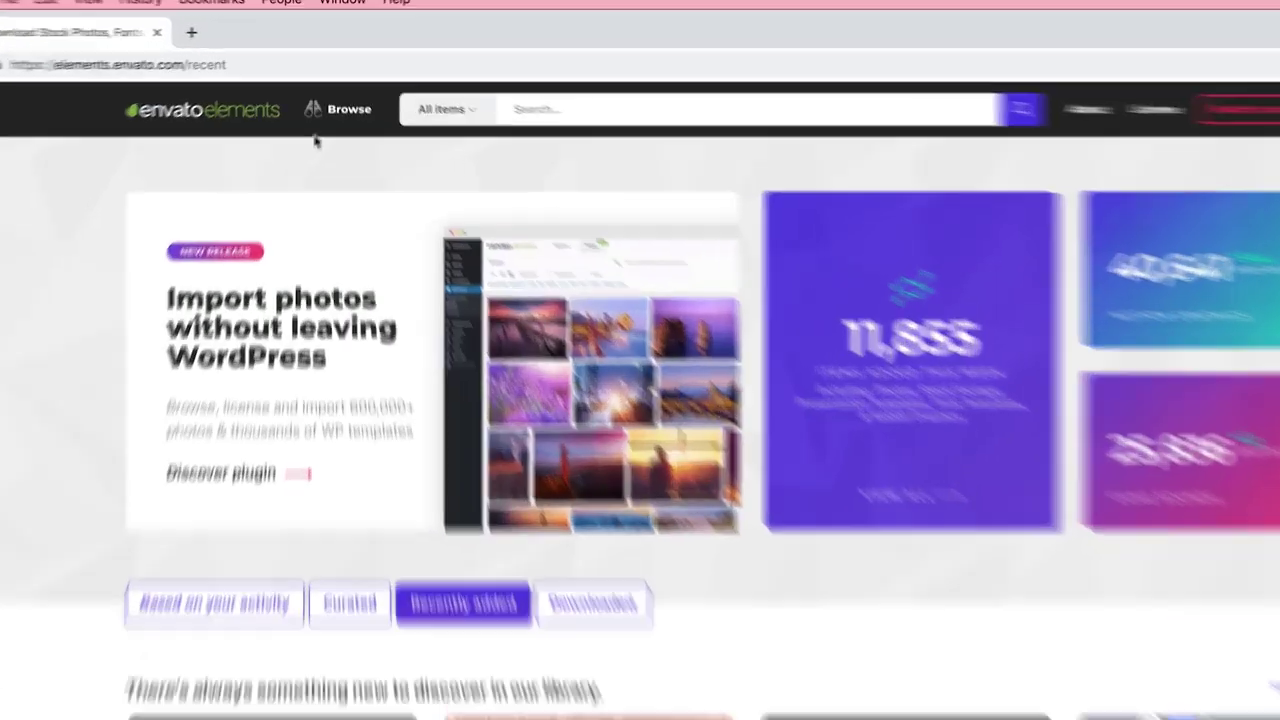
Search Envato Elements for "ui kits" across all items and browse the results by category
left_click(337, 89)
mouse_move(378, 572)
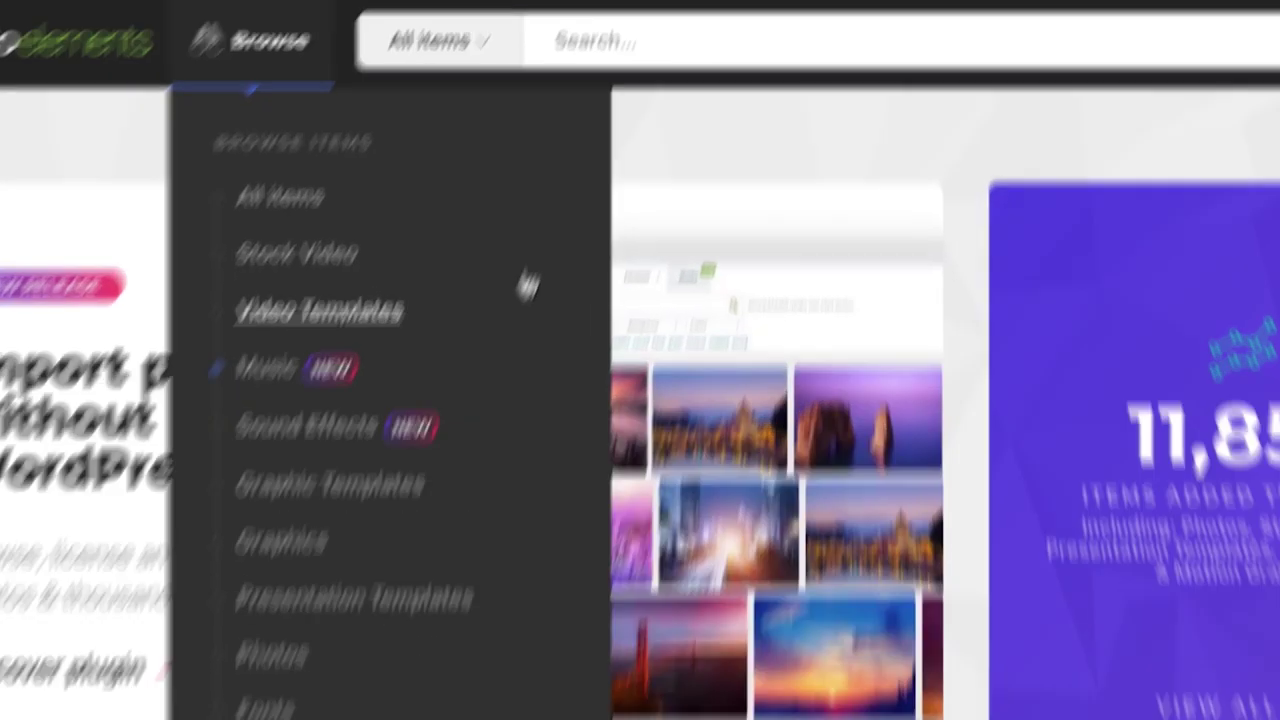
left_click(652, 146)
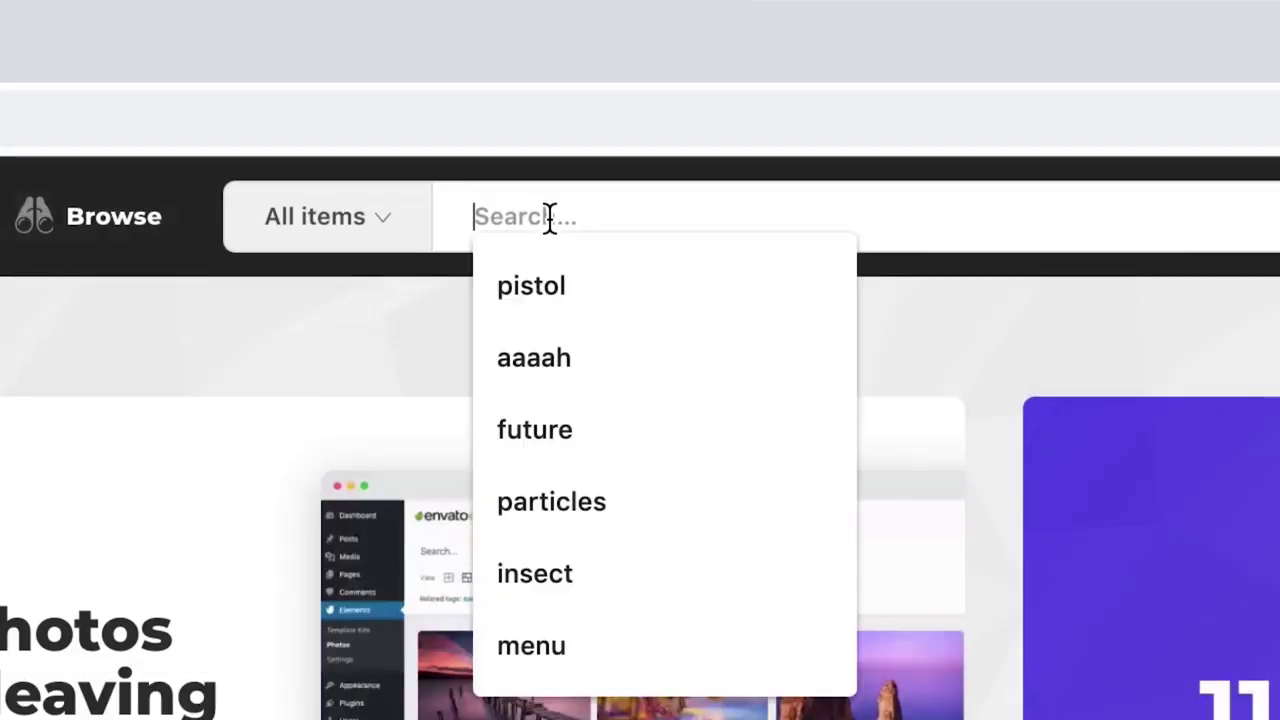
type("ui kits")
key("Return")
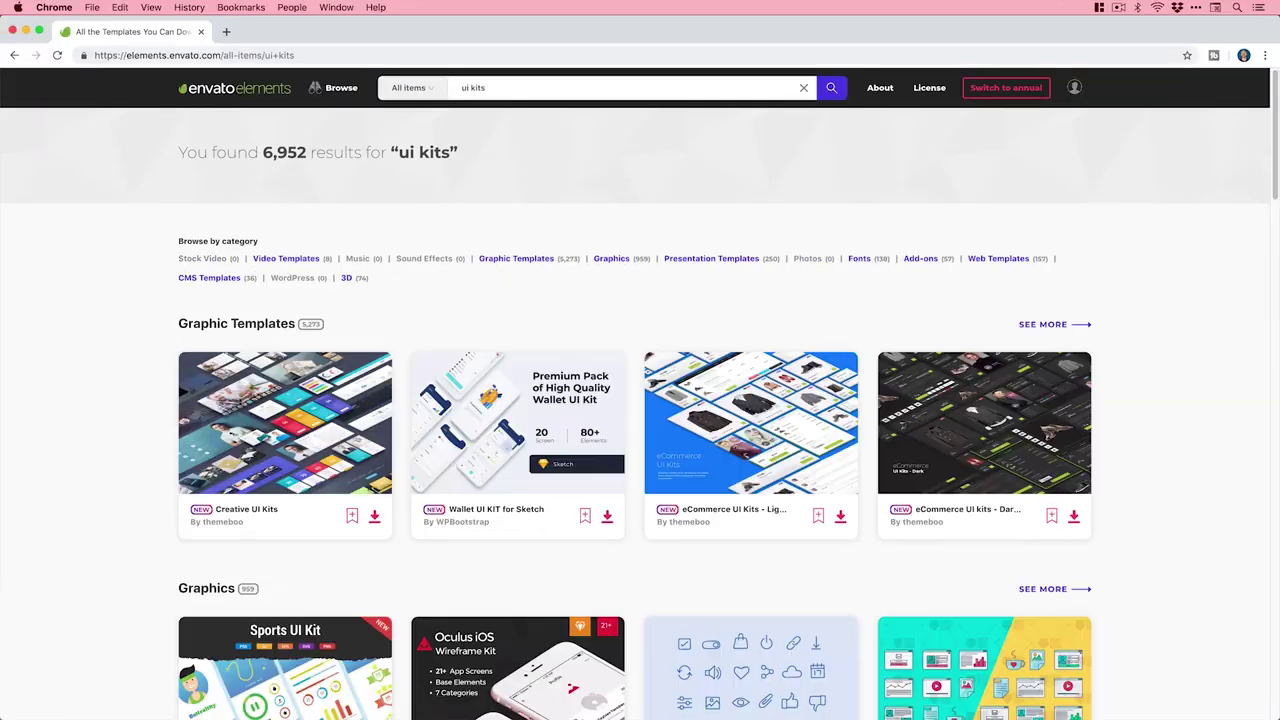
scroll(640, 400, "down", 10)
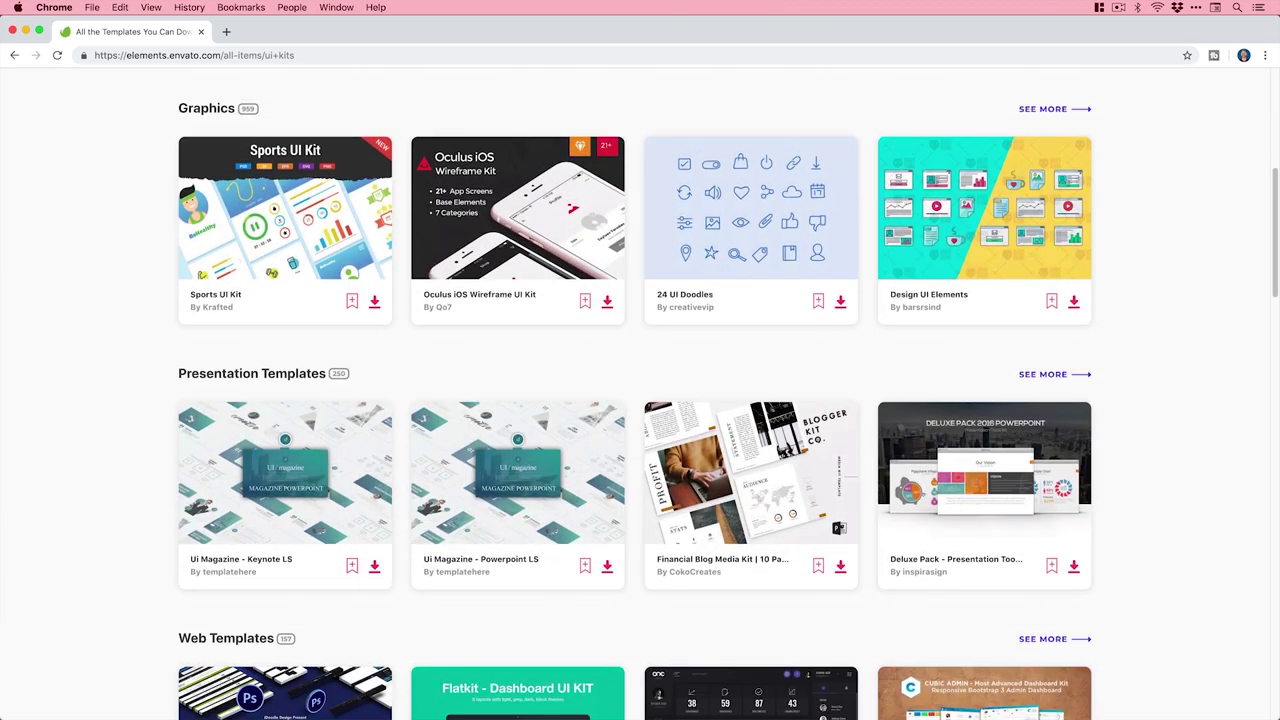
left_click(928, 230)
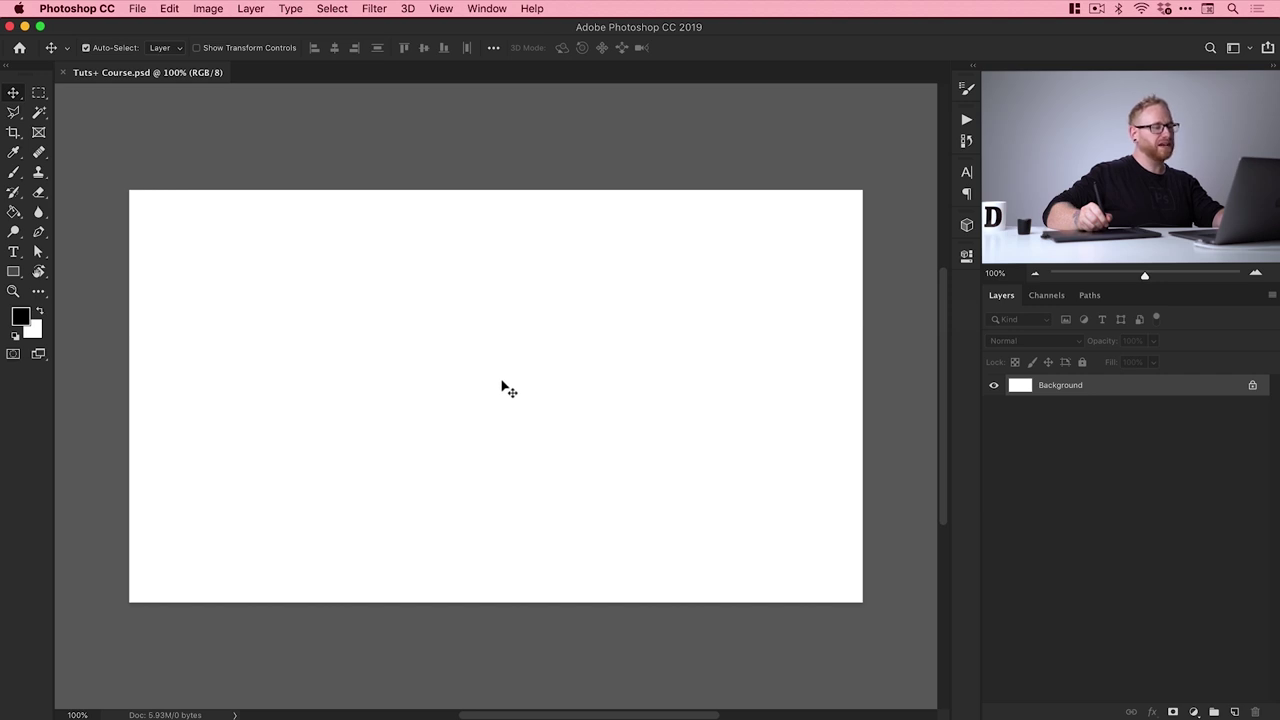
Check the canvas size of Tuts+ Course.psd without changing it
key("super+alt+c")
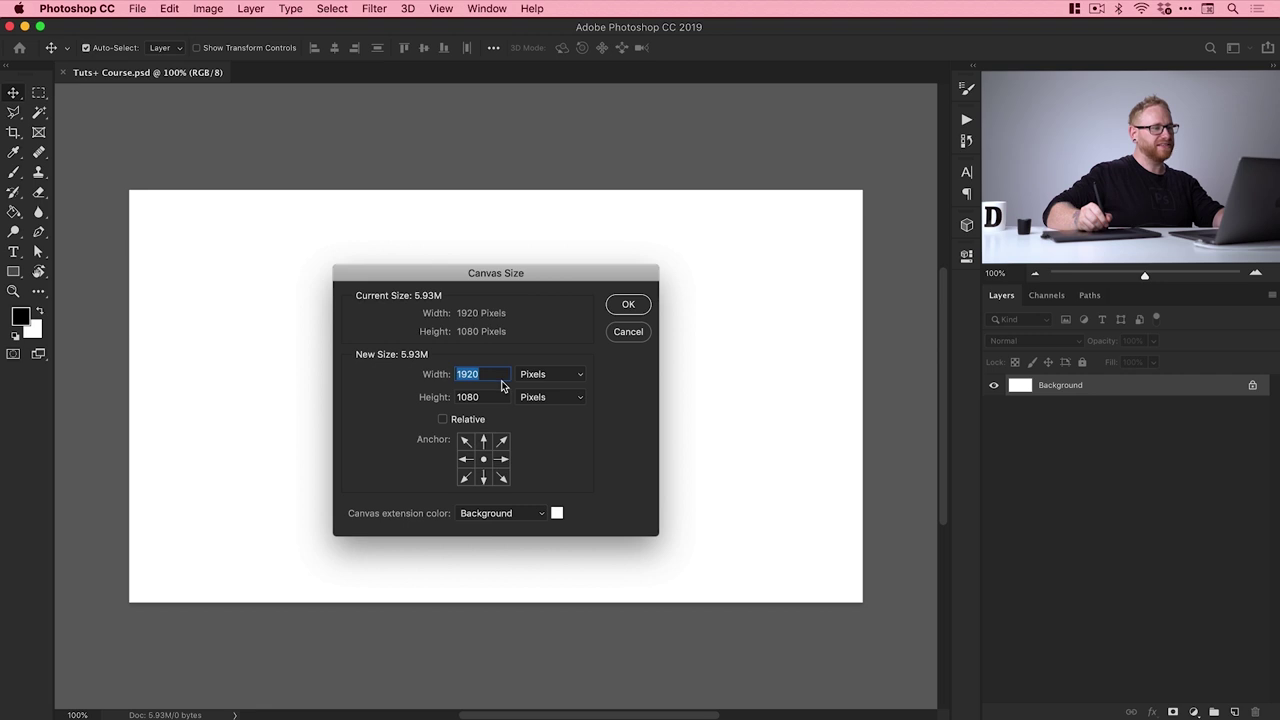
left_click(629, 333)
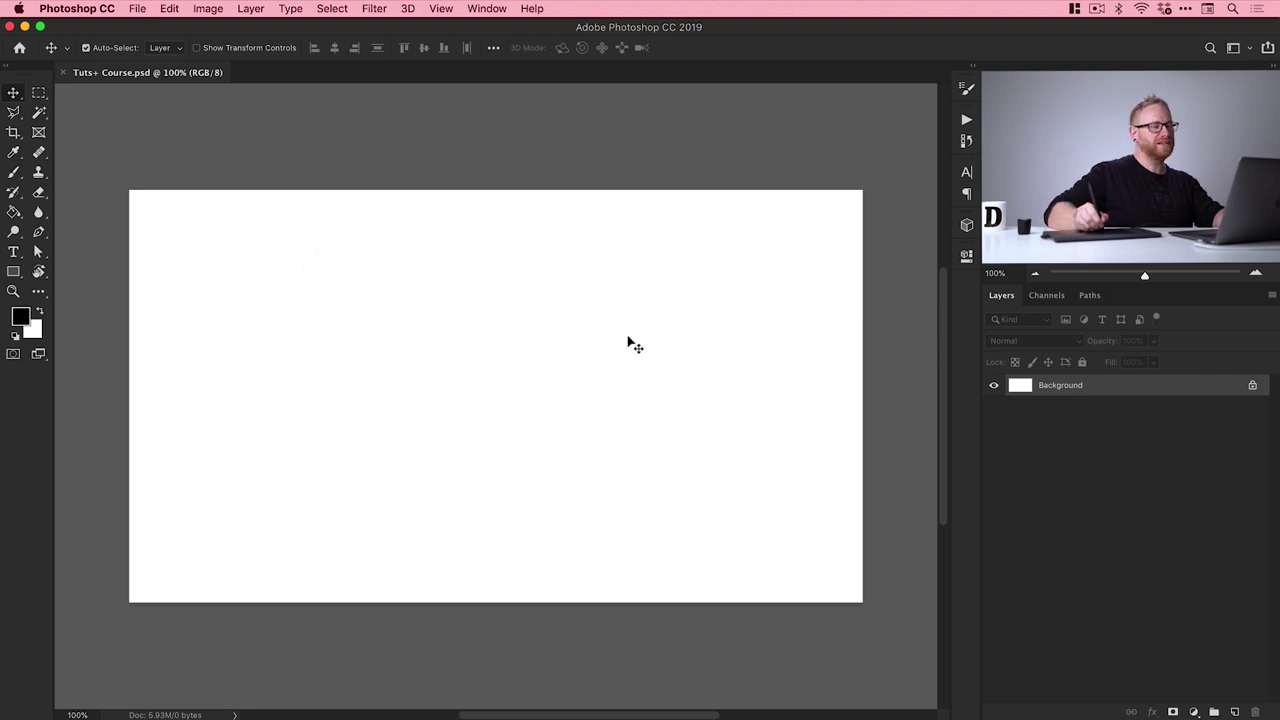
Switch to Chrome and rotate the Robot FV34 360 render to a front-facing landing pose, with PSD as the download format
key("super+Tab")
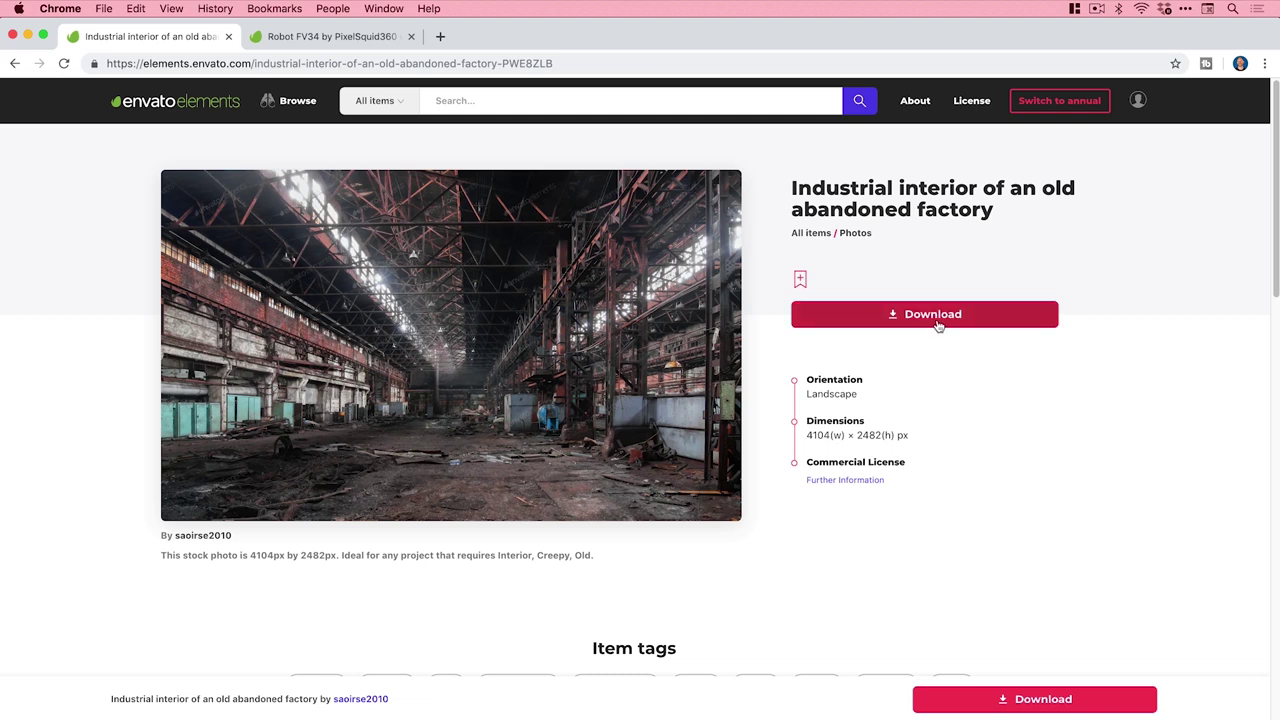
left_click(372, 41)
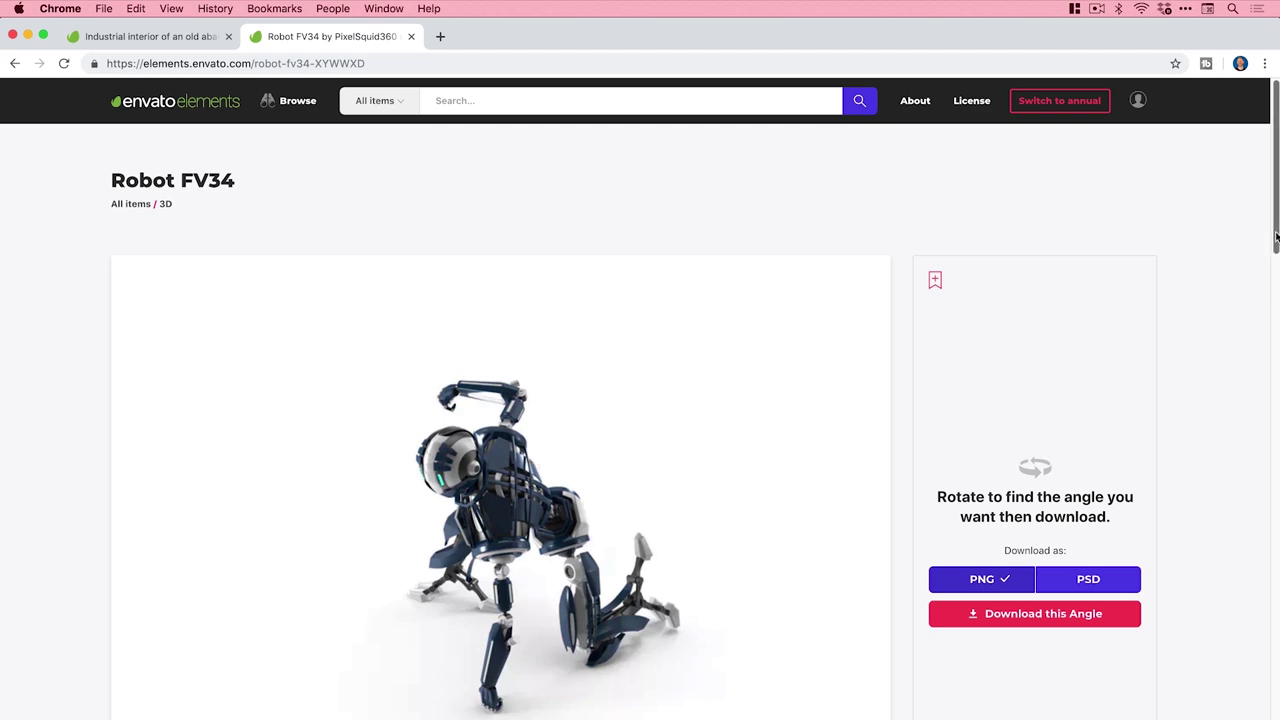
left_click_drag(1275, 235, 1266, 268)
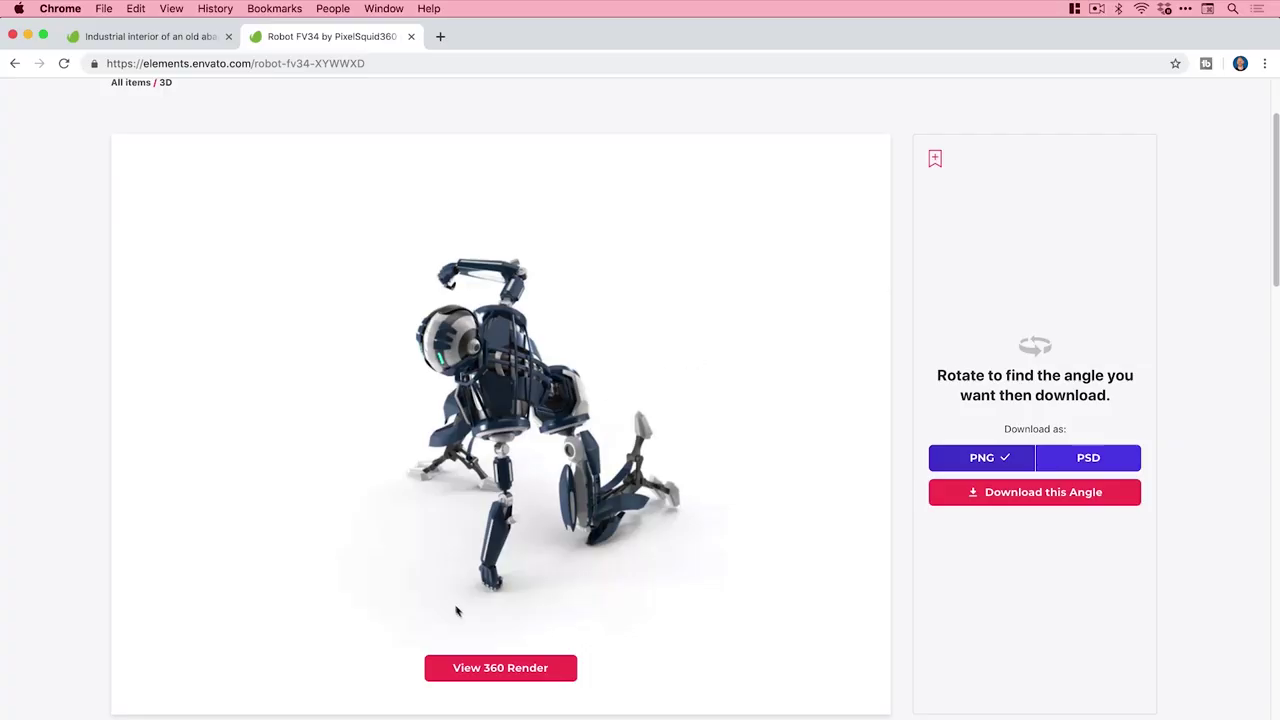
left_click(491, 668)
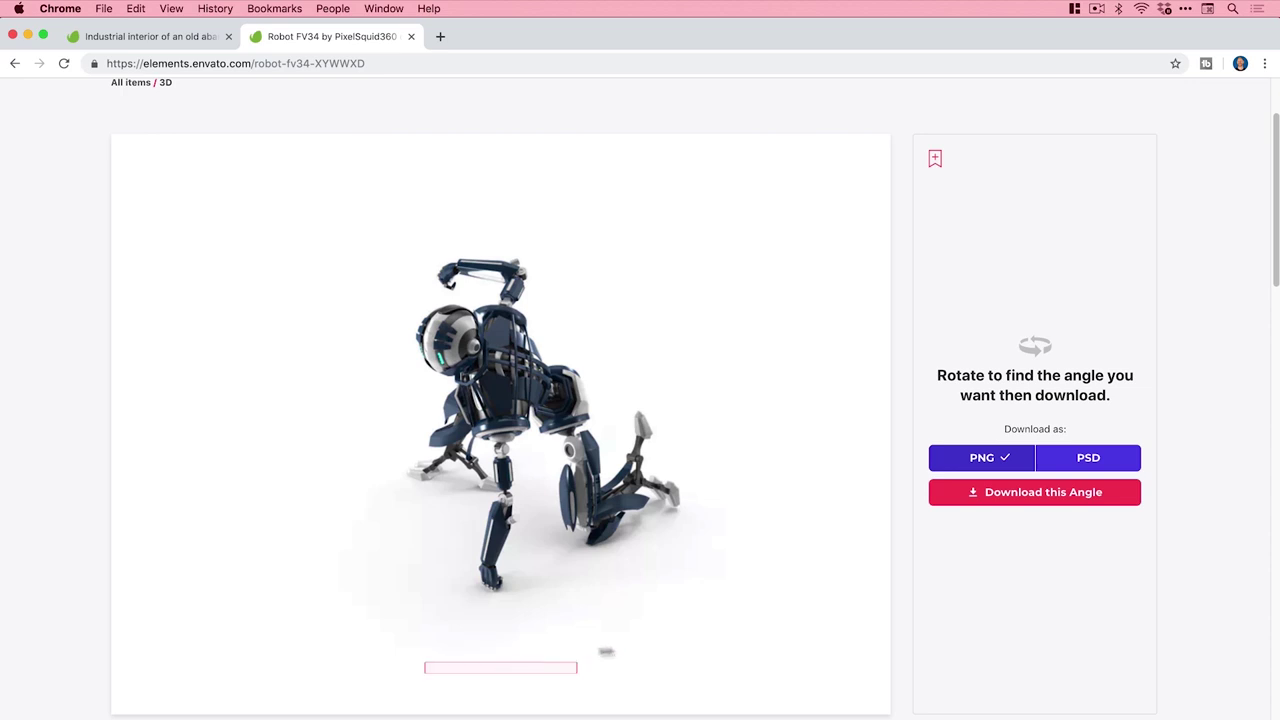
left_click_drag(527, 456, 561, 471)
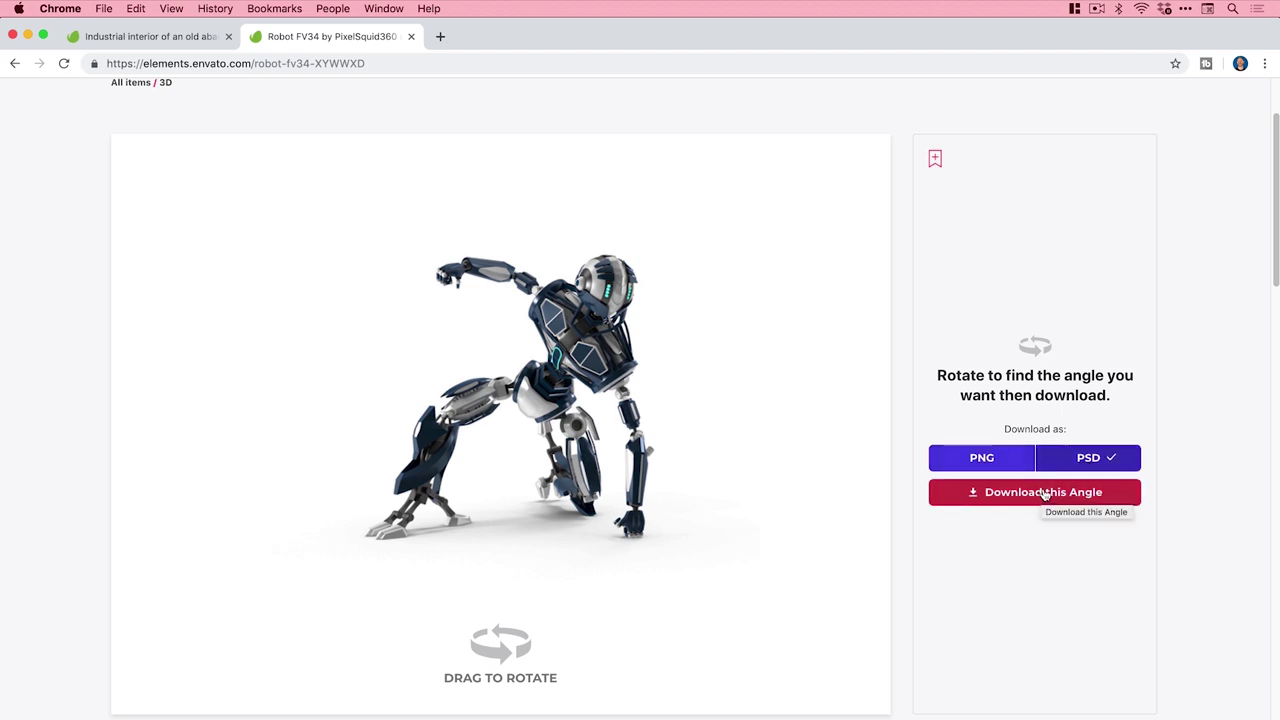
Leave the browser and switch to Finder to show the Project Files folder
left_click(27, 36)
left_click(522, 385)
key("Tab")
key("Tab")
key("super+Tab")
key("super+Tab")
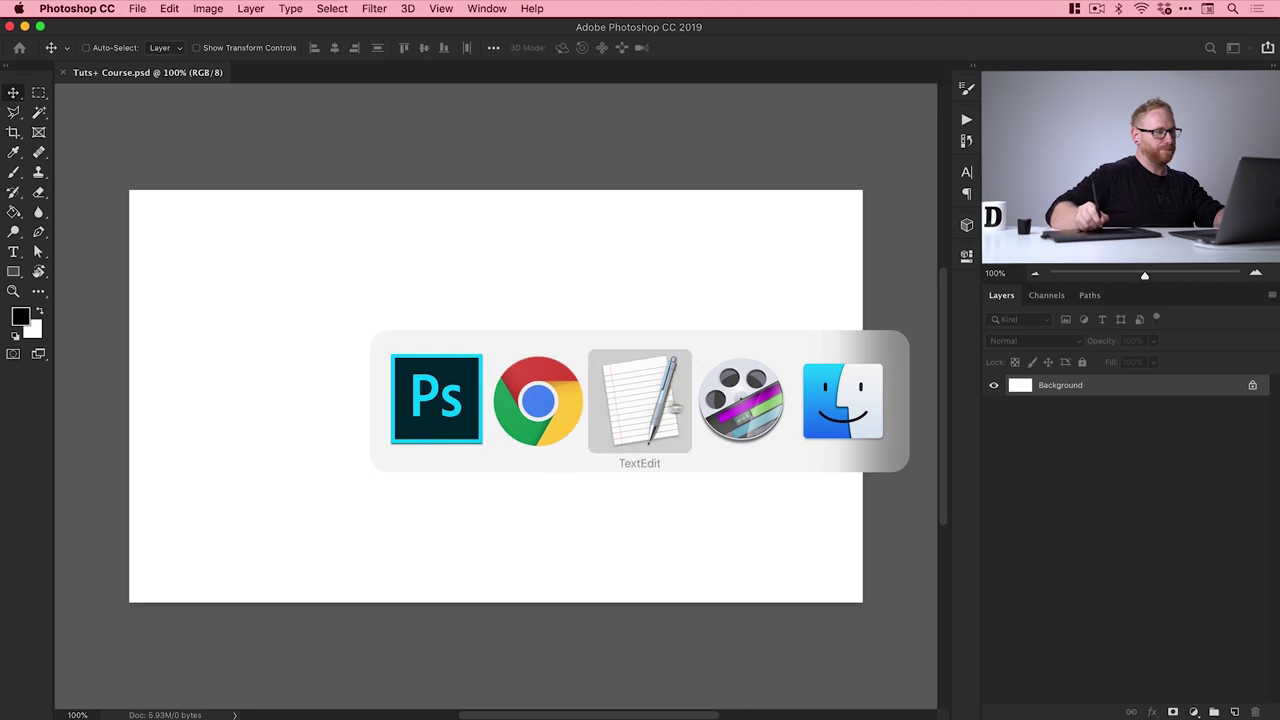
left_click(822, 419)
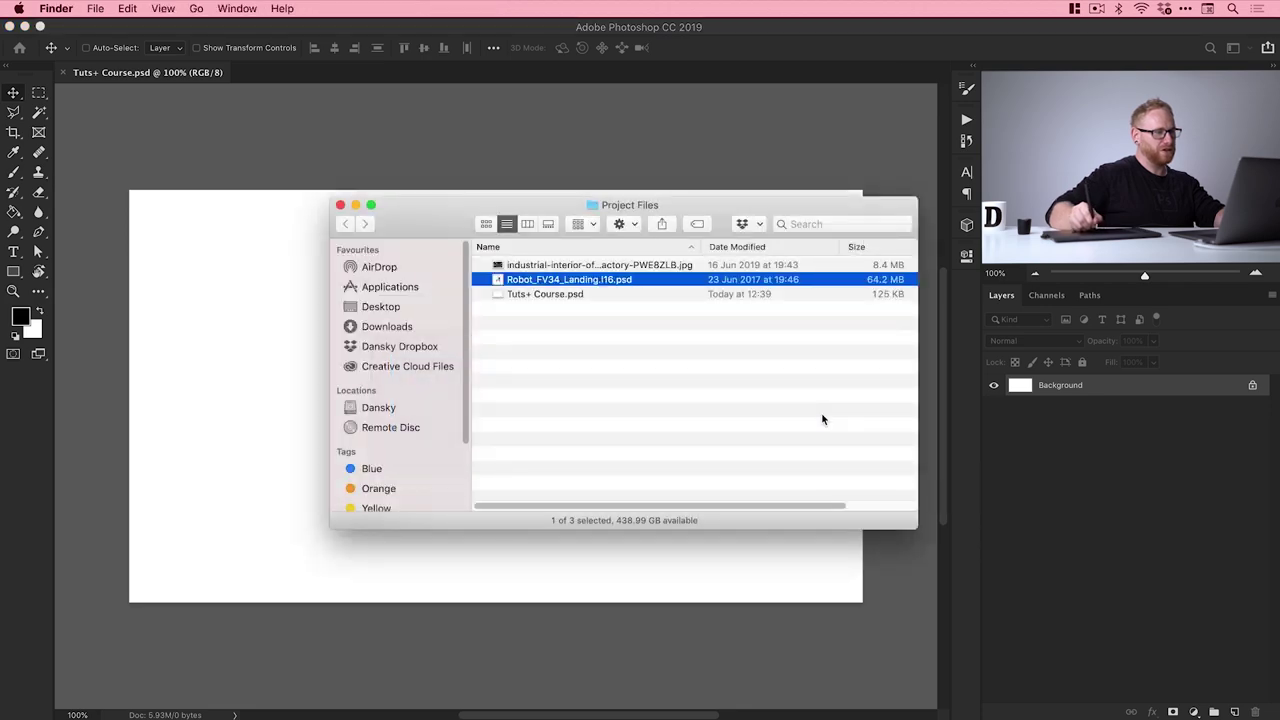
Preview the industrial interior photo and the Robot_FV34_Landing.I16.psd file in the Project Files folder
left_click(580, 266)
key("space")
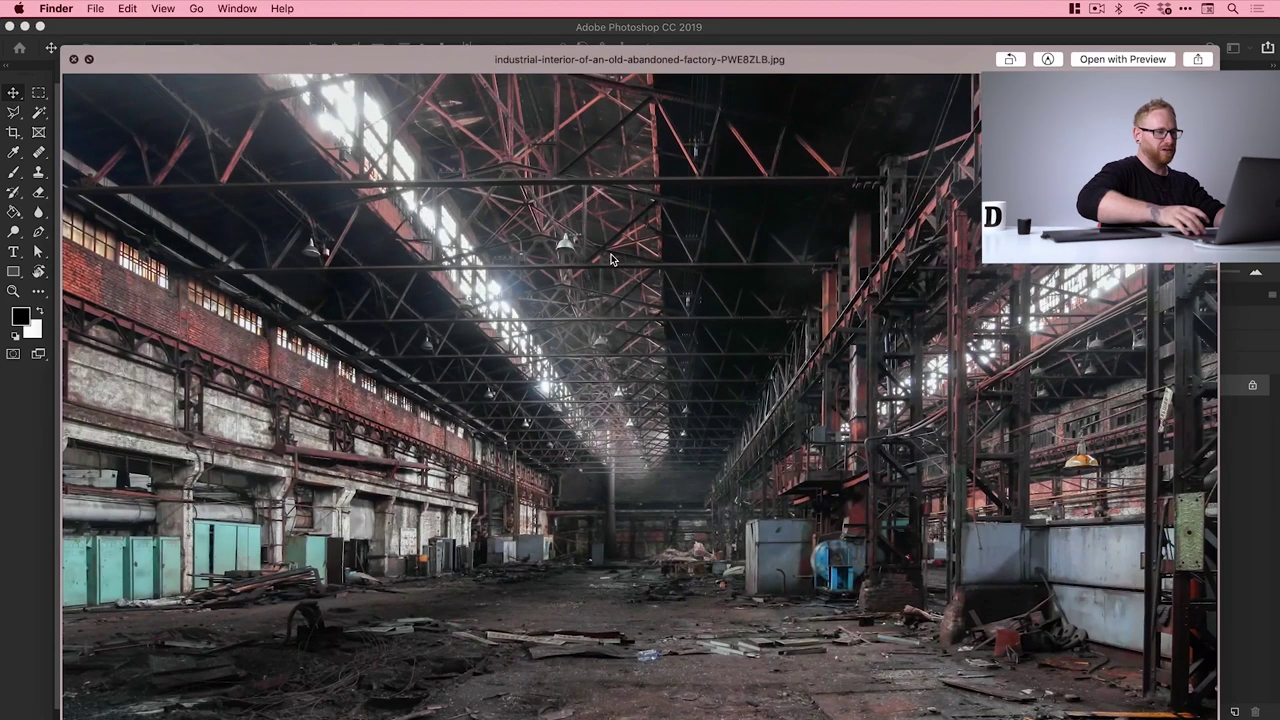
key("Down")
key("space")
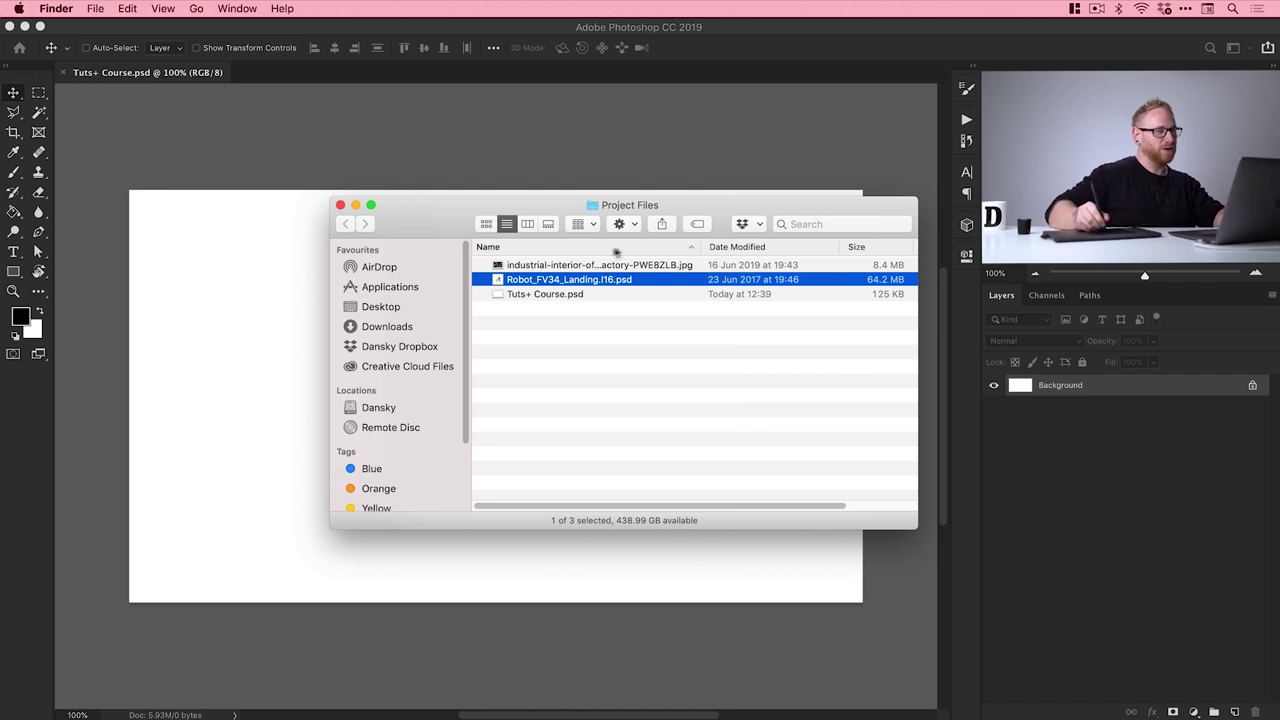
Open the industrial interior photo and Robot_FV34_Landing.I16.psd together in Photoshop
left_click(598, 266, "super")
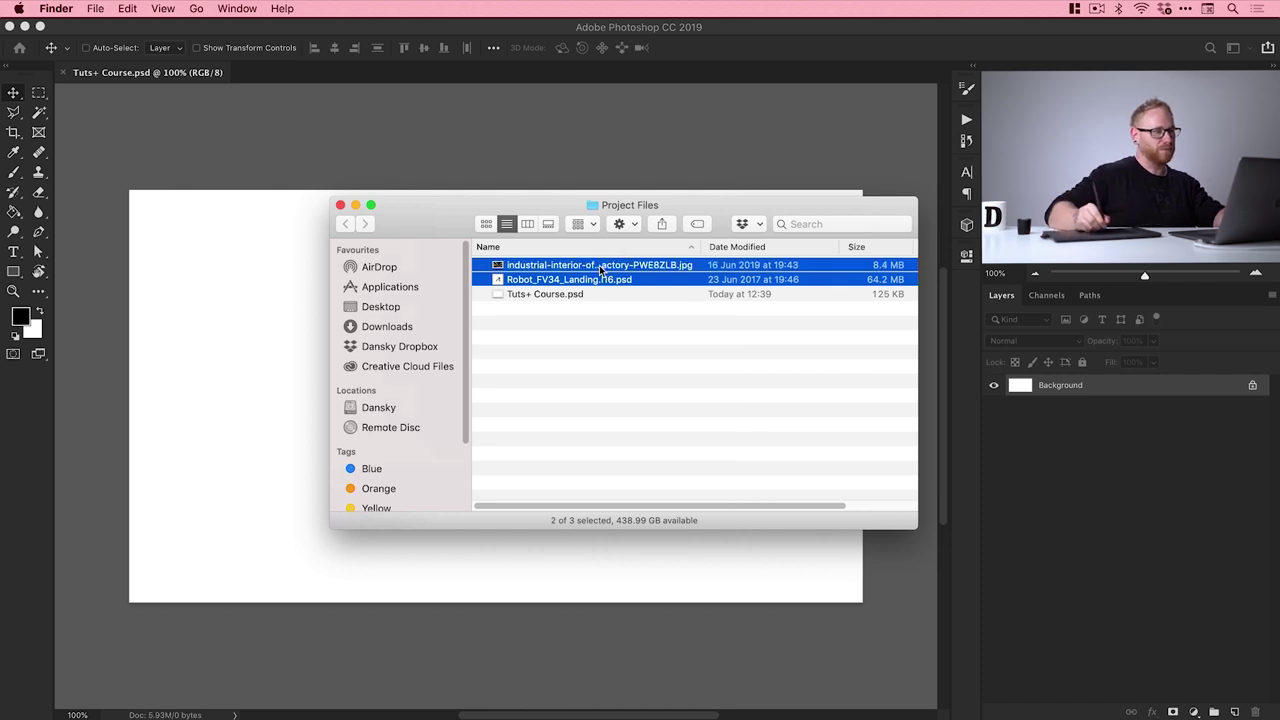
right_click(600, 268)
mouse_move(648, 313)
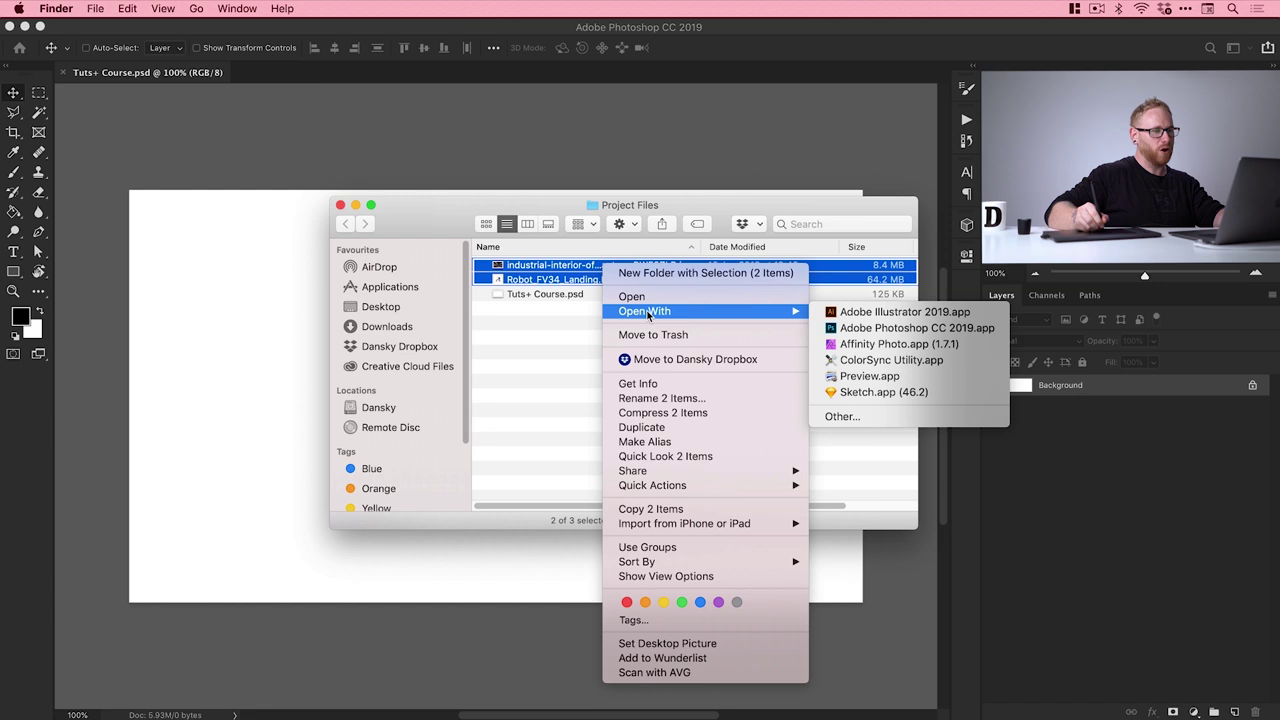
left_click(578, 280)
left_click_drag(576, 284, 579, 631)
left_click_drag(590, 710, 762, 708)
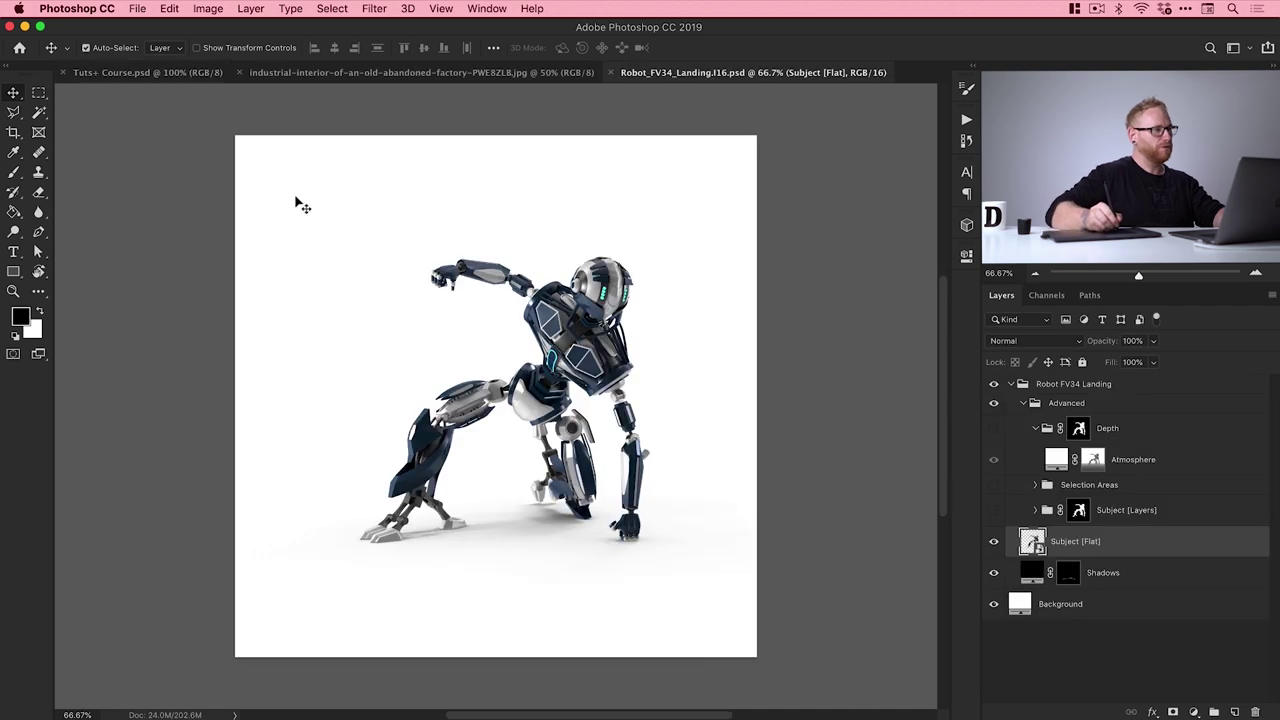
left_click(138, 8)
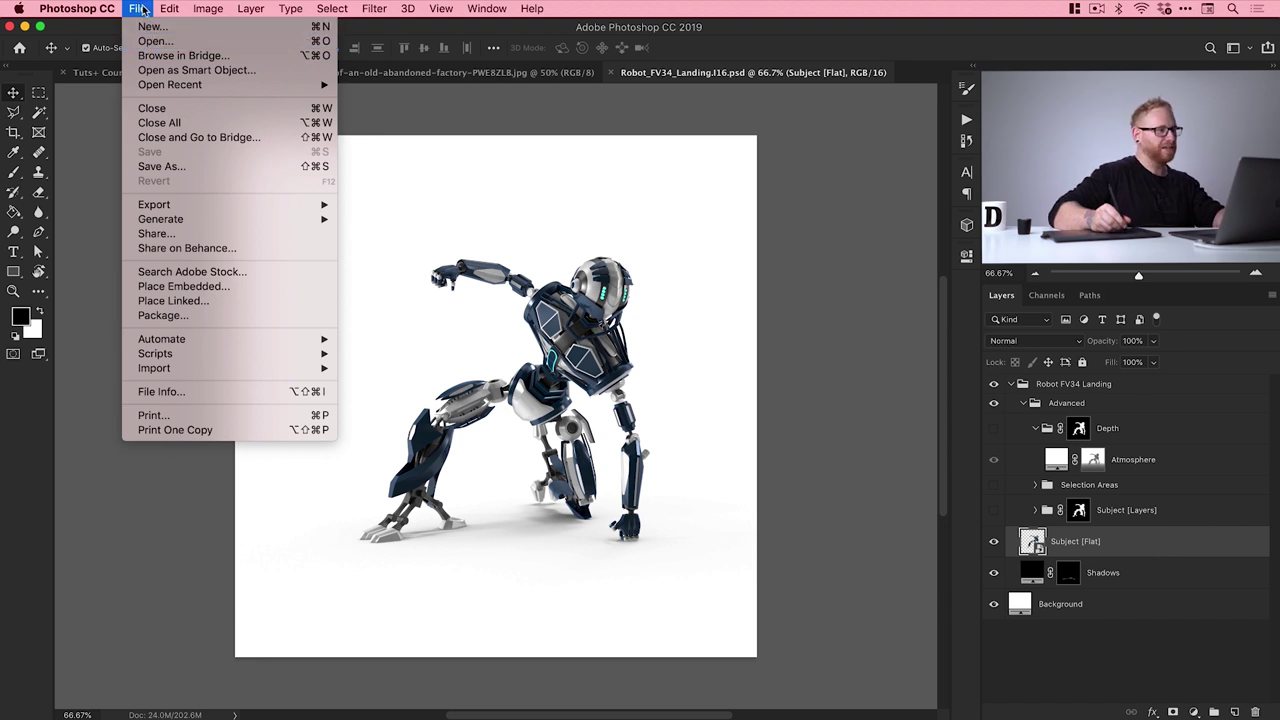
left_click(141, 10)
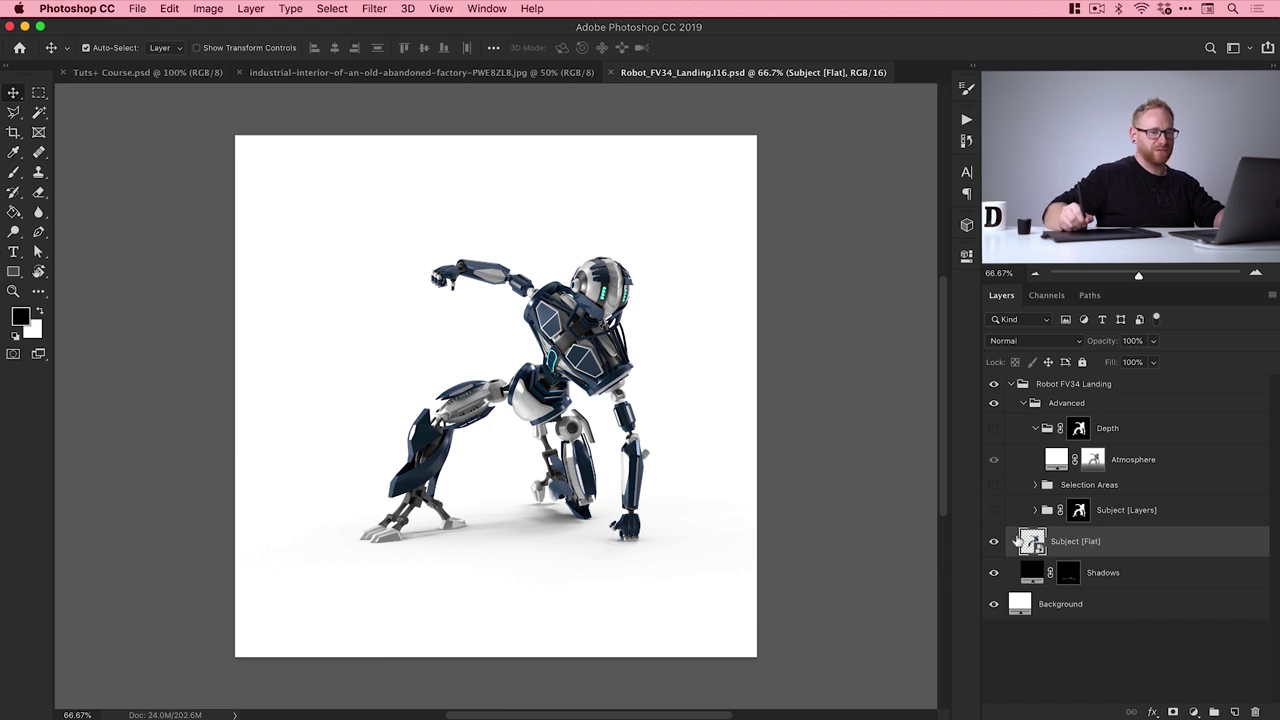
Toggle the visibility of the Subject [Flat] and Shadows layers to inspect what each contains, leaving both shown
left_click(994, 541)
left_click(994, 541)
left_click(994, 541)
left_click(995, 573)
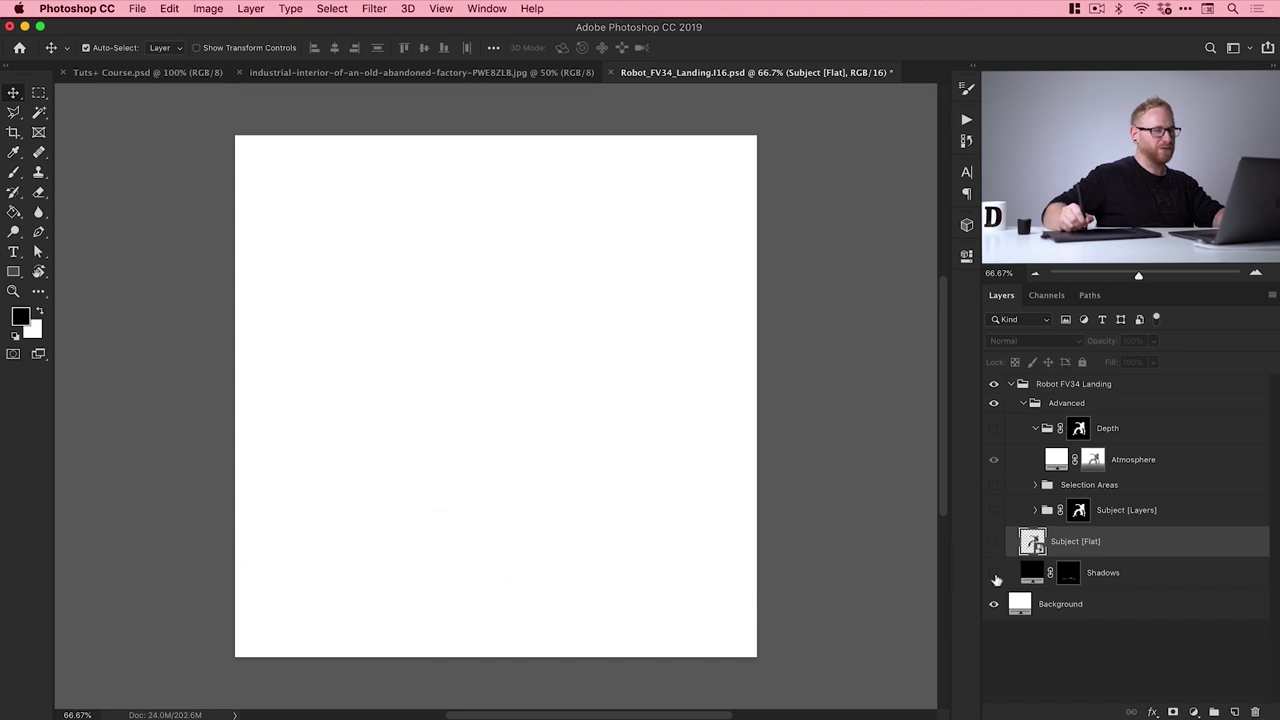
left_click(995, 573)
left_click(994, 541)
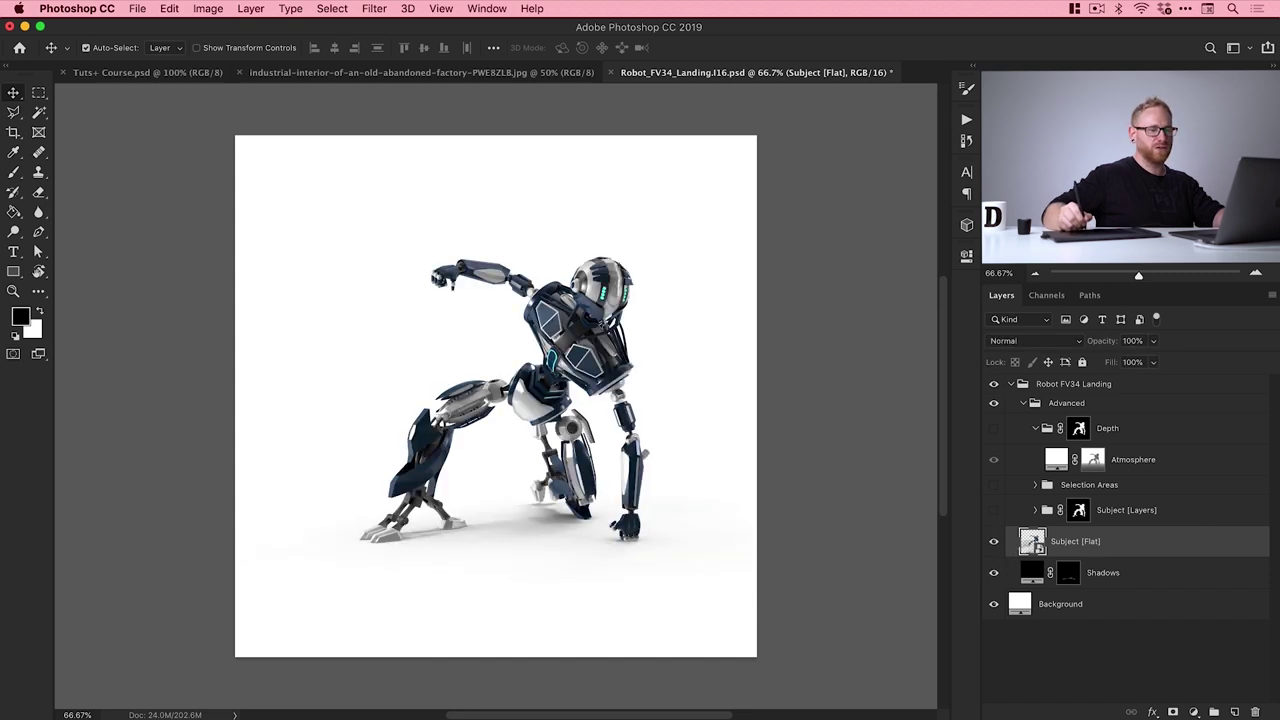
Duplicate the Subject [Flat] and Shadows layers into Tuts+ Course.psd and move the robot up so its figure fills the canvas
left_click(1105, 573, "shift")
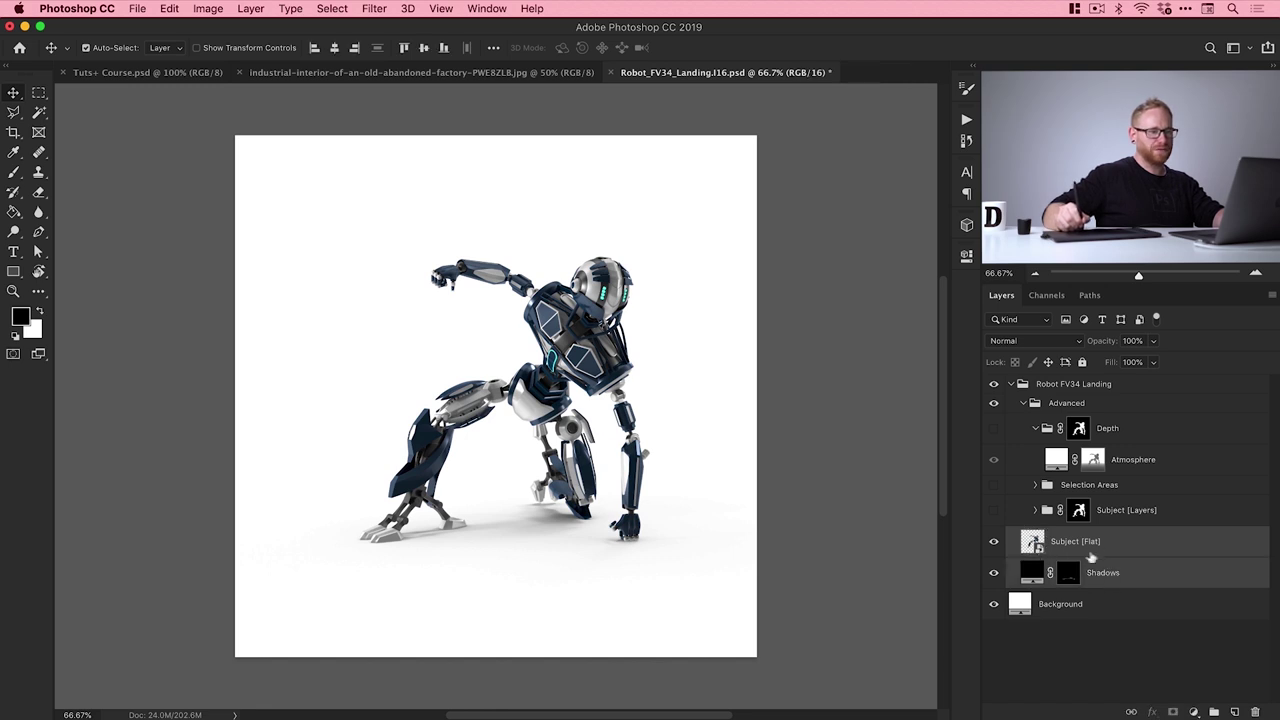
right_click(1104, 545)
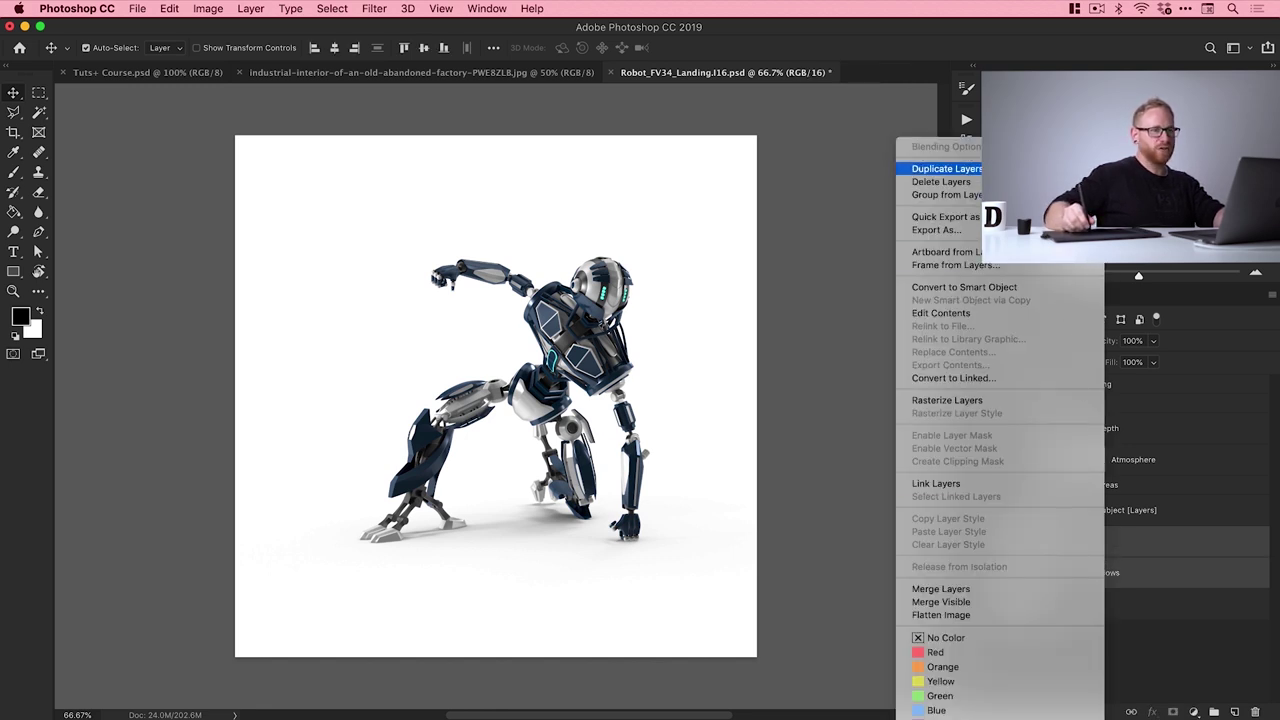
left_click(945, 168)
left_click(608, 395)
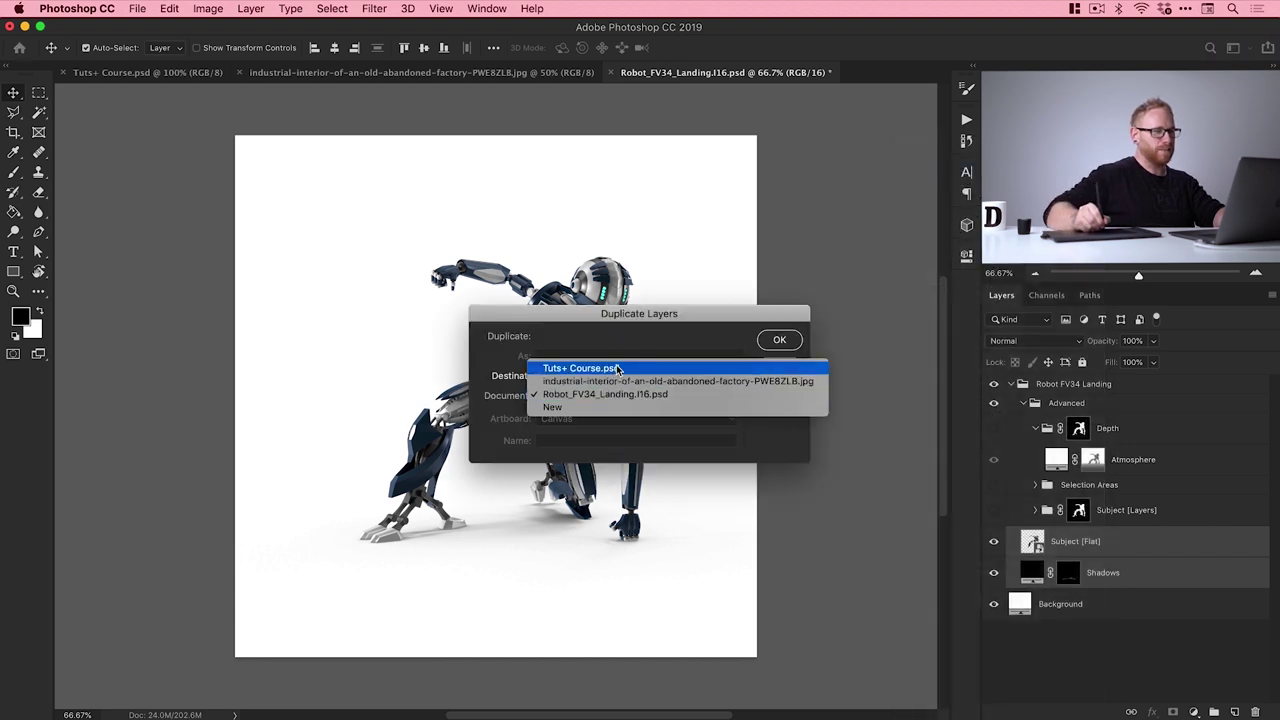
left_click(655, 369)
left_click(778, 339)
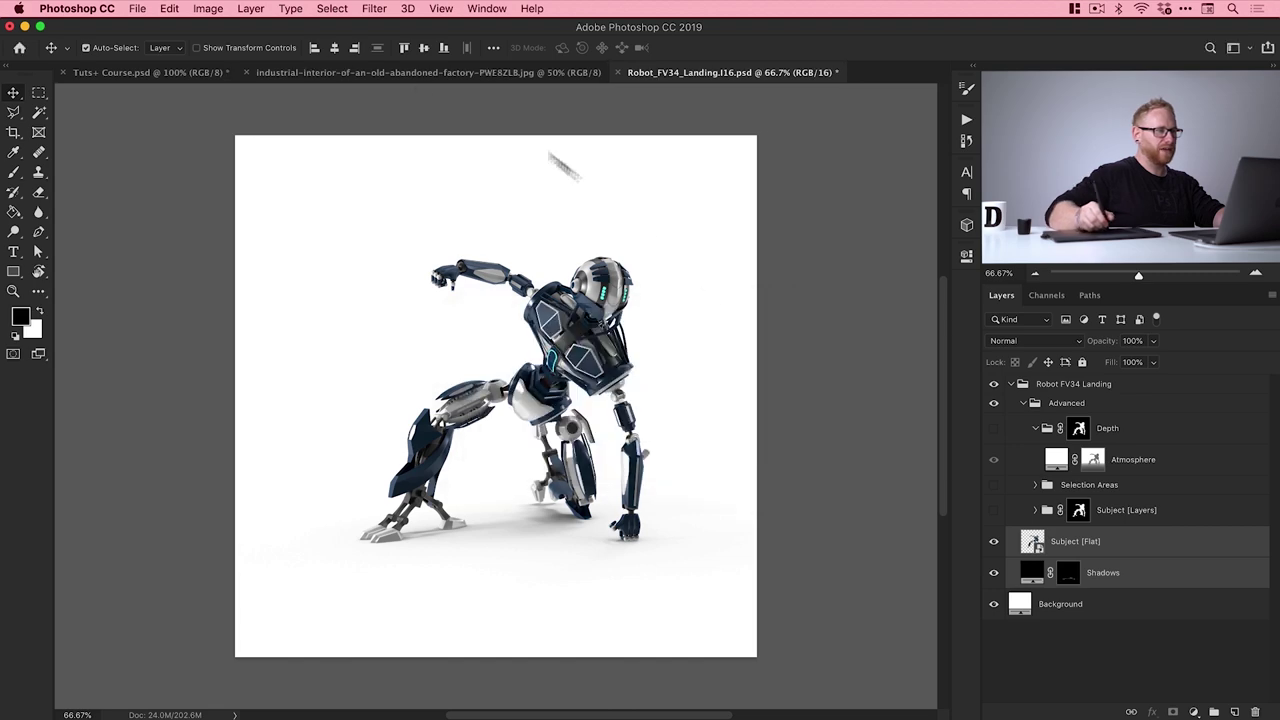
left_click(171, 74)
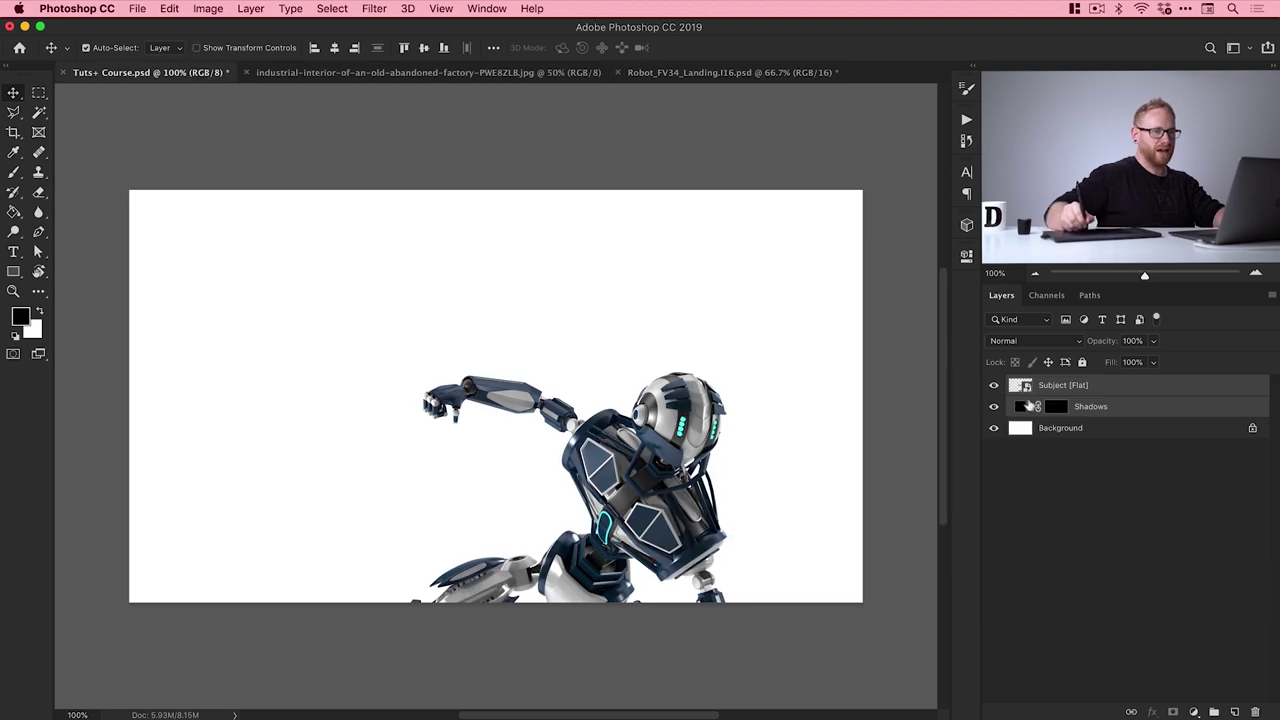
left_click_drag(657, 472, 595, 297)
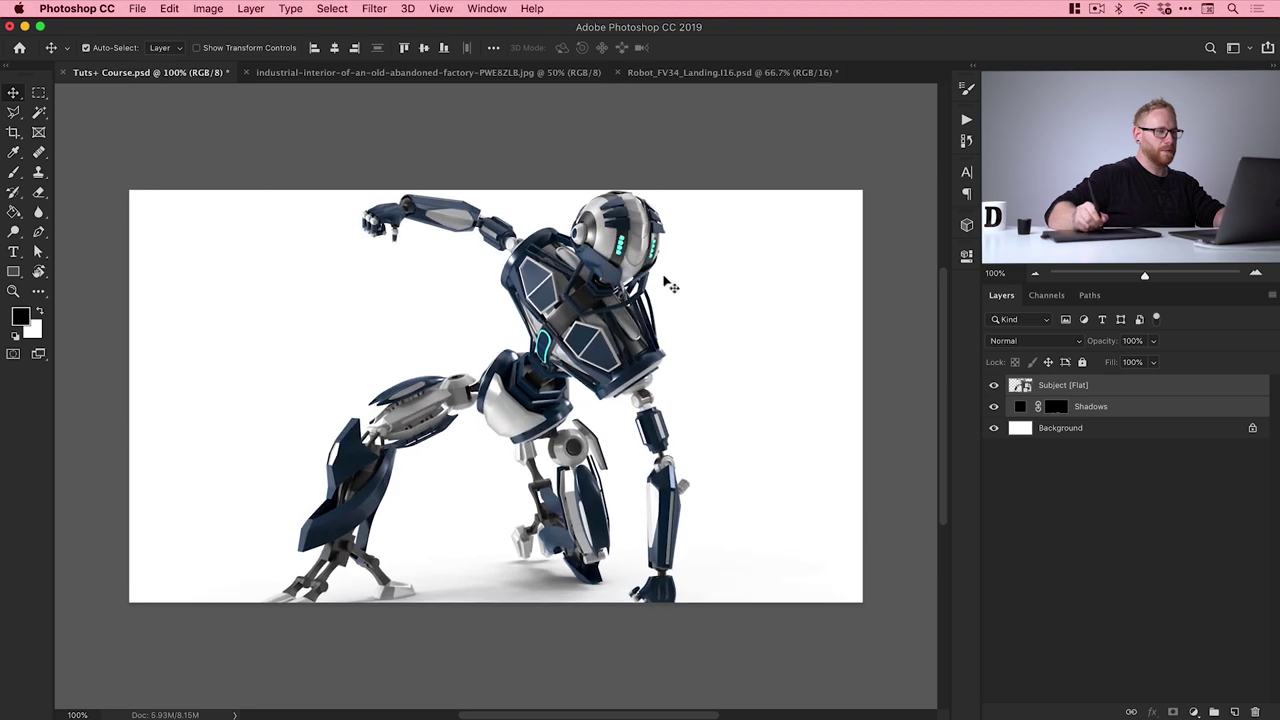
Select the whole canvas of the industrial interior factory photo and copy it
left_click(522, 74)
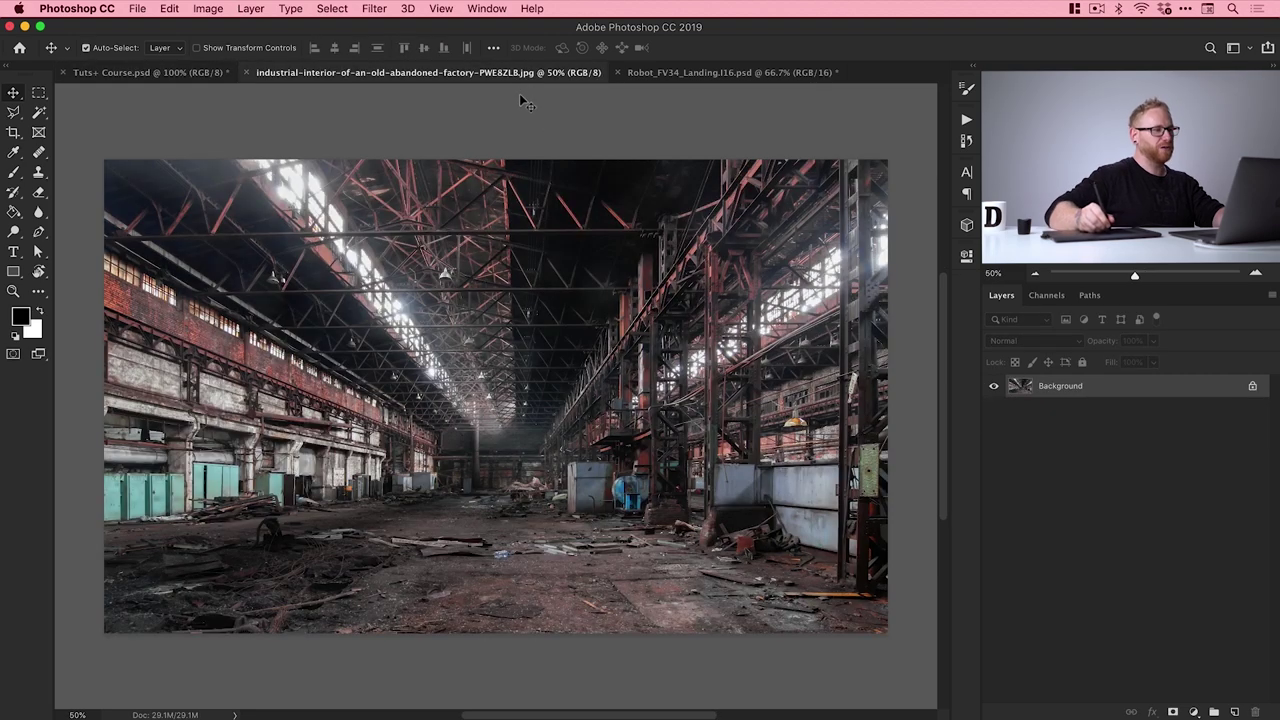
left_click(334, 8)
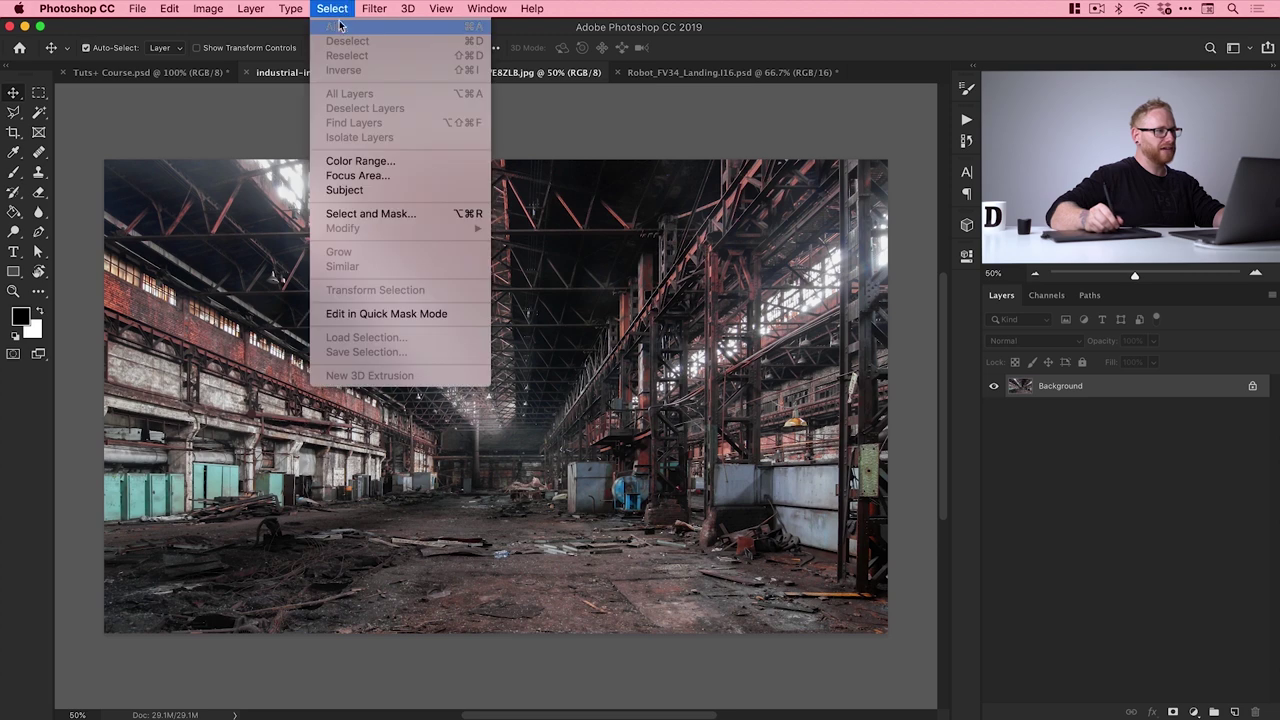
left_click(339, 27)
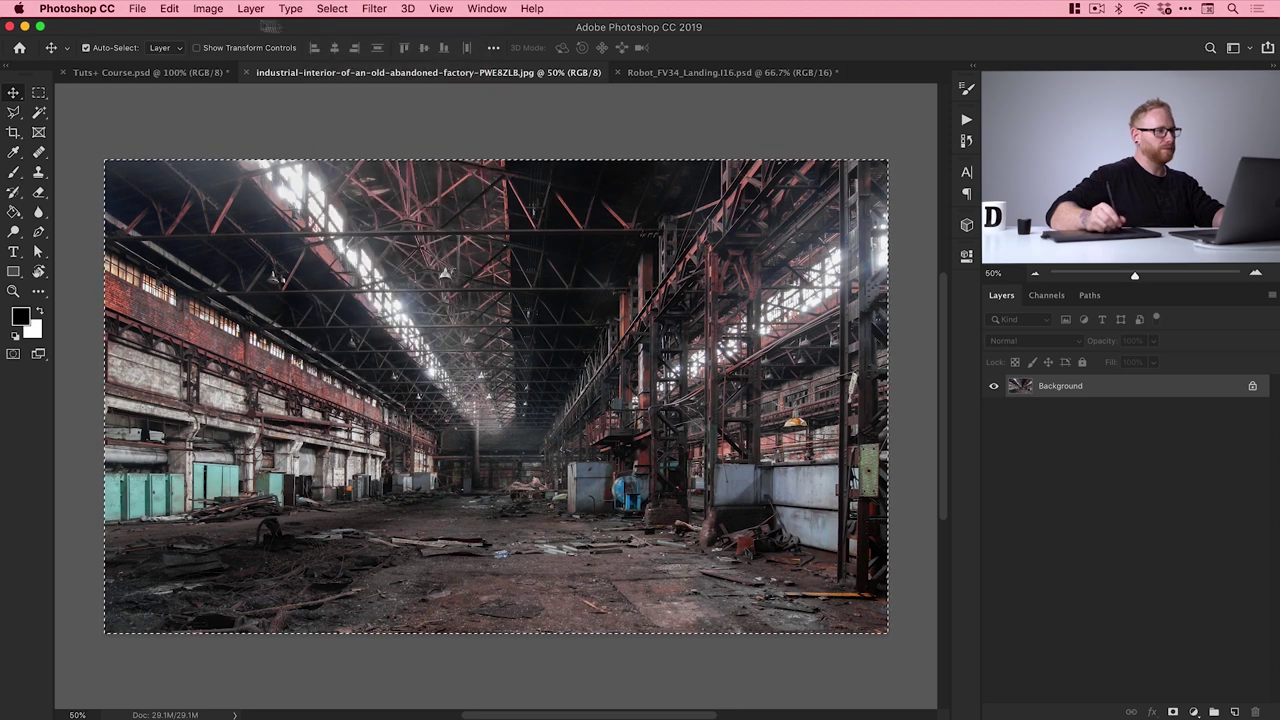
left_click(169, 8)
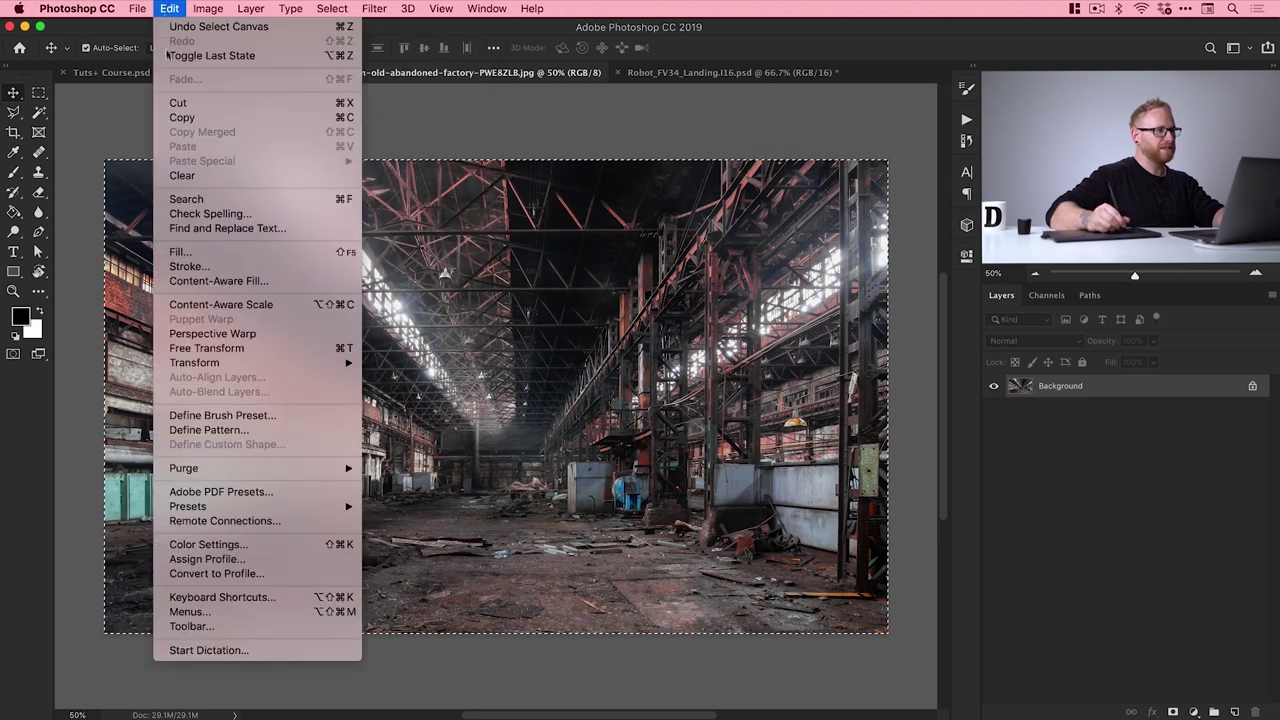
left_click(178, 118)
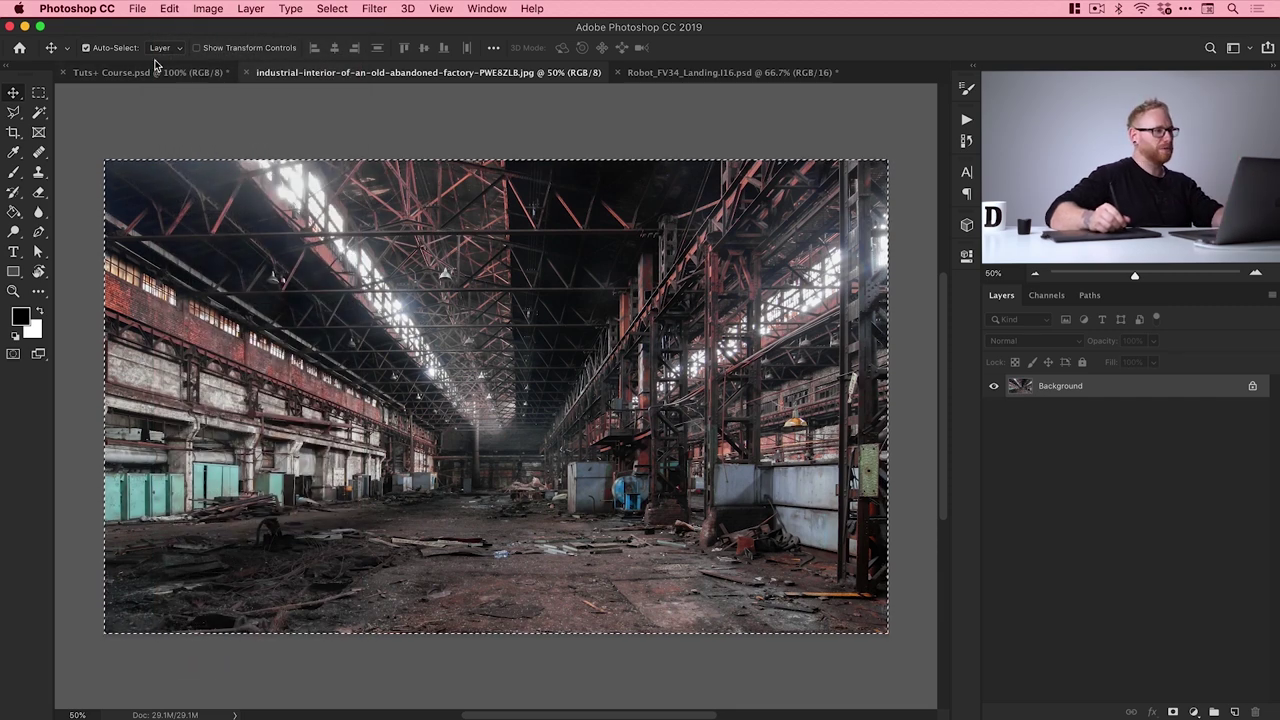
Paste the copied factory photo into Tuts+ Course.psd directly above the Background layer
left_click(153, 76)
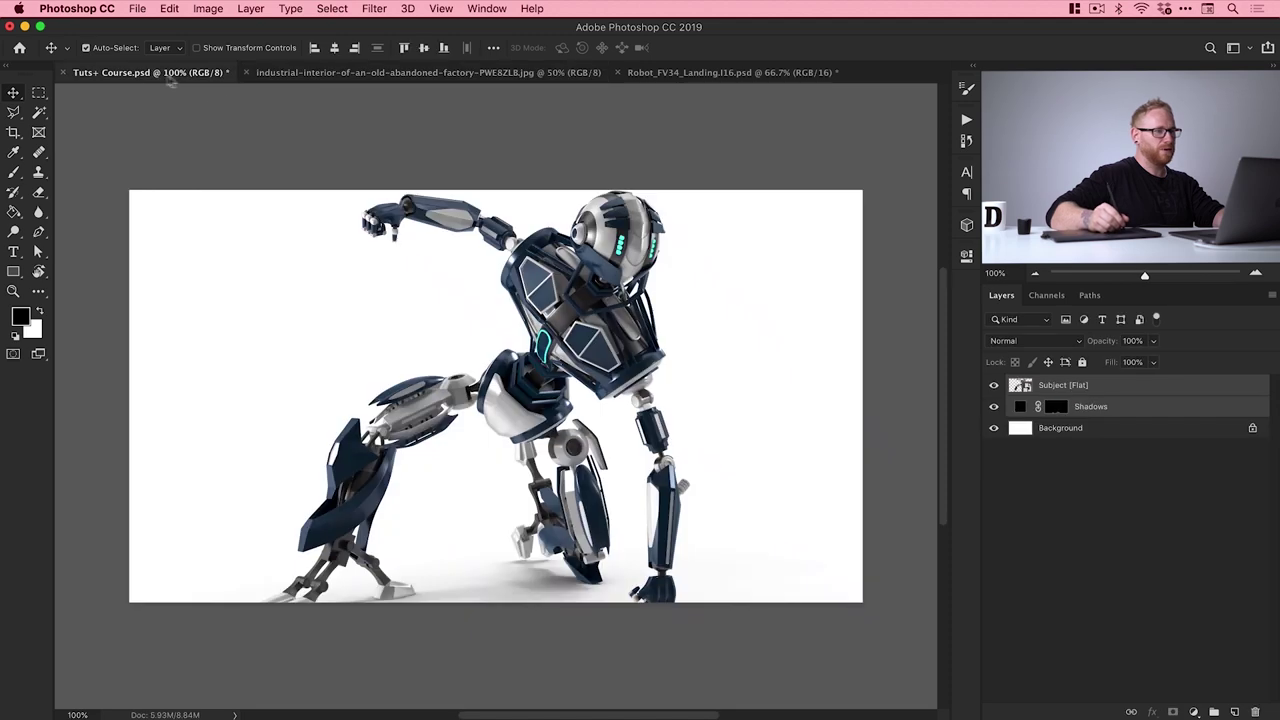
left_click(1062, 430)
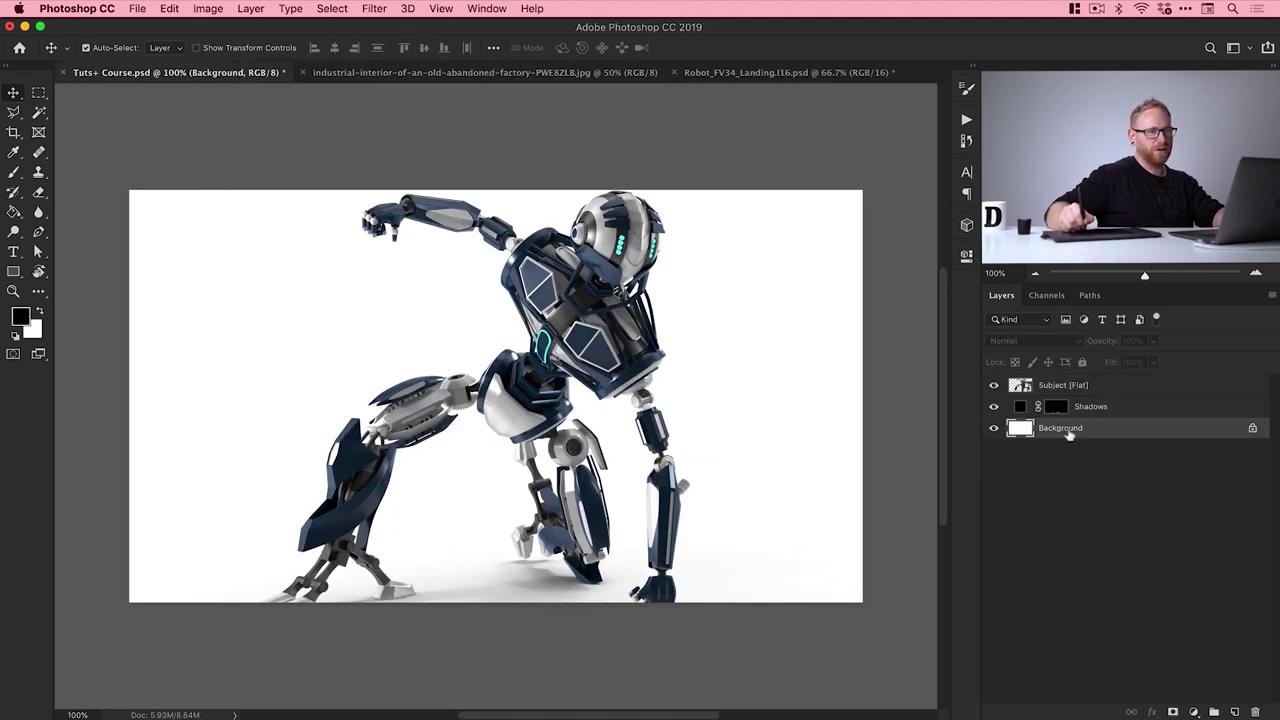
left_click(170, 9)
left_click(205, 147)
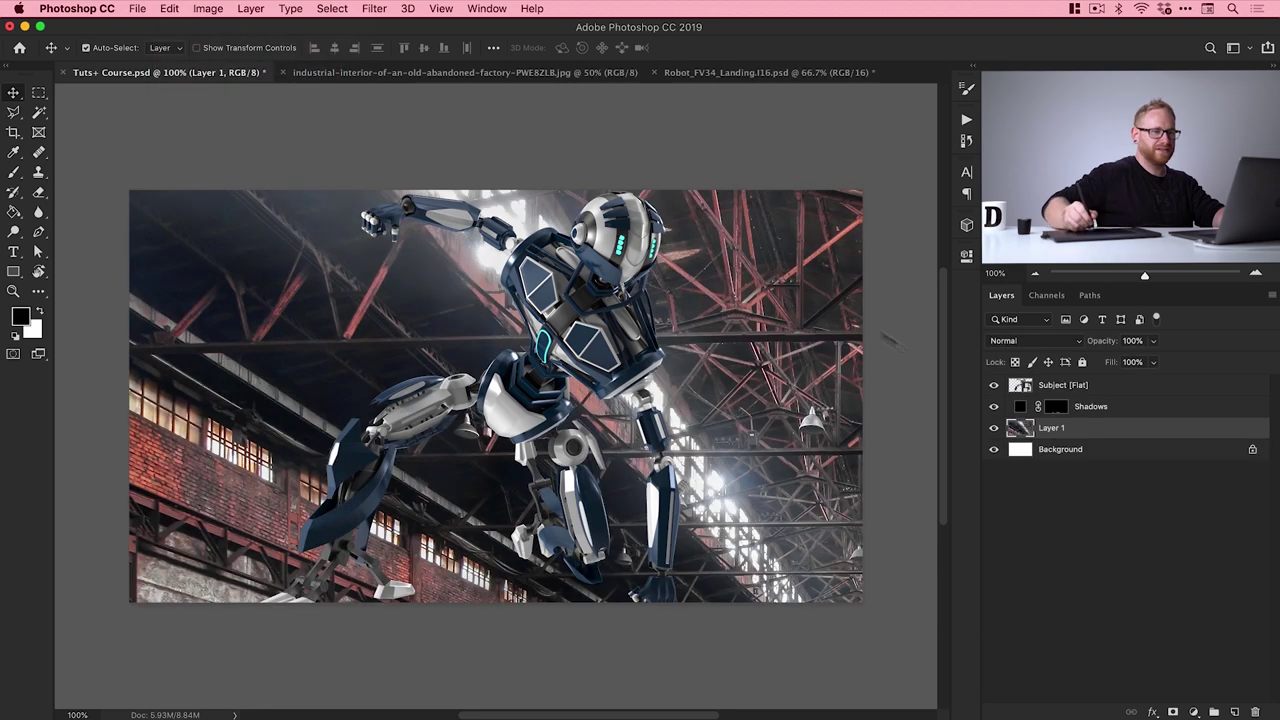
Move the pasted factory layer to the top of the layer stack and return it beneath the Shadows layer
left_click_drag(1049, 428, 1068, 385)
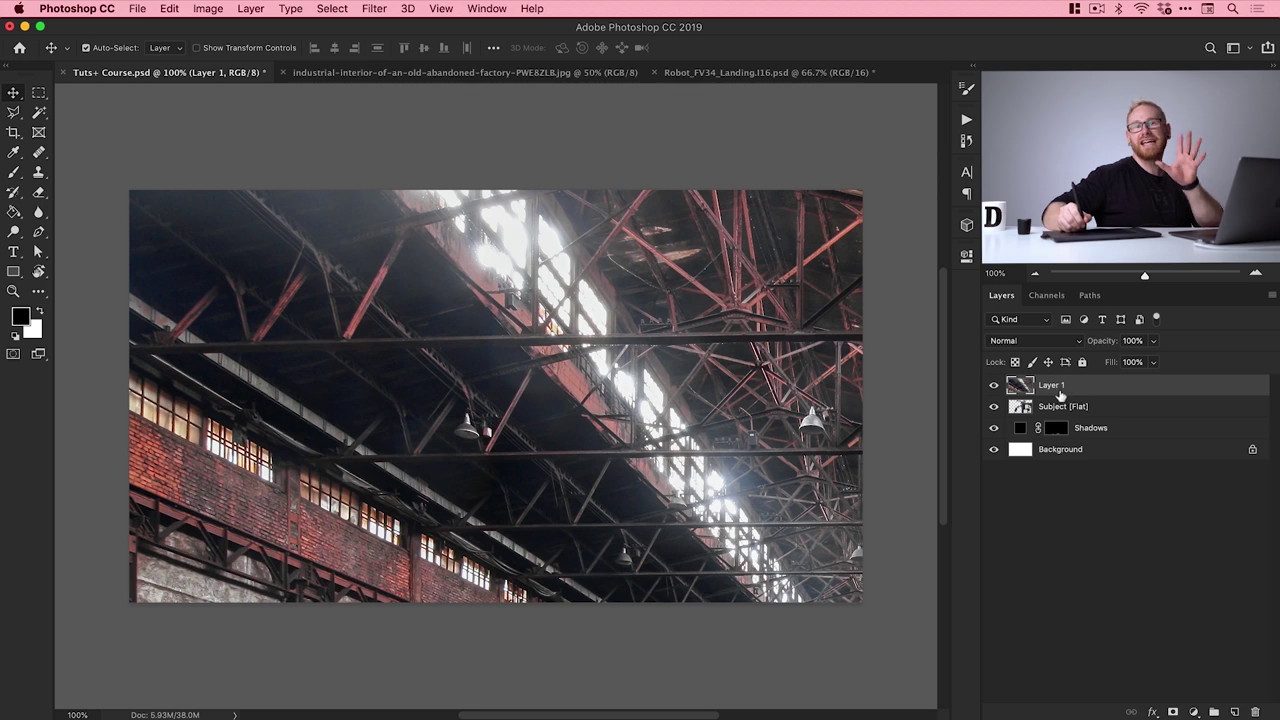
left_click_drag(1060, 388, 1066, 440)
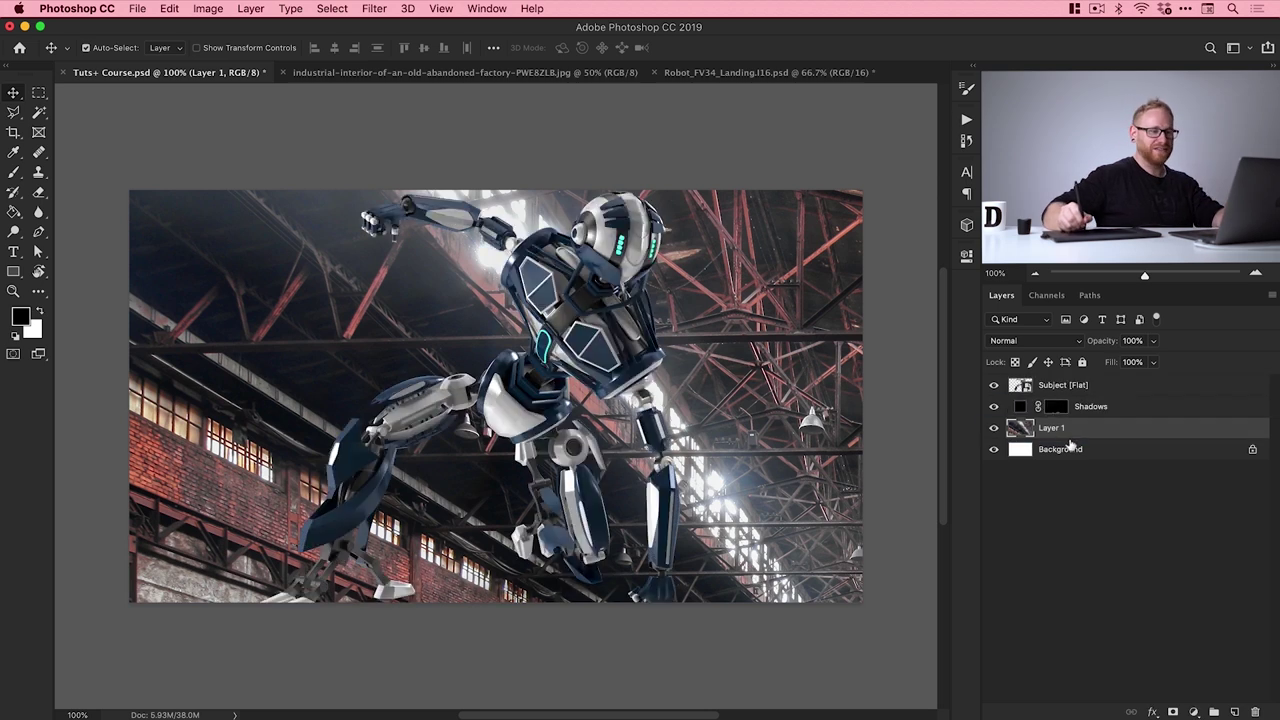
Delete the white Background layer and rename the pasted factory layer to Scene
left_click(1067, 452)
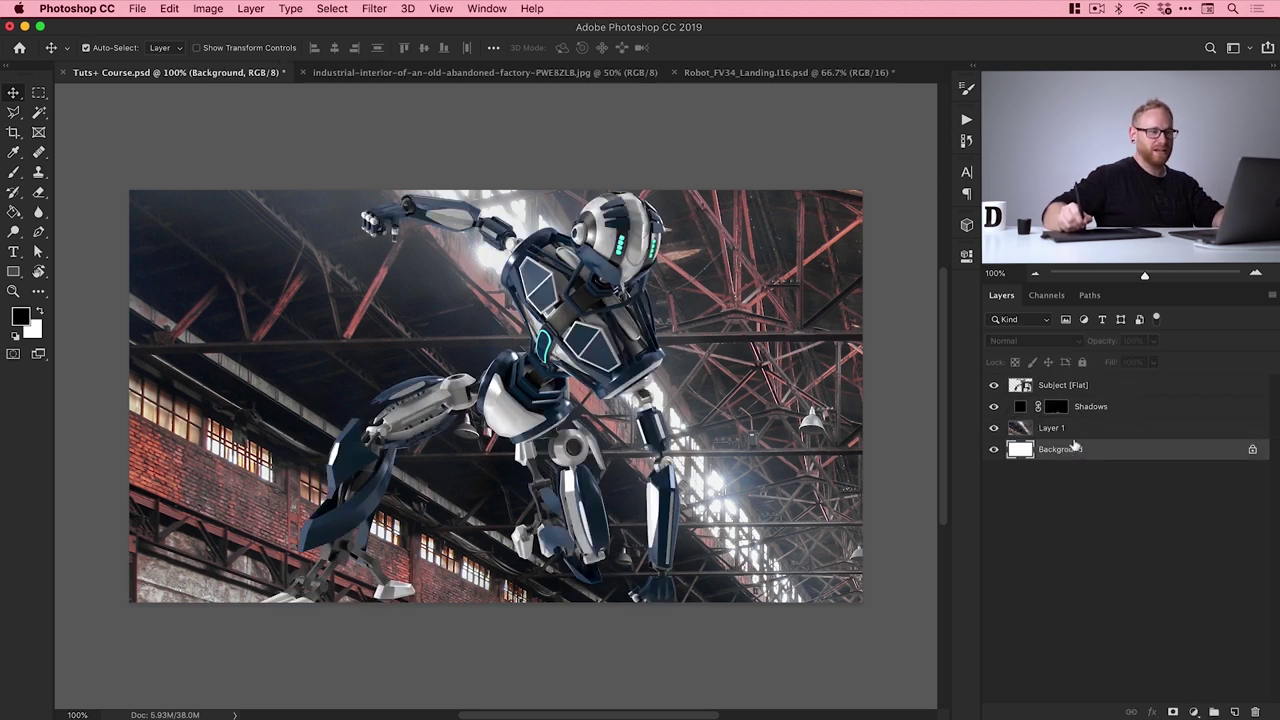
key("BackSpace")
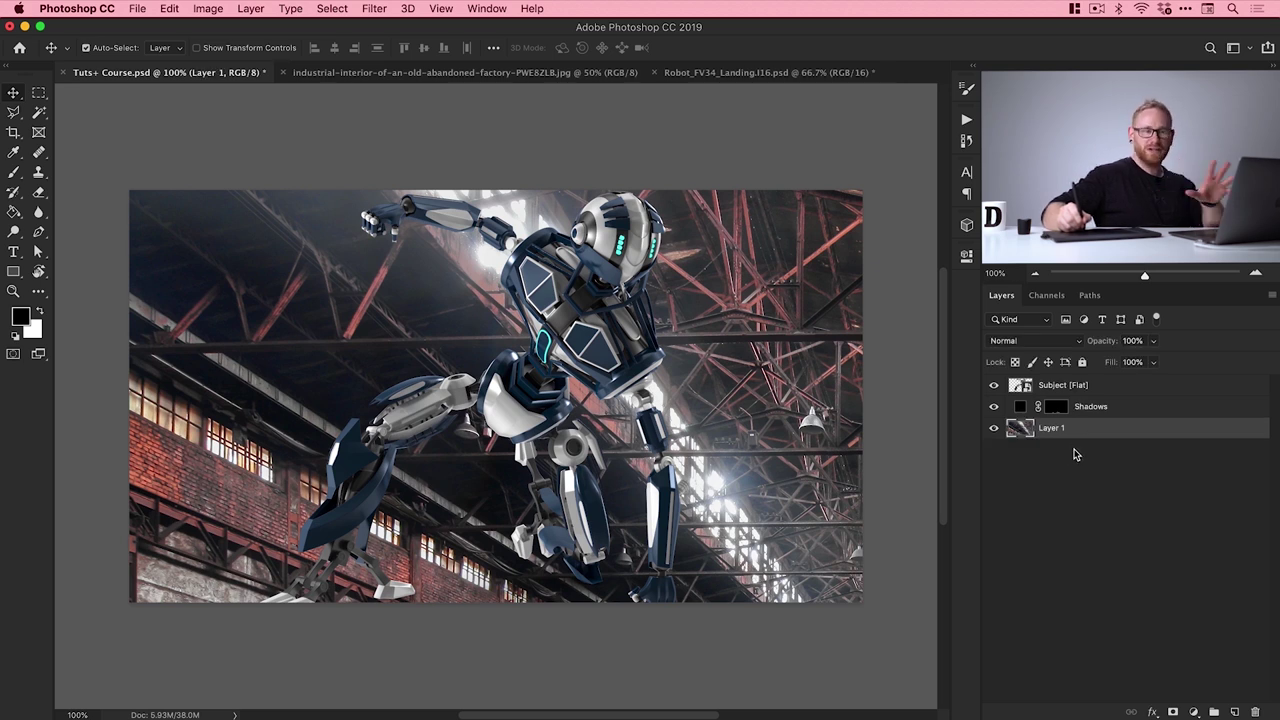
double_click(1050, 428)
type("Sc")
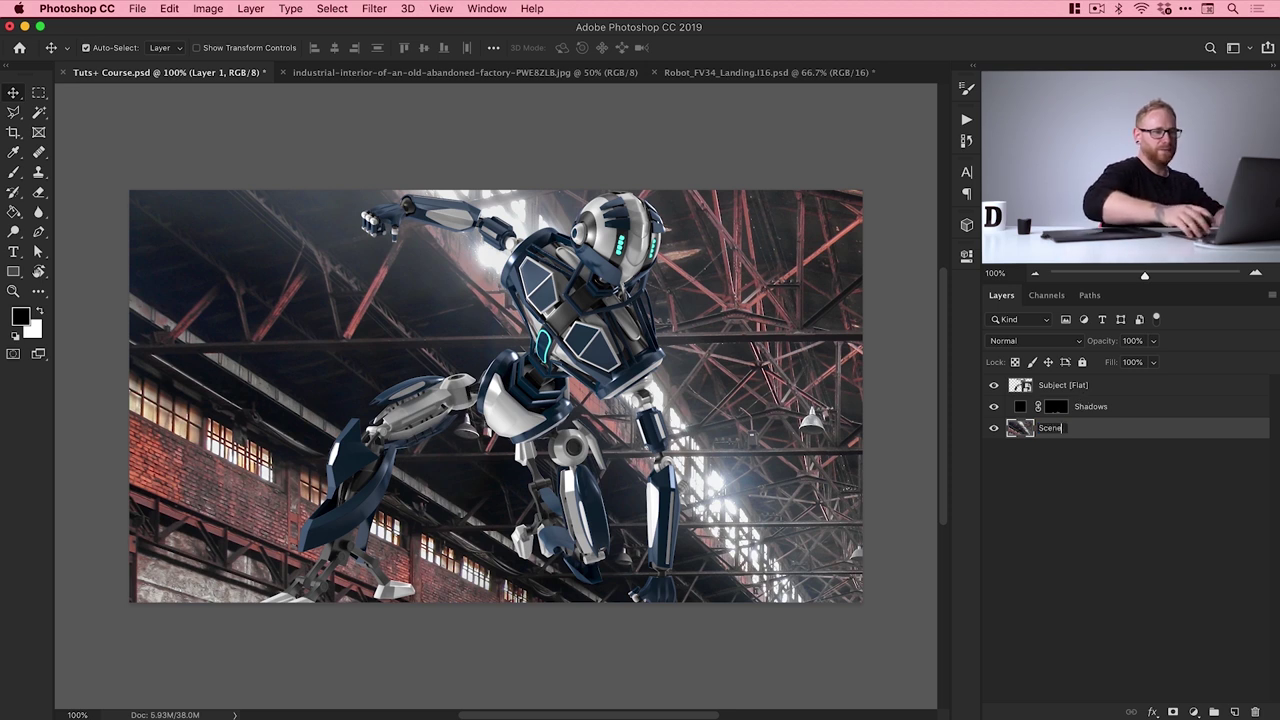
type("ene")
key("Return")
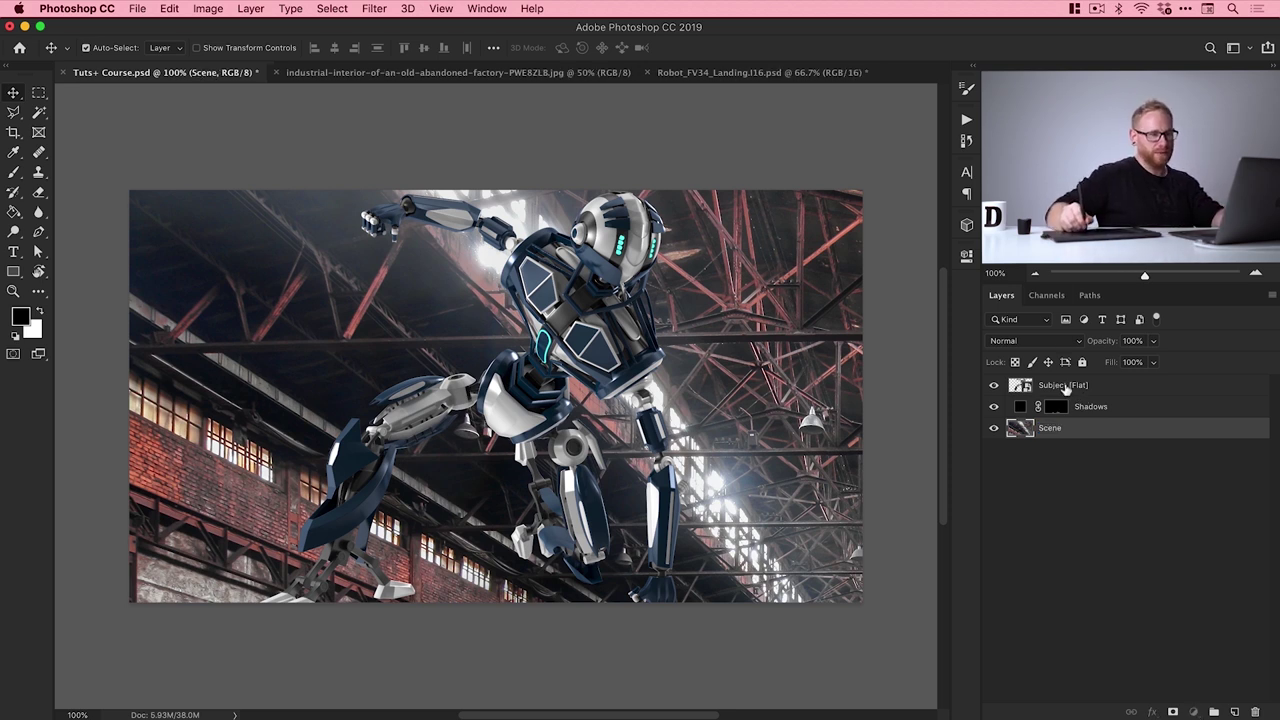
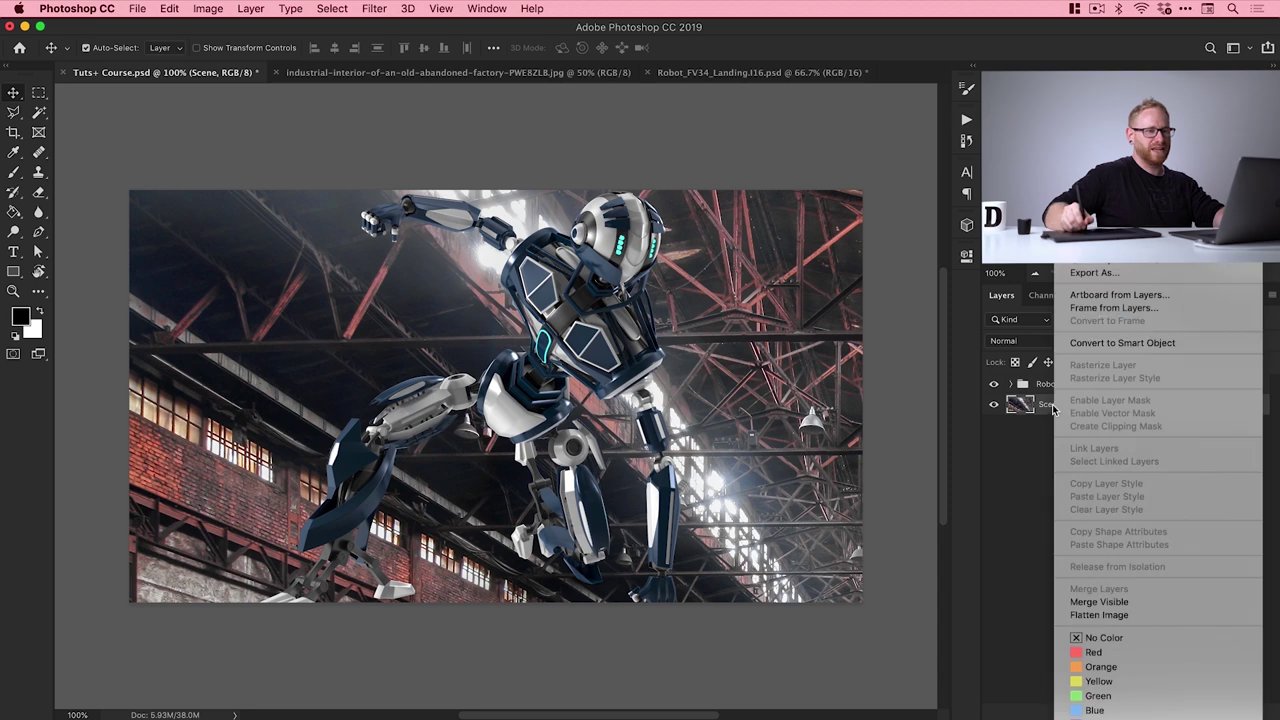
Convert the Scene layer to a Smart Object and scale it proportionally to about 47.34% so the factory fits the canvas width
left_click(1115, 345)
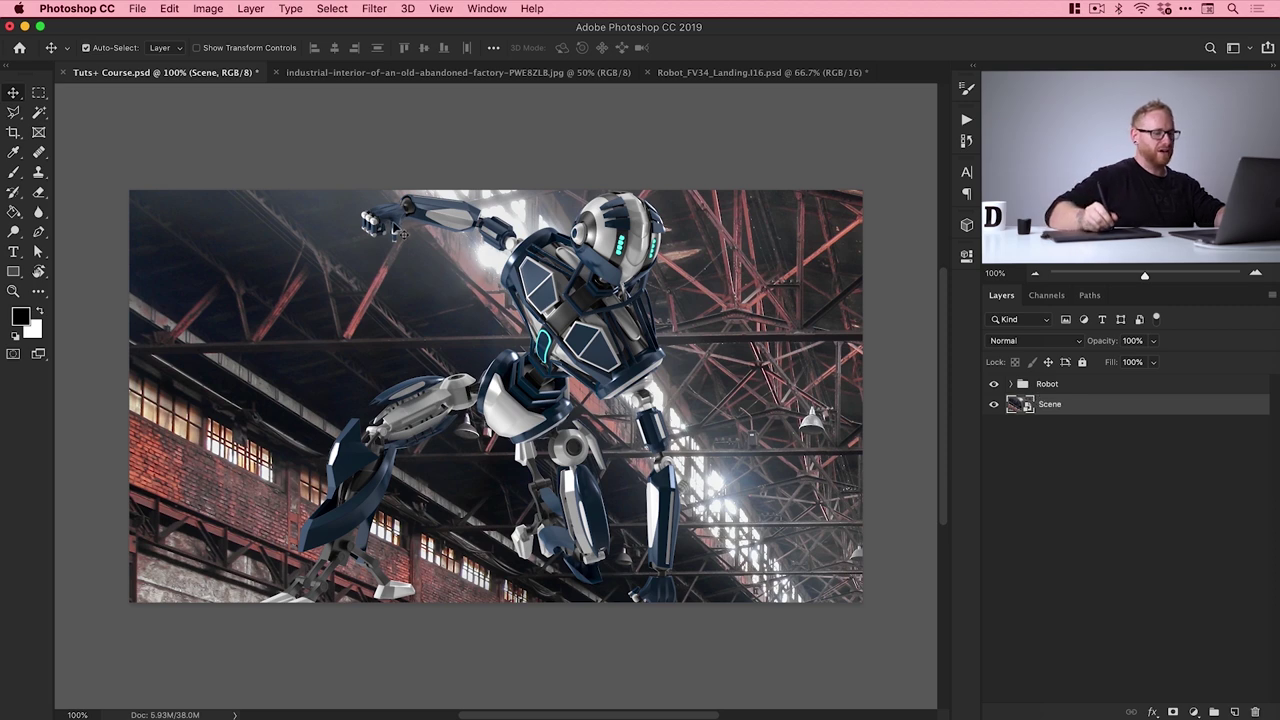
key("super+minus")
key("super+minus")
key("super+minus")
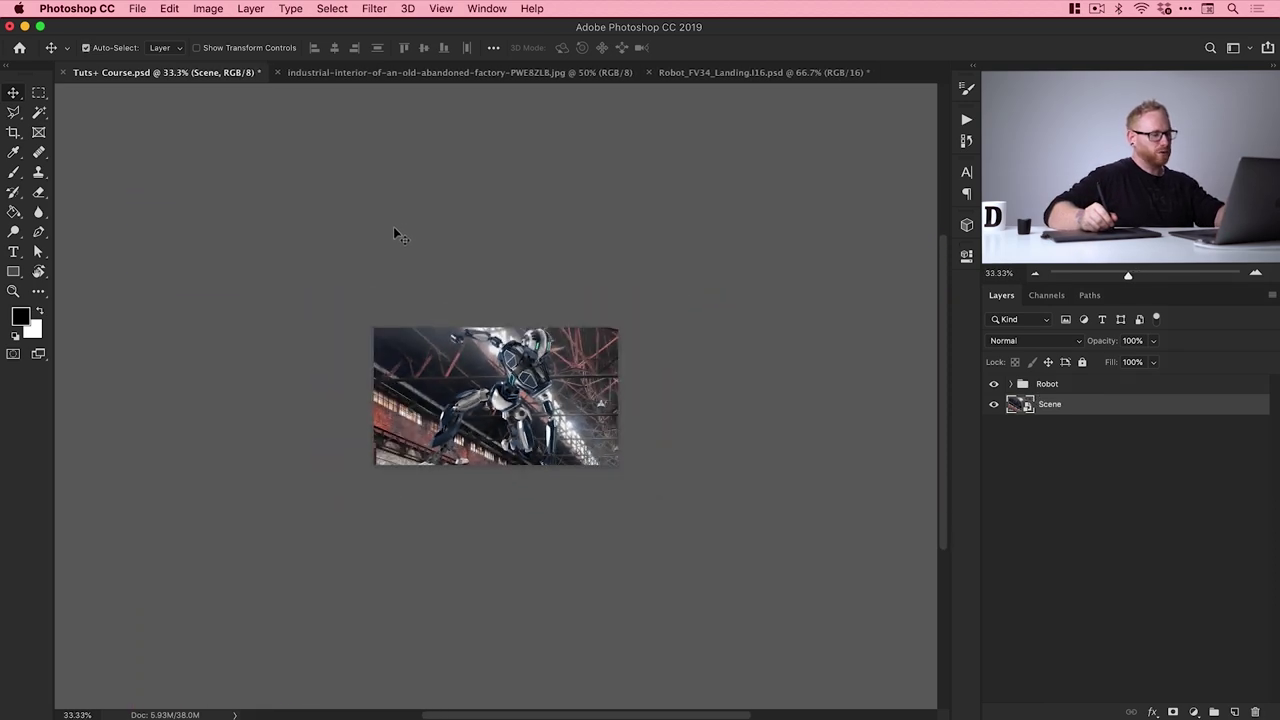
left_click(176, 9)
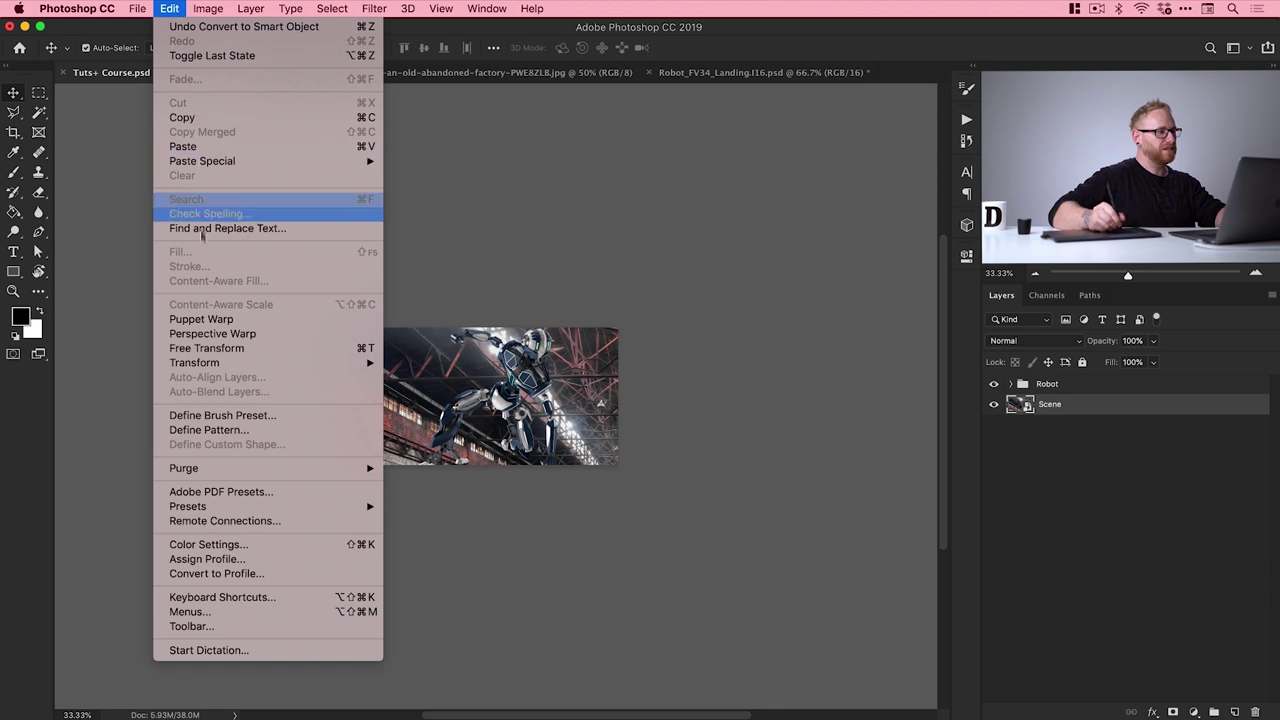
left_click(205, 348)
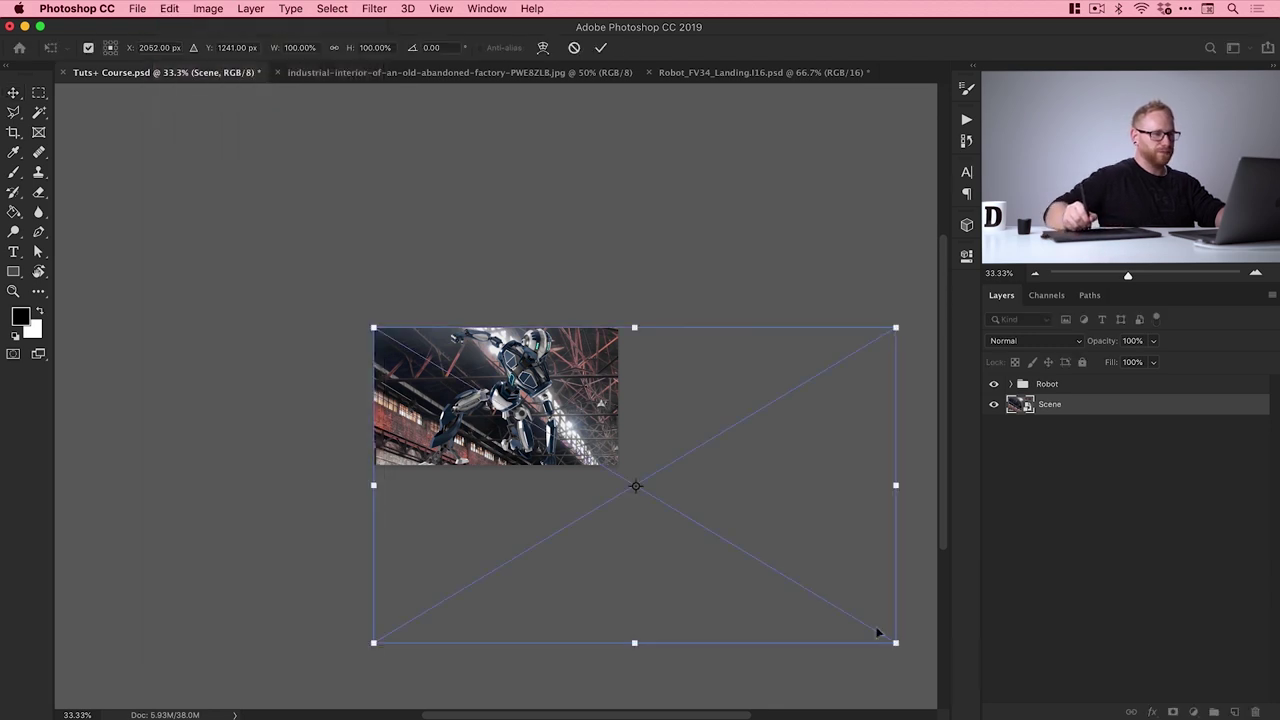
left_click_drag(893, 644, 628, 460)
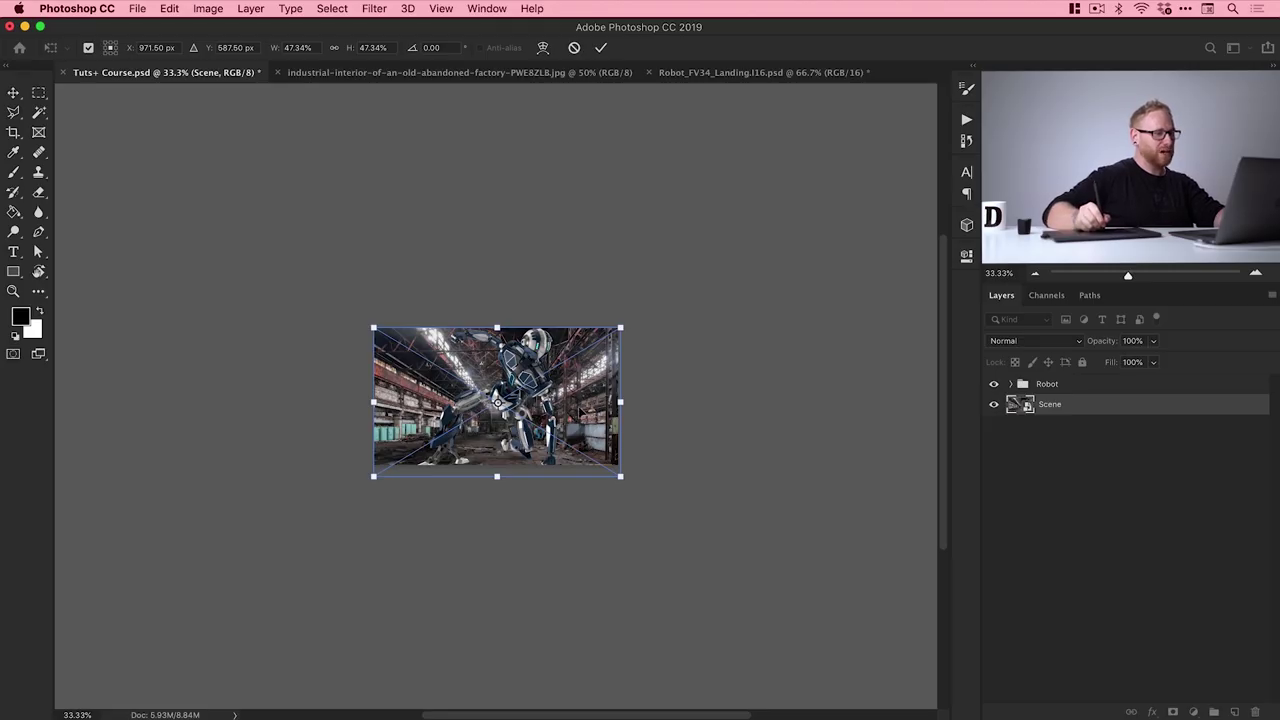
key("Return")
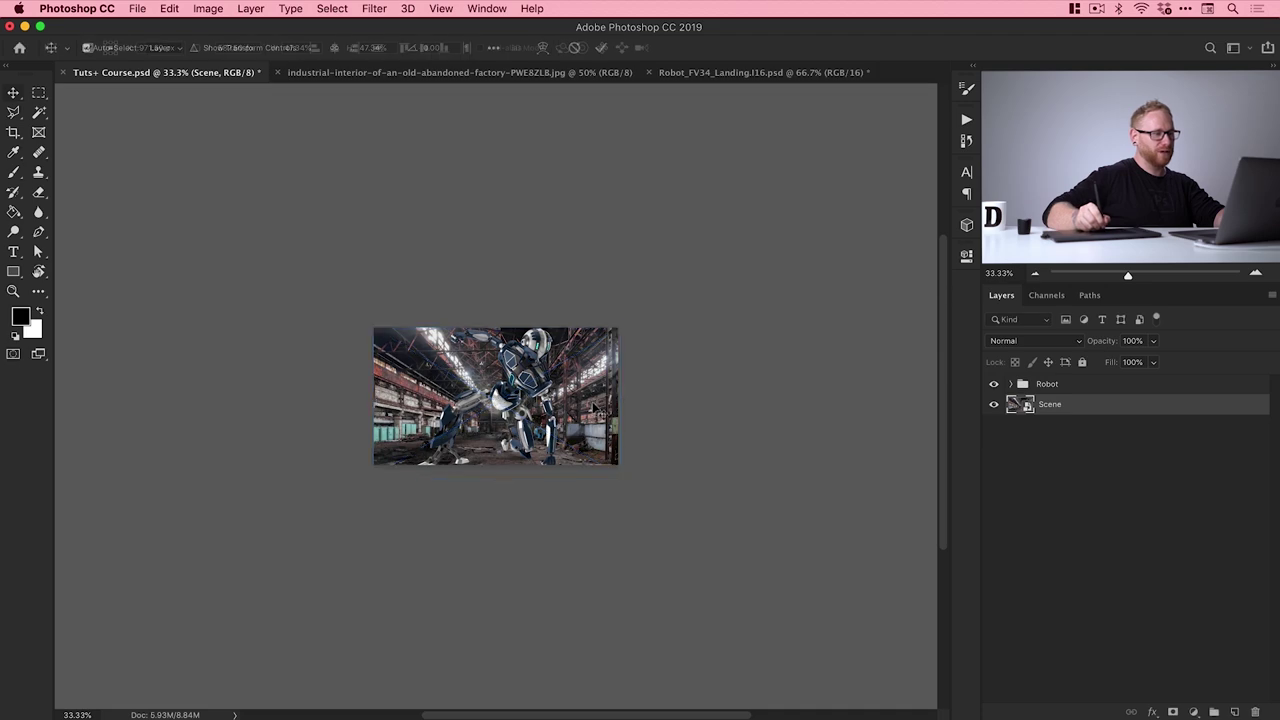
key("super+0")
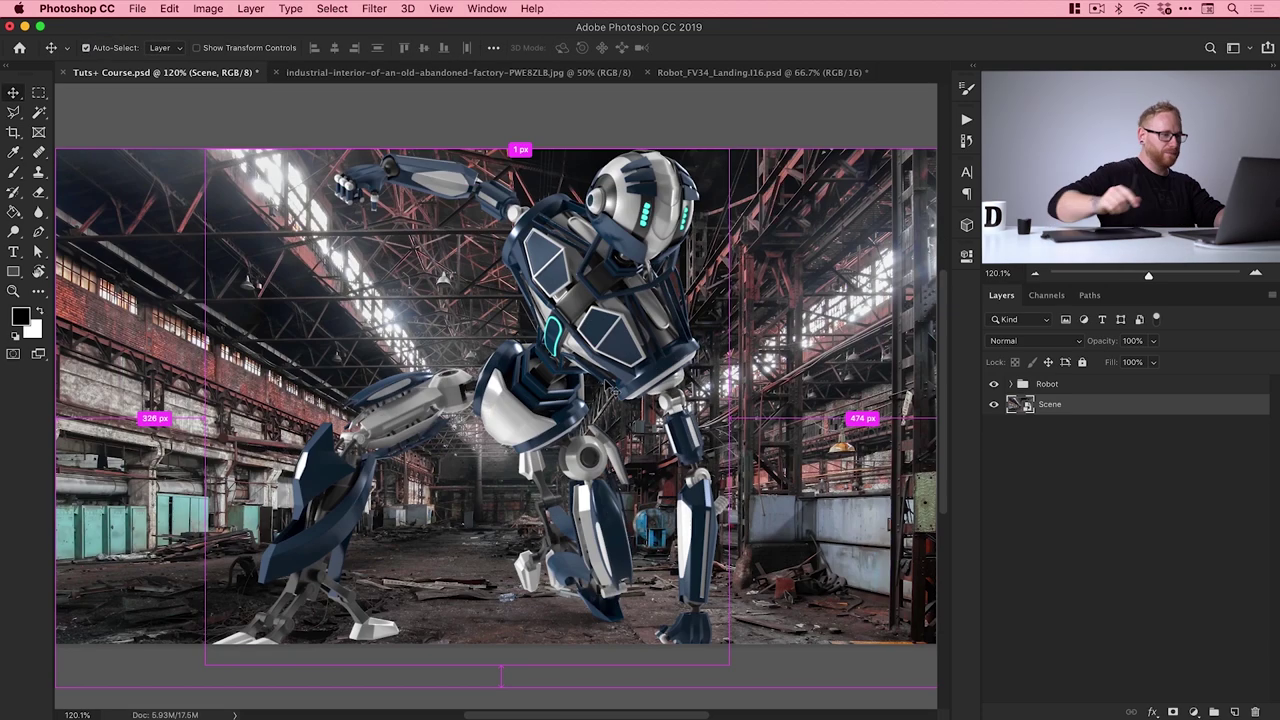
Create a layer group named Scene, put the Scene layer inside it, and collapse the group
left_click(1215, 712)
double_click(1051, 404)
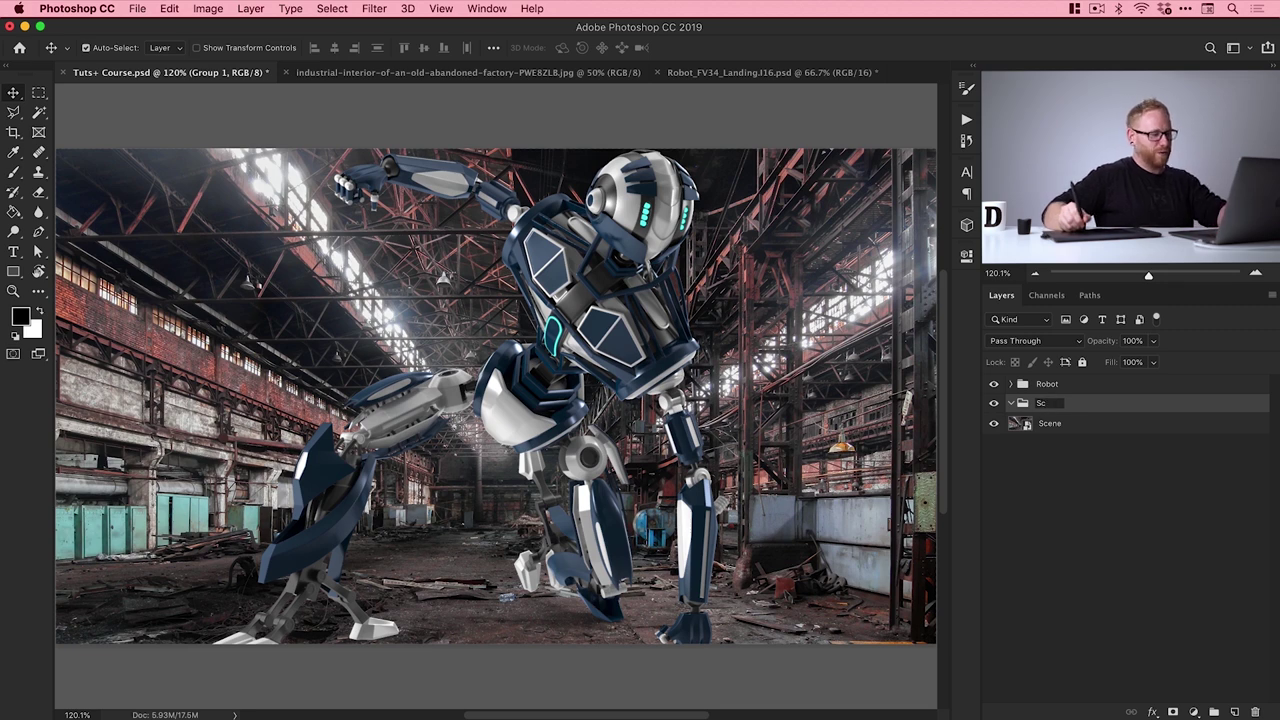
key("Return")
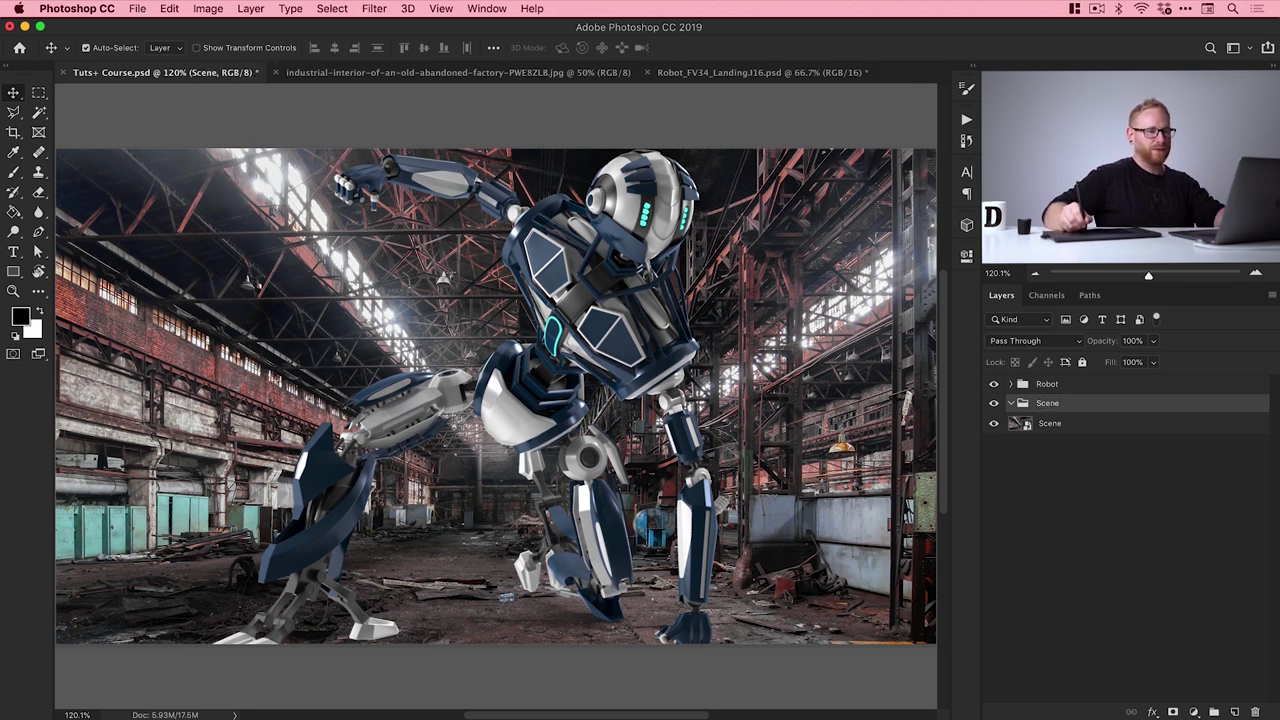
left_click_drag(1050, 423, 1047, 403)
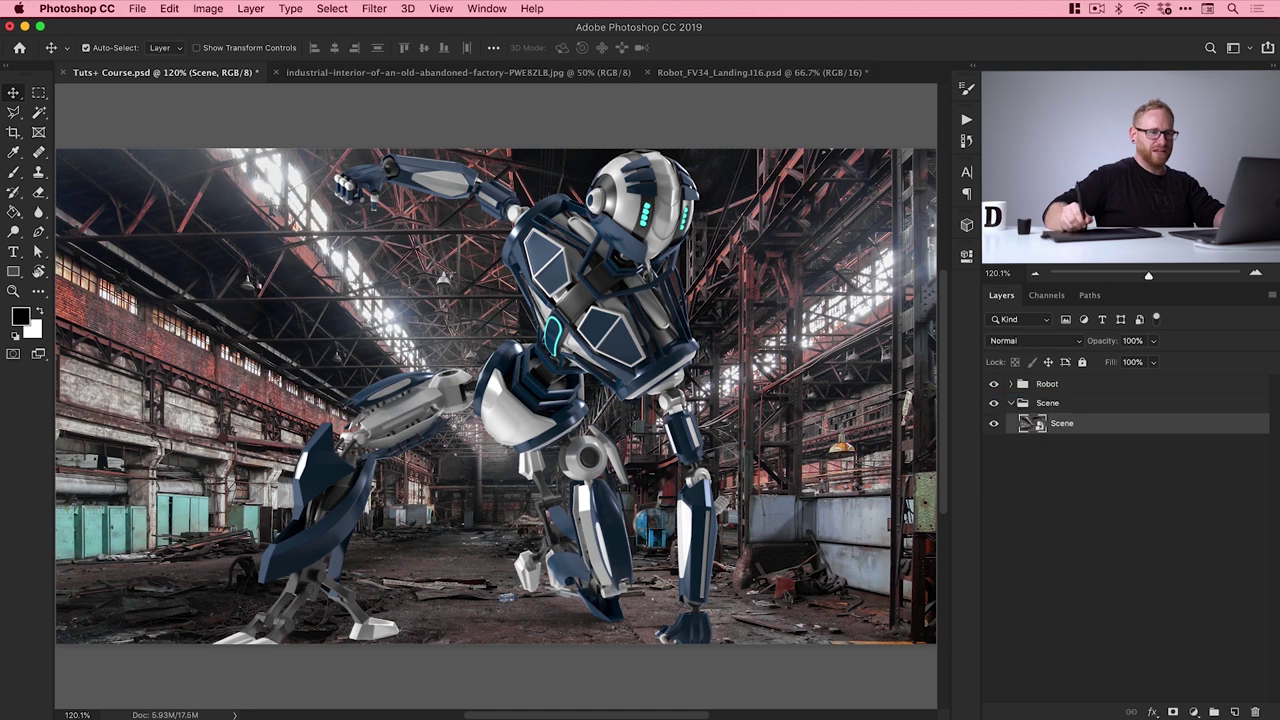
left_click(1011, 403)
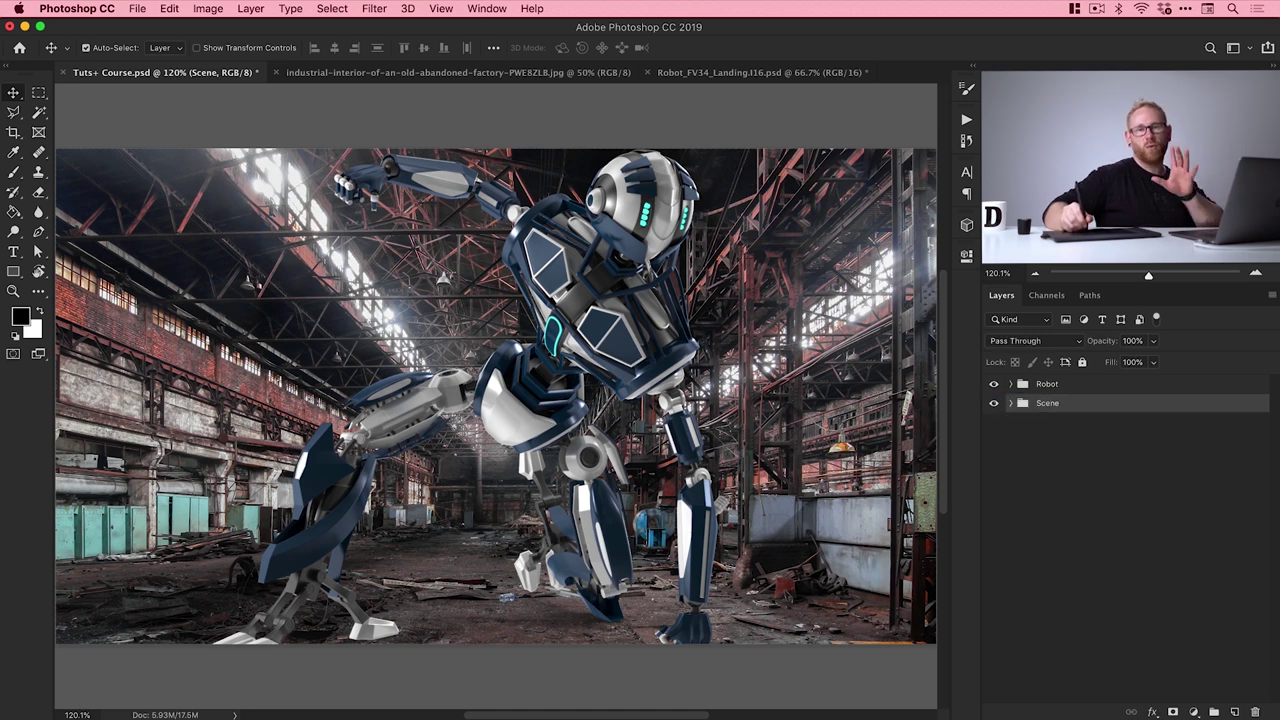
Create an empty layer group named Effects and place it above the Robot group, leaving no layer selected
key("super+g")
double_click(1050, 403)
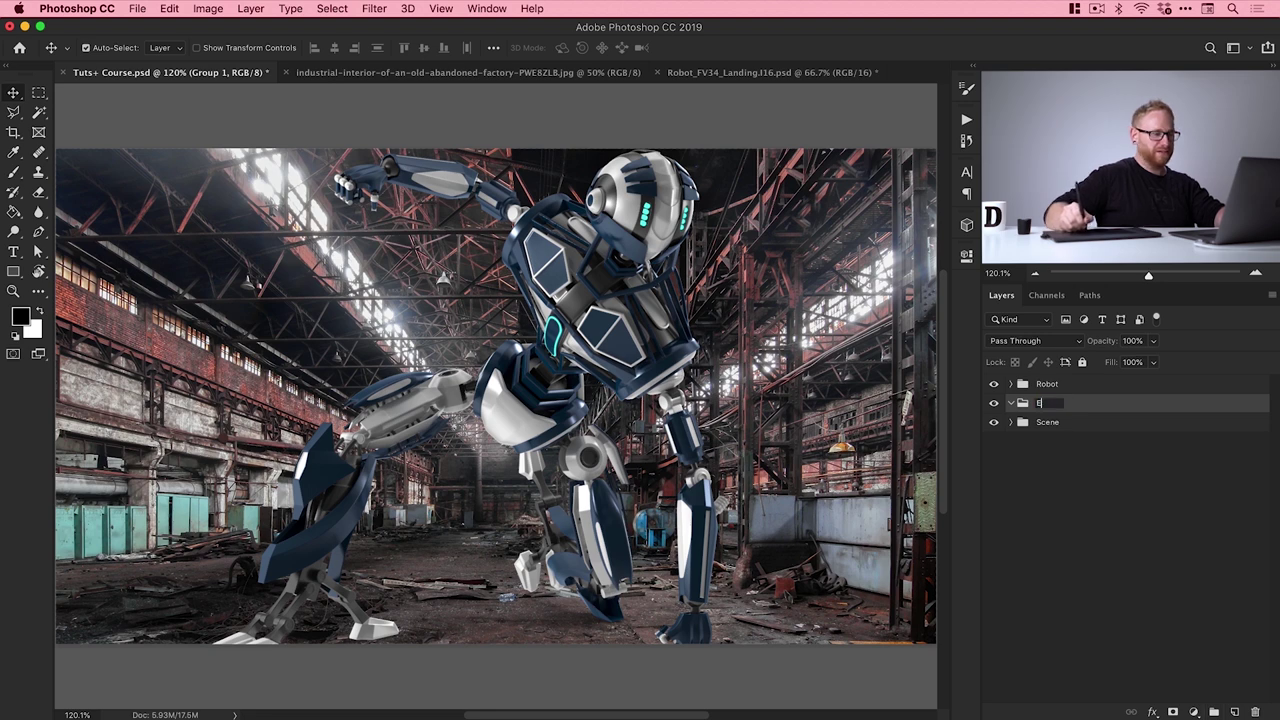
key("Return")
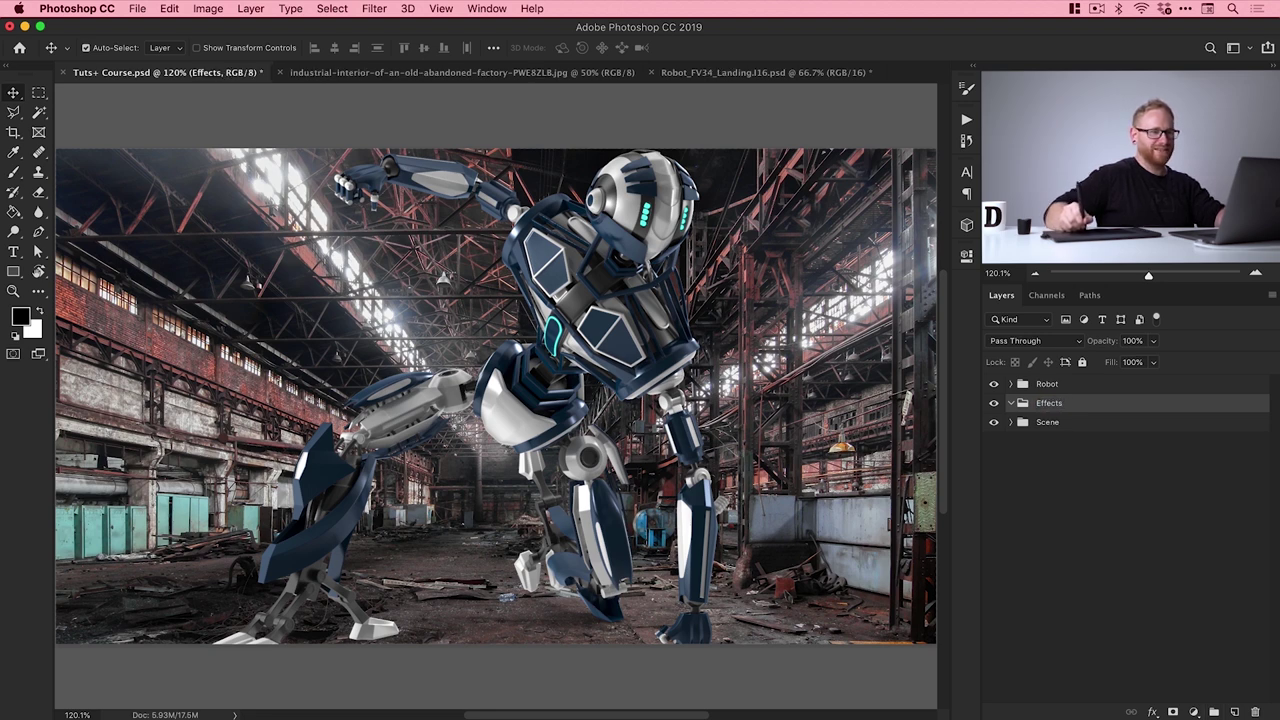
key("super+bracketright")
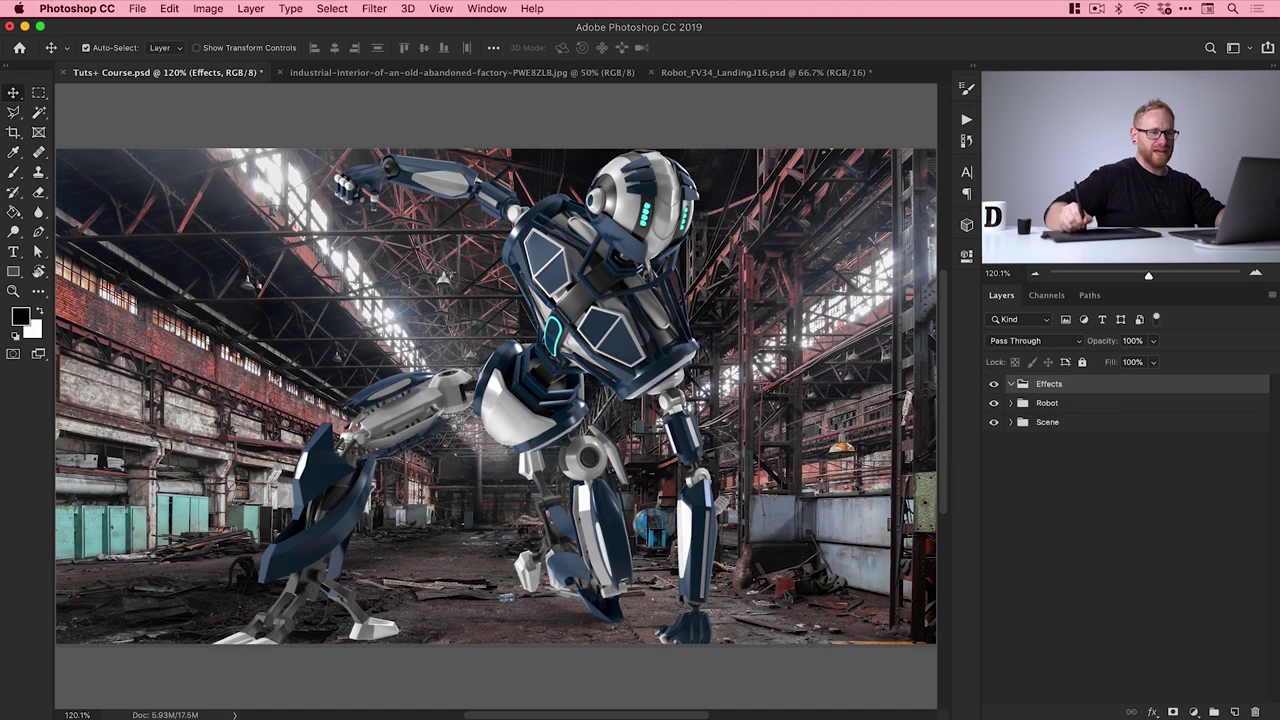
key("super+alt+a")
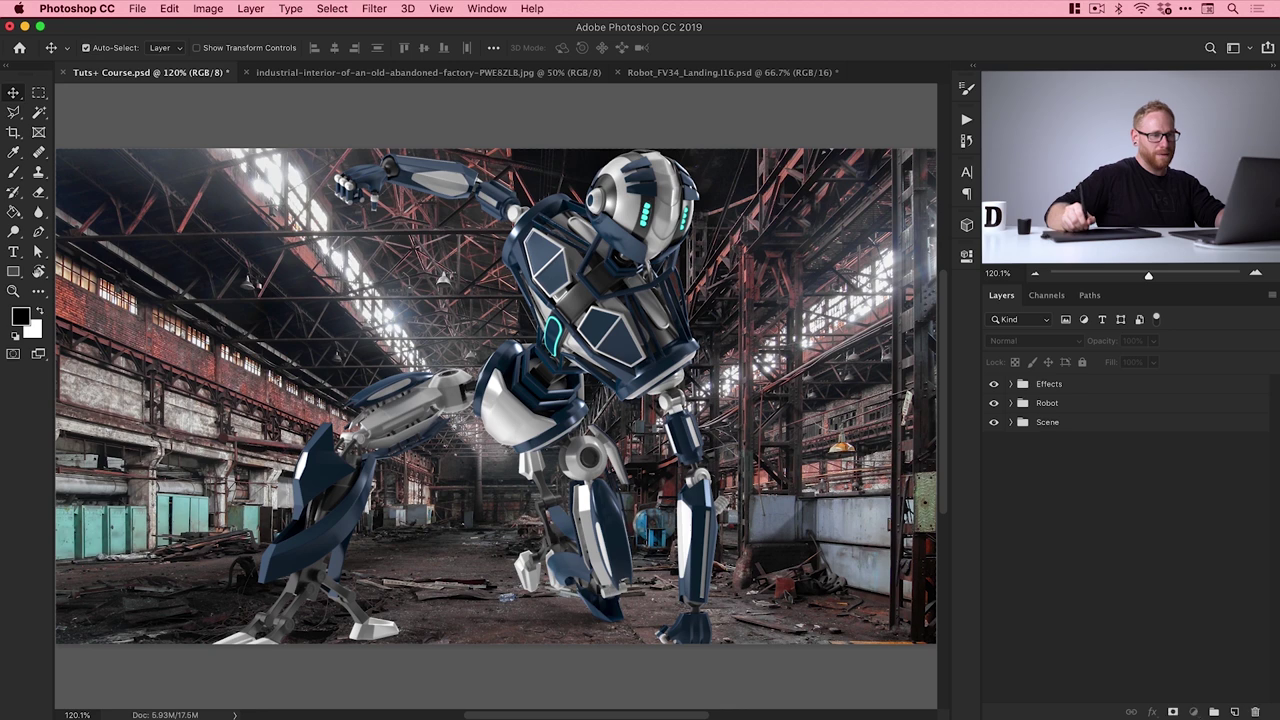
Scale the Robot and Shadows layers together proportionally to about 64.45% and position the robot standing on the factory floor
left_click(1011, 403)
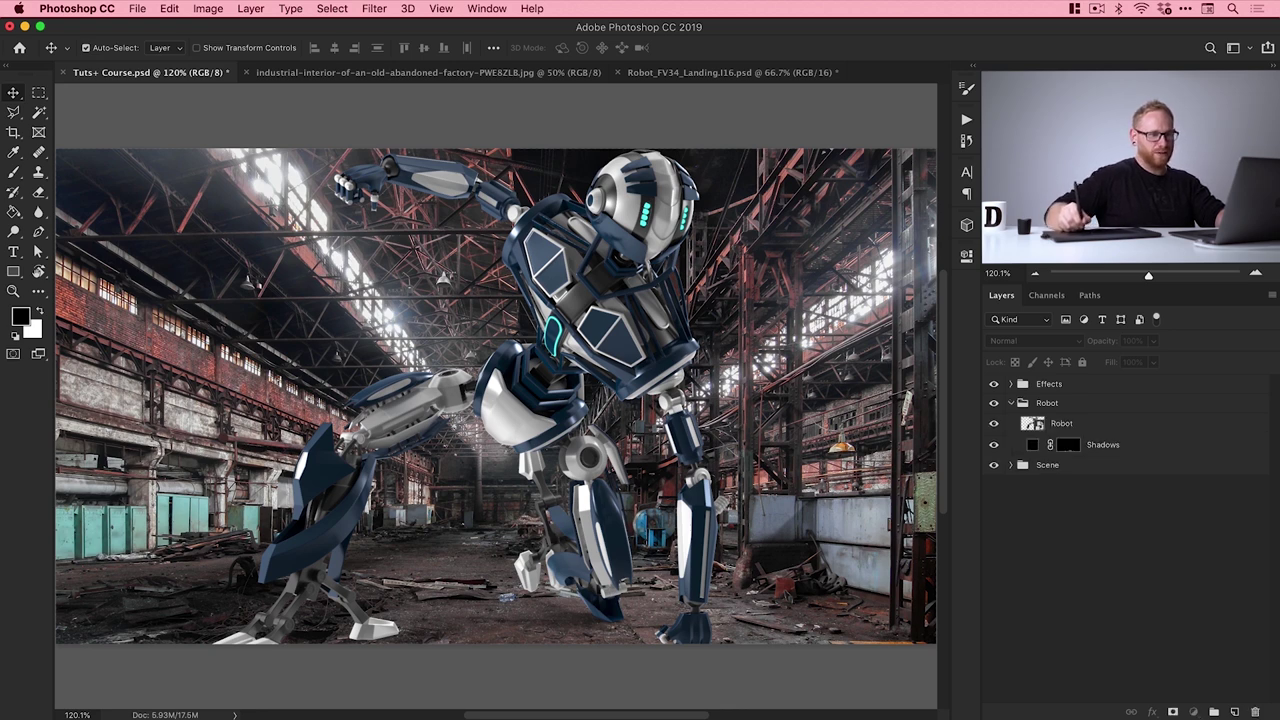
left_click(1062, 423)
left_click(1103, 444, "shift")
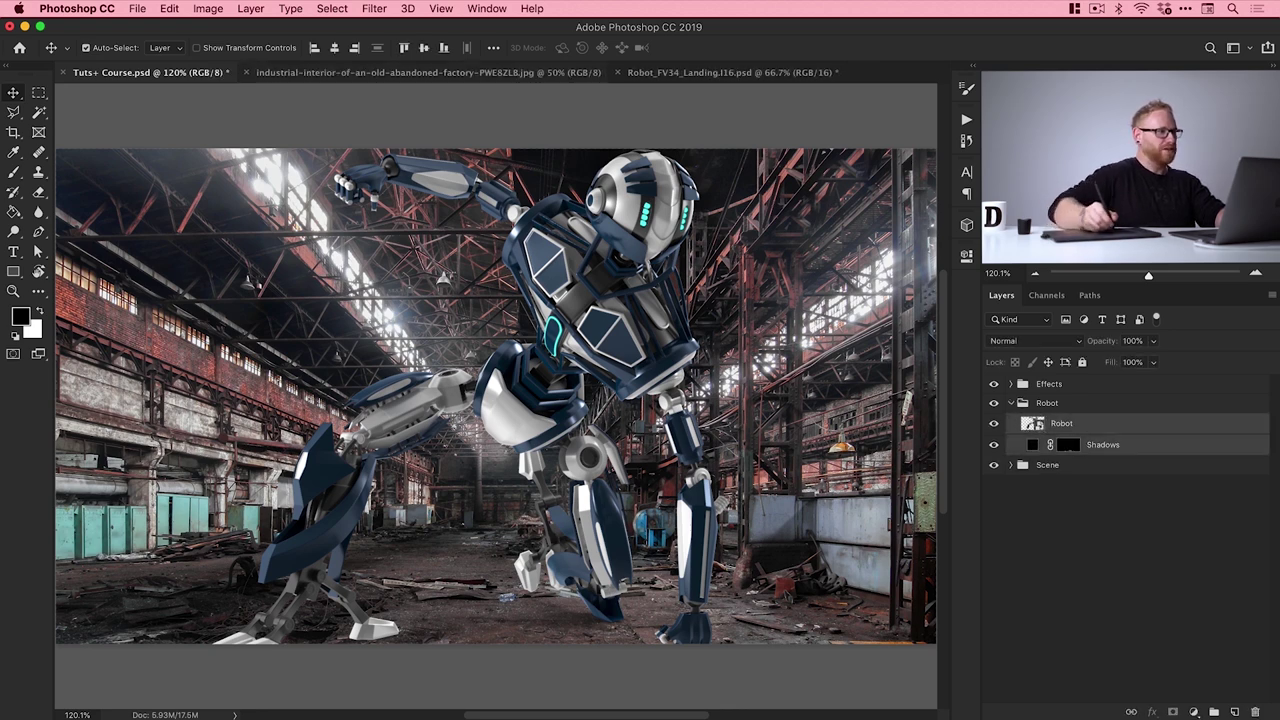
left_click(170, 8)
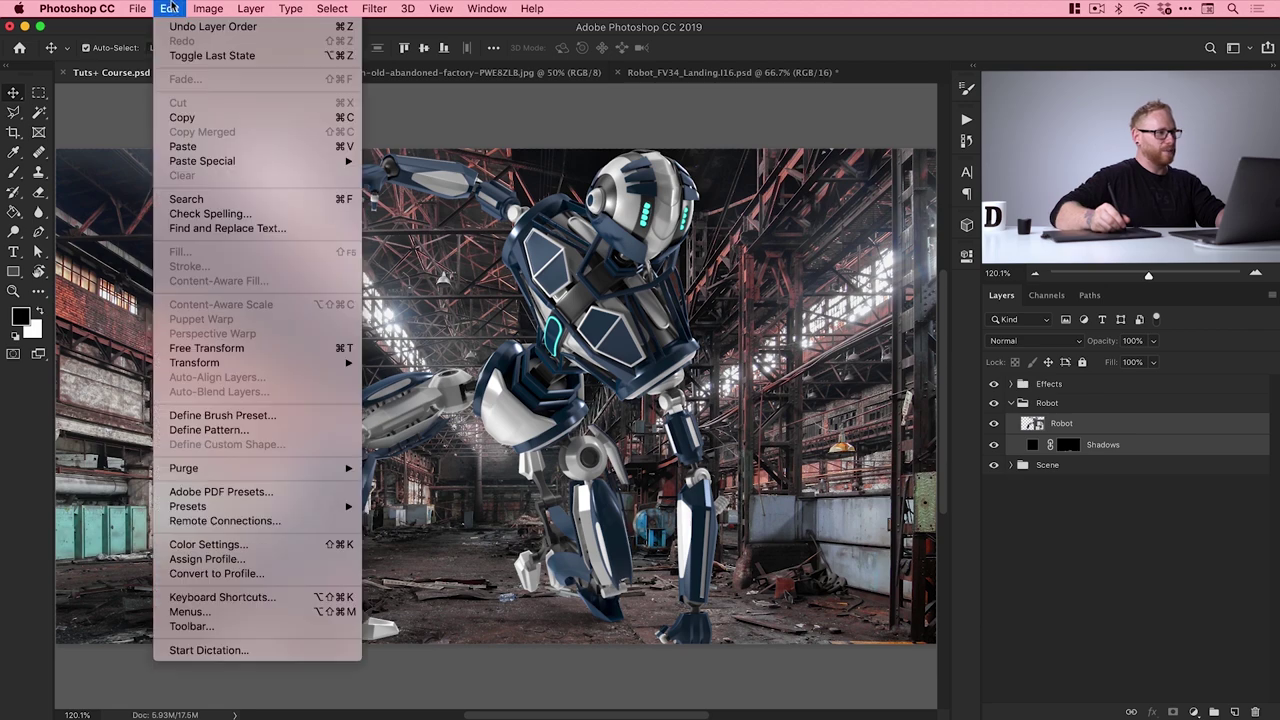
left_click(200, 348)
key("super+minus")
key("super+minus")
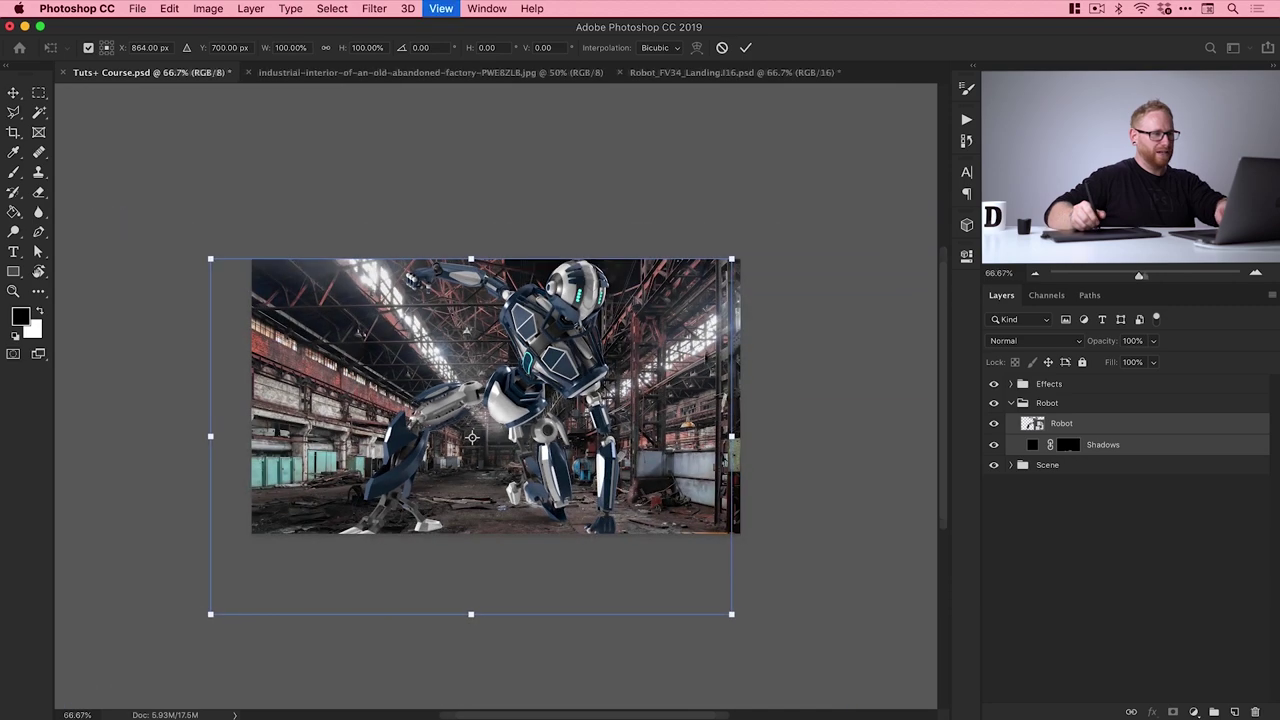
left_click_drag(733, 258, 565, 373)
left_click_drag(466, 436, 556, 343)
left_click_drag(652, 312, 634, 325)
key("super+1")
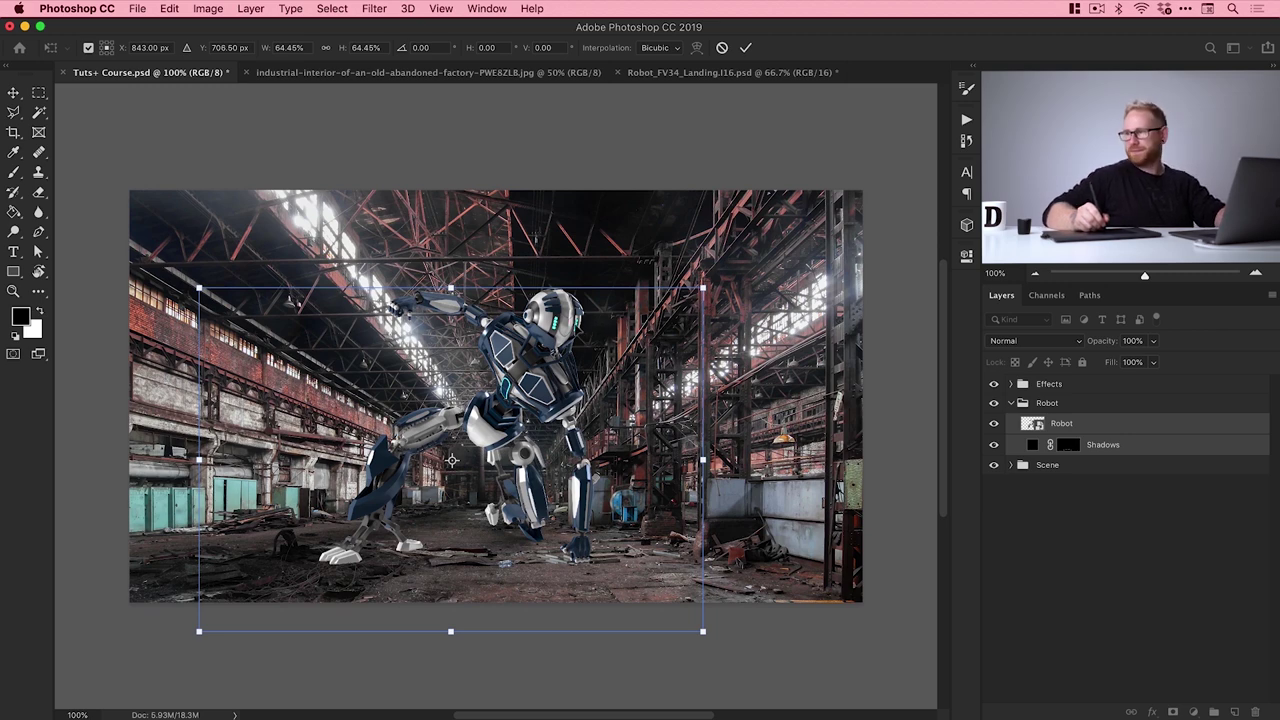
left_click_drag(577, 327, 587, 332)
key("Return")
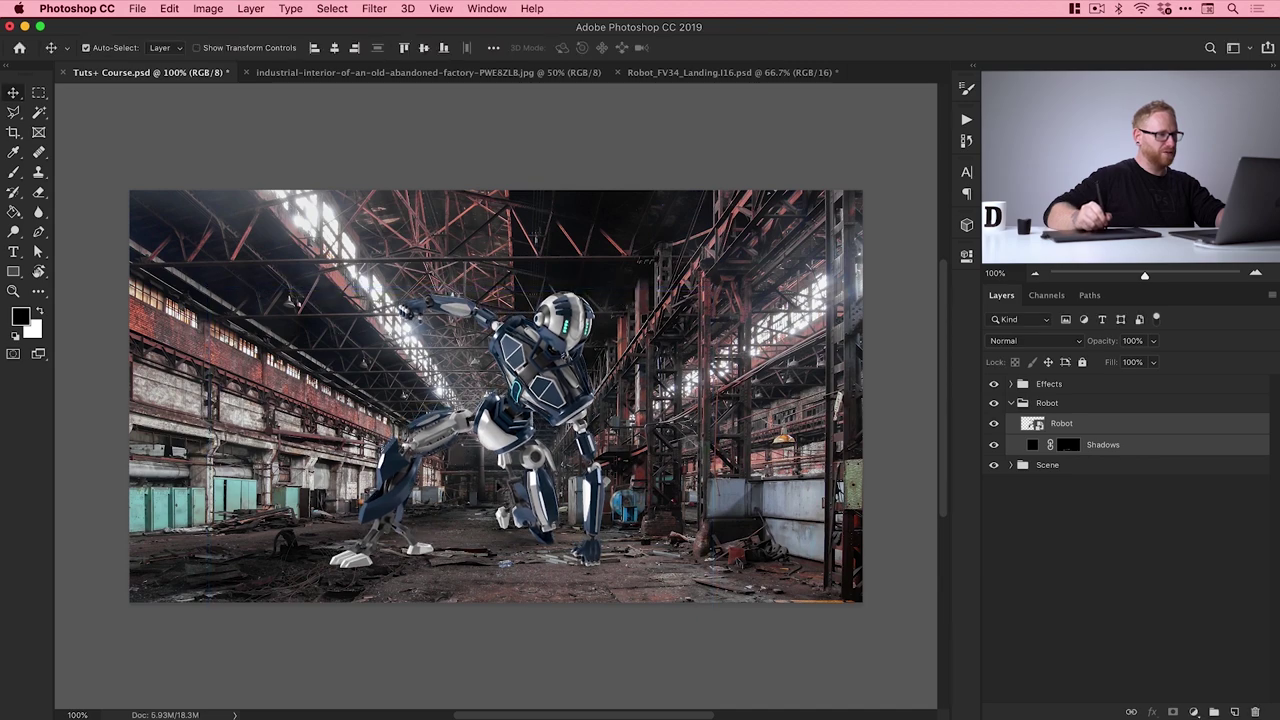
Compare the robot's contact with the floor with the Shadows layer hidden and shown
left_click(485, 495)
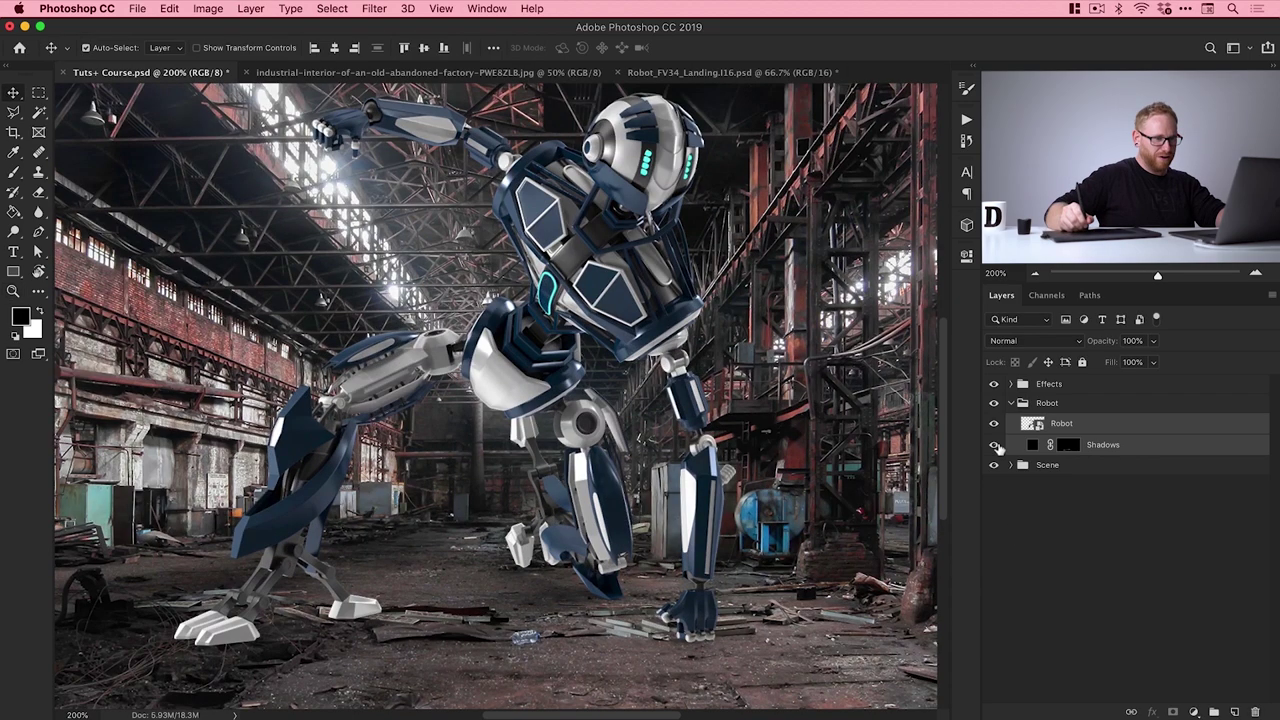
left_click(995, 445)
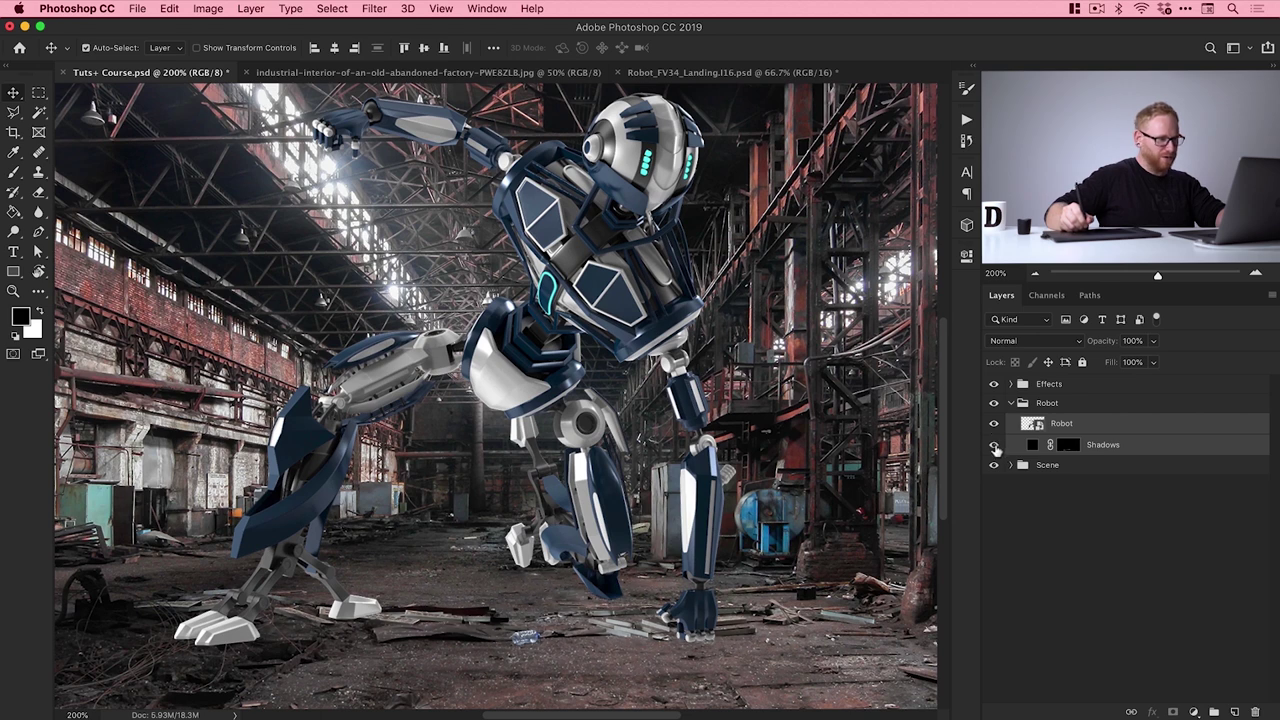
left_click(995, 445)
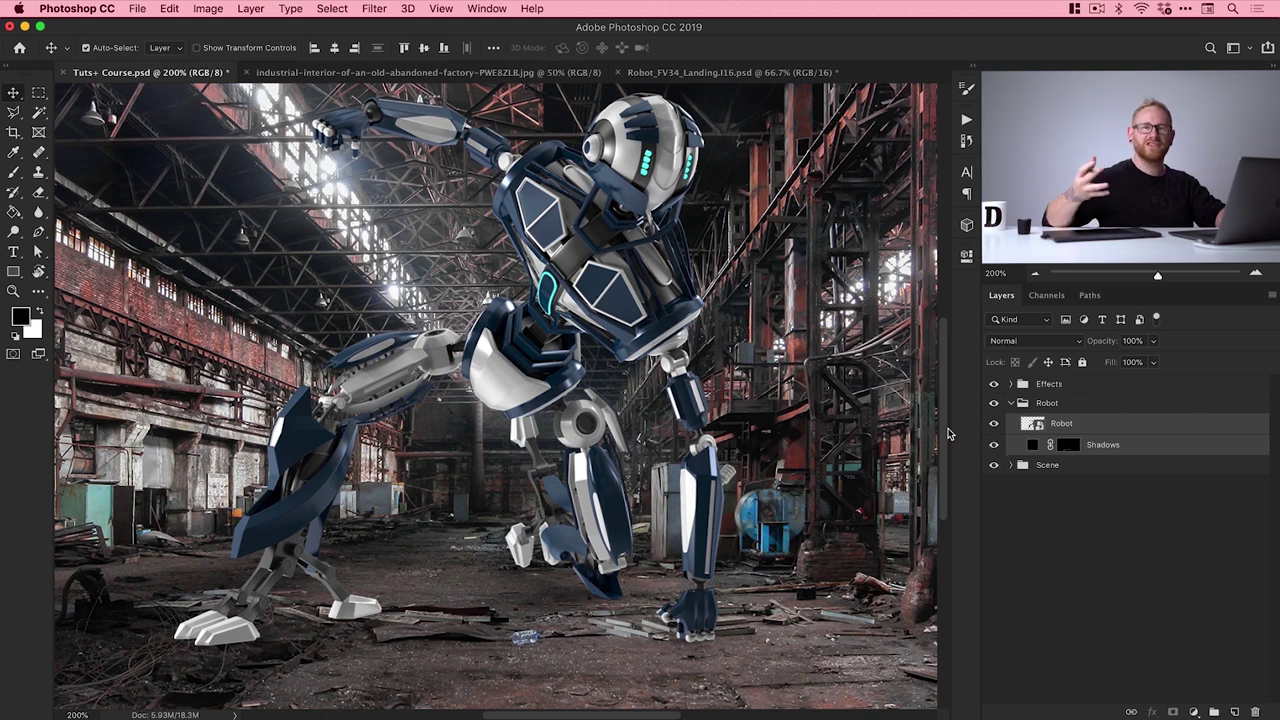
key("super+0")
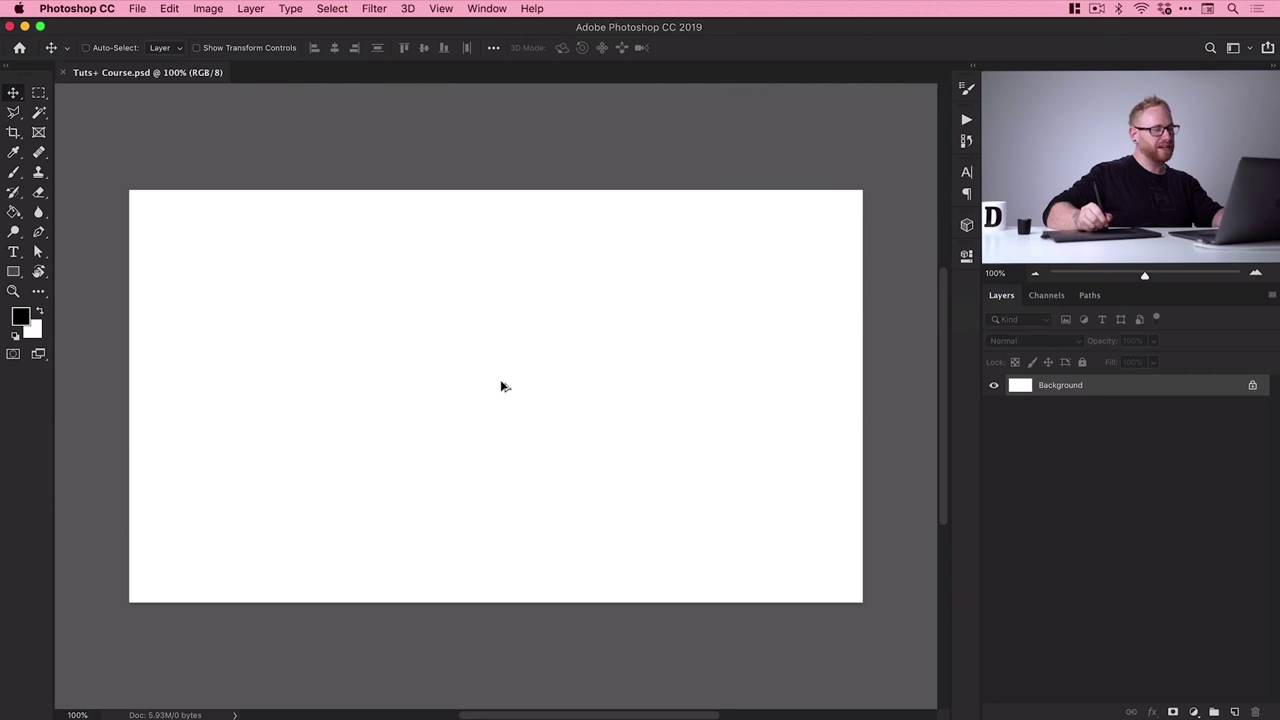
Check the canvas dimensions of the blank Tuts+ Course.psd document without changing them
key("super+alt+c")
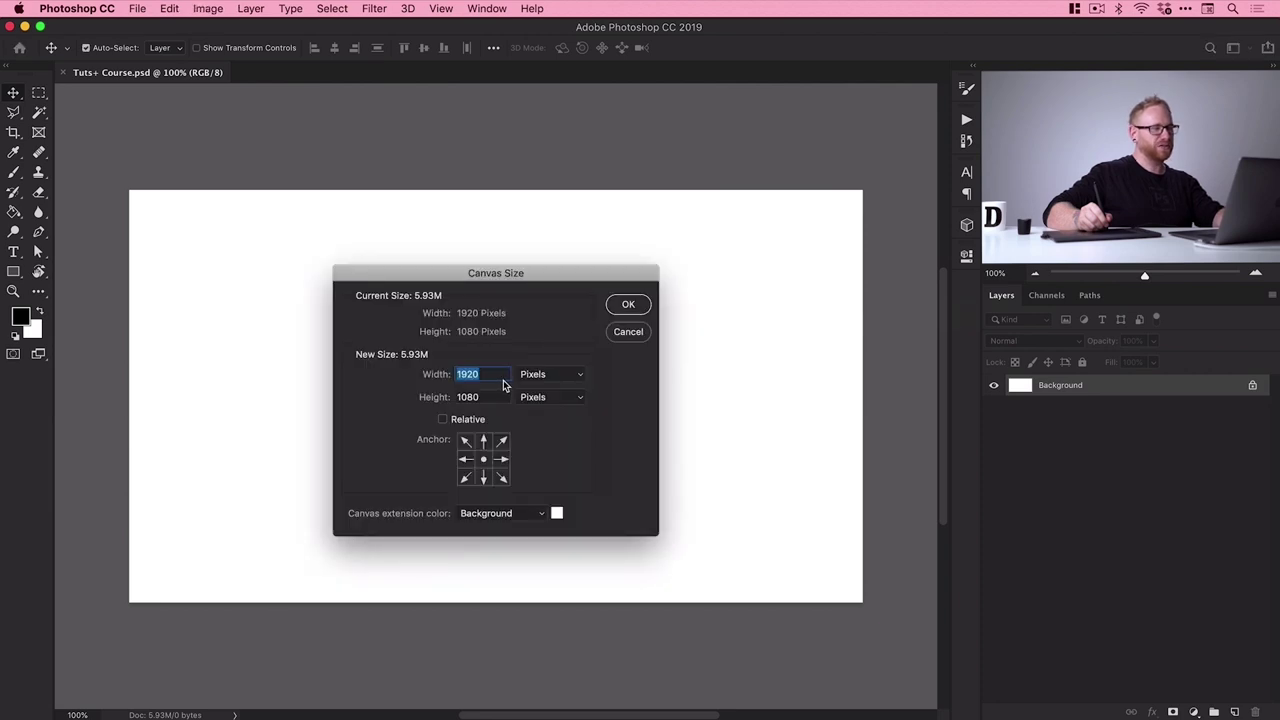
left_click(628, 334)
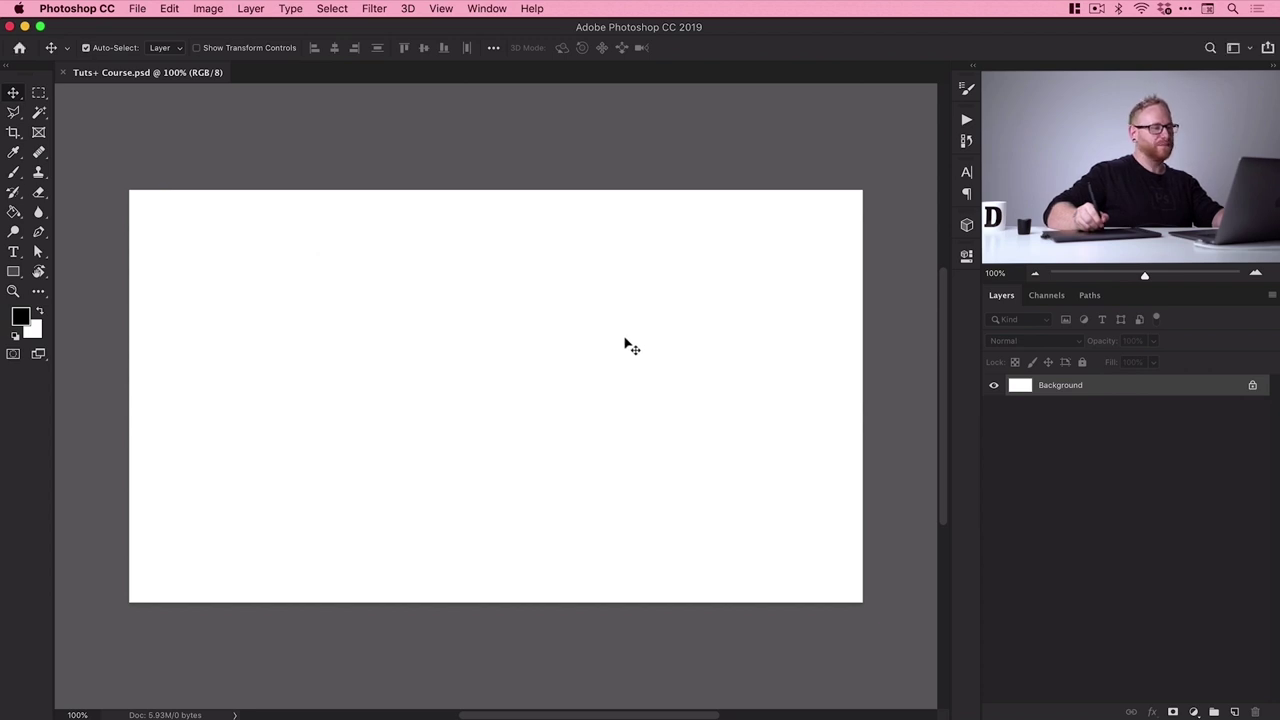
Switch to Chrome, rotate the Robot FV34 360 render to the front-facing landing pose, and choose PSD as the download format
key("super+Tab")
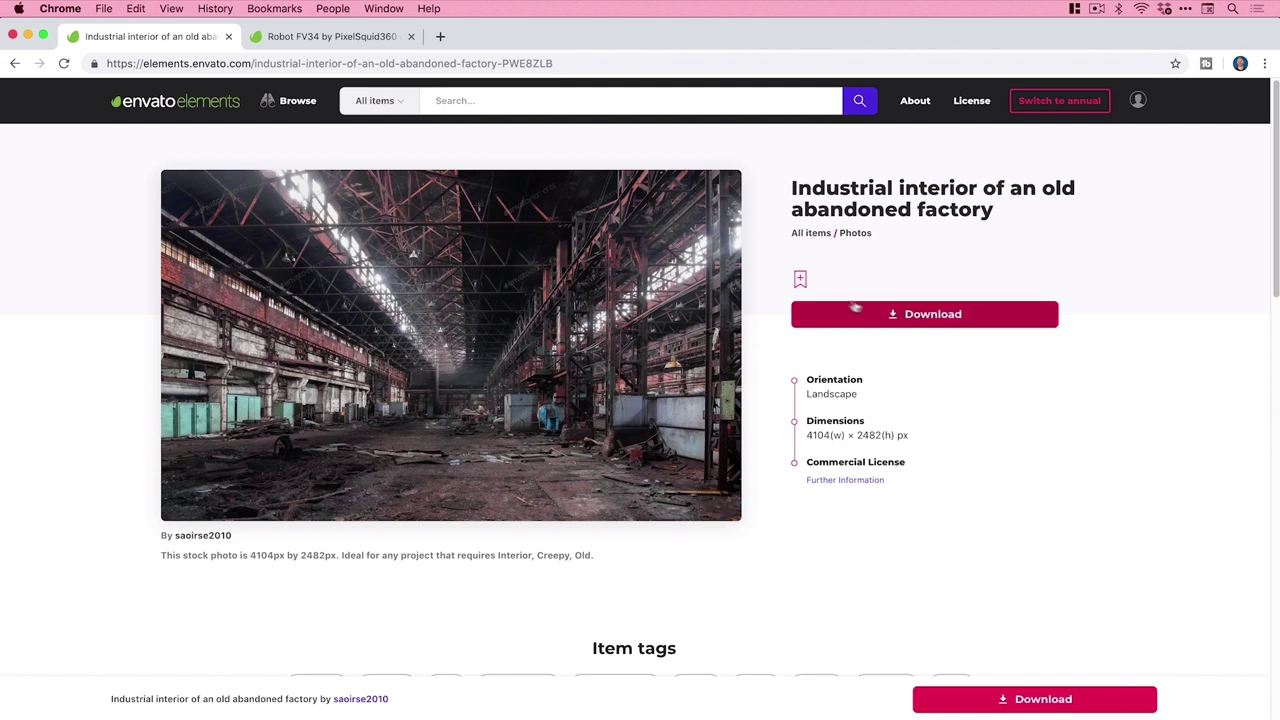
left_click(373, 40)
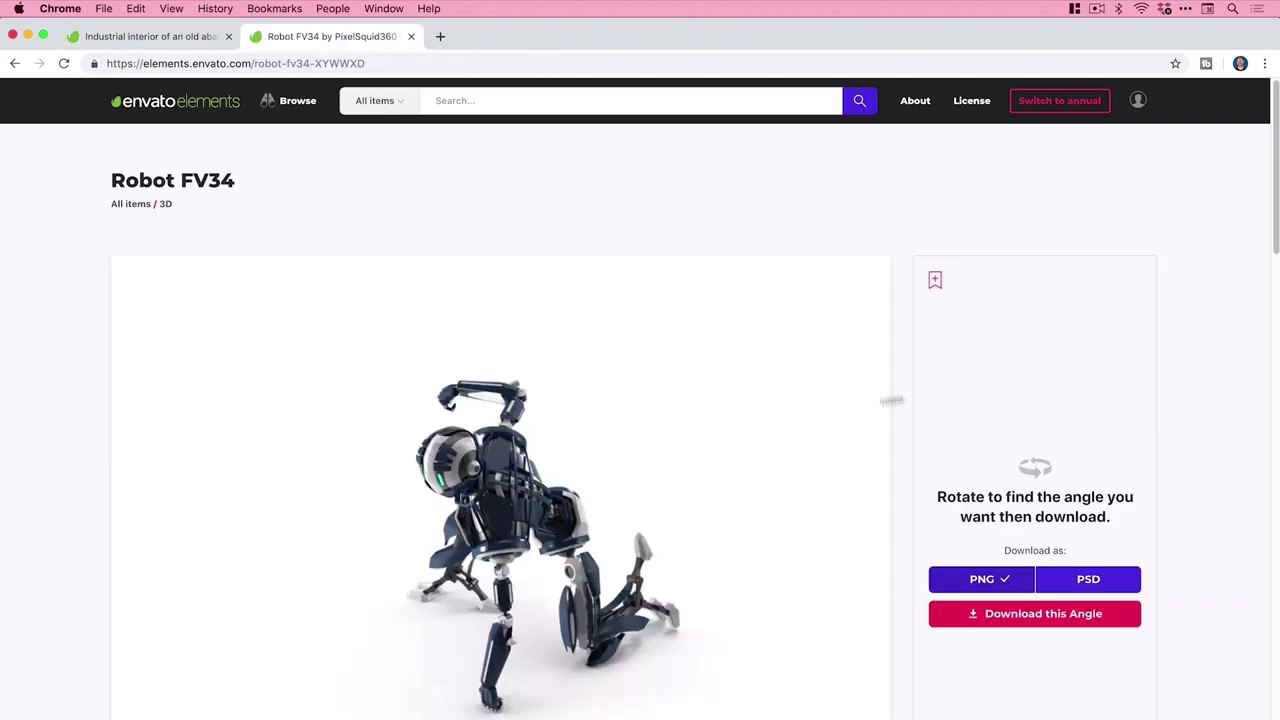
left_click_drag(1273, 240, 1268, 271)
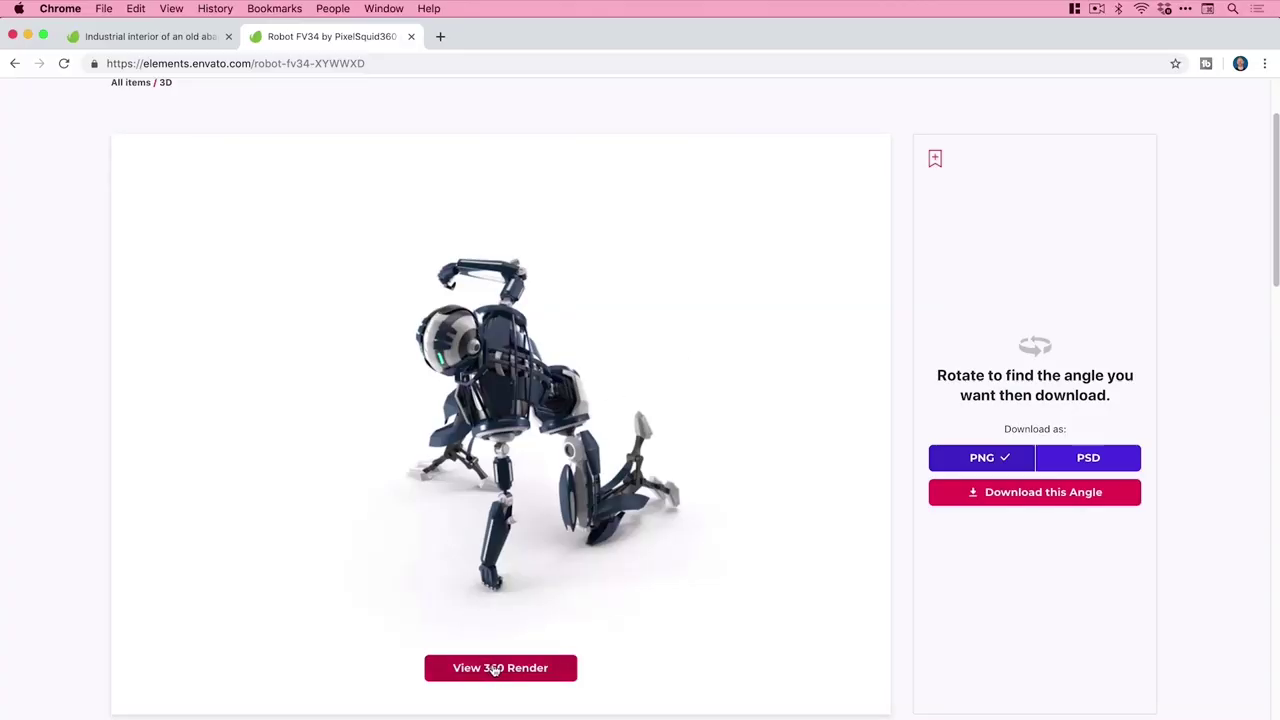
left_click(497, 670)
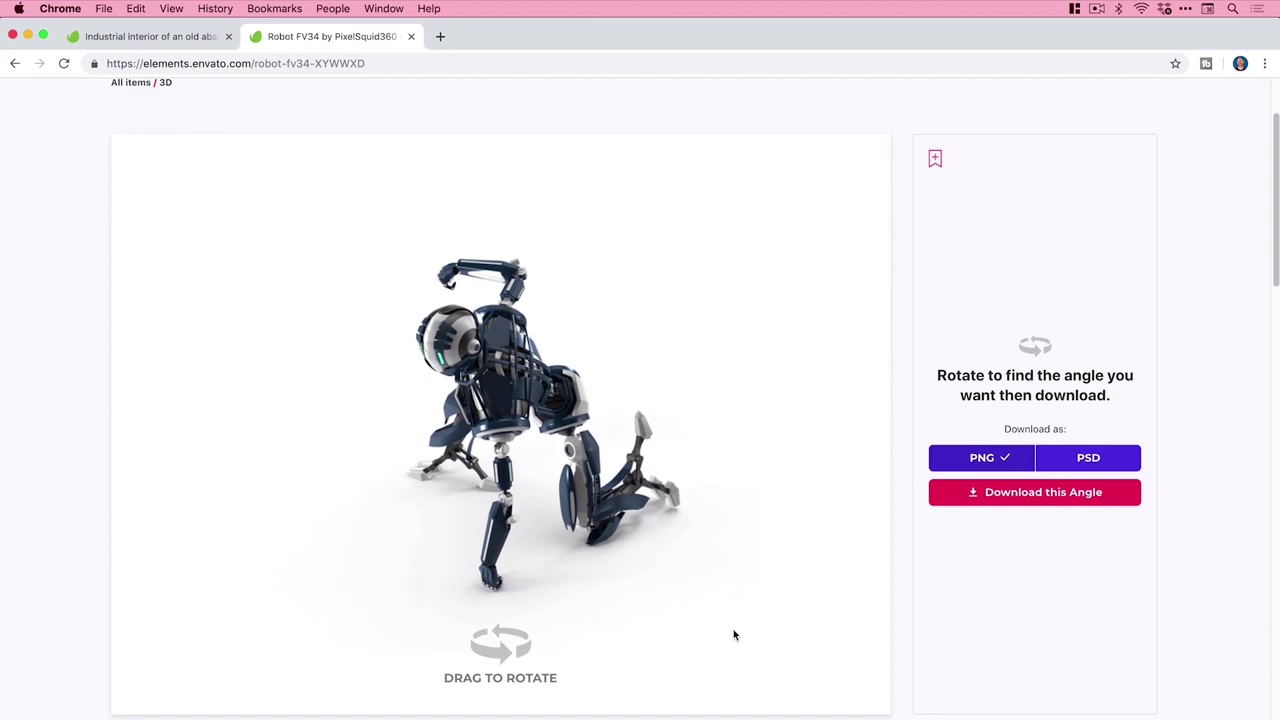
left_click_drag(526, 455, 561, 471)
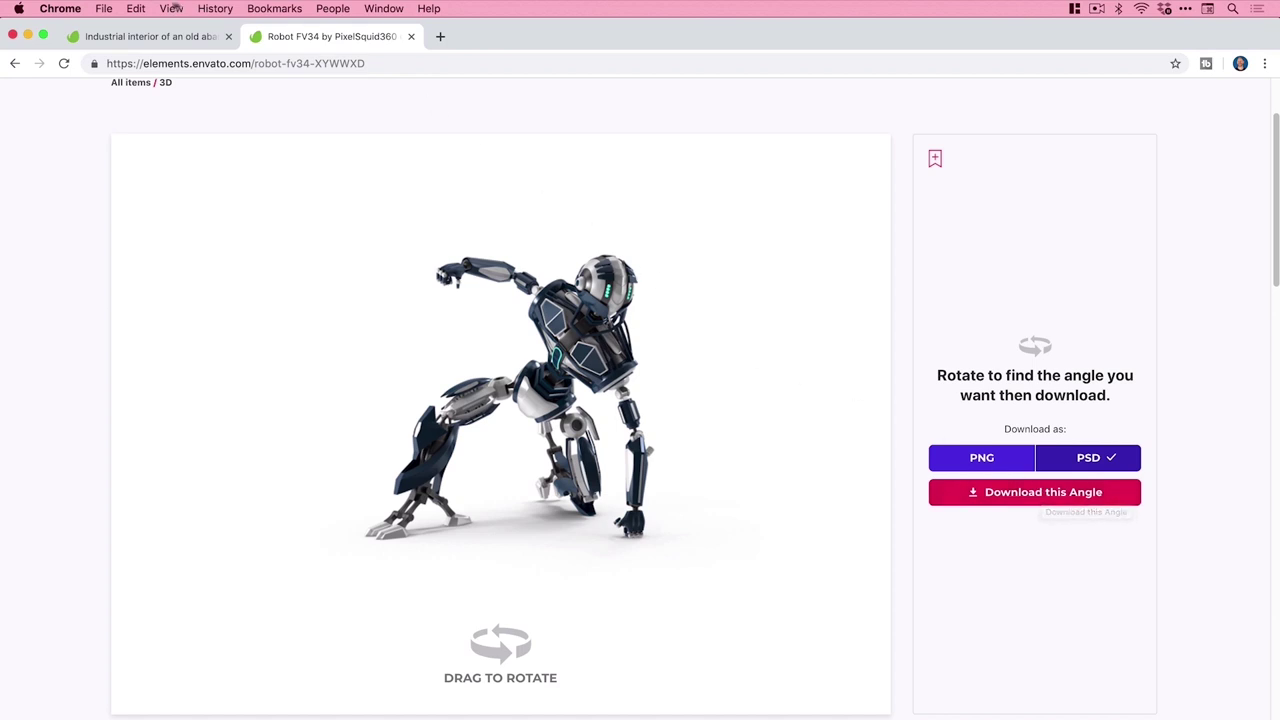
left_click(27, 35)
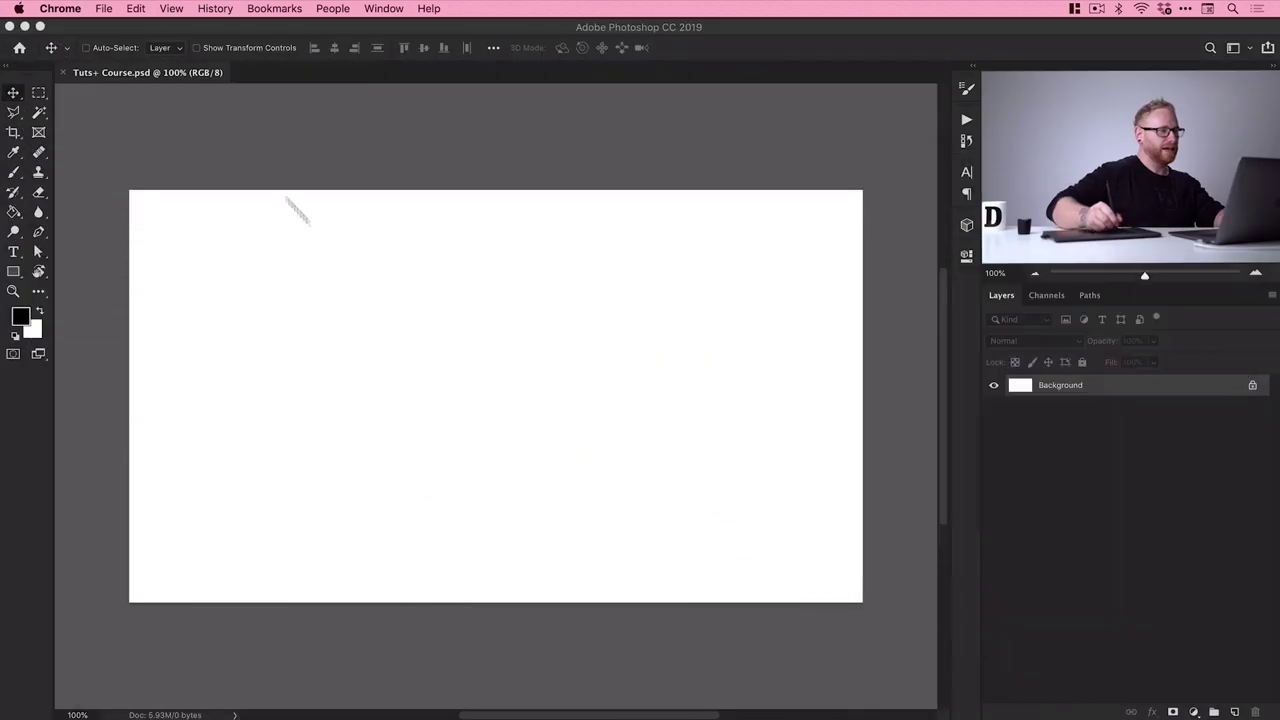
left_click(524, 380)
key("Tab")
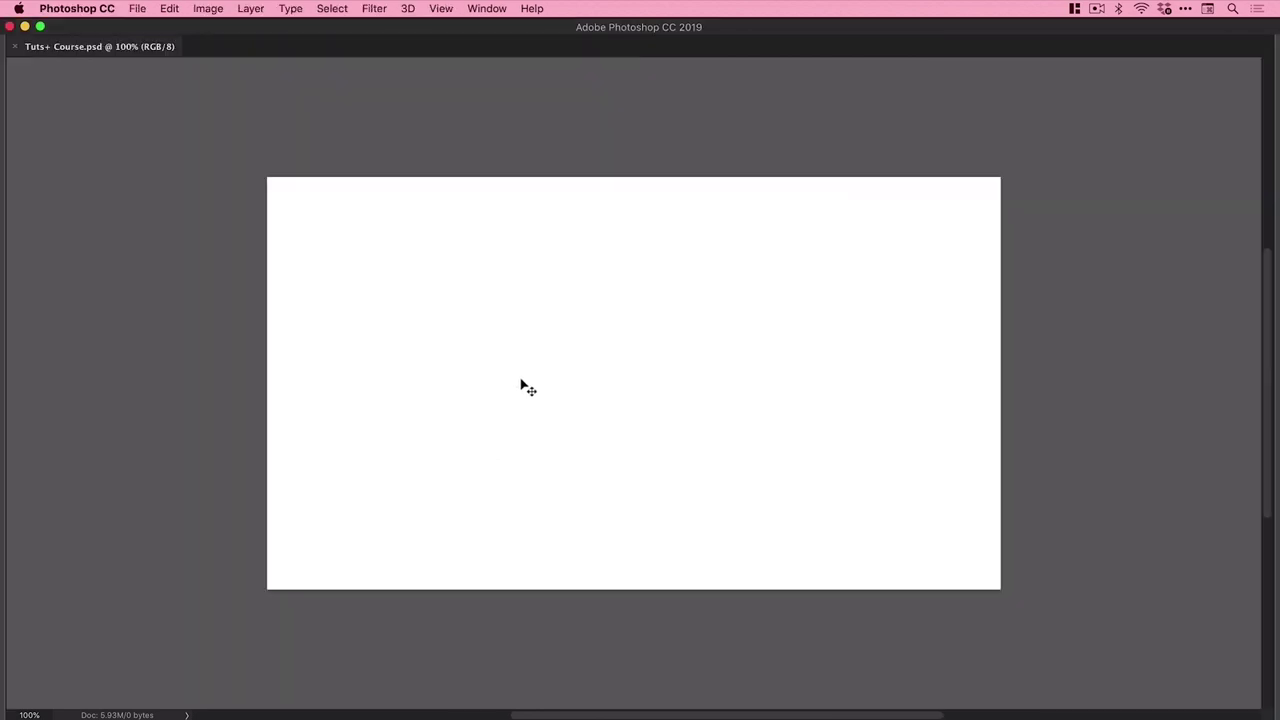
key("Tab")
Switch to the Project Files folder in Finder and preview the factory JPG and Robot_FV34_Landing.I16.psd
key("super+Tab")
key("super+Tab")
key("super+Tab")
key("super+Tab")
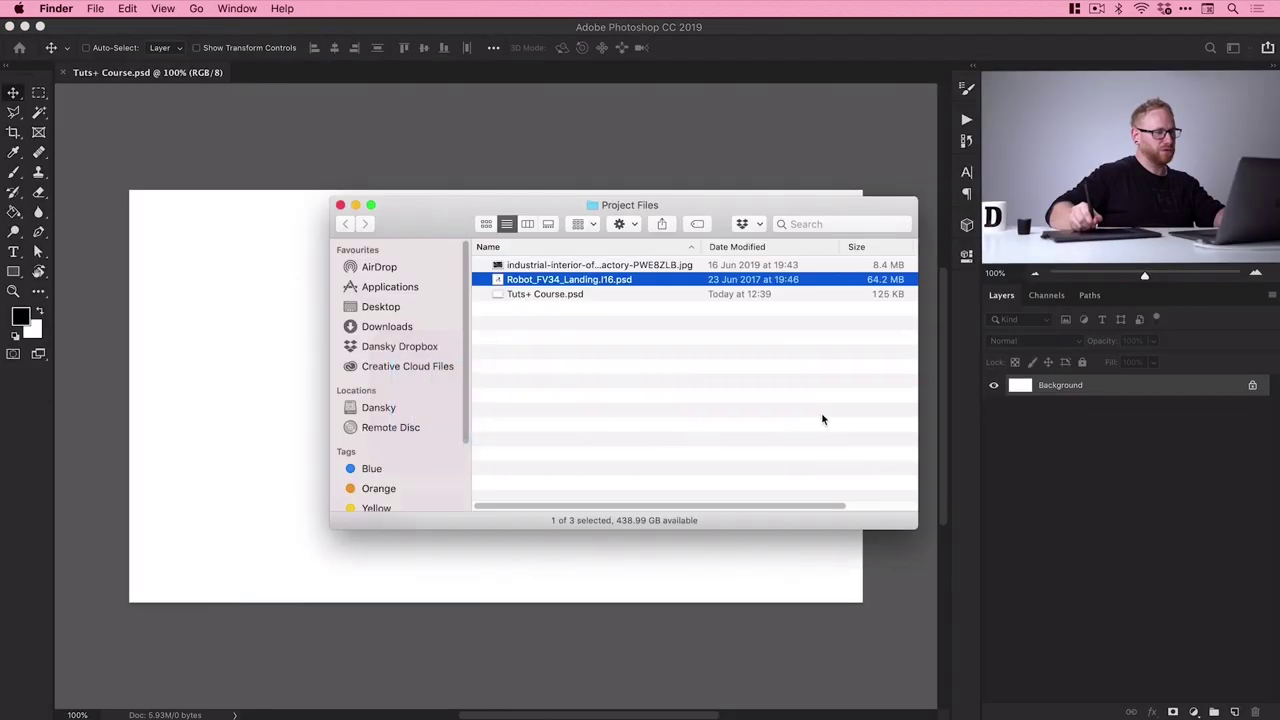
left_click(582, 266)
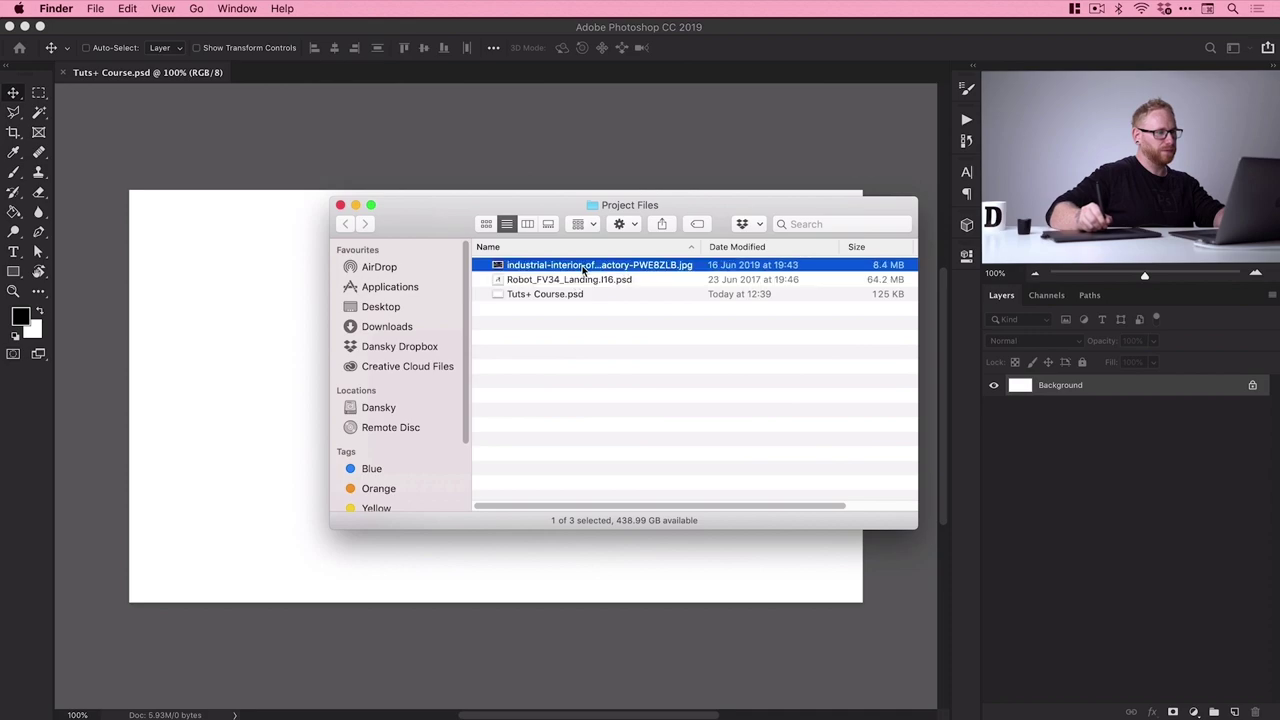
key("space")
key("Down")
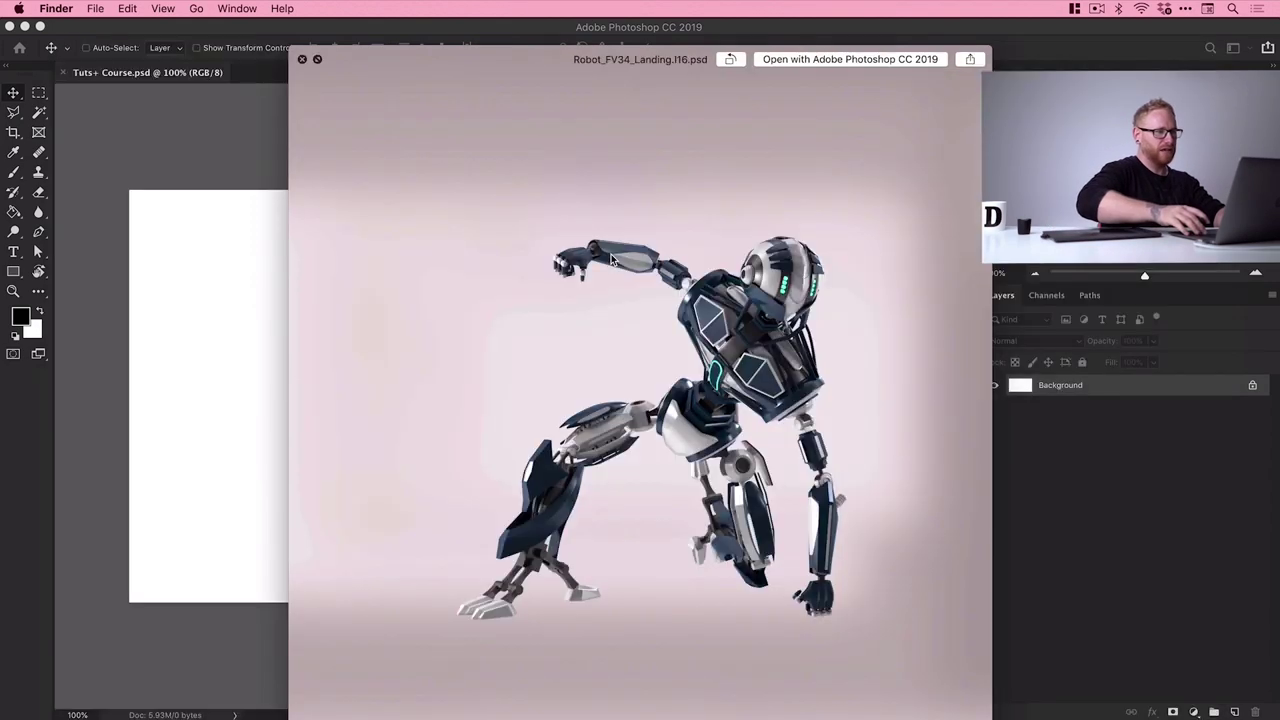
key("space")
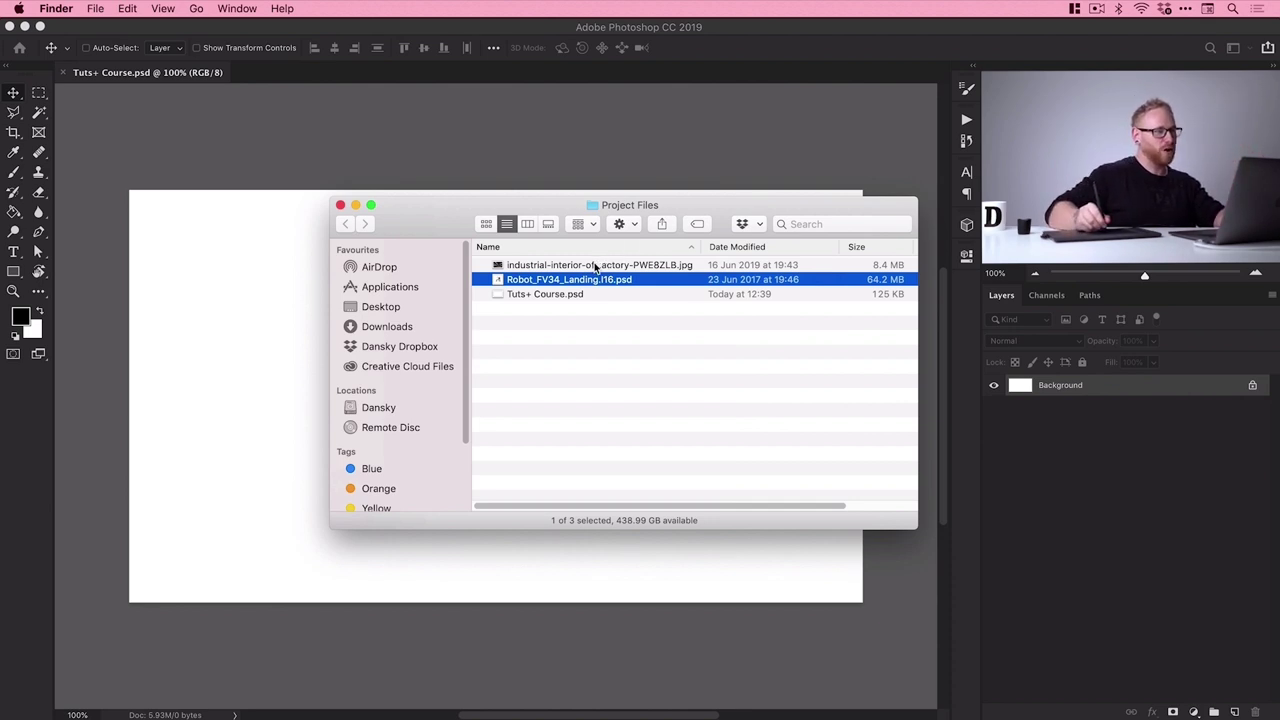
Open the factory JPG and Robot_FV34_Landing.I16.psd together from the Project Files folder in Photoshop
left_click(600, 267, "shift")
right_click(601, 267)
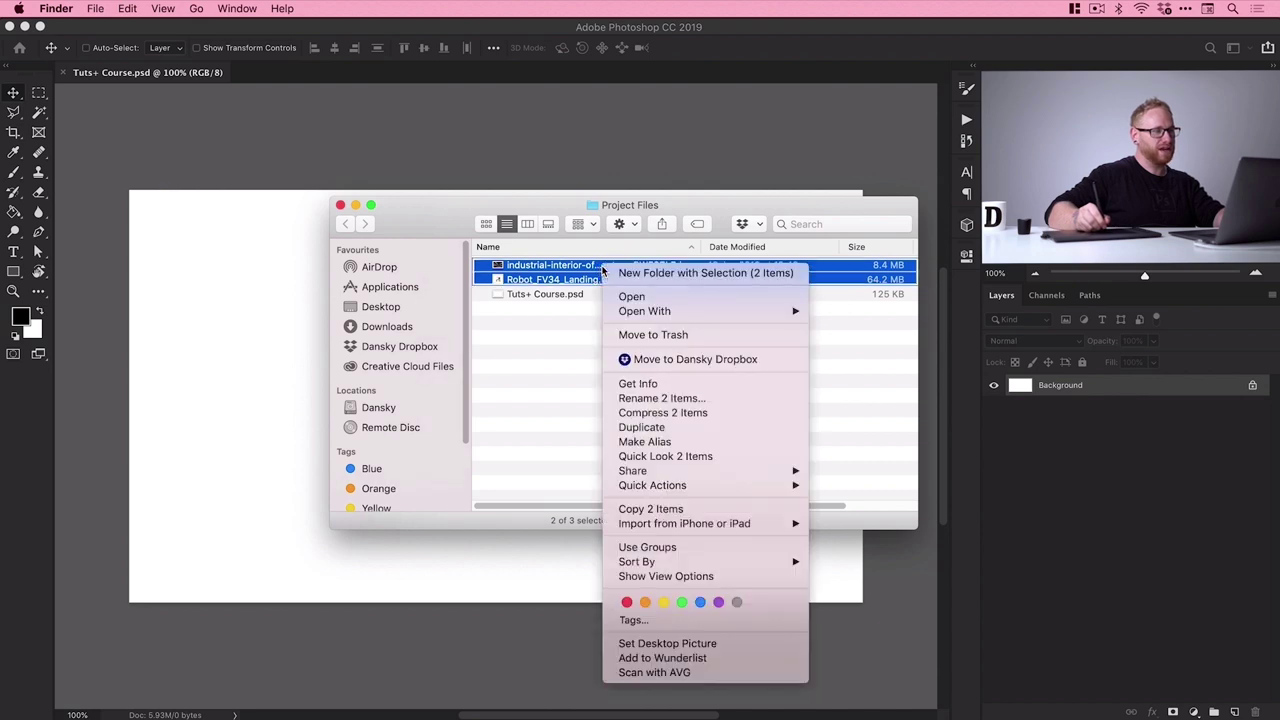
mouse_move(648, 314)
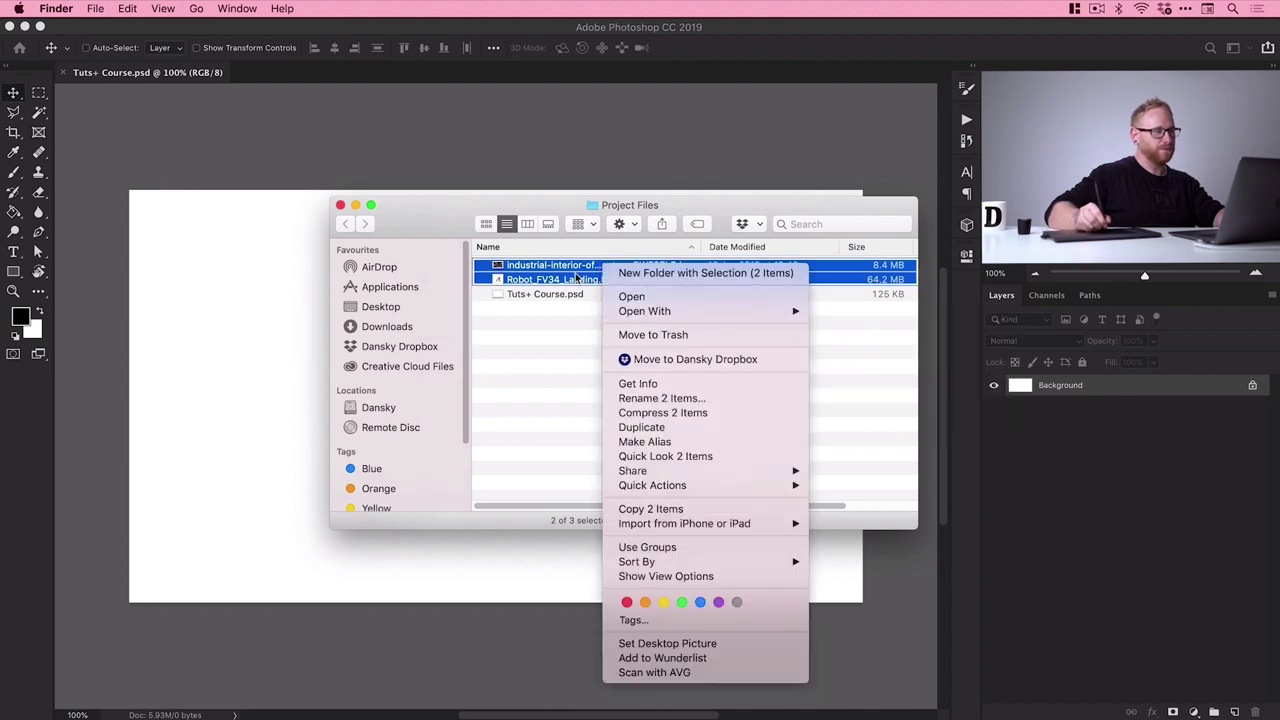
left_click(573, 278)
left_click_drag(573, 278, 758, 708)
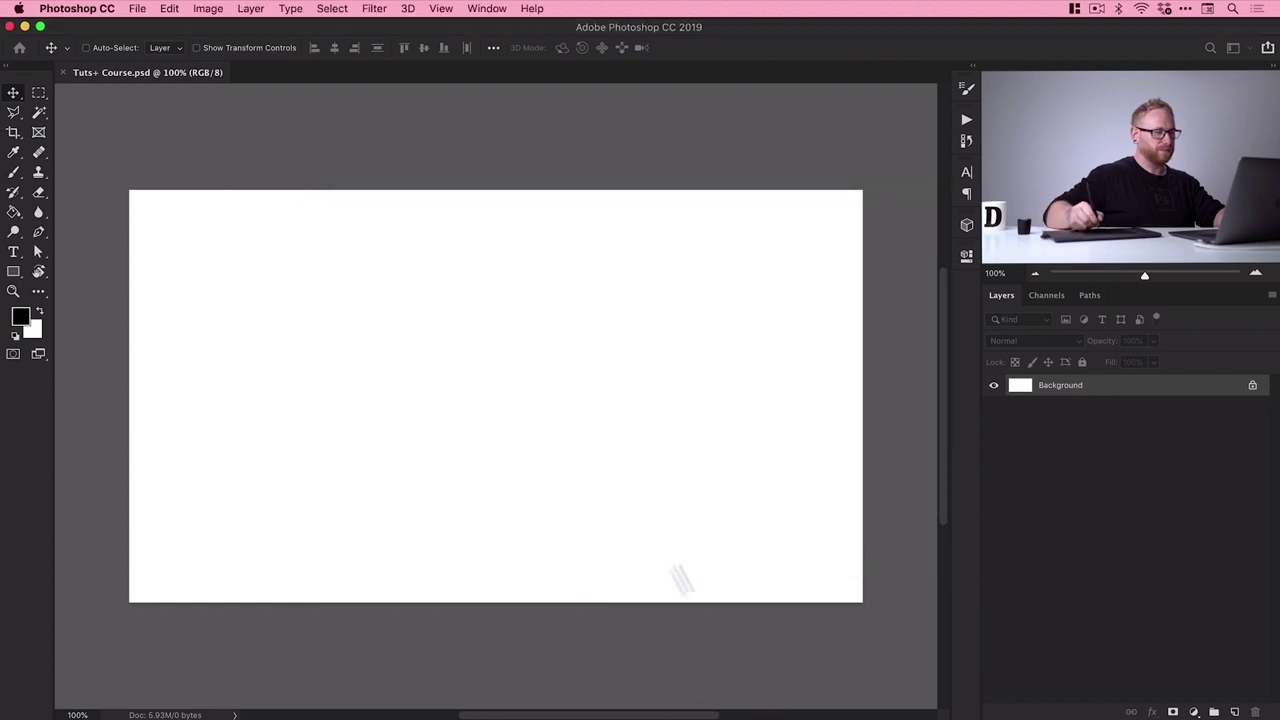
left_click(140, 8)
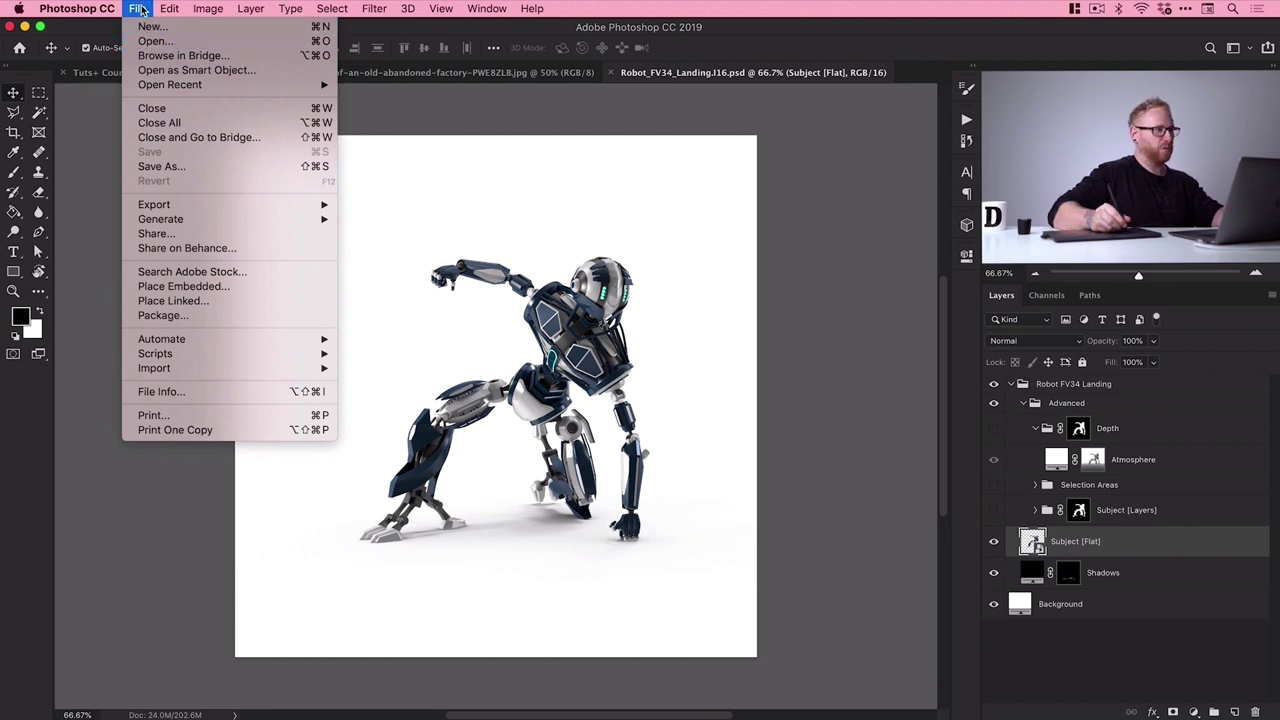
left_click(142, 10)
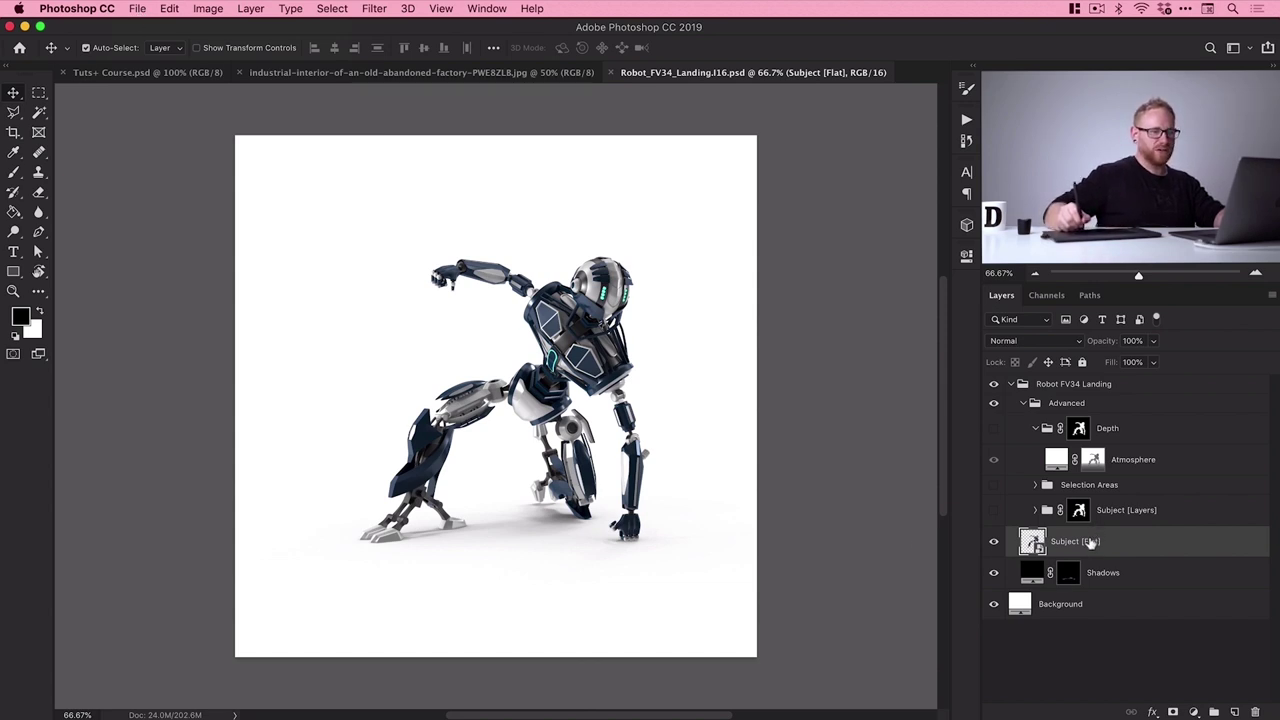
Examine what the Subject [Flat] and Shadows layers contain by hiding and showing each, leaving both visible
left_click(995, 542)
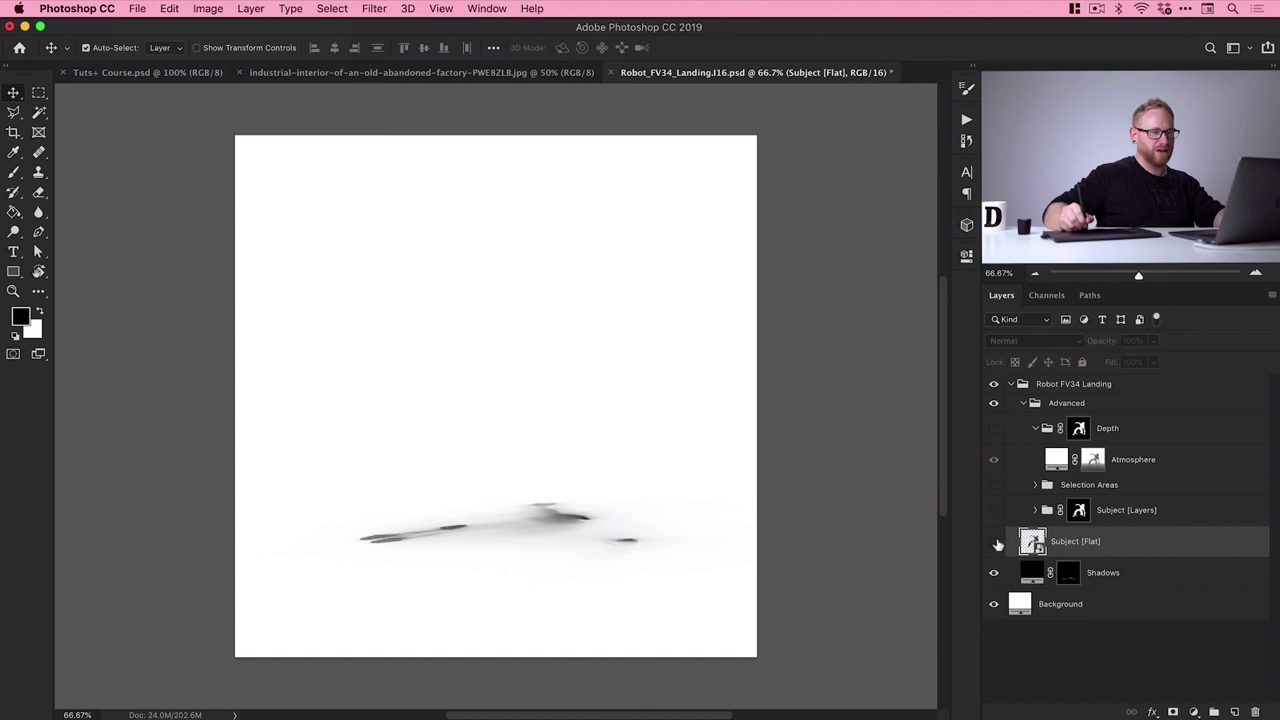
left_click(995, 542)
left_click(995, 542)
left_click(995, 573)
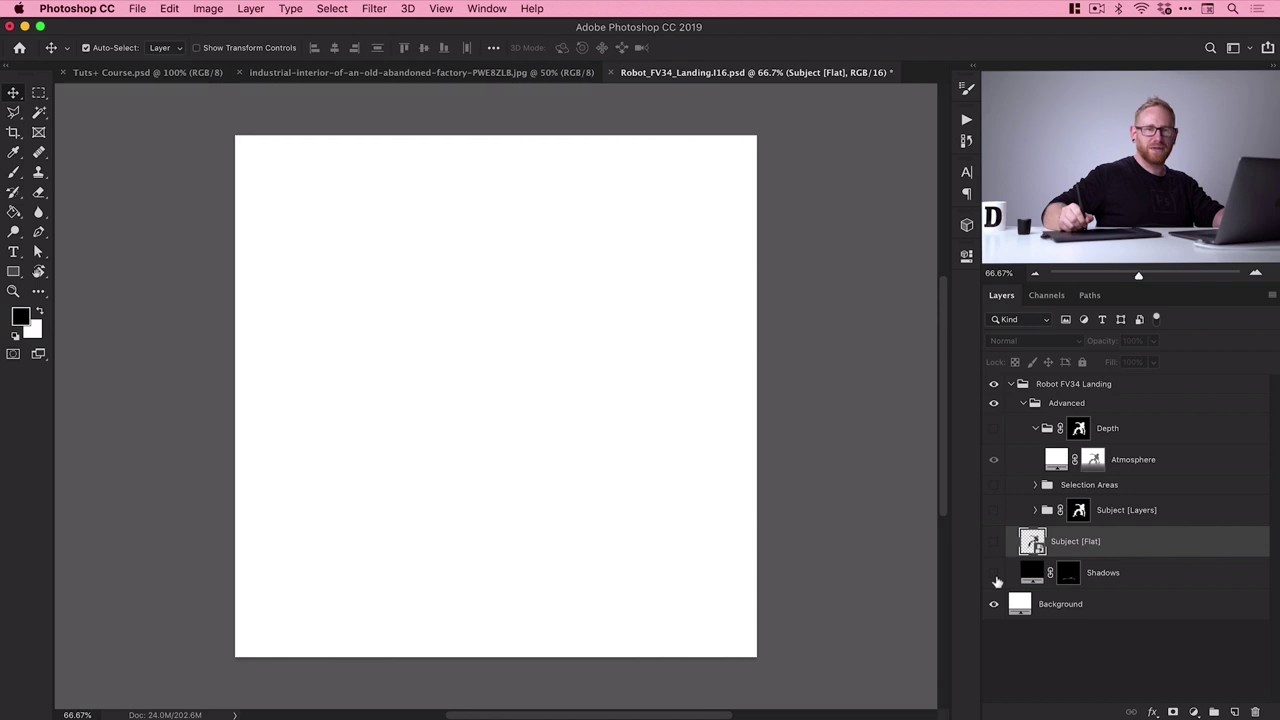
left_click(995, 573)
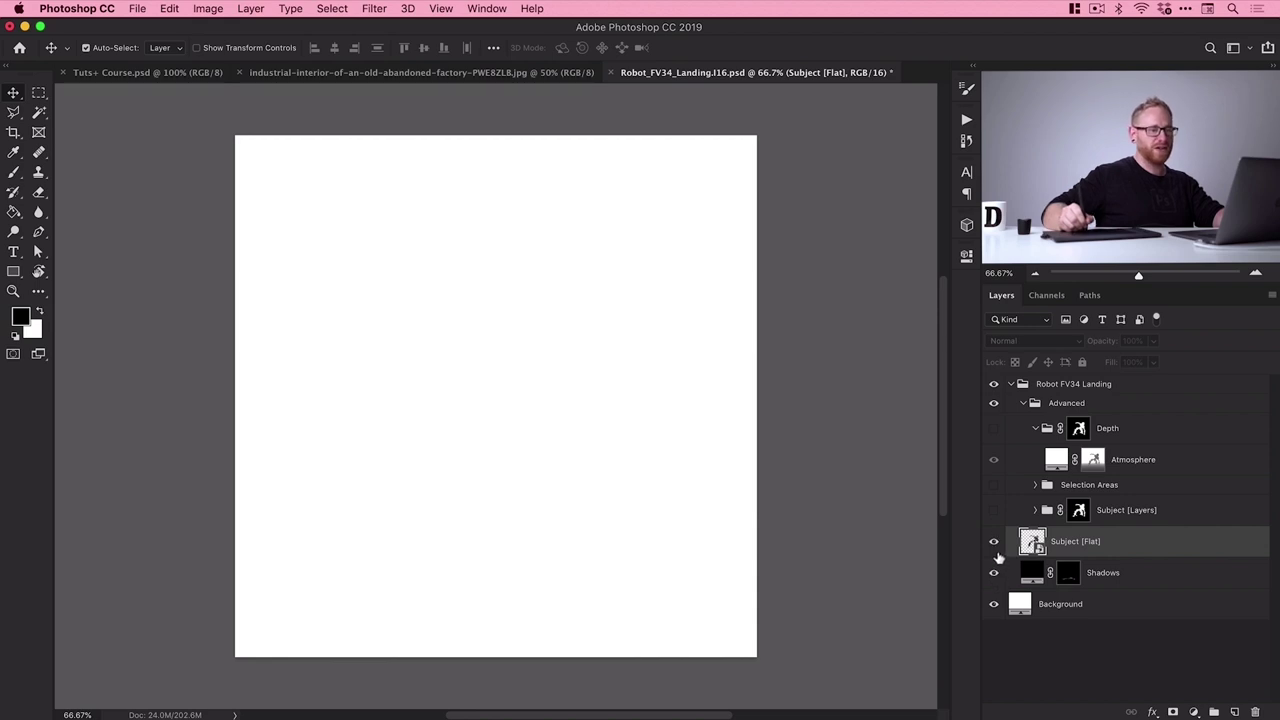
left_click(995, 542)
Duplicate the Subject [Flat] and Shadows layers into Tuts+ Course.psd and move them up and left so the robot fills the canvas
left_click(1110, 575, "shift")
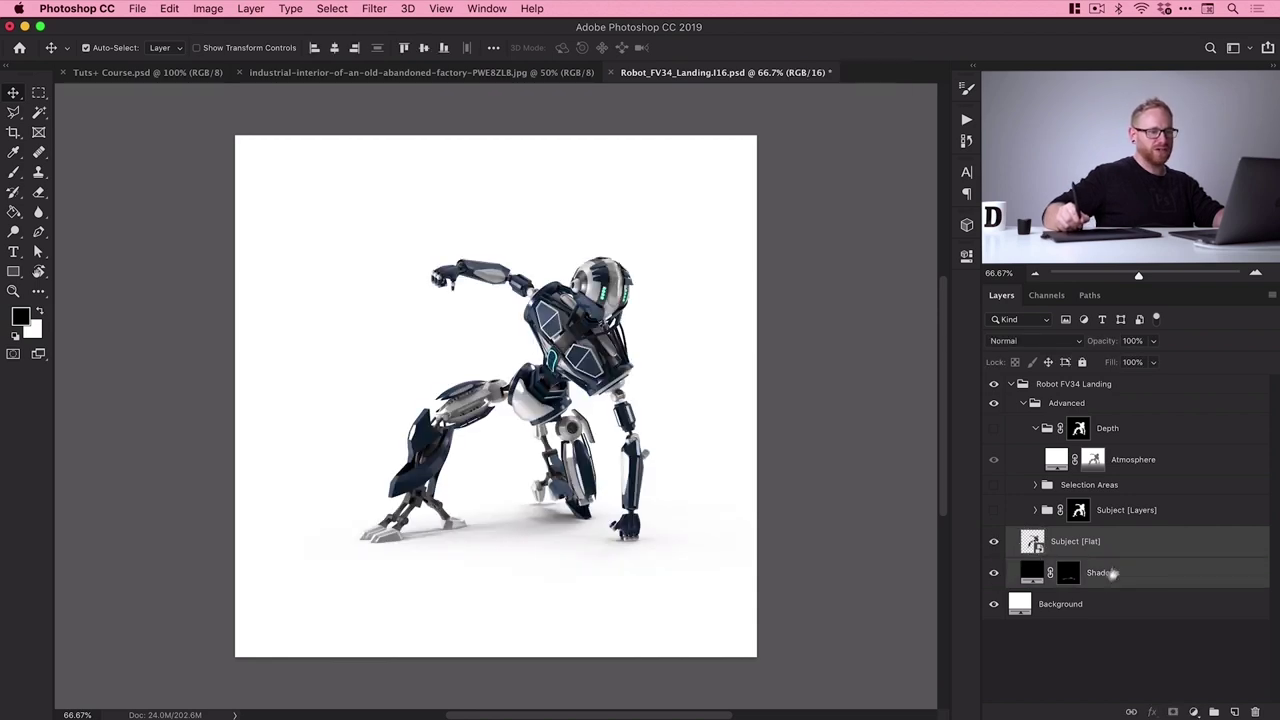
right_click(1105, 547)
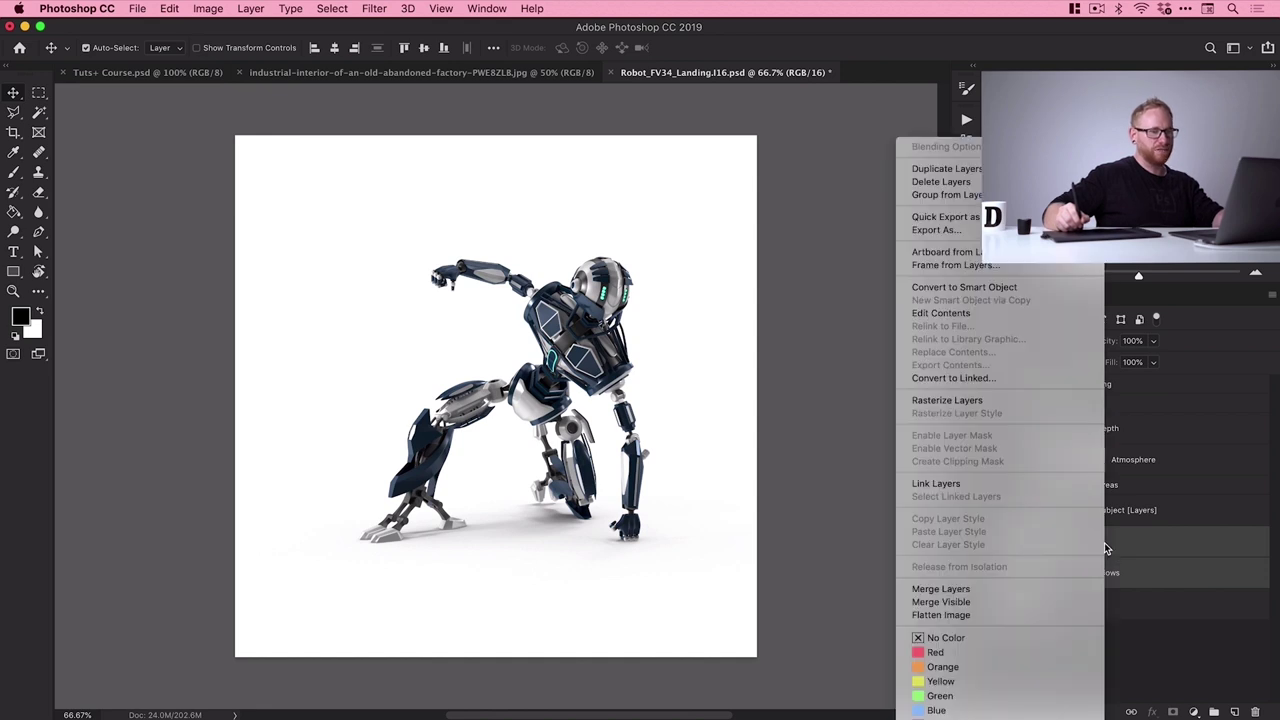
left_click(946, 168)
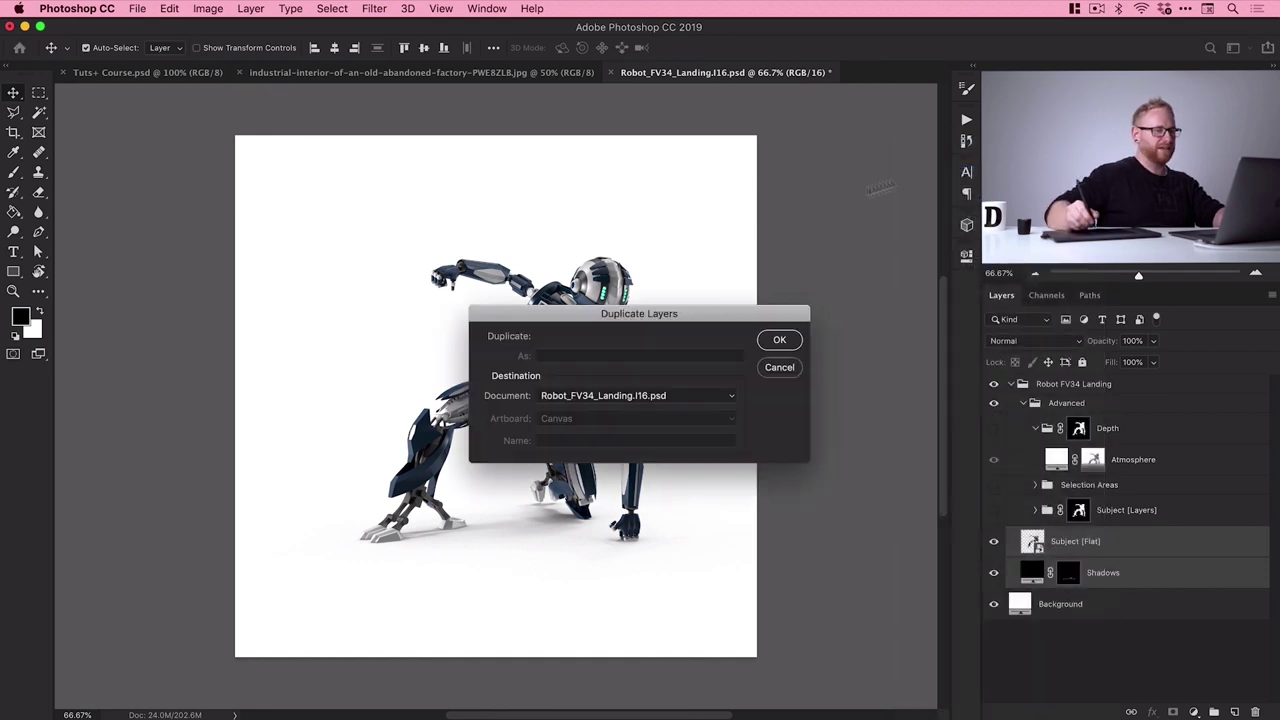
left_click(613, 397)
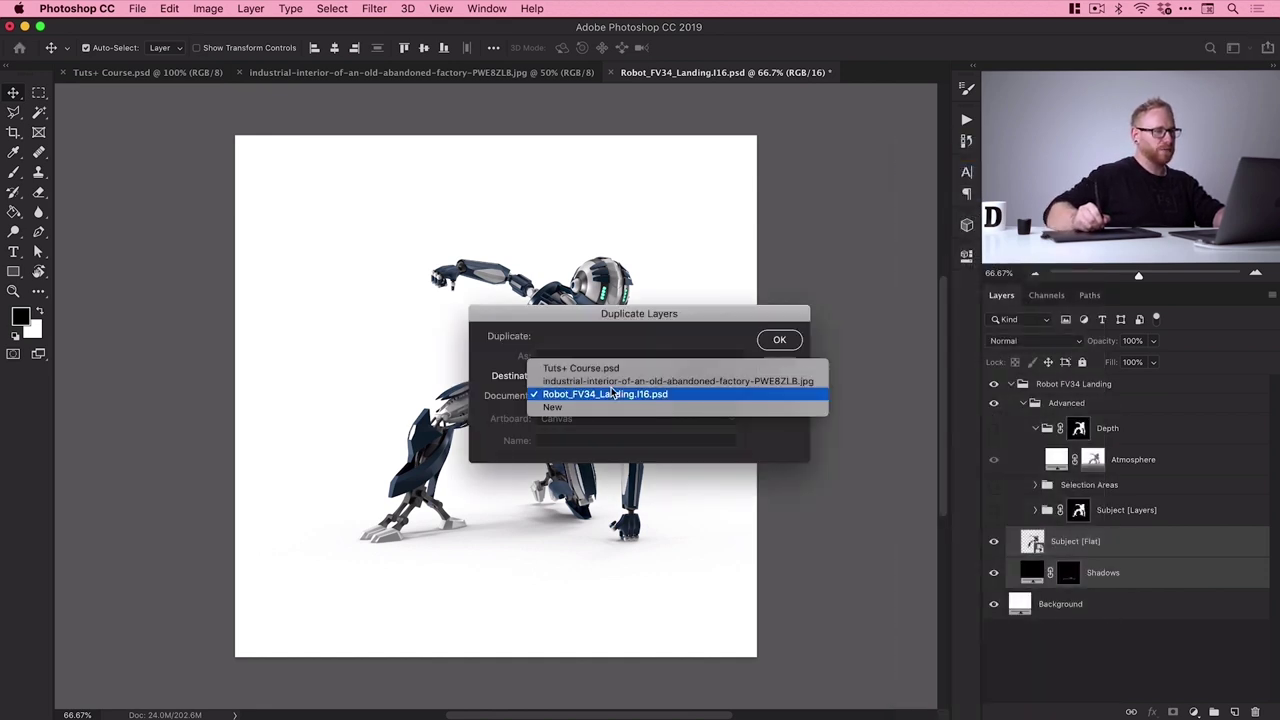
left_click(617, 369)
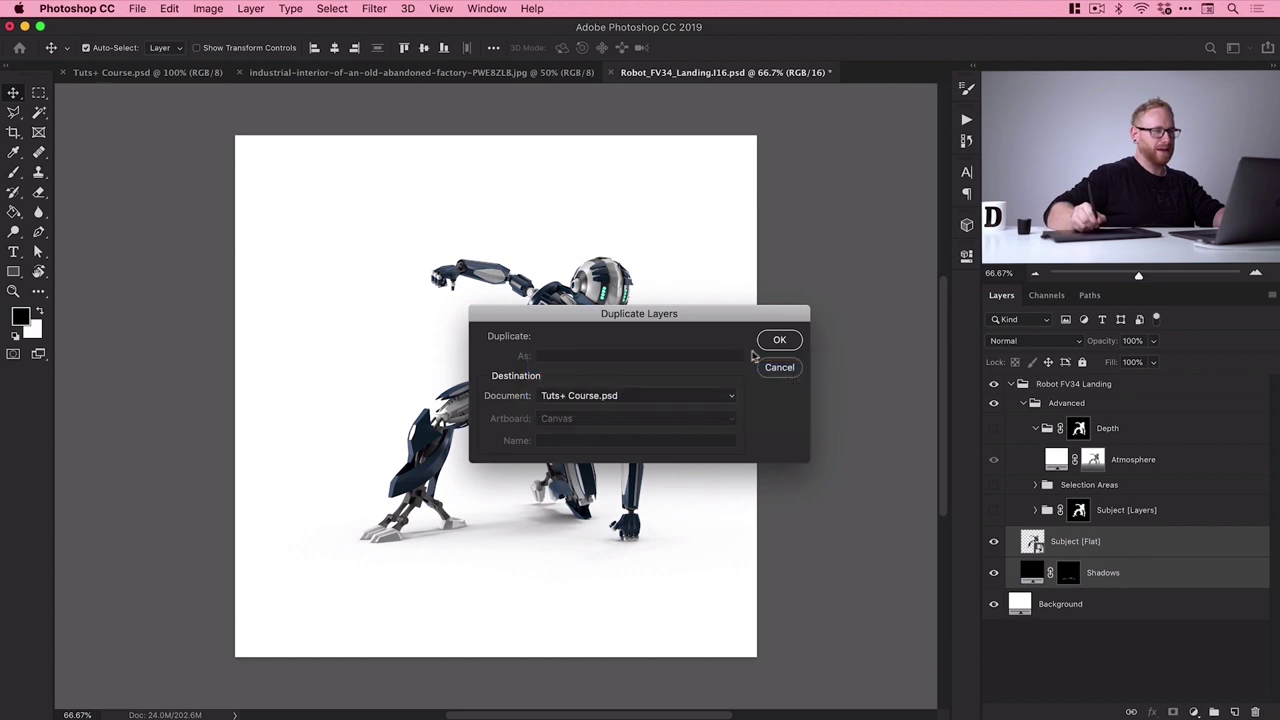
left_click(776, 338)
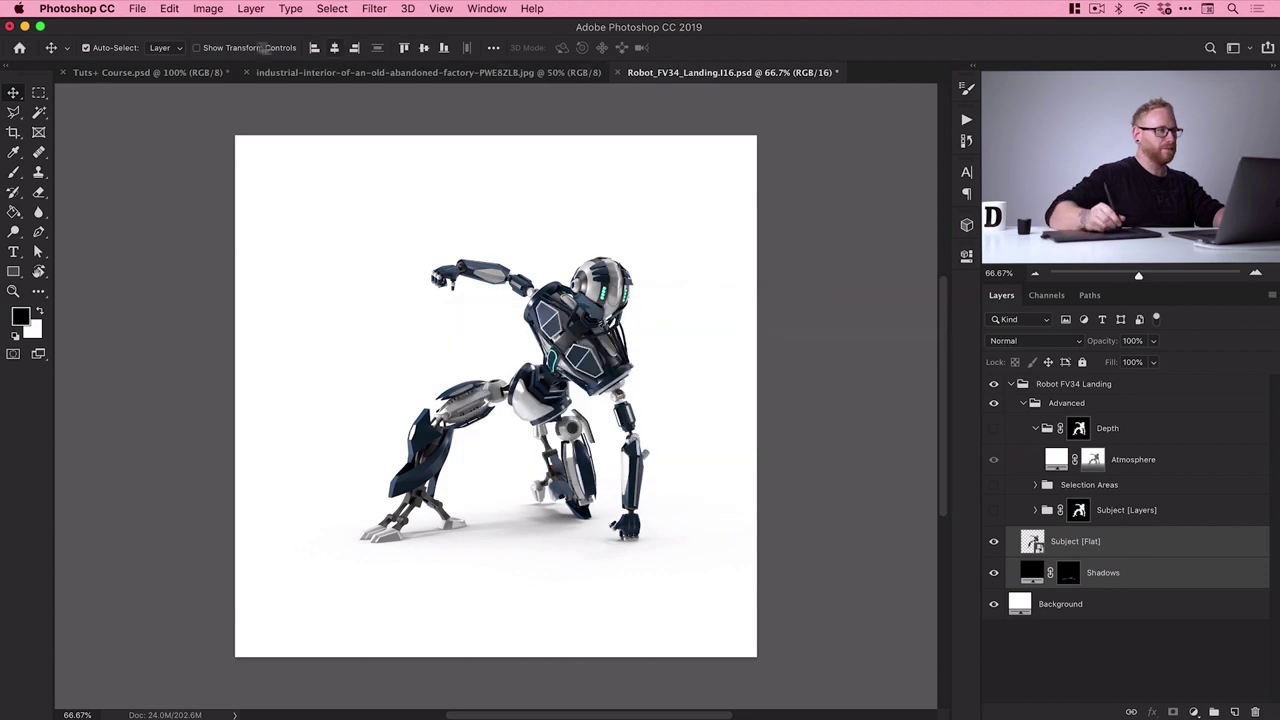
left_click(190, 73)
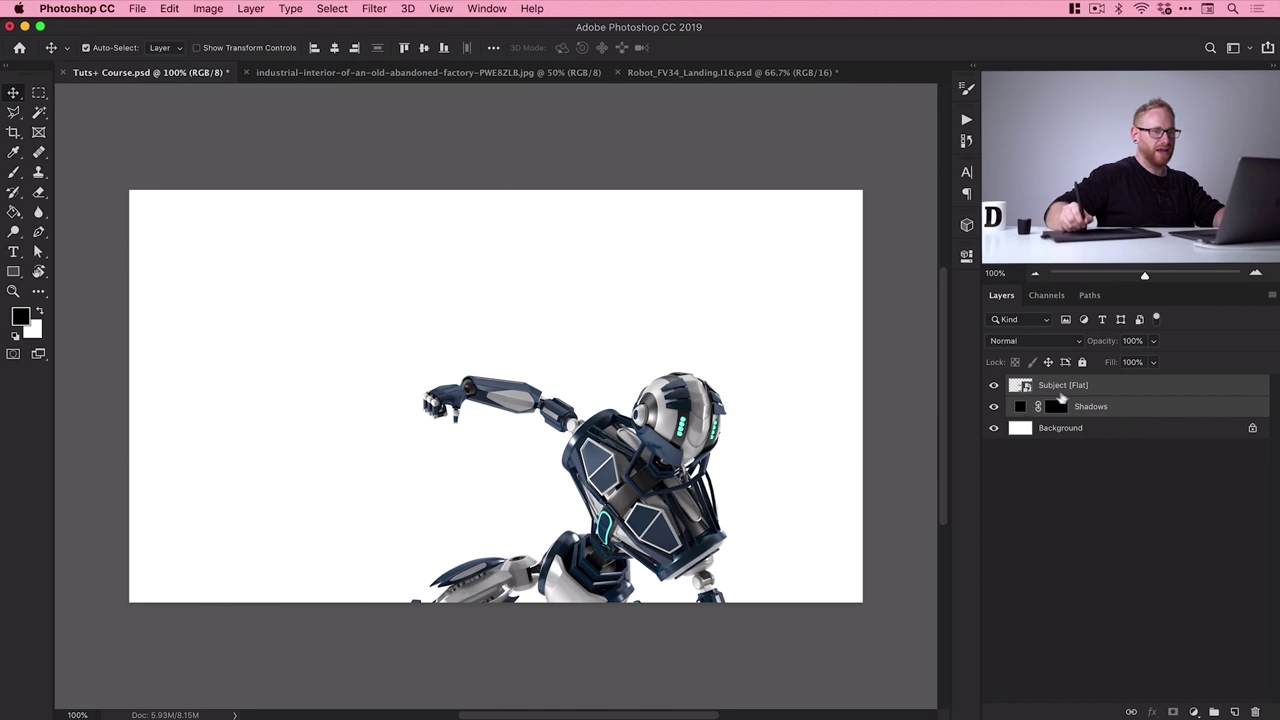
left_click_drag(662, 452, 602, 272)
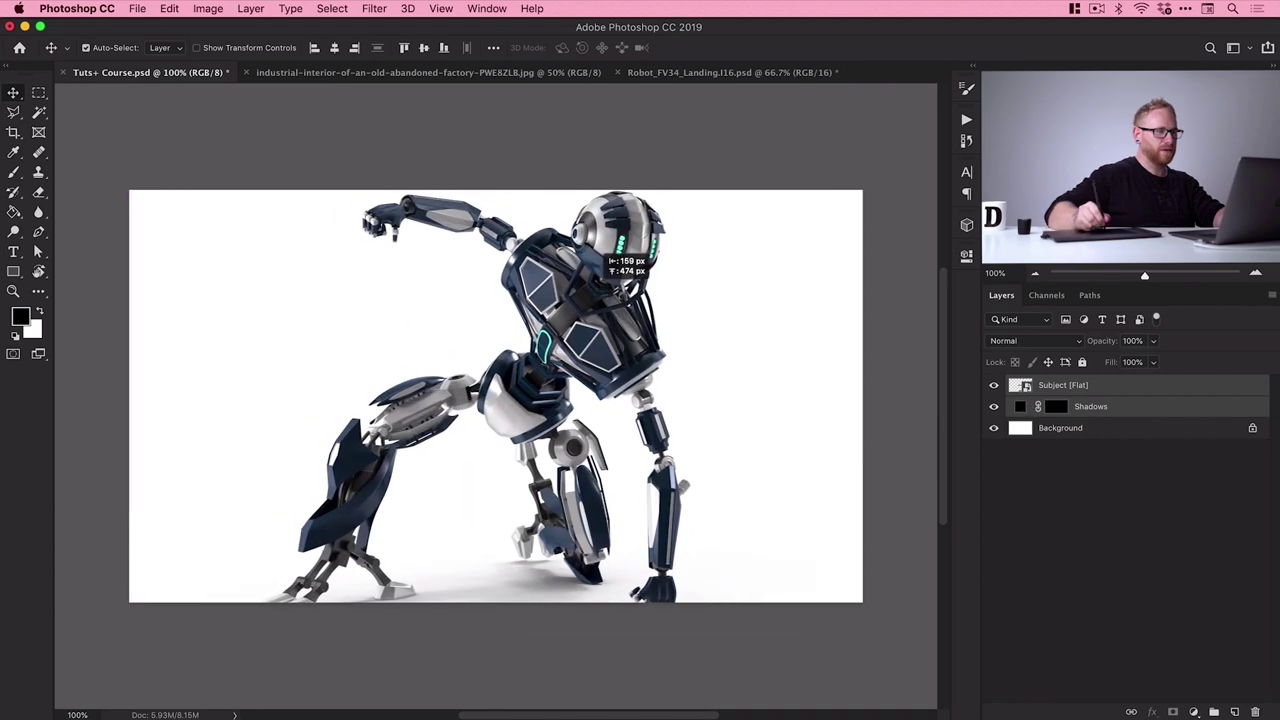
Copy the entire abandoned factory photo and paste it into Tuts+ Course.psd directly above the Background layer
left_click(519, 74)
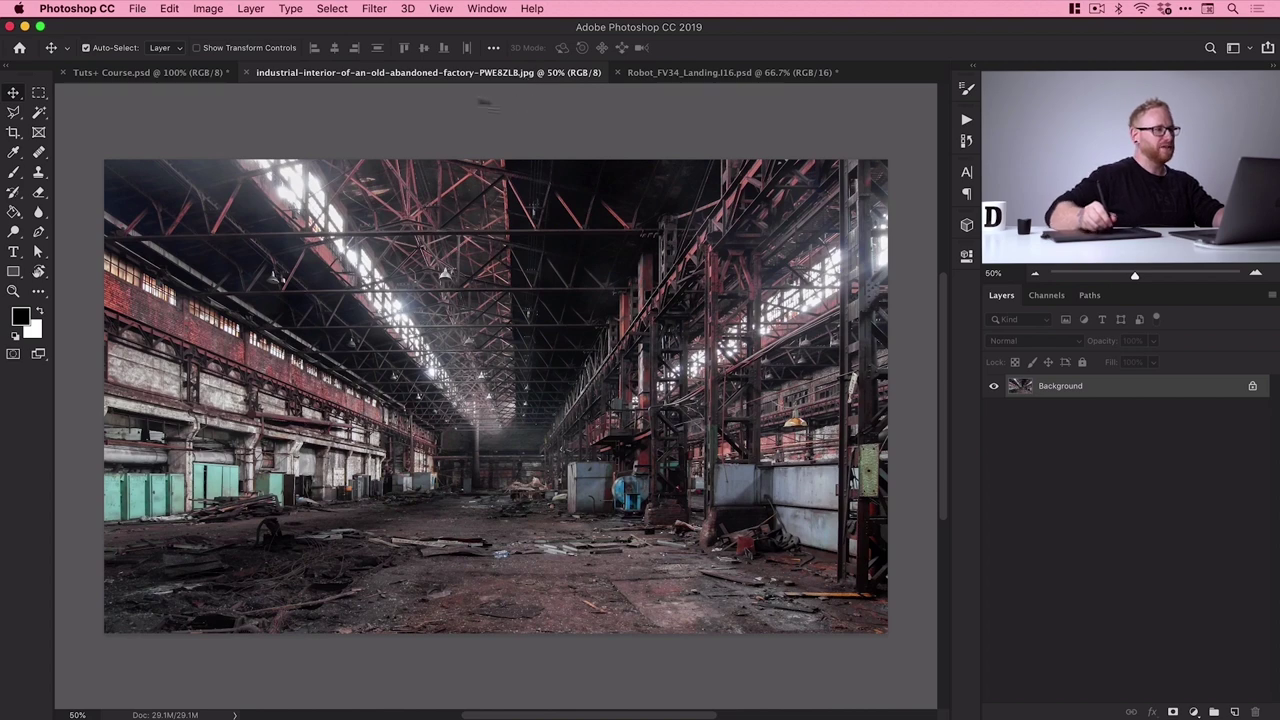
left_click(342, 8)
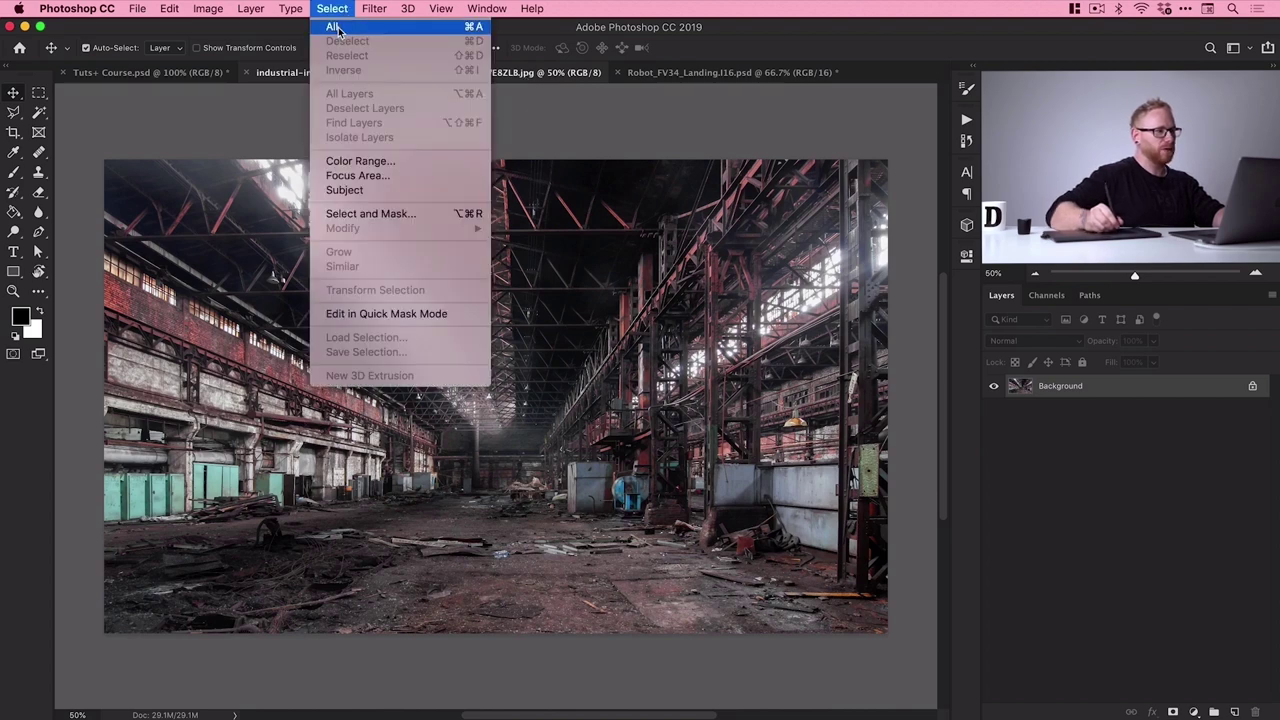
left_click(334, 27)
left_click(169, 8)
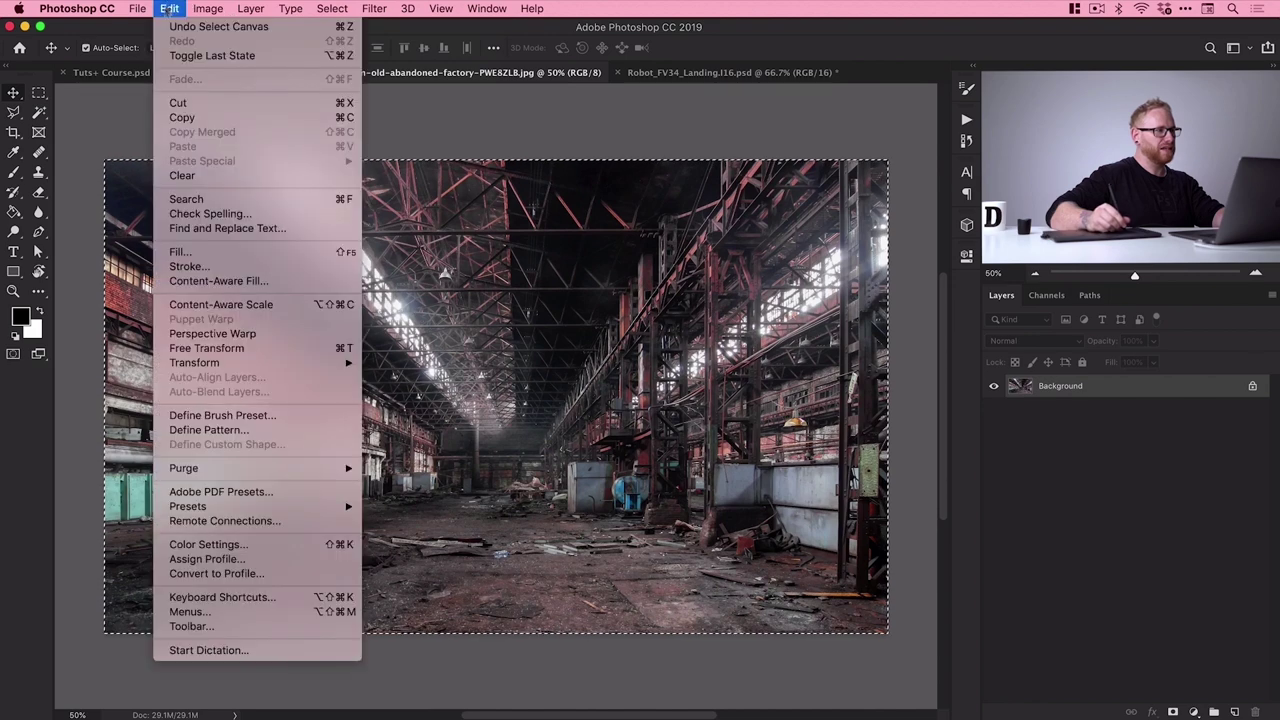
left_click(178, 118)
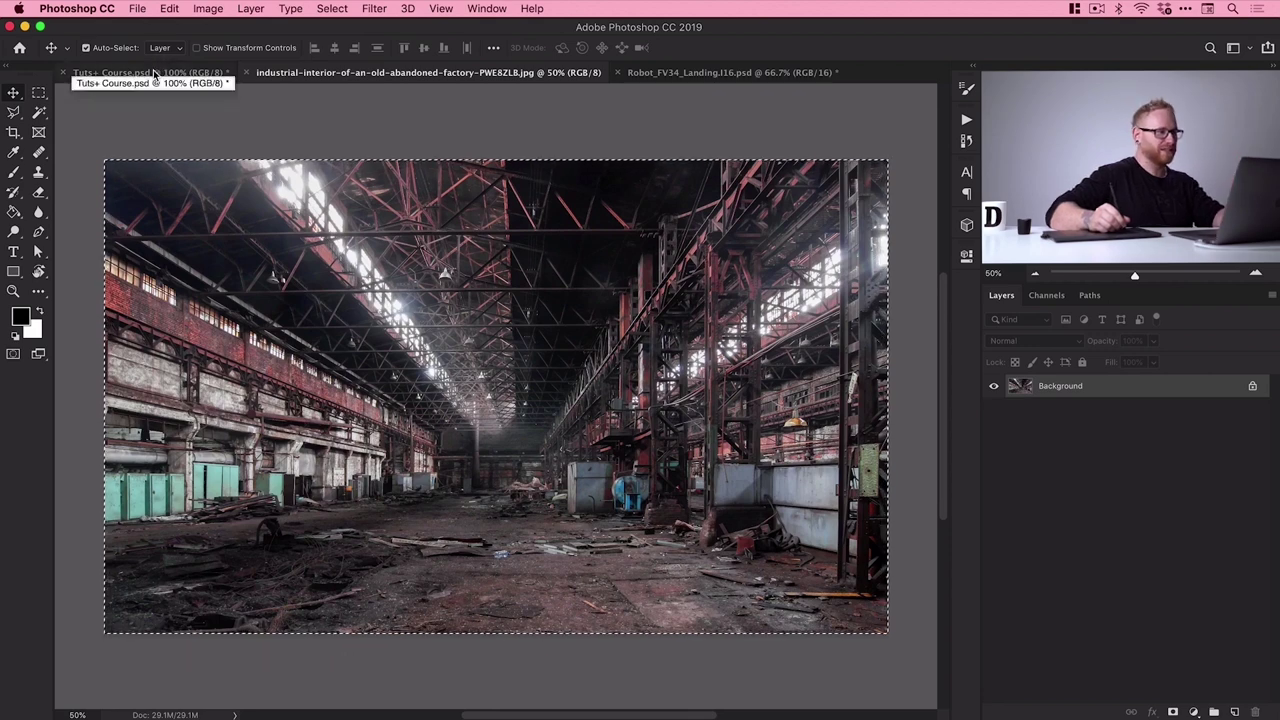
left_click(153, 74)
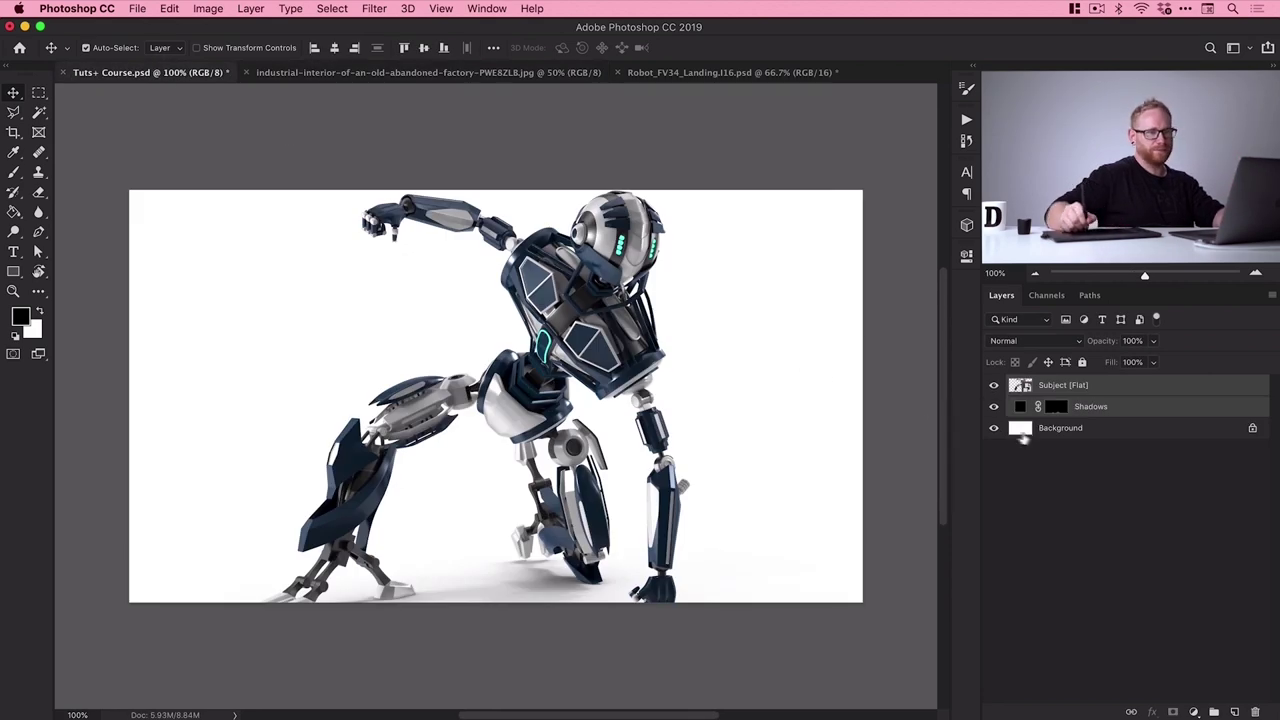
left_click(1060, 430)
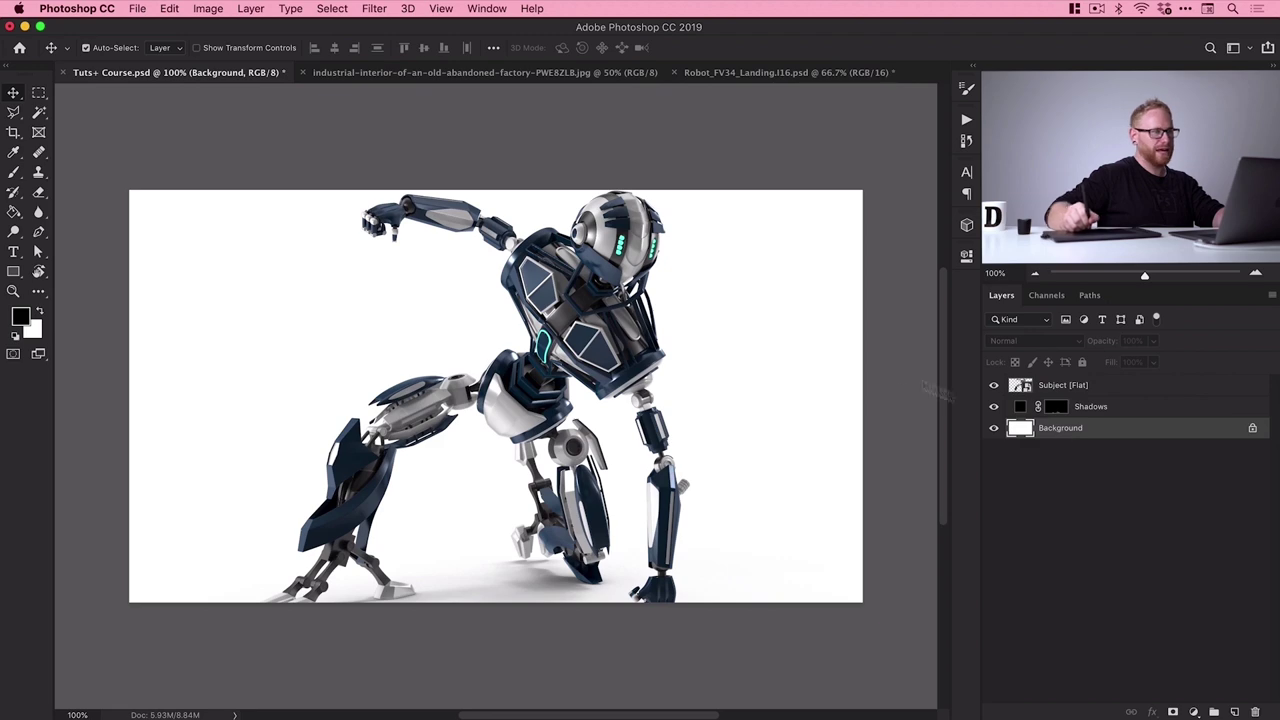
left_click(170, 10)
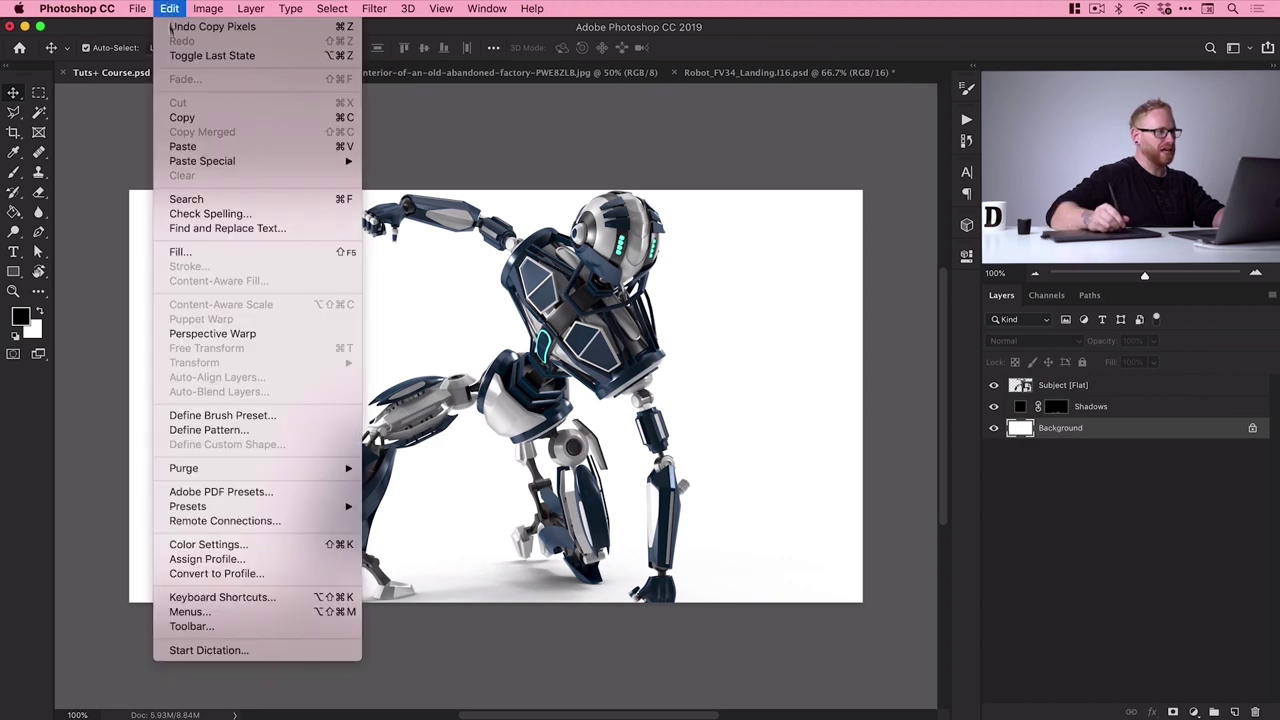
left_click(183, 147)
Place the pasted factory layer beneath Shadows in the layer stack and delete the white Background layer
left_click_drag(1051, 432, 1067, 385)
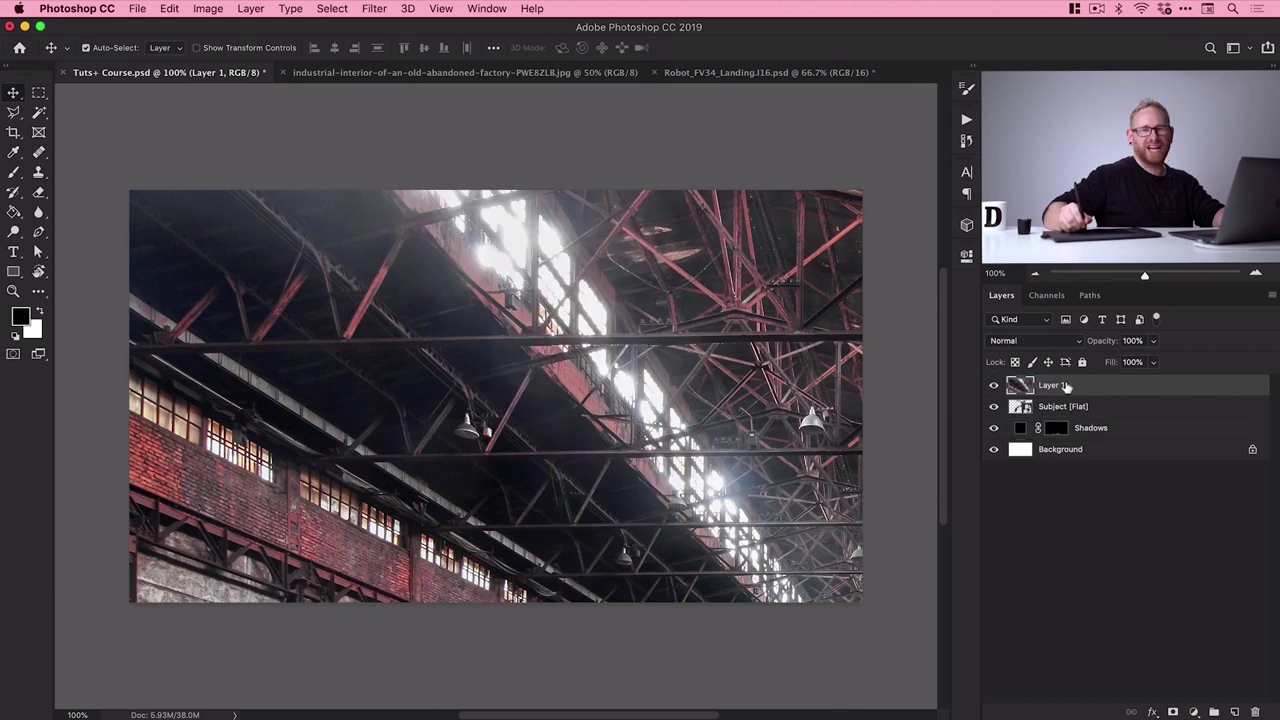
left_click_drag(1058, 390, 1062, 440)
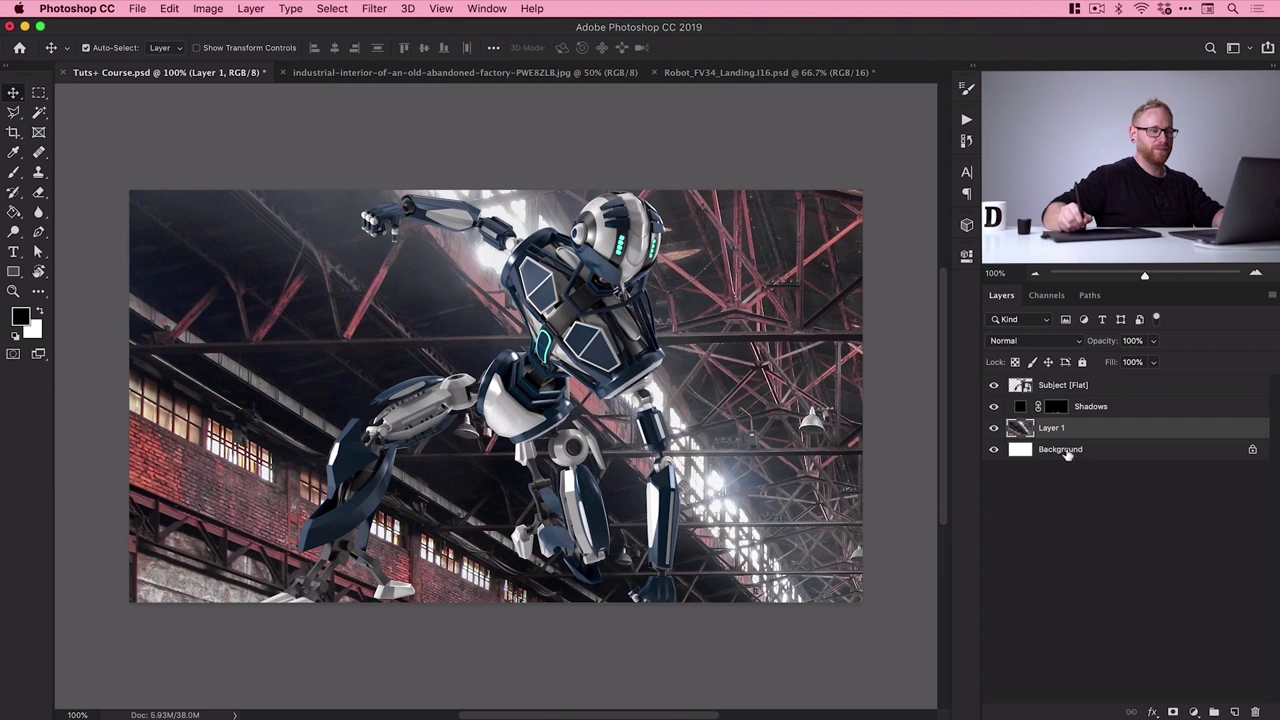
left_click(1066, 452)
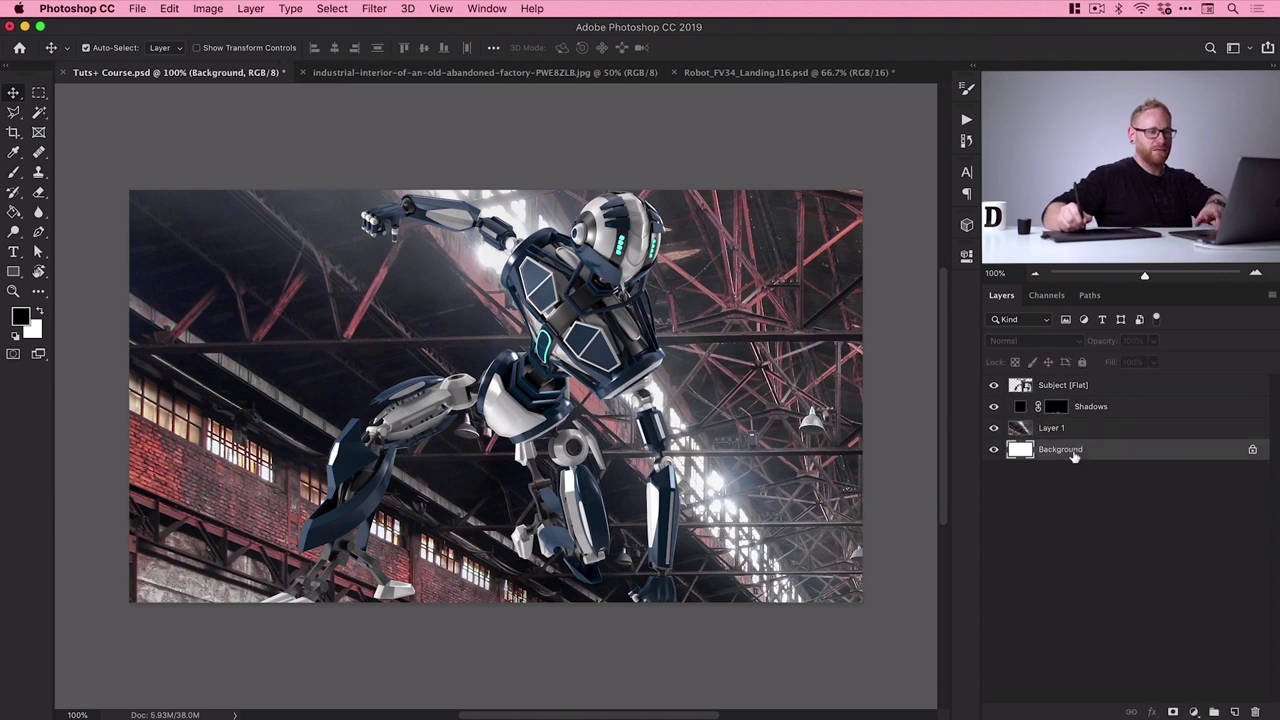
key("Delete")
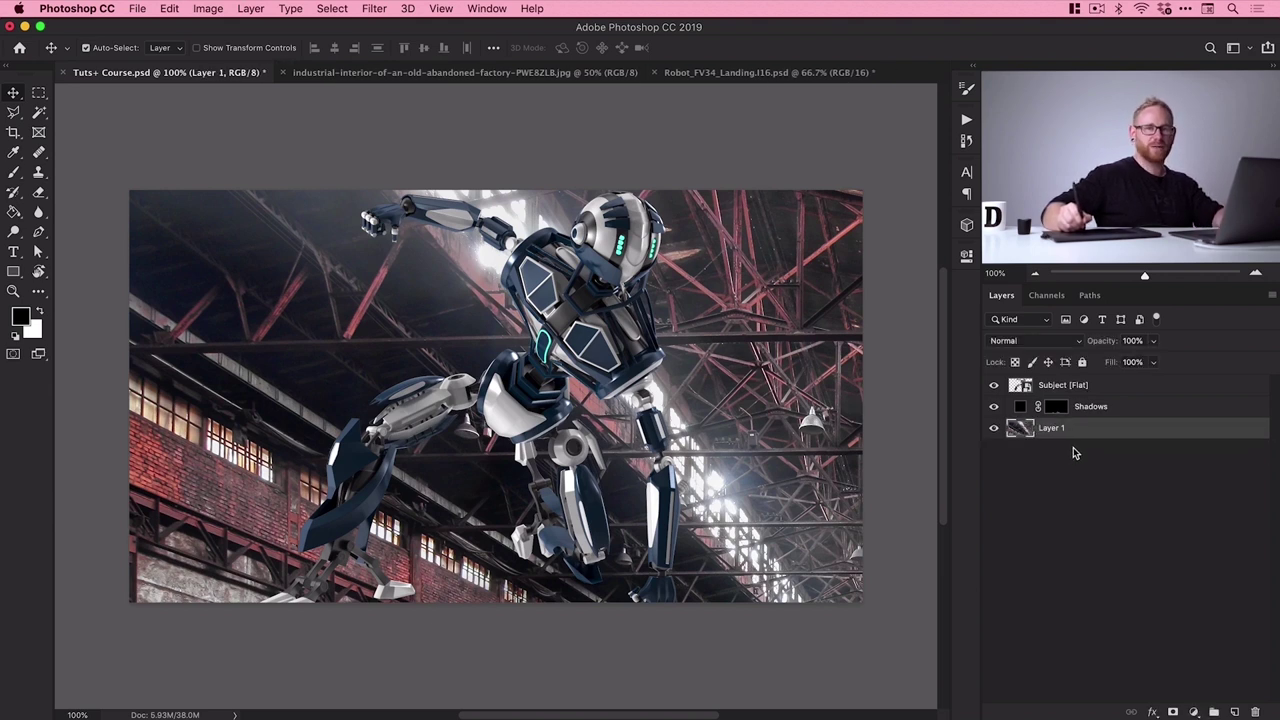
Rename the factory photo layer to Scene and the Subject [Flat] layer to Robot
double_click(1054, 431)
type("S")
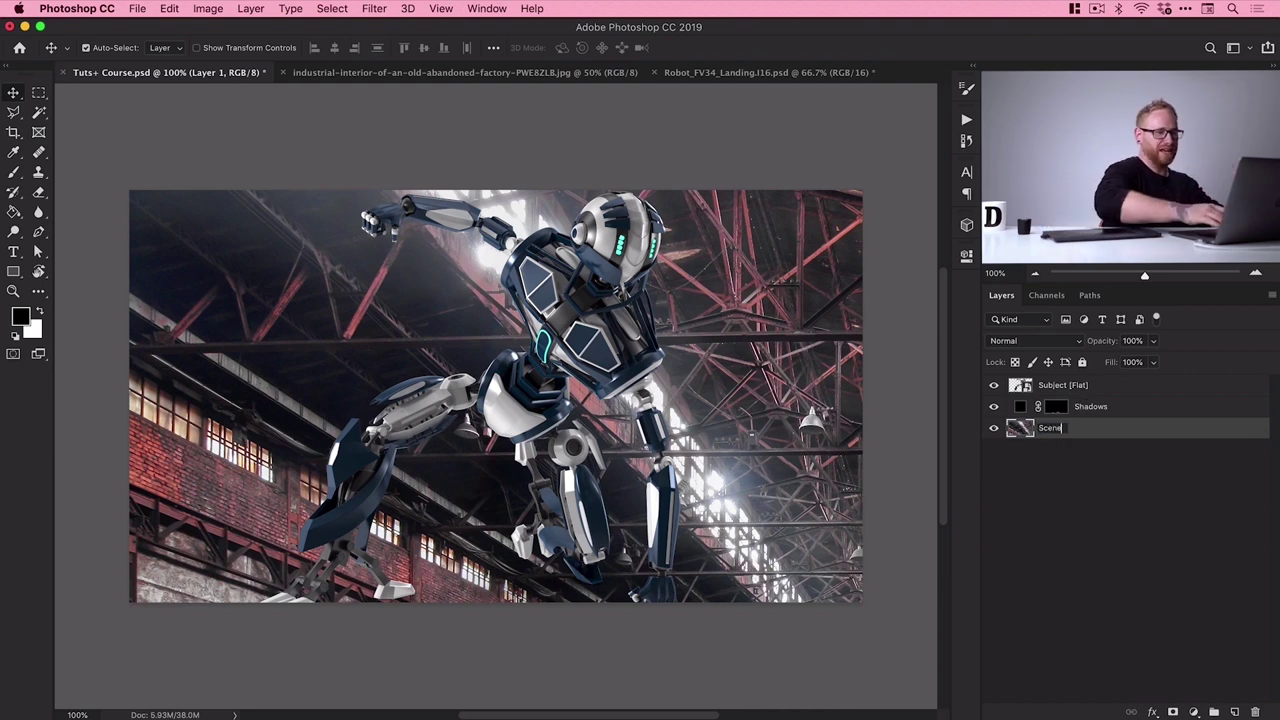
type("cene")
key("Return")
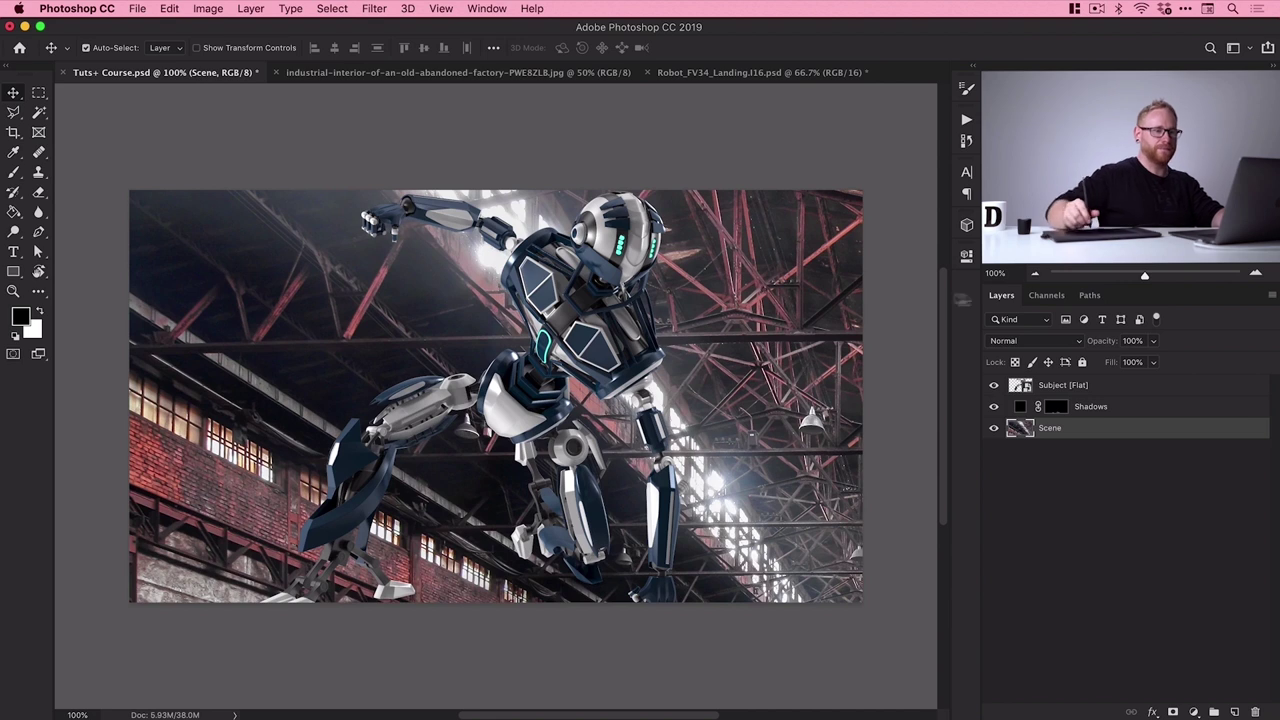
double_click(1064, 389)
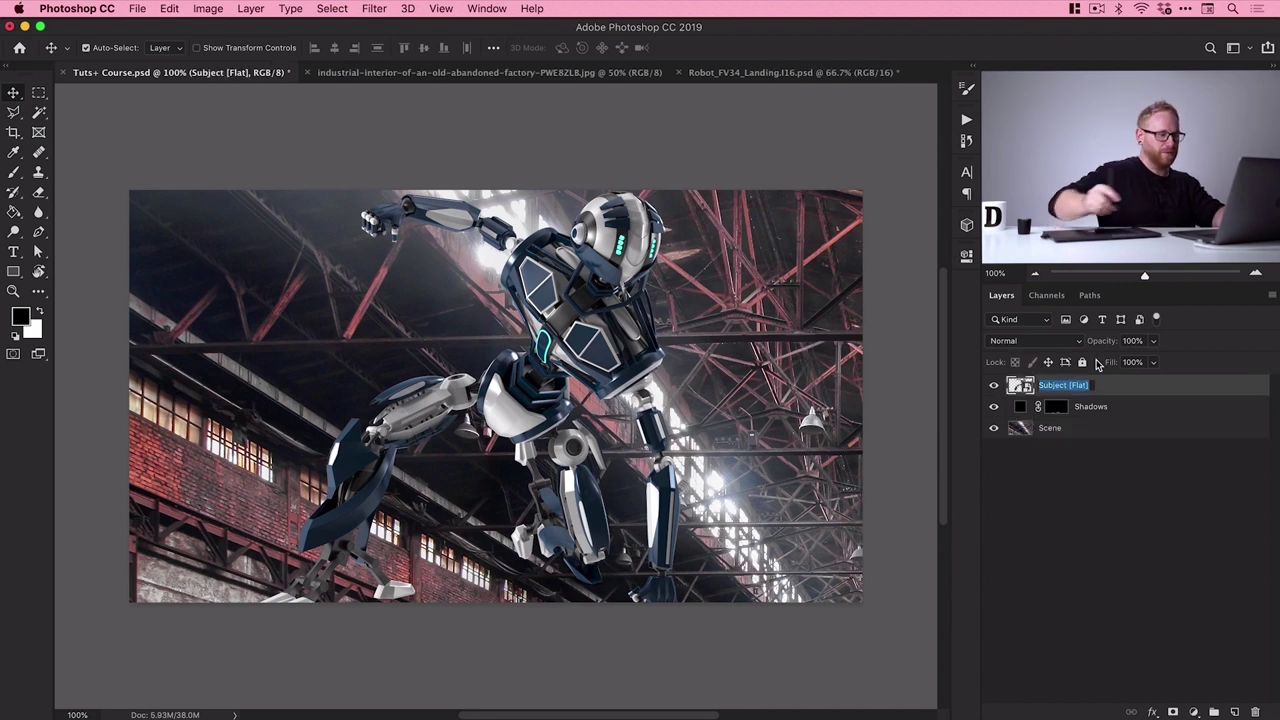
type("Robot")
key("Return")
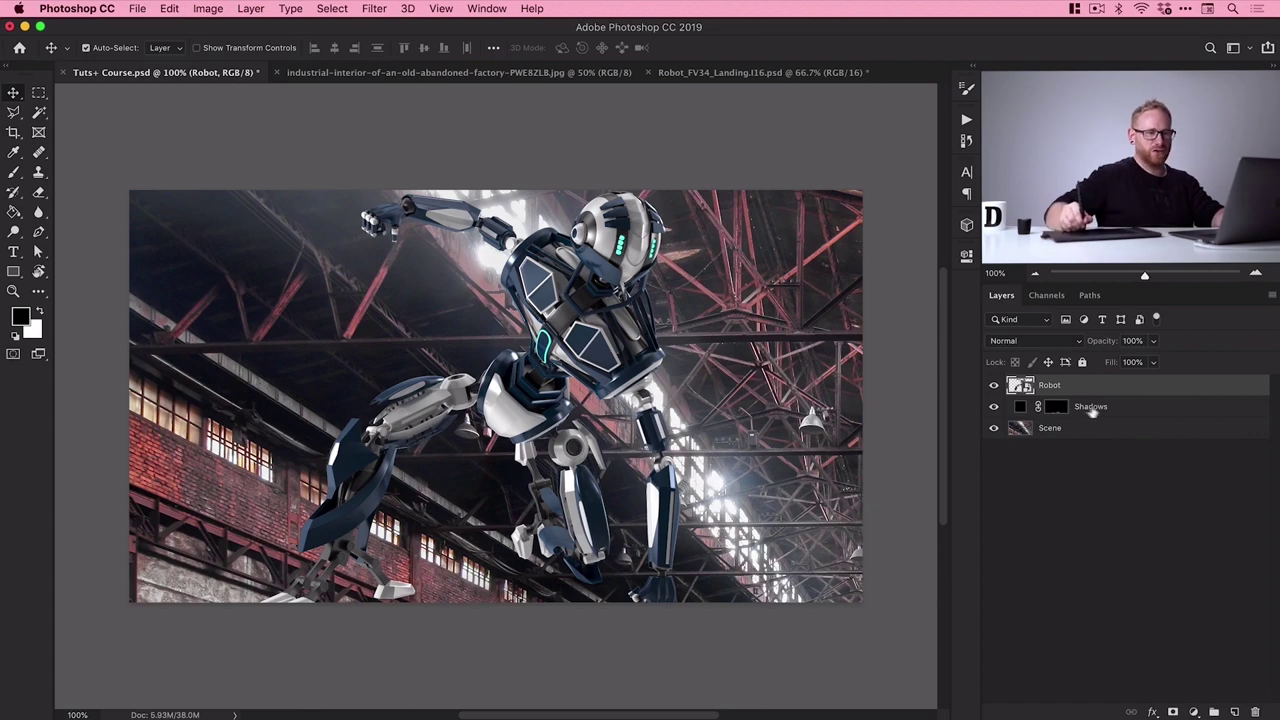
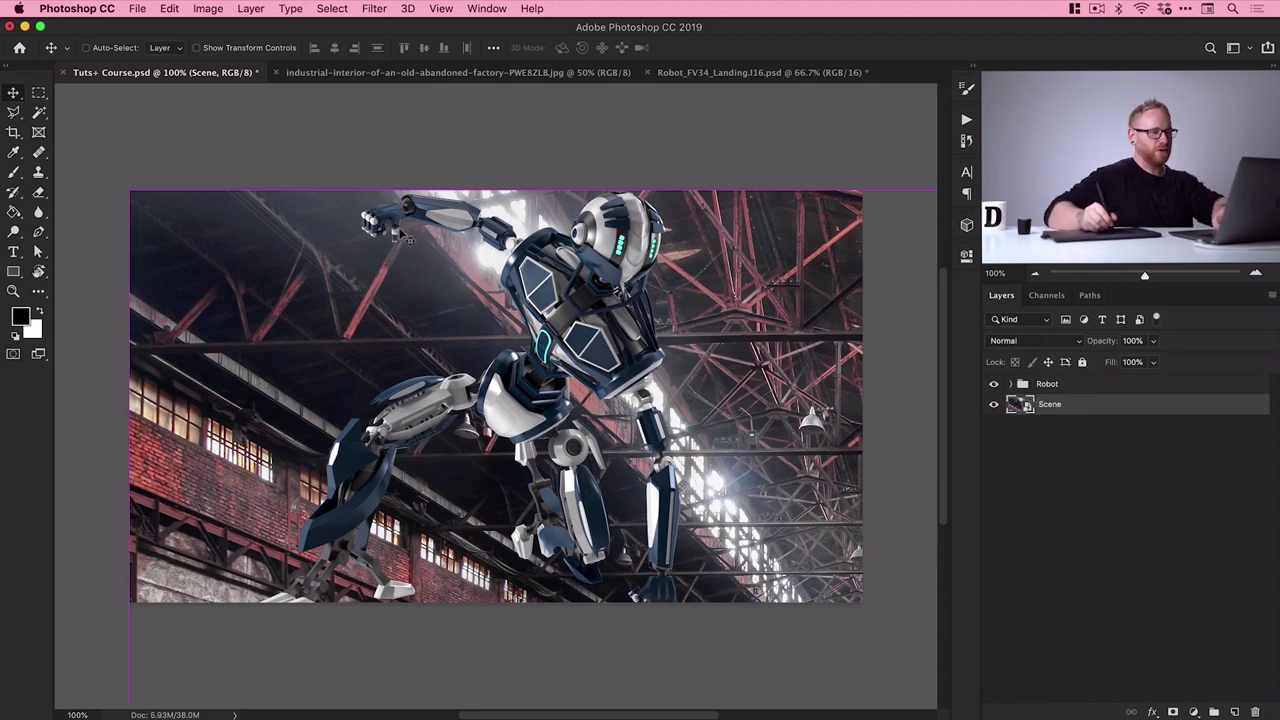
Scale the Scene smart object down proportionally to 47.34% from its upper-left corner so the factory photo fits the canvas width
key("super+minus")
key("super+minus")
key("super+minus")
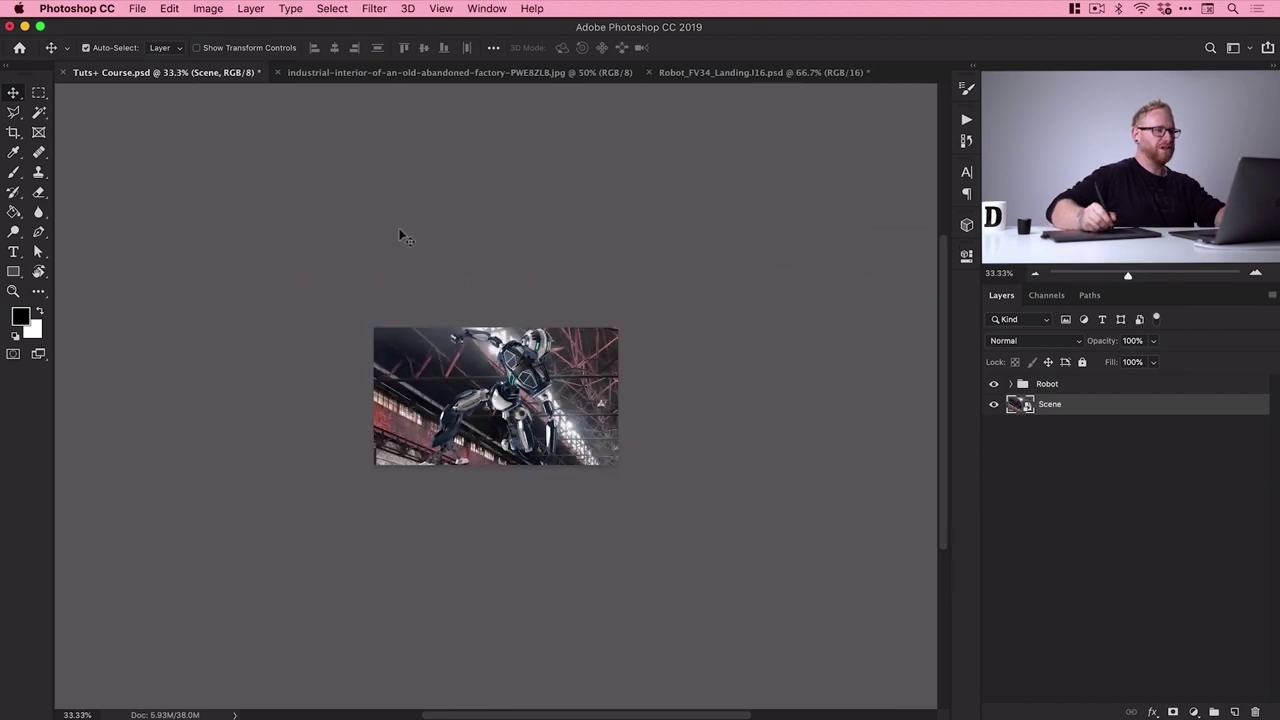
left_click(181, 8)
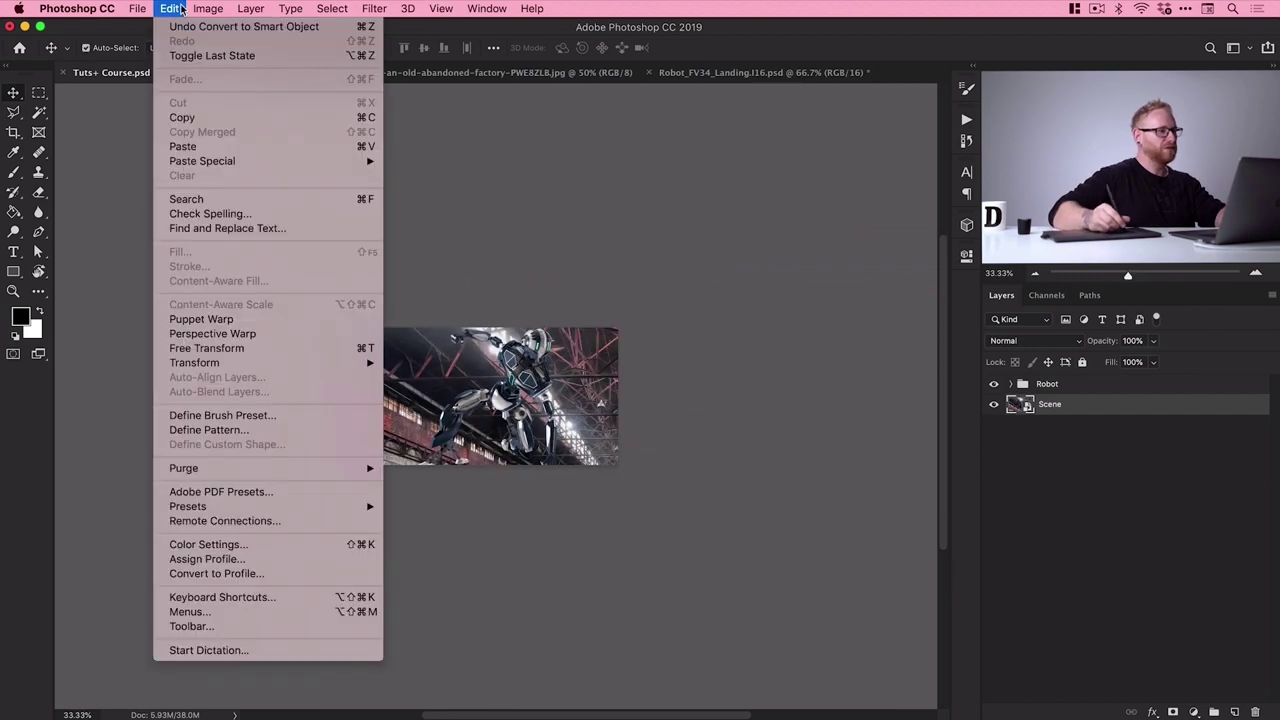
left_click(199, 349)
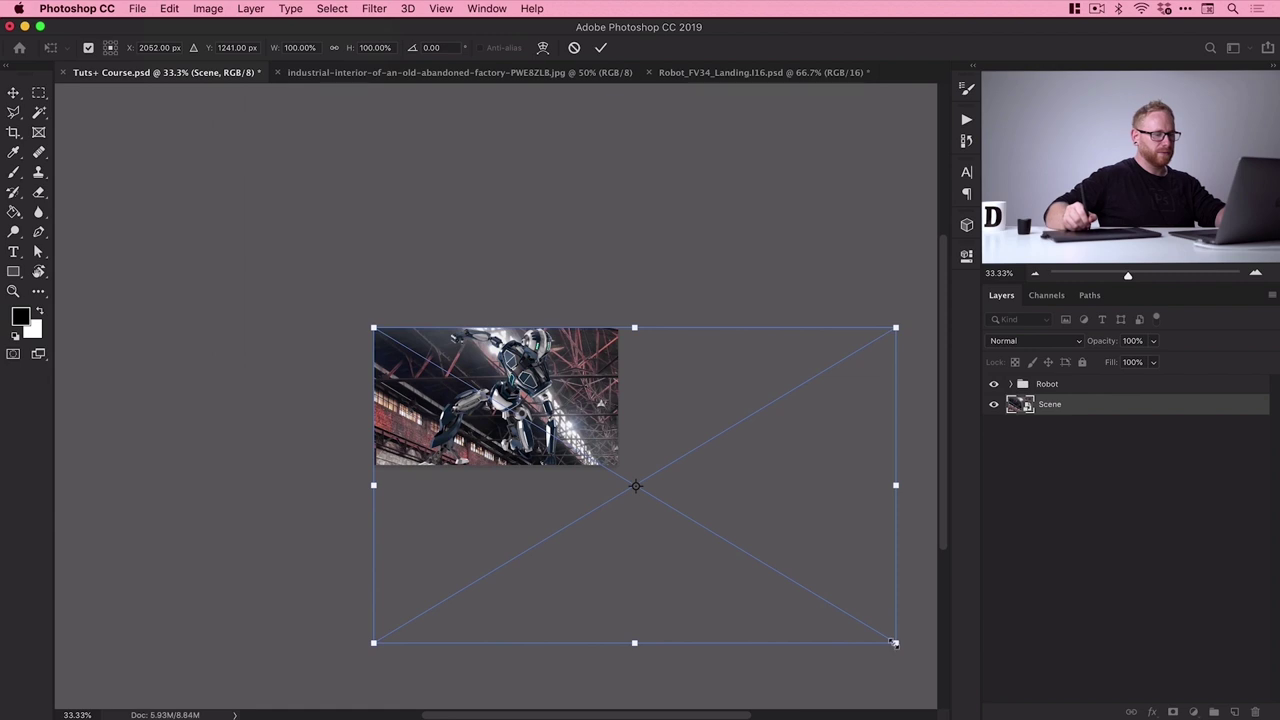
left_click_drag(893, 643, 628, 461)
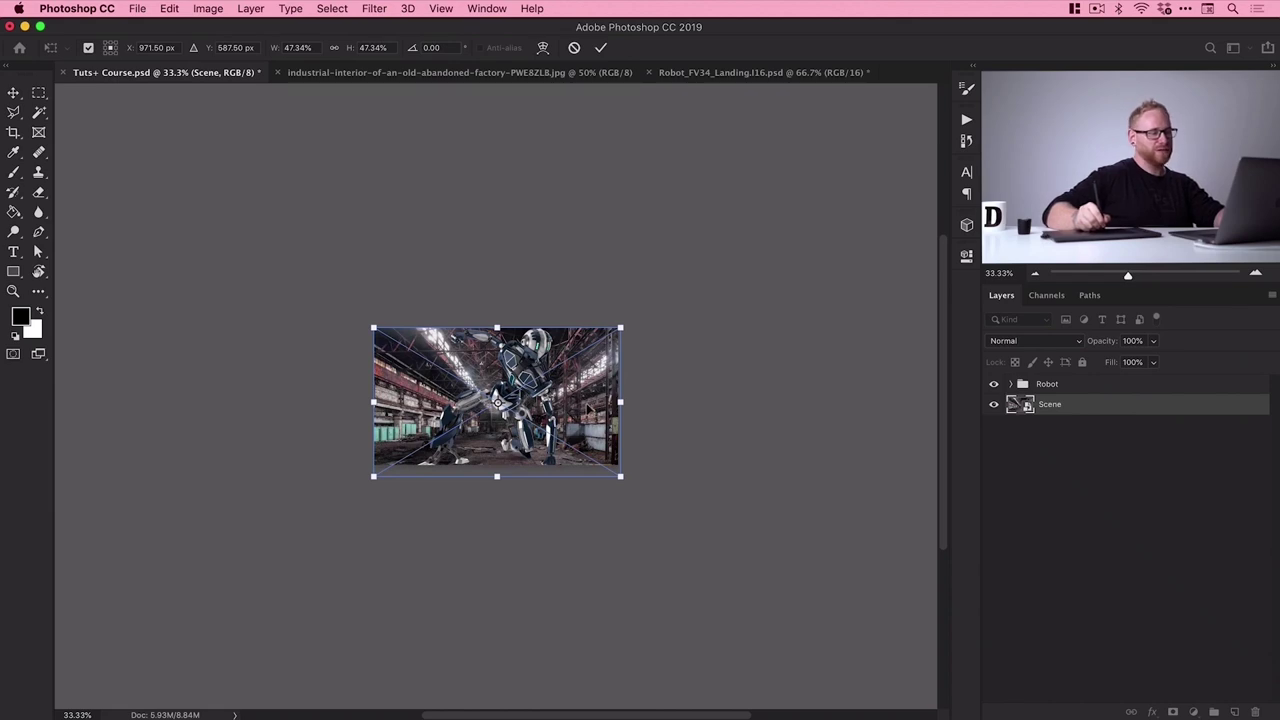
key("Return")
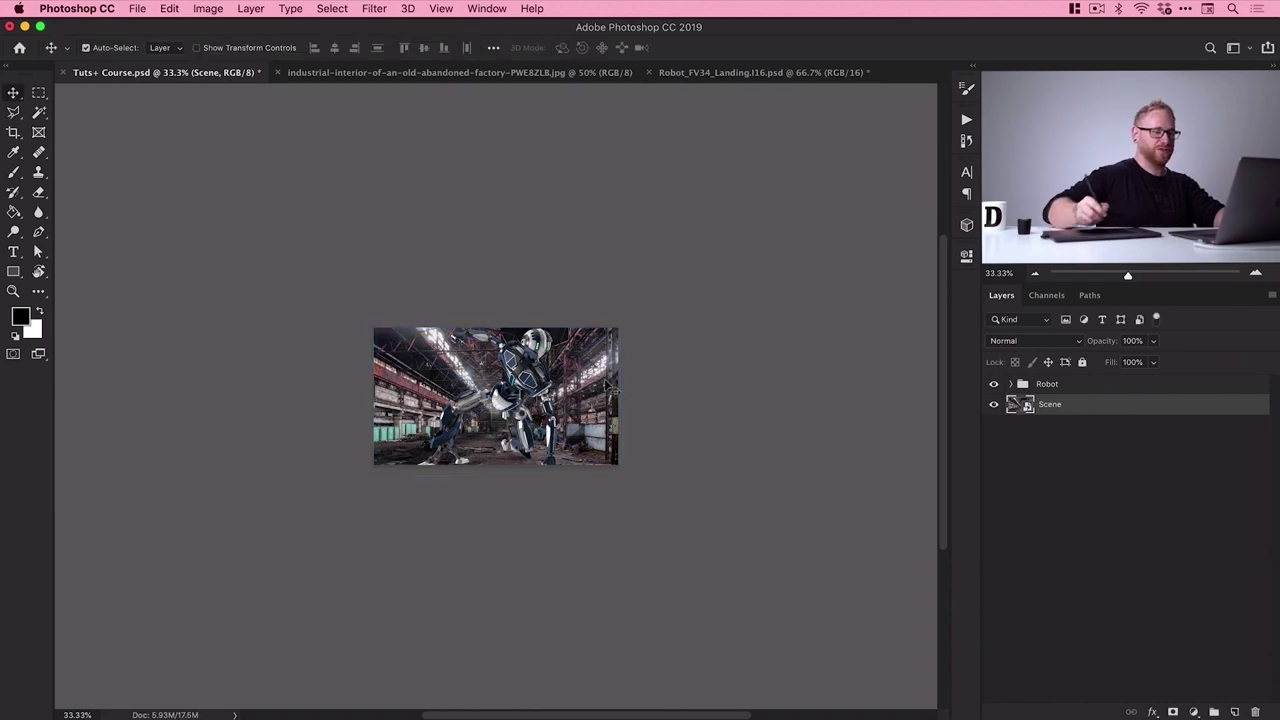
key("super+z")
key("super+0")
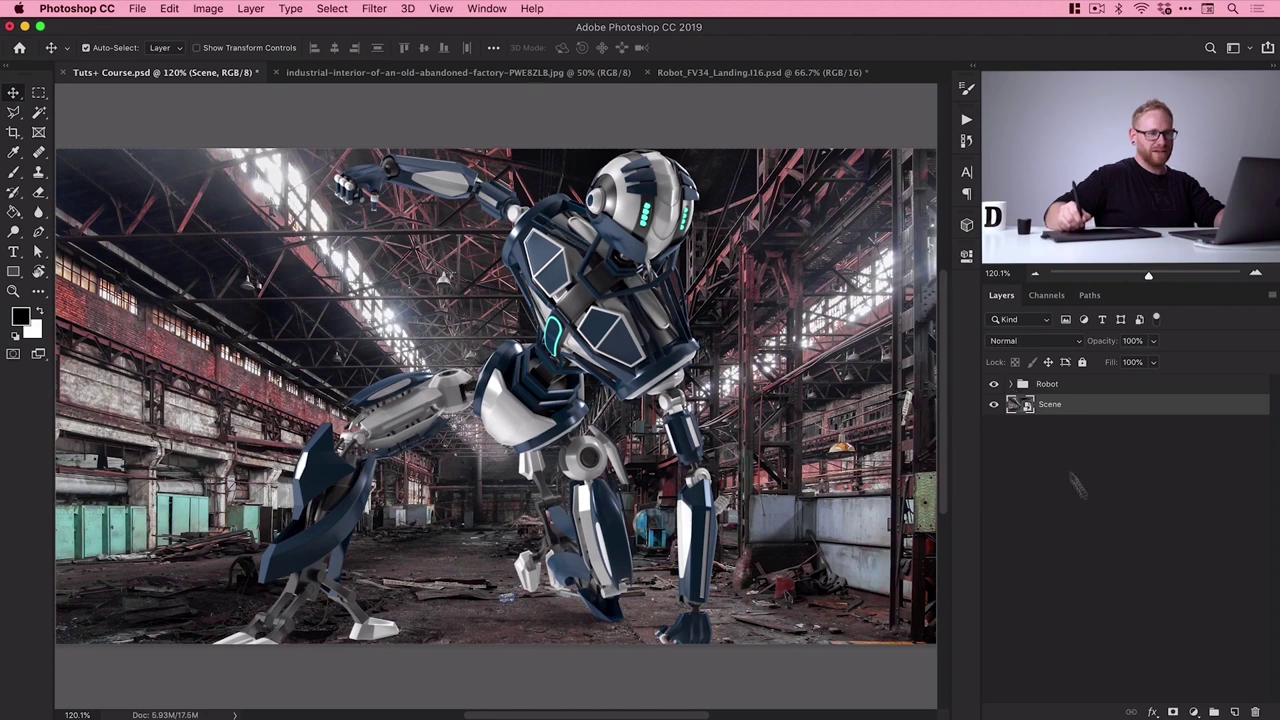
Create a layer group named Scene, put the Scene smart object inside it, and collapse the group
left_click(1215, 711)
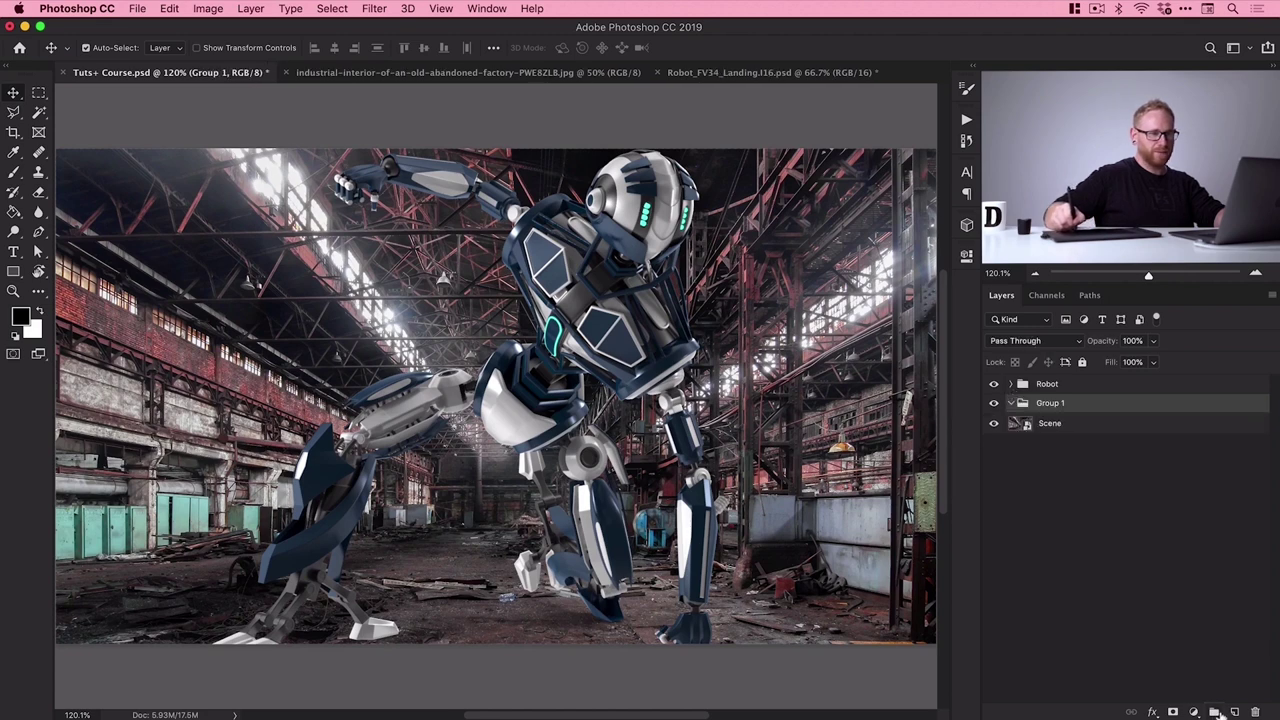
double_click(1050, 403)
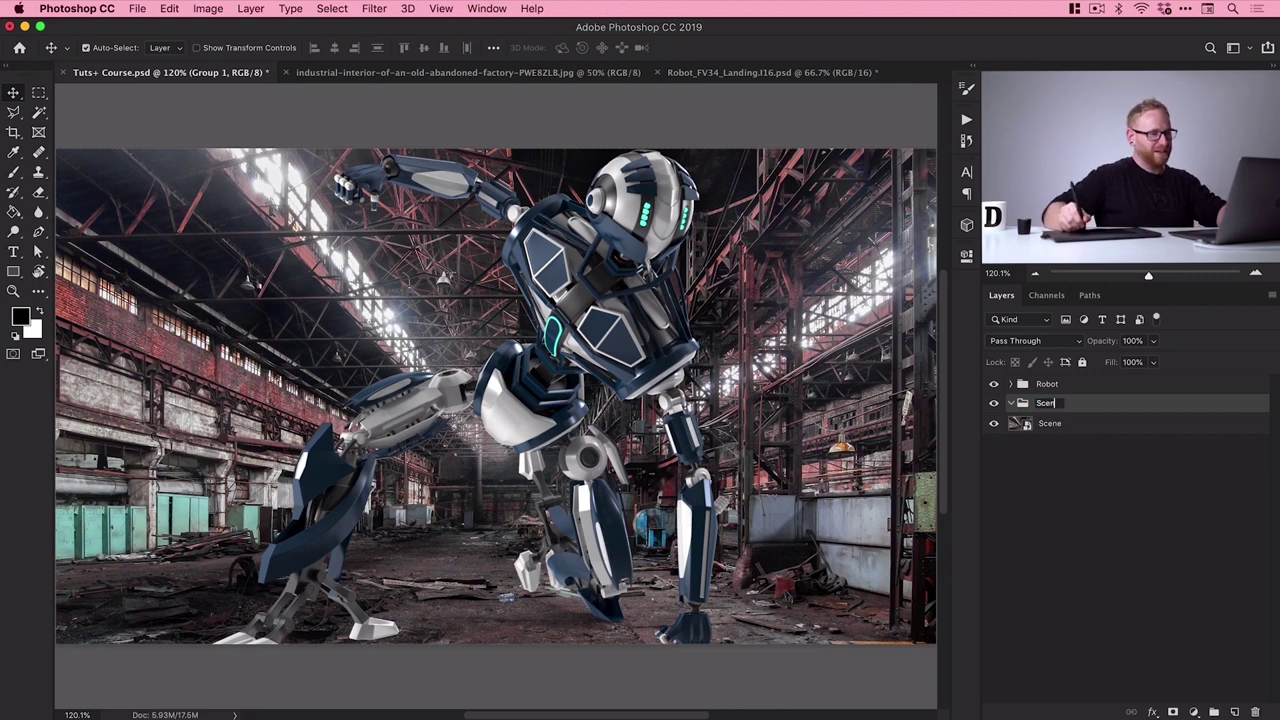
type("Scene")
key("Return")
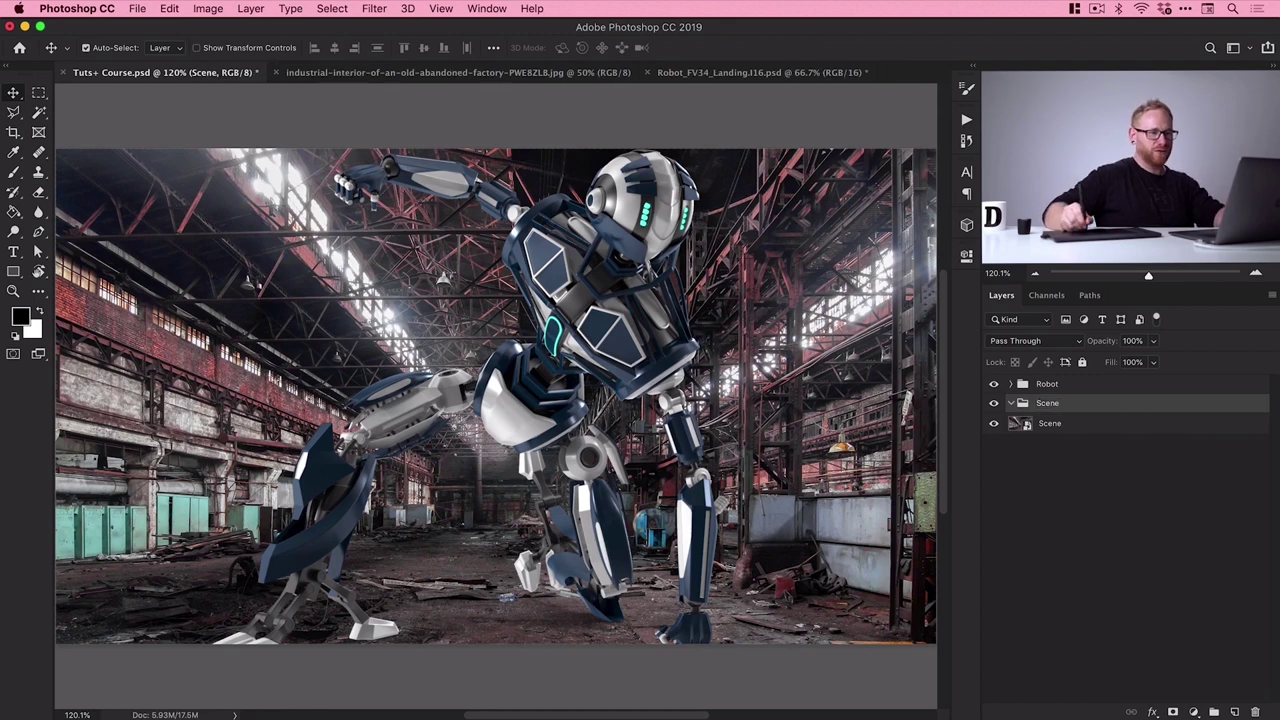
left_click(1062, 423)
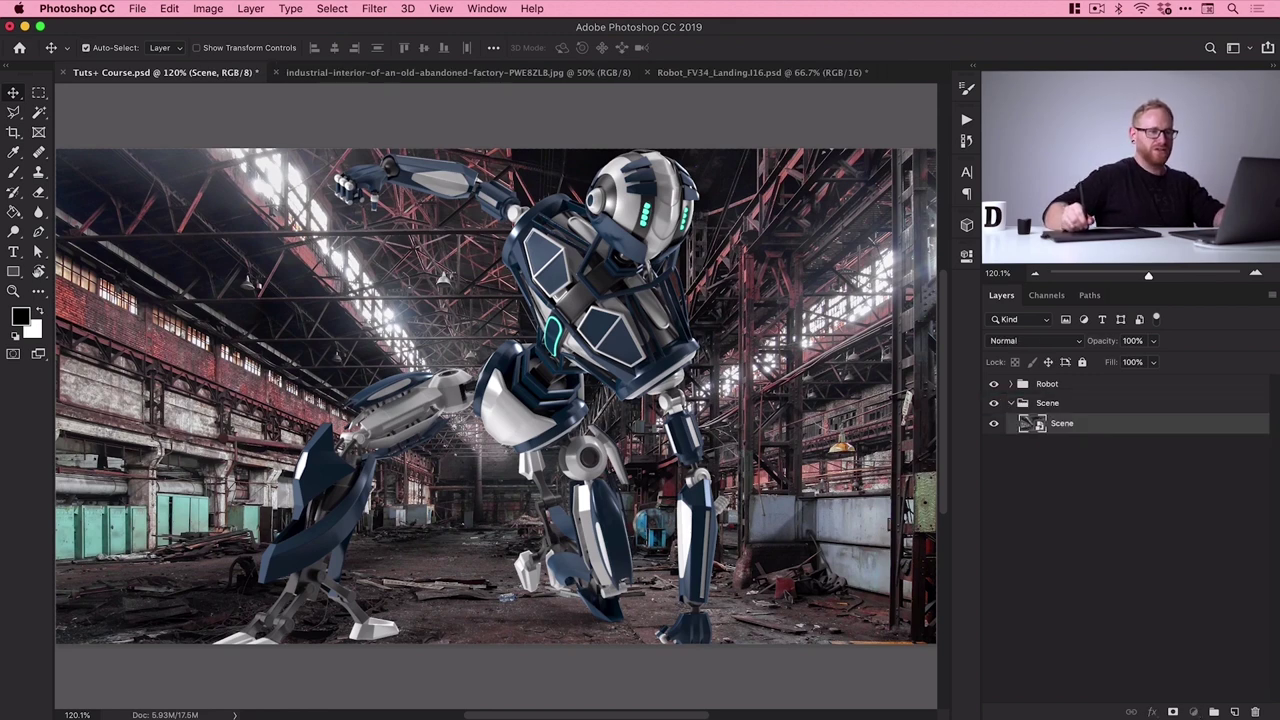
left_click(1011, 403)
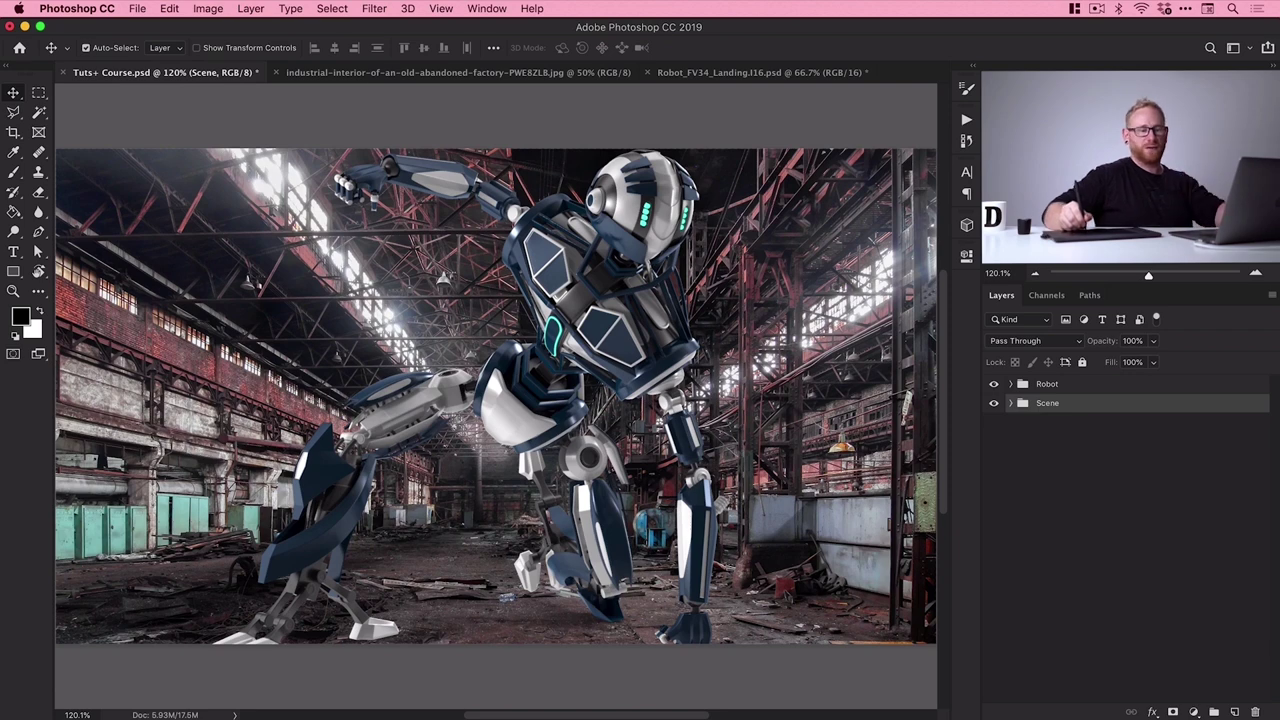
Create a layer group named Effects and place it above the Robot group in the layer stack
key("super+g")
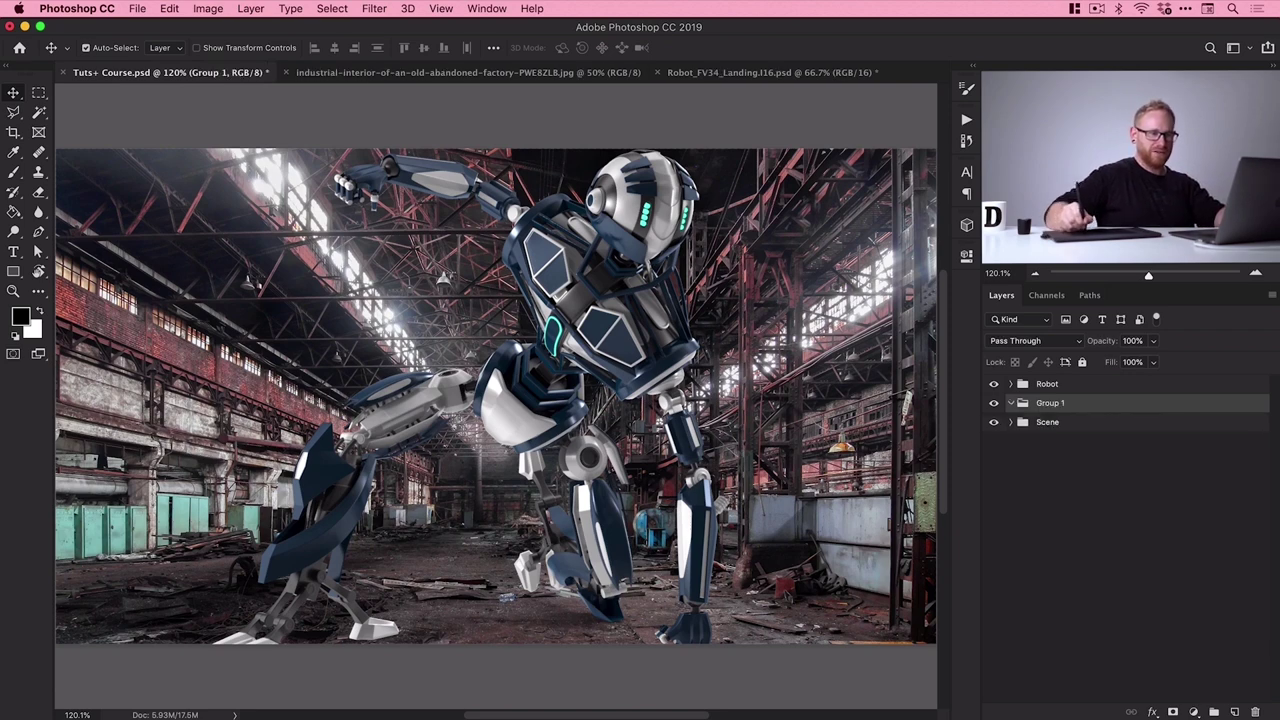
double_click(1050, 403)
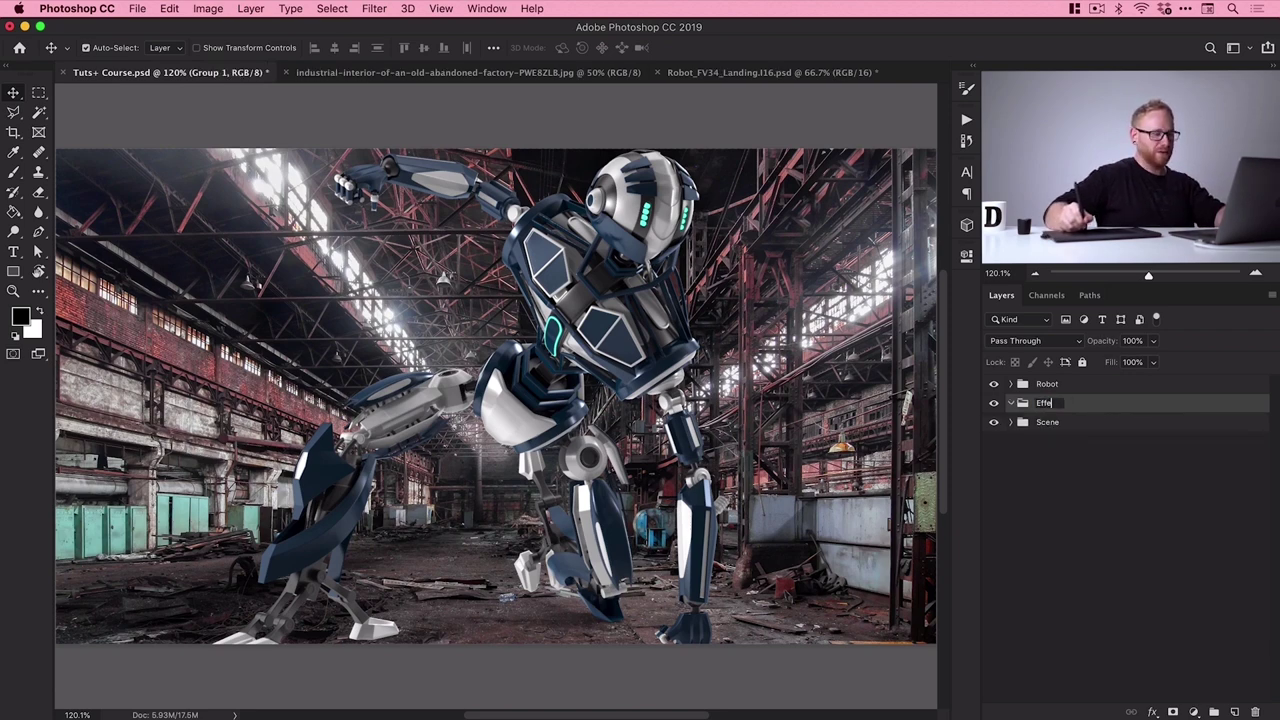
key("Return")
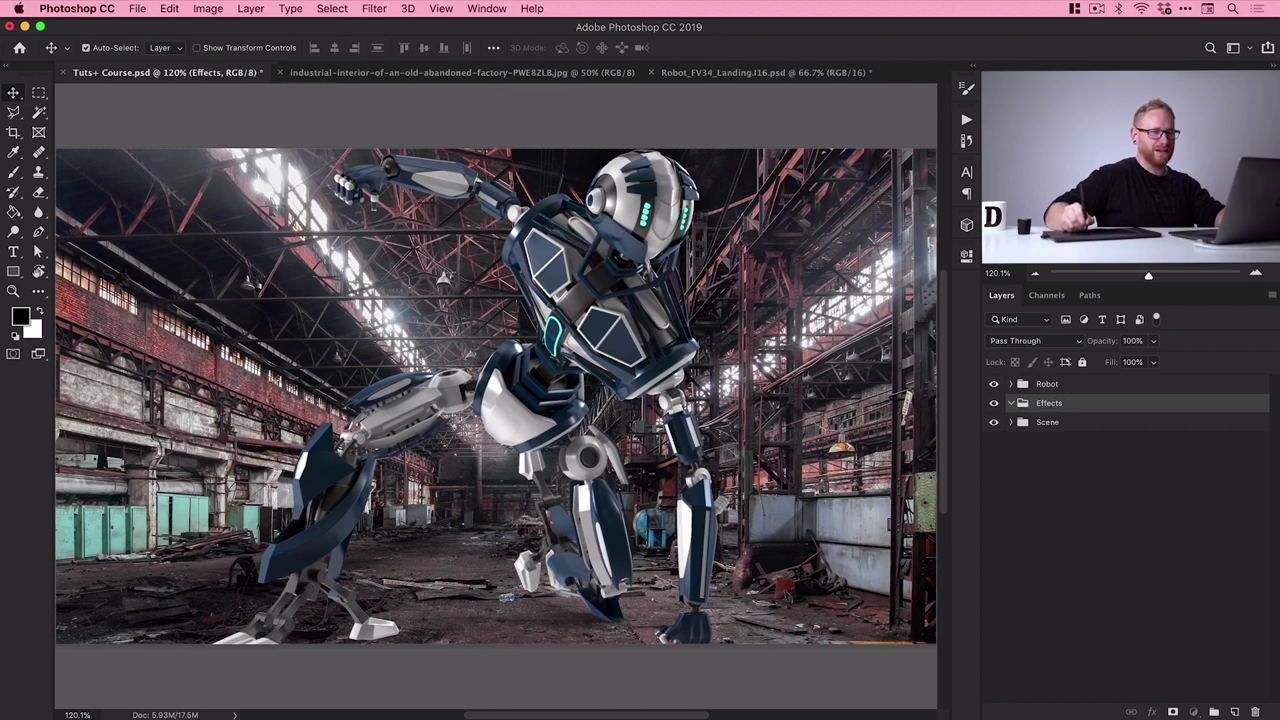
key("super+bracketright")
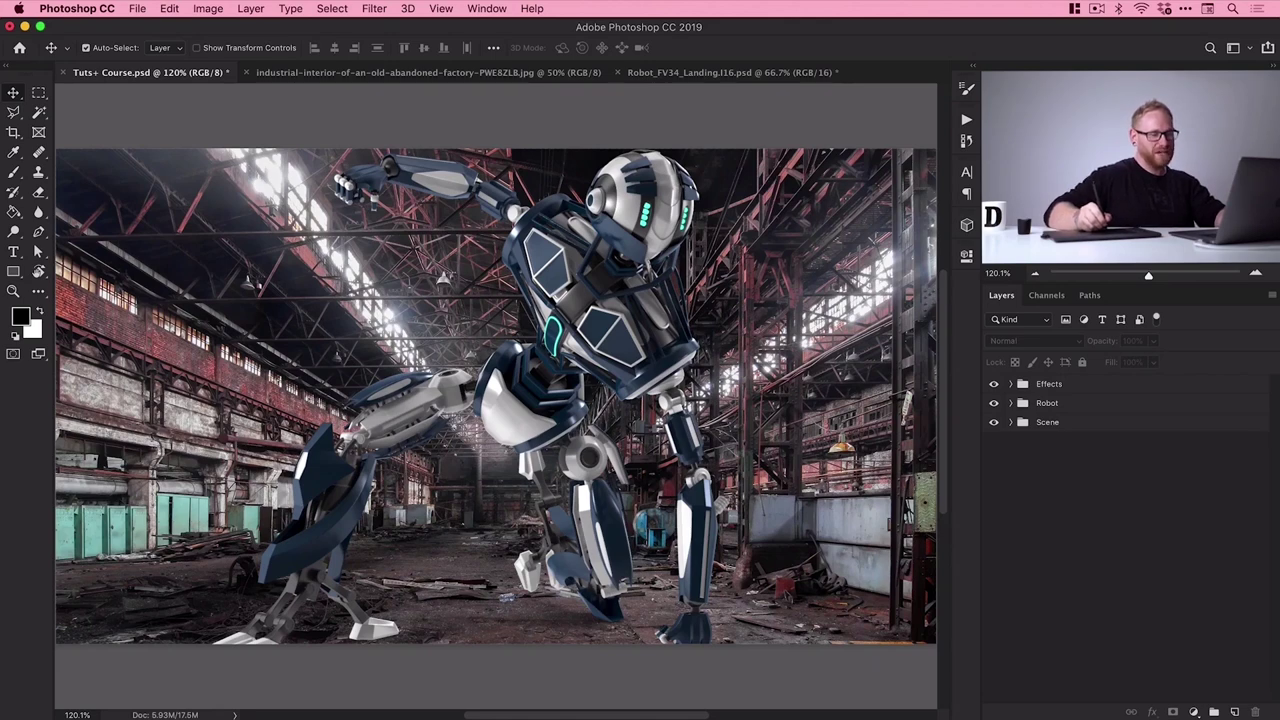
Scale the Robot and Shadows layers together proportionally to 64.45% and position them on the factory floor near the canvas centre
left_click(1010, 403)
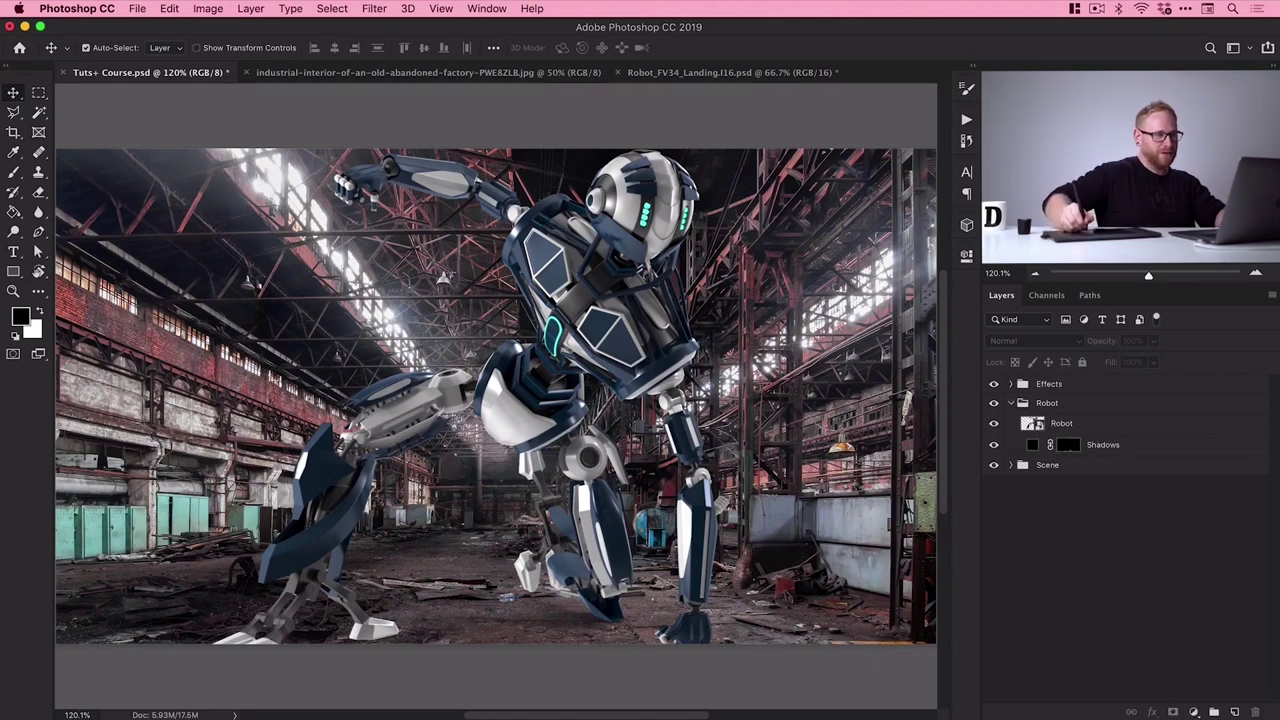
left_click(1062, 423)
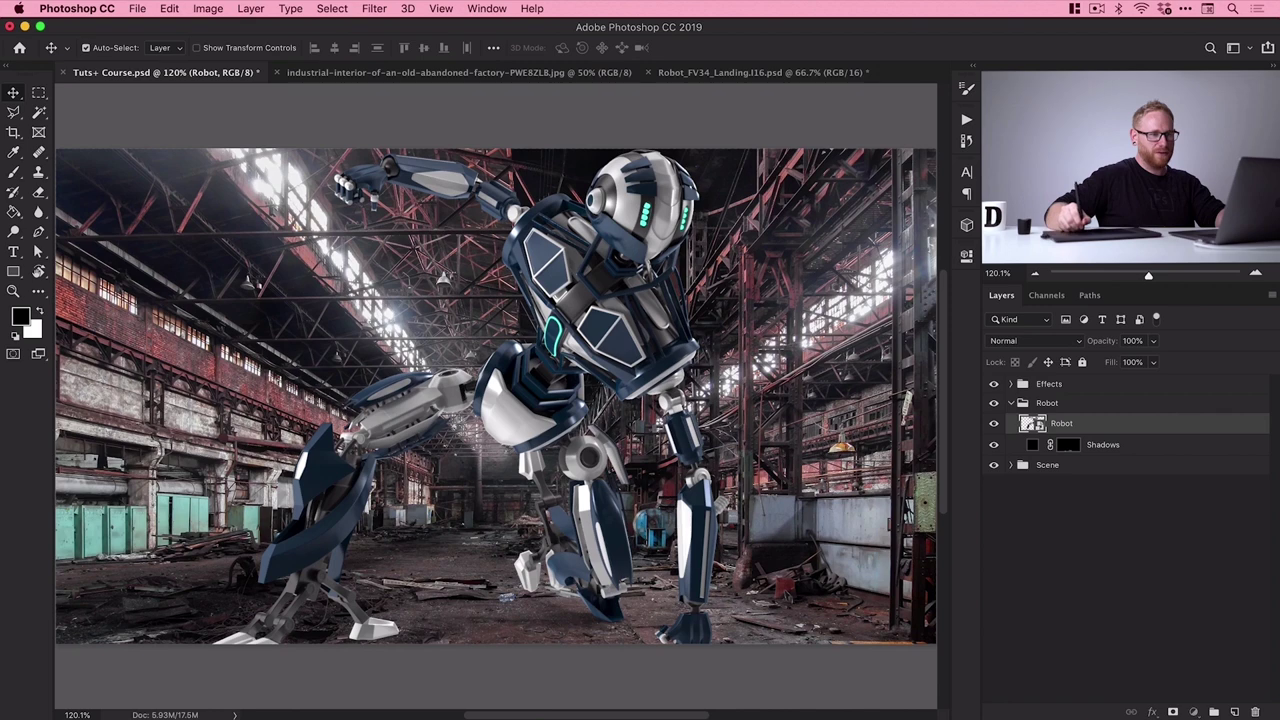
left_click(1103, 444, "shift")
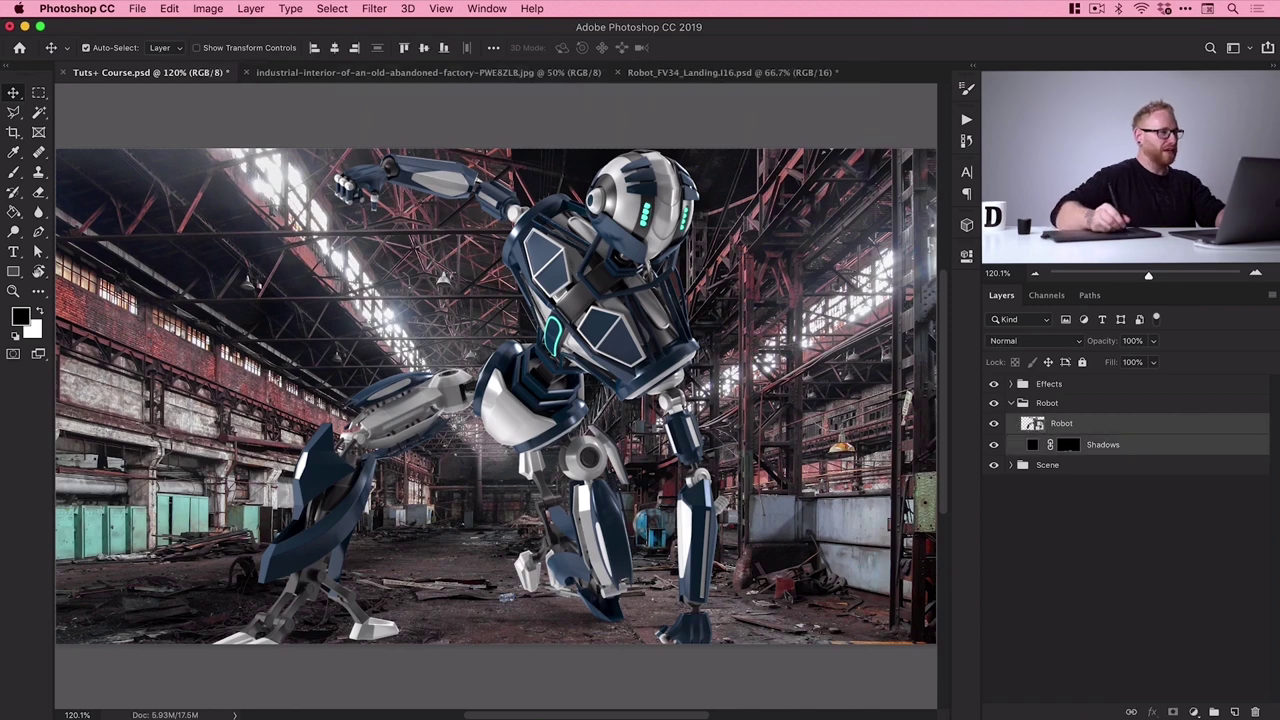
left_click(170, 8)
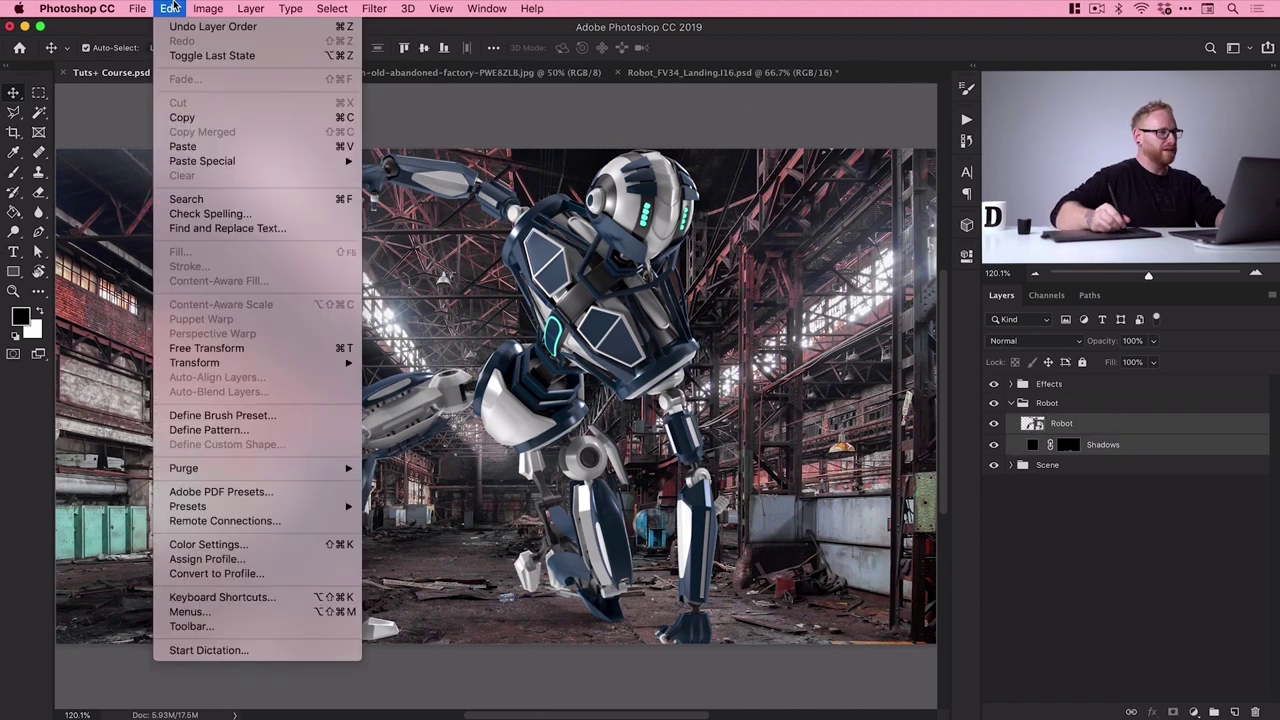
left_click(194, 350)
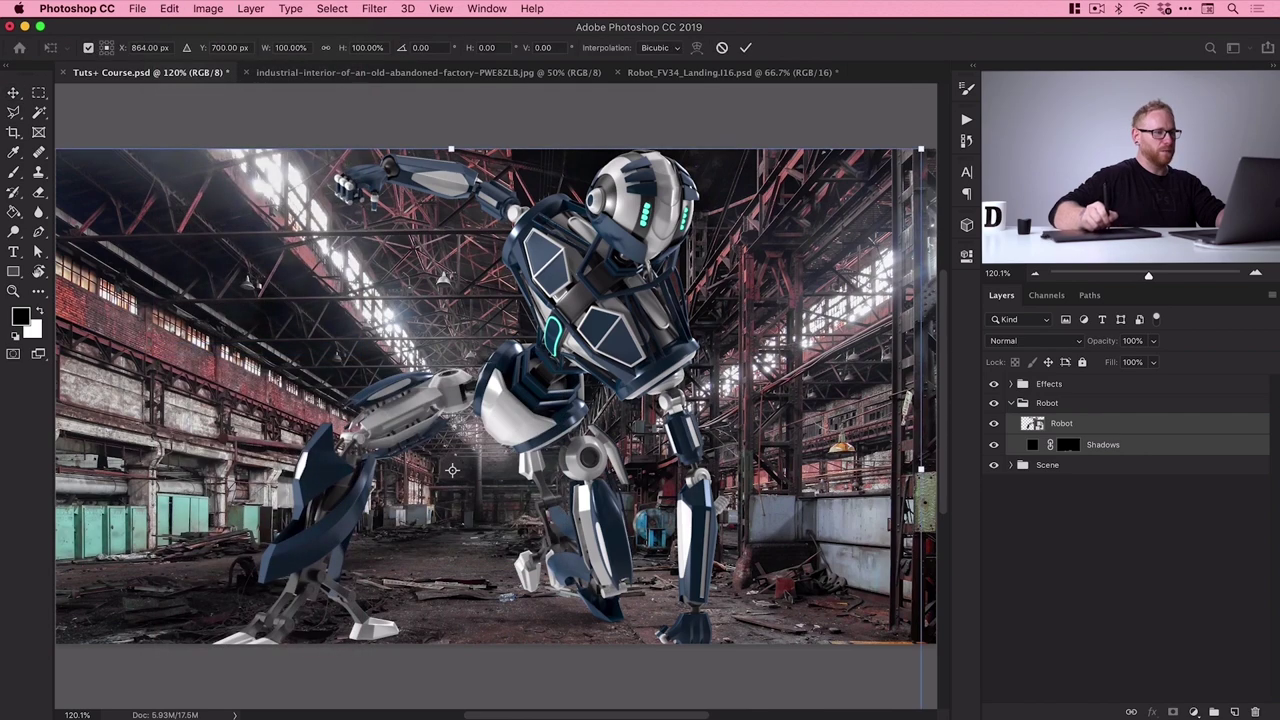
key("super+minus")
key("super+minus")
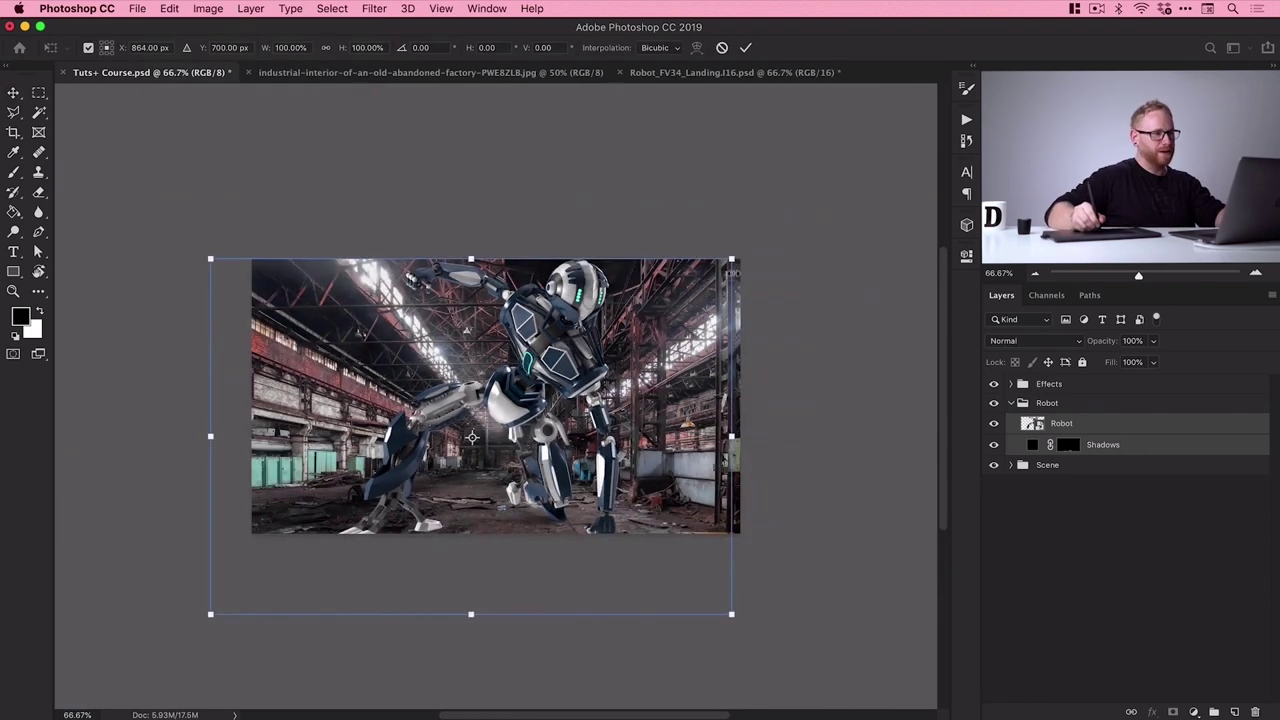
left_click_drag(732, 258, 565, 373)
left_click_drag(494, 418, 582, 357)
left_click_drag(652, 312, 634, 324)
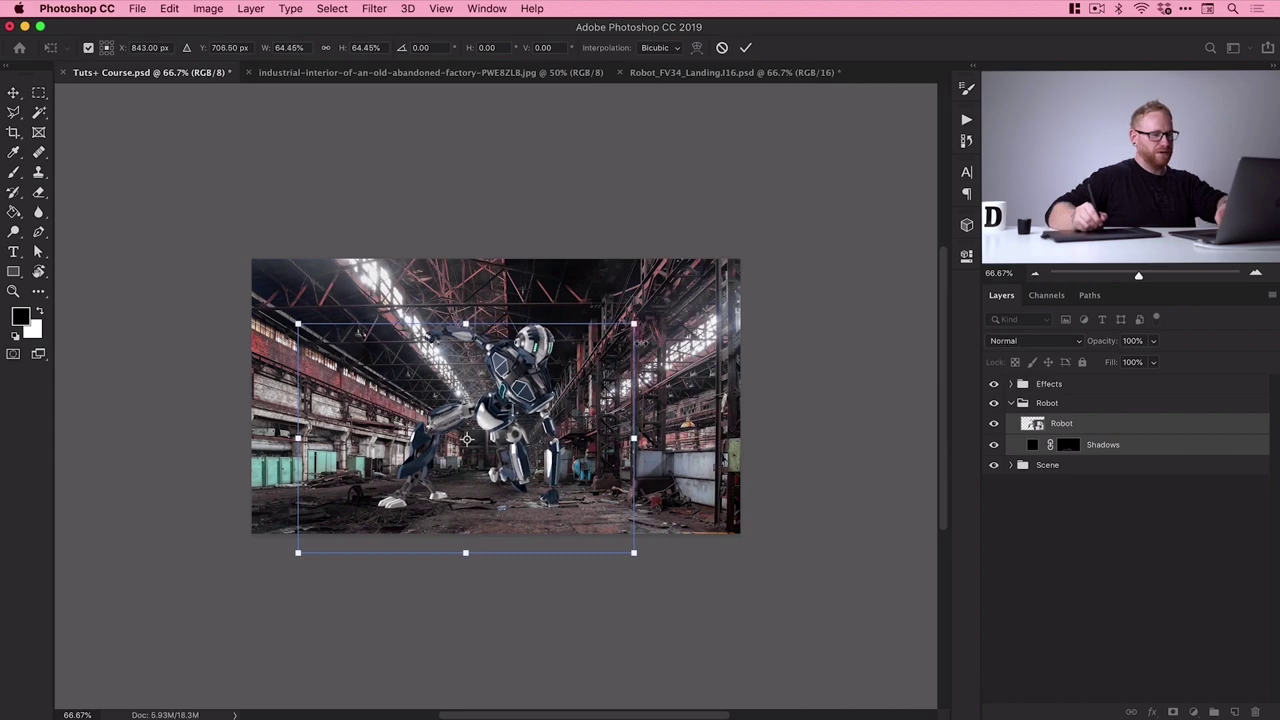
Reposition the scaled robot and shadows to X 871 px, Y 715.50 px and commit the transform
key("super+1")
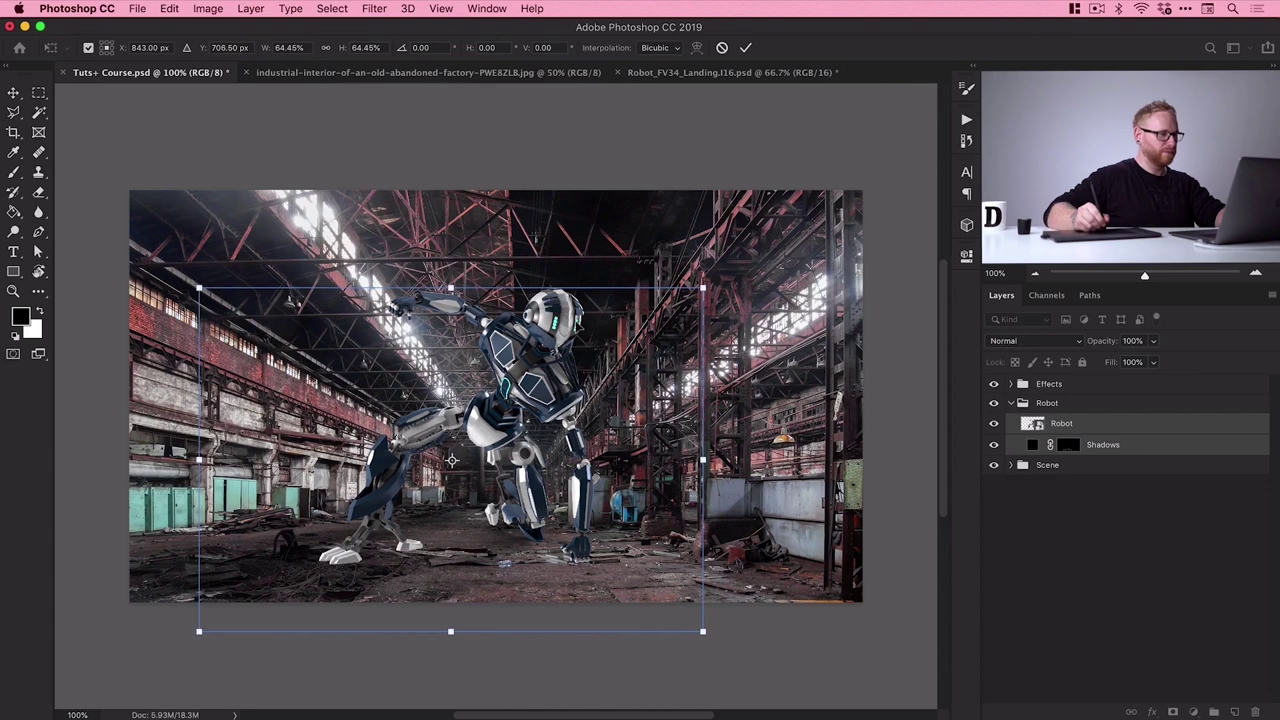
left_click_drag(562, 308, 590, 320)
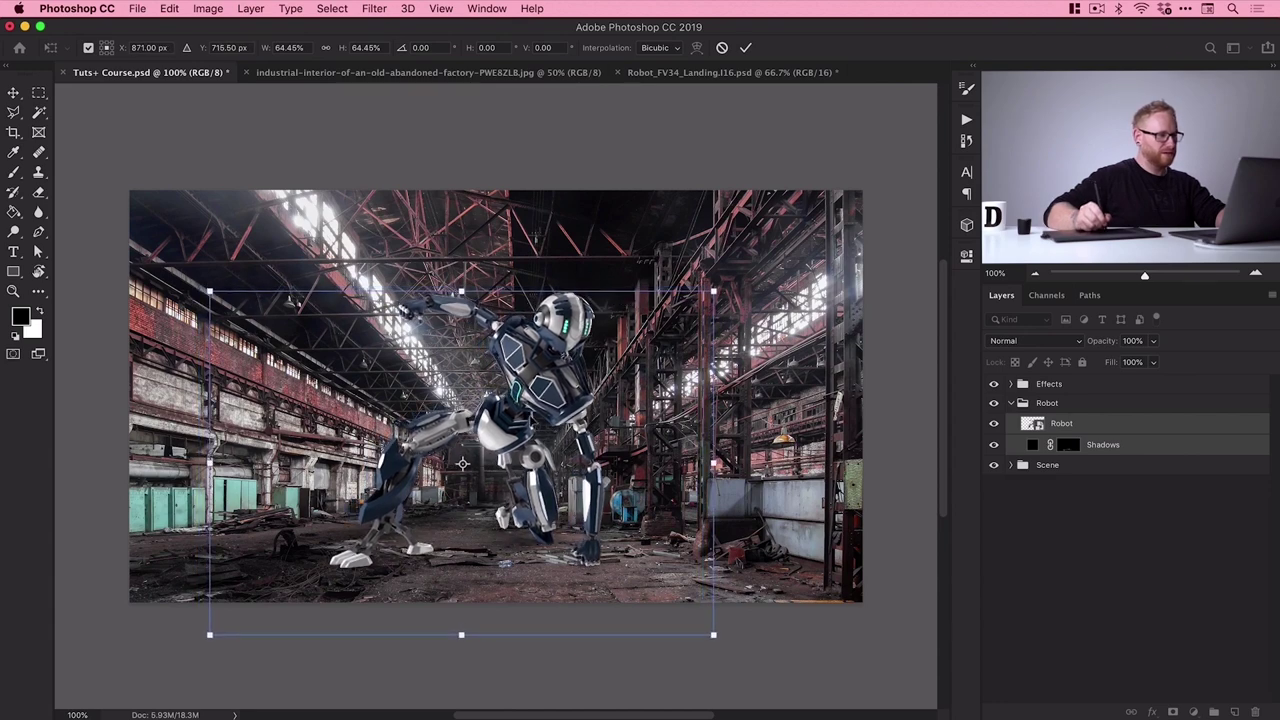
key("Return")
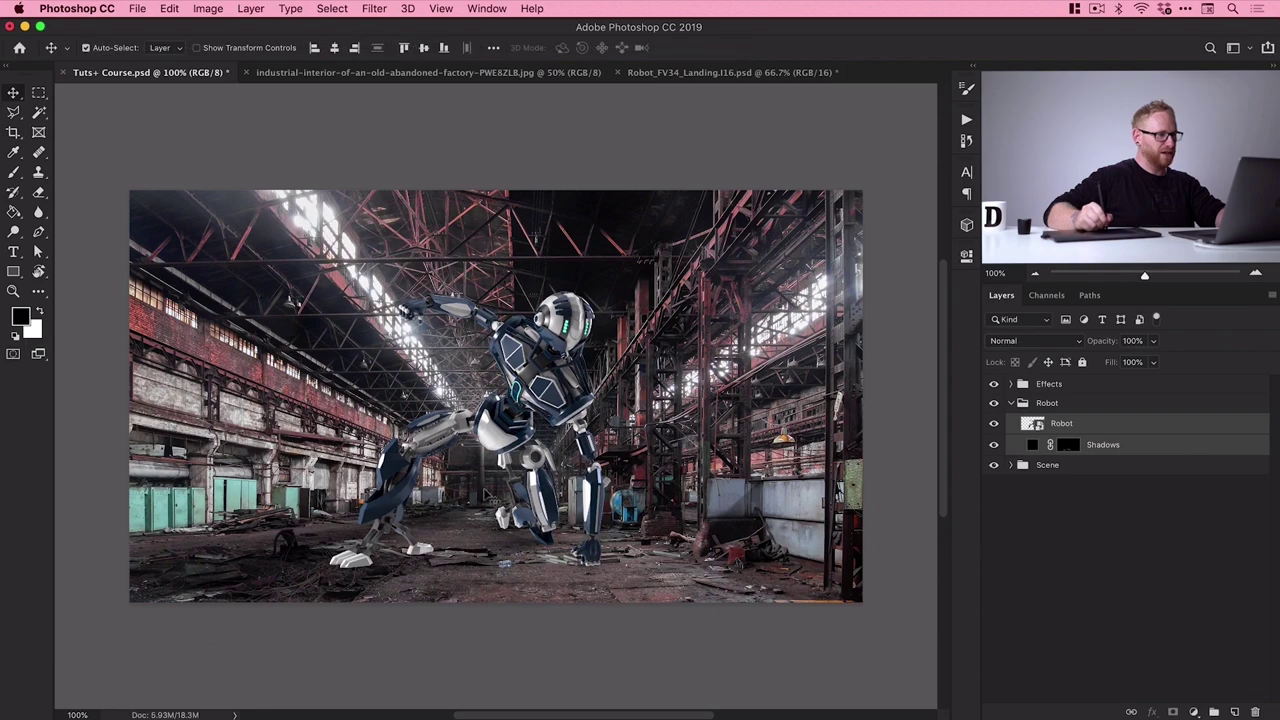
Compare the robot's contact with the floor with the Shadows layer hidden and shown
key("super+plus")
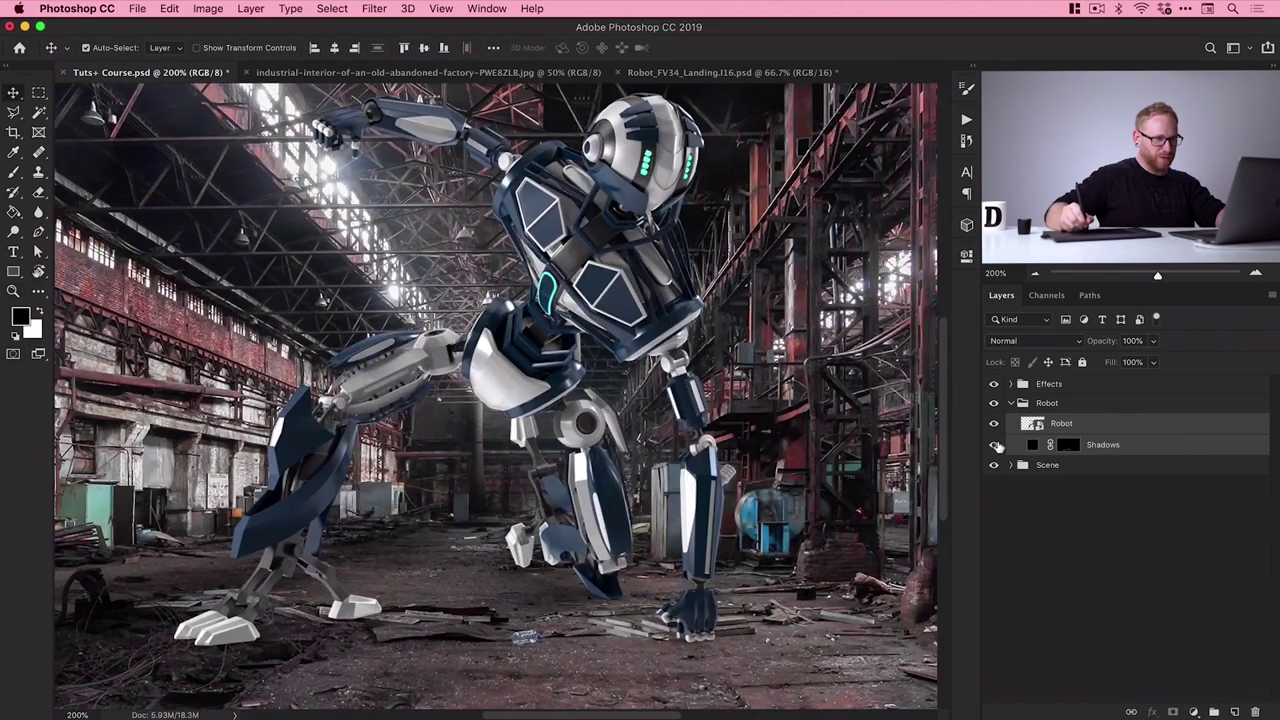
left_click(995, 445)
left_click(995, 445)
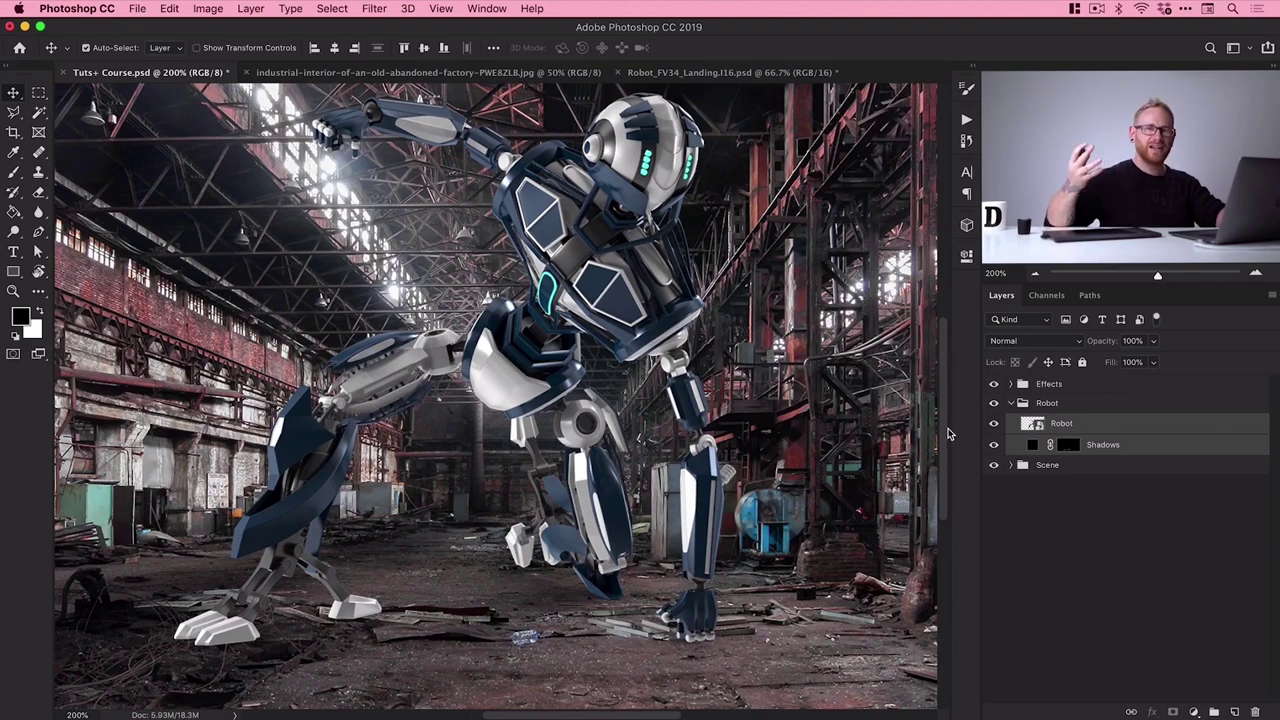
key("super+0")
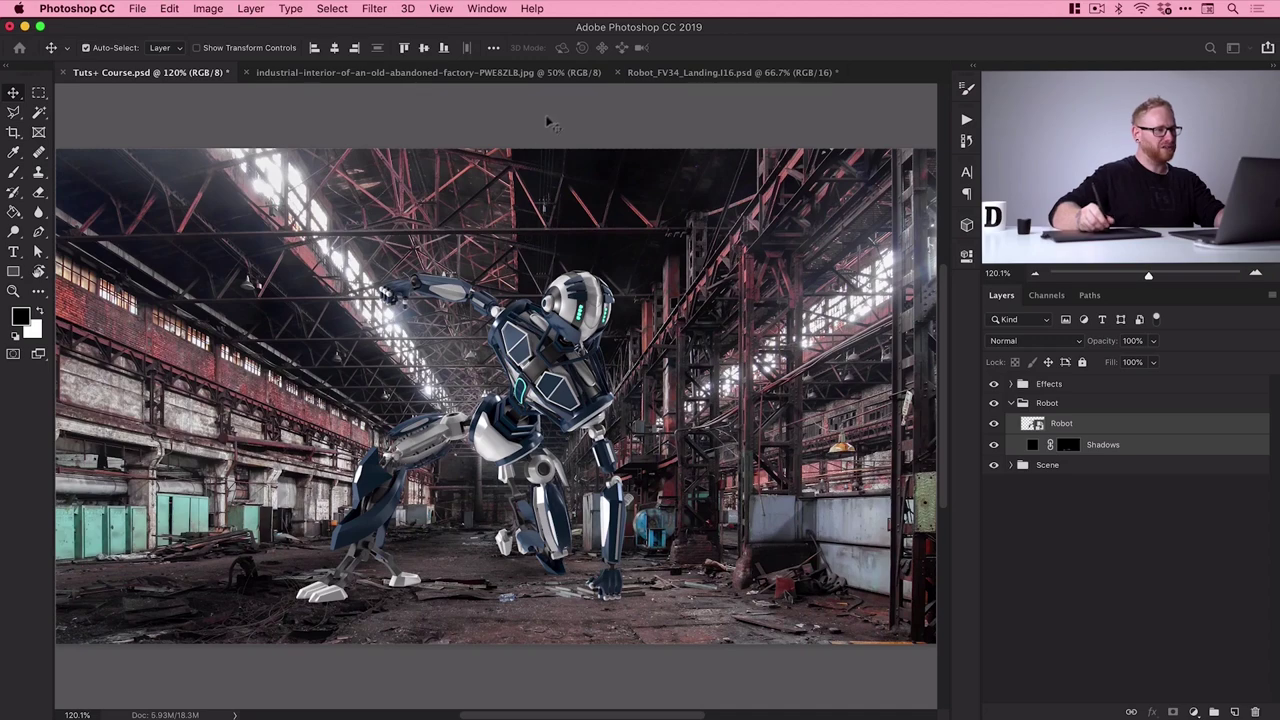
Close the factory photo and Robot_FV34_Landing.l16.psd without saving, and save Tuts+ Course.psd
left_click(569, 75)
key("super+w")
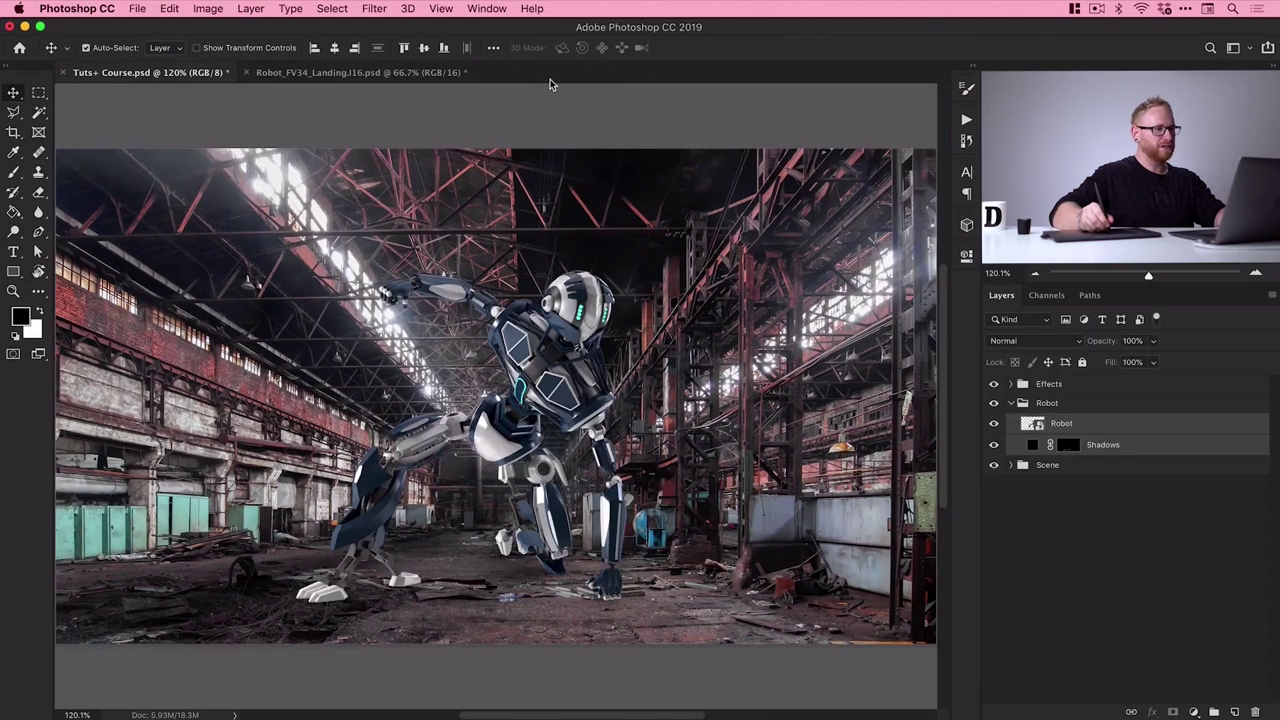
left_click(247, 72)
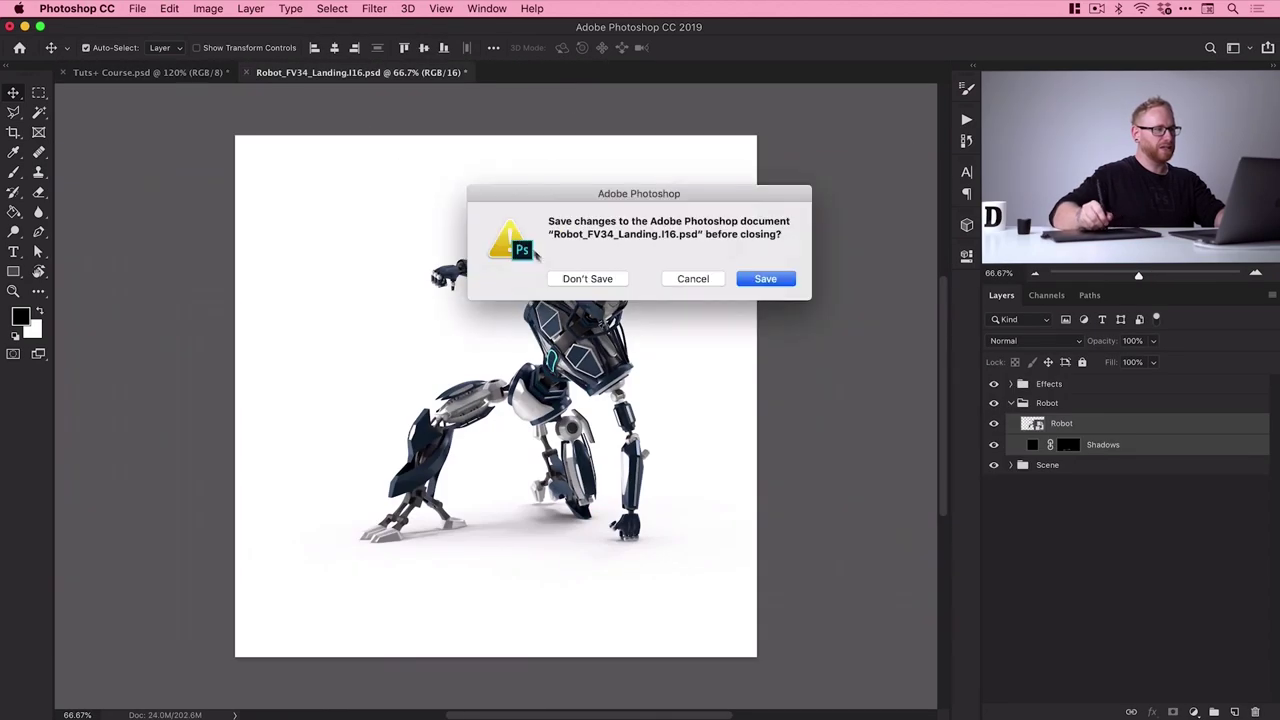
left_click(613, 279)
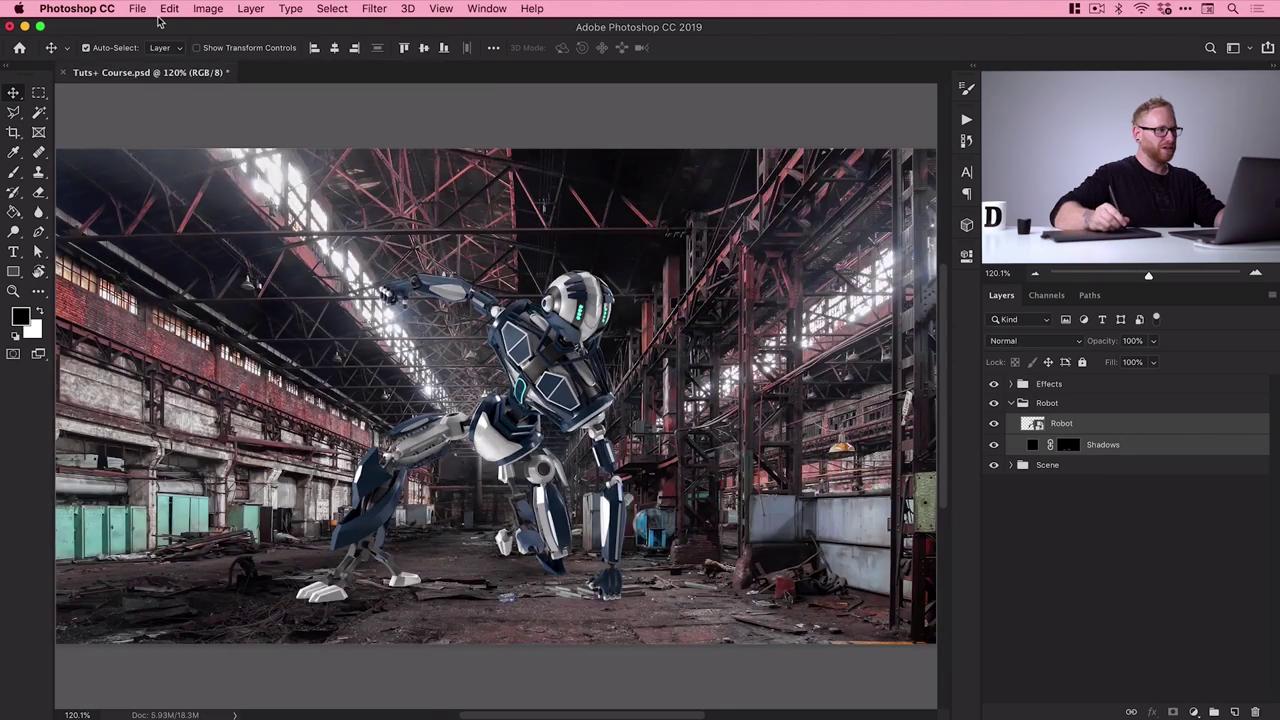
left_click(143, 9)
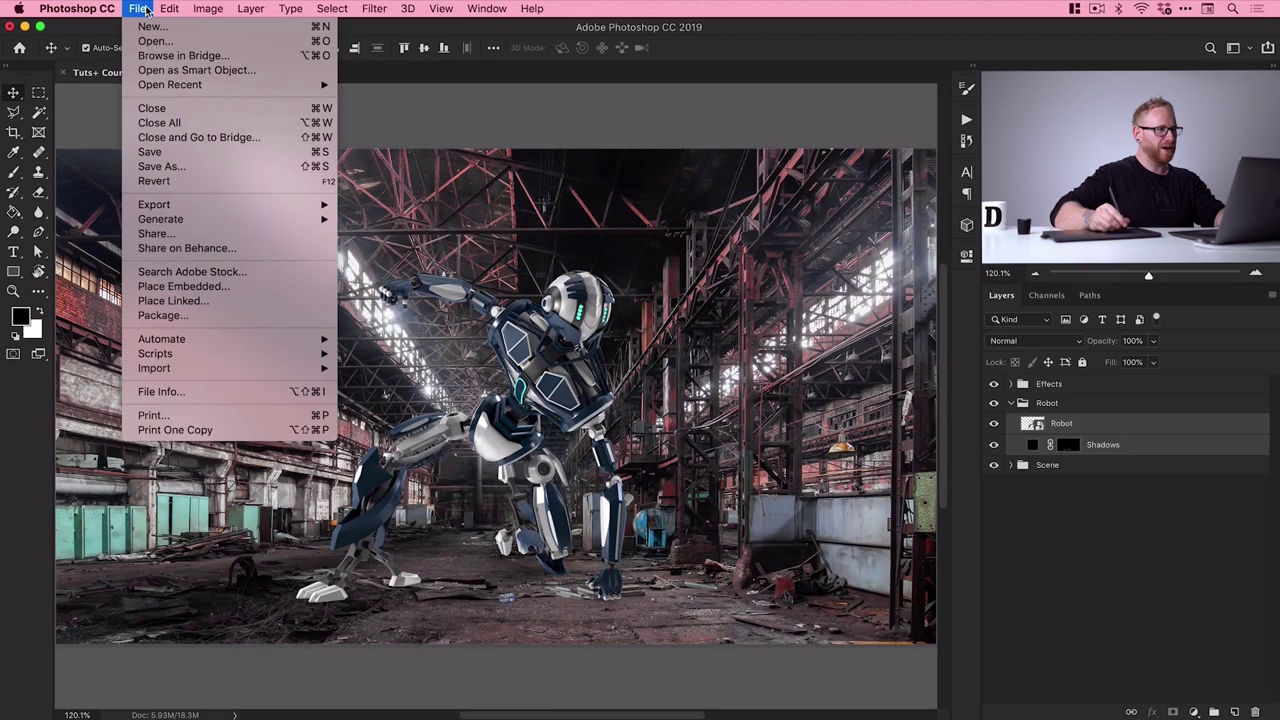
left_click(150, 152)
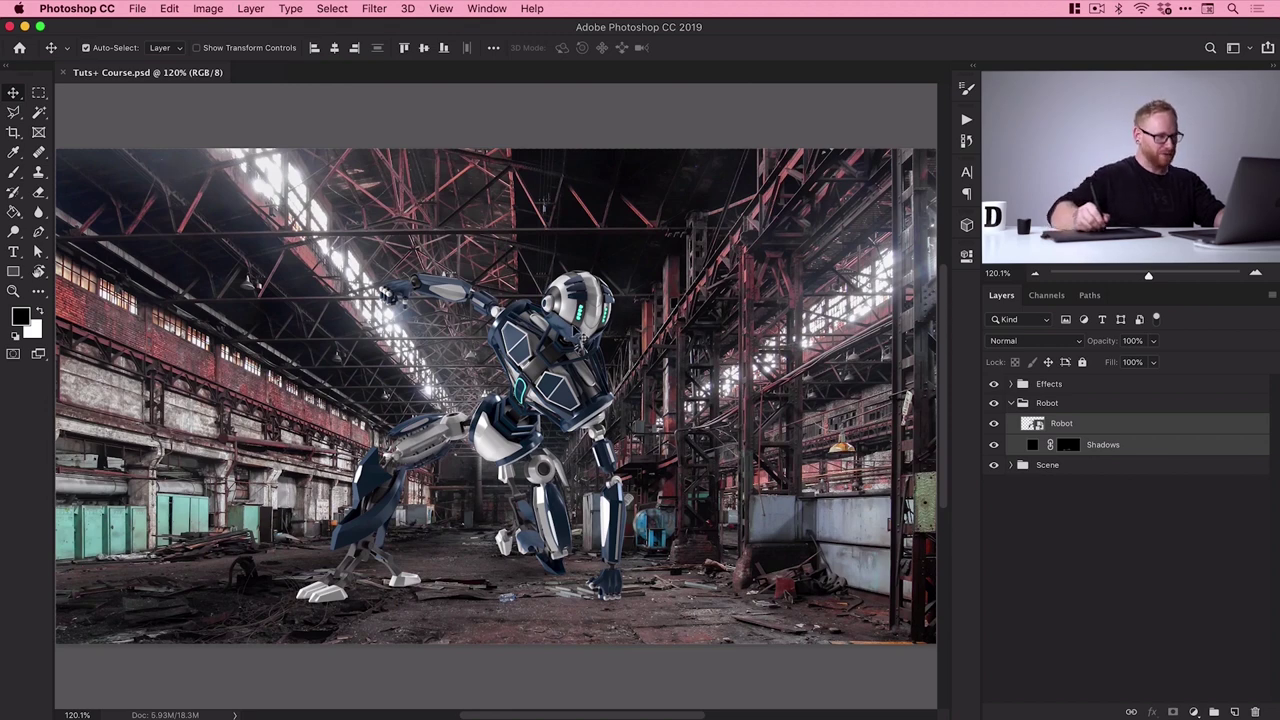
Enlarge the Robot and Shadows layers together to about 103.7% and reposition them slightly left of centre on the factory floor
left_click_drag(578, 334, 571, 314)
key("ctrl+t")
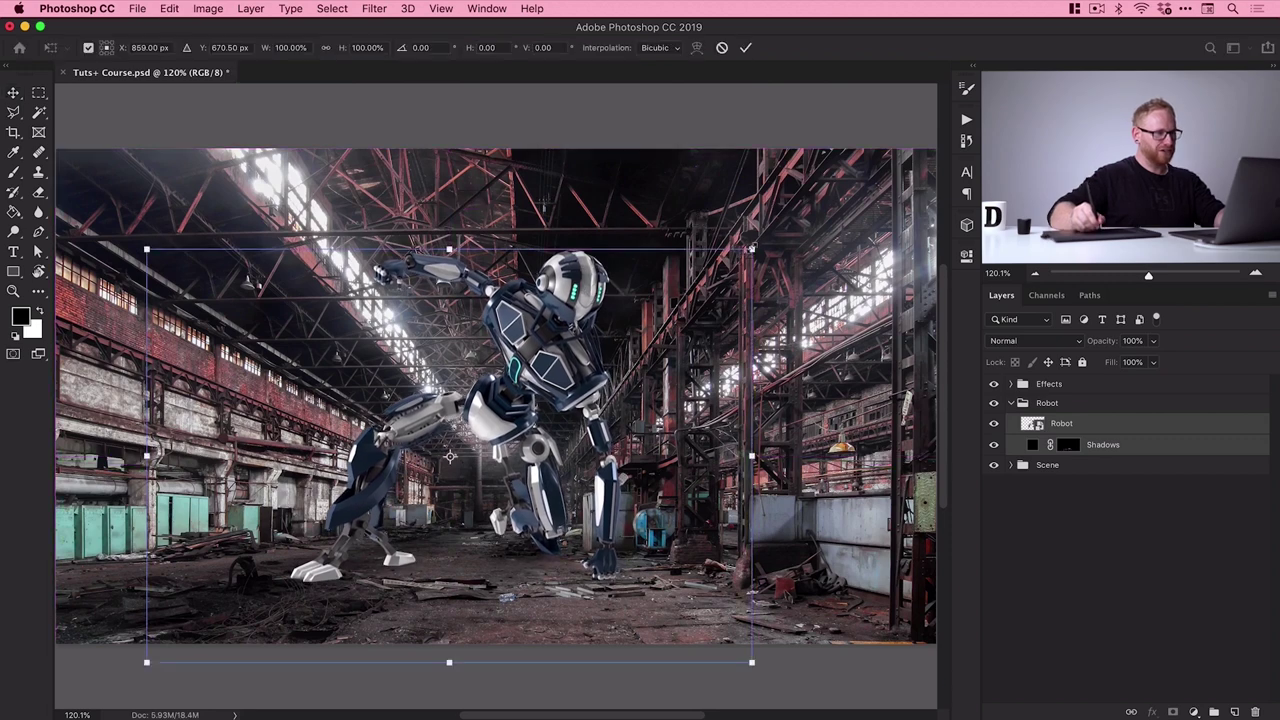
left_click_drag(751, 248, 774, 234)
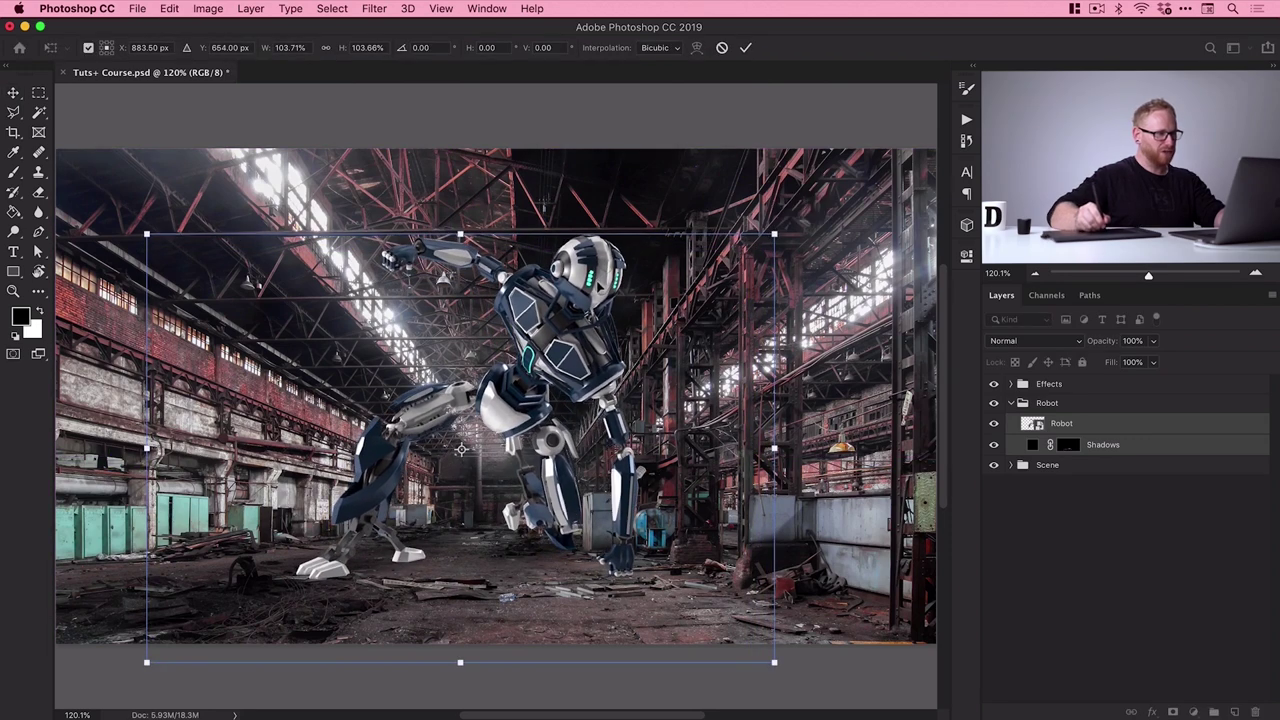
key("Return")
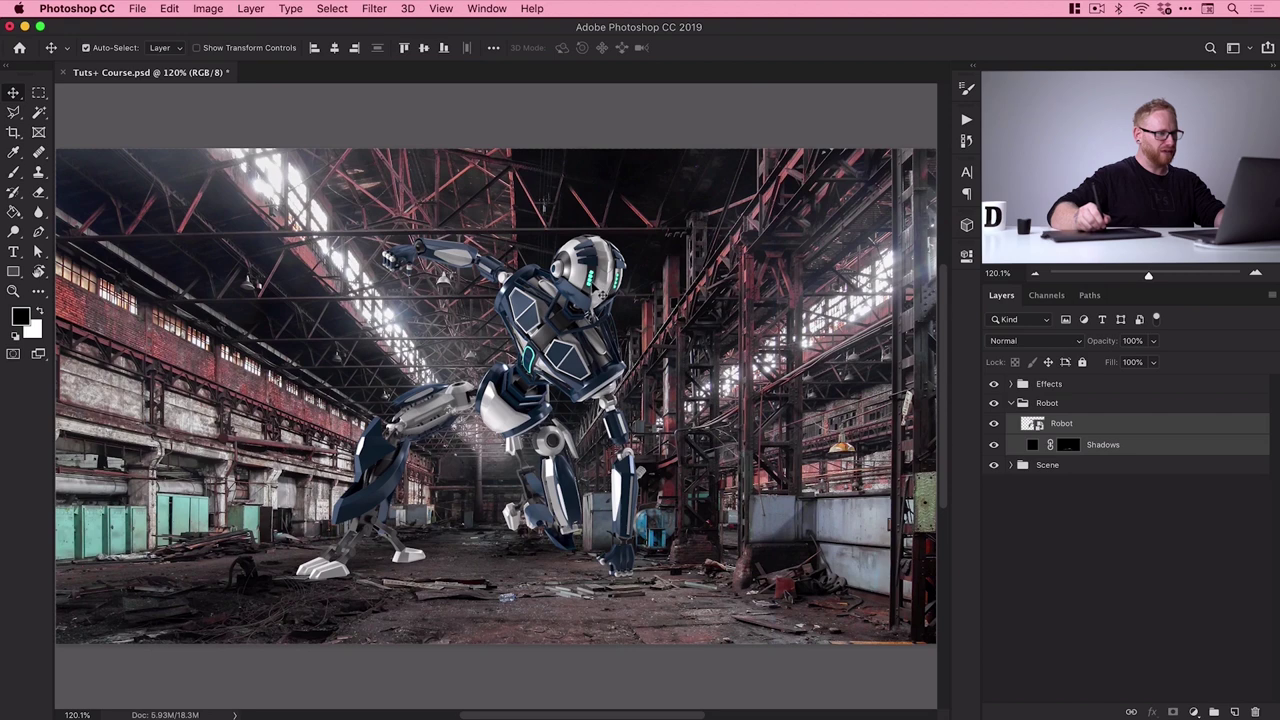
left_click_drag(623, 243, 586, 264)
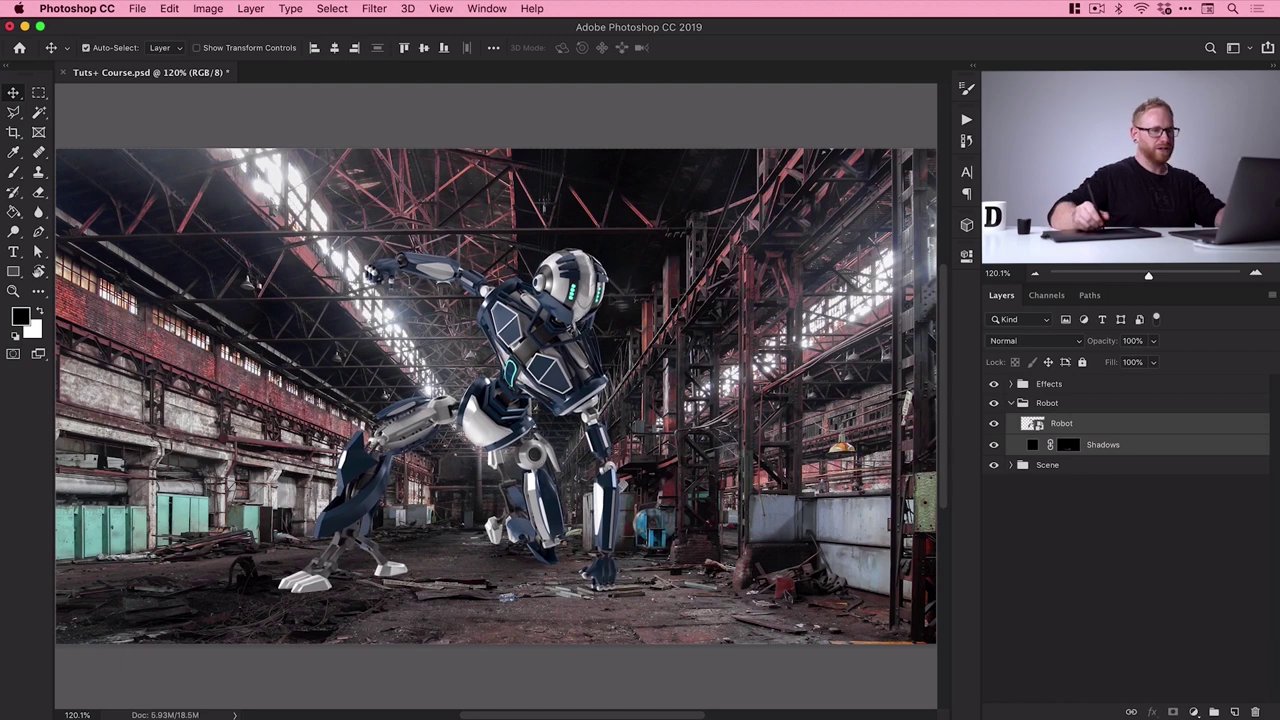
Add a Hue/Saturation adjustment layer above the Robot layer with saturation at -98, and clip it to the Robot layer
left_click(1072, 445, "super")
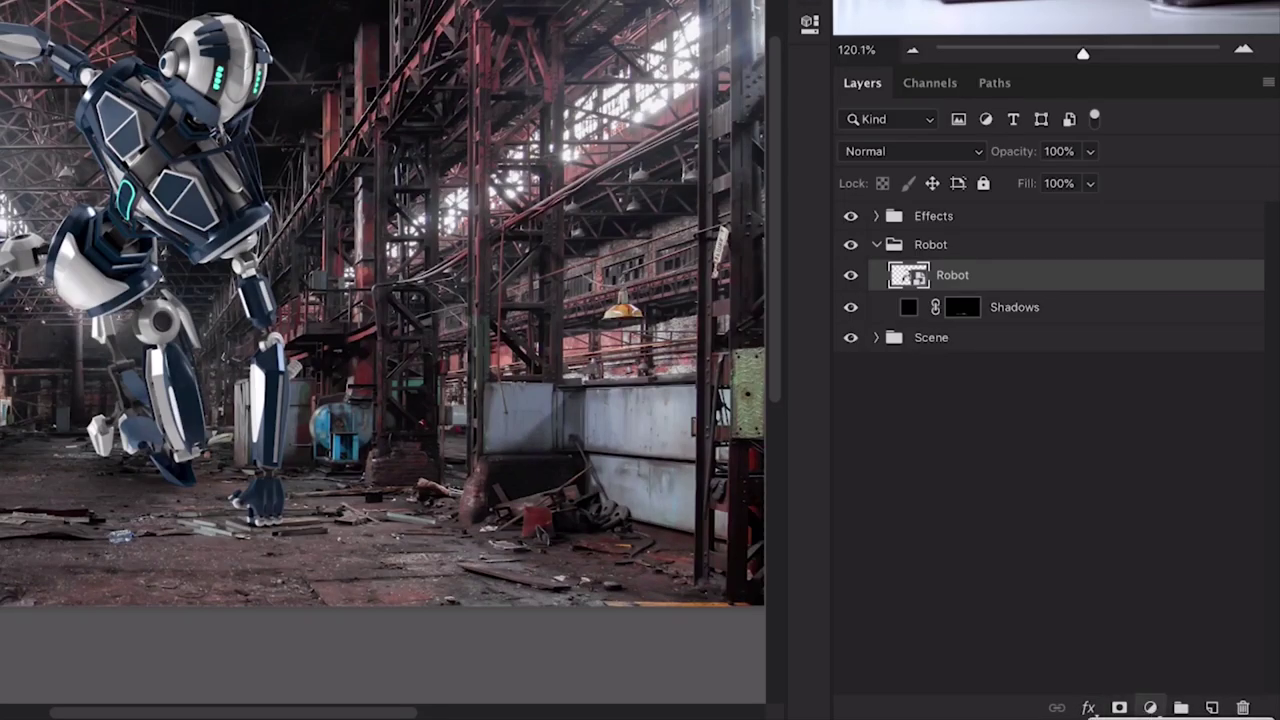
left_click(1150, 708)
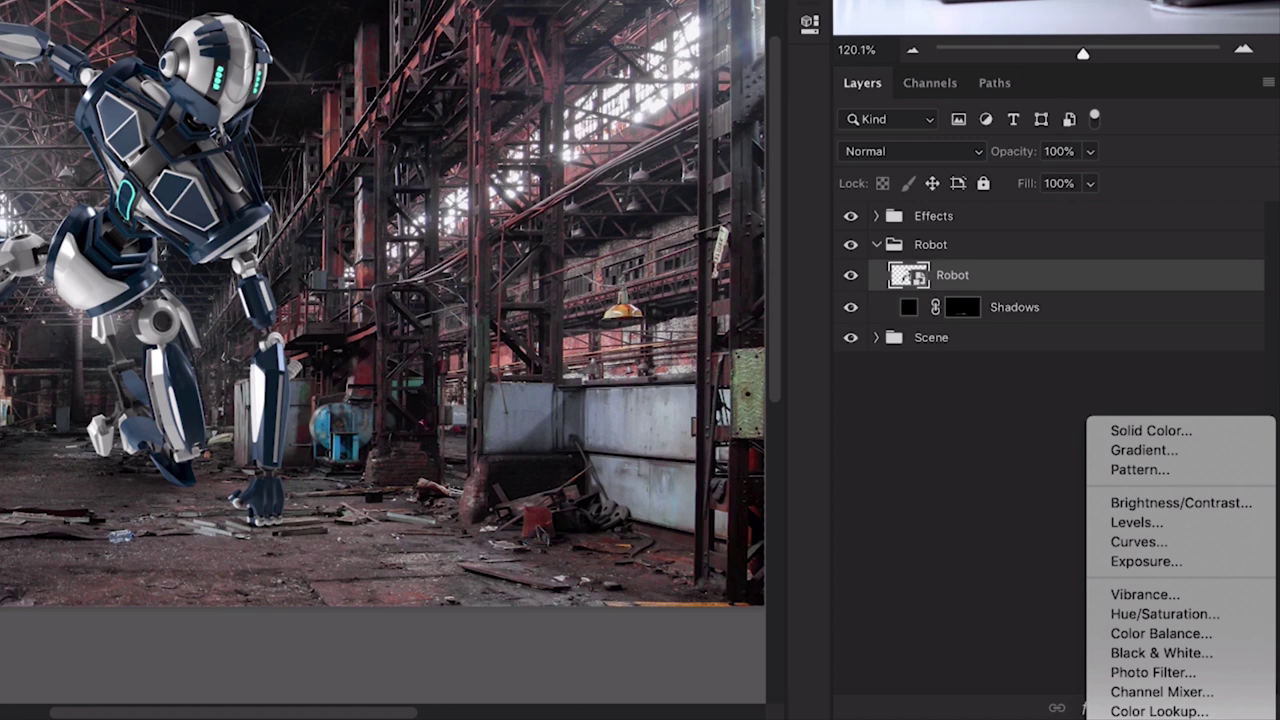
left_click(1165, 614)
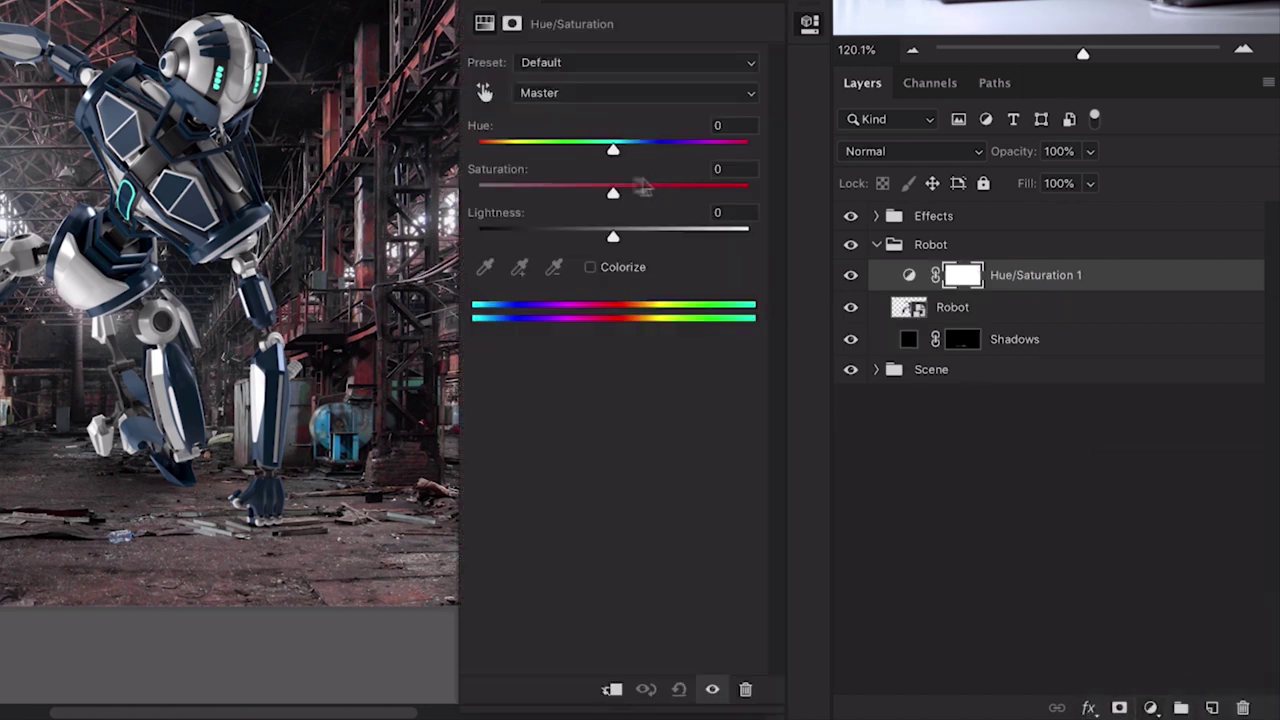
left_click_drag(603, 188, 484, 194)
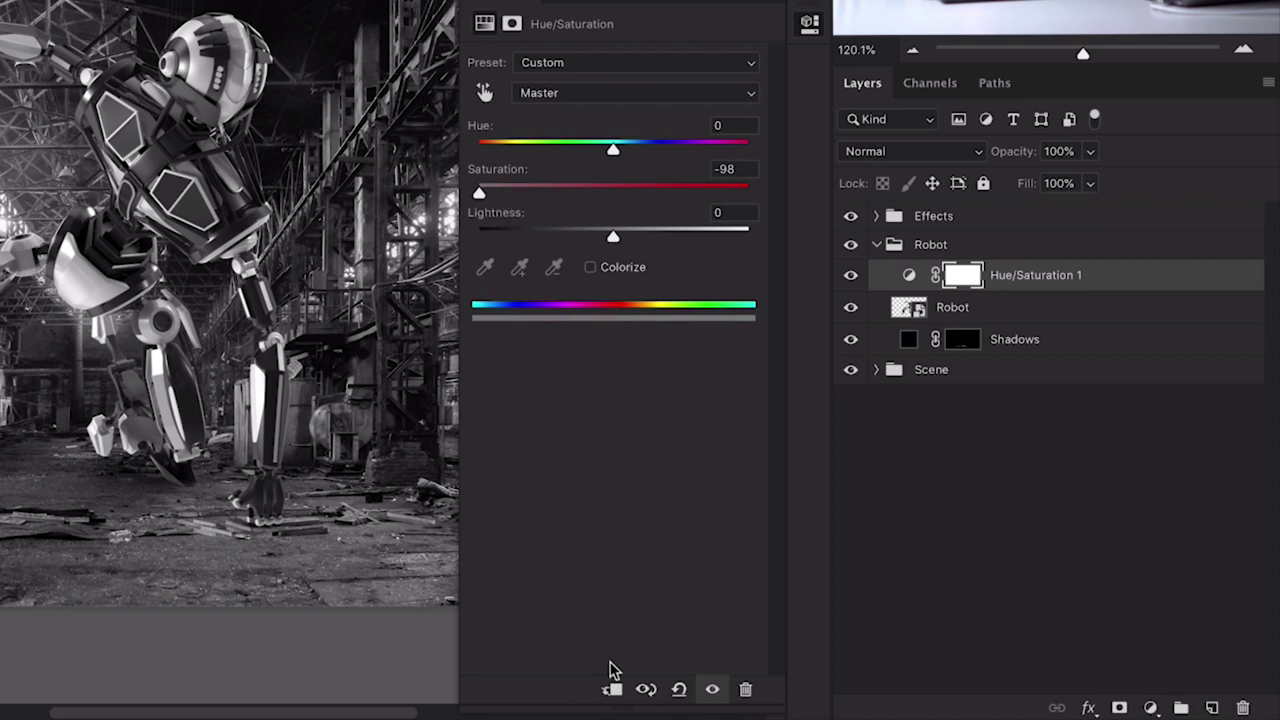
left_click(611, 692)
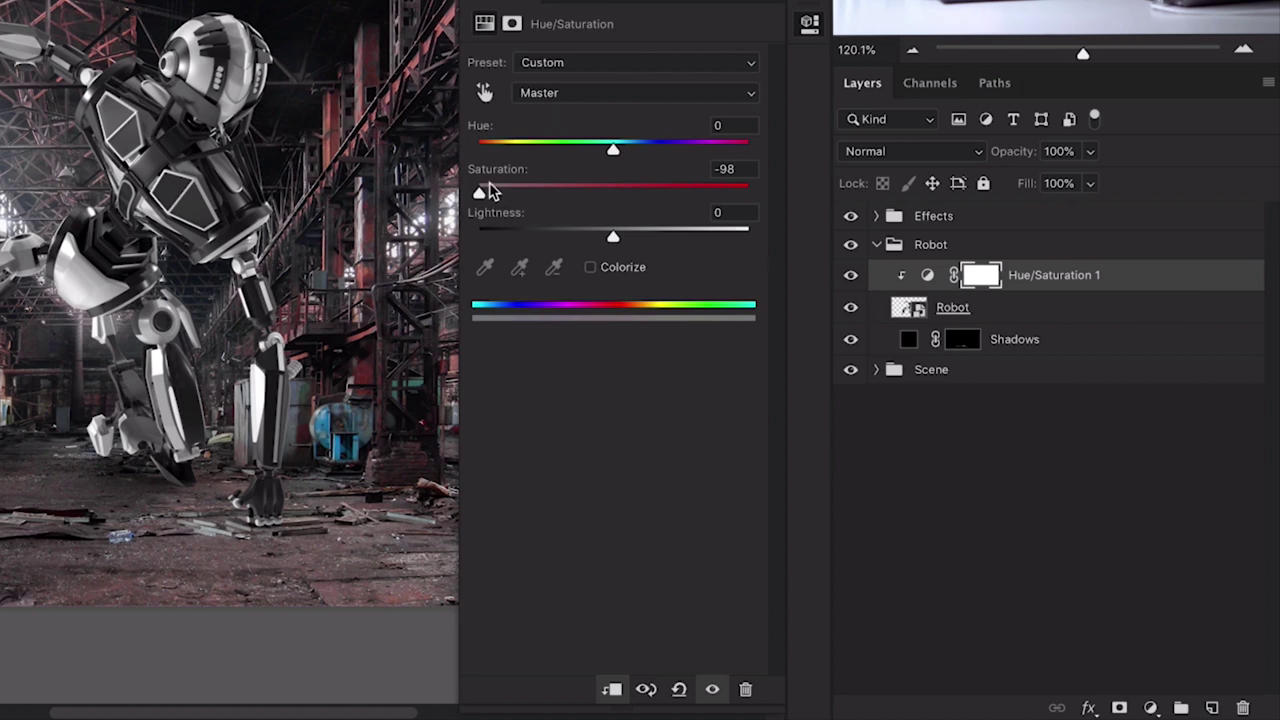
Set the clipped Hue/Saturation adjustment's saturation to -51, comparing the robot with the adjustment hidden and shown along the way
left_click_drag(480, 192, 561, 188)
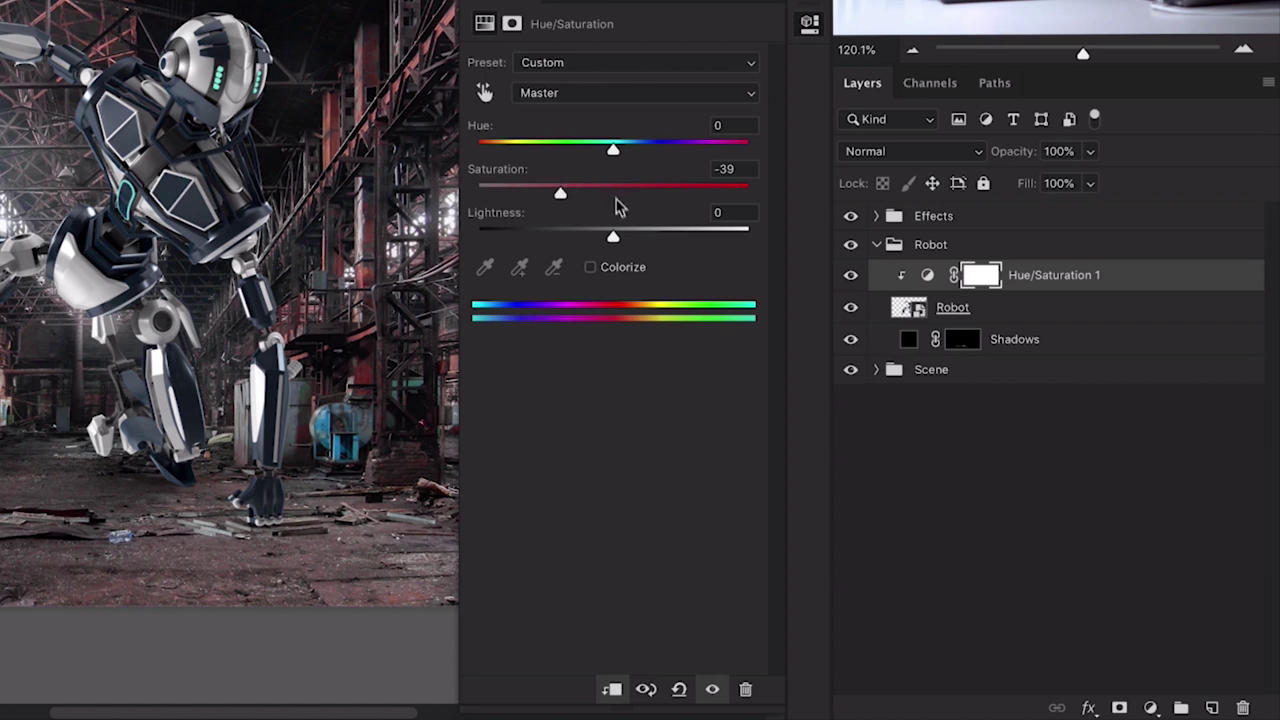
left_click(712, 692)
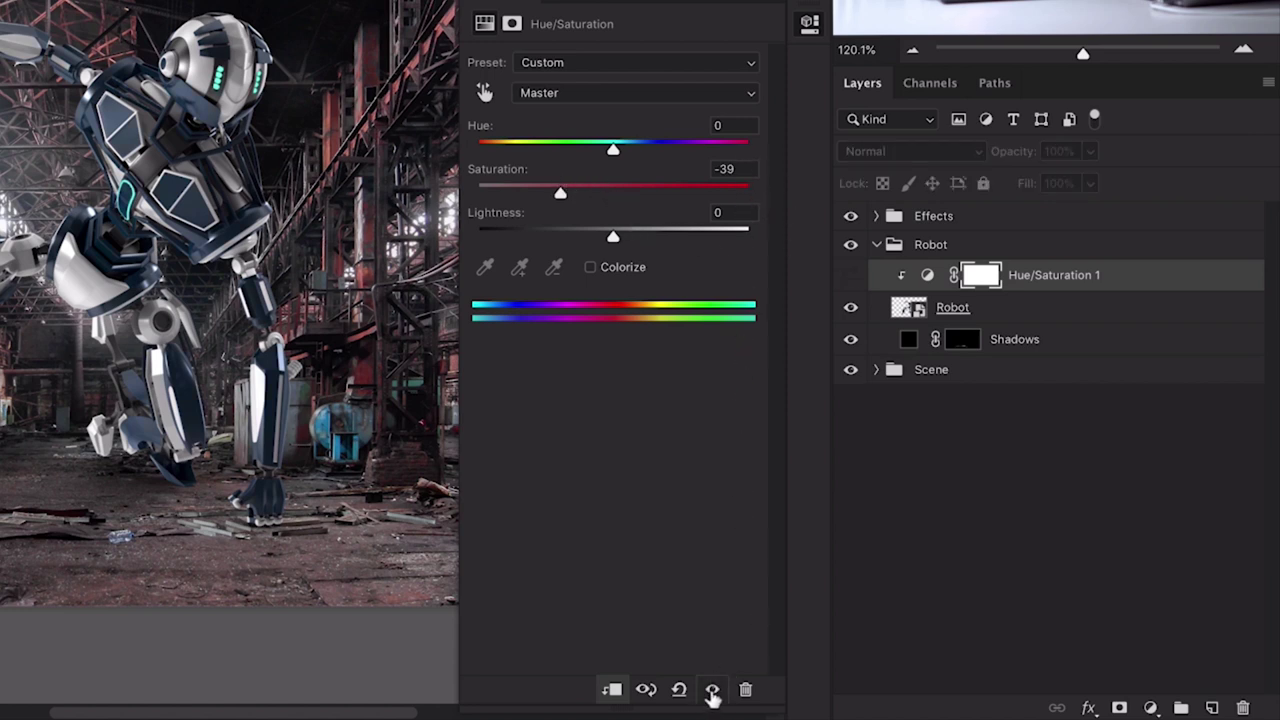
left_click(712, 692)
left_click(712, 692)
left_click(712, 692)
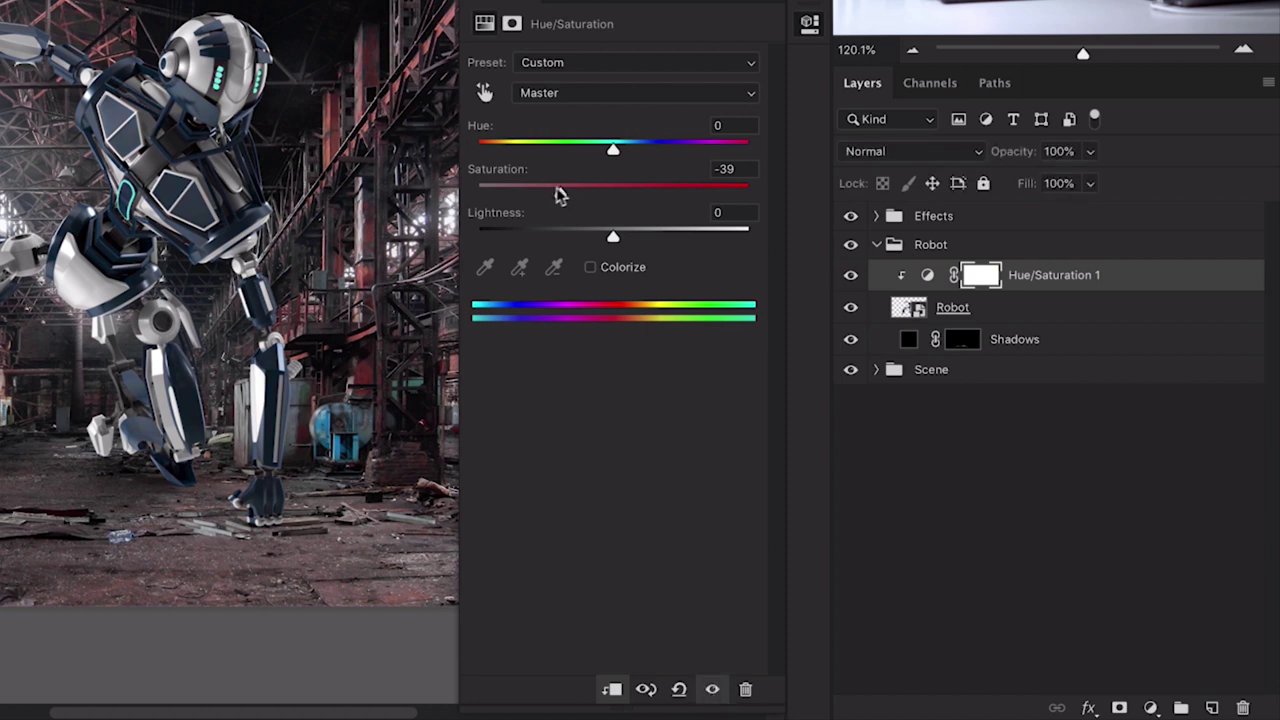
left_click_drag(557, 194, 542, 194)
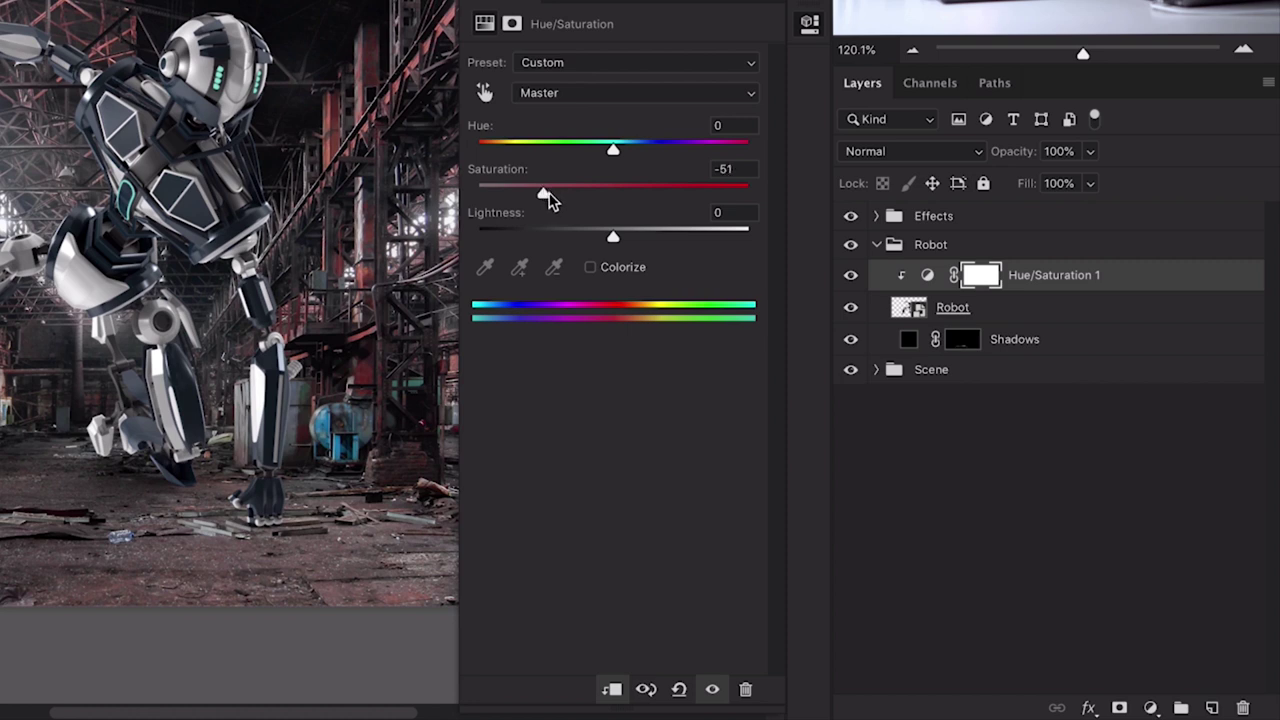
Add a Levels adjustment layer above Hue/Saturation 1, clip it to the Robot layer, and set its midtone input to 0.64
left_click(810, 24)
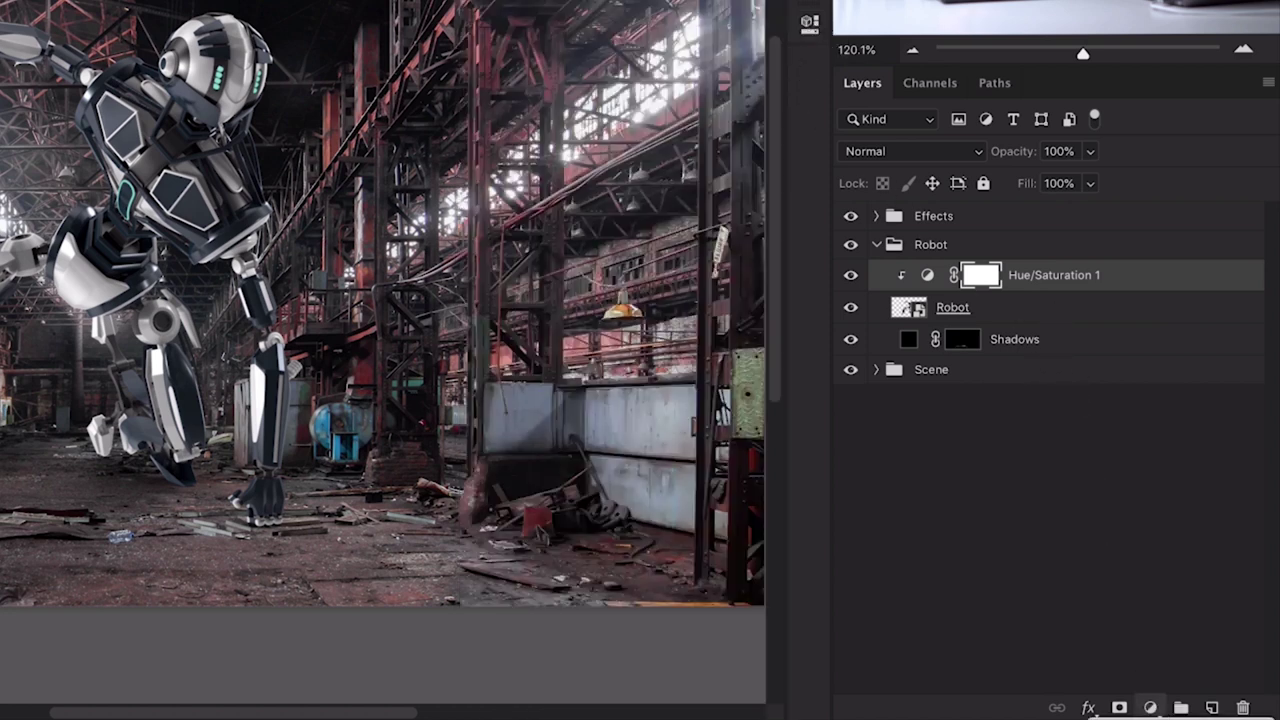
left_click(1150, 708)
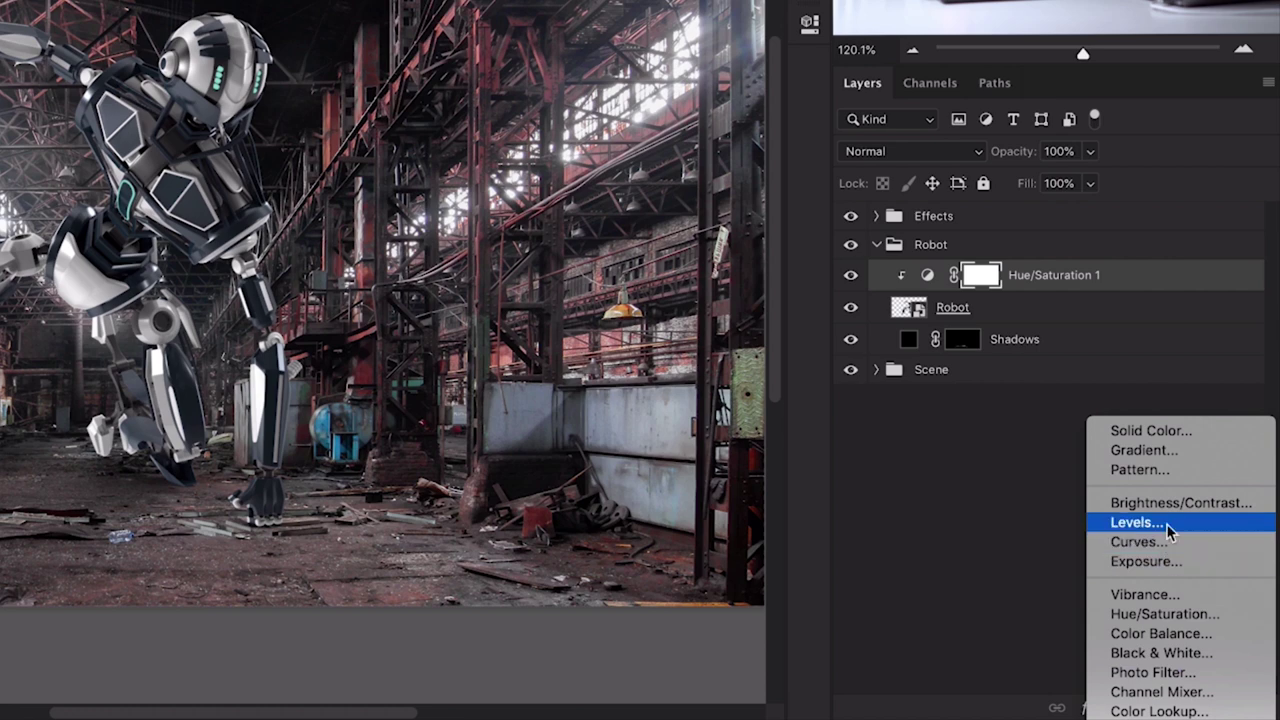
left_click(1136, 522)
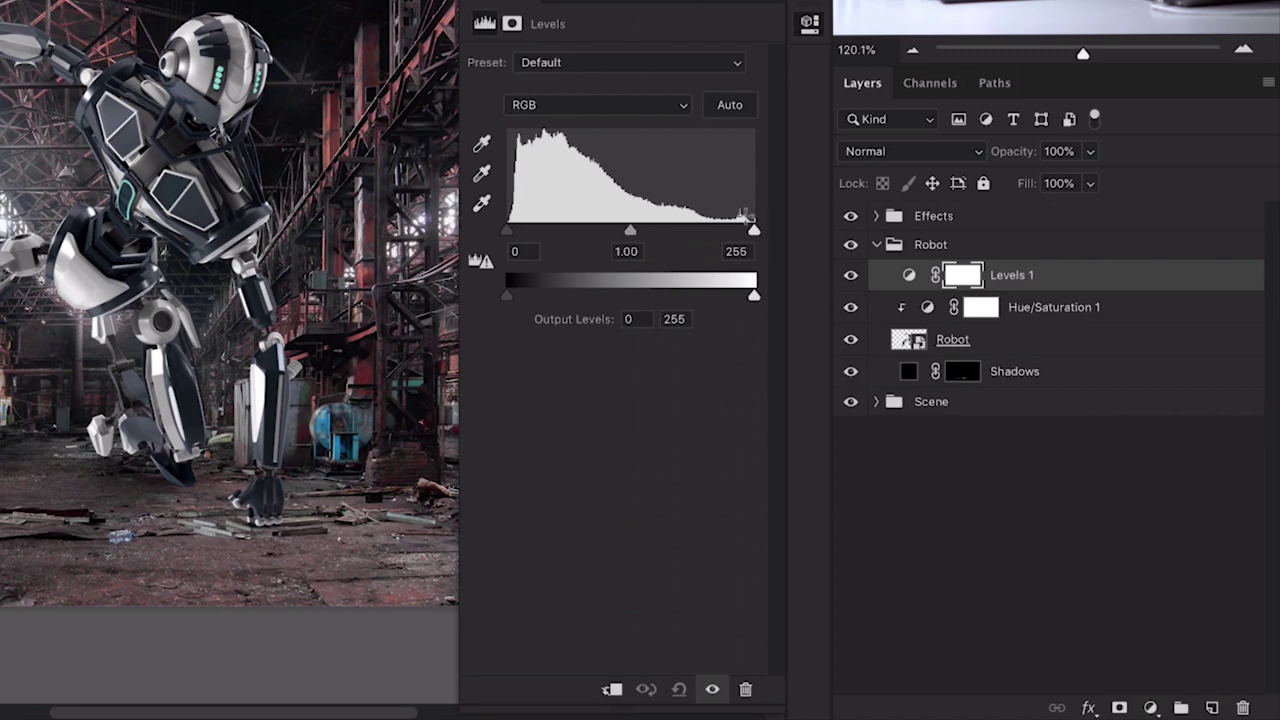
mouse_move(632, 232)
left_mouse_down()
mouse_move(660, 234)
mouse_move(611, 238)
mouse_move(666, 231)
mouse_move(648, 233)
left_mouse_up()
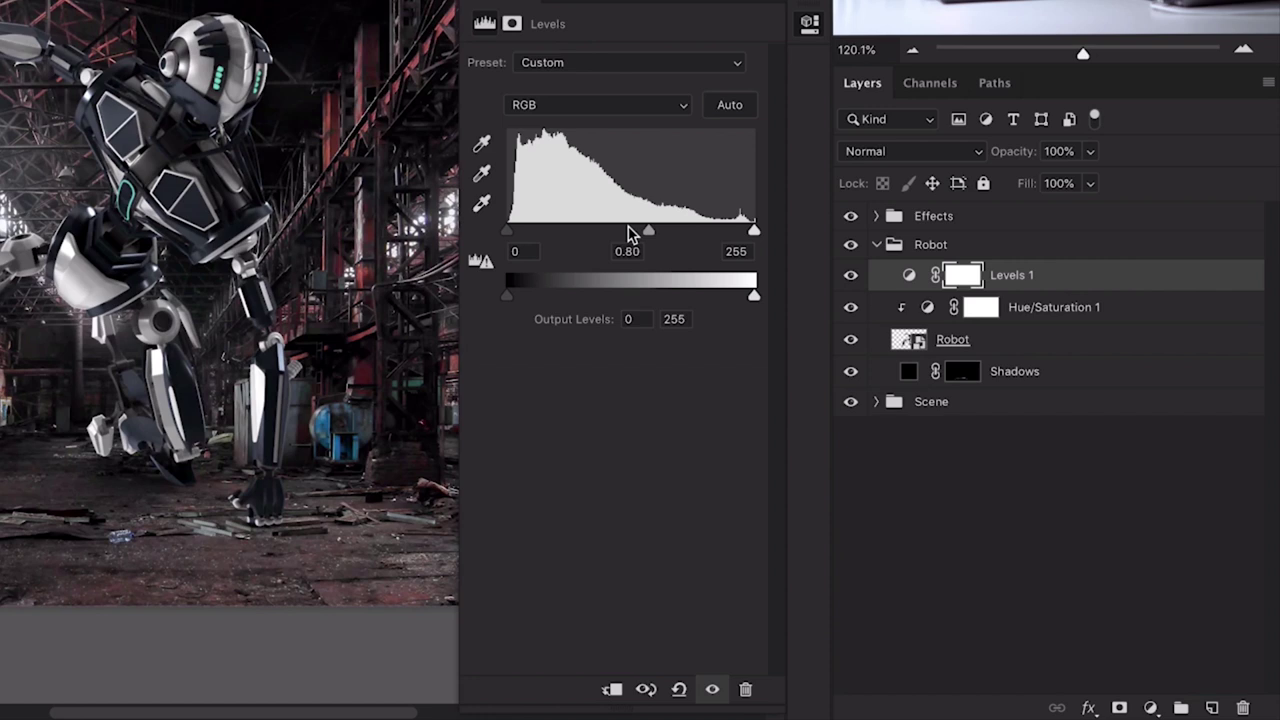
left_click(612, 690)
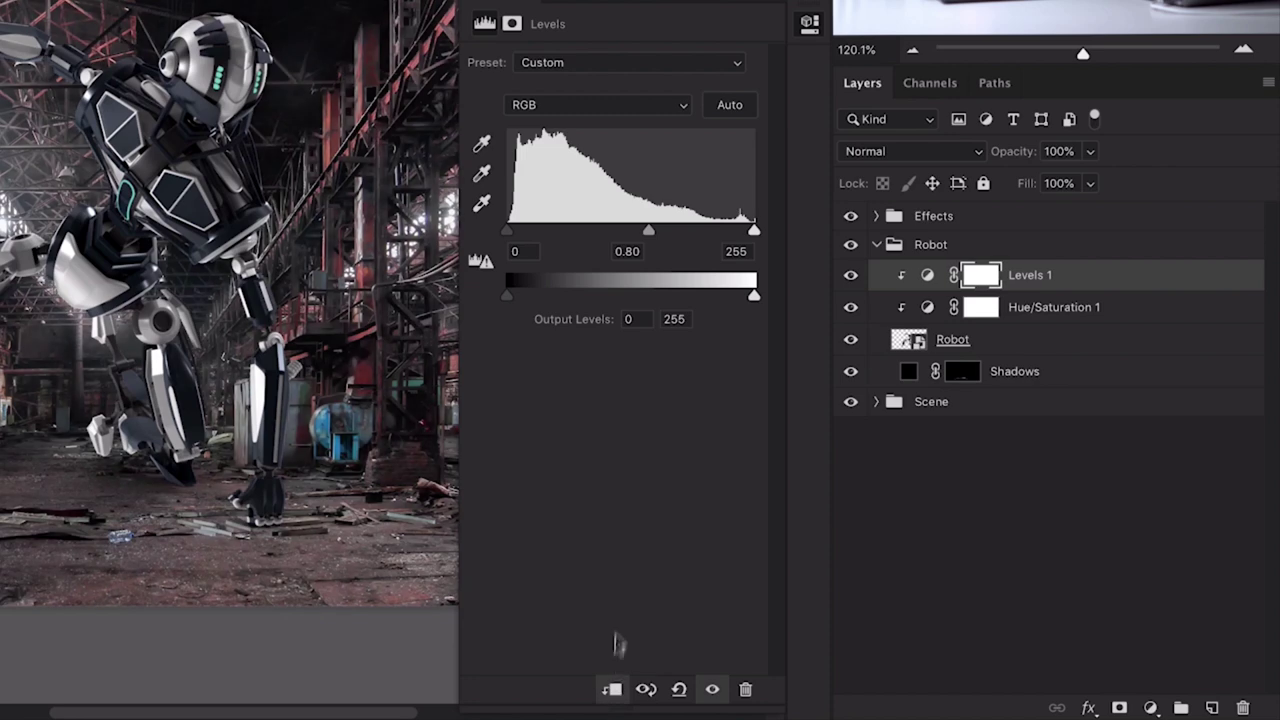
mouse_move(651, 234)
left_mouse_down()
mouse_move(680, 234)
mouse_move(594, 240)
mouse_move(665, 236)
left_mouse_up()
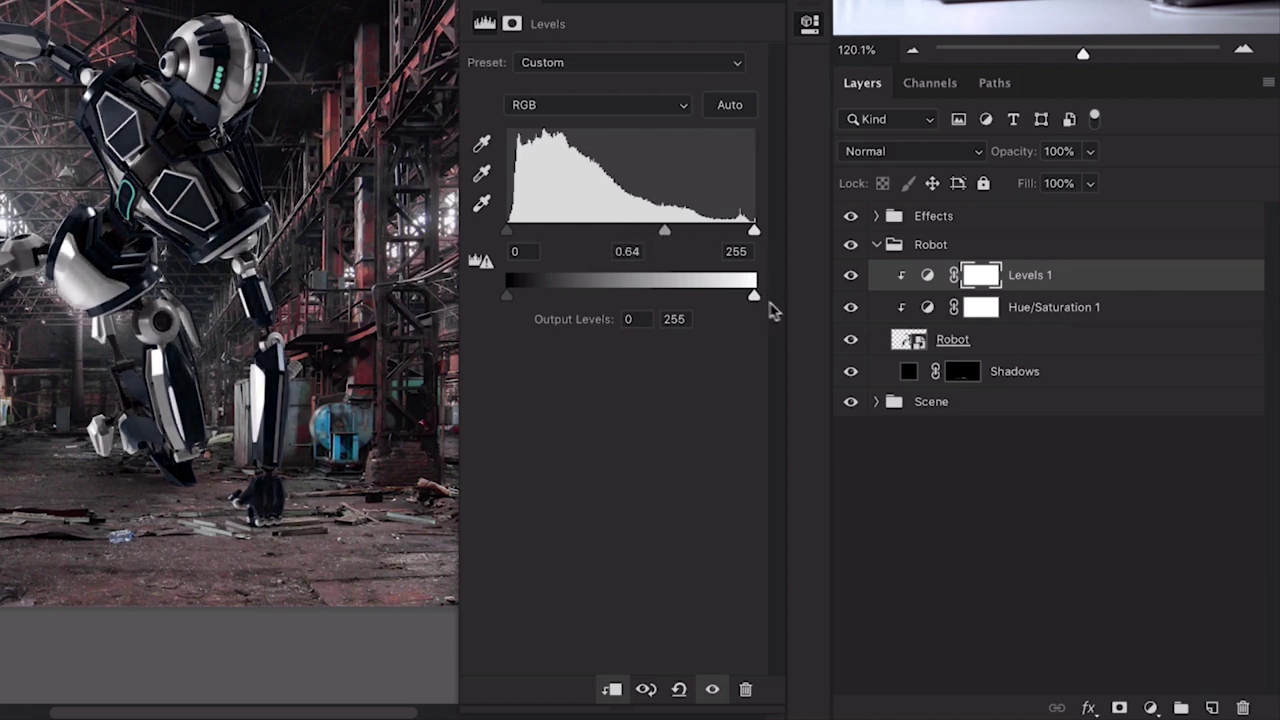
Lower the clipped Levels adjustment's white output level to 185 and compare the robot with the adjustment hidden and shown
left_click_drag(754, 297, 692, 305)
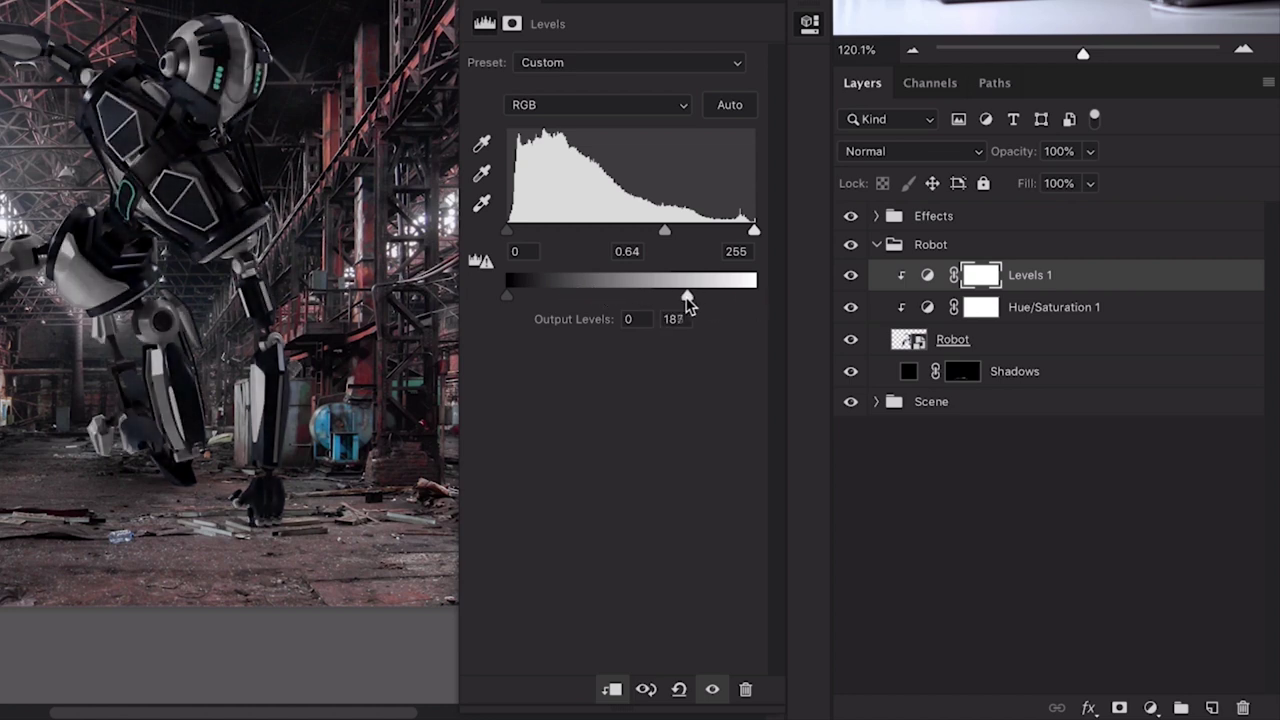
left_click(712, 689)
left_click(714, 695)
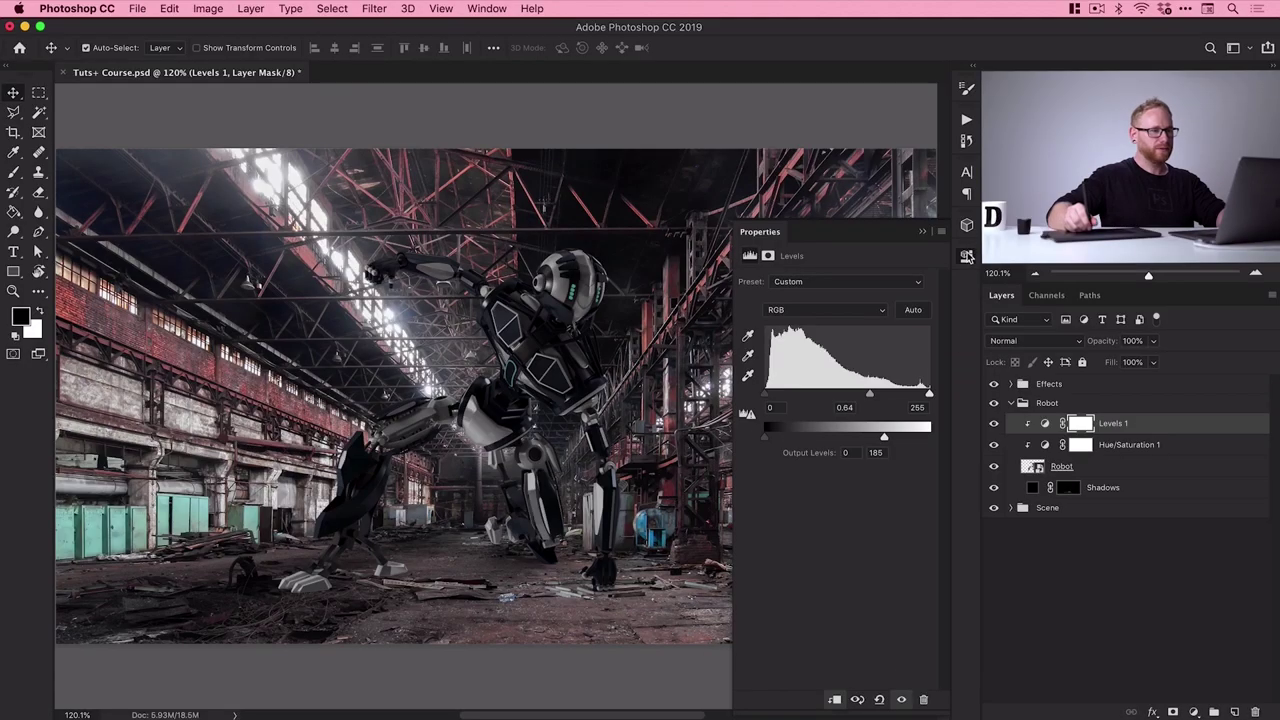
left_click(809, 20)
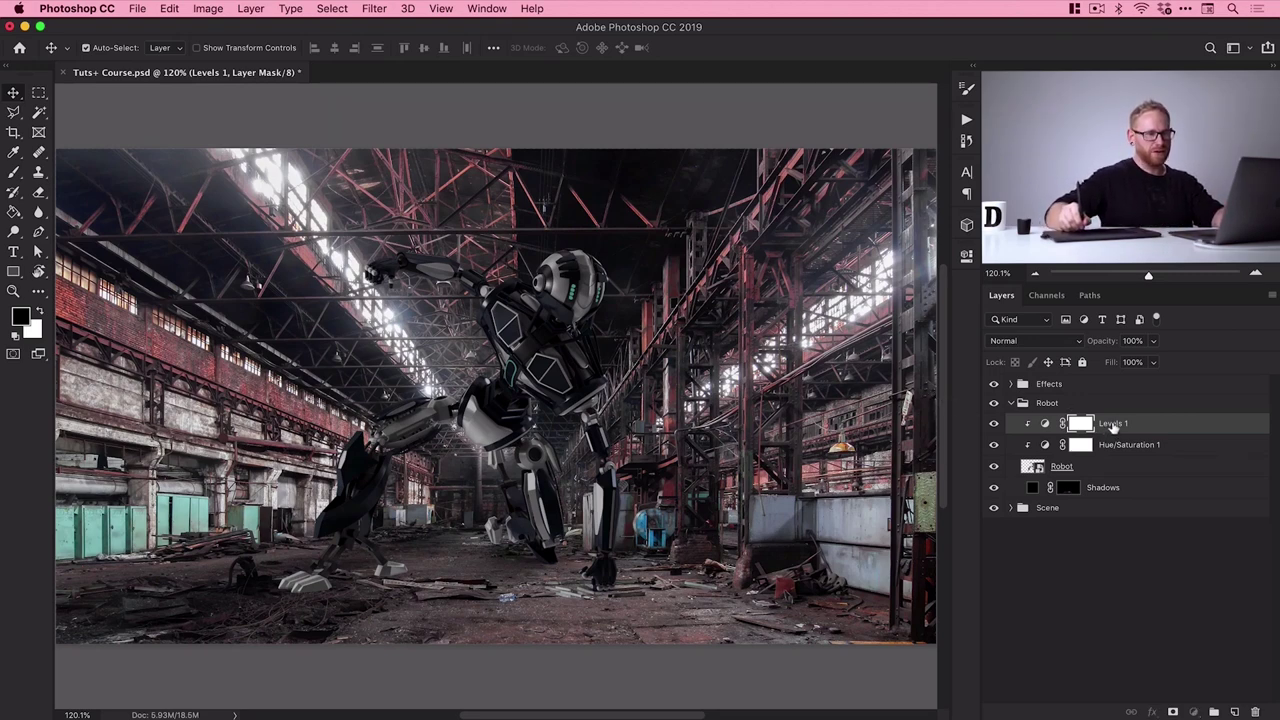
Rename the clipped Levels 1 adjustment layer as Levels Darken
double_click(1112, 424)
left_click(1128, 424)
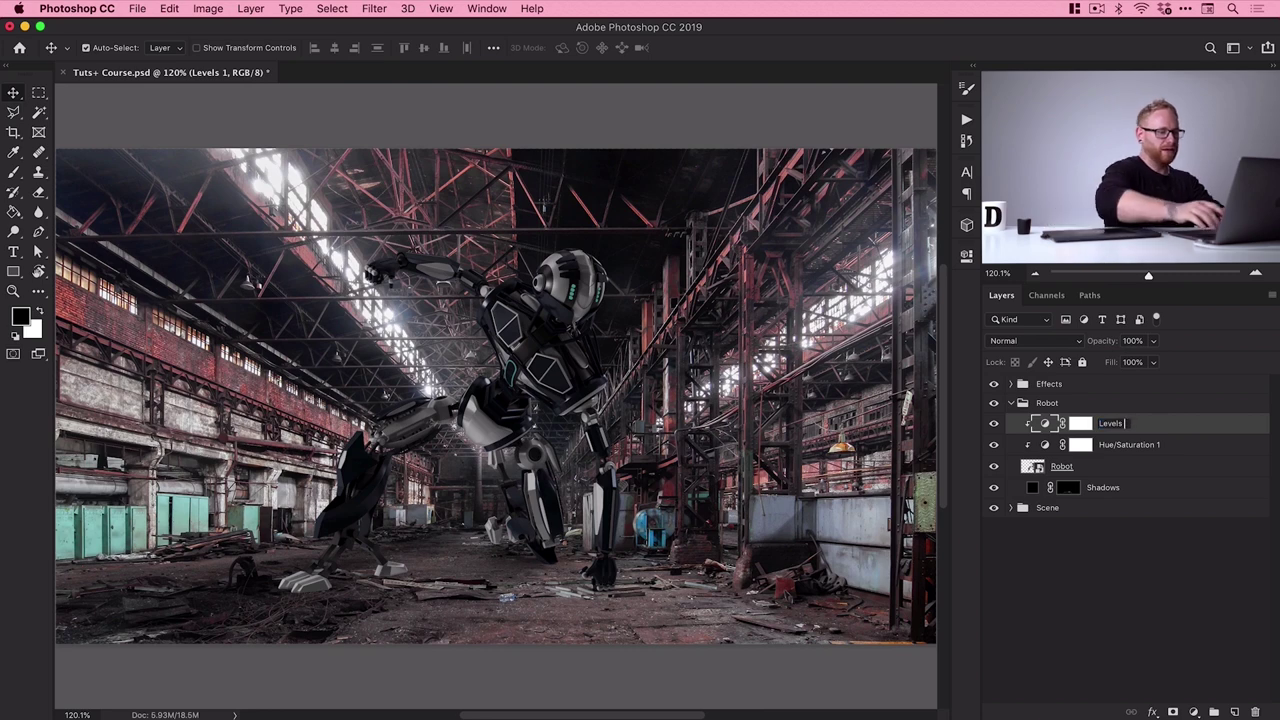
key("BackSpace")
key("BackSpace")
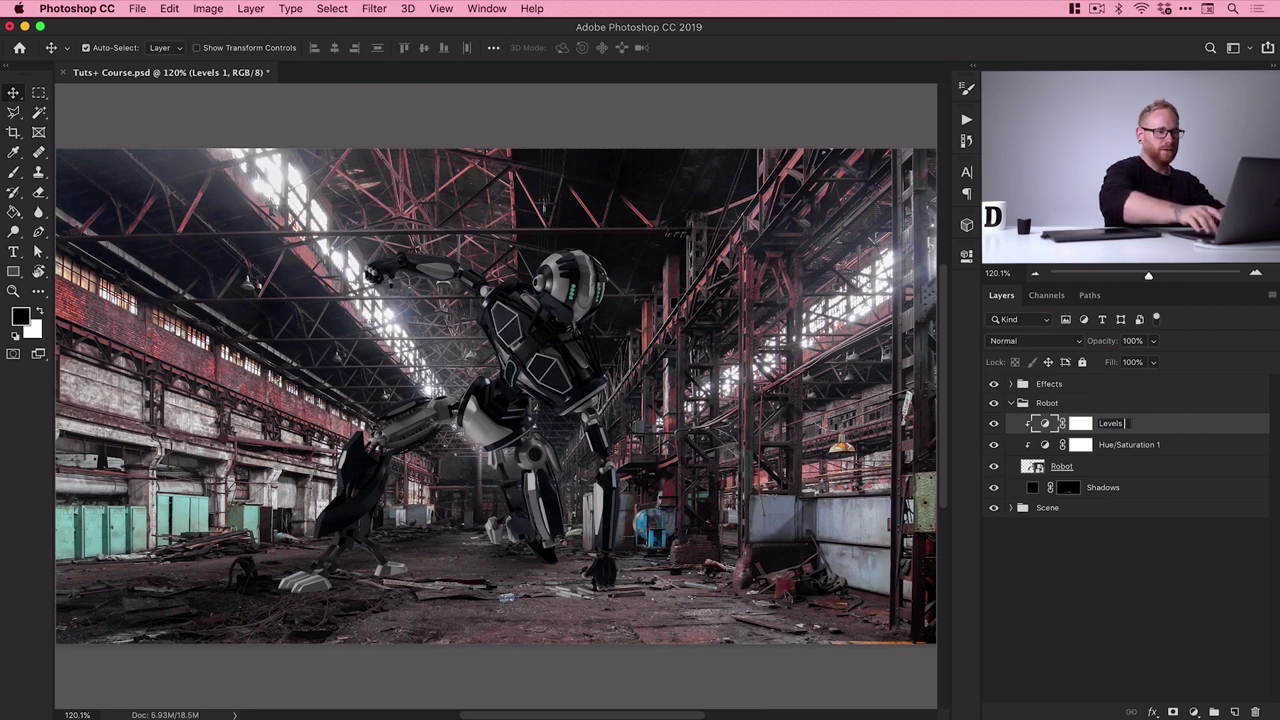
type("Darken")
key("Return")
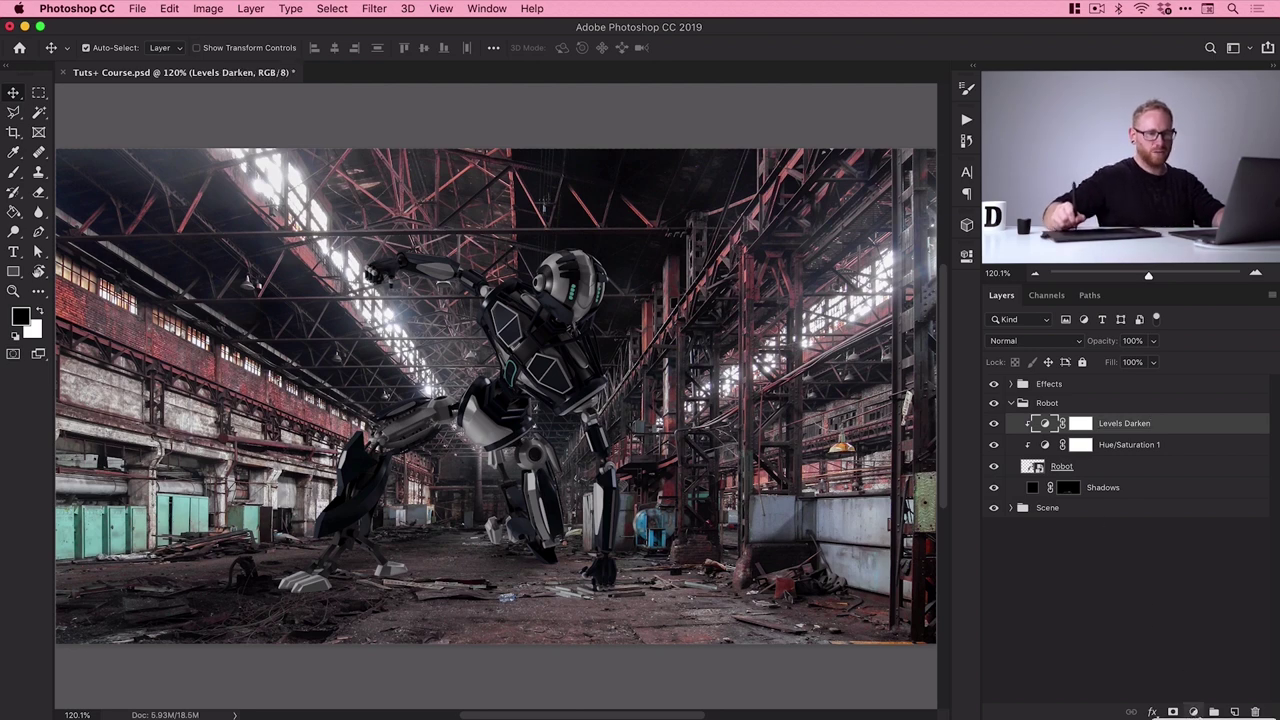
Add a second Levels adjustment layer above Levels Darken, clip it to the robot, and set its white input level to 192
left_click(1193, 712)
left_click(1183, 660)
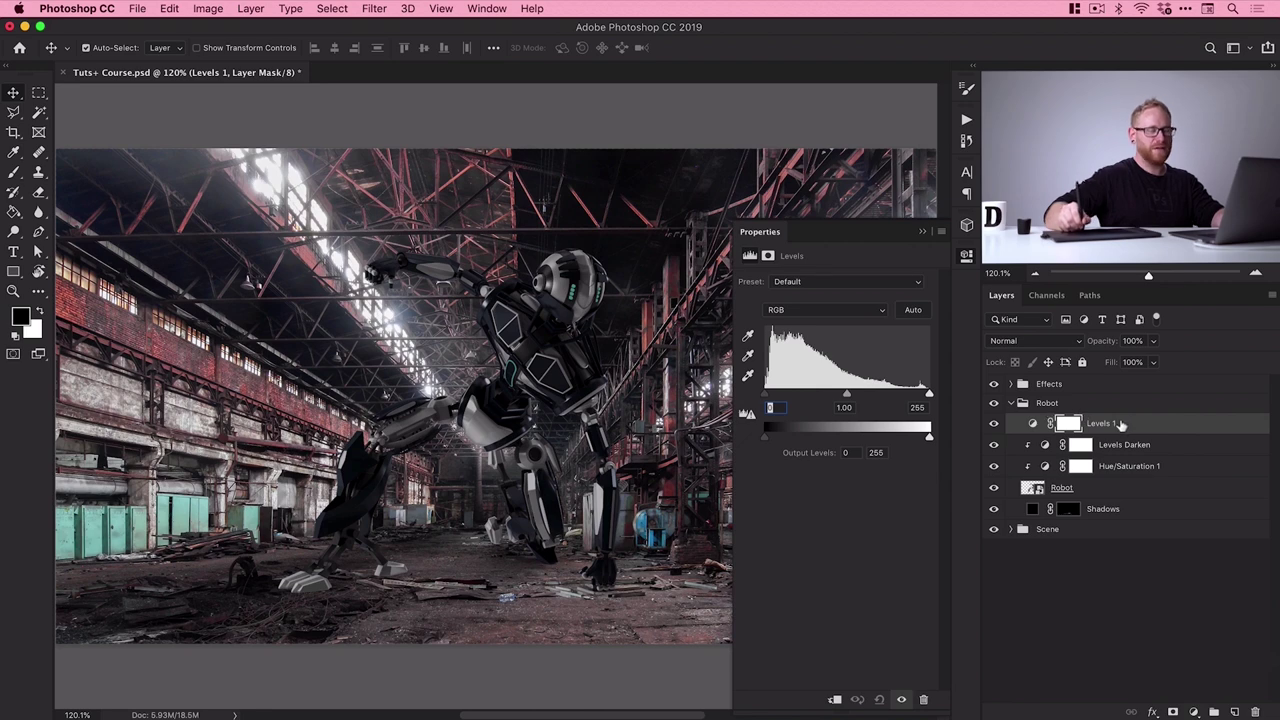
right_click(1117, 425)
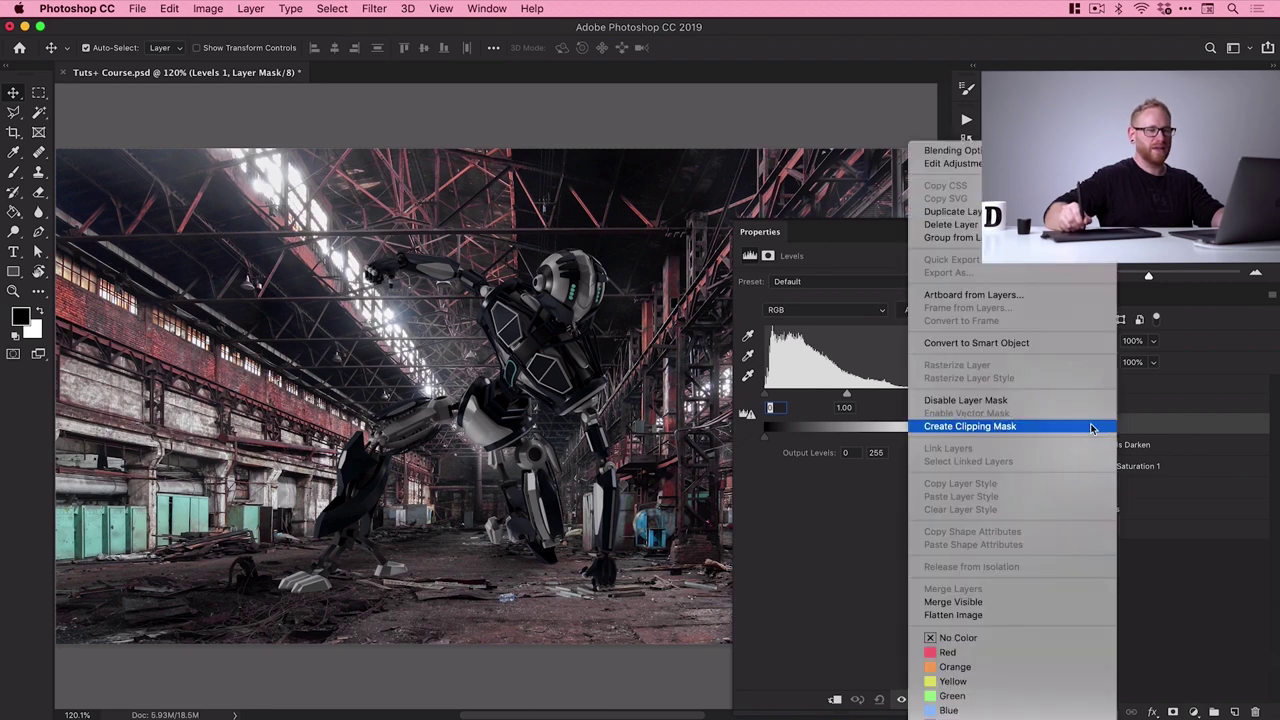
left_click(1089, 424)
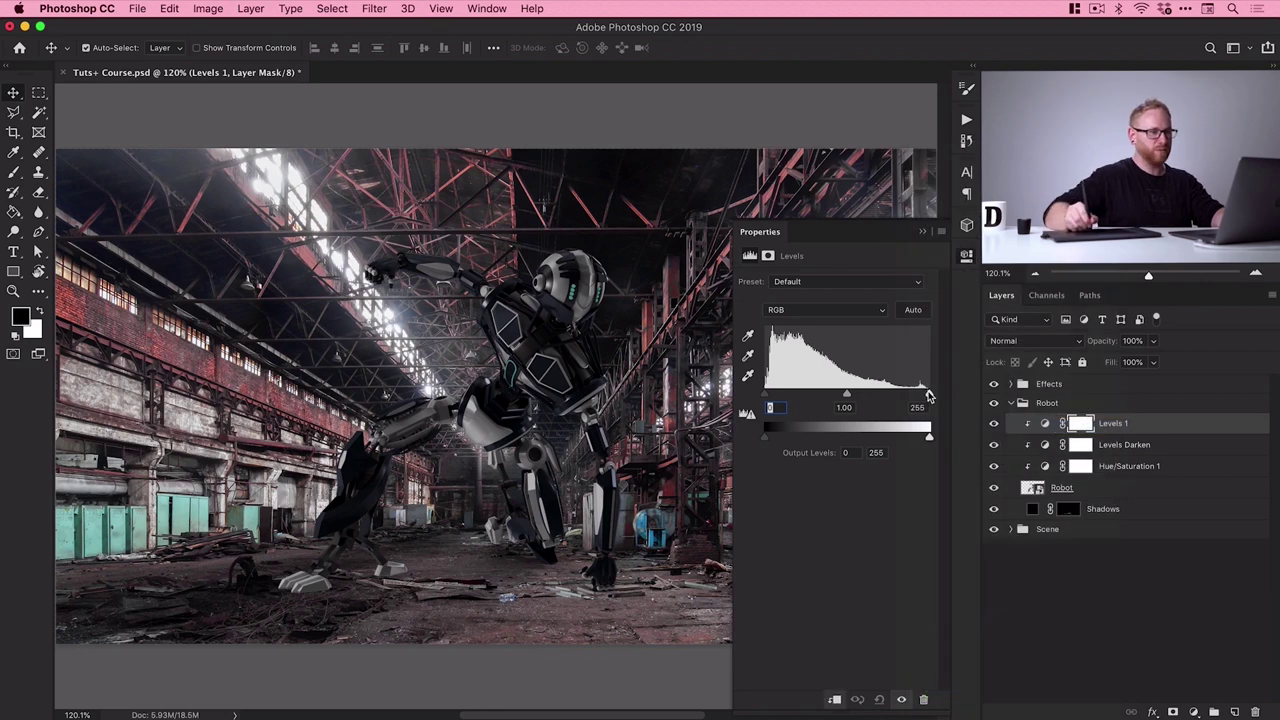
left_click_drag(926, 395, 826, 398)
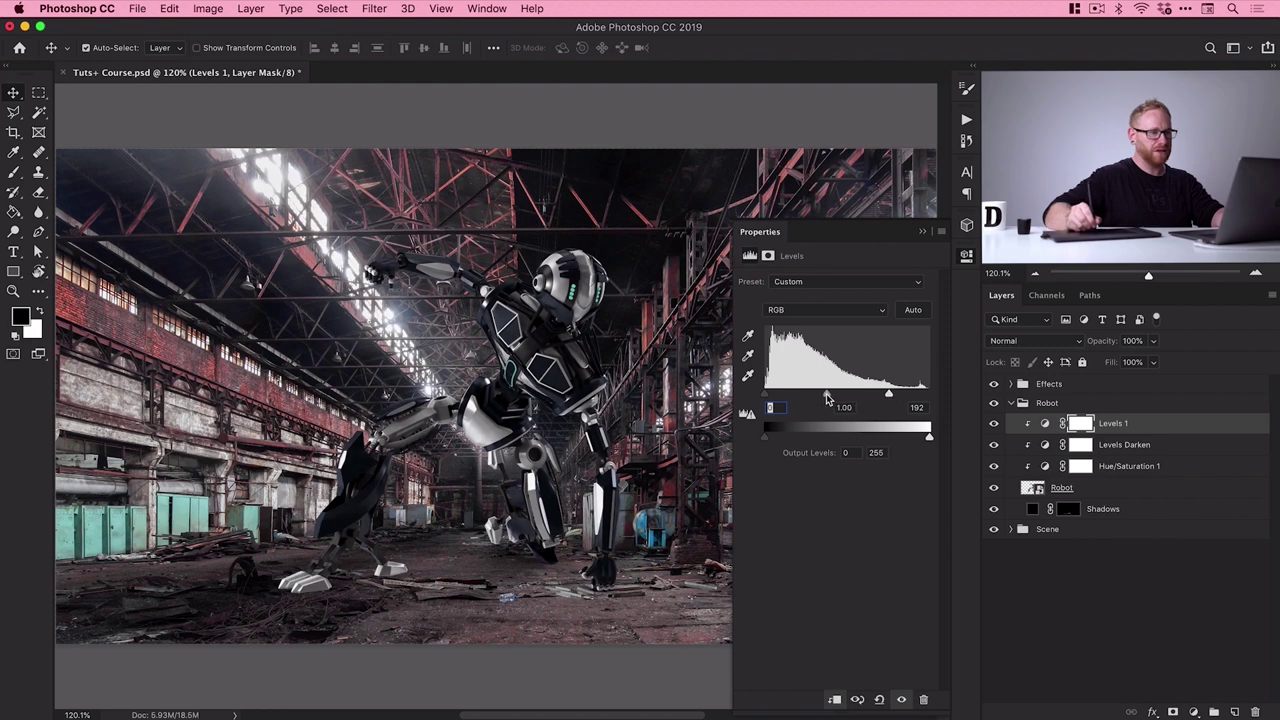
left_click(966, 257)
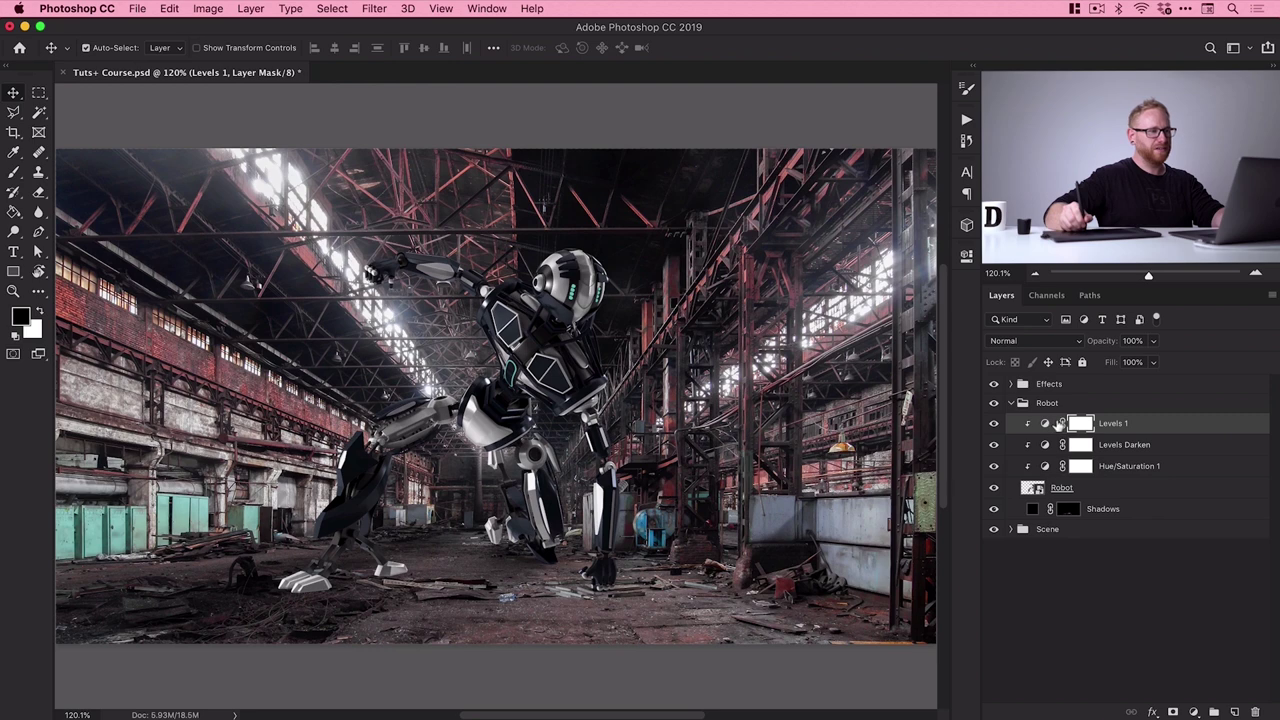
Compare the robot with the brightening Levels 1 layer hidden and shown, and invert that layer's mask to black
left_click(993, 423)
left_click(993, 423)
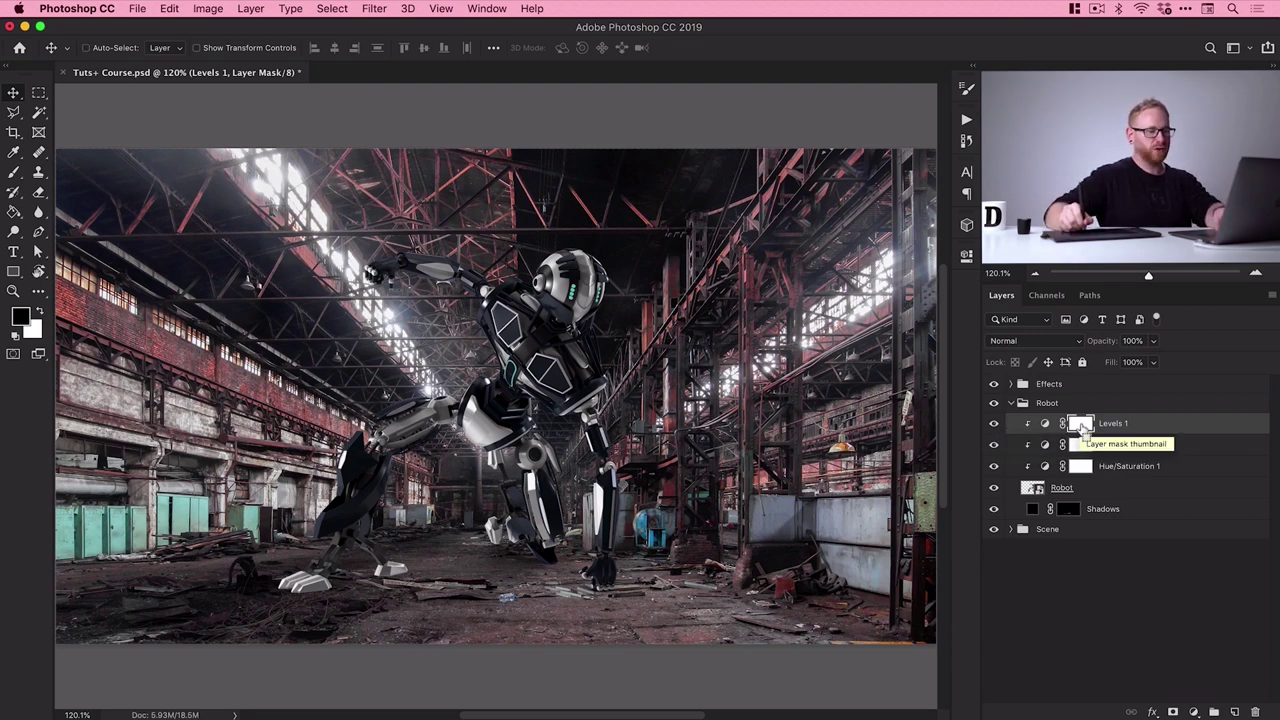
key("super+i")
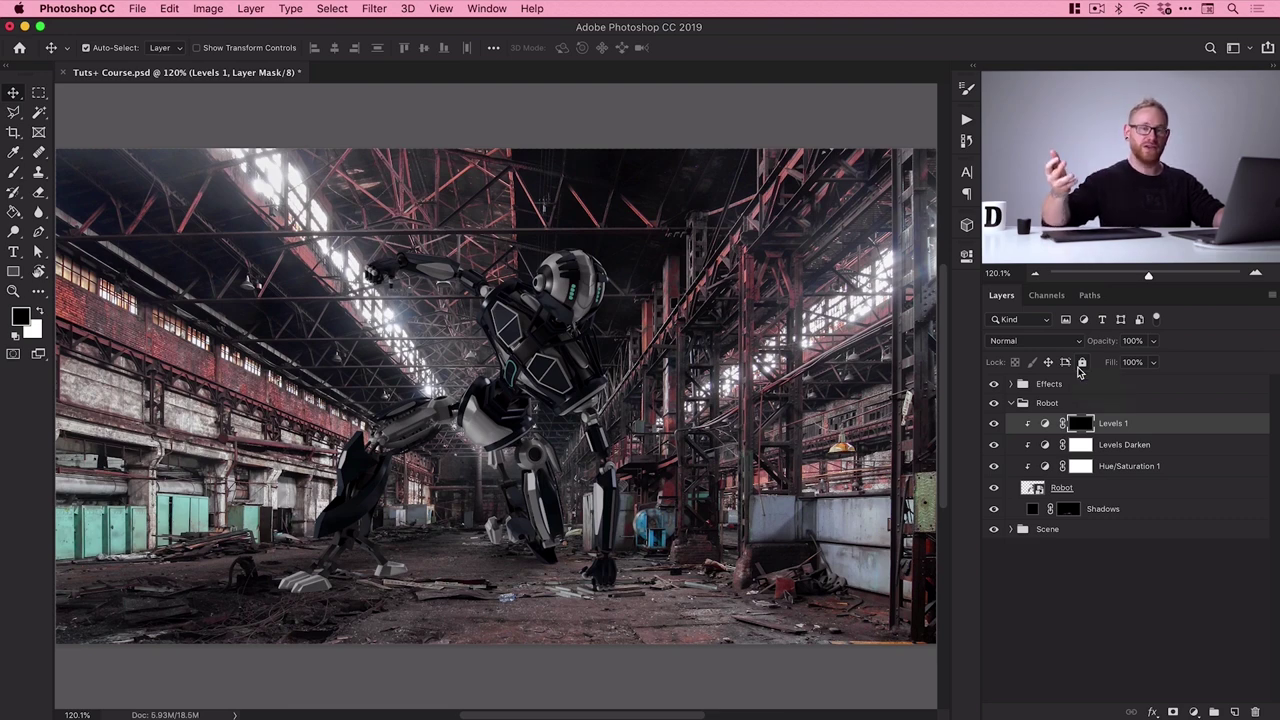
Rename the black-masked Levels 1 adjustment layer as Levels Highlights
double_click(1114, 423)
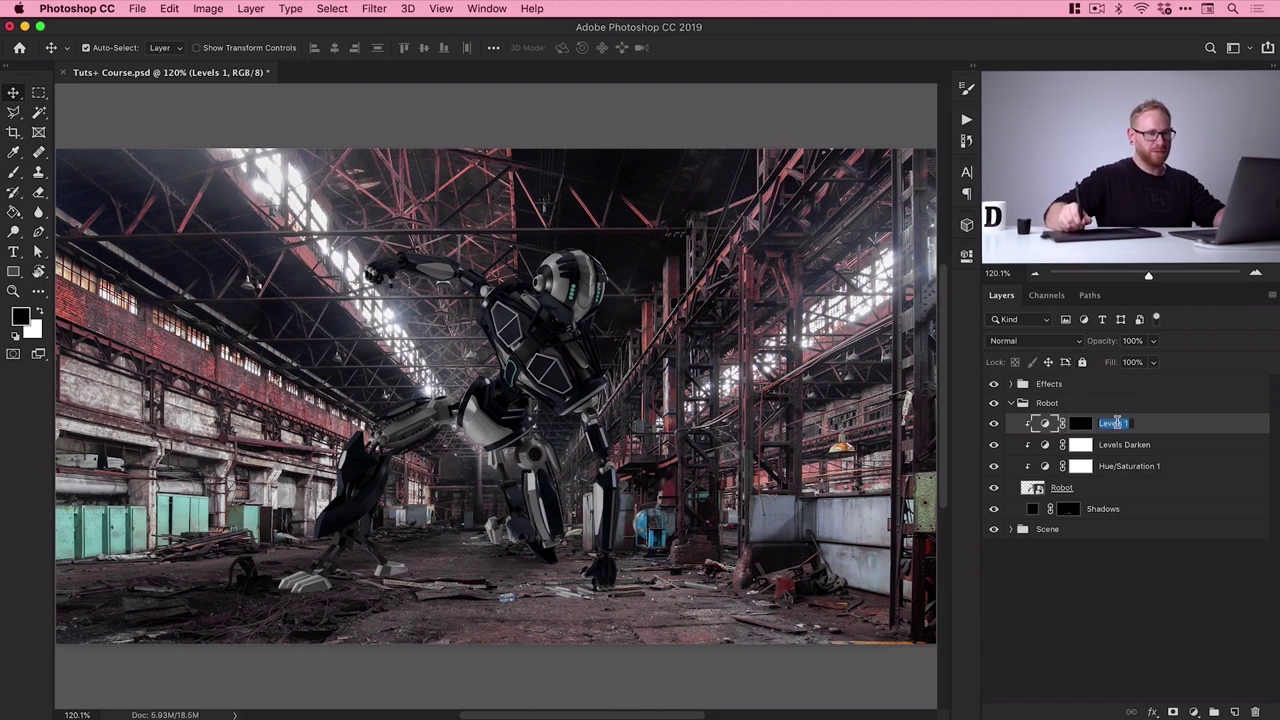
key("Right")
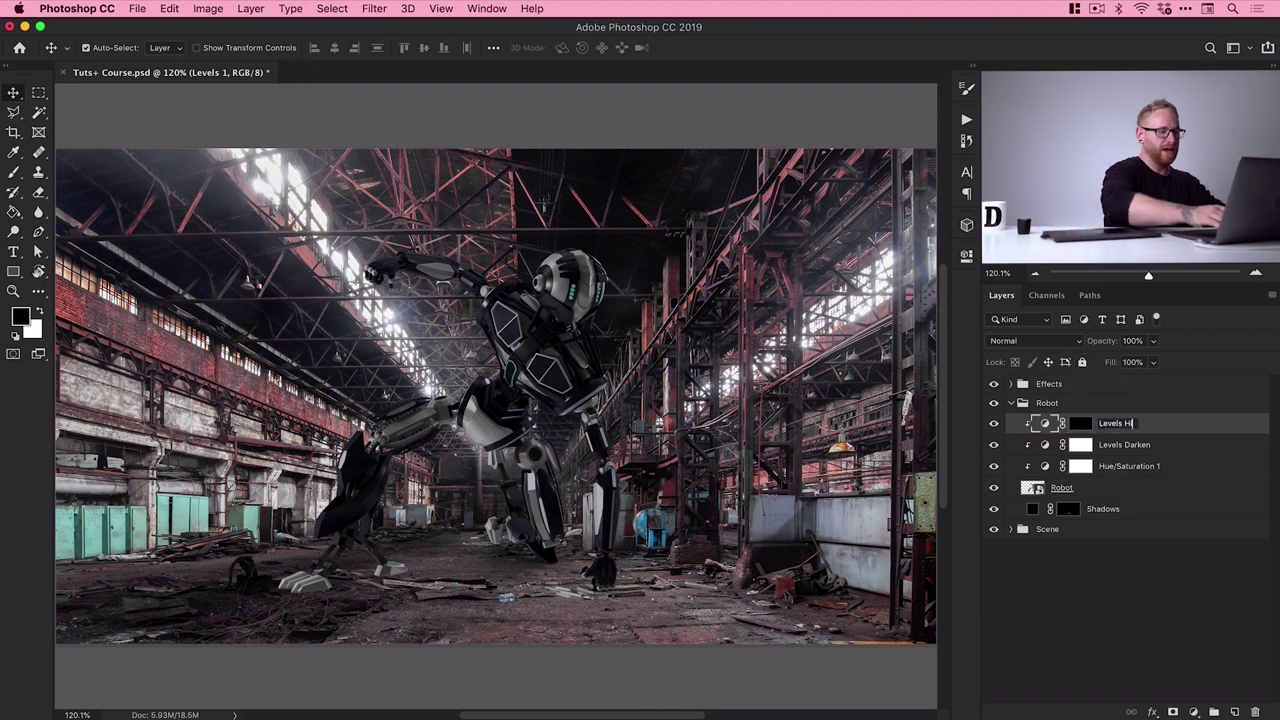
type("Highlights")
key("Return")
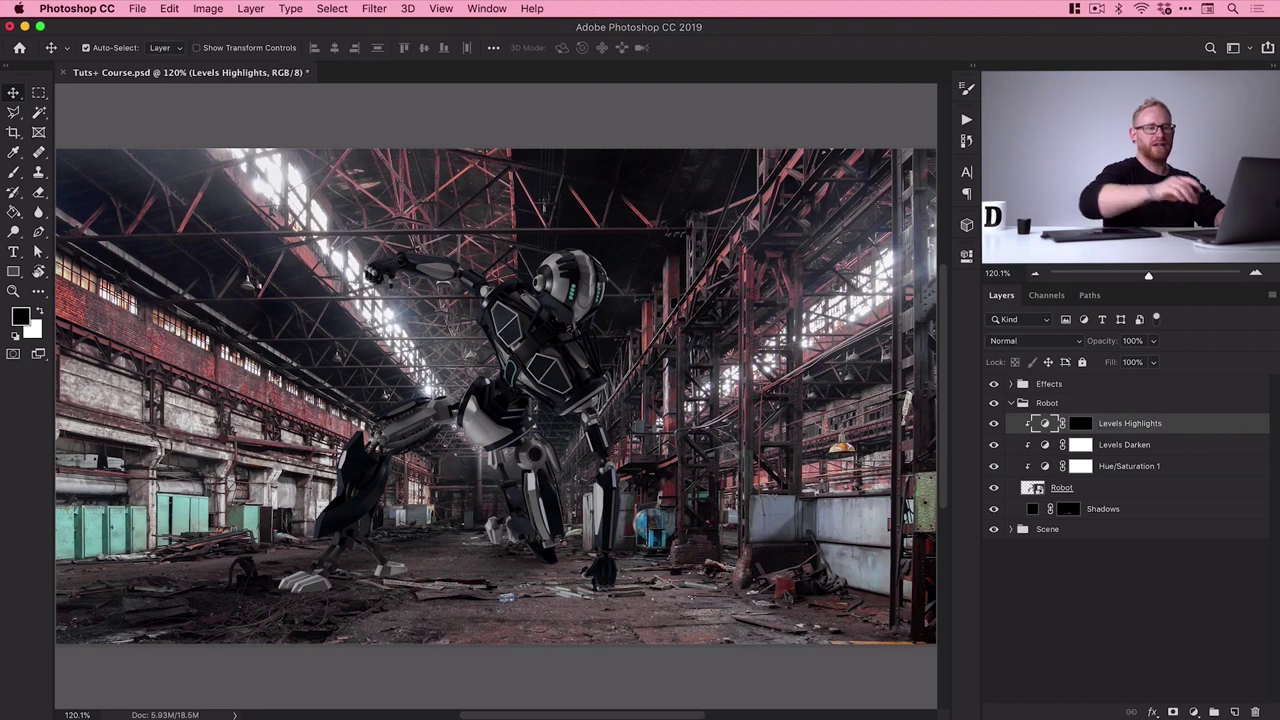
Rename the Levels Darken layer as Levels Shadows
double_click(1141, 444)
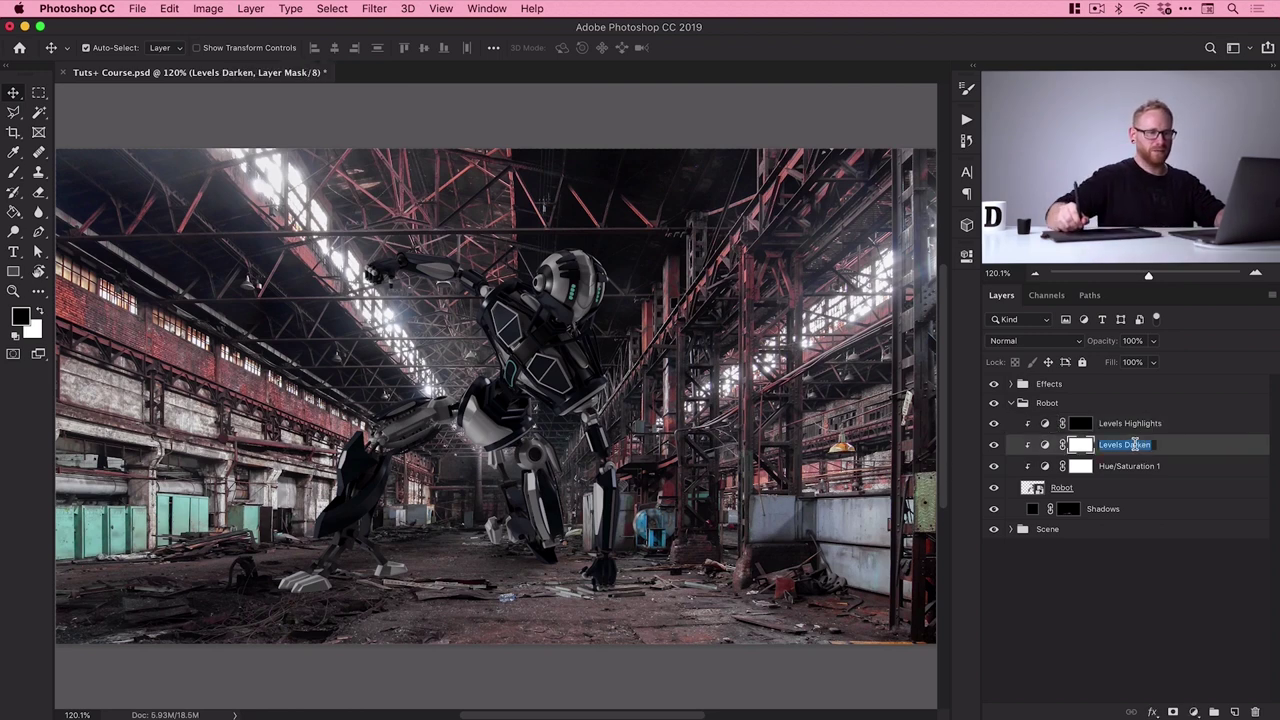
left_click(1134, 444)
double_click(1136, 444)
type("Sha")
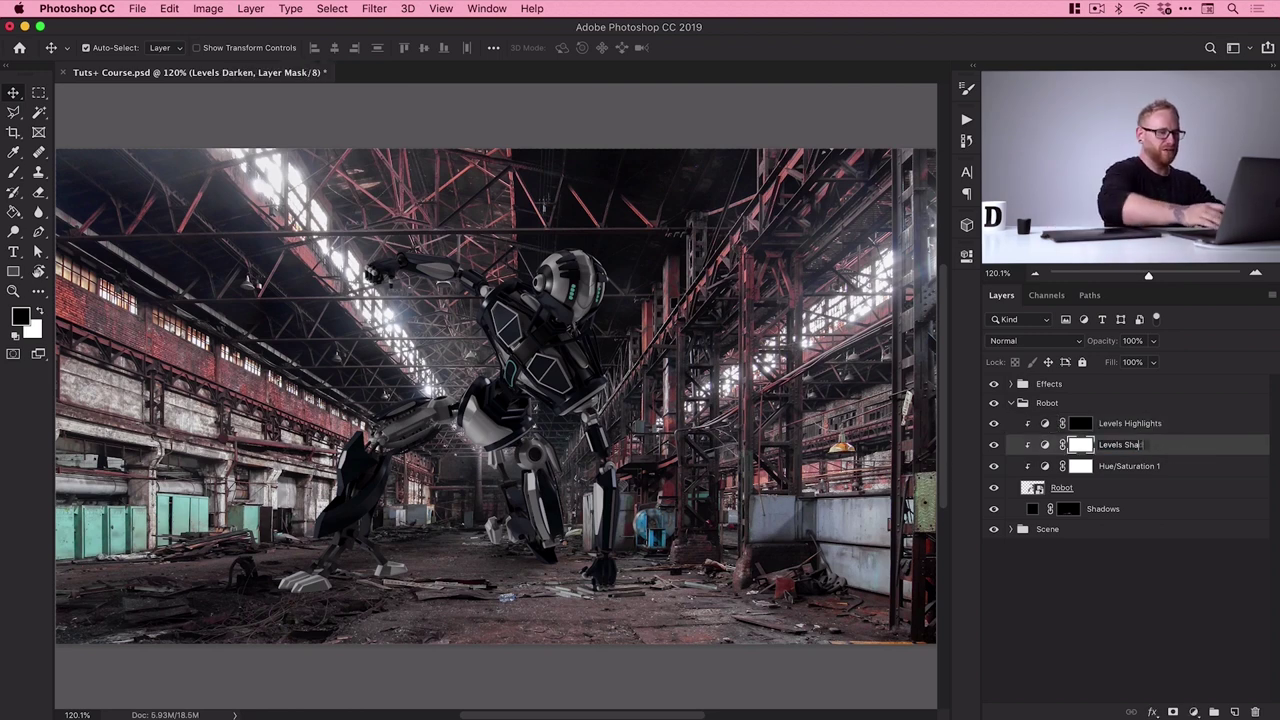
type("dows")
key("Return")
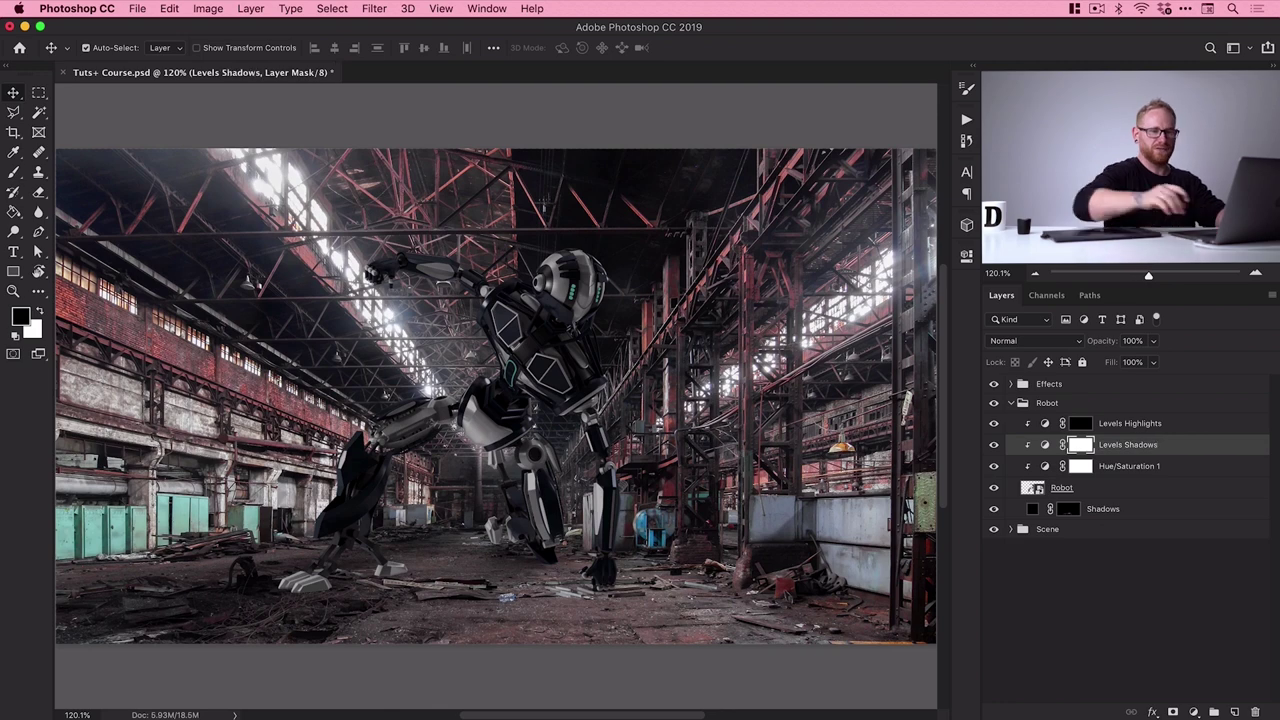
Target the Levels Highlights mask and set up a Soft Round Pressure Opacity brush at 162 px with 0% hardness
left_click(1078, 424)
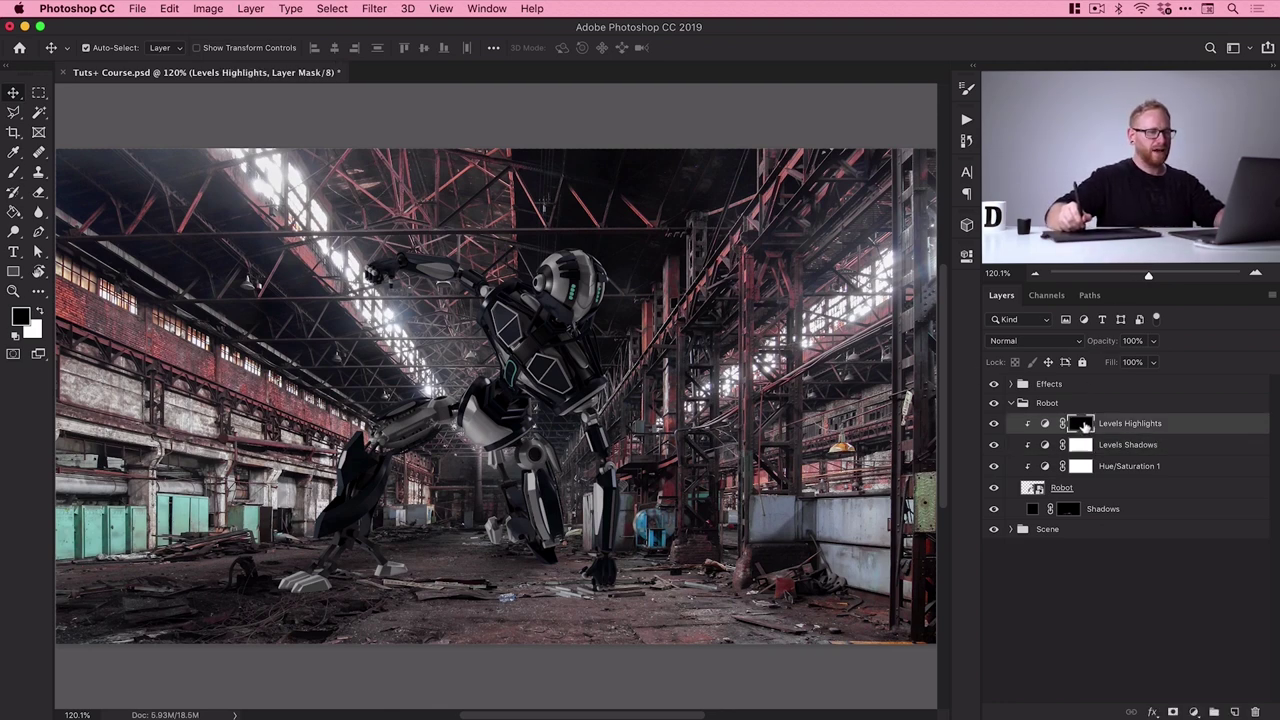
left_click(12, 172)
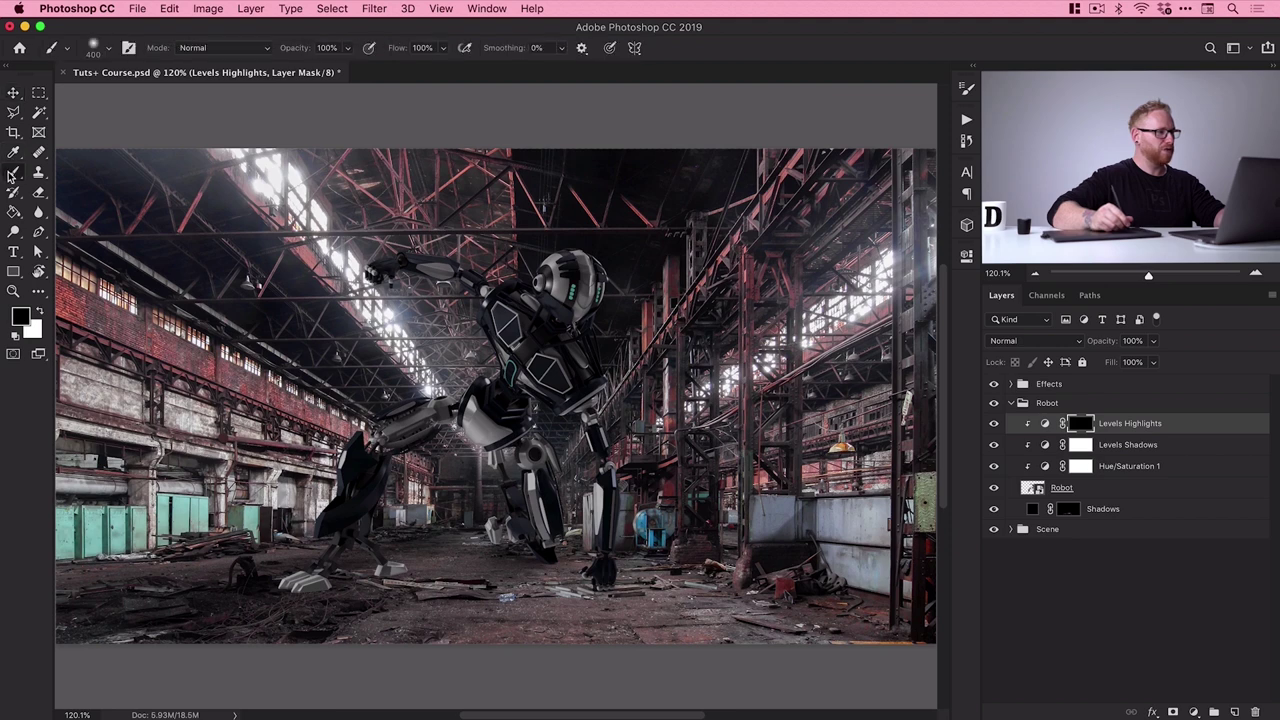
left_click(108, 47)
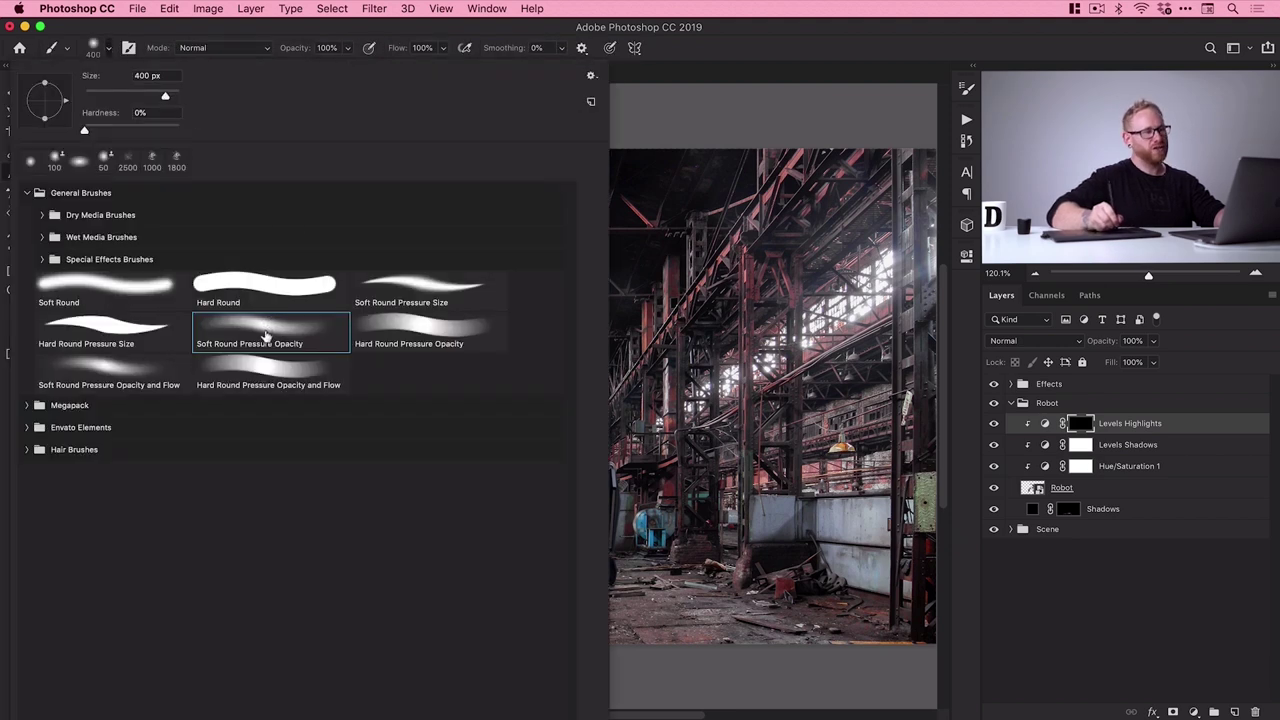
left_click(139, 93)
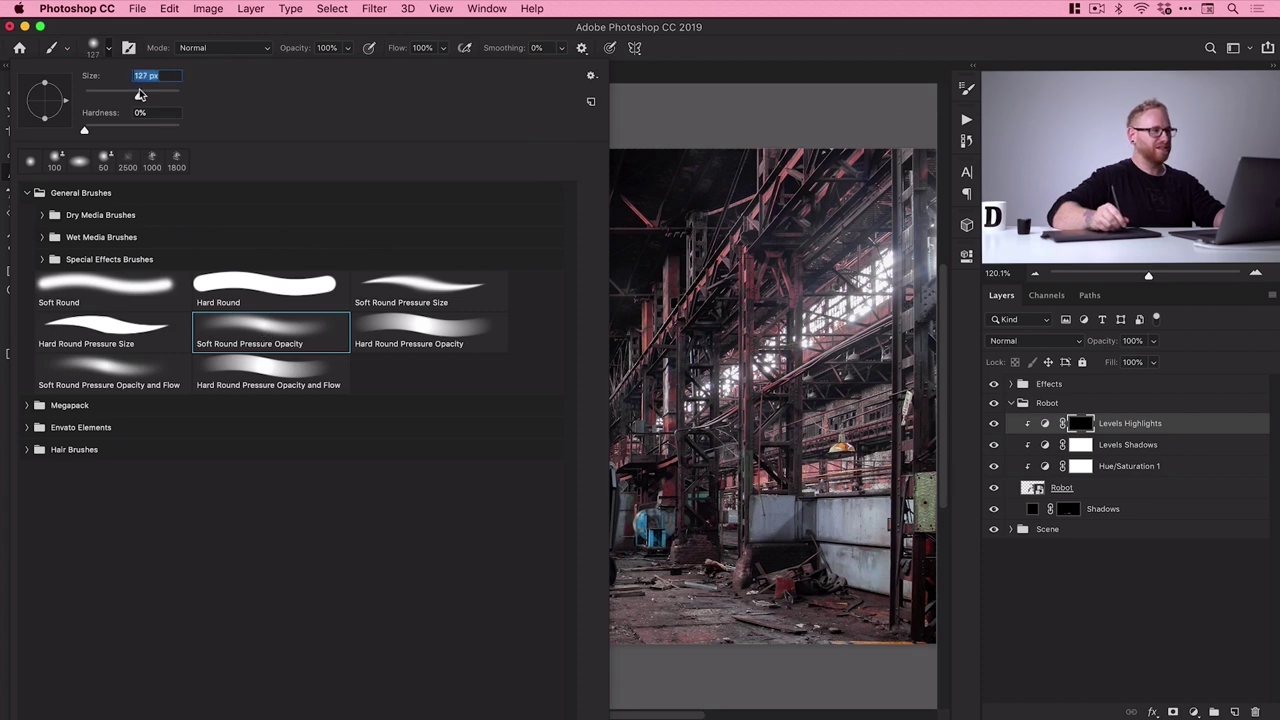
left_click(112, 50)
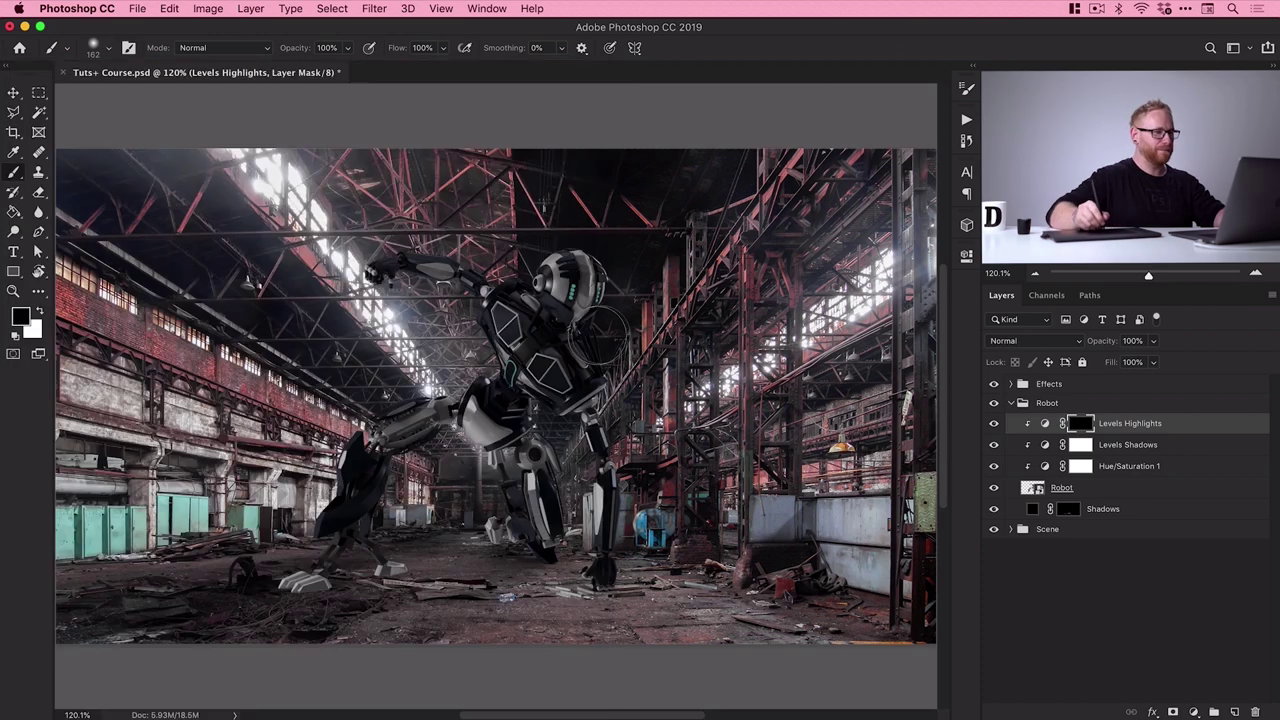
Paint with white (ffffff) on the Levels Highlights mask to bring out highlights across the robot's body and limbs
key("x")
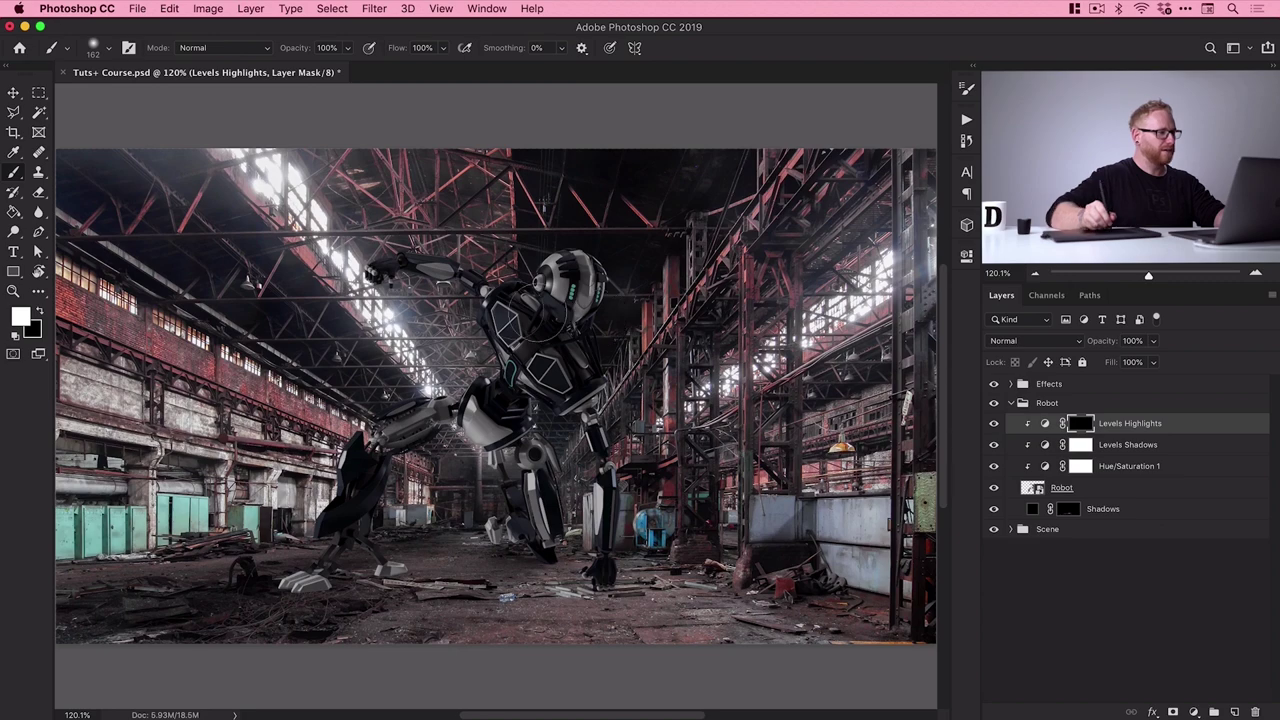
left_click(20, 318)
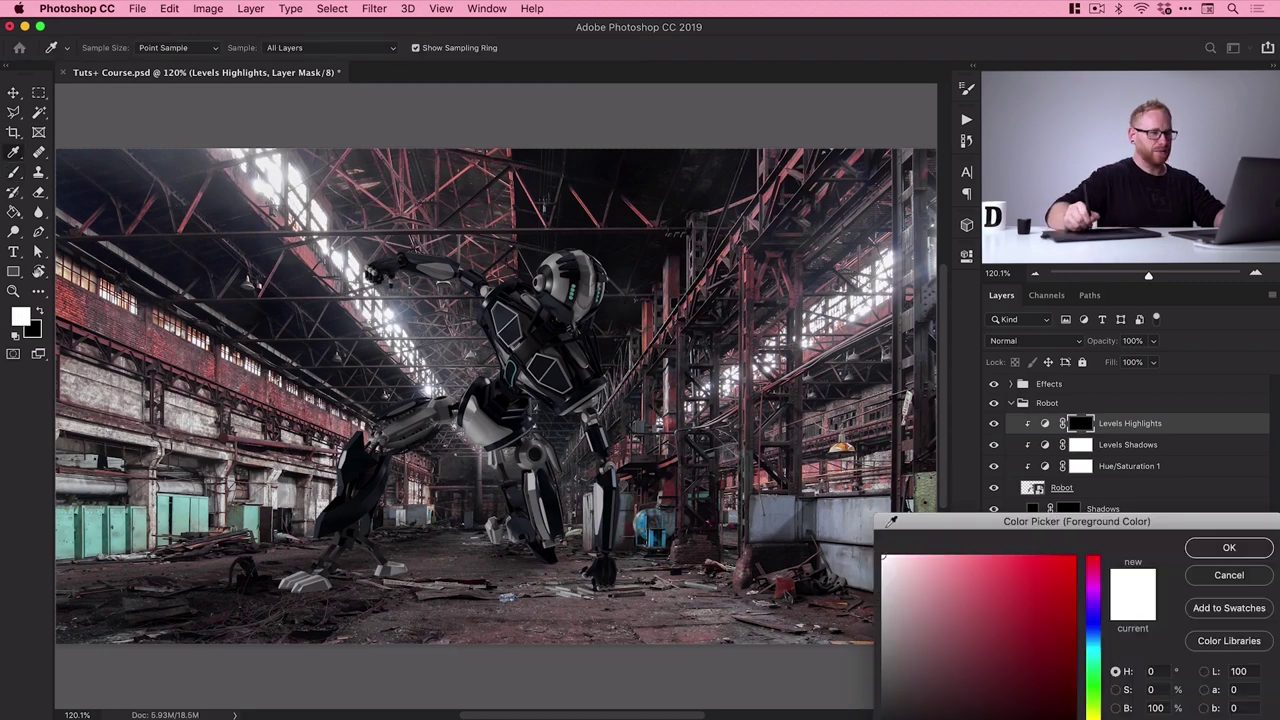
left_click_drag(903, 521, 403, 252)
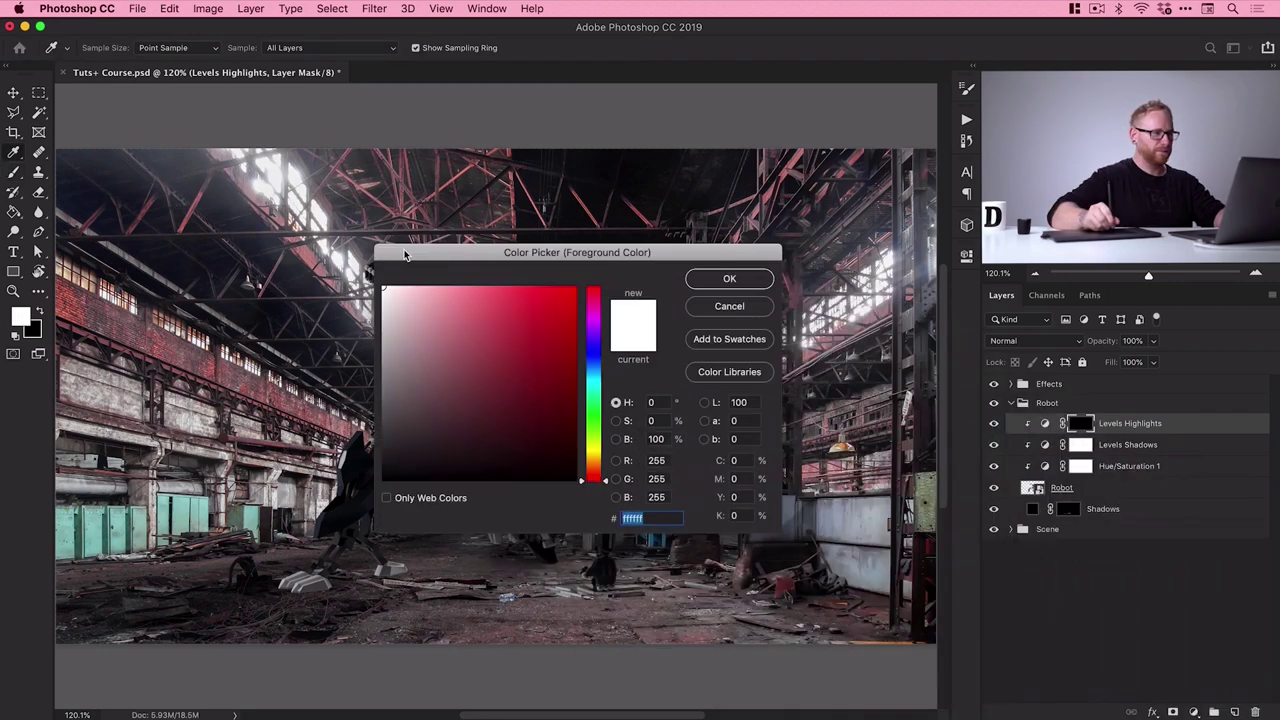
left_click(713, 283)
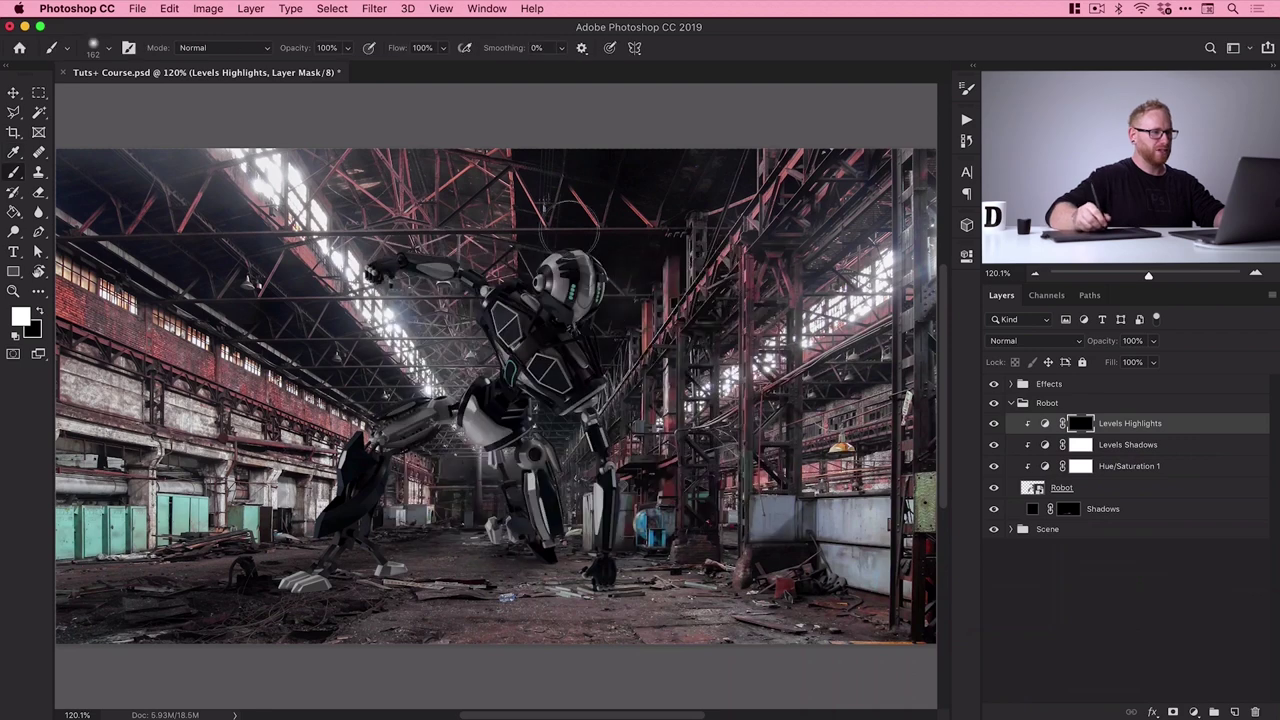
mouse_move(590, 312)
left_mouse_down()
mouse_move(582, 410)
mouse_move(600, 560)
mouse_move(420, 450)
mouse_move(370, 465)
mouse_move(520, 385)
mouse_move(375, 262)
mouse_move(500, 400)
mouse_move(600, 420)
left_mouse_up()
key("z")
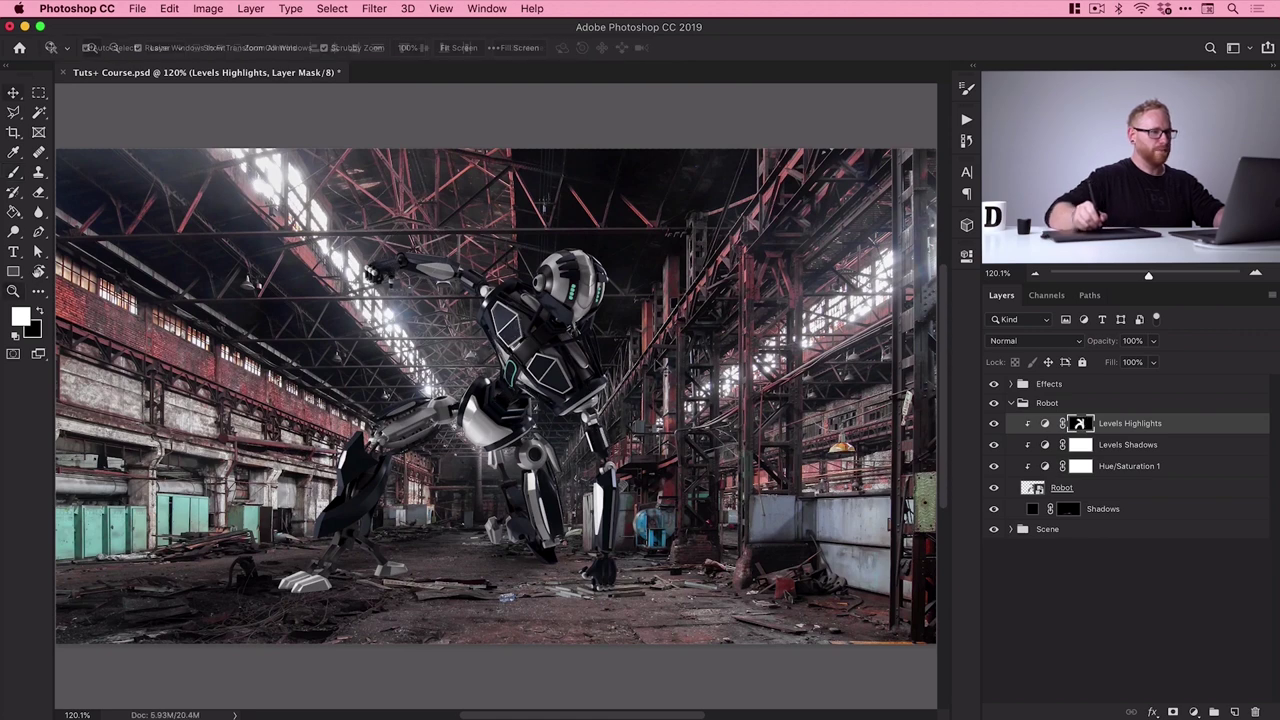
Reset the Levels Highlights mask to solid black and reduce the brush size to 70 px
key("super+z")
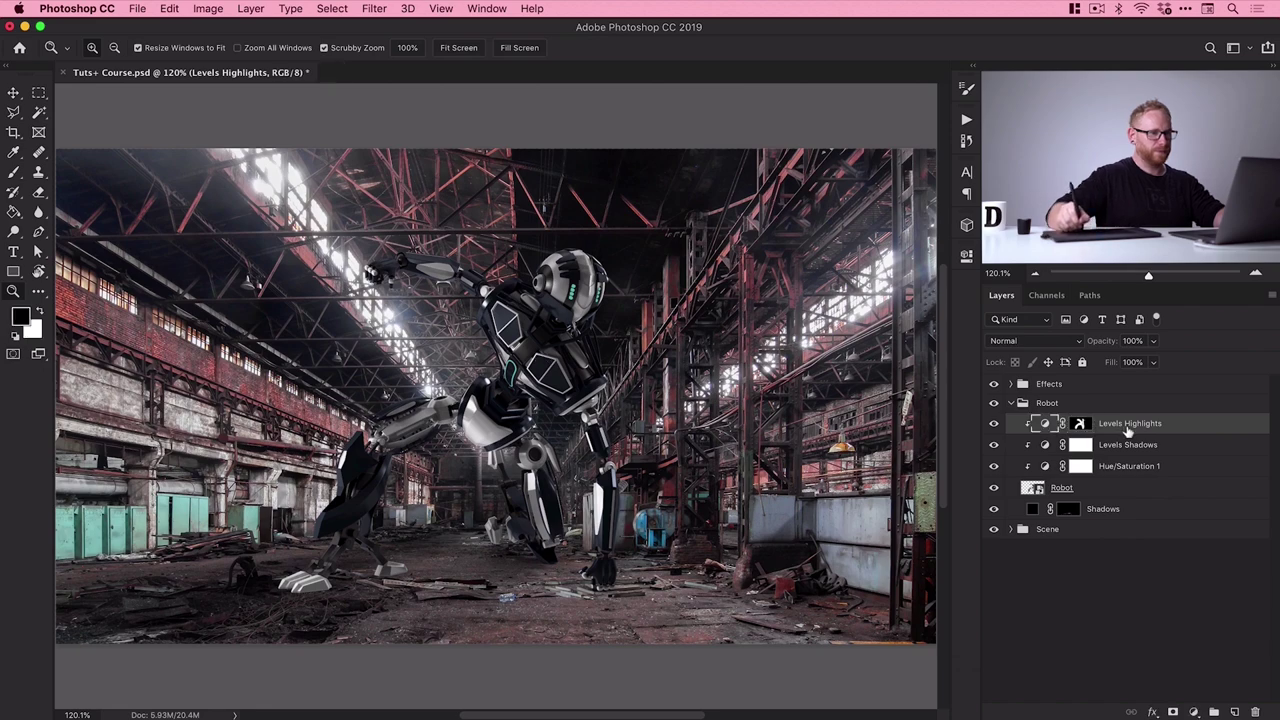
left_click(1080, 423)
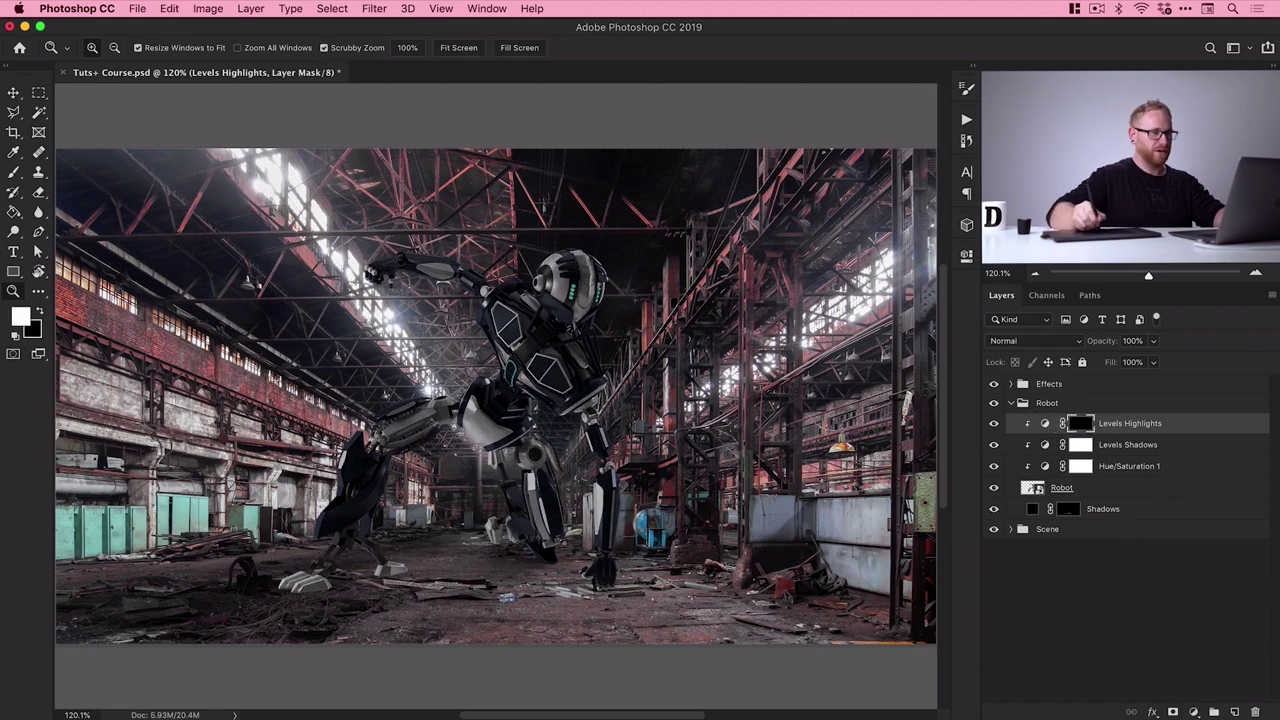
left_click(561, 298)
key("bracketleft")
key("bracketleft")
key("bracketleft")
key("bracketleft")
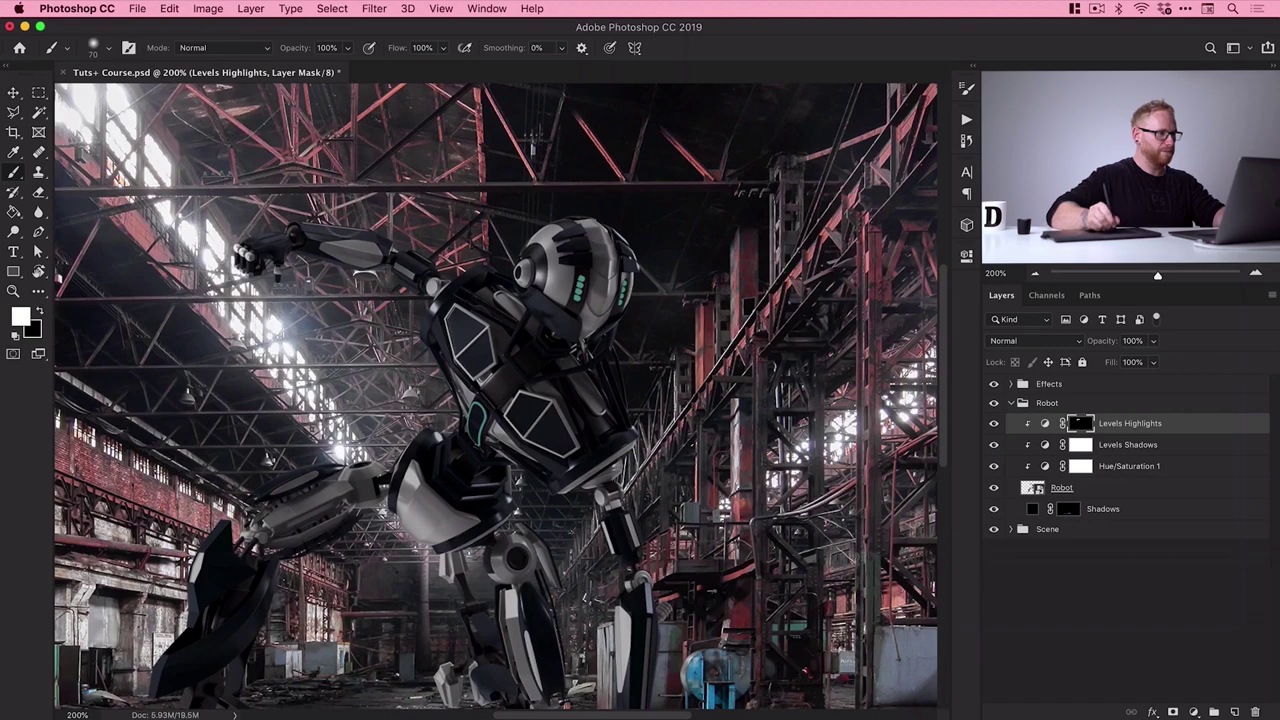
Paint white on the Levels Highlights mask to pick out finer highlights on the robot's head, torso, arms and legs
scroll(590, 220, "right", 3)
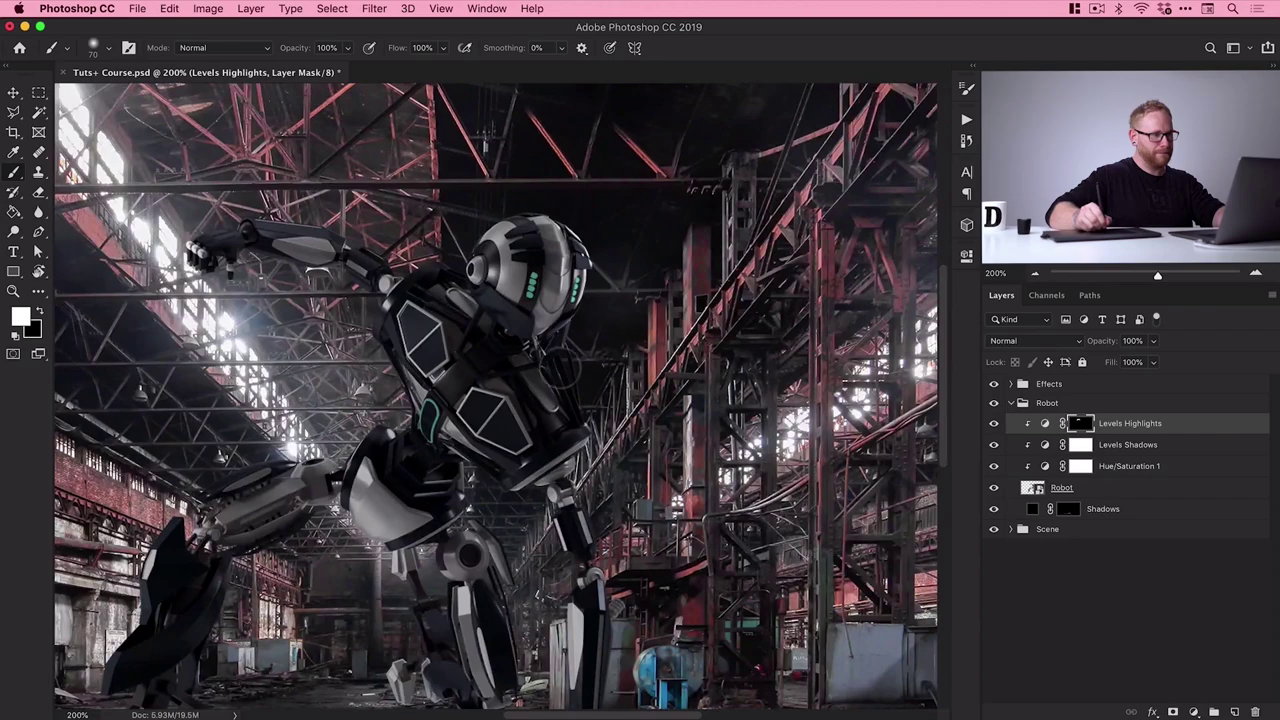
scroll(595, 422, "down", 5)
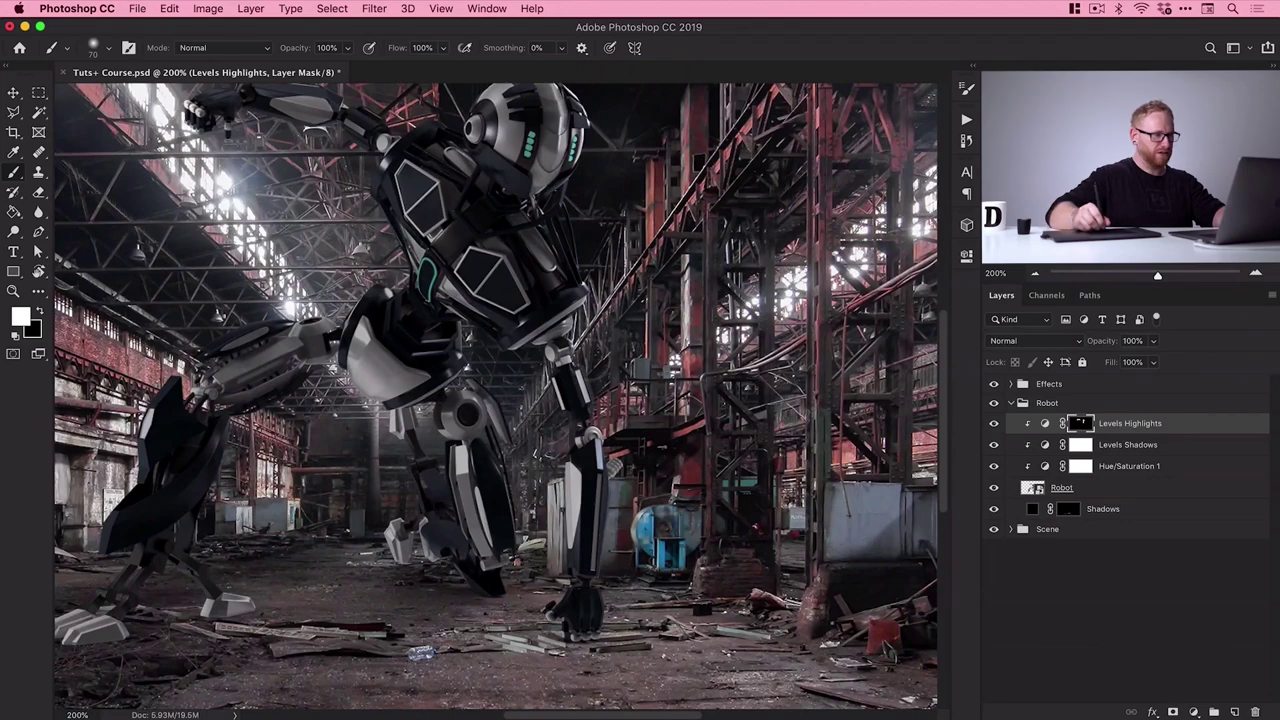
scroll(489, 356, "left", 5)
scroll(530, 293, "down", 1)
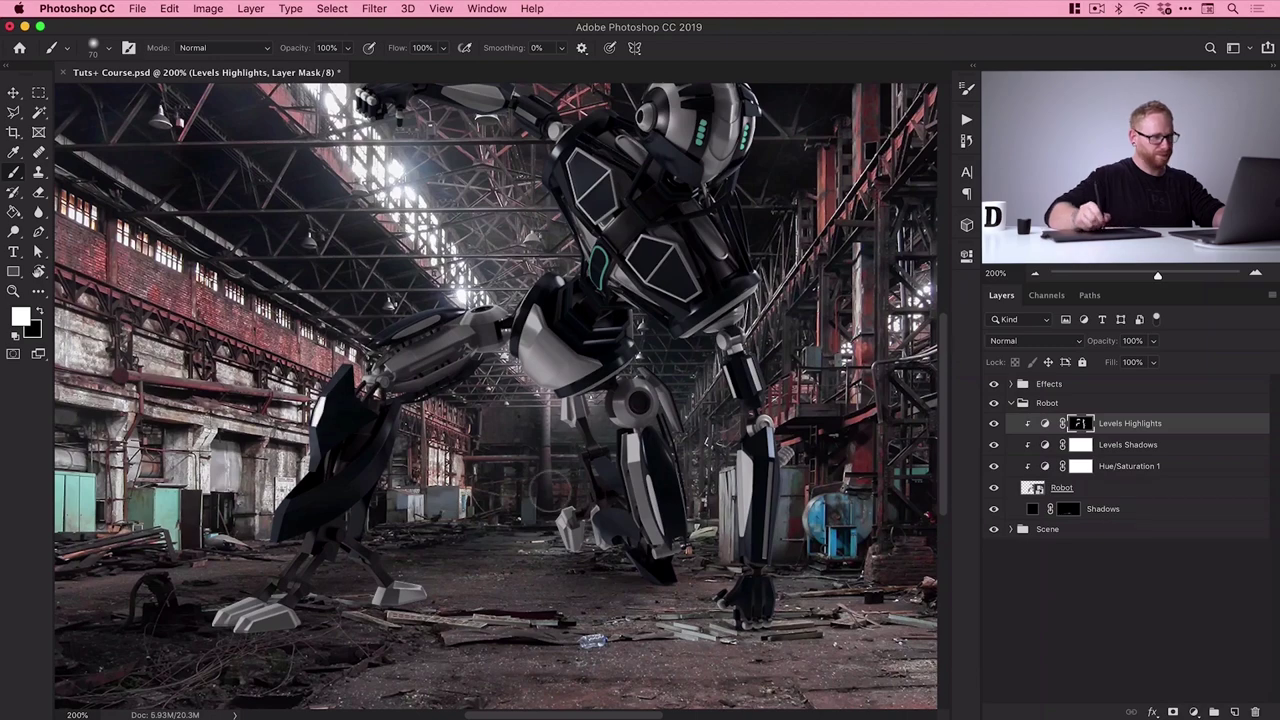
scroll(545, 495, "right", 2)
mouse_move(542, 526)
left_mouse_down()
mouse_move(550, 468)
mouse_move(540, 445)
mouse_move(510, 440)
left_mouse_up()
scroll(507, 438, "up", 5)
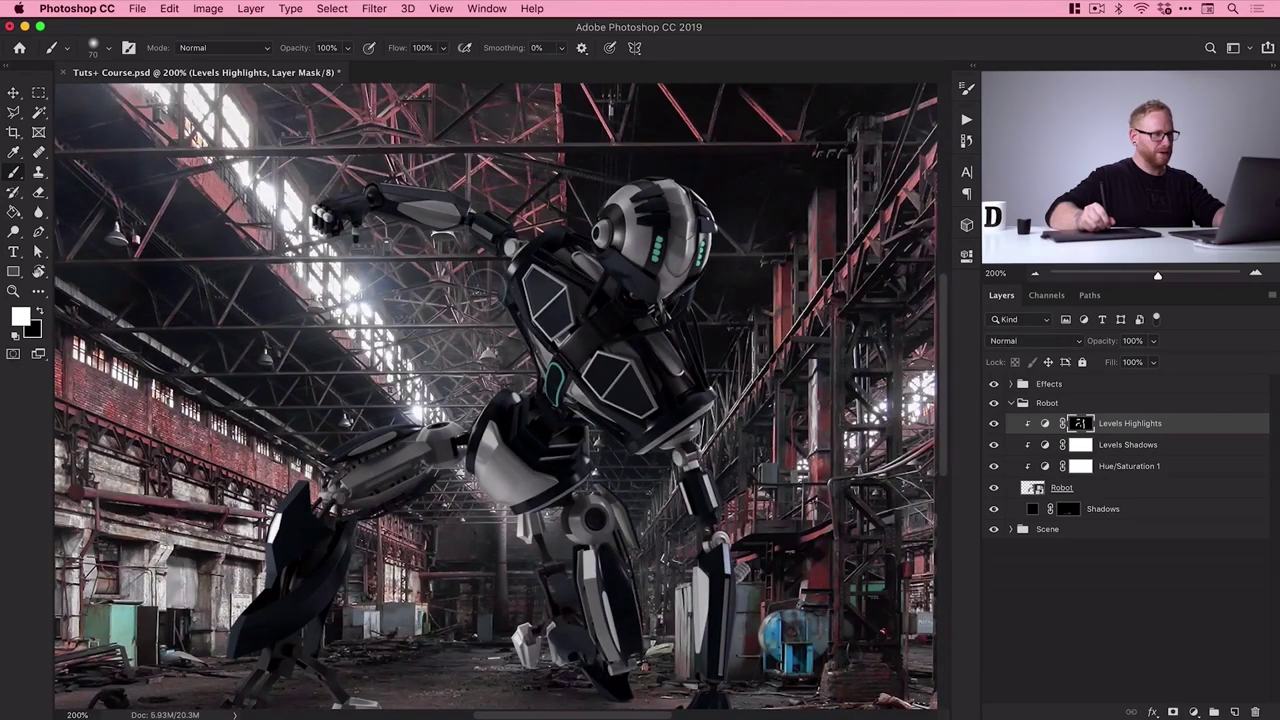
scroll(448, 330, "up", 2)
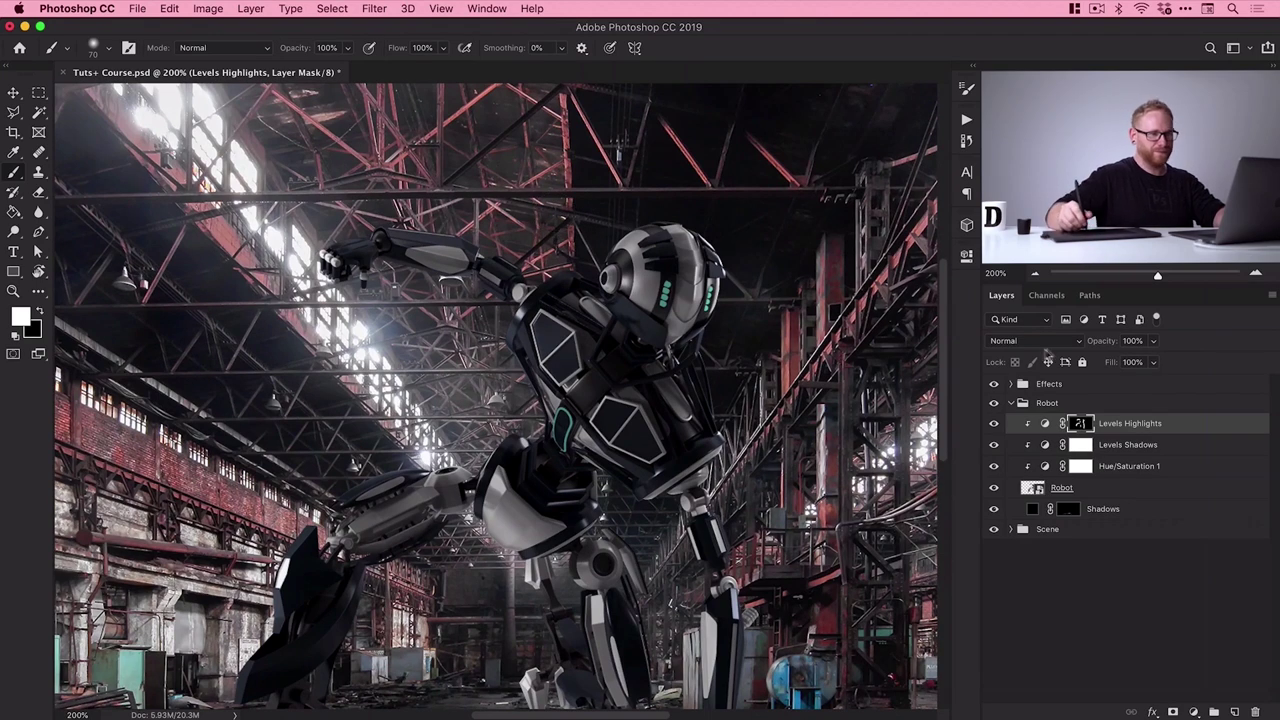
Compare the robot with and without the Levels Highlights adjustment
left_click(994, 424)
left_click(994, 424)
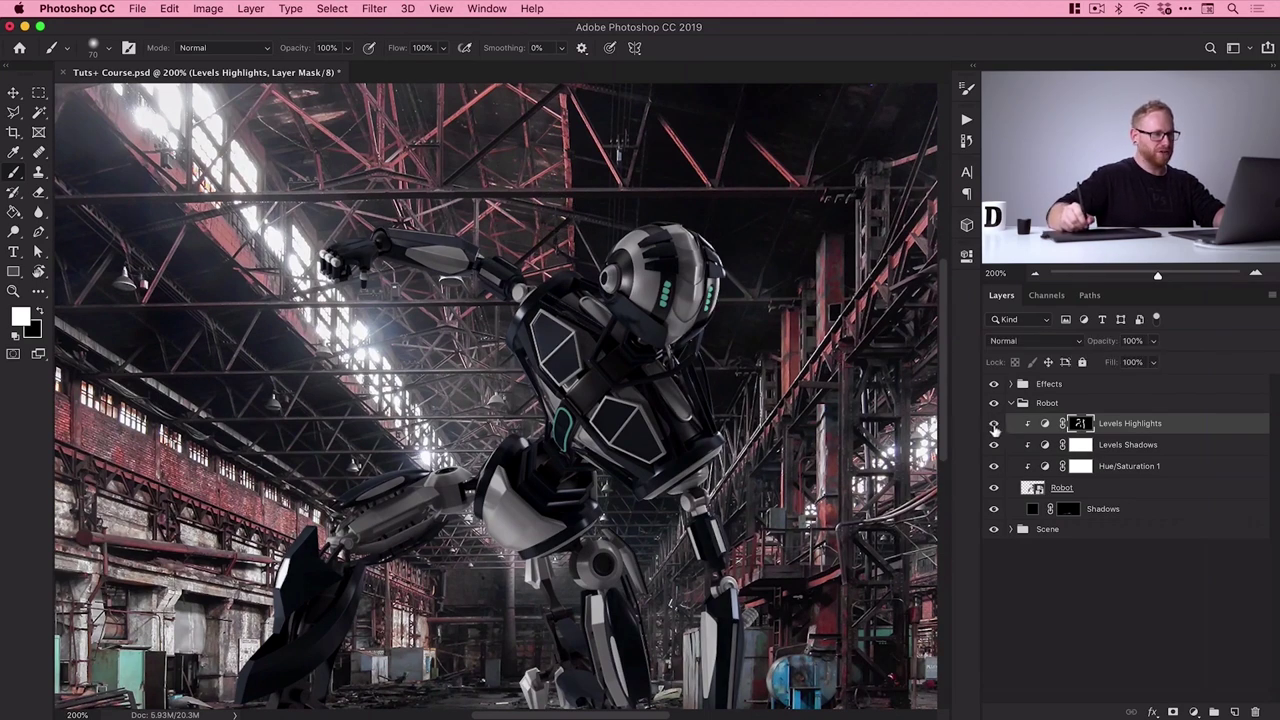
left_click(994, 424)
left_click(994, 424)
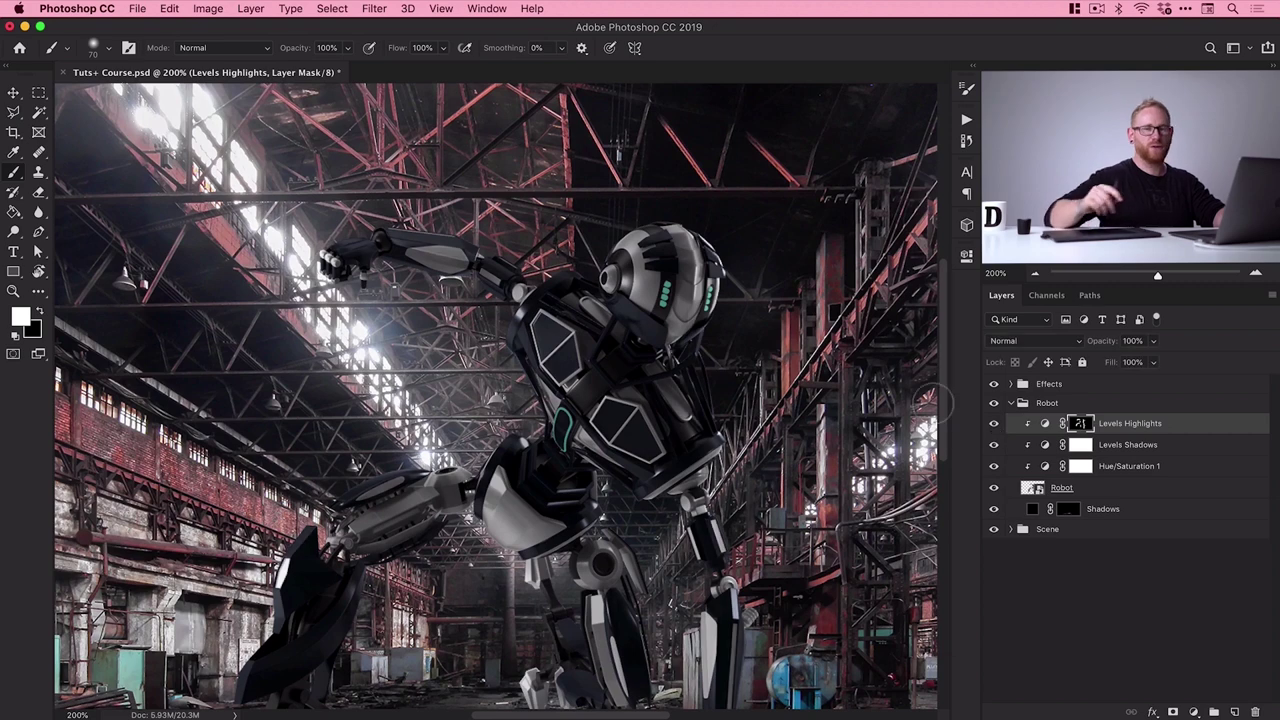
Darken the Levels Shadows adjustment by setting its midtone input to about 0.59 and its white output level to 145
double_click(1045, 446)
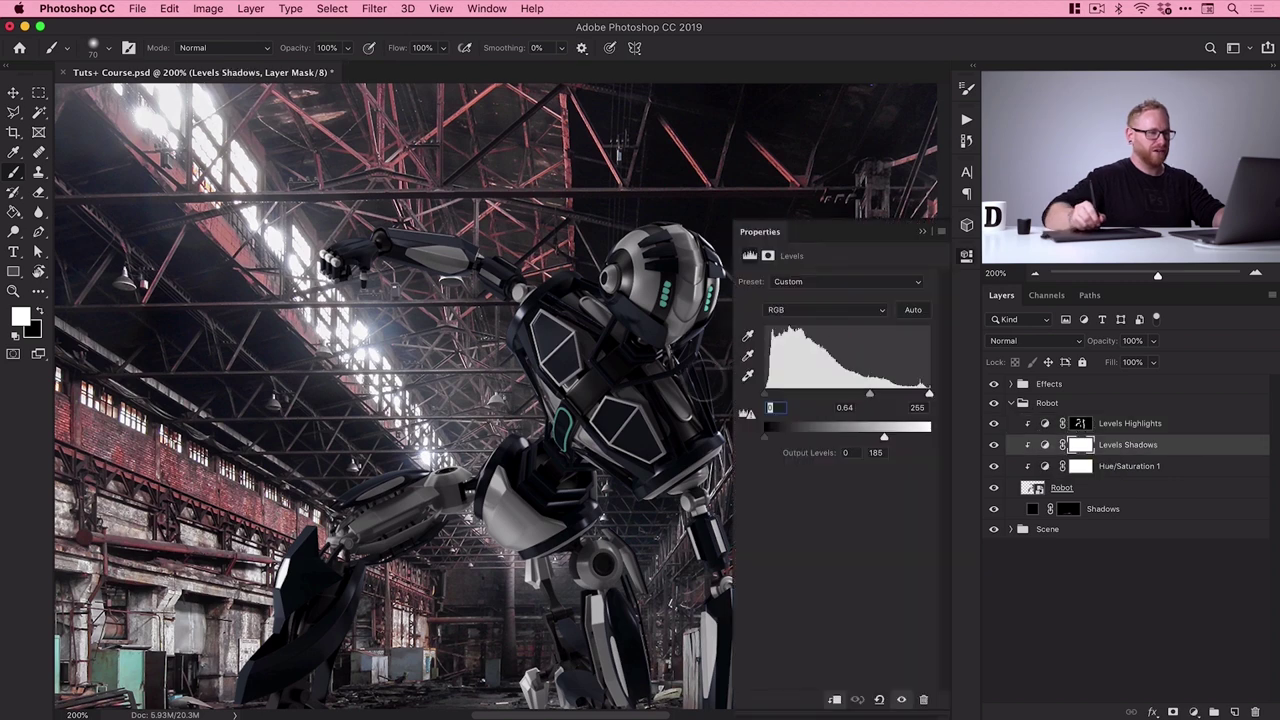
left_click_drag(879, 398, 857, 441)
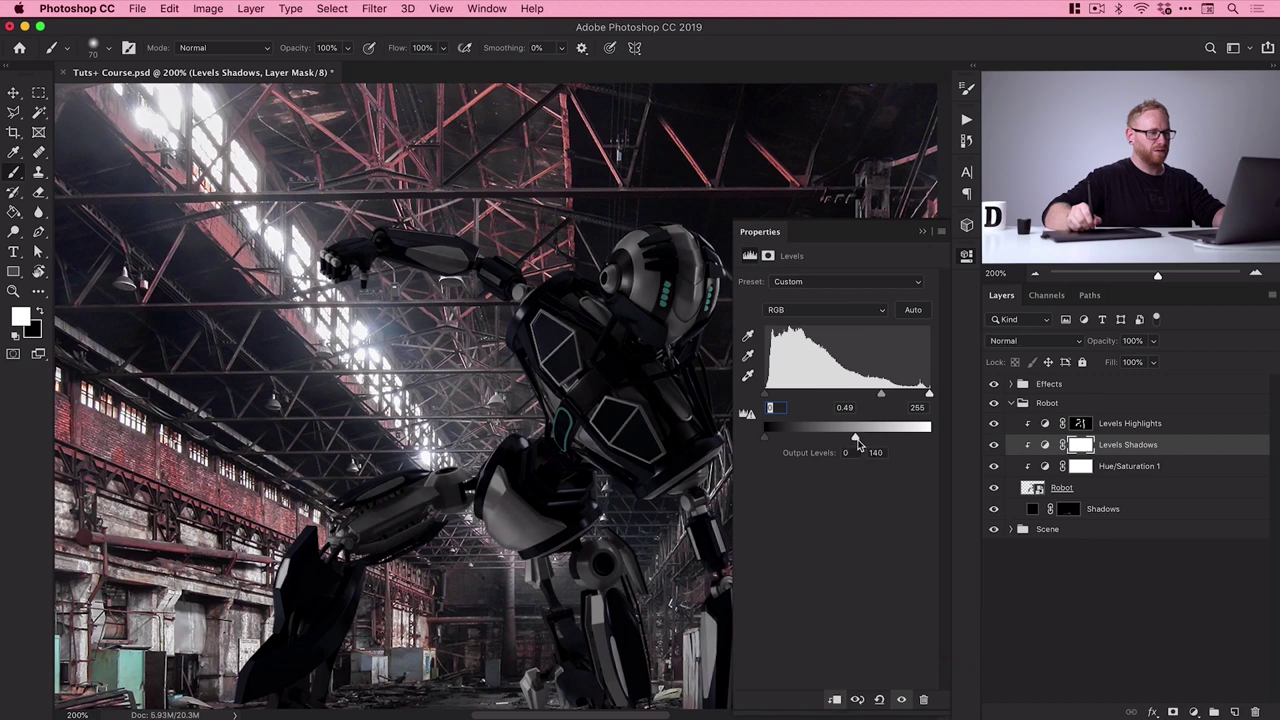
left_click_drag(881, 398, 871, 399)
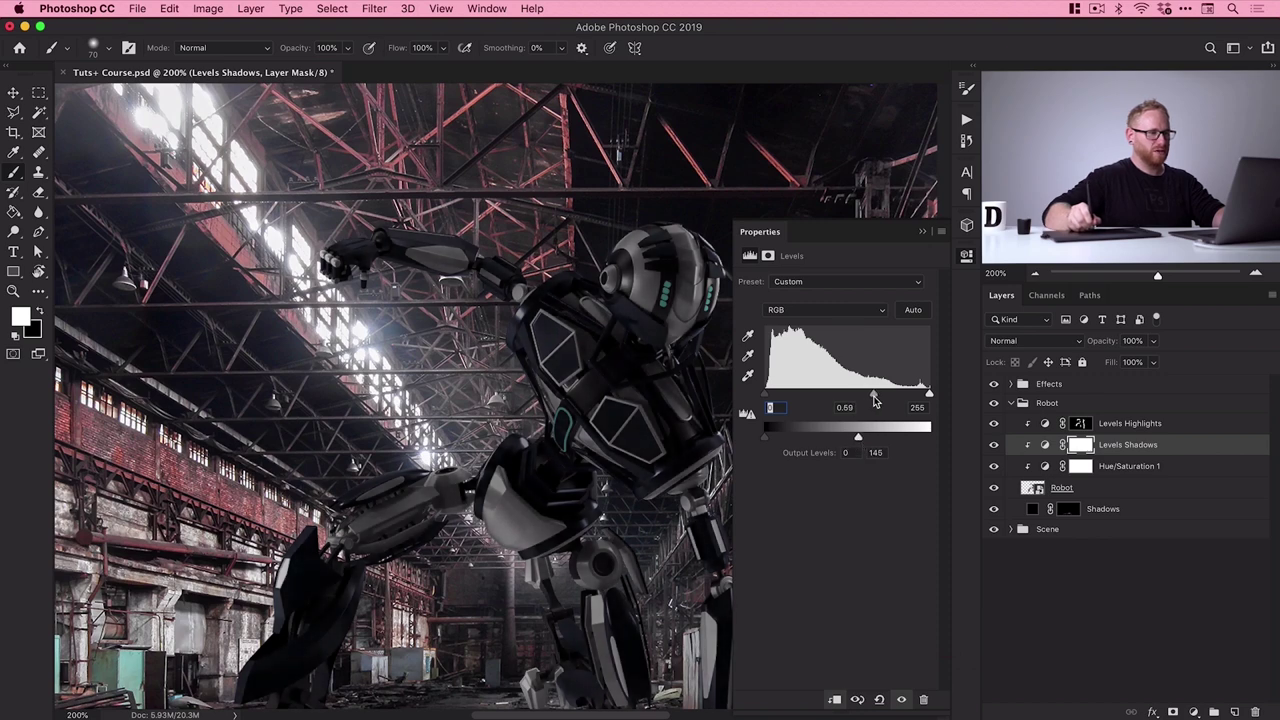
left_click(967, 255)
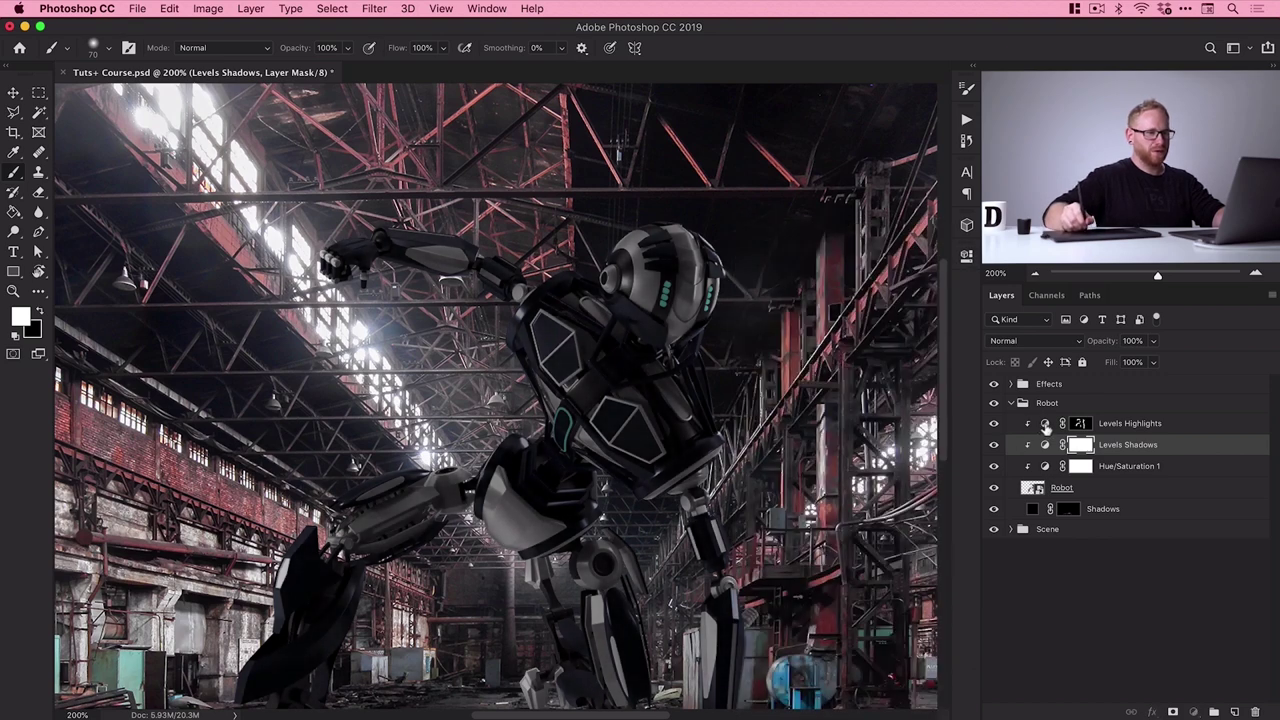
Brighten the Levels Highlights adjustment by setting its white input level to 177
double_click(1046, 425)
mouse_move(891, 396)
left_mouse_down()
mouse_move(845, 398)
mouse_move(879, 399)
left_mouse_up()
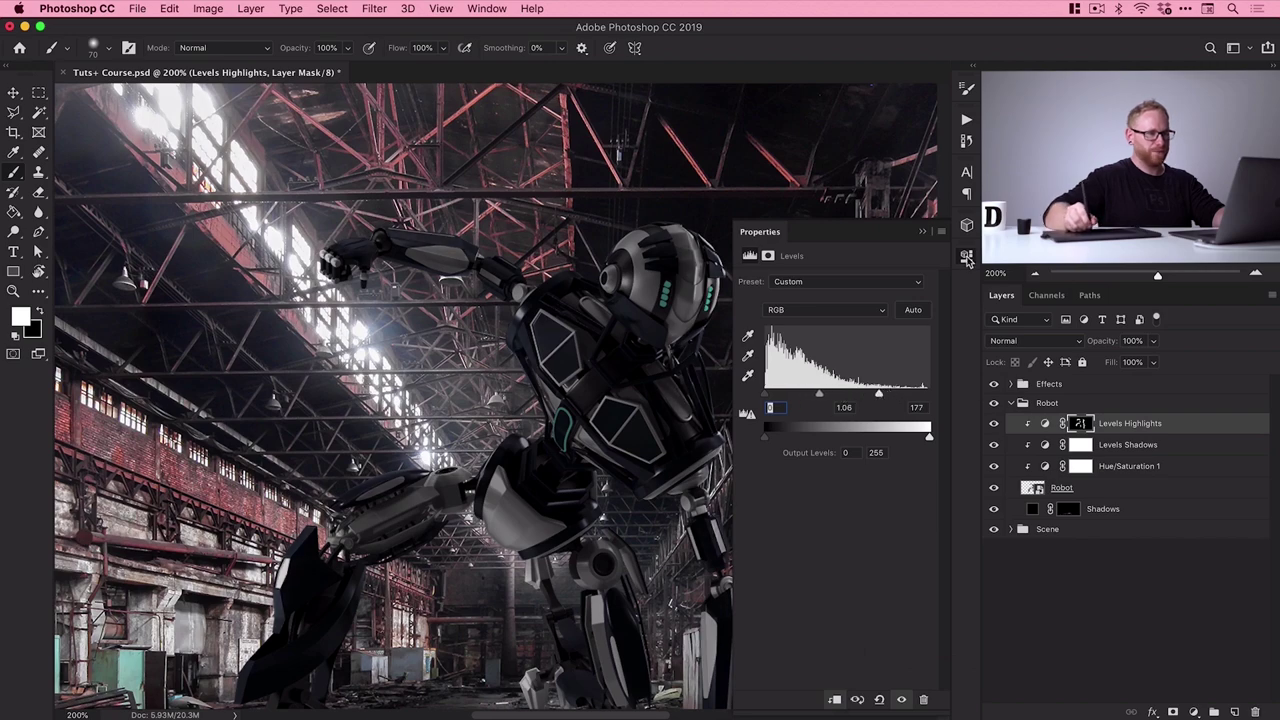
left_click(967, 257)
Compare the robot in the full scene with and without its three clipped adjustment layers
key("super+0")
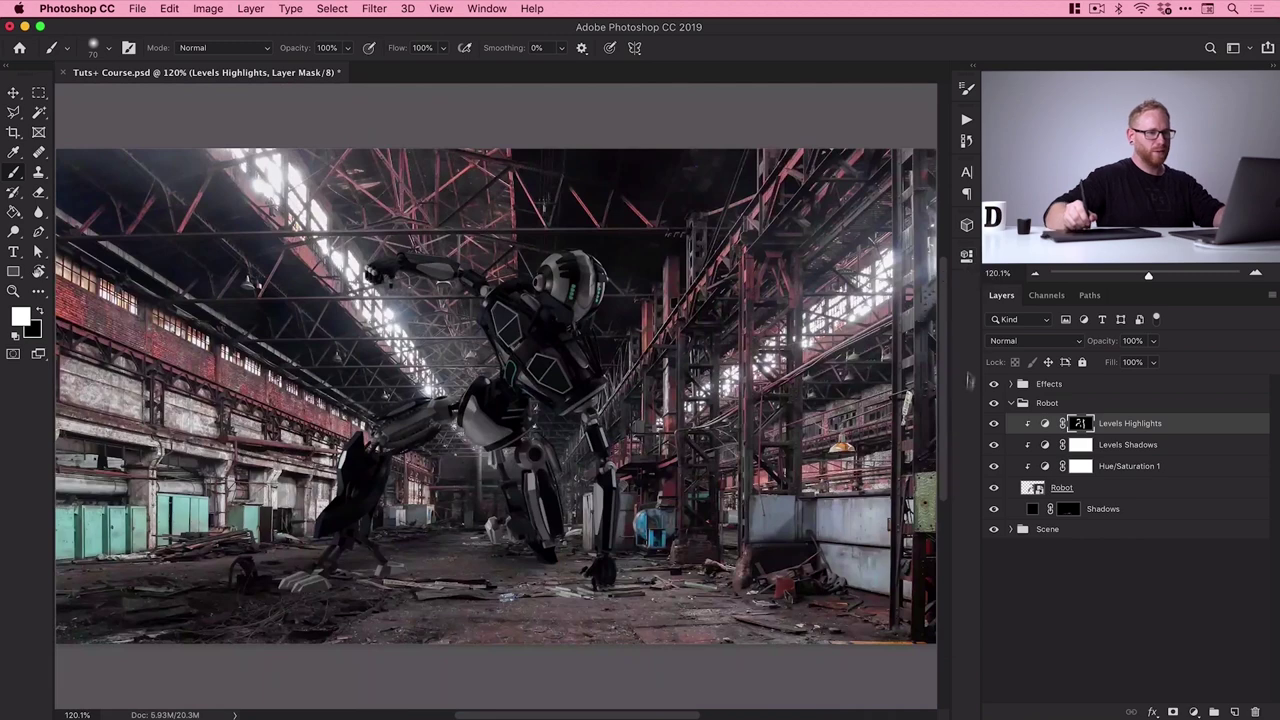
left_click(995, 468)
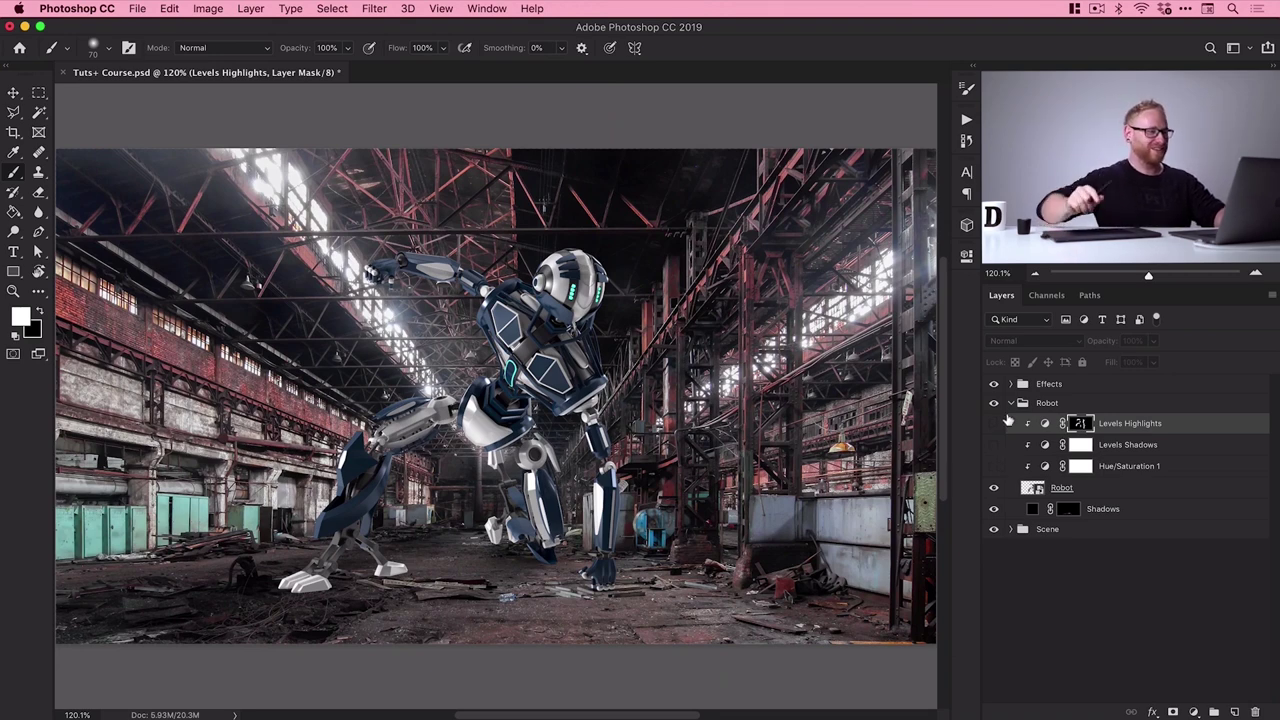
left_click_drag(993, 424, 994, 468)
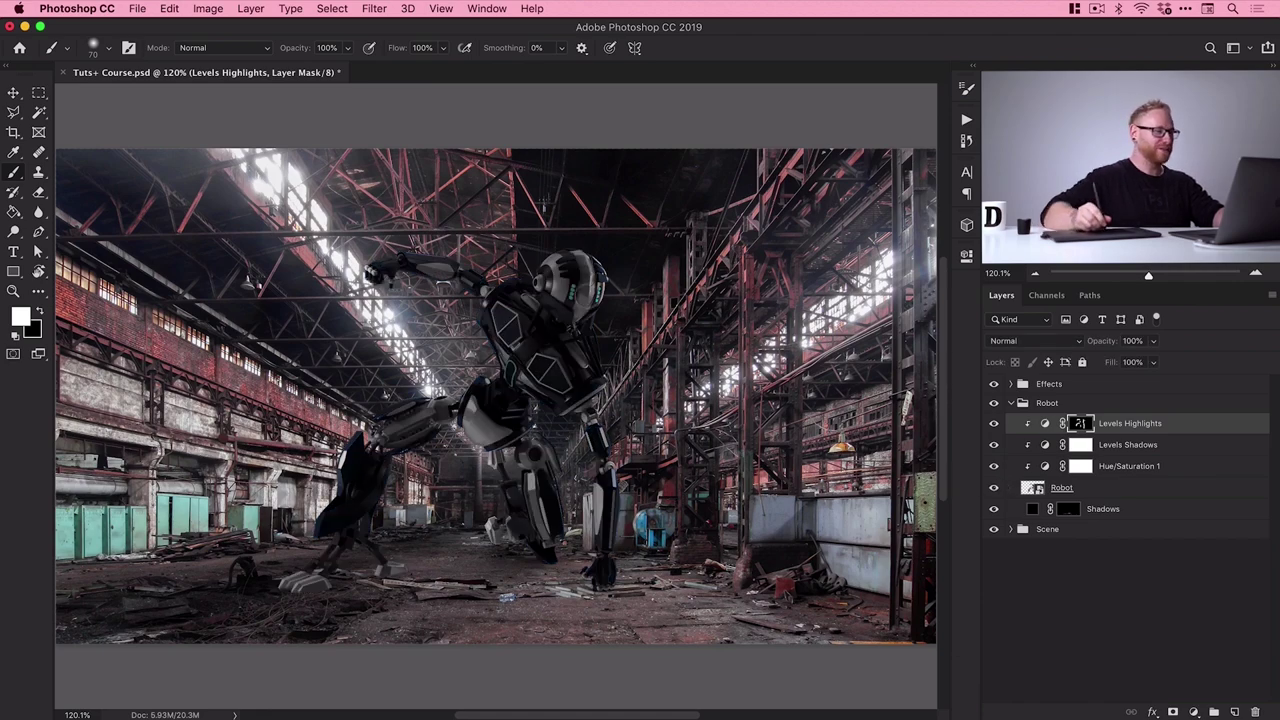
Paint black with a 10 px brush on the Hue/Saturation 1 mask over the green lights on the robot's head
key("z")
left_click(576, 284)
left_click(576, 284)
key("v")
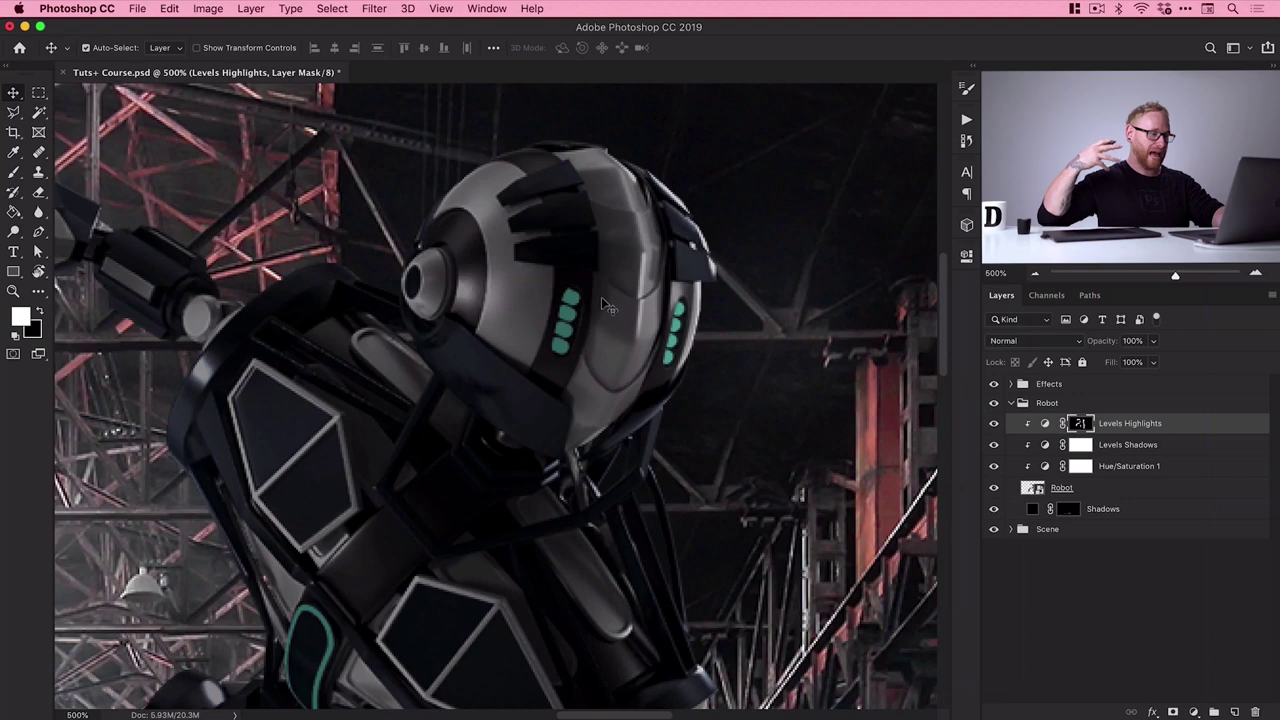
left_click(1080, 467)
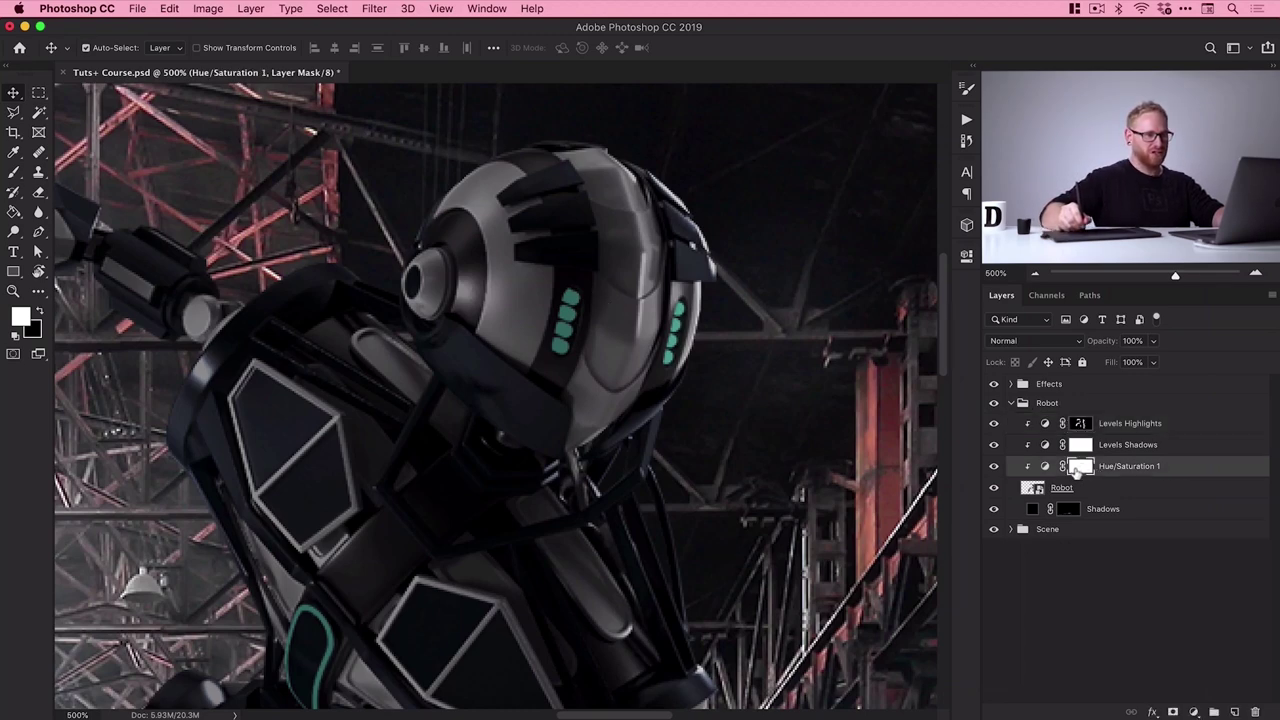
key("b")
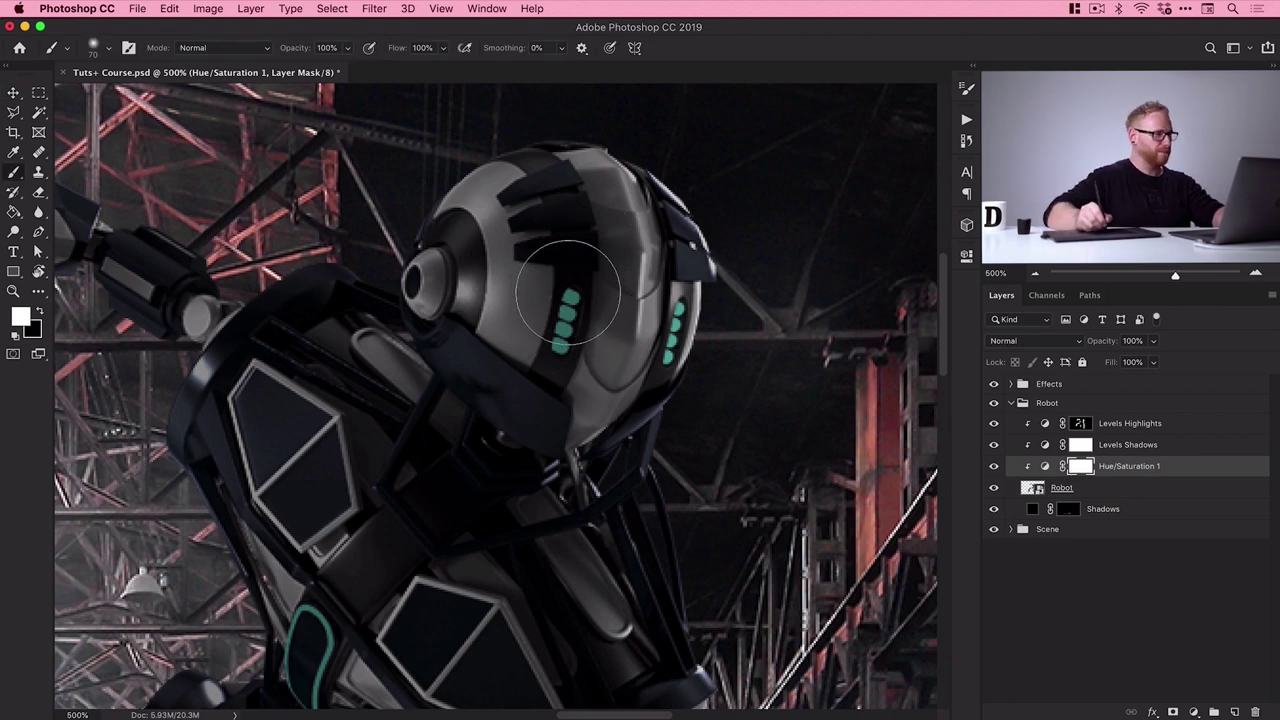
key("x")
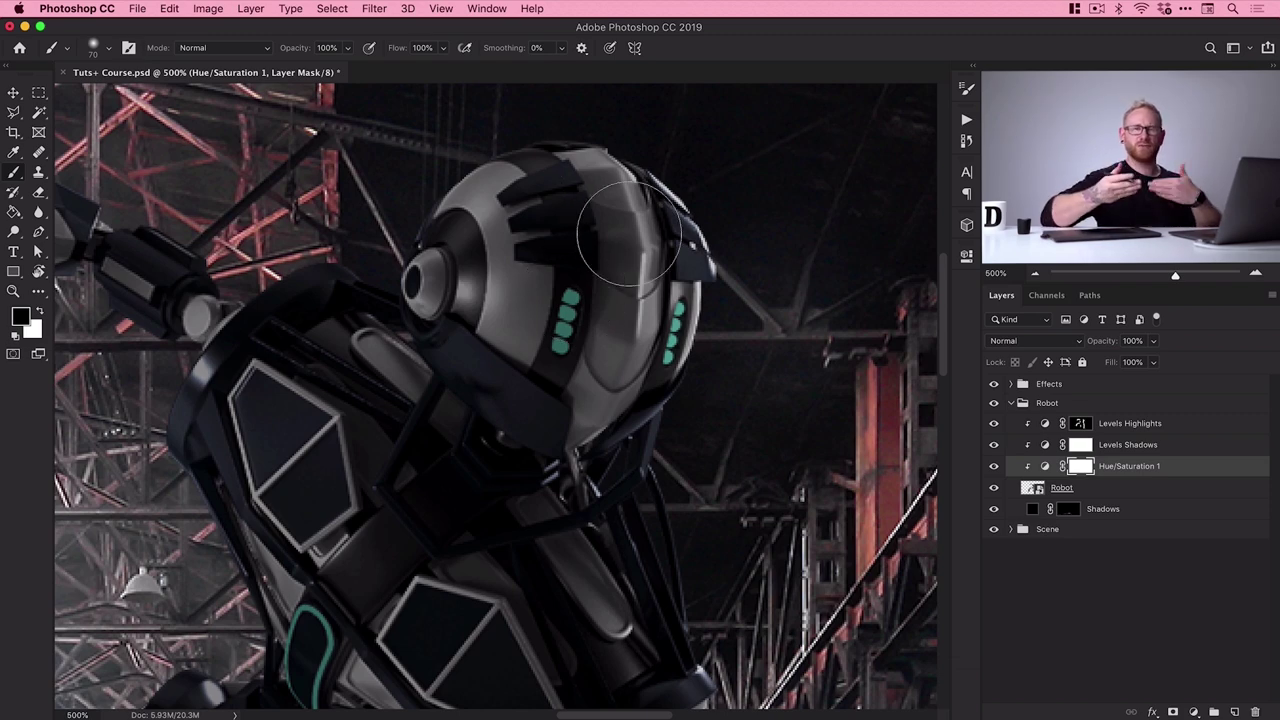
key("bracketleft")
key("bracketleft")
key("bracketleft")
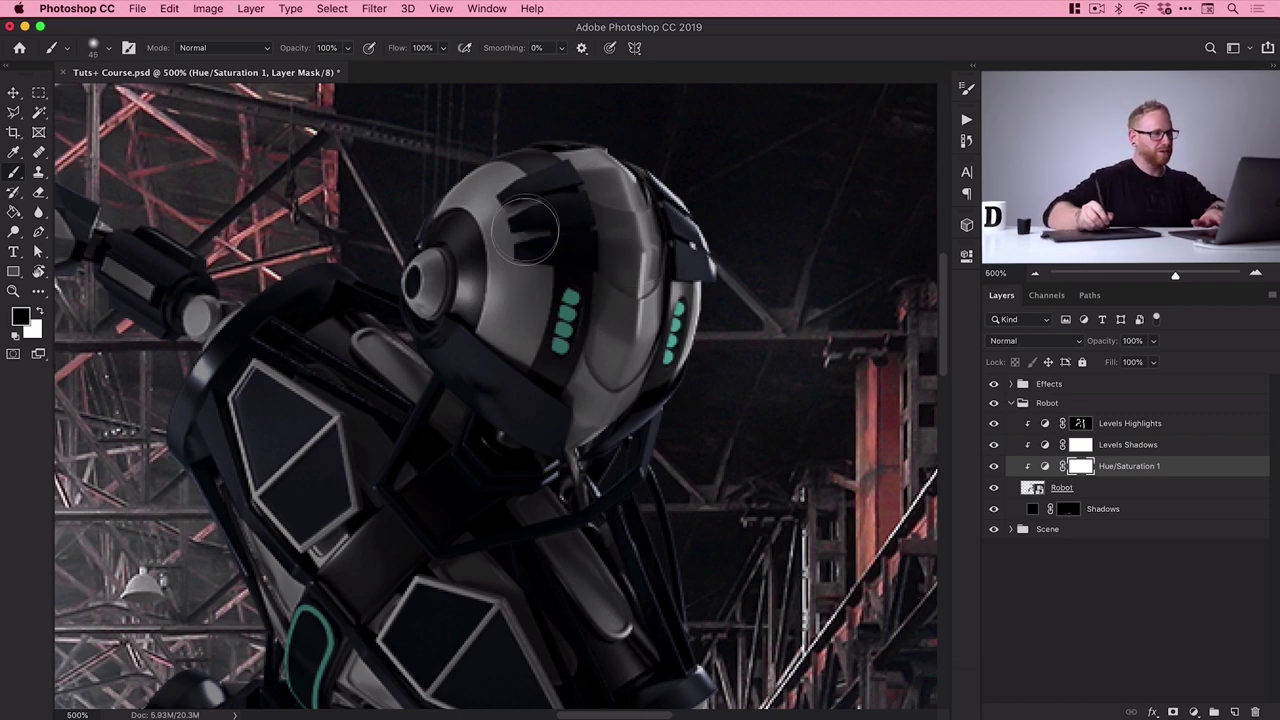
key("bracketleft")
key("bracketleft")
key("bracketleft")
key("bracketleft")
key("bracketleft")
key("bracketleft")
key("bracketleft")
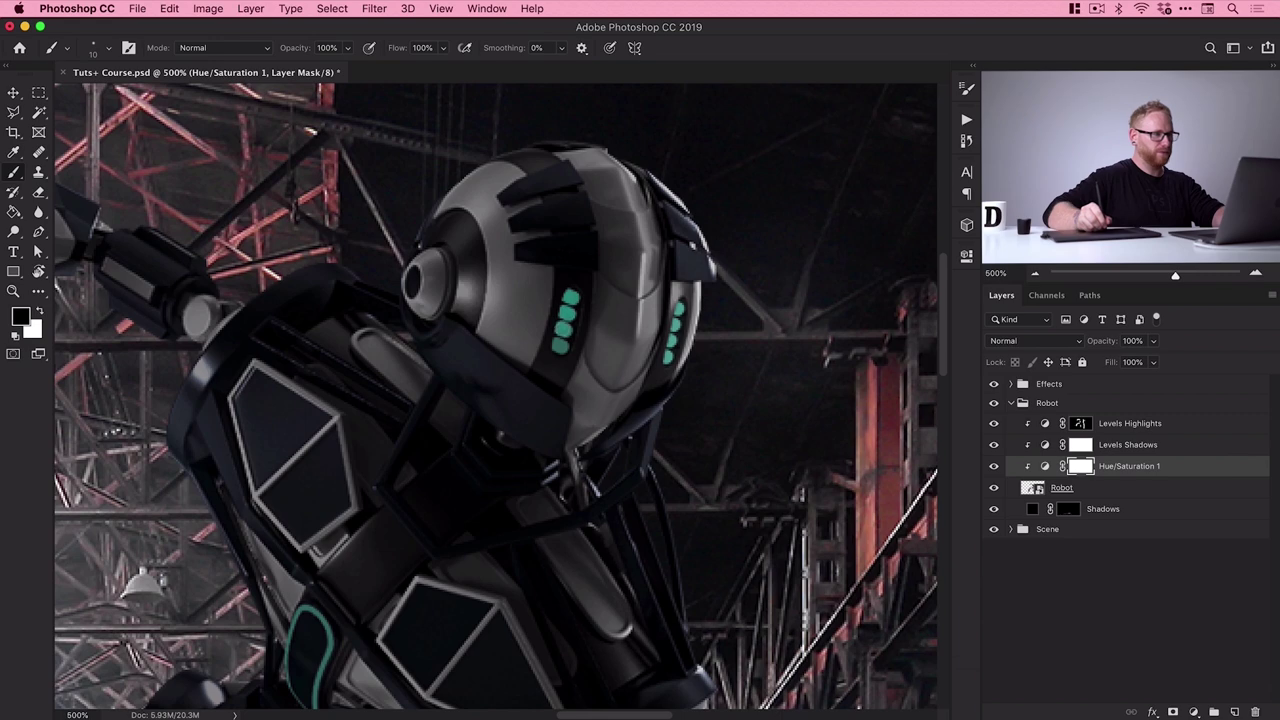
left_click_drag(562, 333, 560, 343)
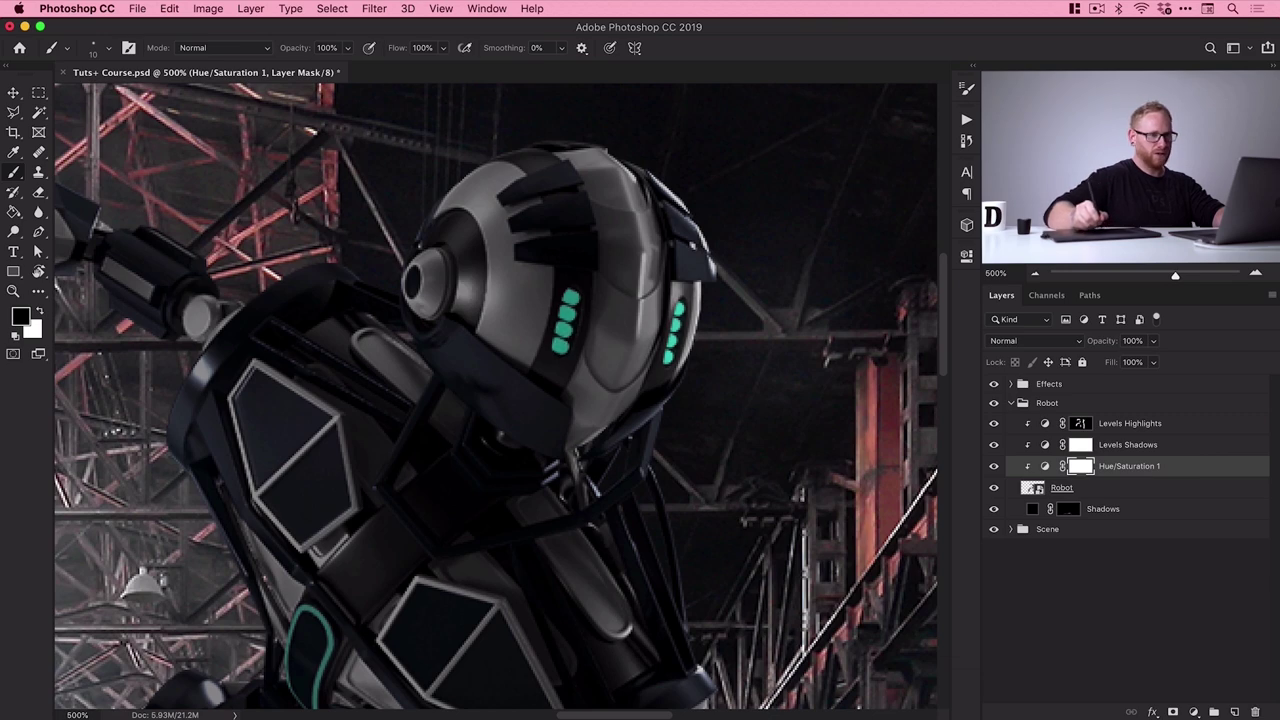
Paint black on the Levels Shadows mask over both rows of green head lights to restore their brightness
left_click(1080, 446)
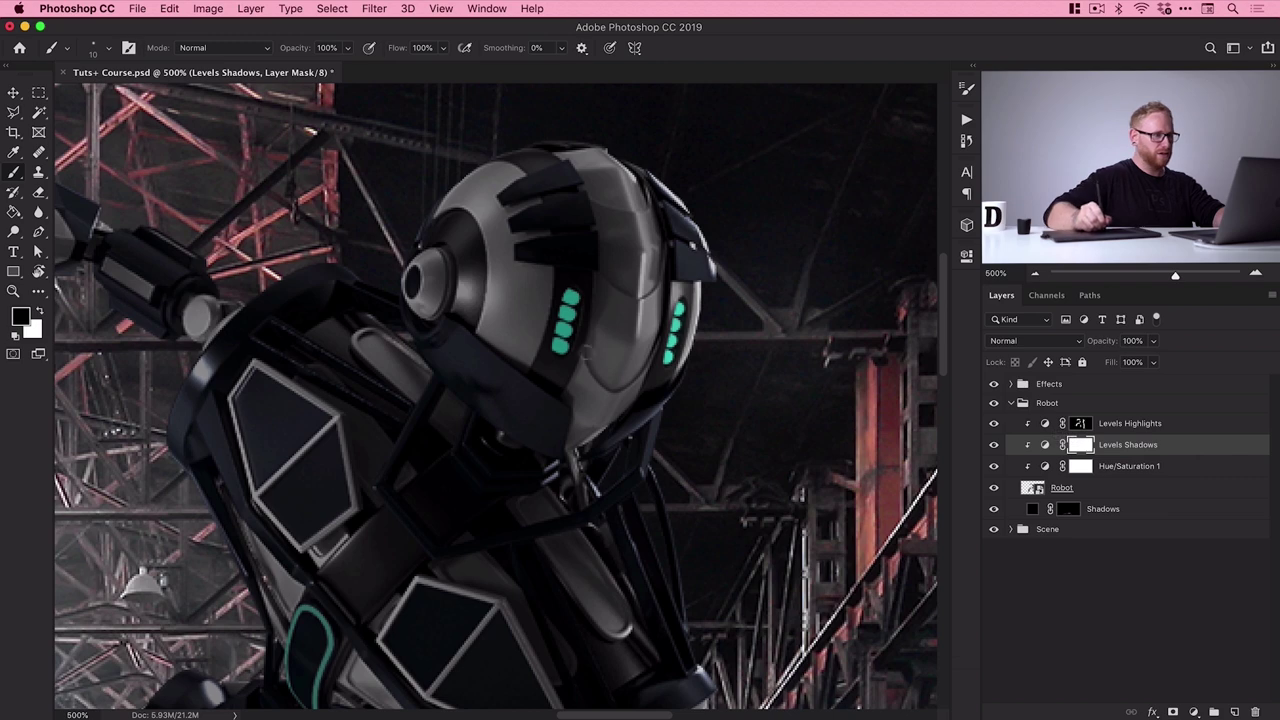
mouse_move(558, 348)
left_mouse_down()
mouse_move(574, 334)
mouse_move(570, 297)
left_mouse_up()
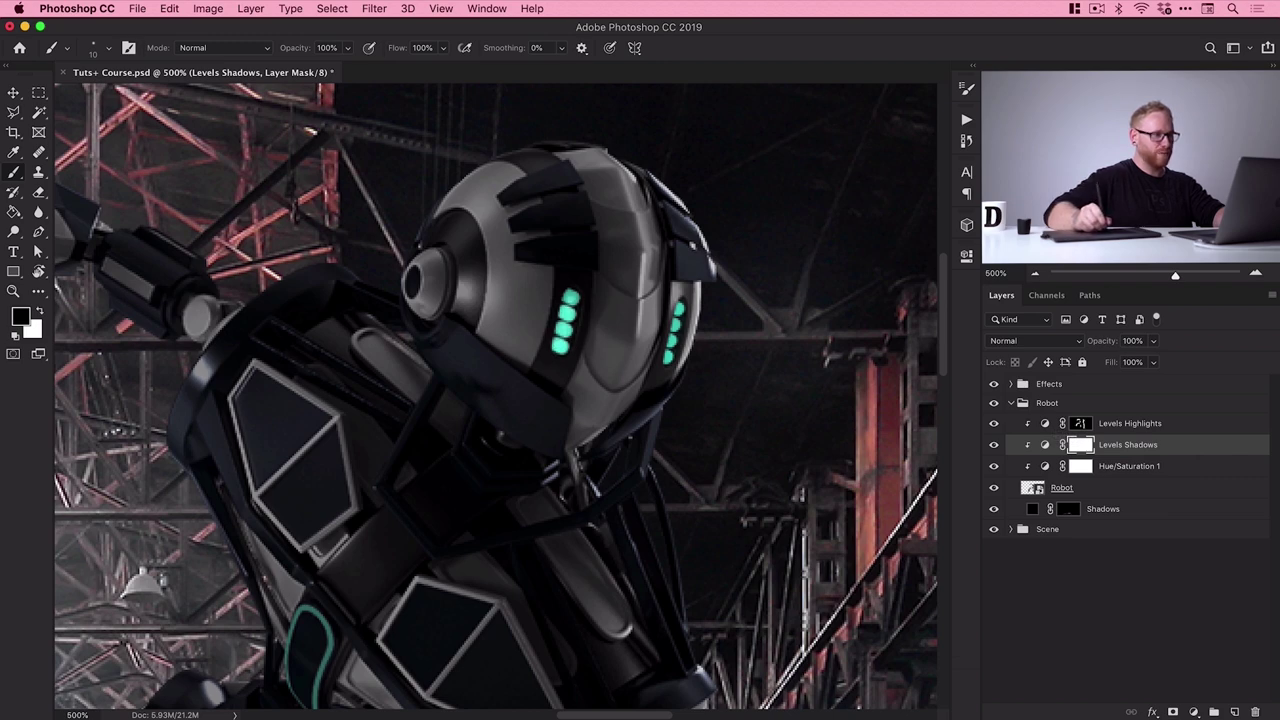
mouse_move(662, 314)
left_mouse_down()
mouse_move(680, 311)
mouse_move(670, 357)
left_mouse_up()
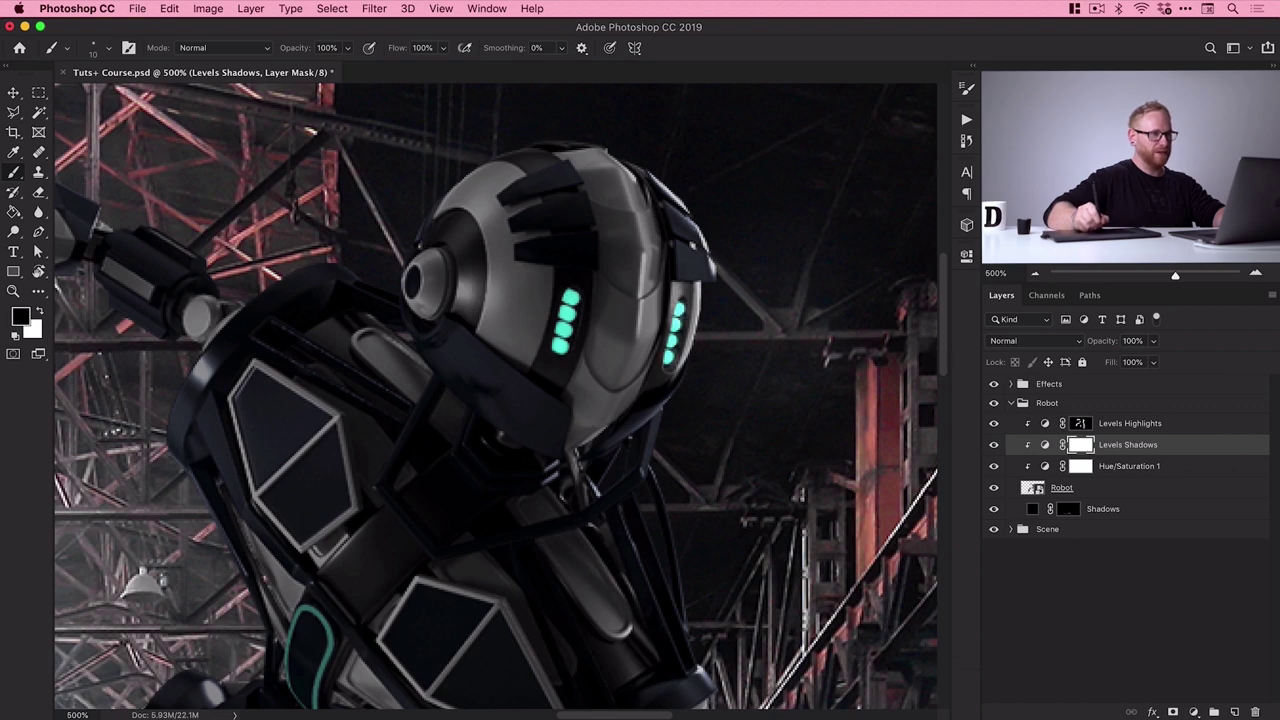
key("v")
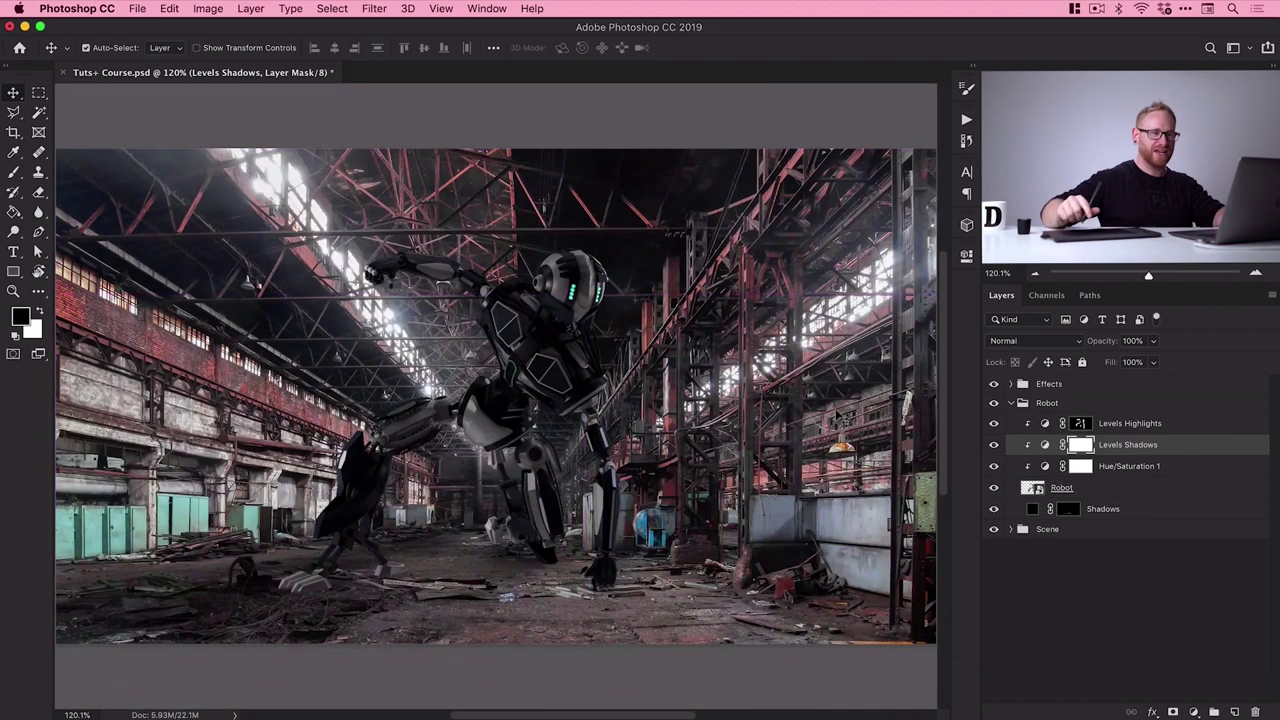
Add a Color Balance adjustment layer above Levels Highlights in the Robot group
left_click(1128, 427)
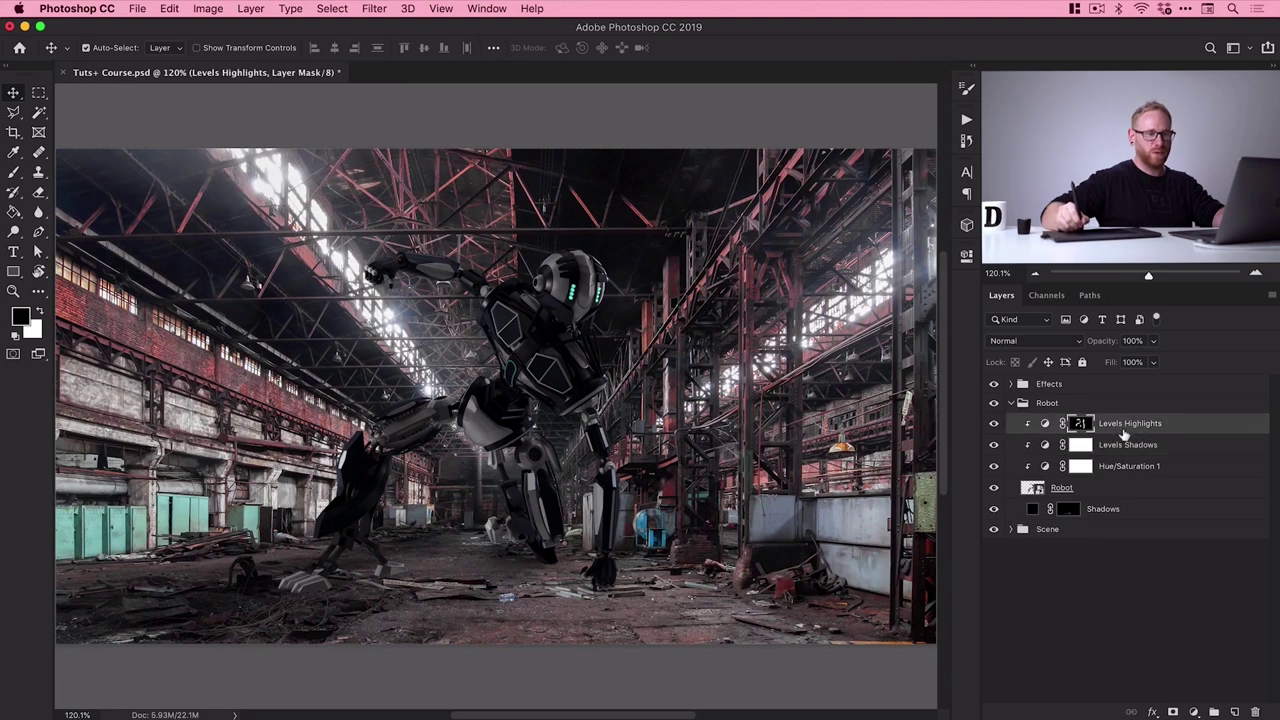
left_click(1195, 712)
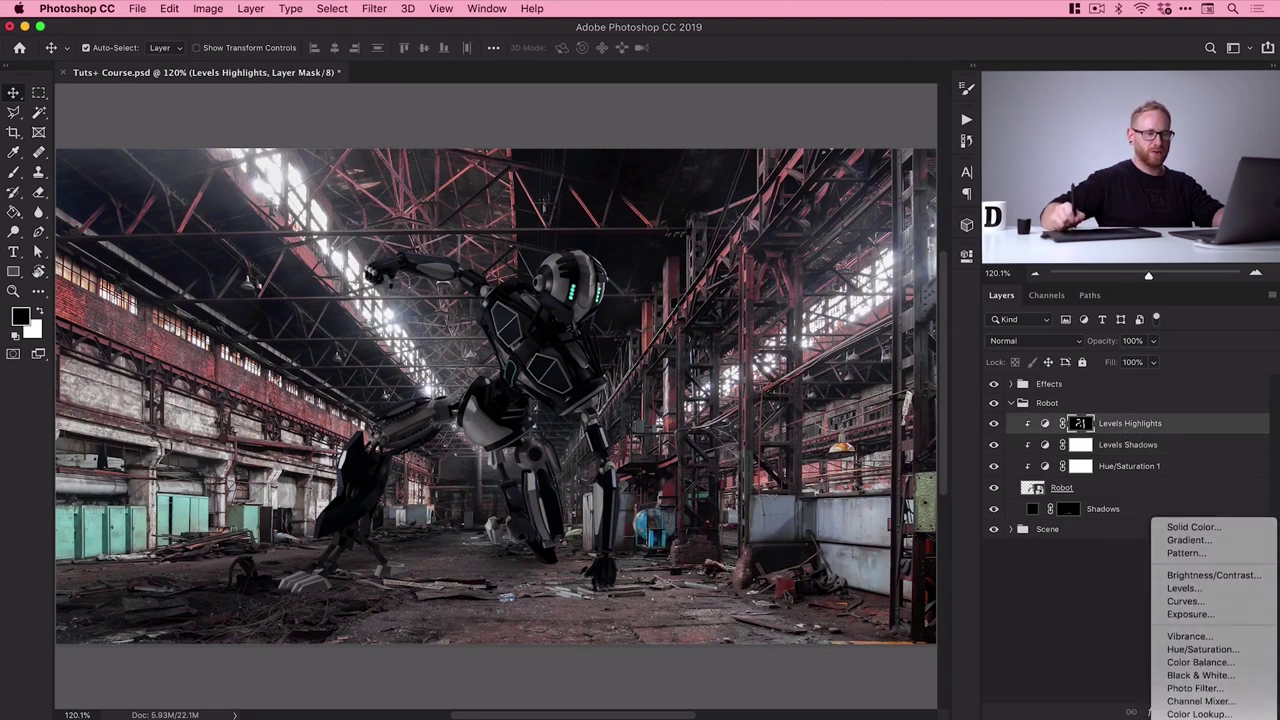
left_click(1200, 662)
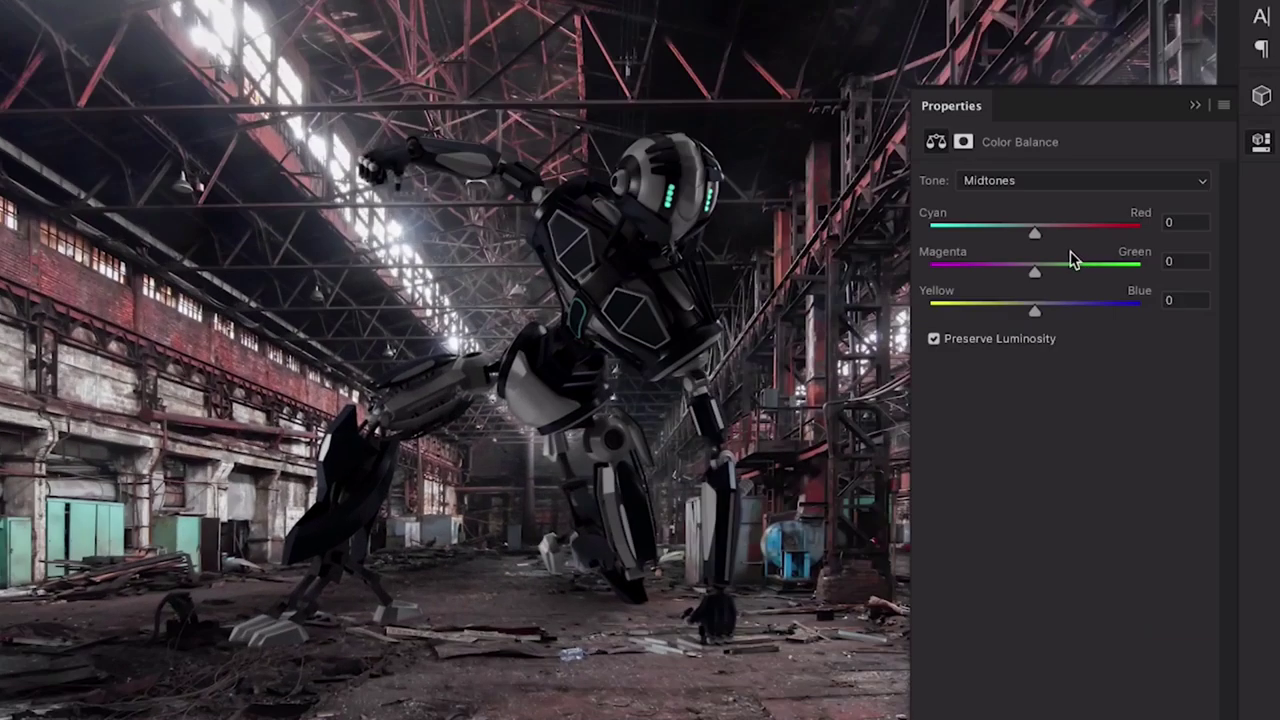
Set the Color Balance shadows to +8 on the Cyan–Red scale
left_click(1066, 184)
left_click(1064, 172)
left_click(1060, 172)
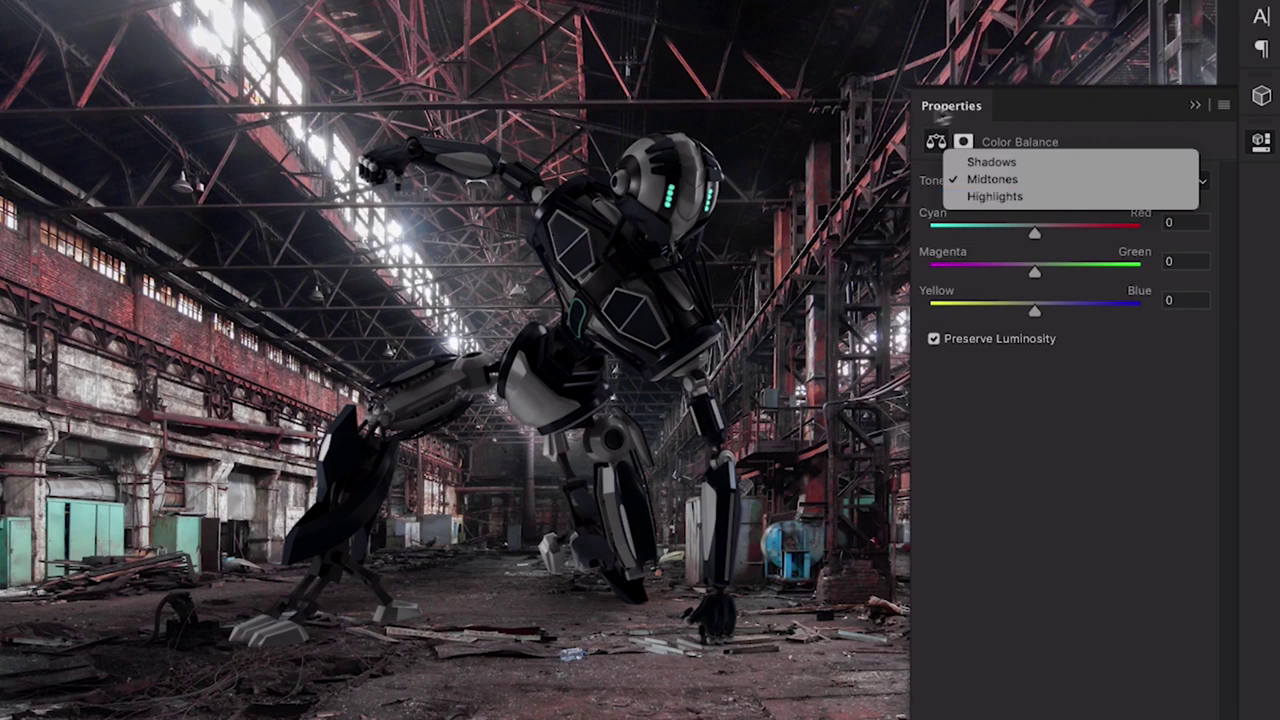
left_click(1100, 162)
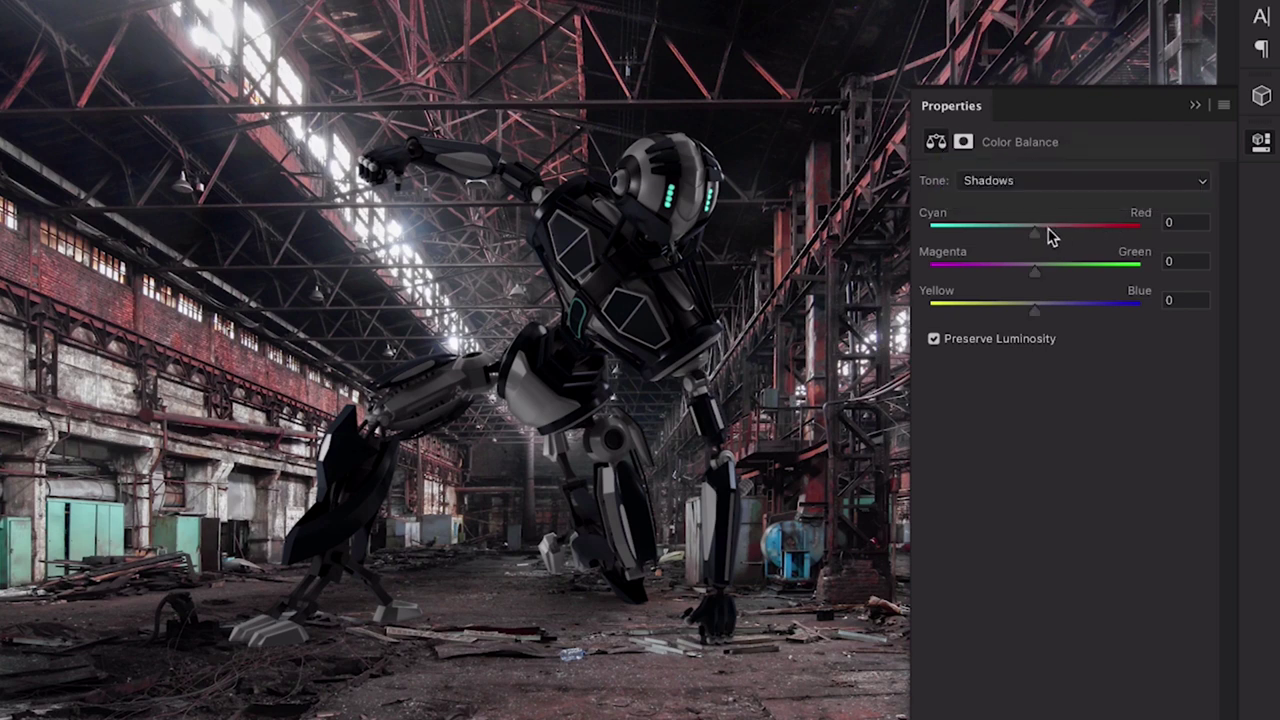
left_click_drag(1037, 236, 1045, 240)
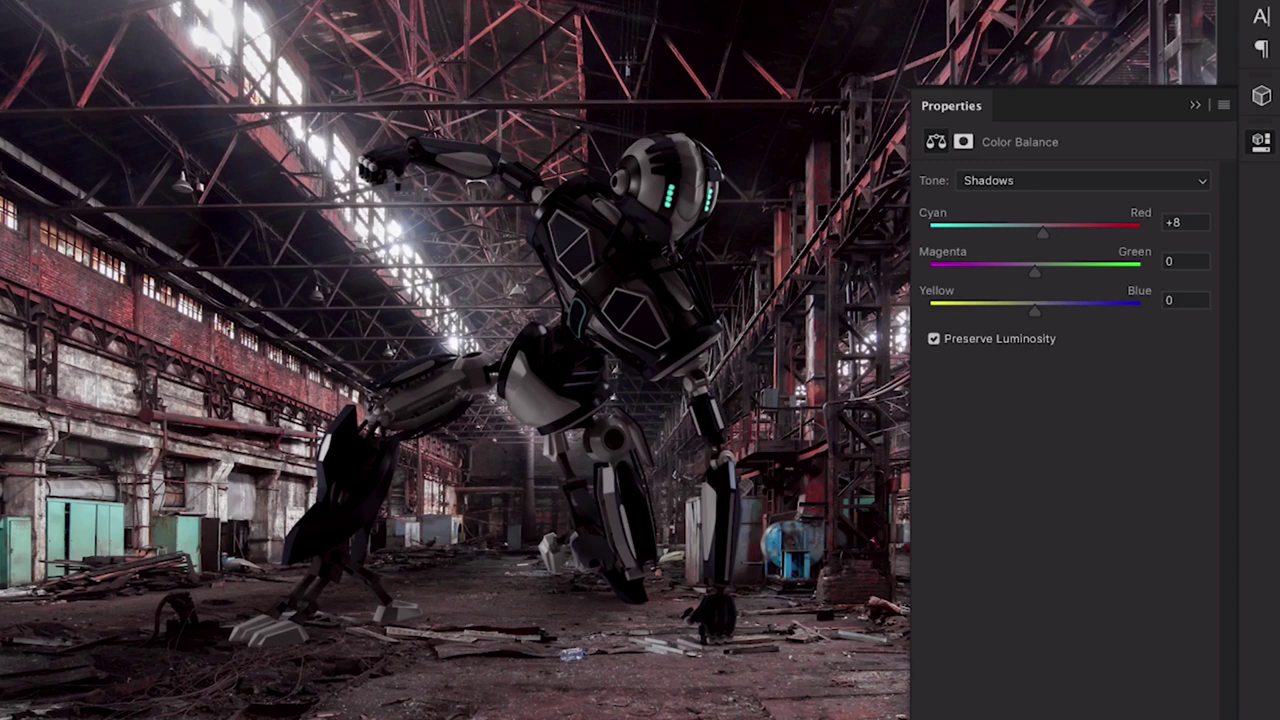
Set the Color Balance midtones to +11 on the Cyan–Red scale and the highlights to -11 on the Yellow–Blue scale
left_click(1040, 188)
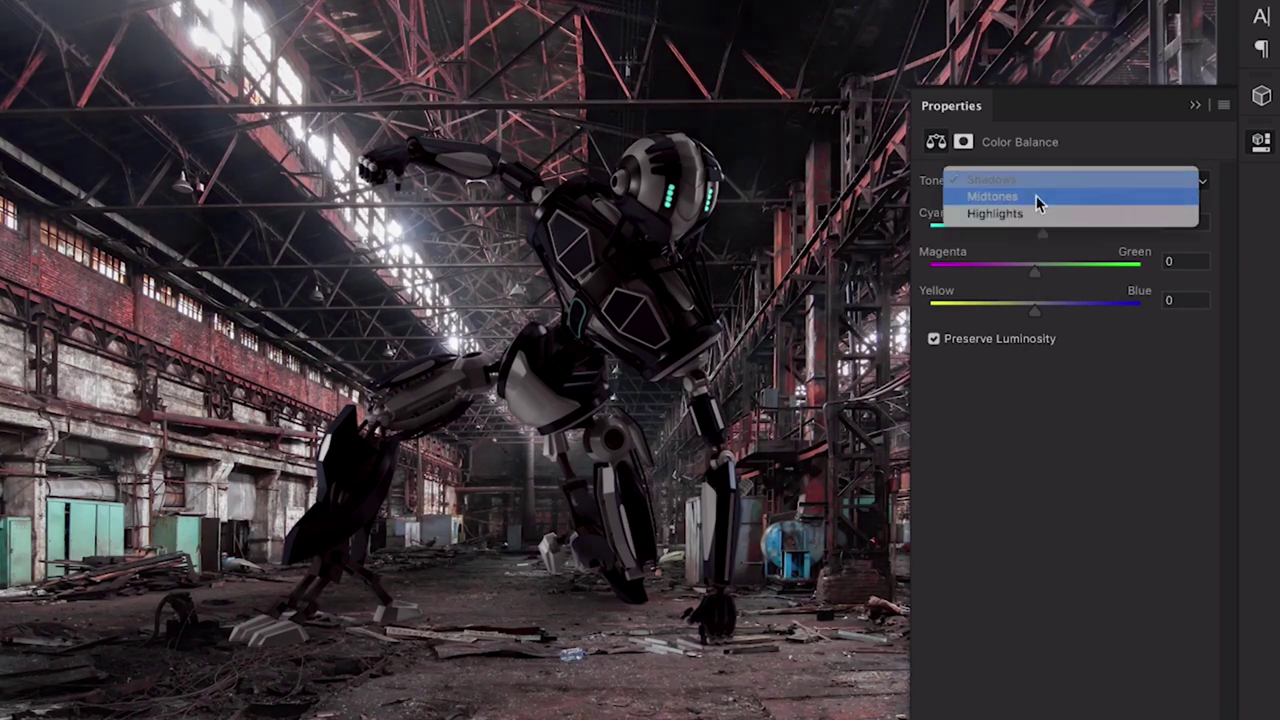
left_click(1036, 200)
left_click_drag(1043, 234, 1049, 233)
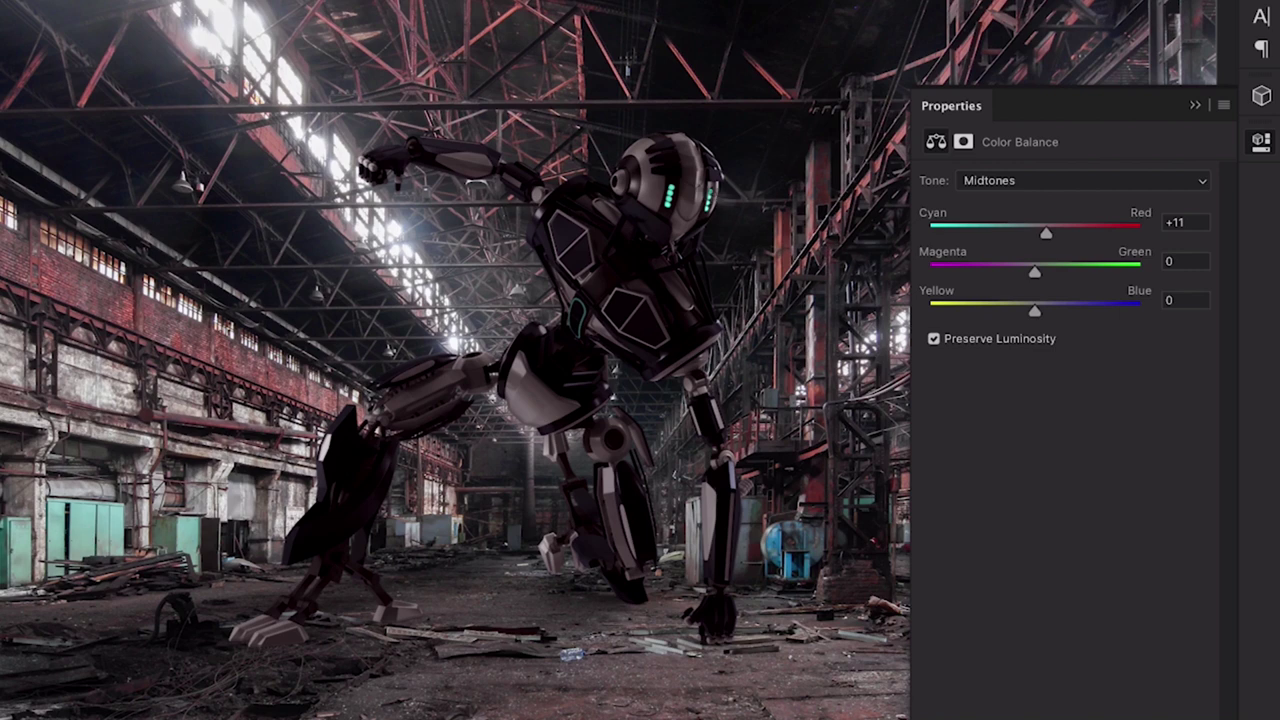
left_click(1058, 182)
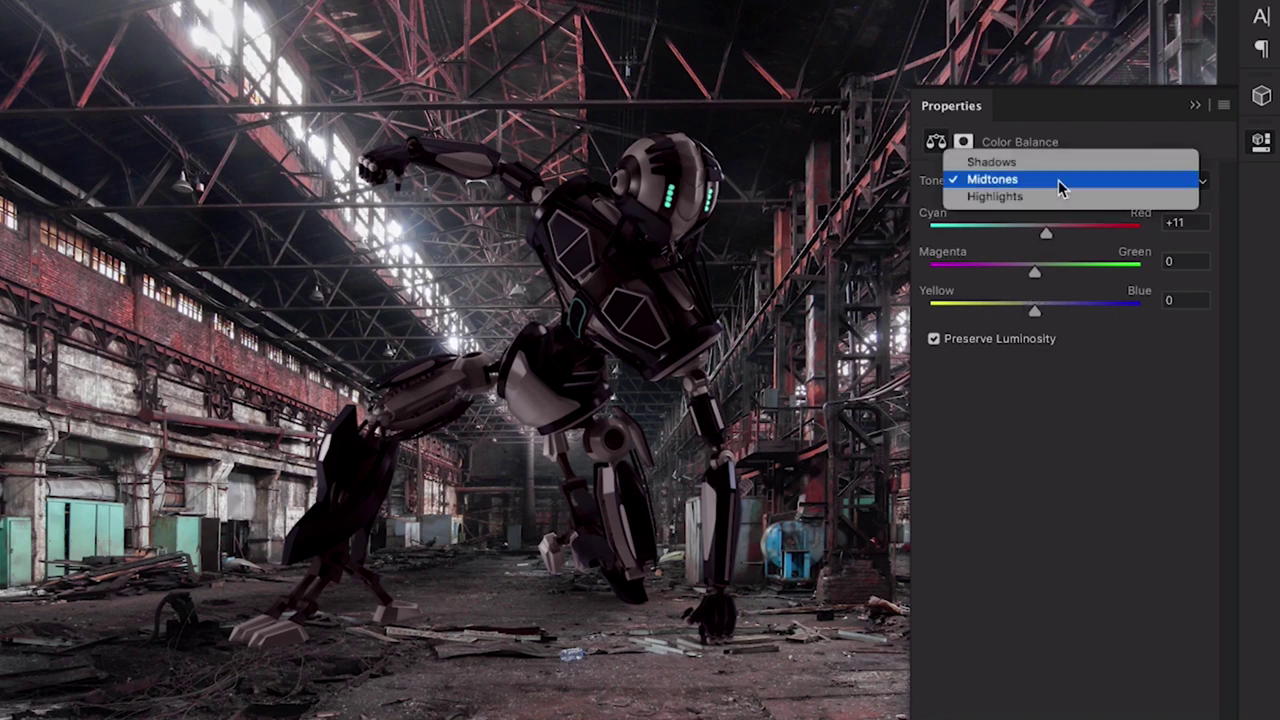
left_click(1057, 198)
left_click_drag(1034, 304, 1024, 314)
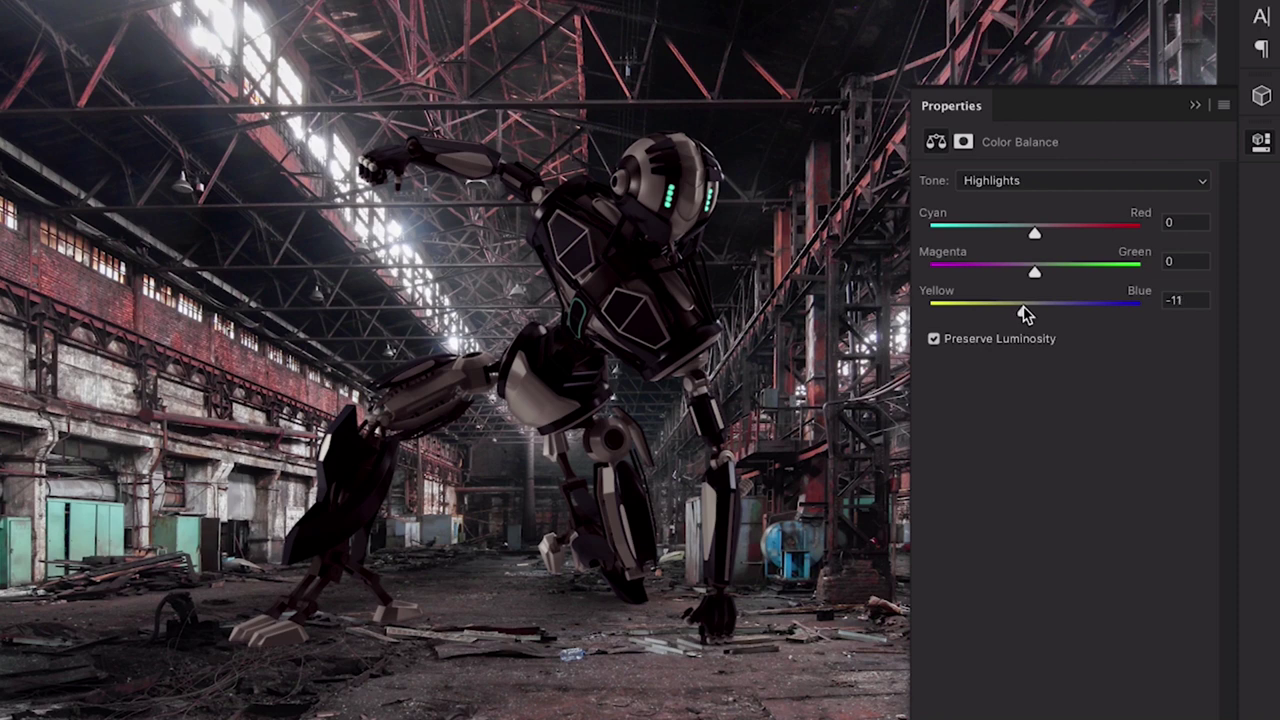
Set the Color Balance midtones to +10 on the Cyan–Red scale and compare the robot with the adjustment hidden and shown
left_click(1046, 185)
left_click(1049, 164)
mouse_move(1046, 237)
left_mouse_down()
mouse_move(905, 226)
mouse_move(1150, 228)
mouse_move(1037, 232)
mouse_move(1052, 233)
left_mouse_up()
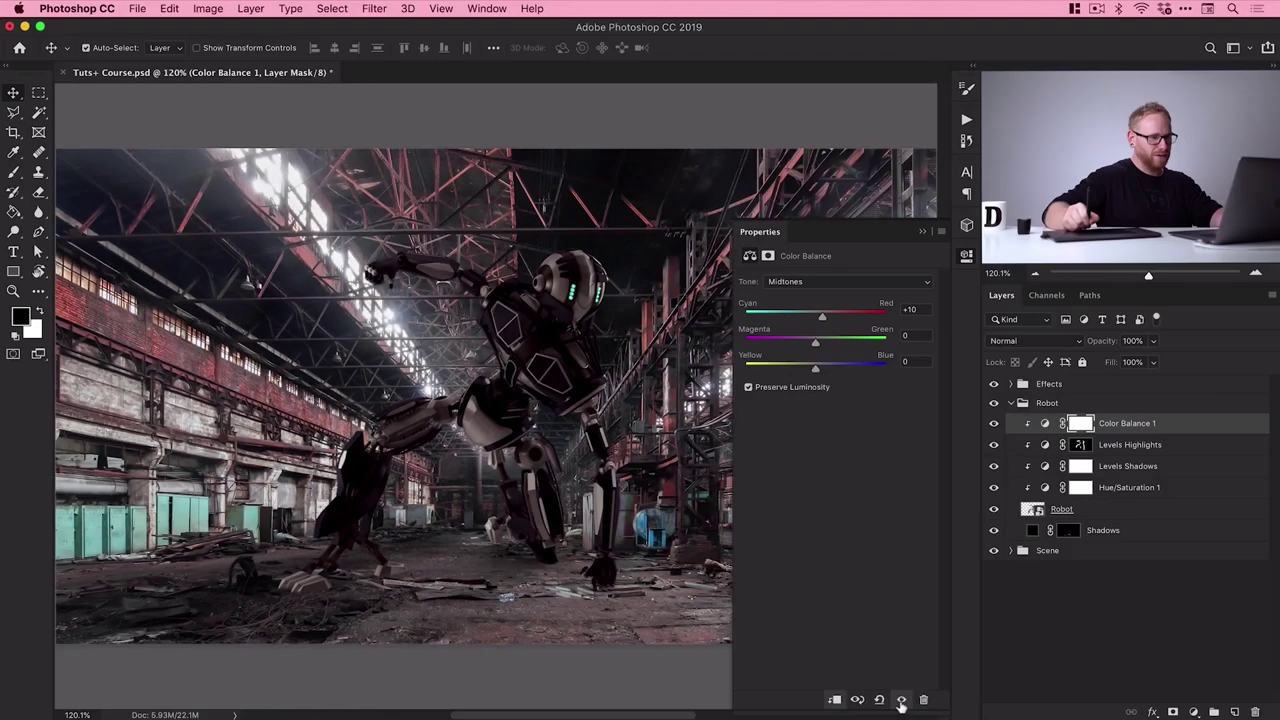
left_click(901, 701)
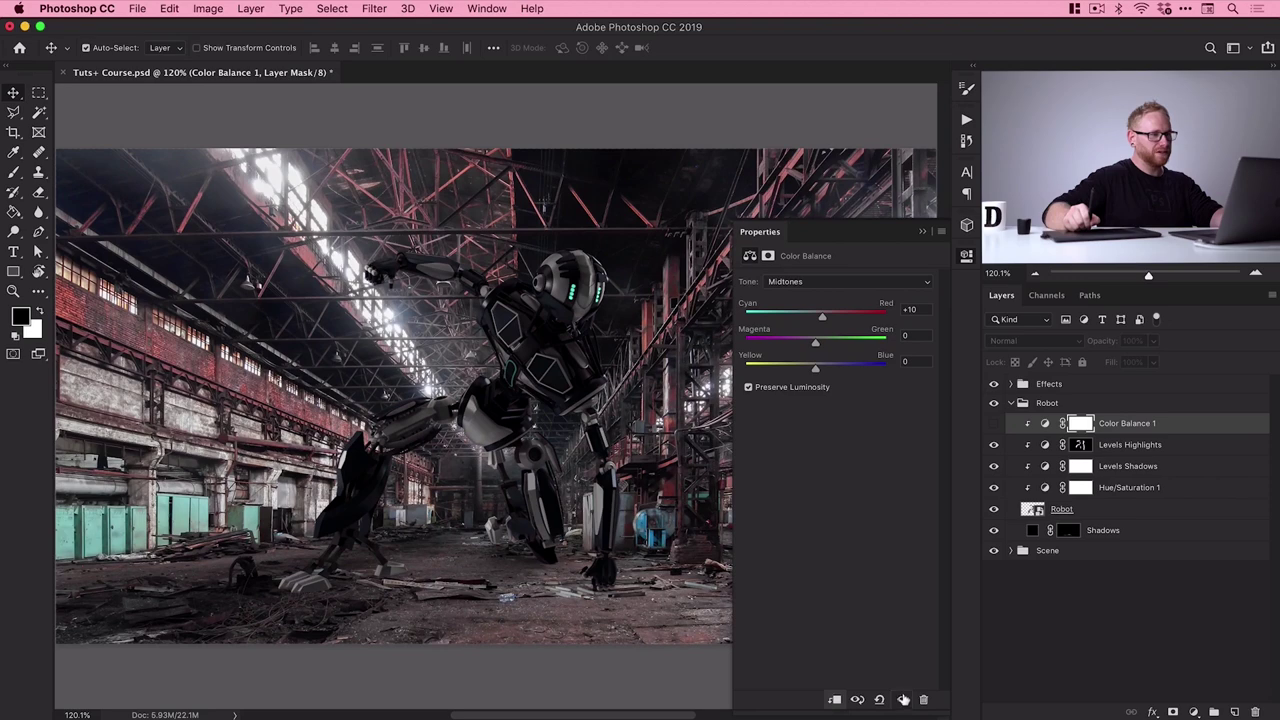
left_click(903, 700)
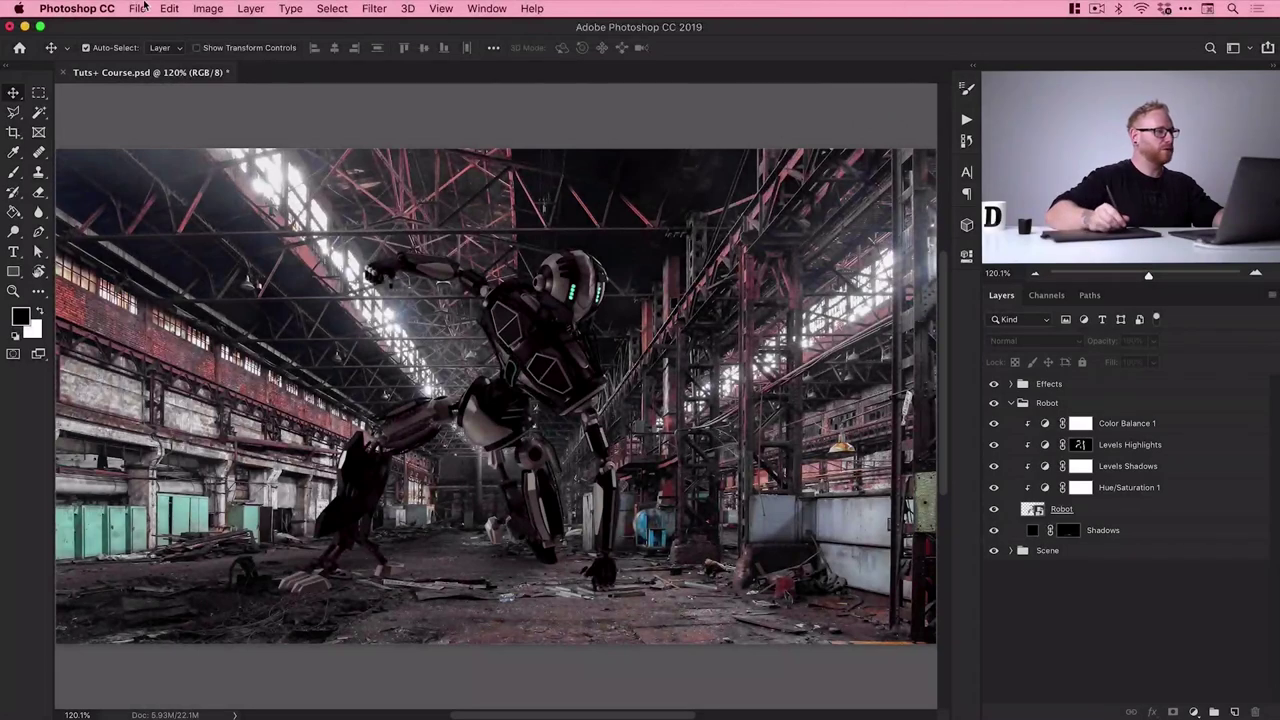
Save the Tuts+ Course.psd document
left_click(140, 8)
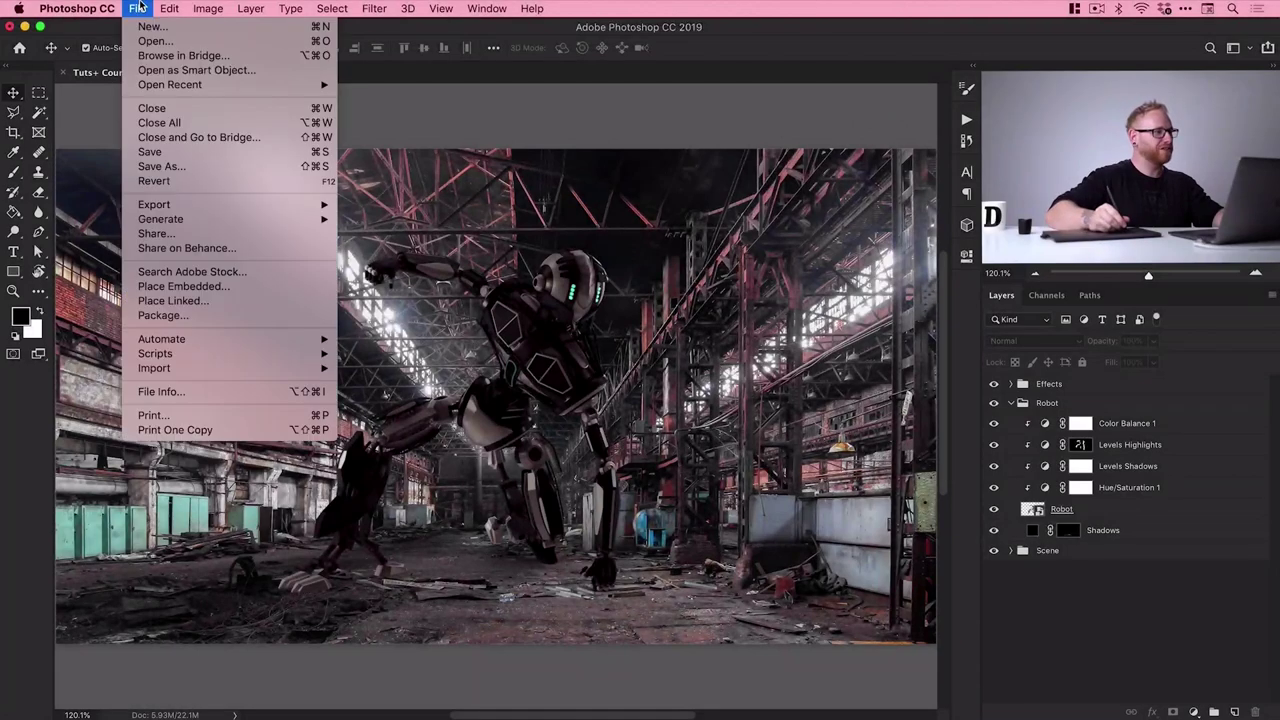
left_click(150, 153)
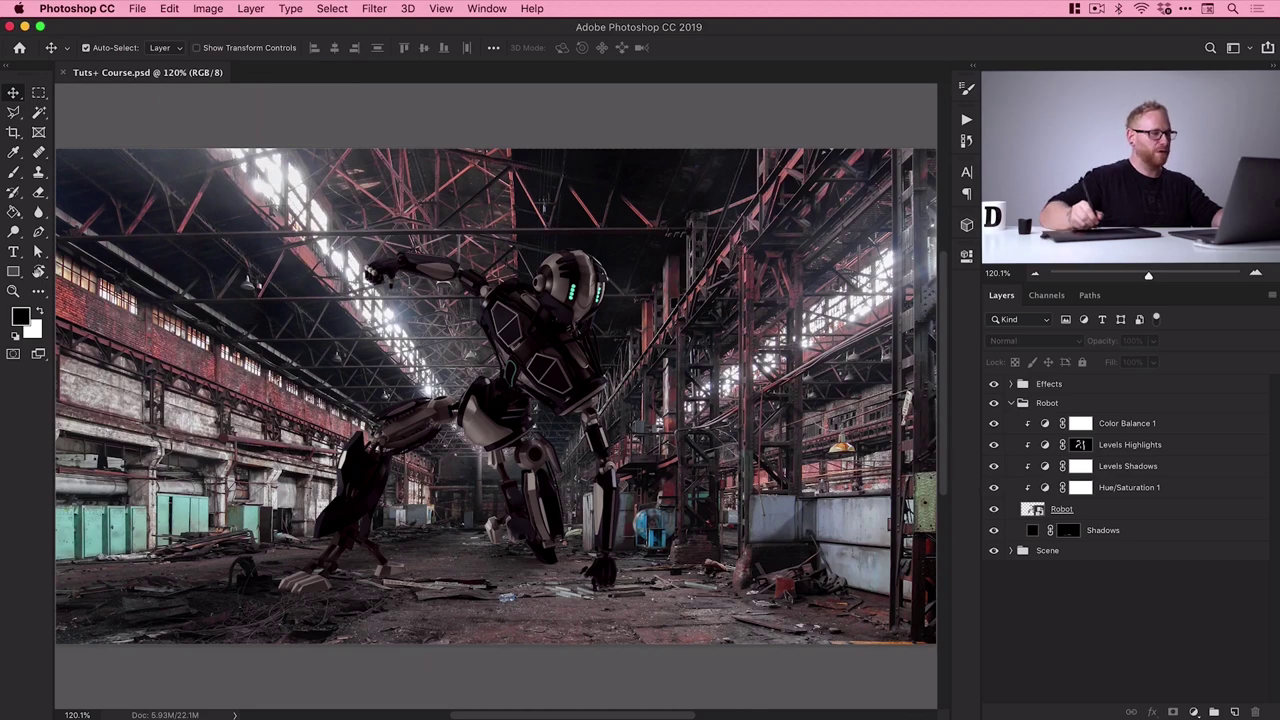
Add a new layer directly above the Robot layer, clipped to it, and name it Texture
left_click(545, 398, "super")
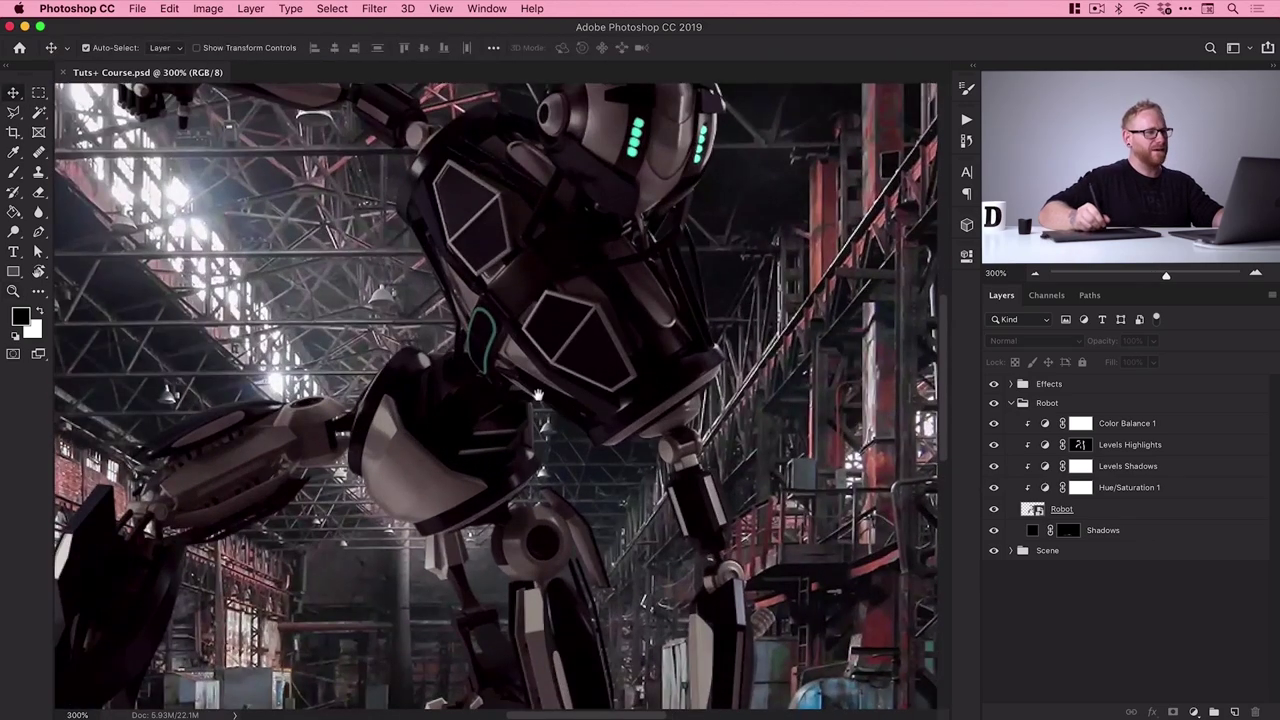
left_click_drag(538, 396, 675, 316)
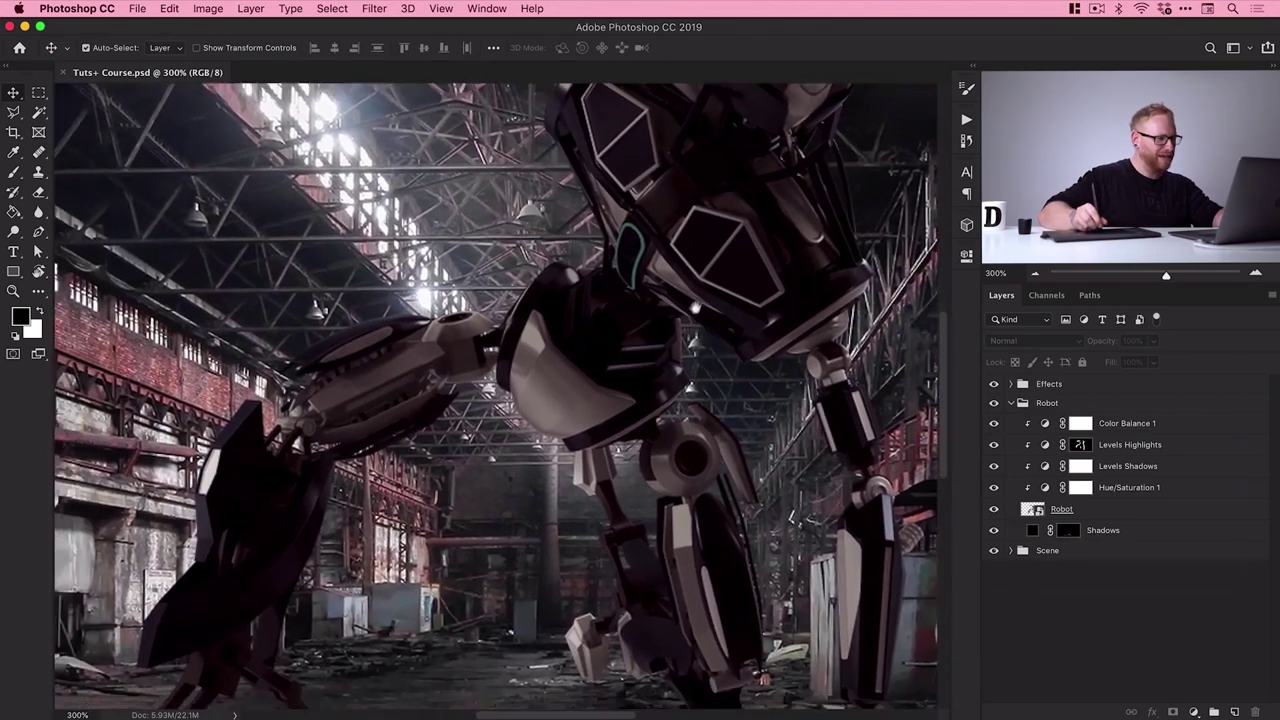
left_click_drag(653, 368, 568, 405)
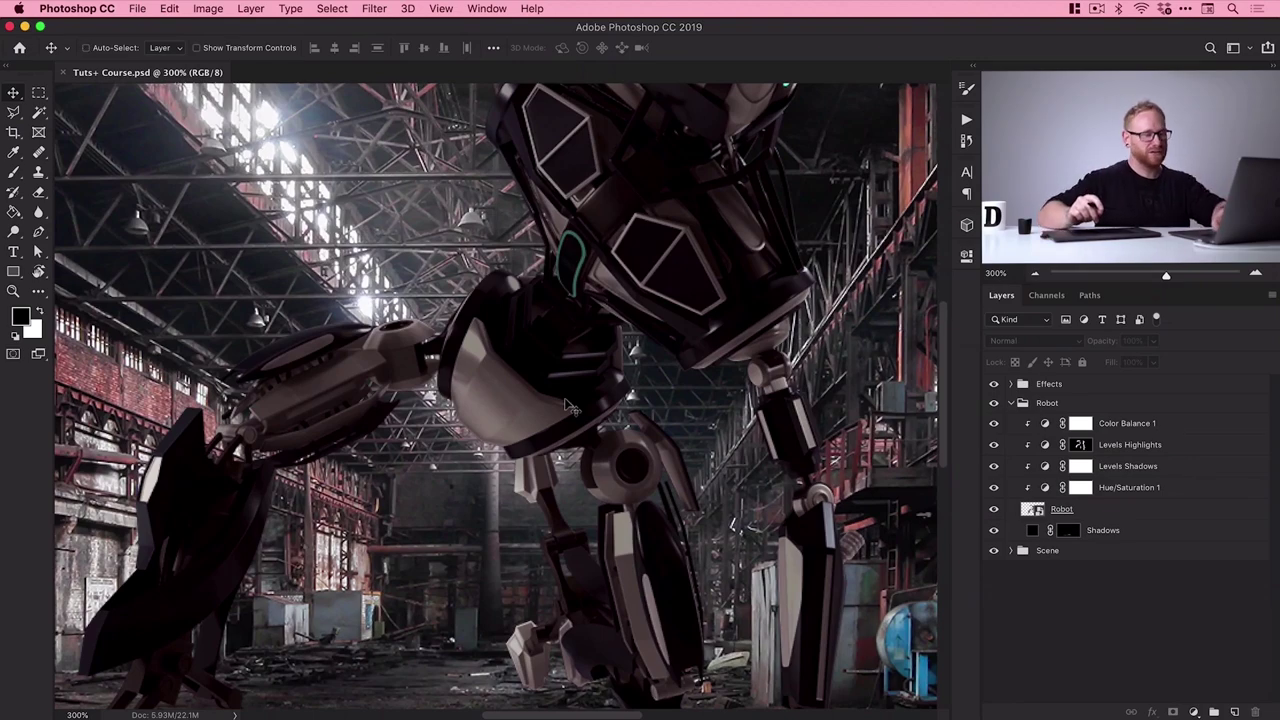
key("super+0")
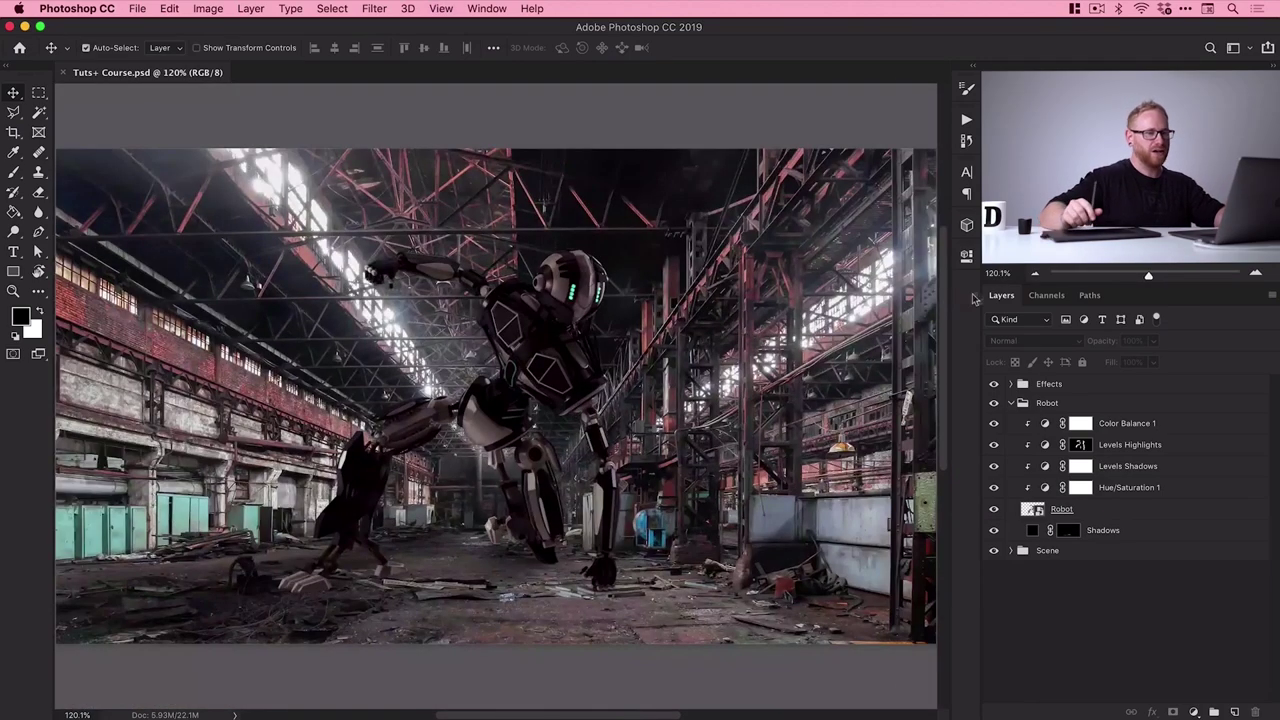
left_click(1070, 512)
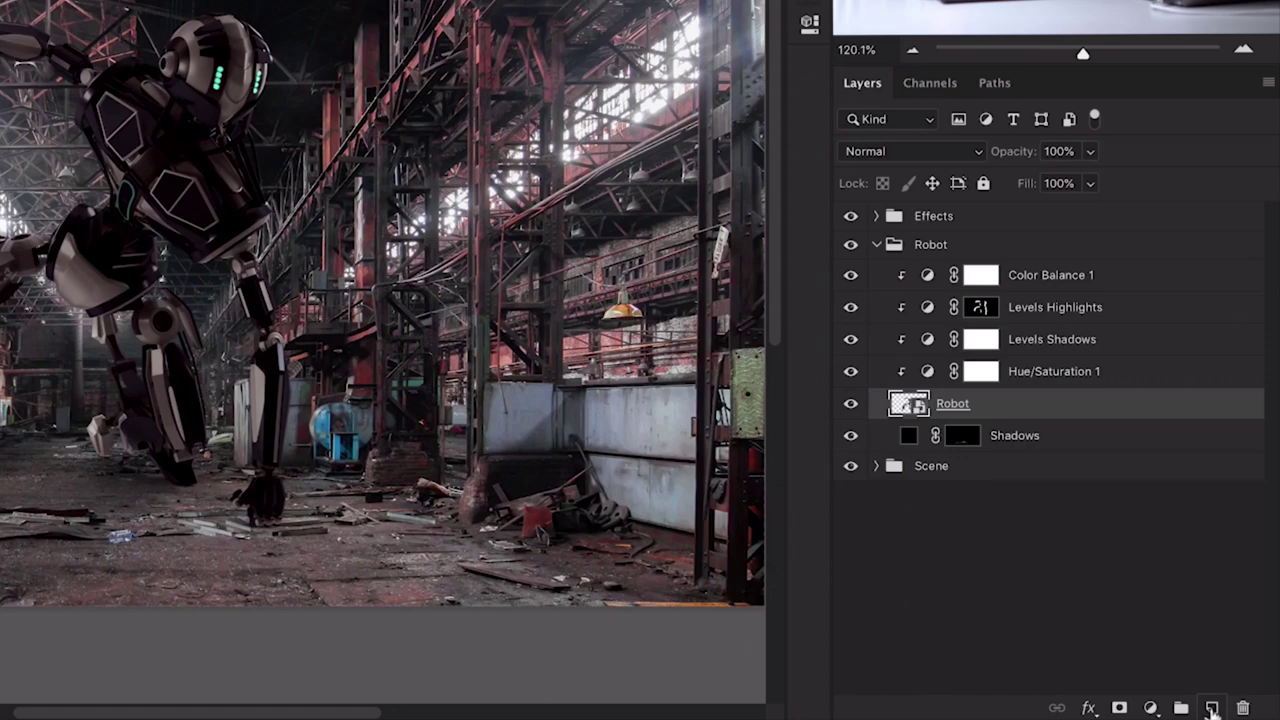
left_click(1211, 708)
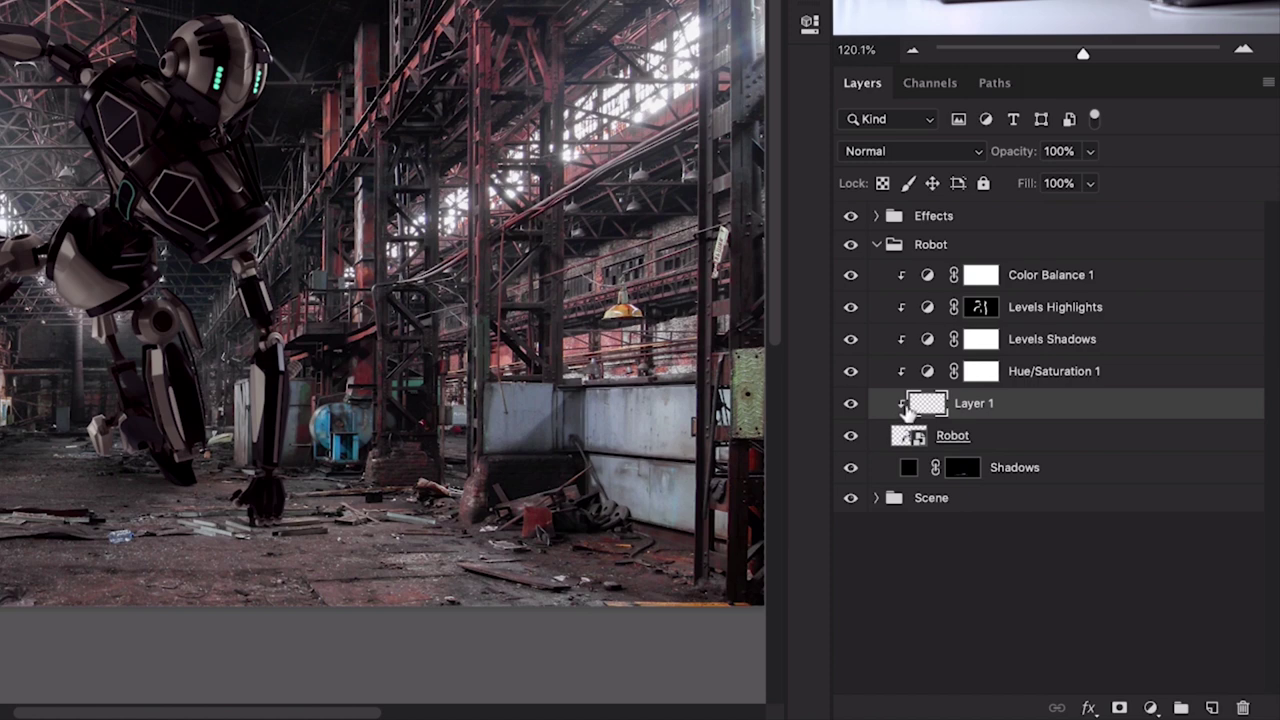
double_click(972, 404)
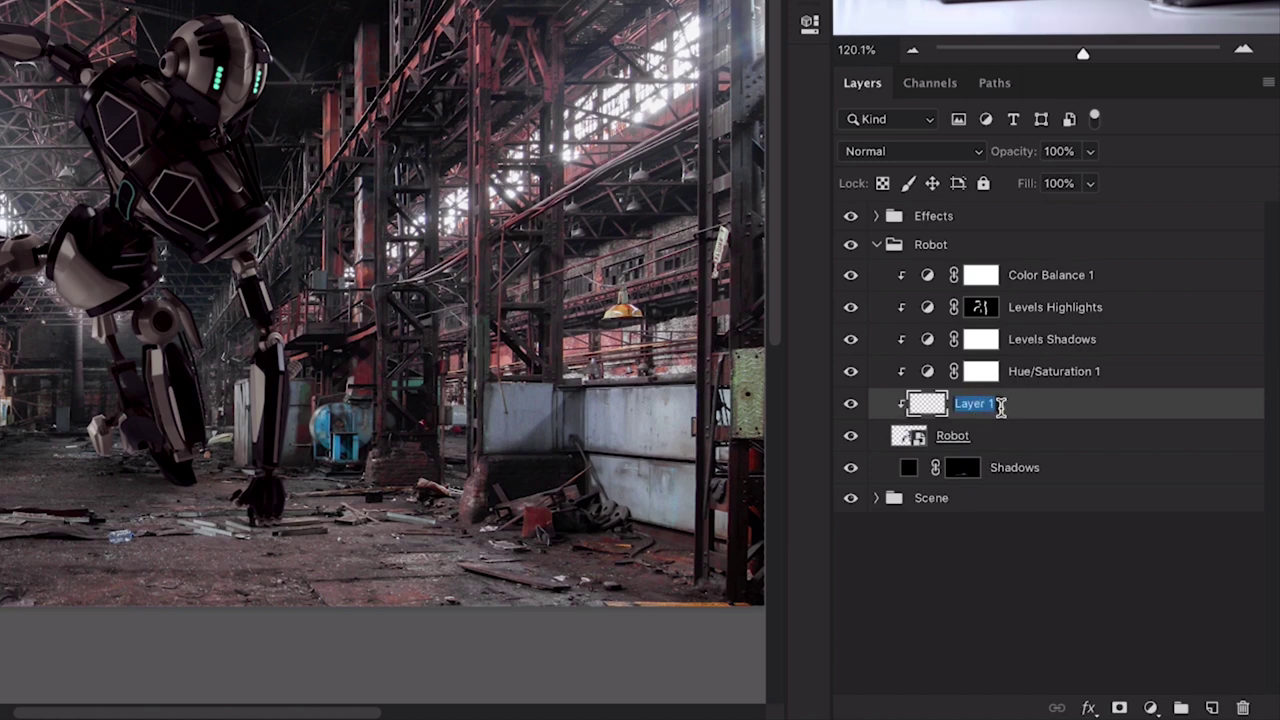
type("Texture")
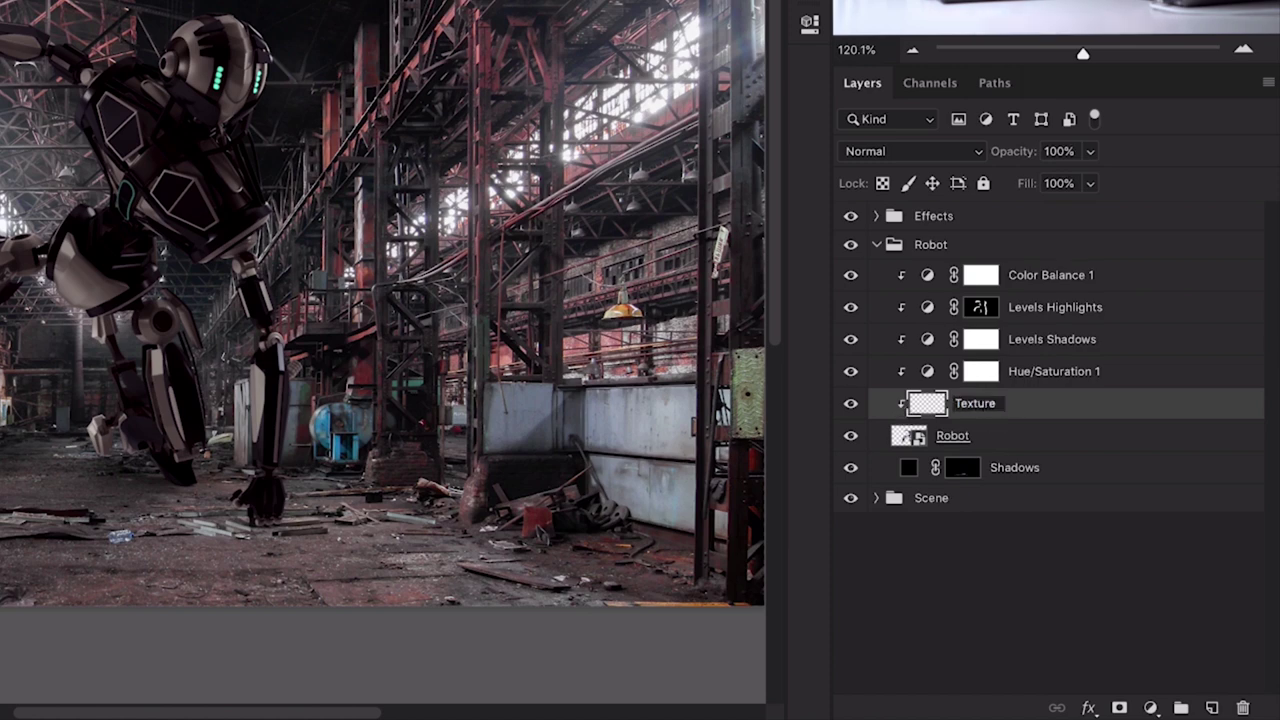
key("Return")
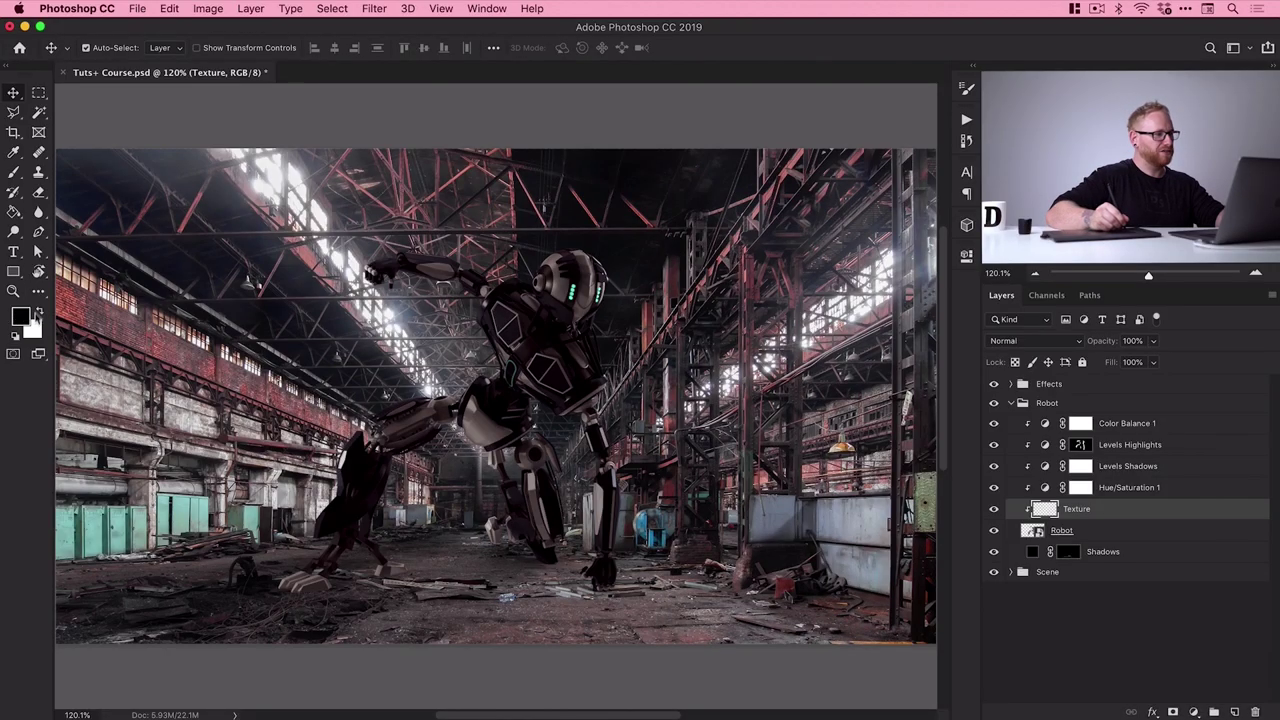
Activate the Brush tool and open its brush presets
left_click(13, 171)
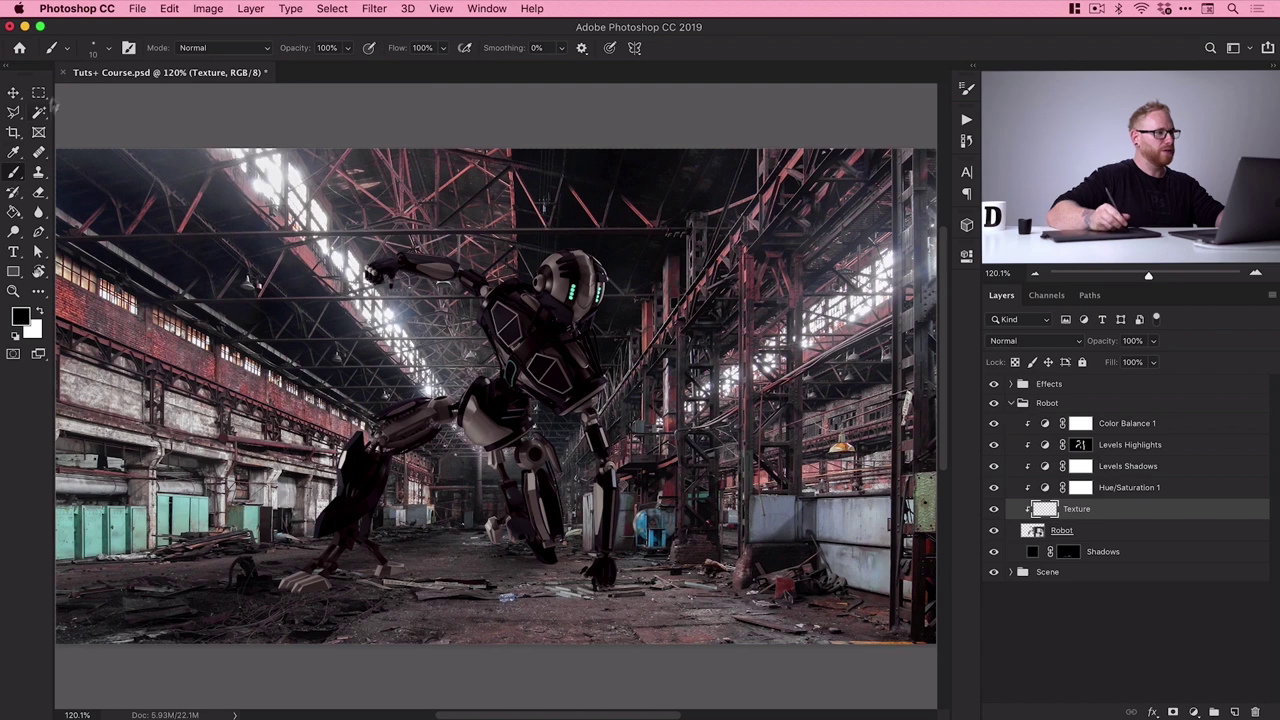
left_click(110, 51)
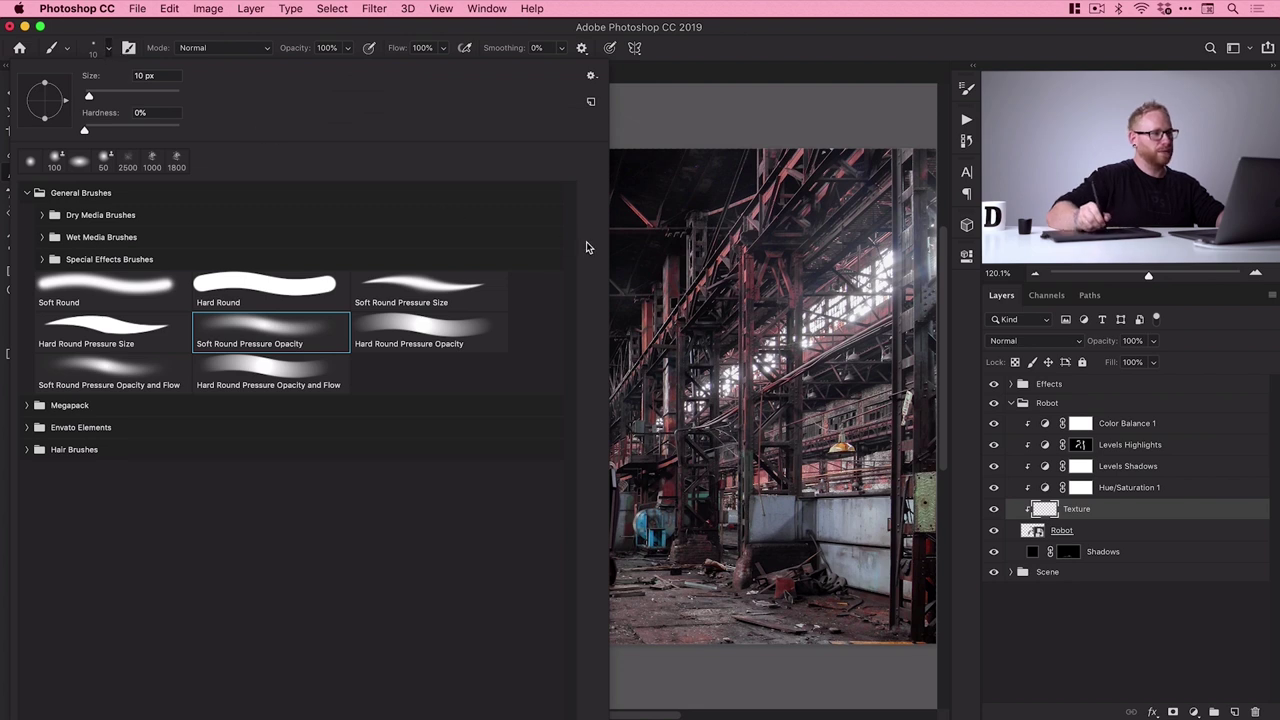
left_click(598, 75)
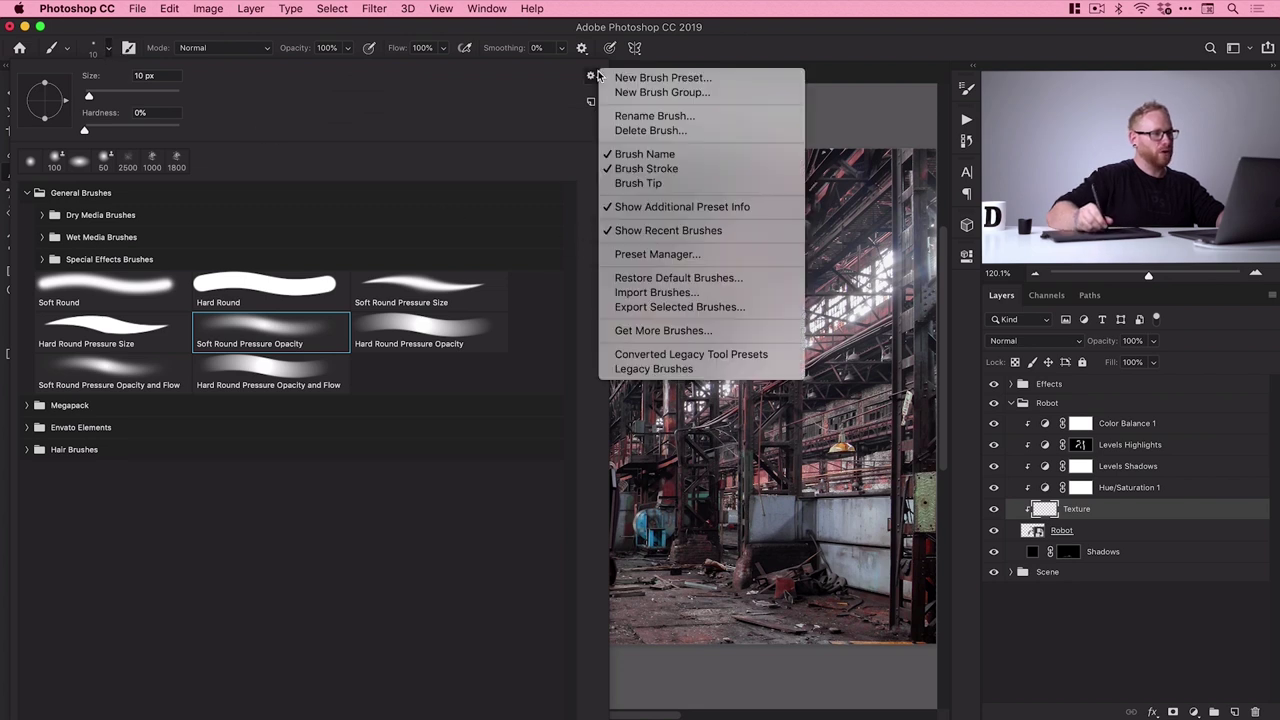
left_click(628, 293)
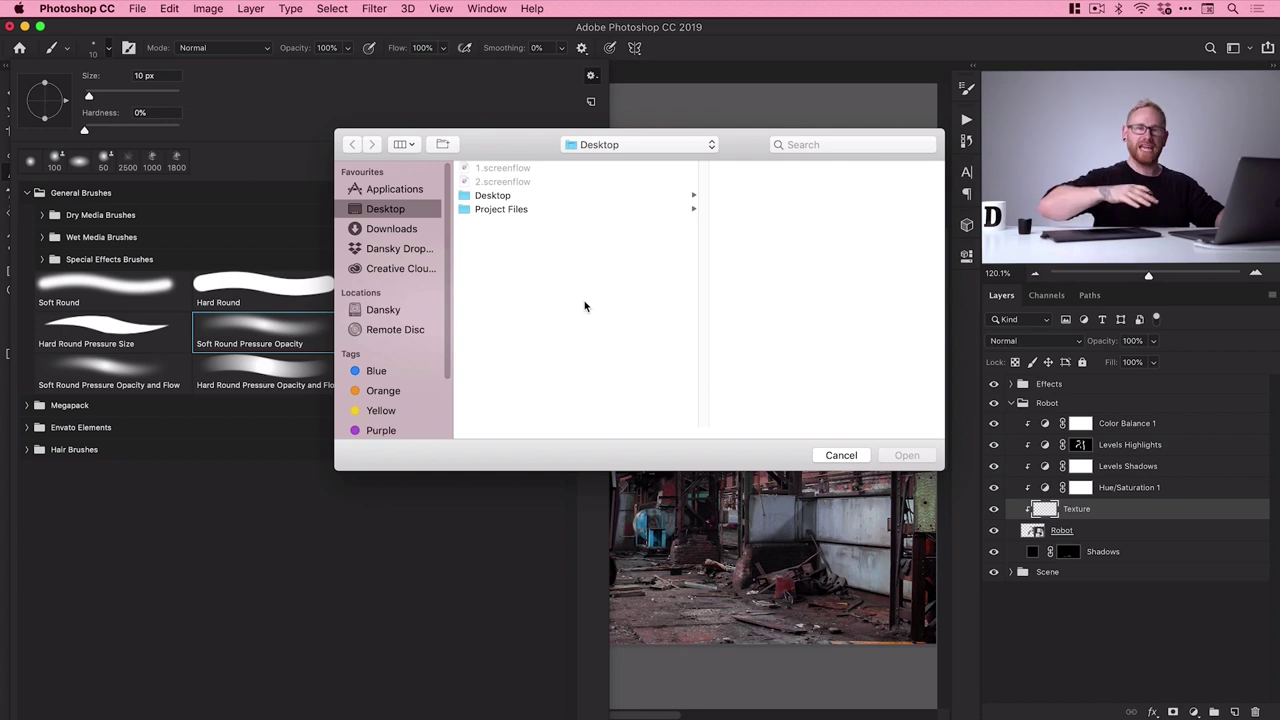
left_click(841, 456)
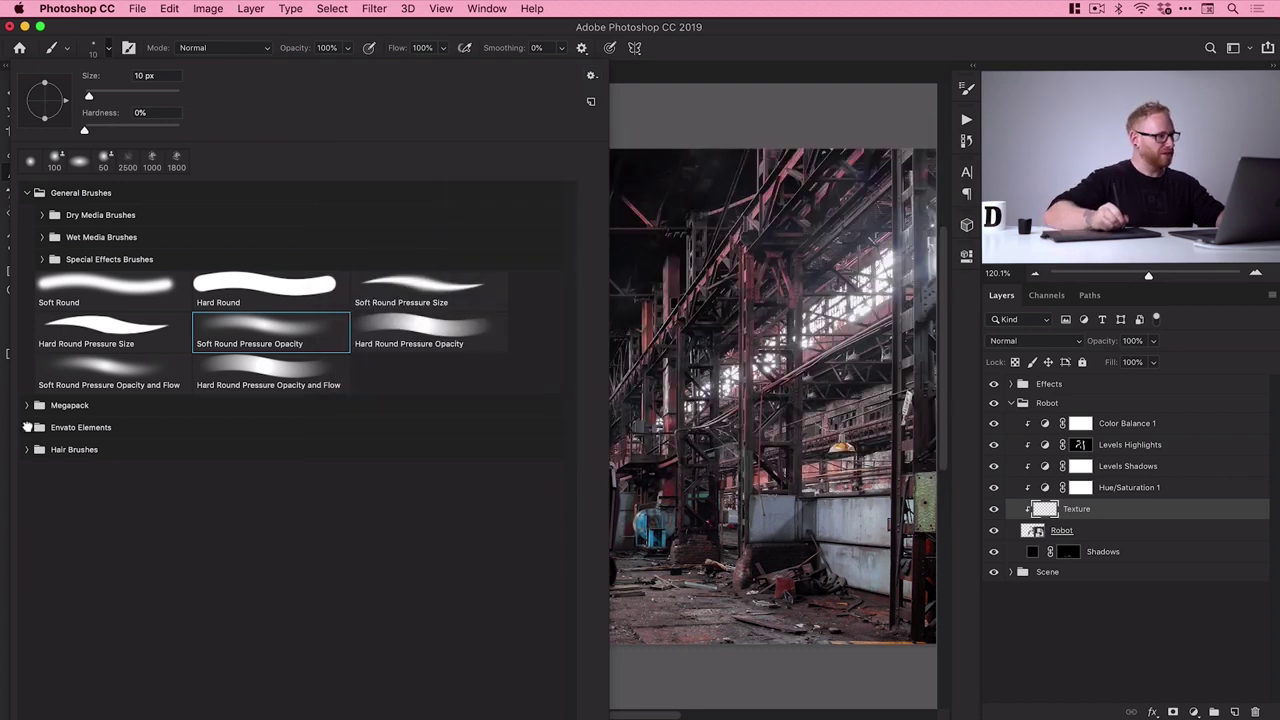
Choose the faint 1780 px brush from the gm_distressed_texture_brushes set in the Envato Elements brush group
left_click(27, 427)
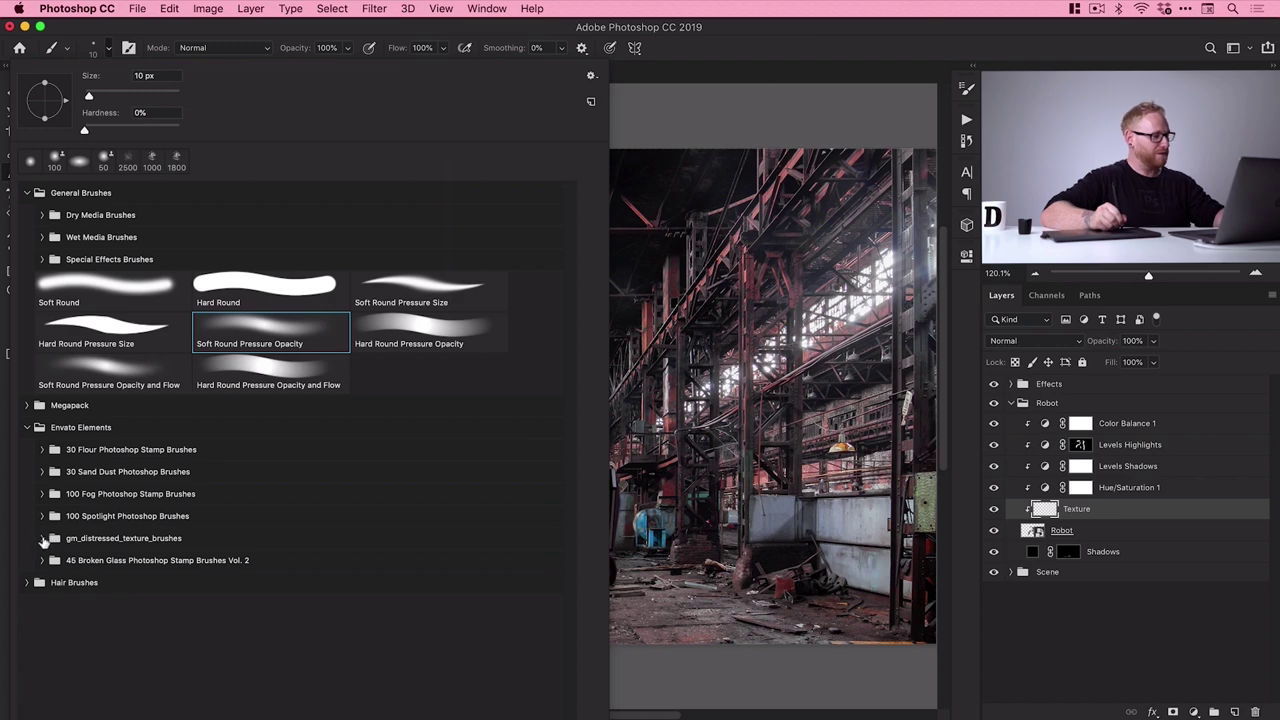
left_click(42, 539)
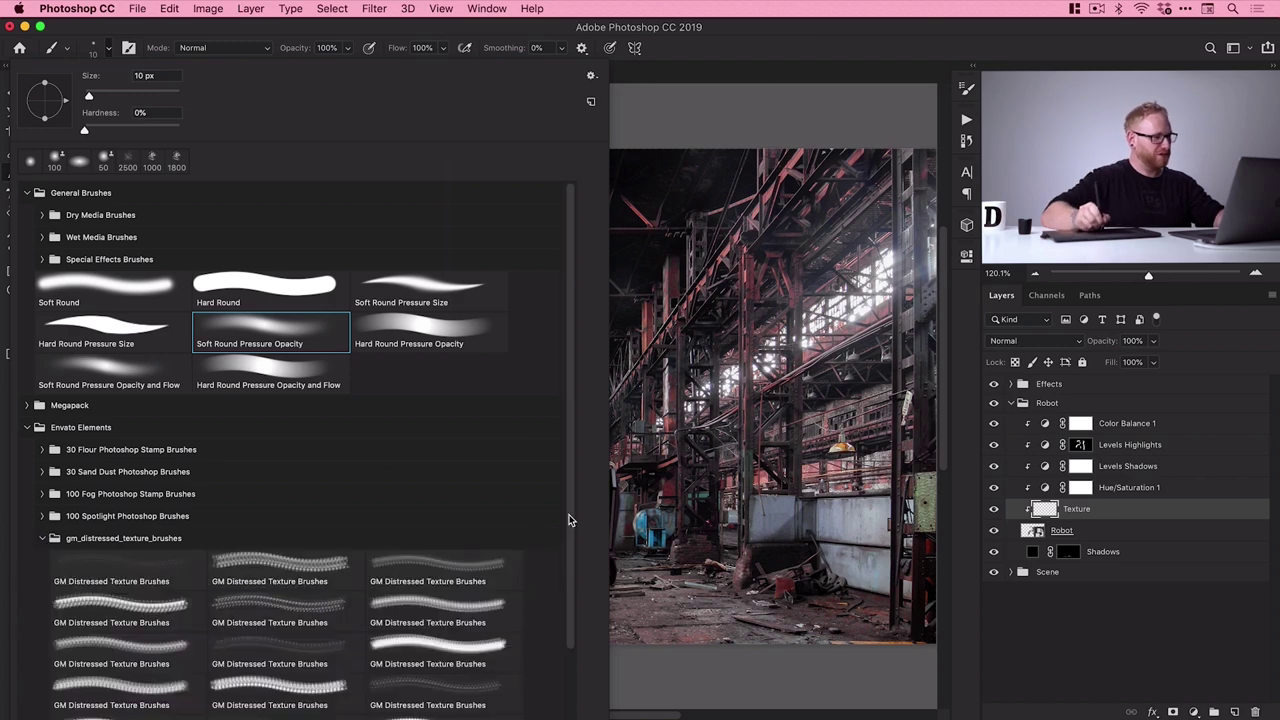
left_click_drag(568, 520, 561, 626)
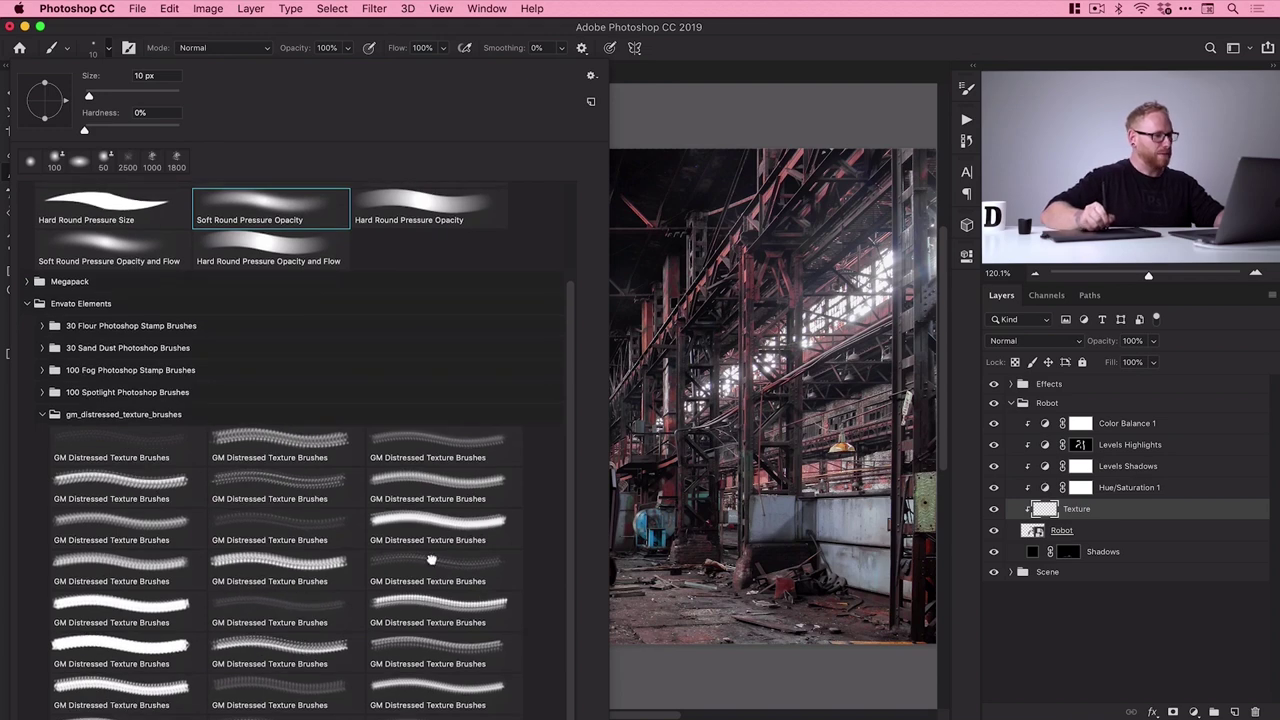
left_click(431, 560)
left_click(748, 356)
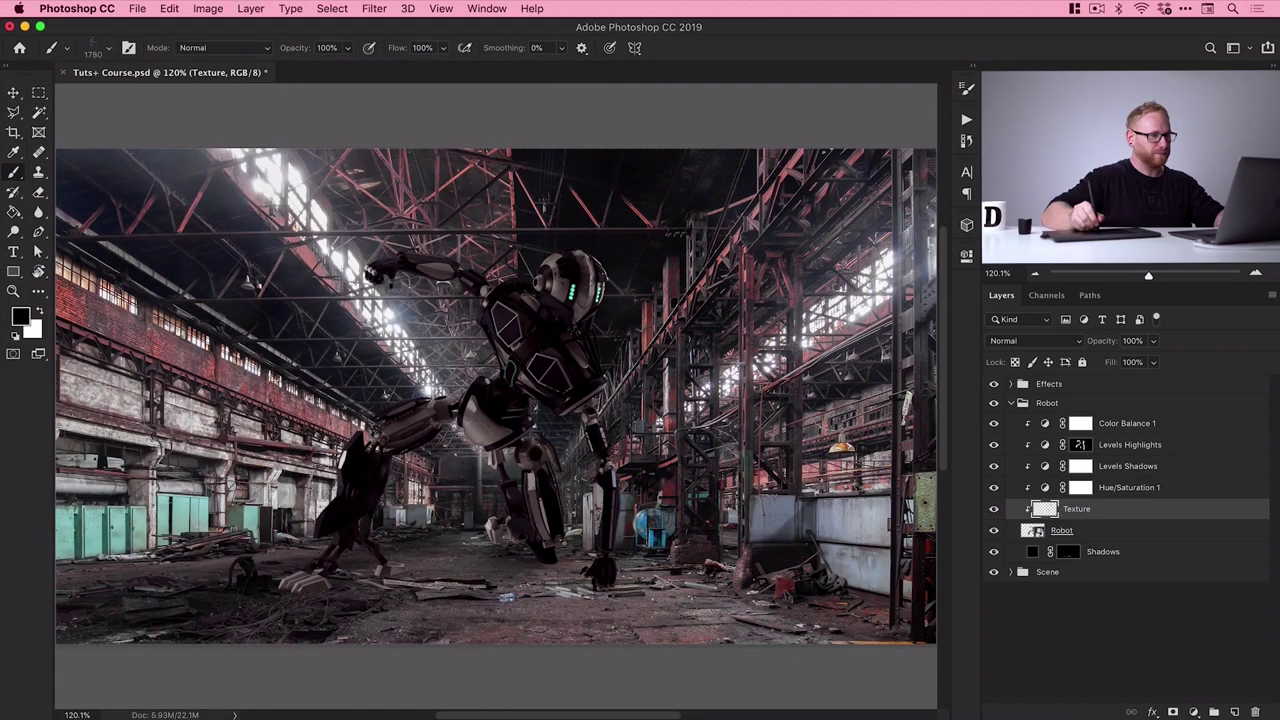
Try stamping the distressed texture in black over the robot's torso on the Texture layer, and undo the stamp
left_click(521, 343)
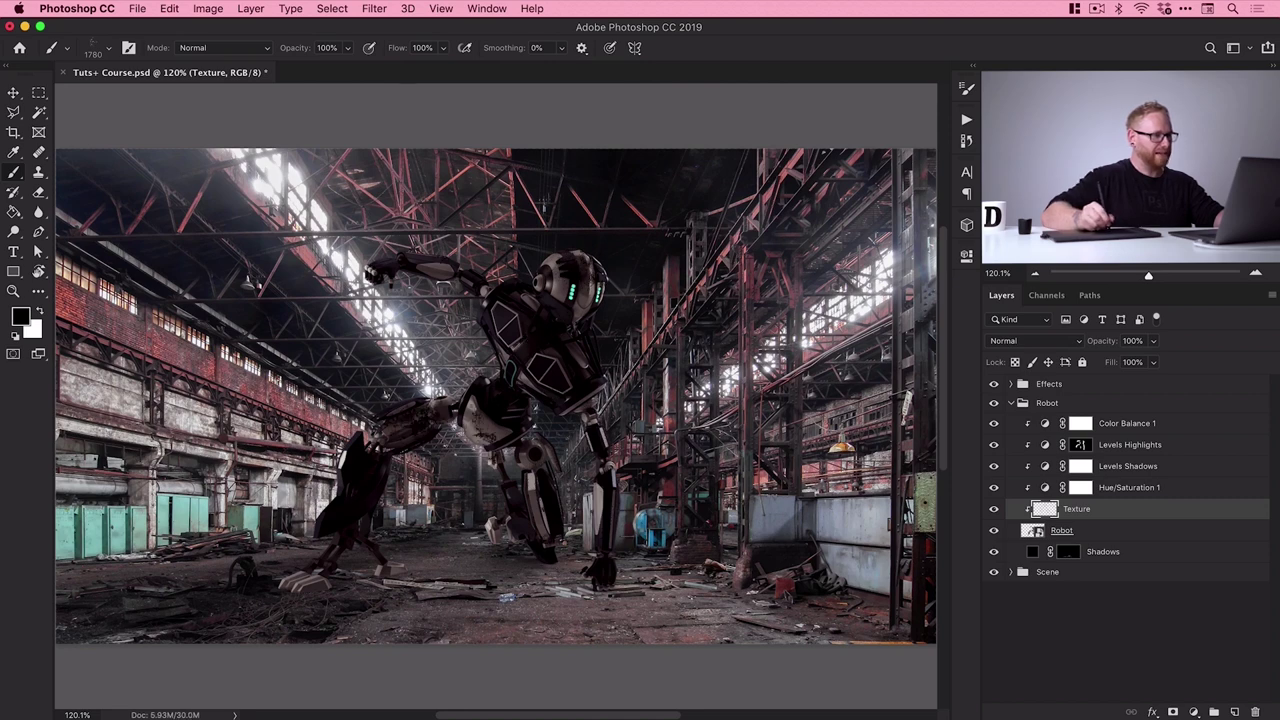
key("super+z")
Add a new layer above the Effects group and test the 1780 px distressed brush on it, undoing the test stamps
left_click(1120, 390)
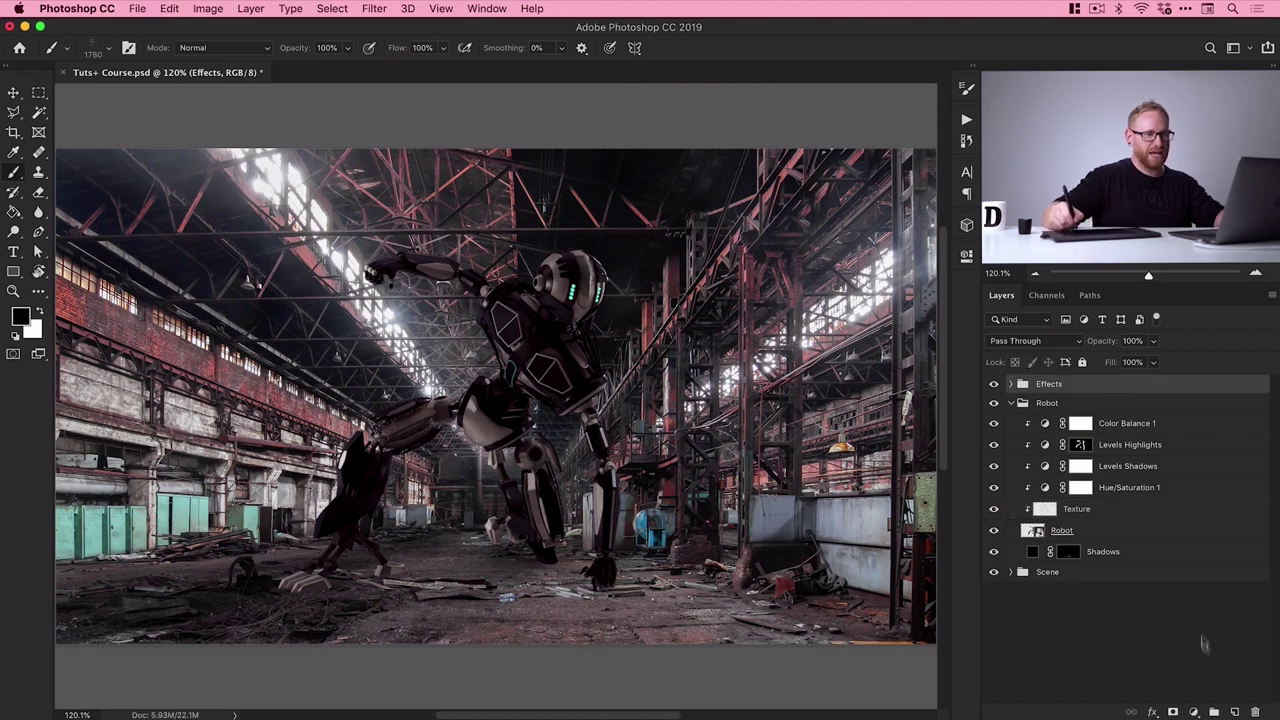
left_click(1234, 712)
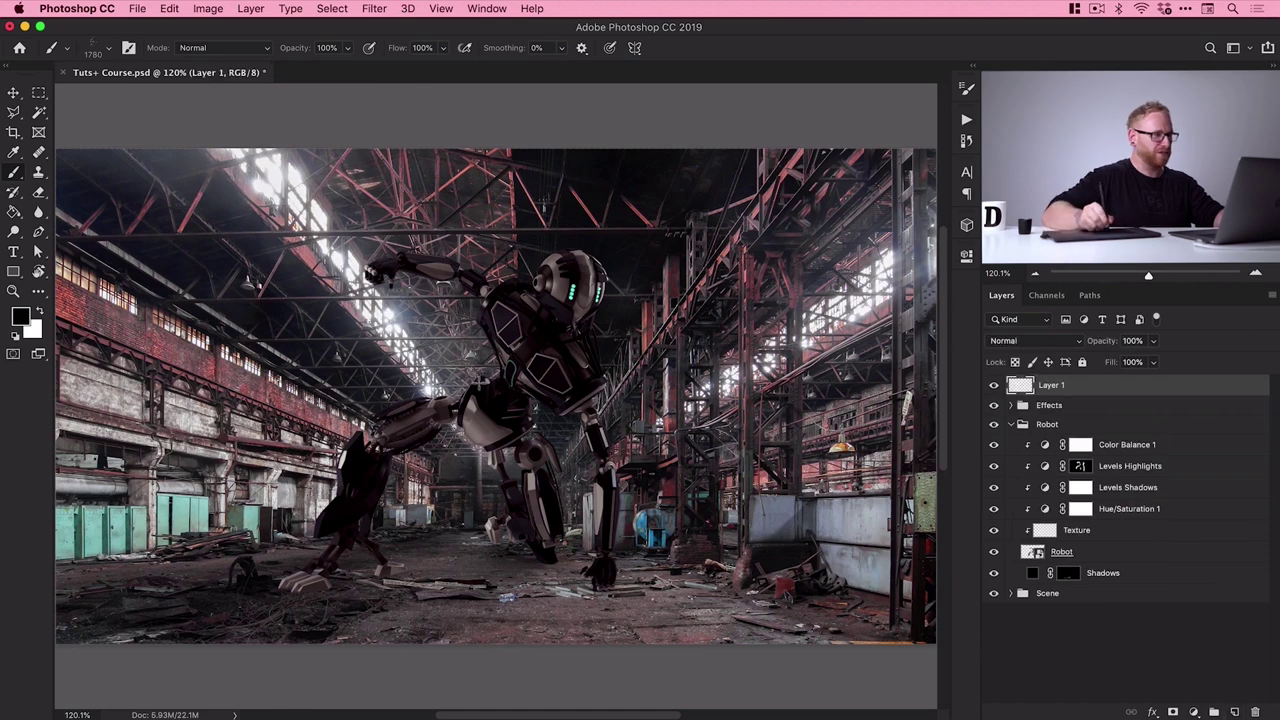
left_click(480, 383)
key("super+z")
left_click(480, 383)
left_click(480, 383)
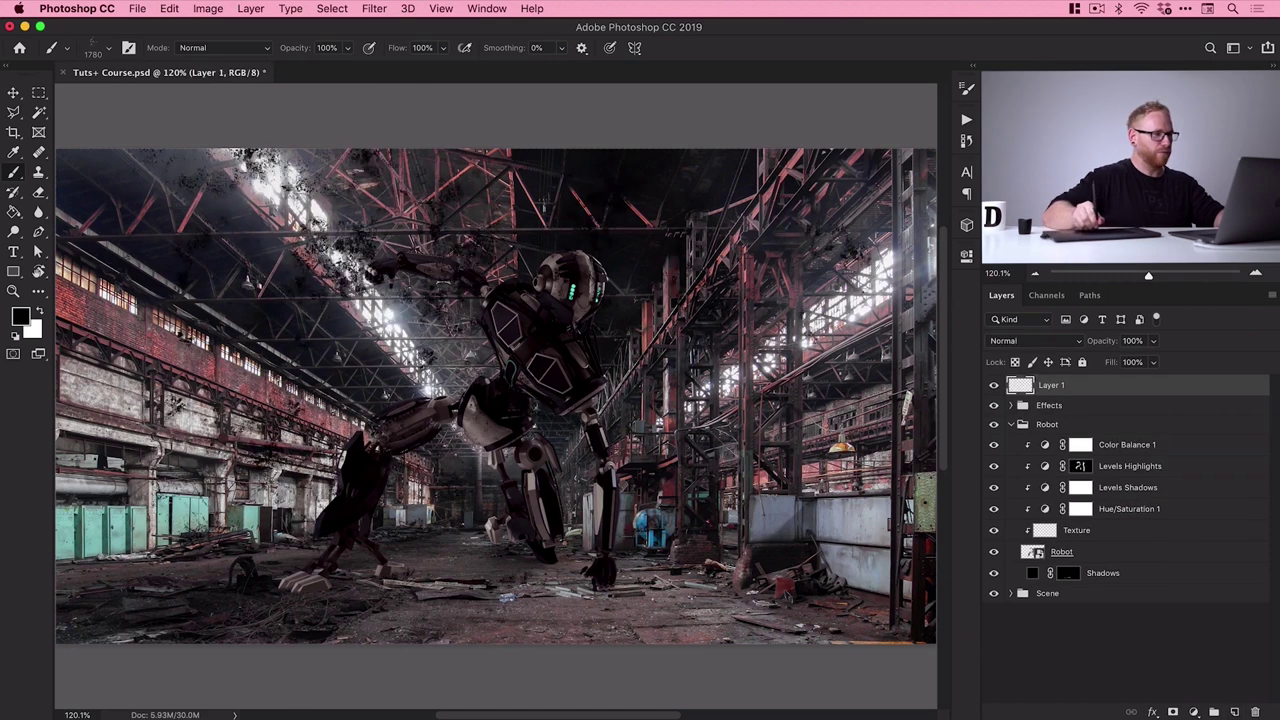
key("super+z")
Switch to the 1893 px distressed texture brush and test it with black stamps on Layer 1, undoing each stamp
right_click(133, 495)
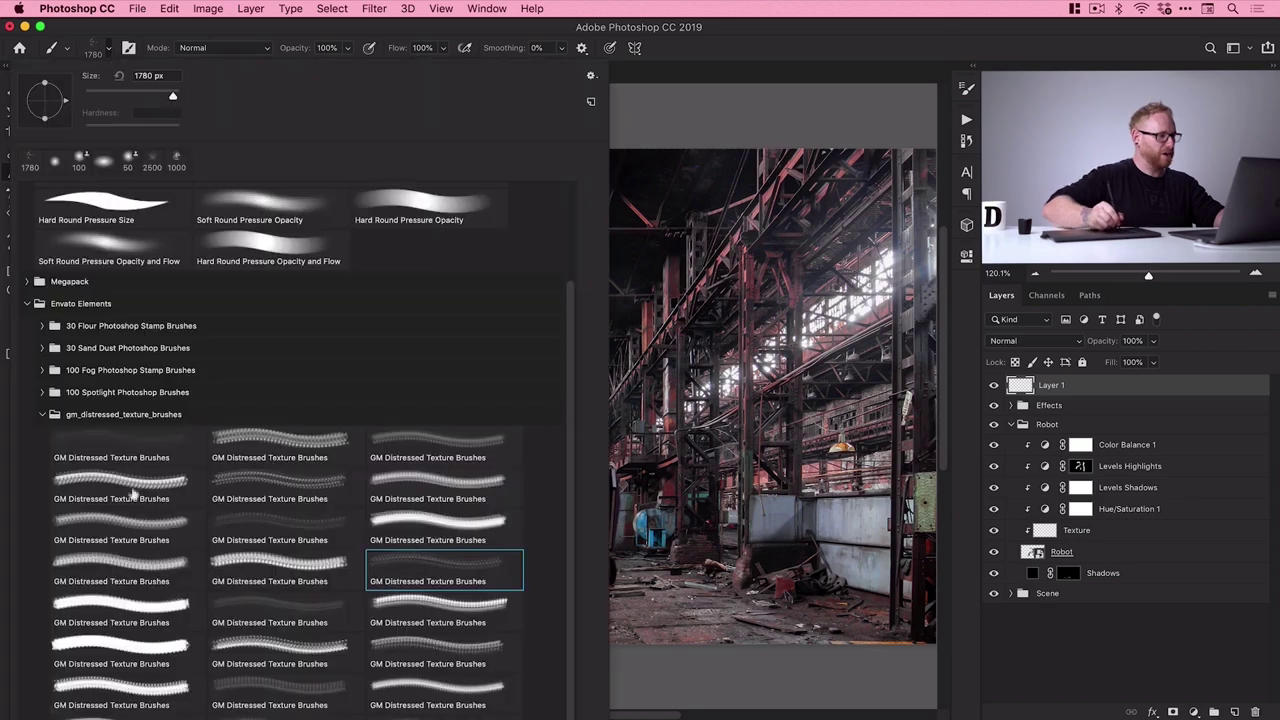
left_click(270, 566)
key("Return")
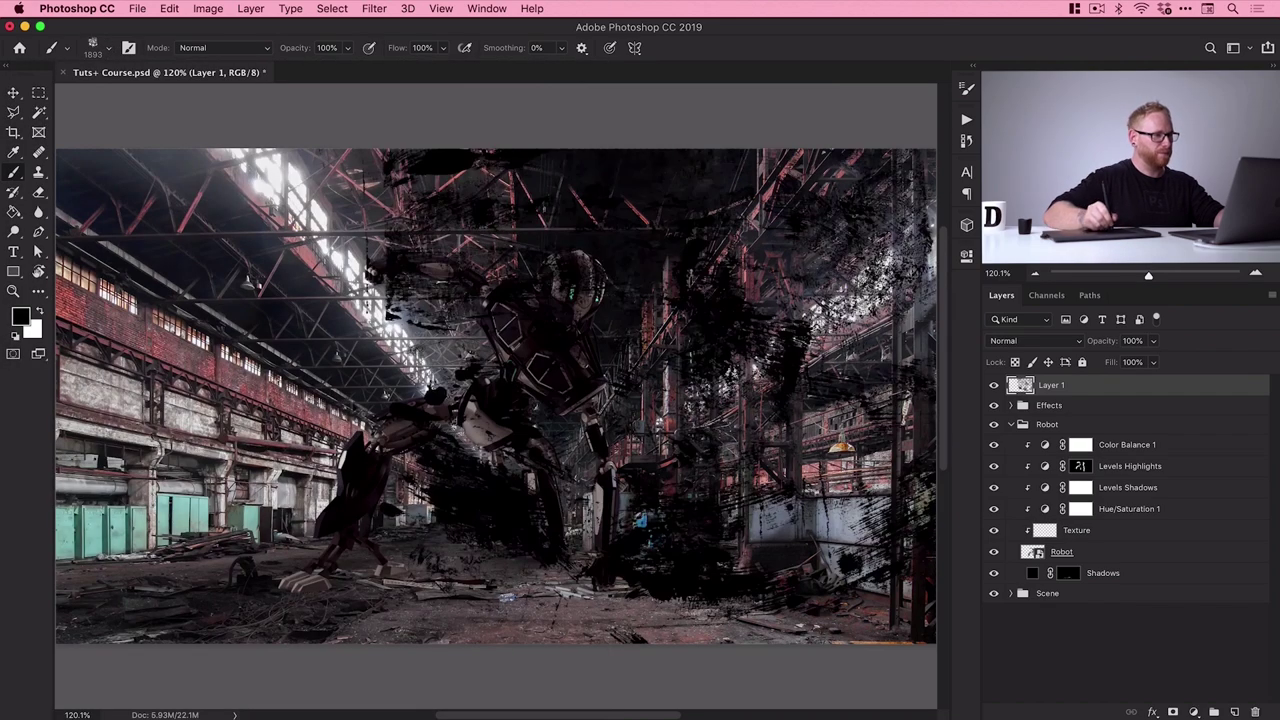
key("super+z")
left_click(300, 390)
key("super+z")
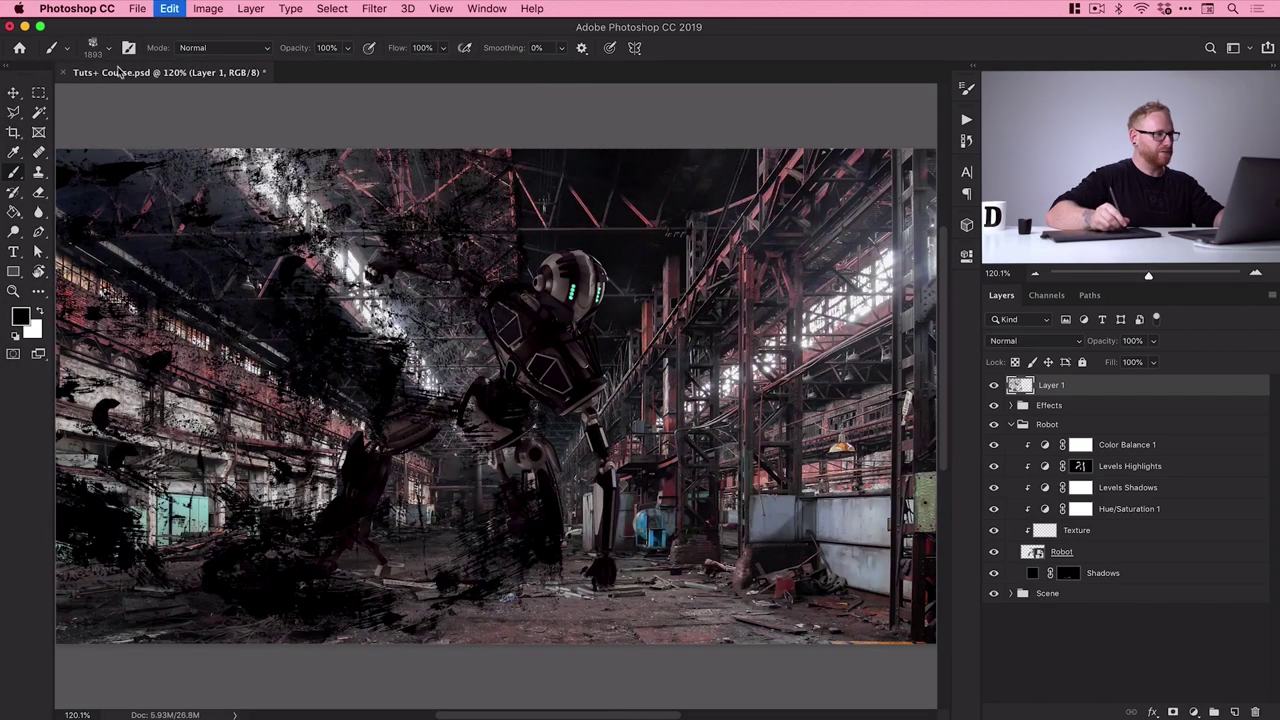
Switch to the 2125 px distressed texture brush and test it with a black stamp on Layer 1, undoing the stamp
left_click(108, 48)
left_click(437, 440)
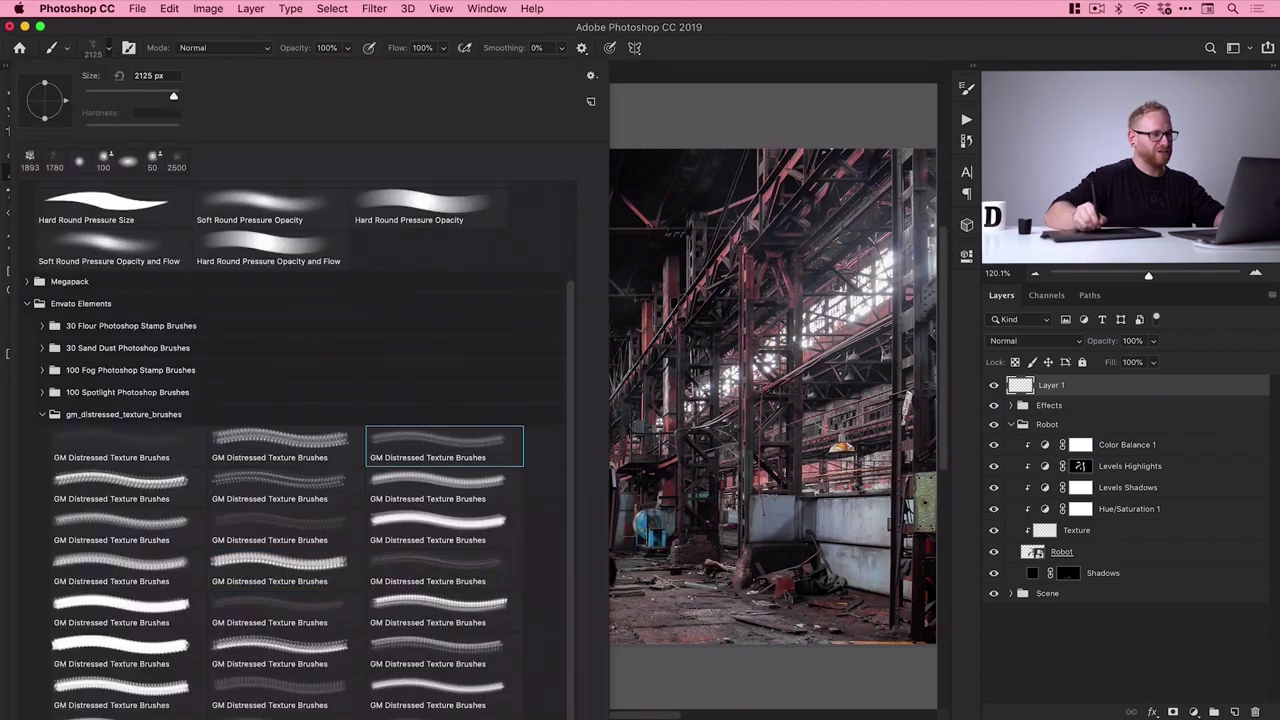
key("Return")
left_click(315, 400)
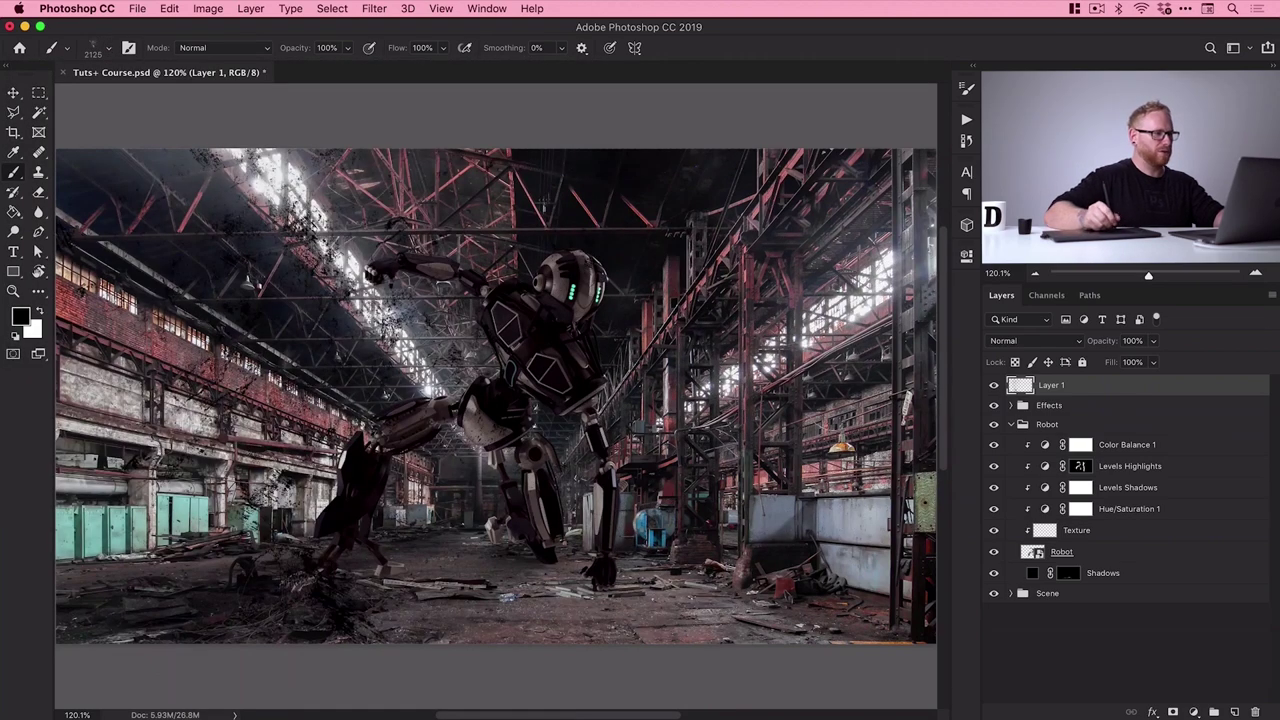
key("super+z")
Delete Layer 1 and stamp black distressed texture over the robot on the Texture layer with the brush reduced to 1000 px
mouse_move(1040, 386)
left_mouse_down()
mouse_move(1215, 636)
mouse_move(1247, 712)
left_mouse_up()
left_click(1083, 513)
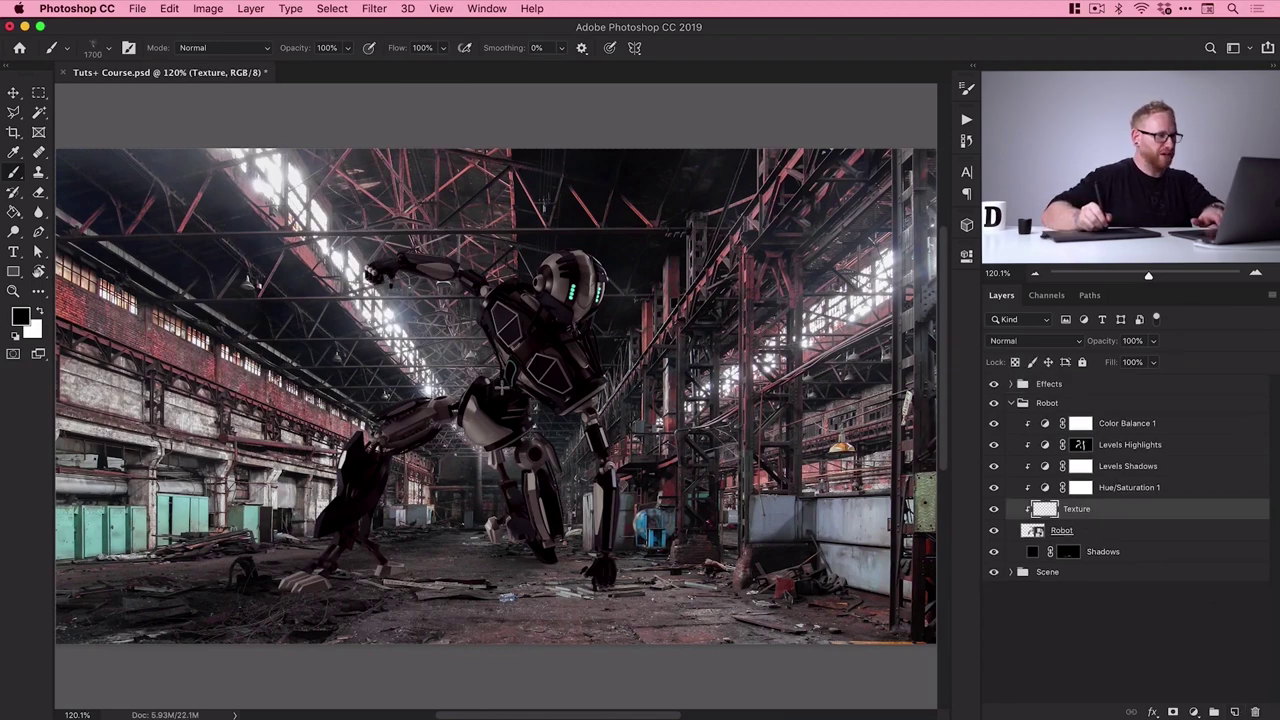
key("bracketleft")
key("bracketleft")
key("bracketleft")
key("bracketleft")
key("bracketleft")
key("bracketleft")
key("bracketleft")
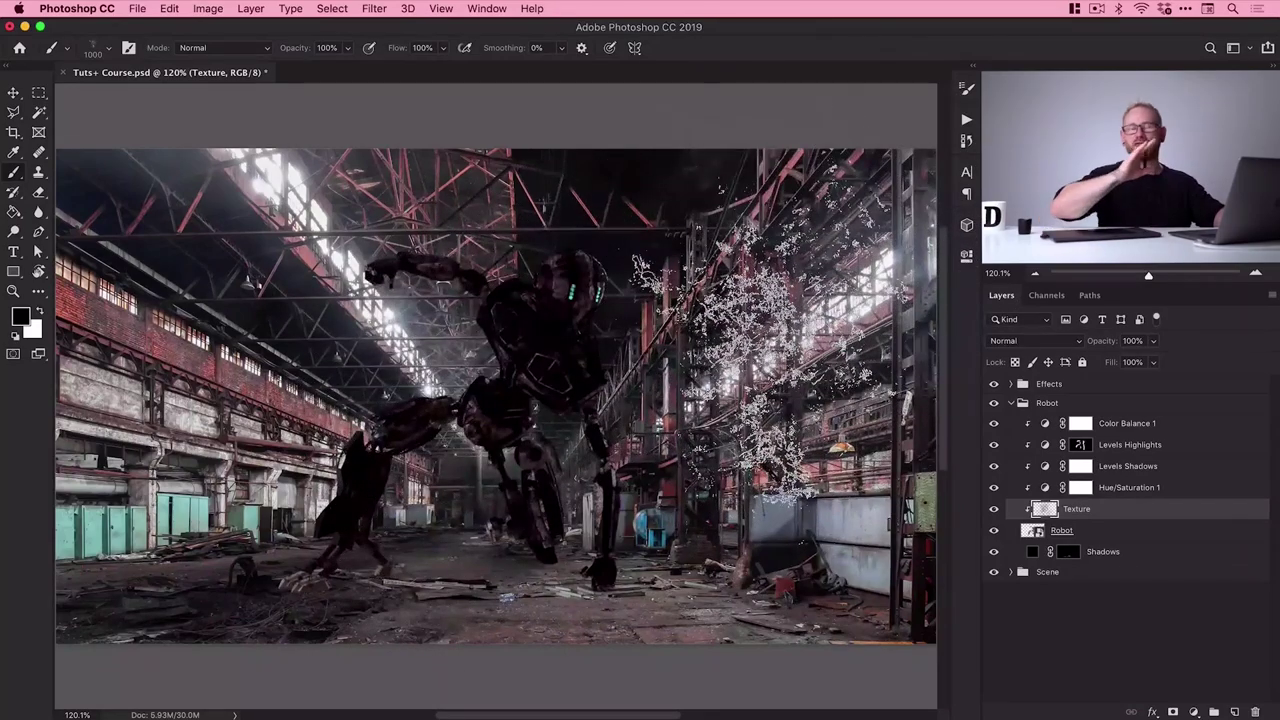
Replace the heavy stamps on the Texture layer with a lighter pass of black distressed texture over the robot
key("z")
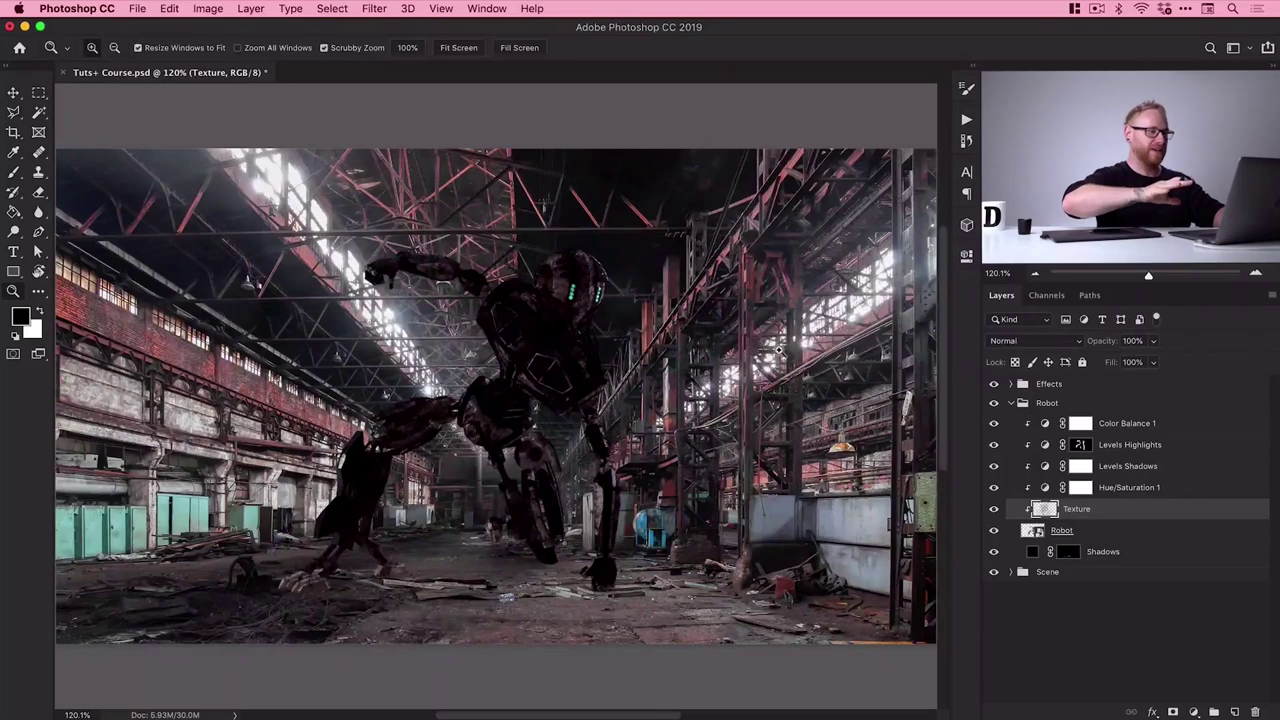
key("b")
left_click(605, 435)
mouse_move(620, 420)
left_mouse_down()
mouse_move(640, 390)
mouse_move(470, 520)
mouse_move(600, 620)
mouse_move(800, 590)
left_mouse_up()
key("v")
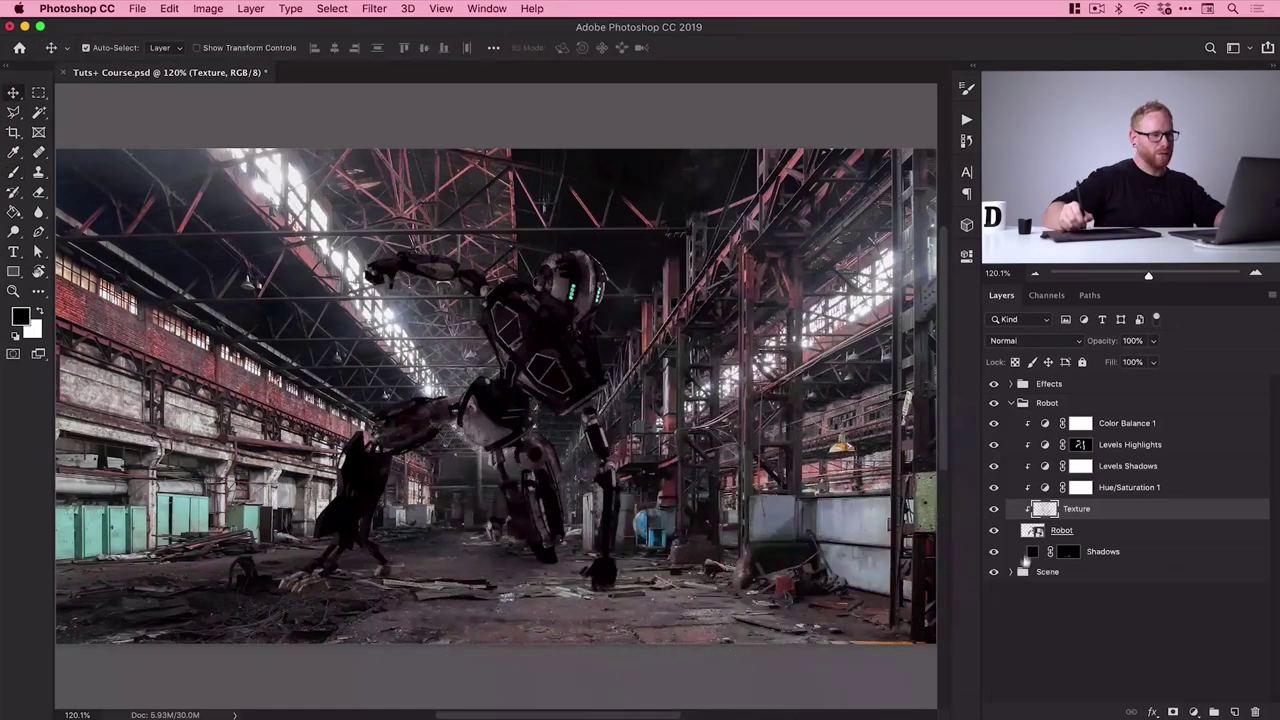
Compare the robot with the Texture layer hidden and shown, and examine the distressed marks up close
left_click(994, 510)
left_click(995, 511)
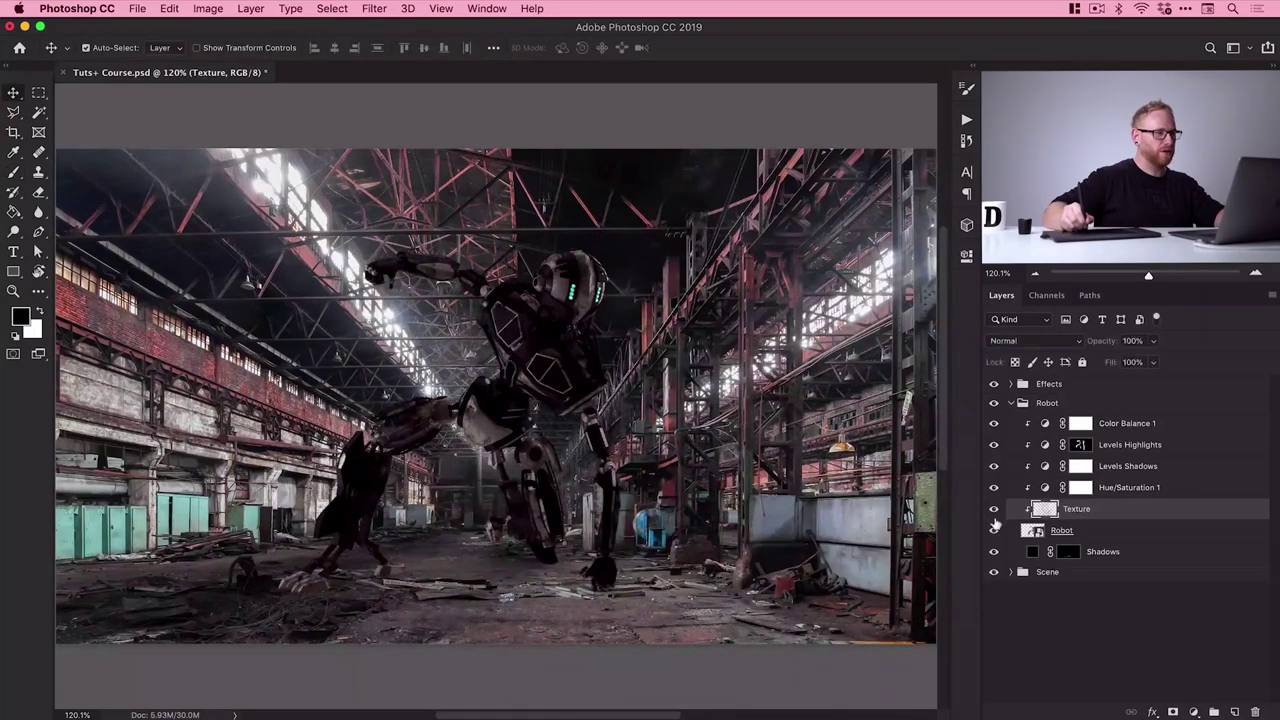
key("z")
left_click(508, 380)
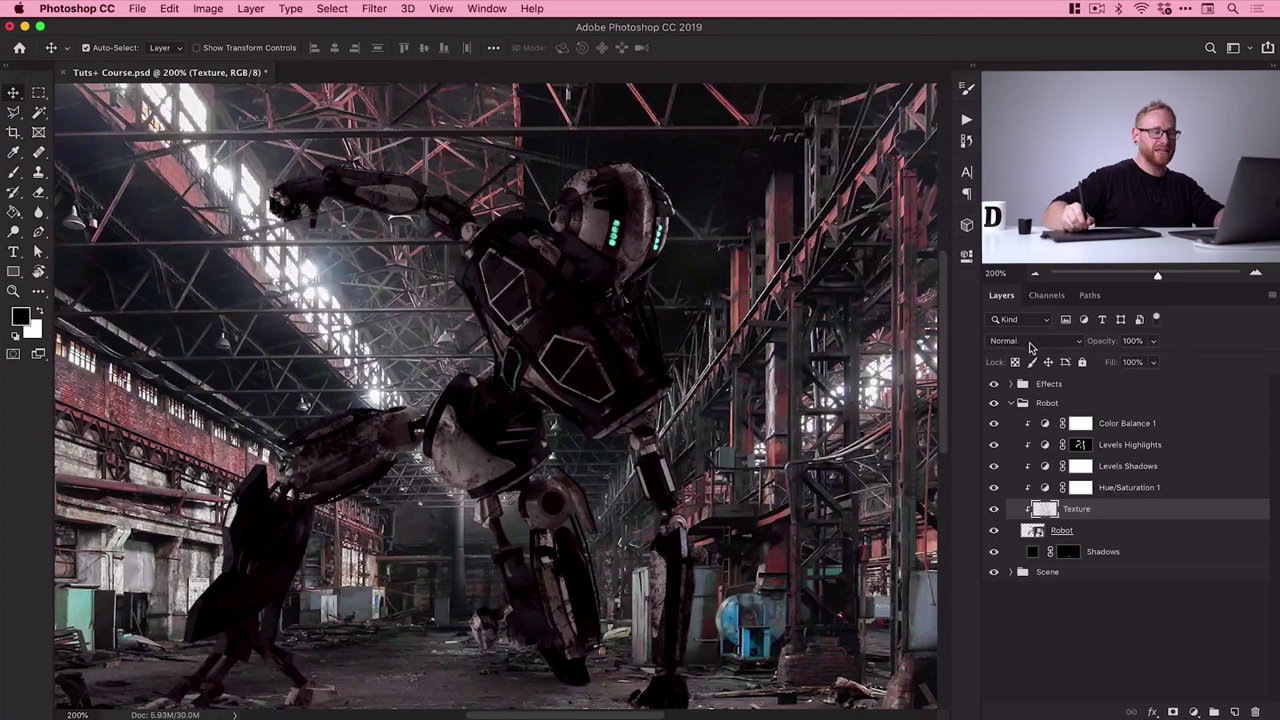
Try the Soft Light blend mode on the Texture layer, inspect the robot's hip up close, and undo the blend mode change
left_click(1032, 341)
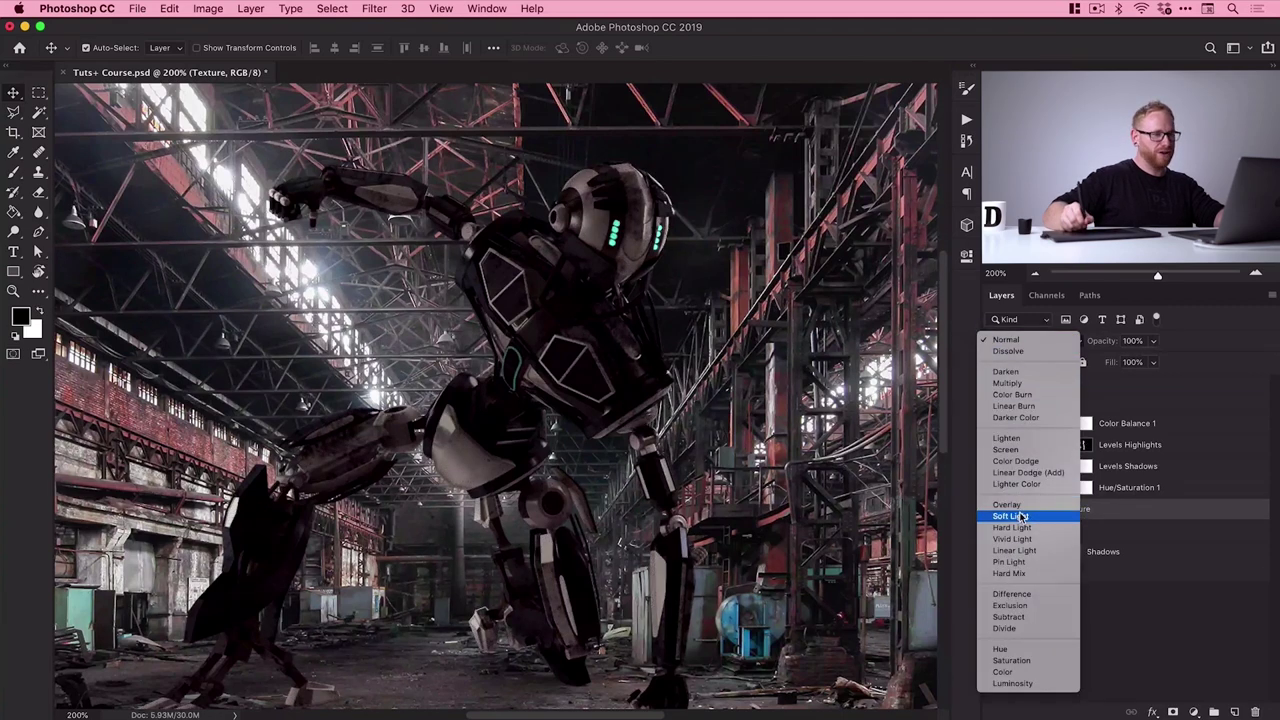
left_click(1027, 516)
left_click_drag(393, 450, 368, 465)
key("super+z")
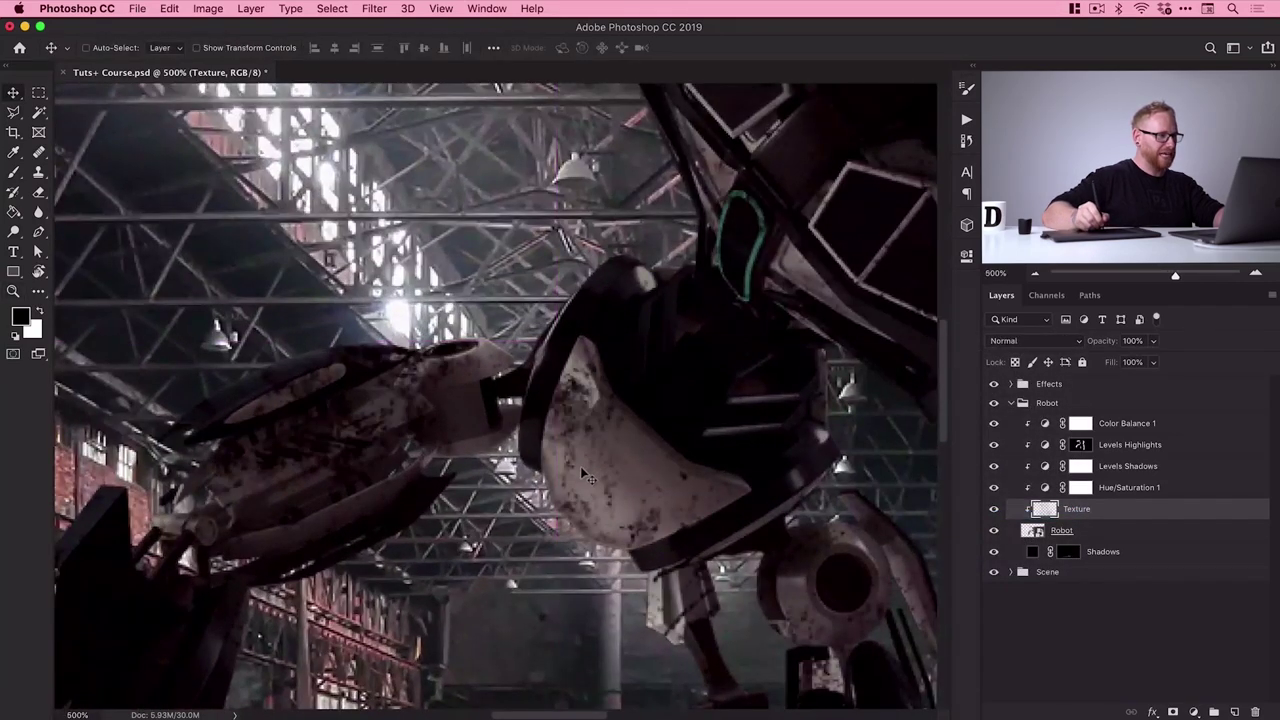
Restore the Soft Light blend mode on the Texture layer and lower its opacity to 80%
key("super+shift+z")
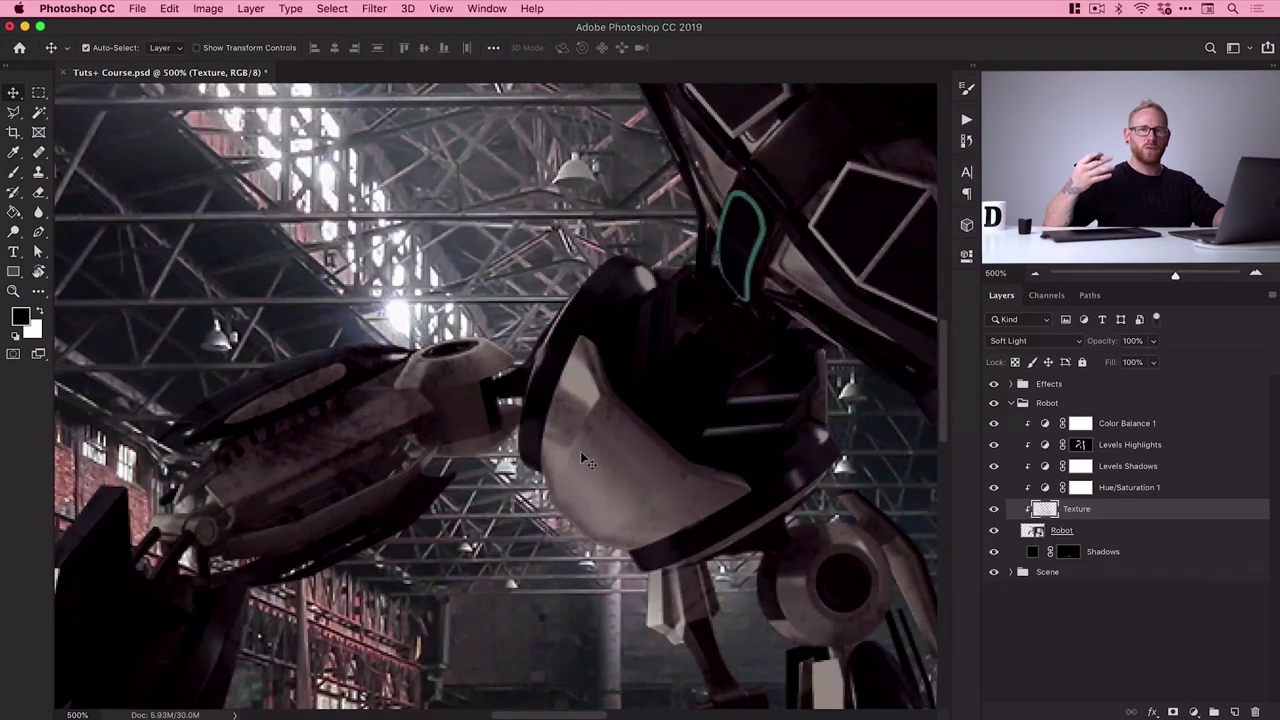
left_click(1153, 340)
left_click_drag(1156, 361, 1121, 362)
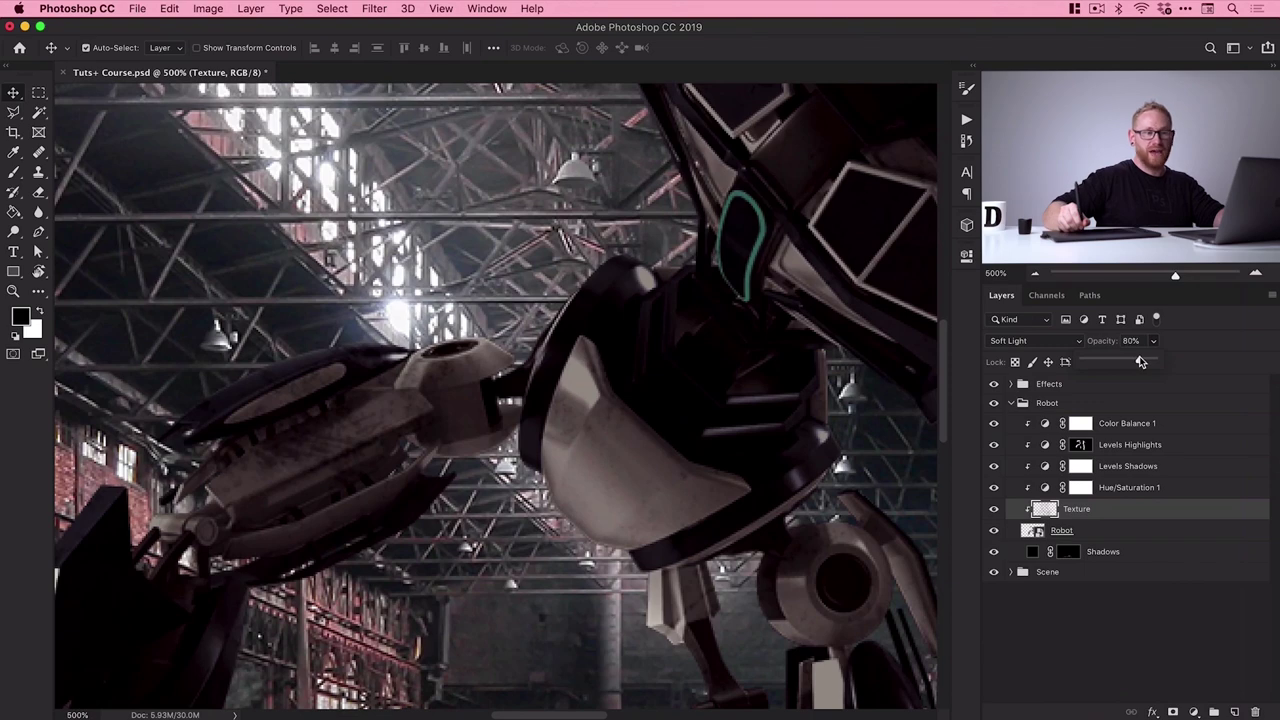
left_click(1113, 510)
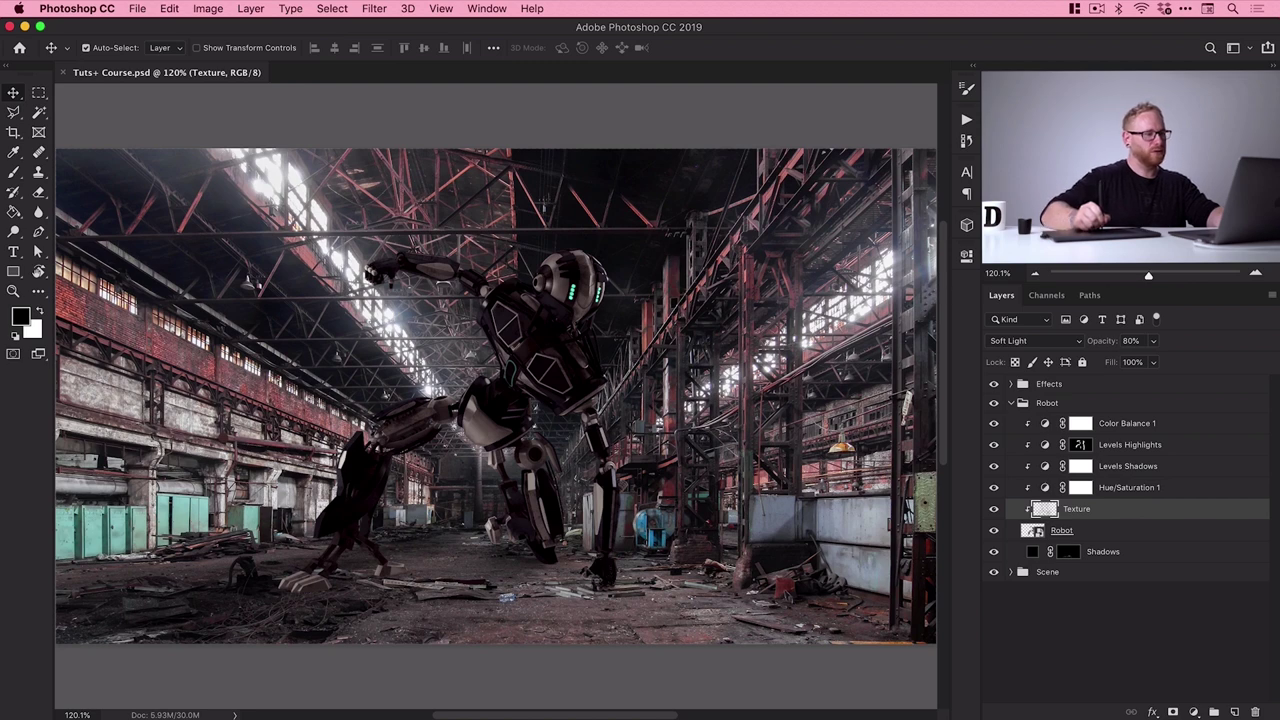
Hide and show the Shadows layer to compare its effect, and duplicate the layer
left_click(1118, 556)
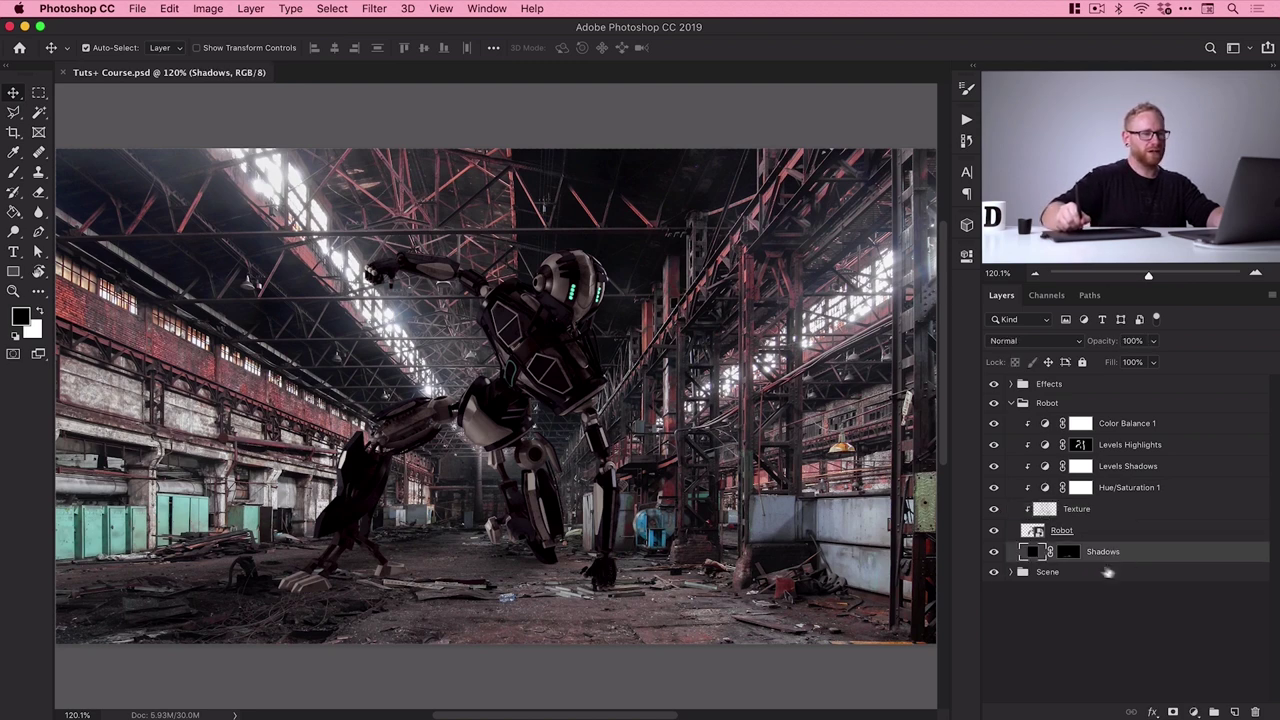
left_click(995, 553)
left_click(995, 553)
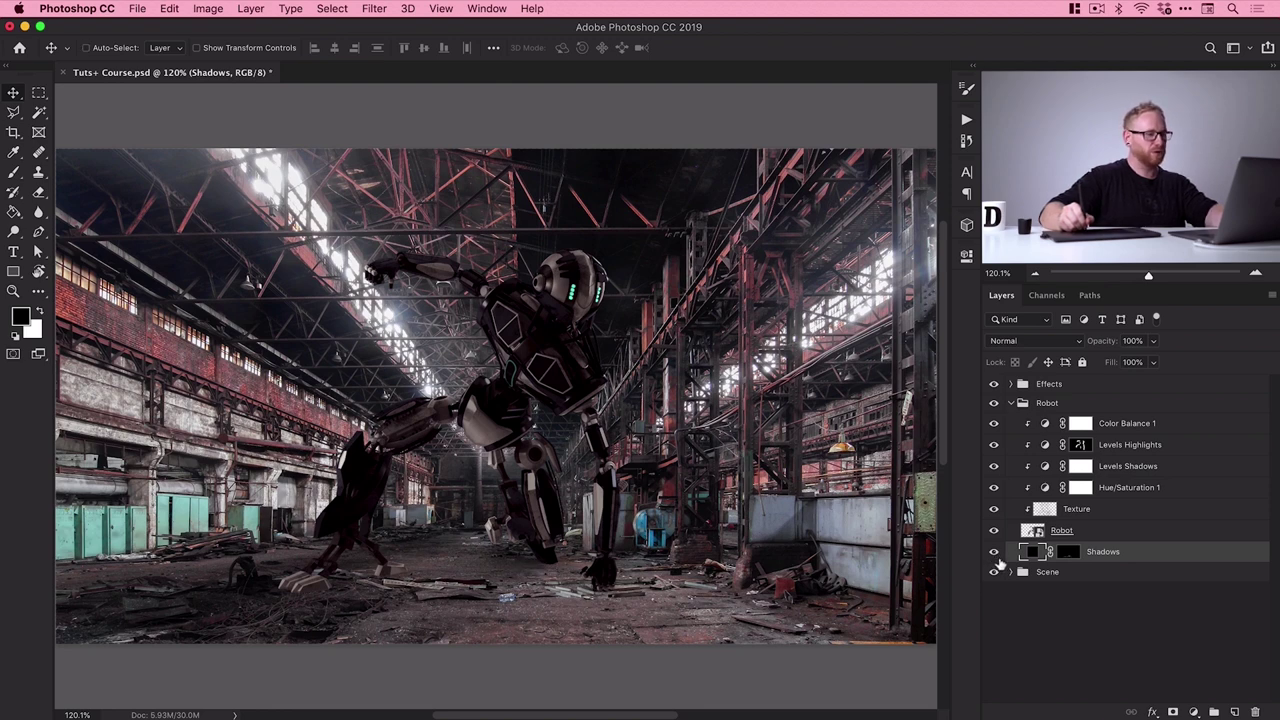
key("super+j")
Add a new empty layer above the two Shadows layers, with the robot's feet framed at 300%
key("z")
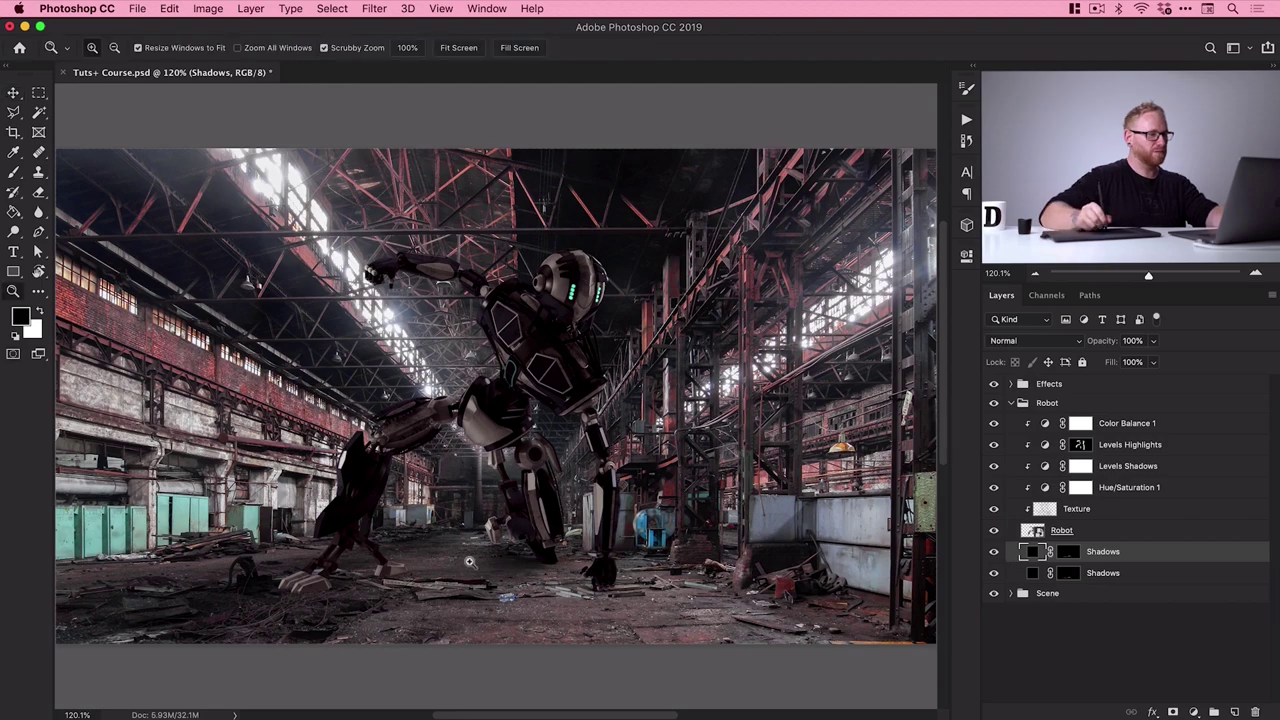
left_click(469, 563)
left_click_drag(480, 563, 532, 543)
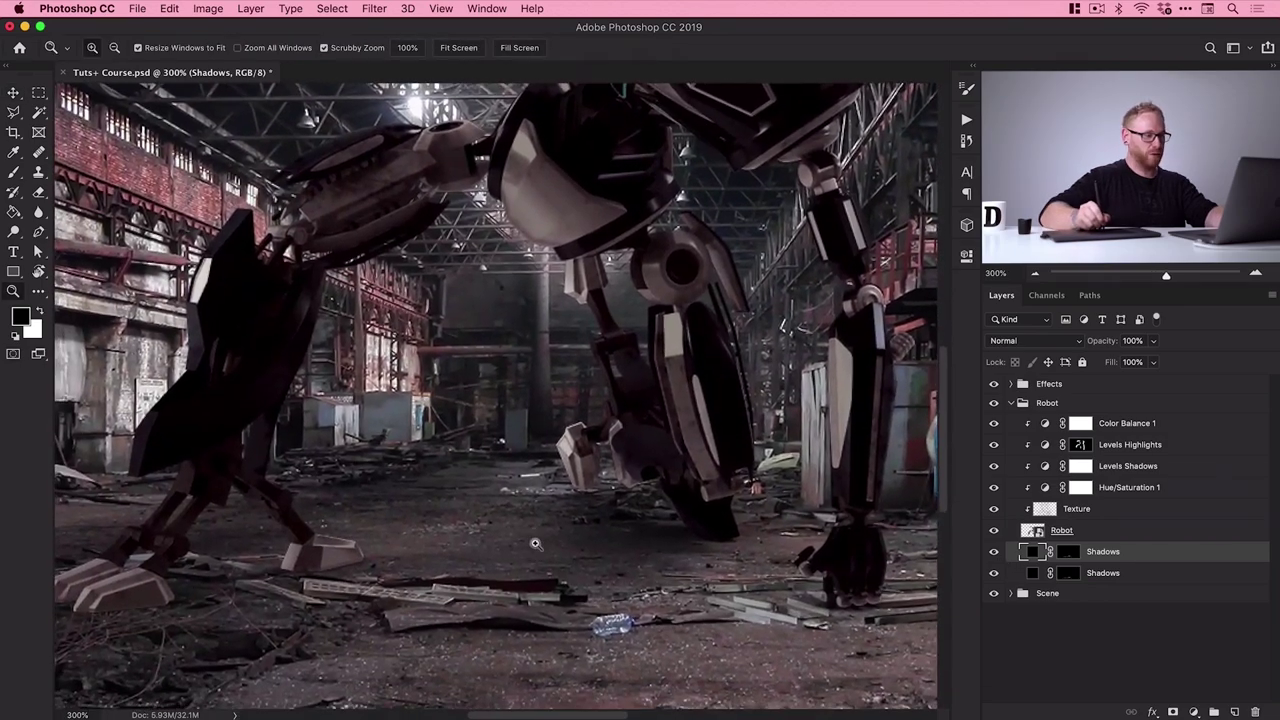
key("b")
left_click_drag(375, 523, 524, 550)
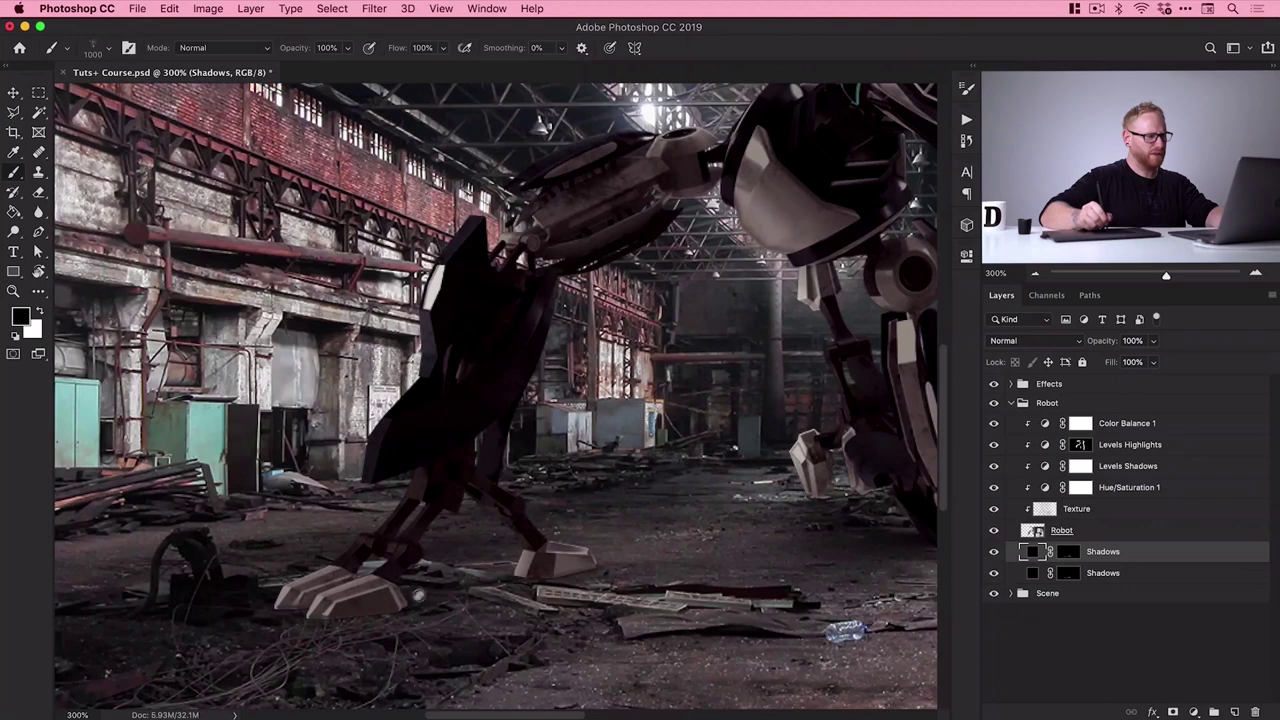
key("v")
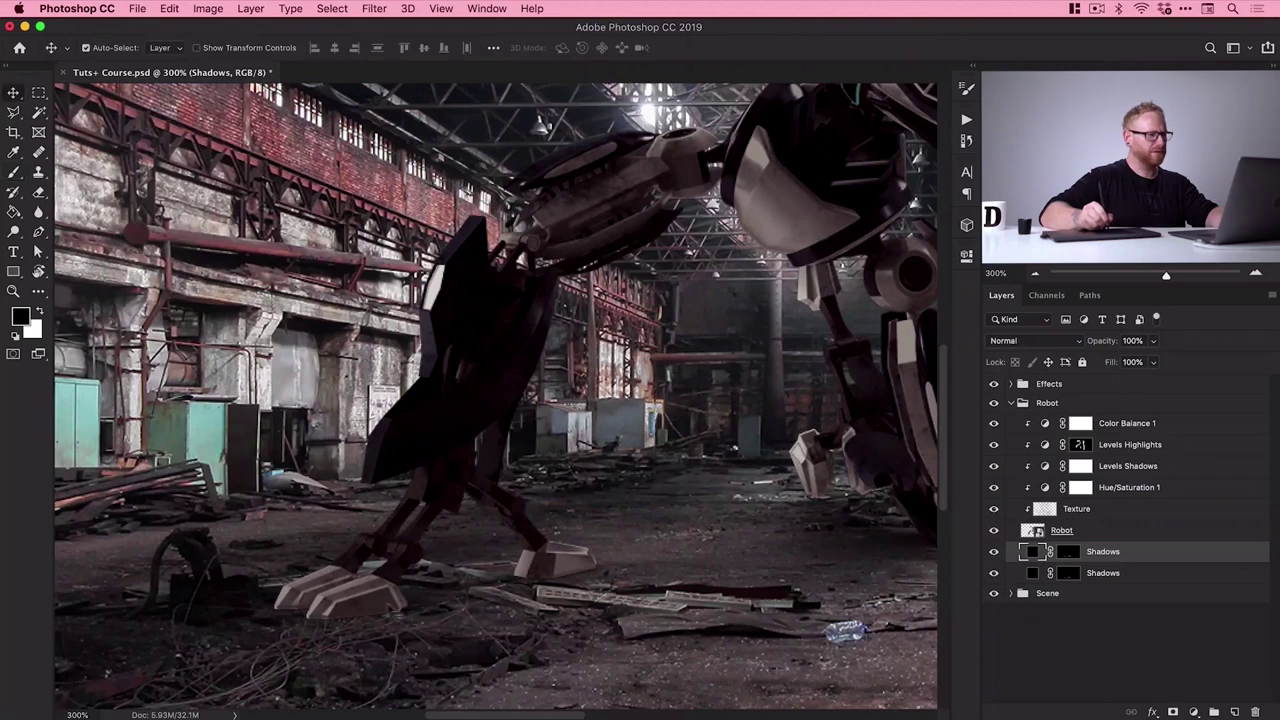
left_click(1236, 712)
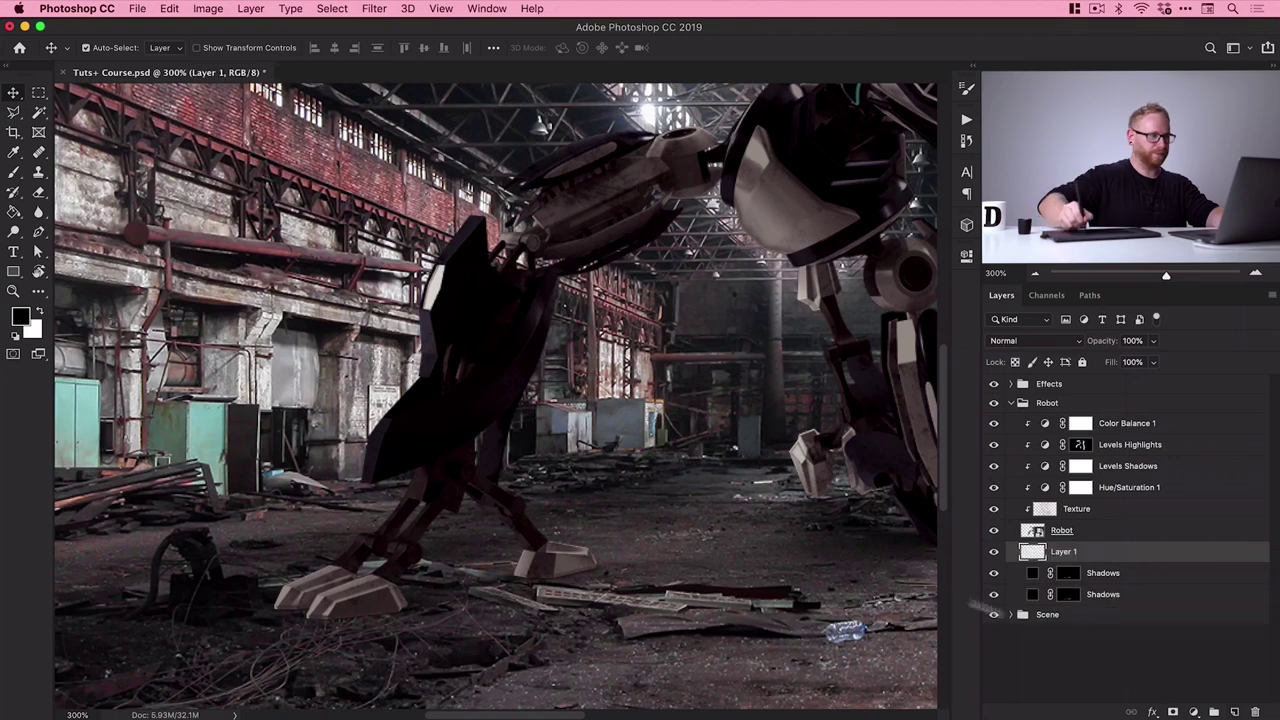
Choose the Soft Round Pressure Opacity brush and set its hardness to 100%
left_click(12, 173)
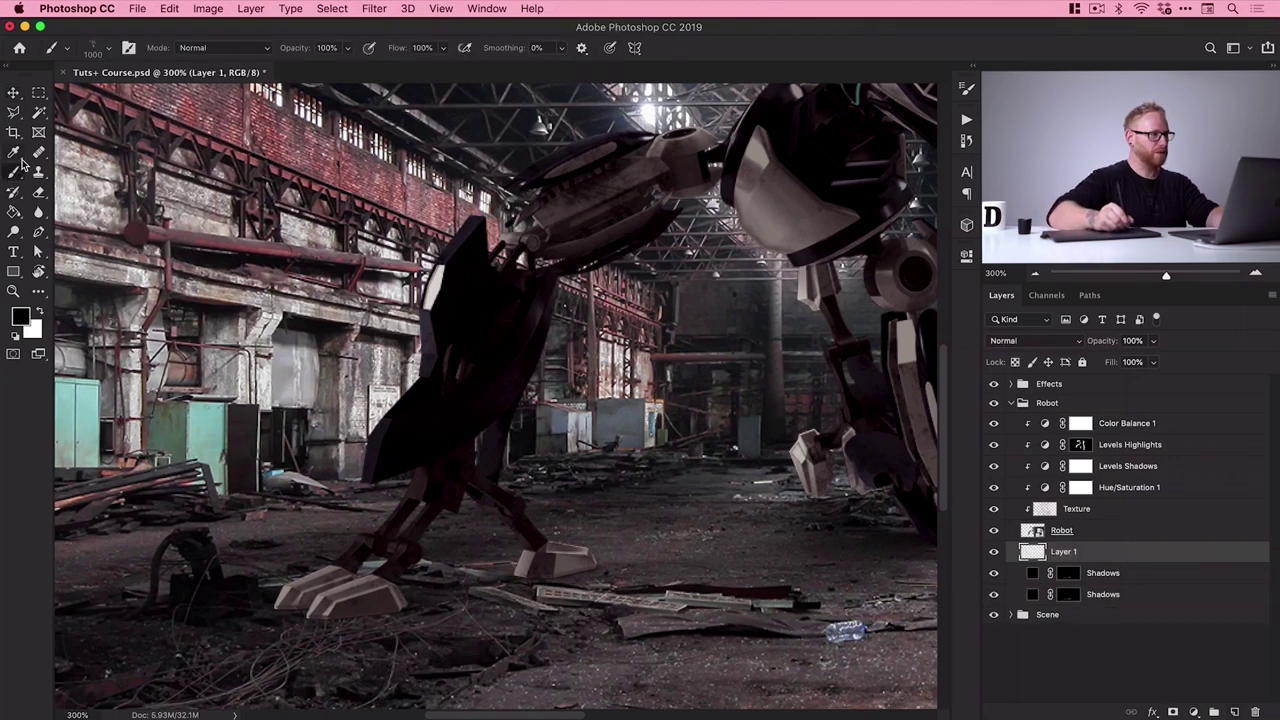
left_click(107, 48)
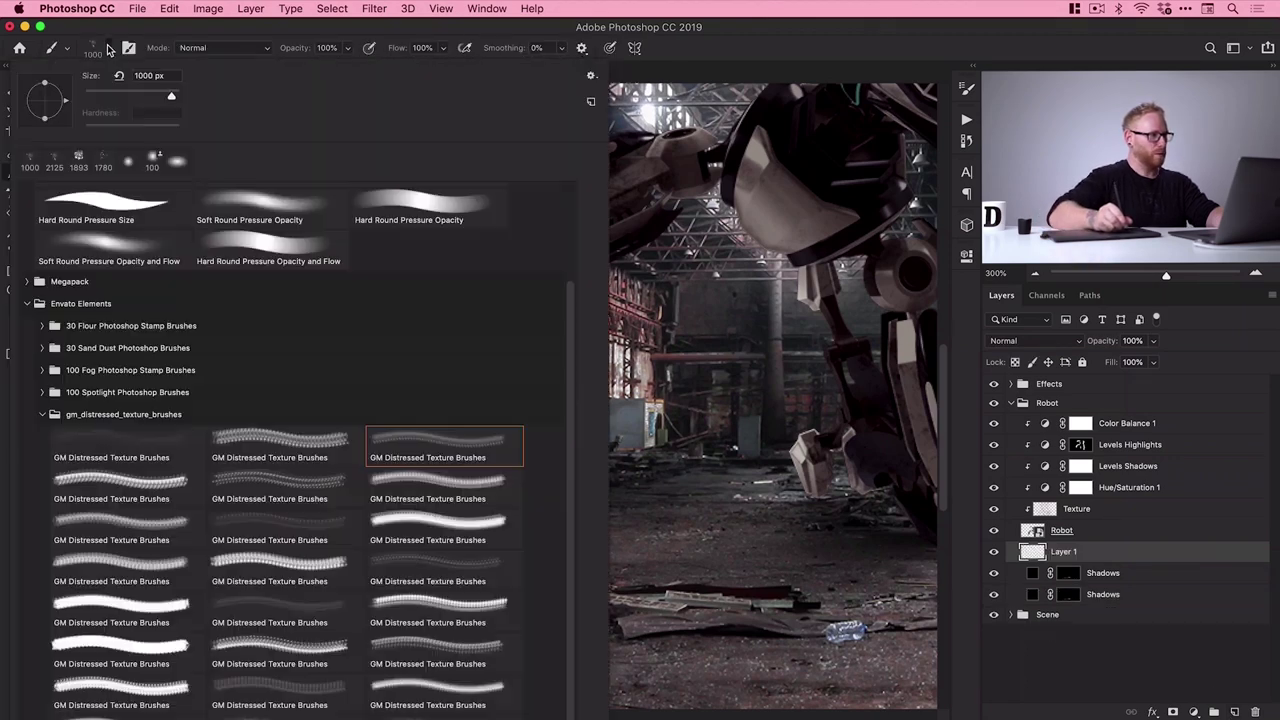
left_click(271, 208)
left_click_drag(99, 130, 296, 139)
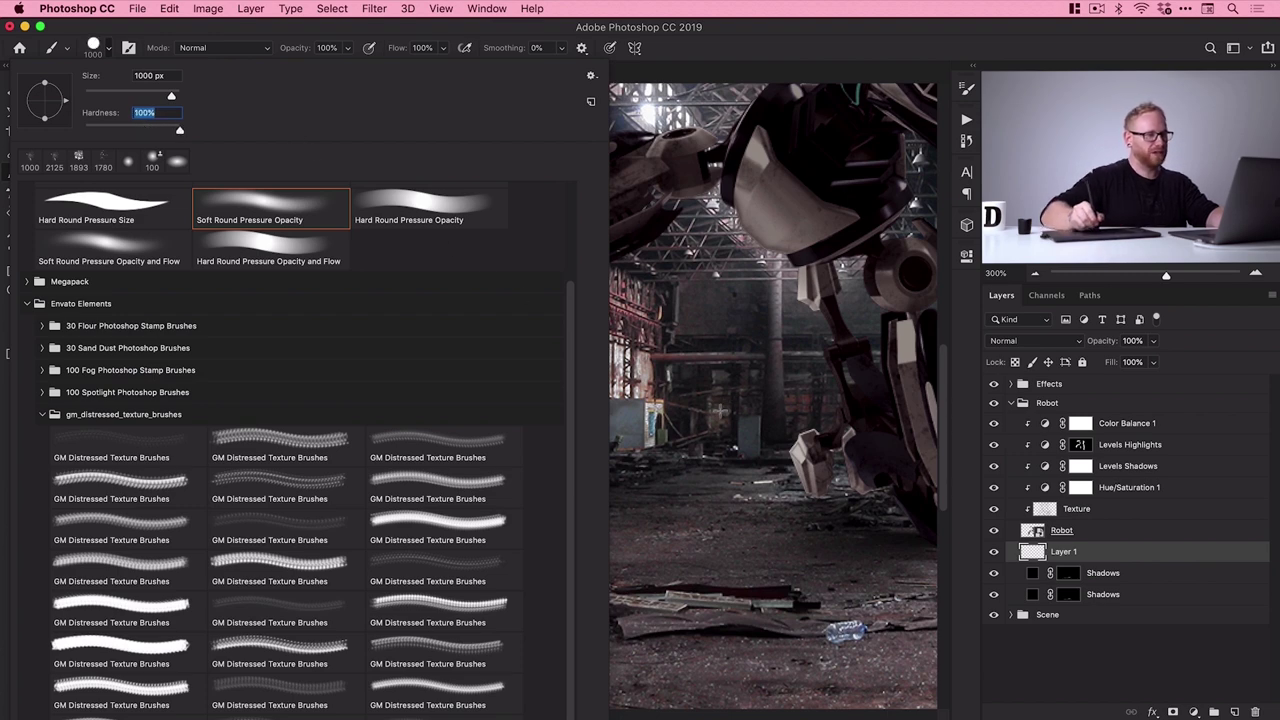
Reduce the brush size to 40 px and discard the accidental oversized dab on Layer 1
left_click(720, 410)
key("z")
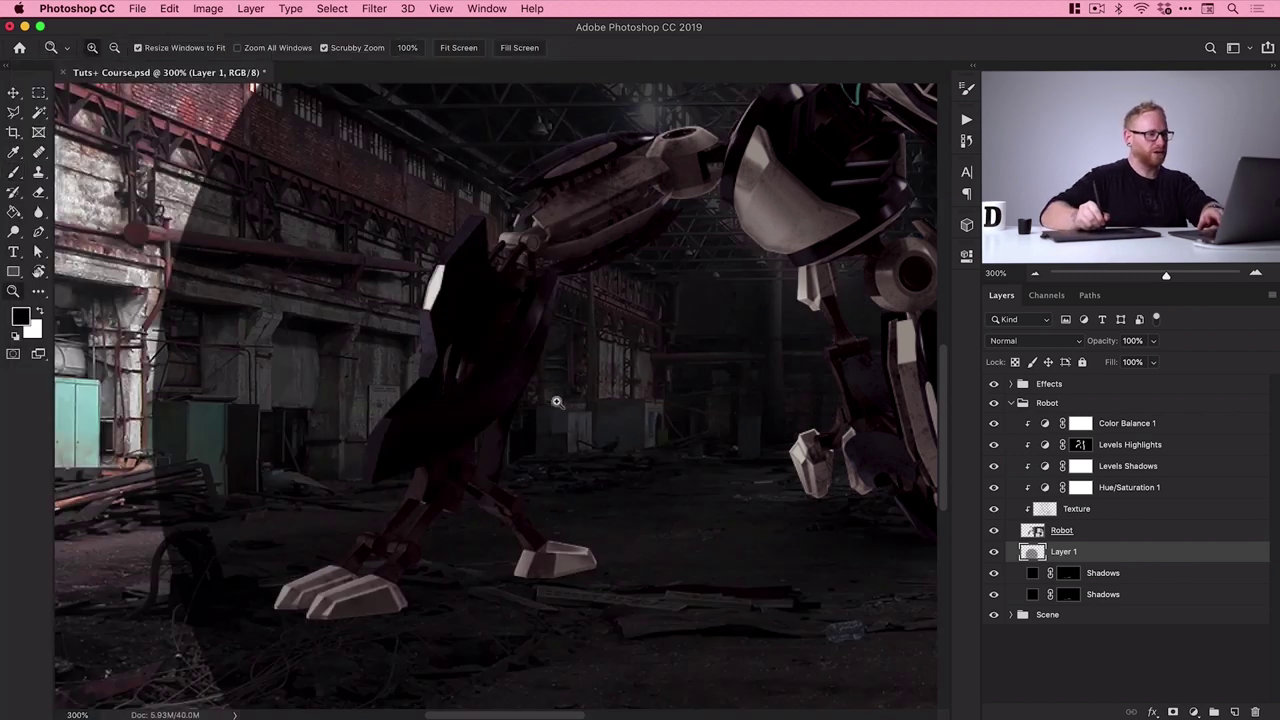
key("b")
key("bracketleft")
key("bracketleft")
key("bracketleft")
key("bracketleft")
key("bracketleft")
key("bracketleft")
key("bracketleft")
key("bracketleft")
key("bracketleft")
key("bracketleft")
key("bracketleft")
key("bracketleft")
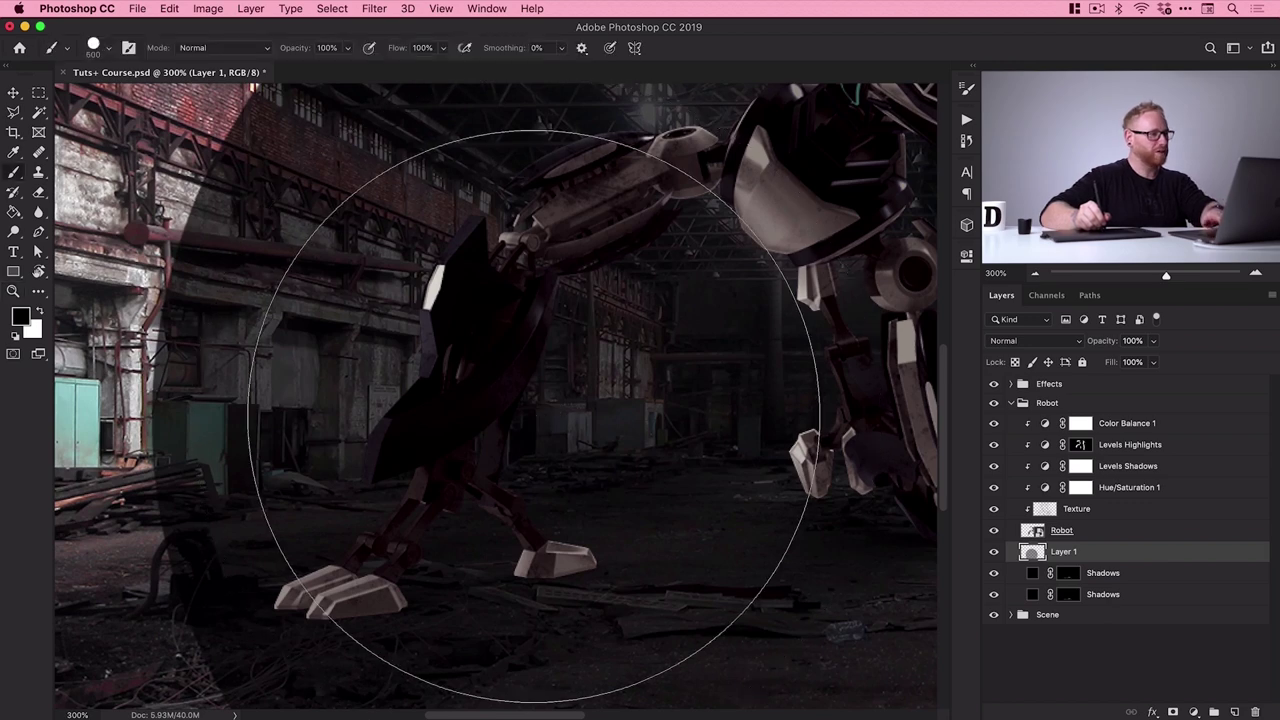
key("bracketleft")
key("bracketleft")
key("bracketleft")
key("bracketleft")
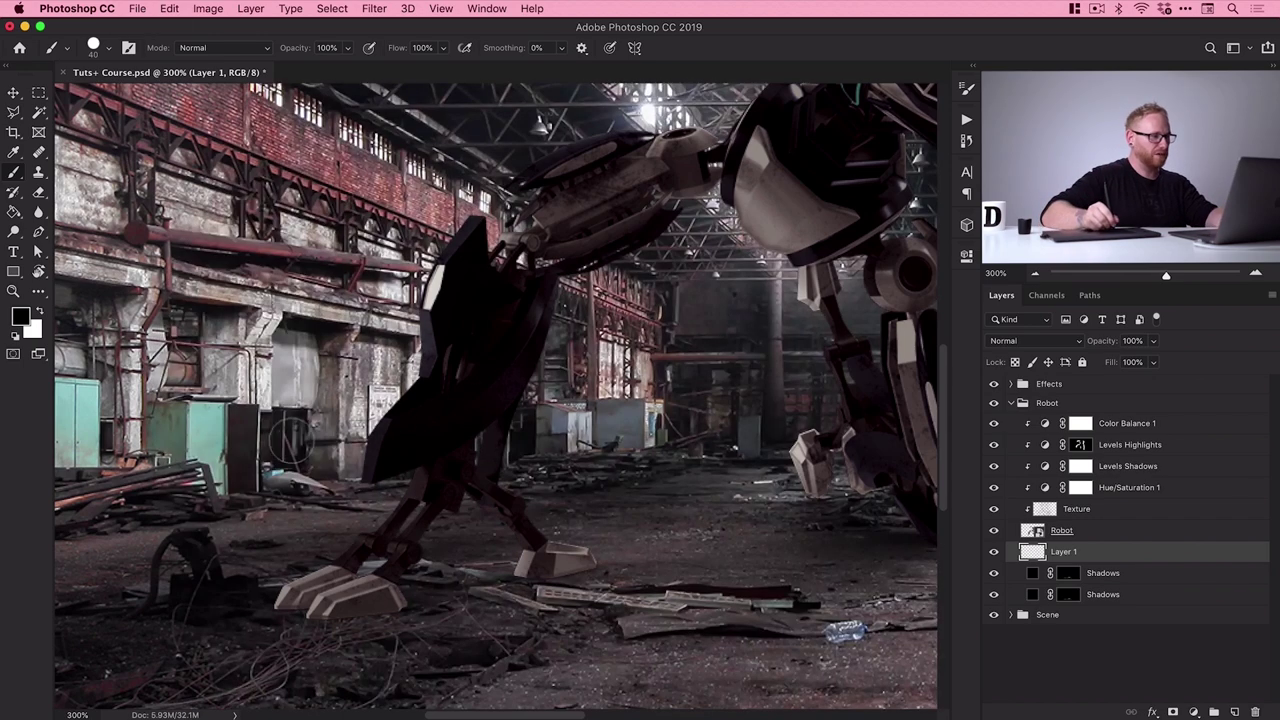
Set the brush hardness to 30%, undoing the test strokes painted on the new layer
mouse_move(320, 450)
left_mouse_down()
mouse_move(348, 432)
mouse_move(705, 505)
left_mouse_up()
key("super+z")
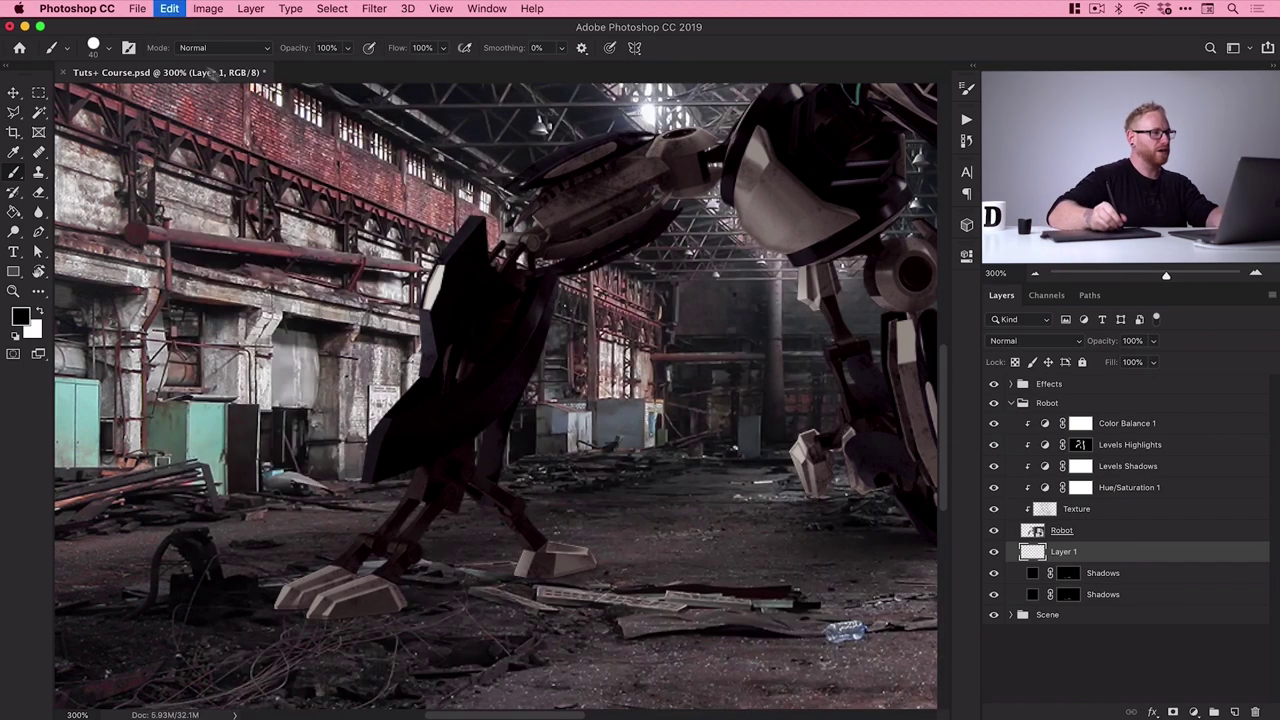
left_click(108, 48)
left_click_drag(120, 121, 113, 127)
left_click(108, 48)
mouse_move(595, 470)
left_mouse_down()
mouse_move(650, 480)
mouse_move(815, 378)
left_mouse_up()
key("super+z")
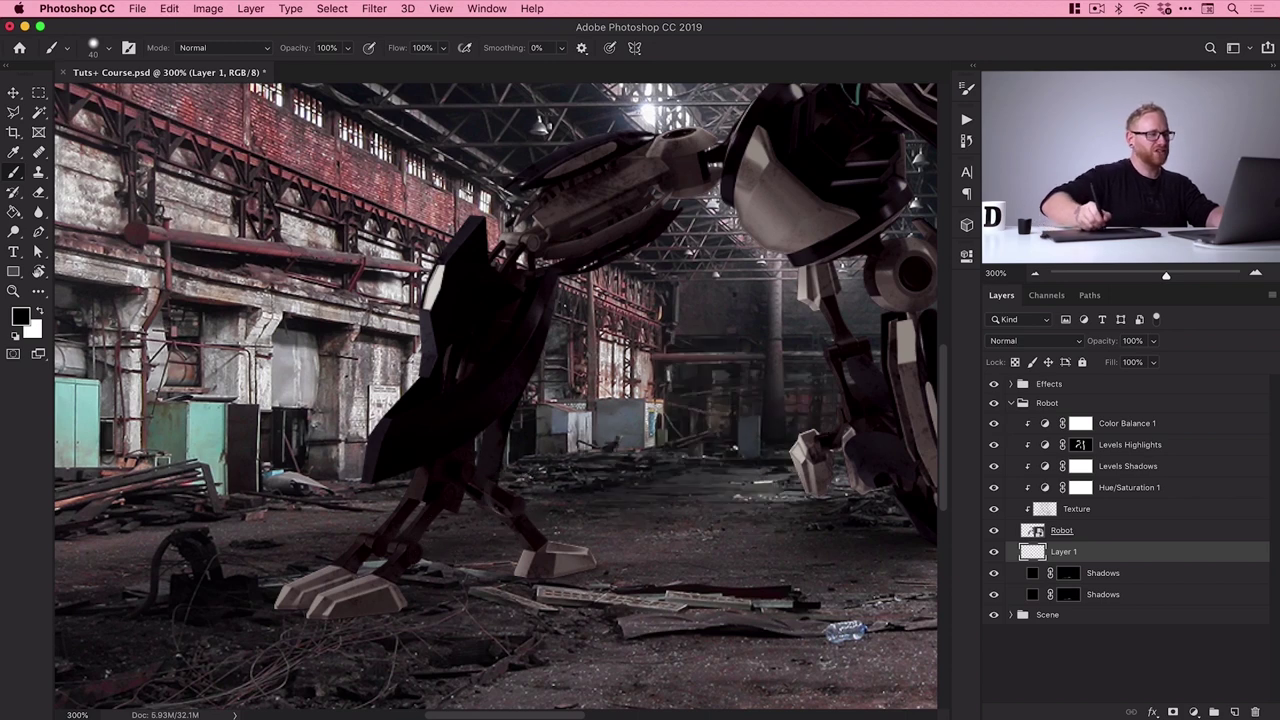
Reduce the roundness of the brush tip to make a flat horizontal ellipse
left_click(110, 48)
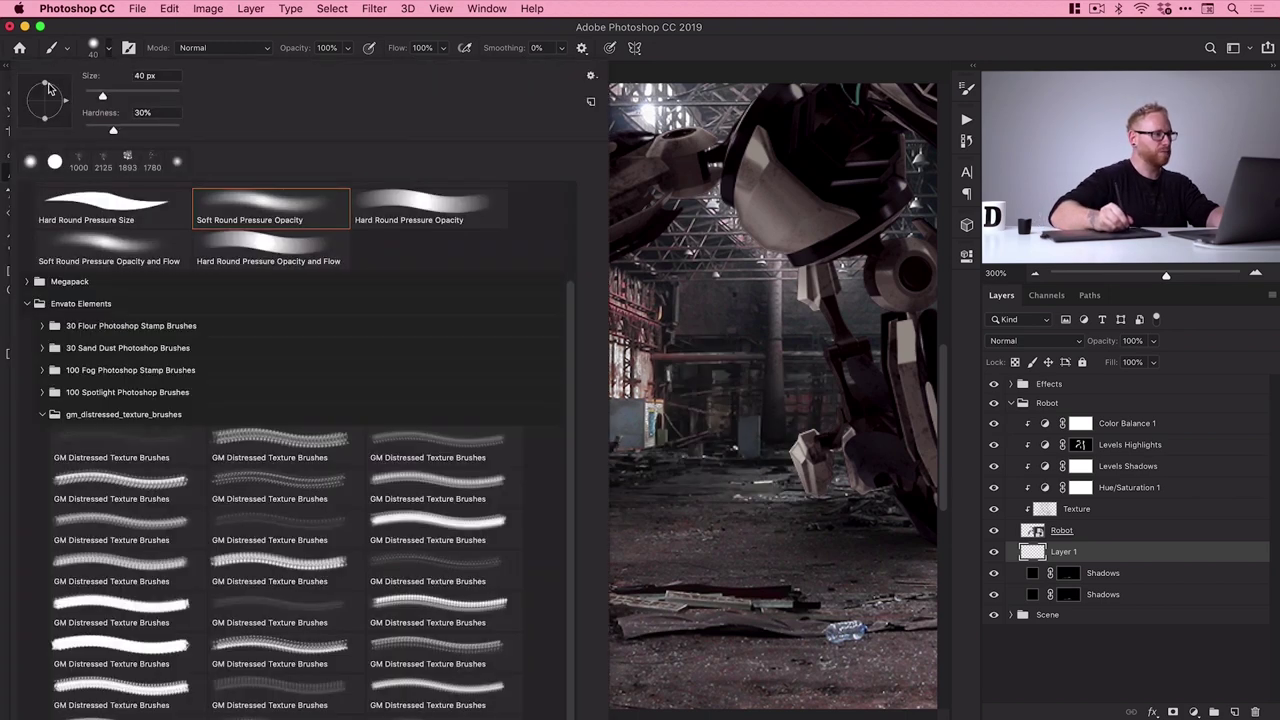
left_click_drag(44, 87, 44, 93)
left_click(99, 53)
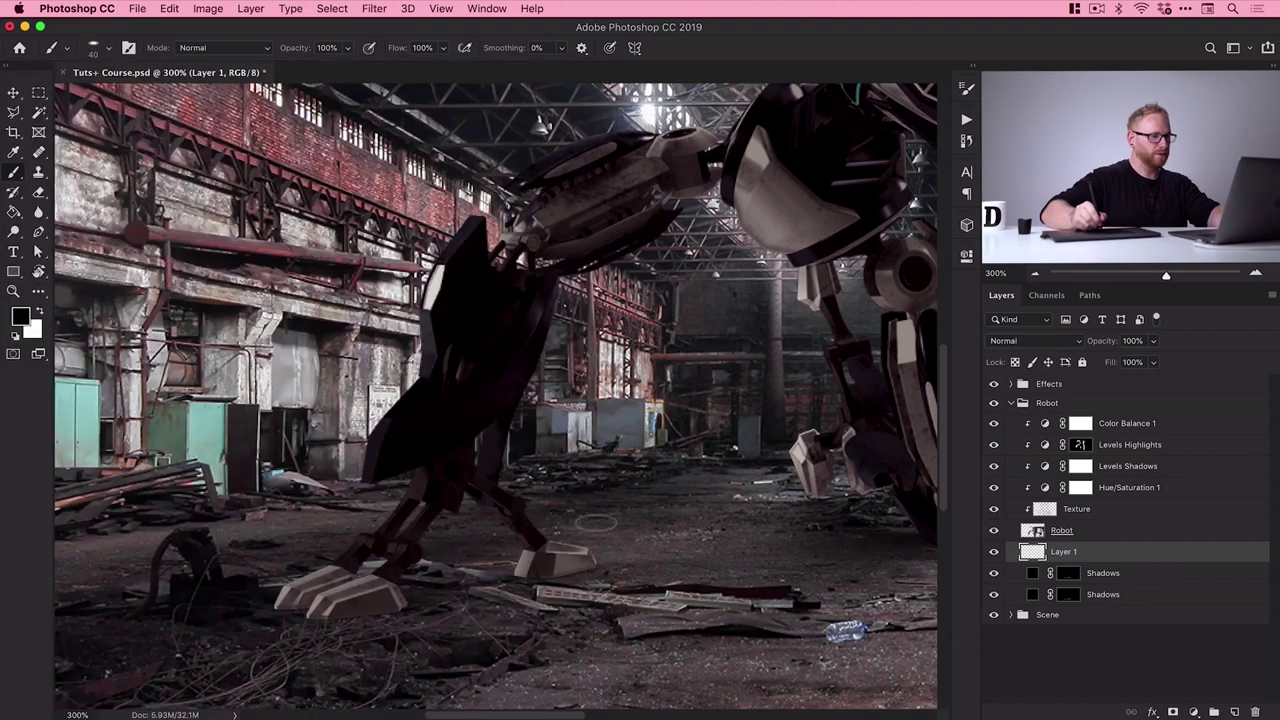
Try painting a broad shadow across the ground at the robot's foot with the flattened brush at 150 px
key("]")
key("]")
key("]")
key("]")
key("]")
key("]")
key("]")
key("]")
left_click_drag(715, 554, 470, 555)
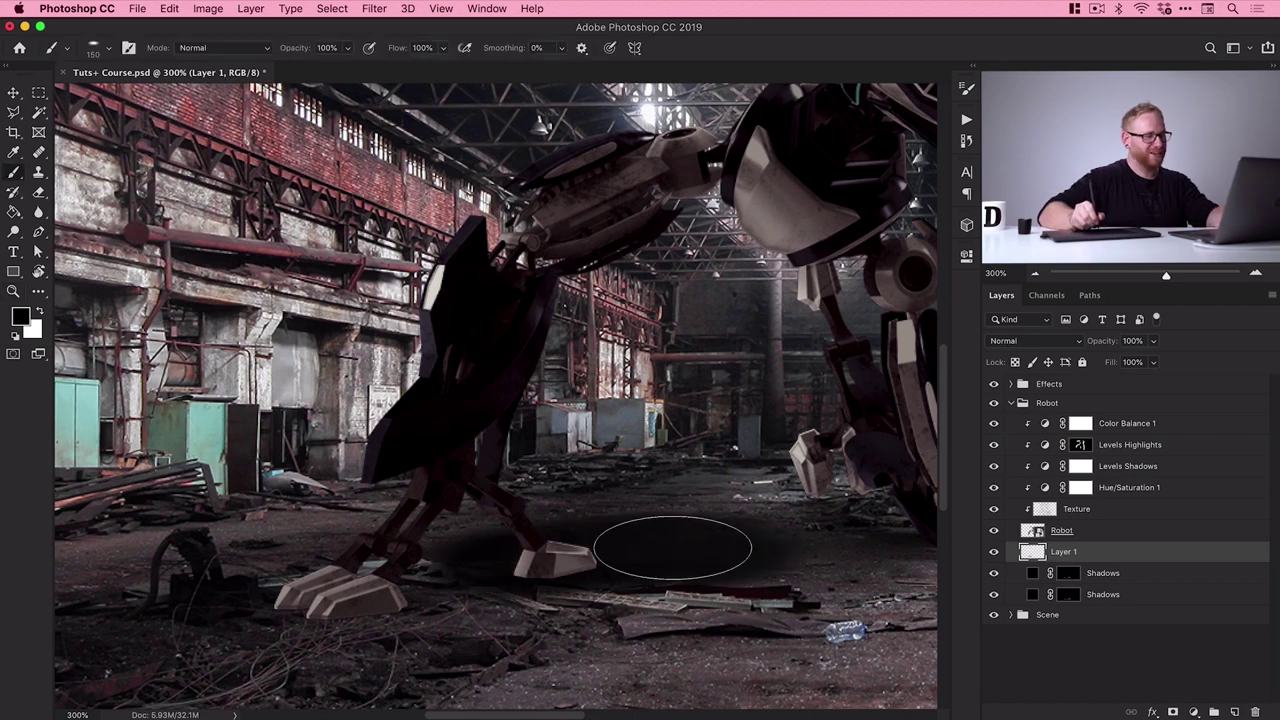
key("super+z")
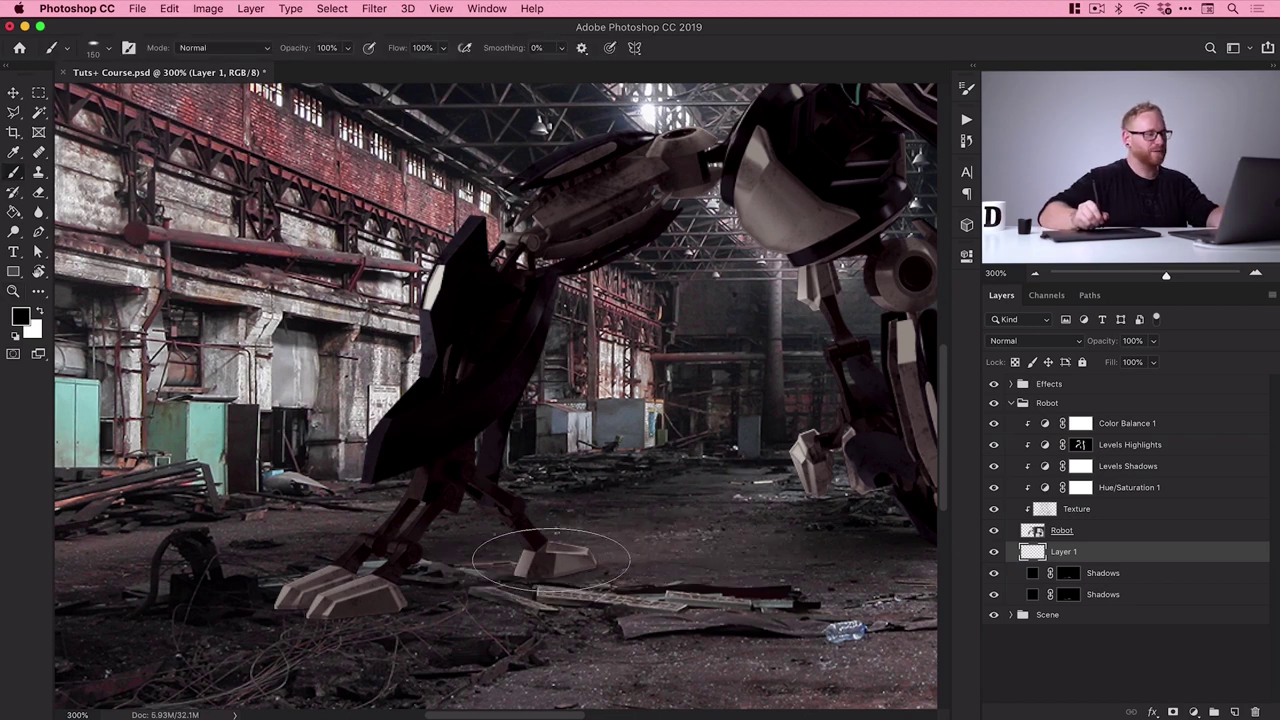
Paint a soft contact shadow on the ground behind the robot's smaller foot, shrinking the flattened brush to 80 px and 45 px
key("bracketleft")
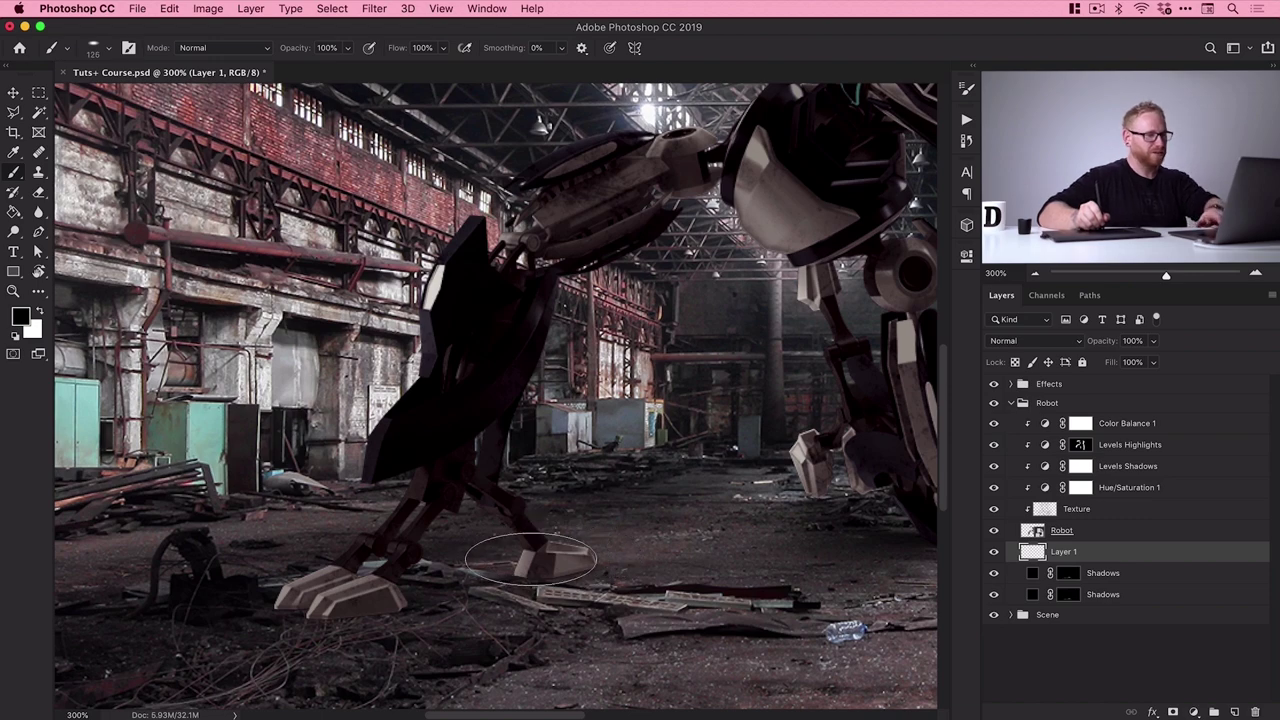
key("bracketleft")
scroll(672, 554, "right", 5)
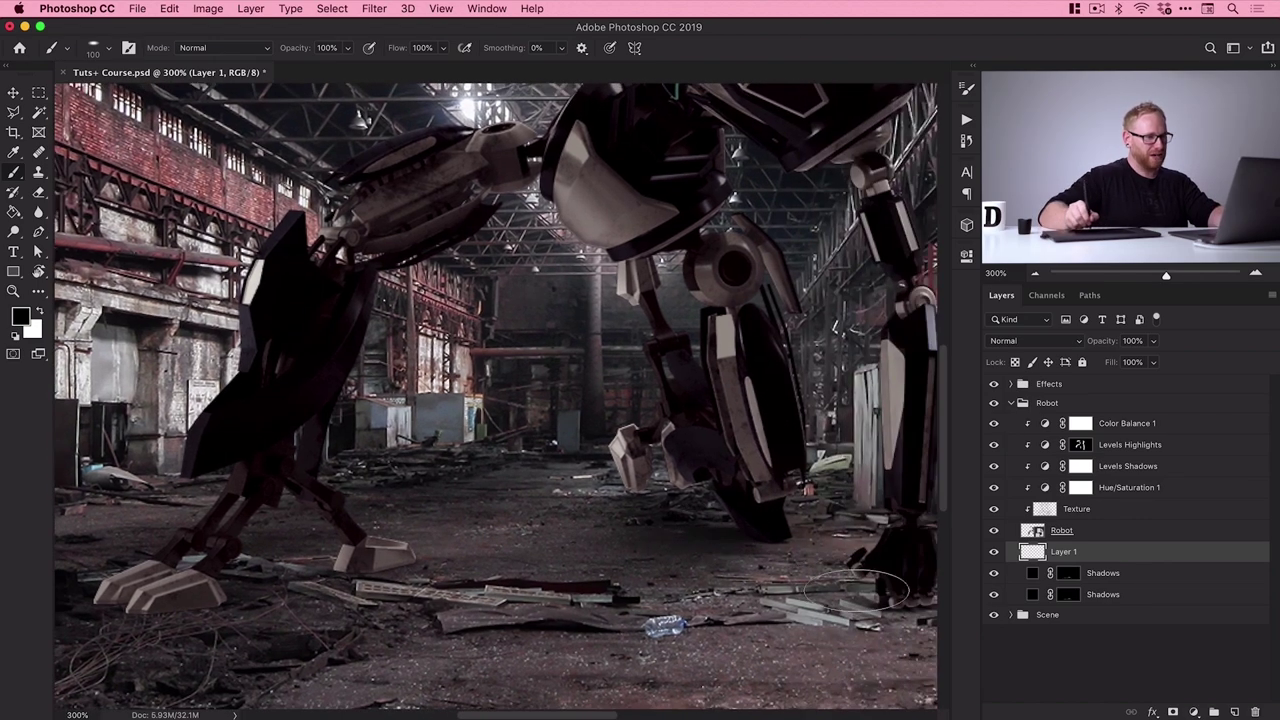
scroll(560, 550, "left", 5)
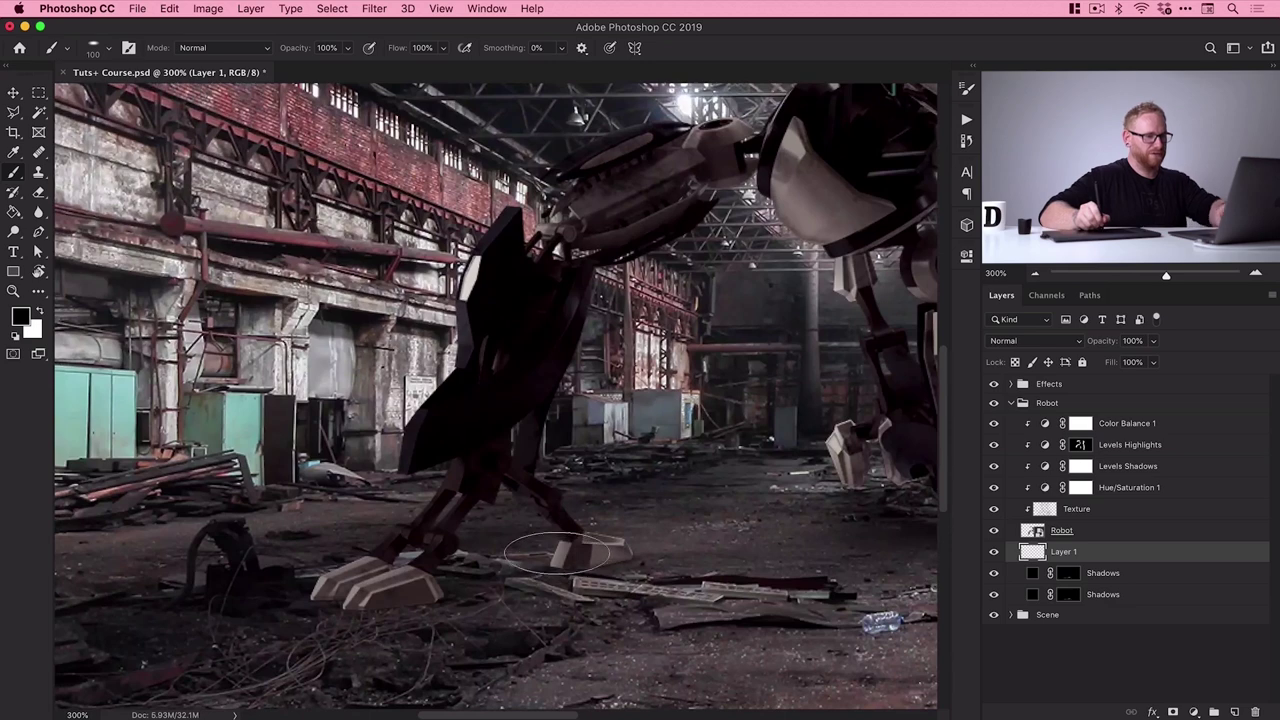
key("bracketleft")
key("bracketleft")
key("super+z")
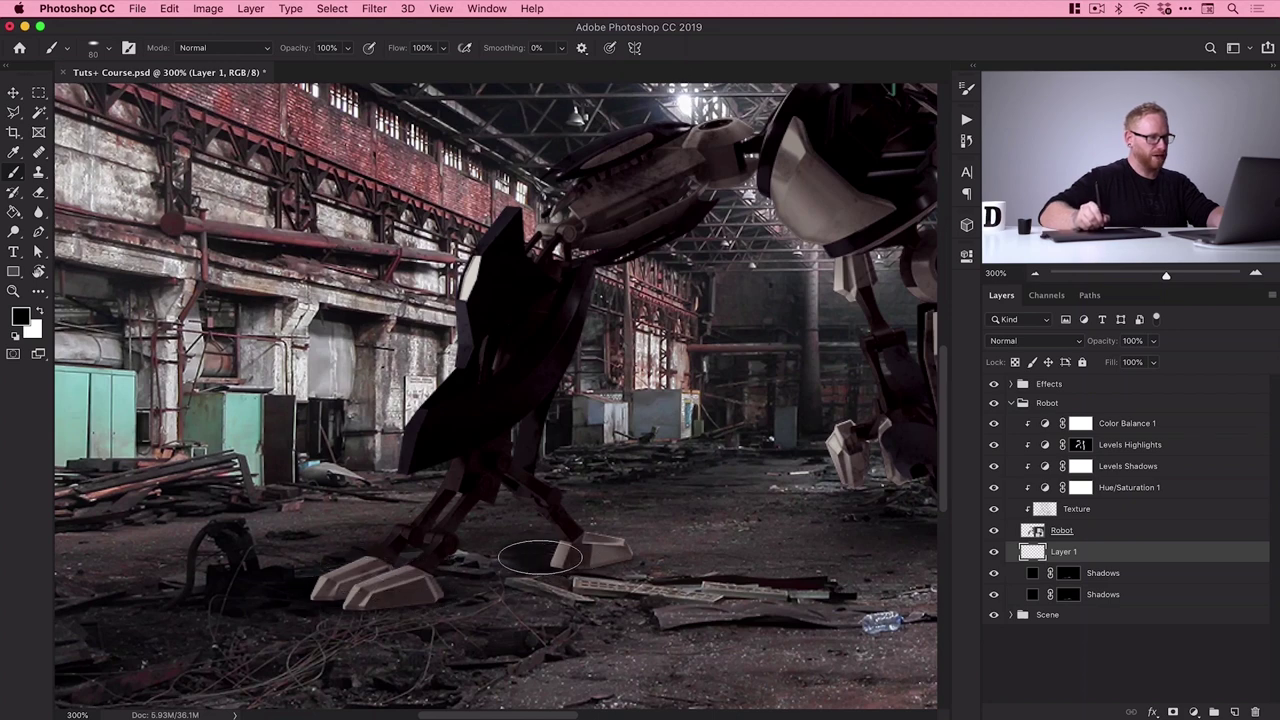
mouse_move(540, 558)
left_mouse_down()
mouse_move(586, 543)
mouse_move(560, 555)
left_mouse_up()
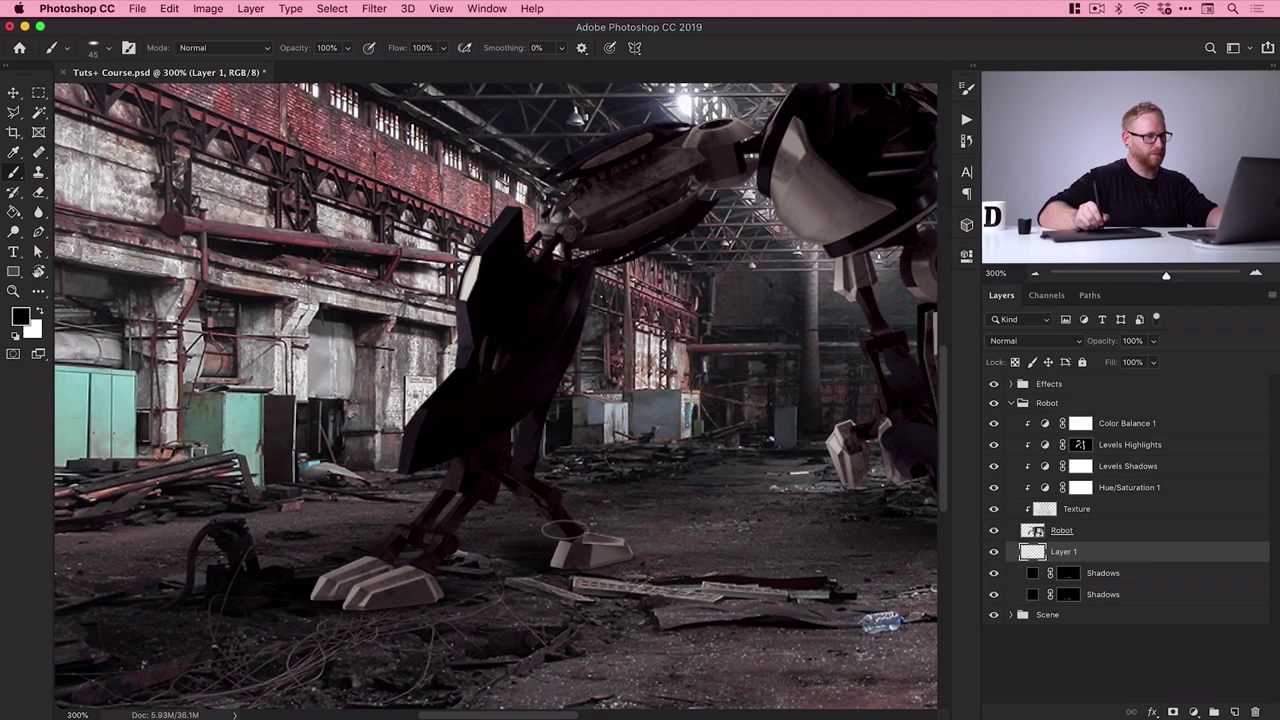
Soften the painted shadow around the robot's ankle with a 70 px eraser, and toggle Layer 1's visibility to compare
key("e")
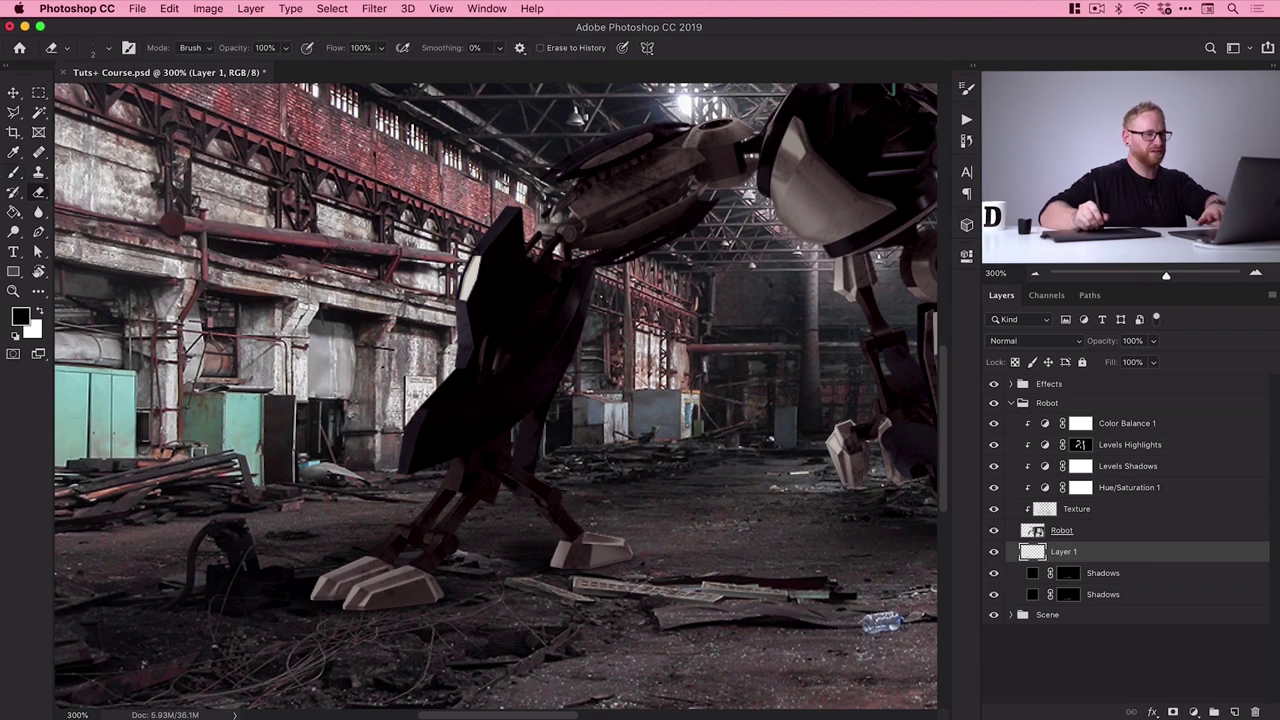
mouse_move(562, 505)
left_mouse_down()
mouse_move(566, 516)
mouse_move(512, 520)
left_mouse_up()
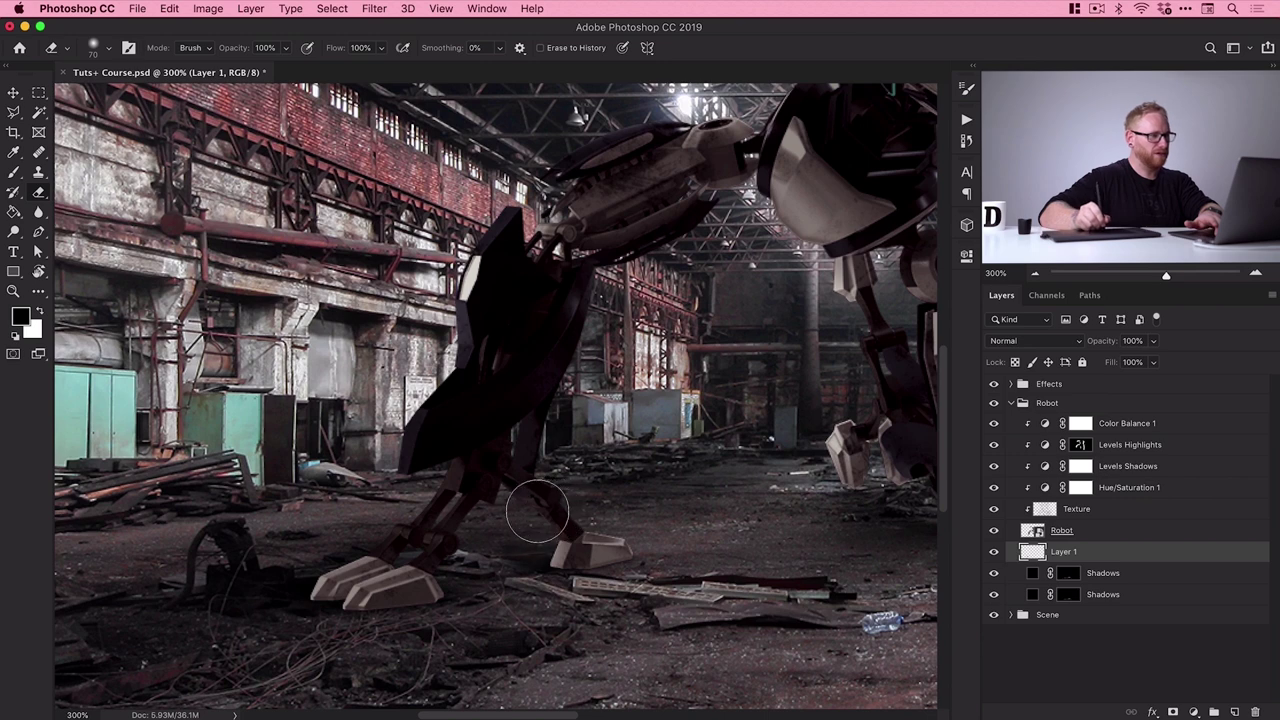
key("v")
left_click(994, 572)
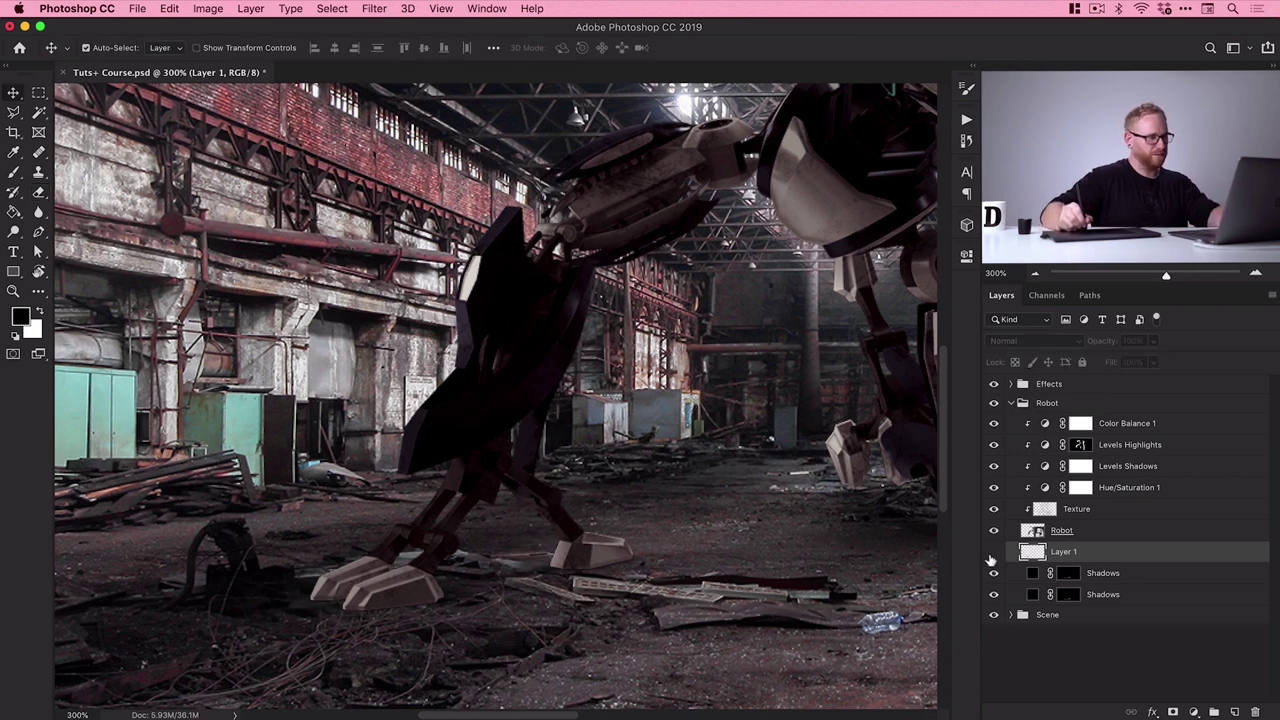
left_click(993, 570)
left_click(993, 567)
left_click(993, 567)
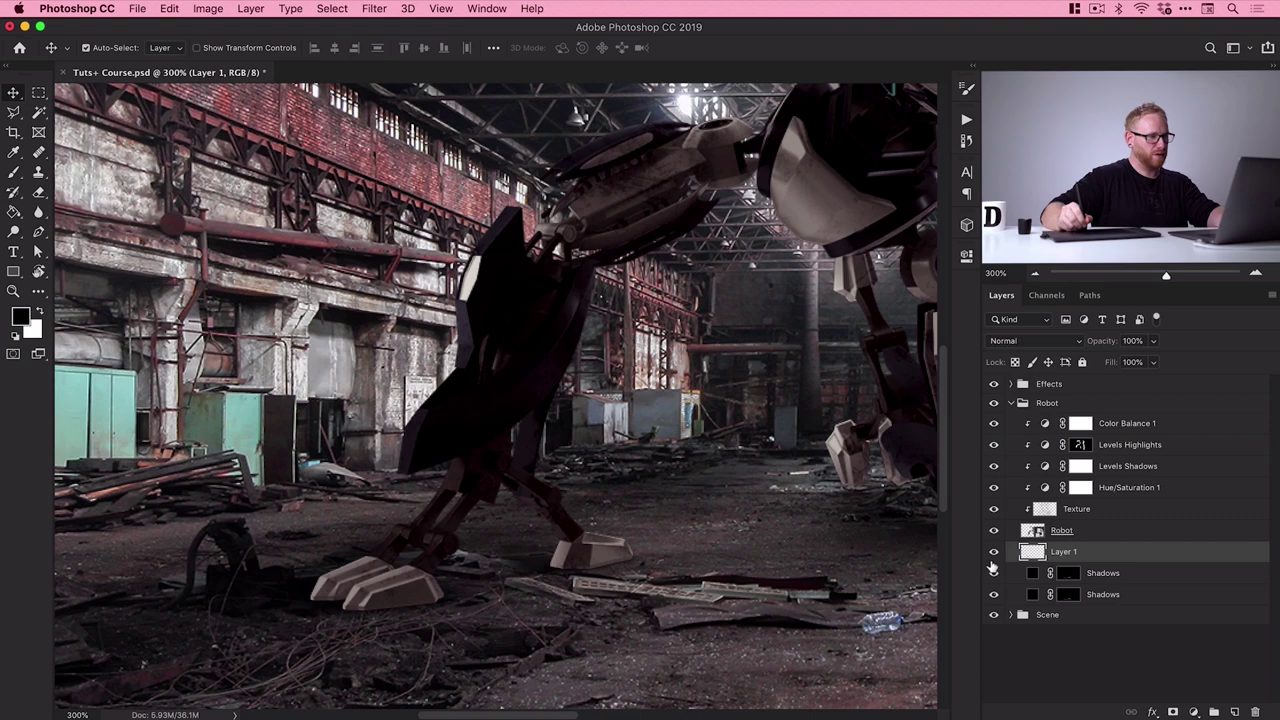
Rename Layer 1 as Custom Shadows
double_click(1064, 553)
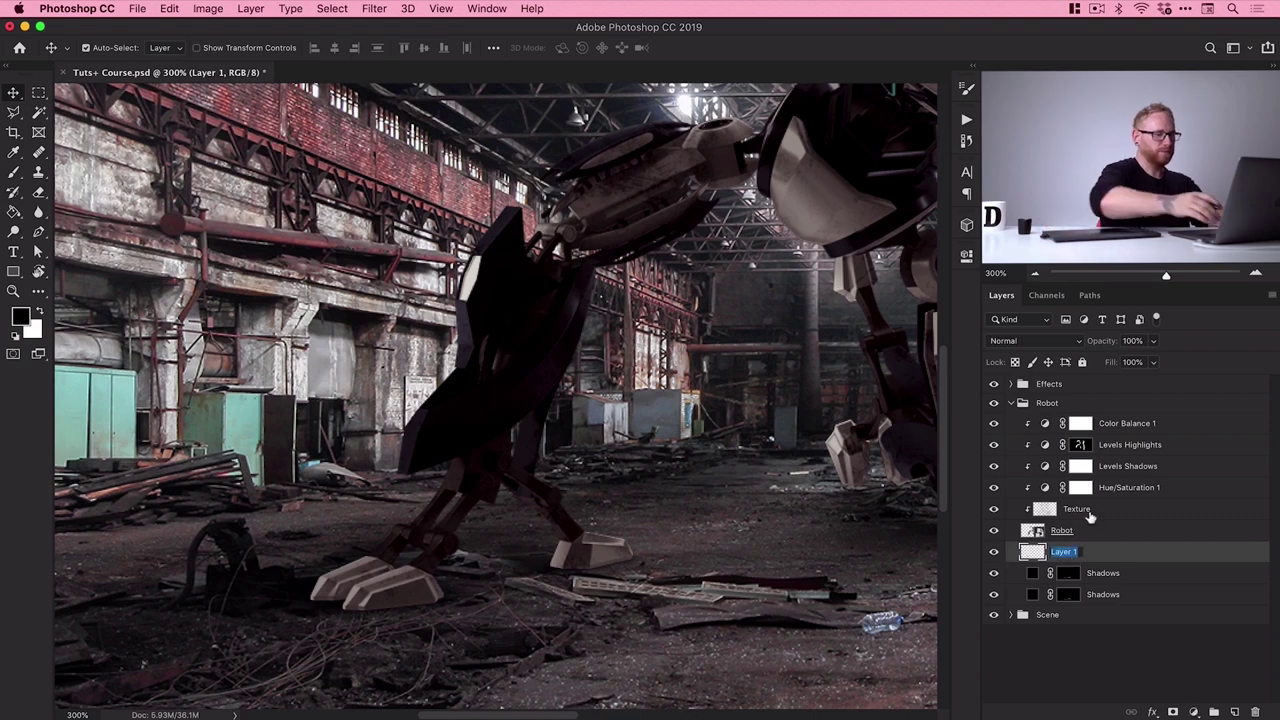
type("Custom Shado")
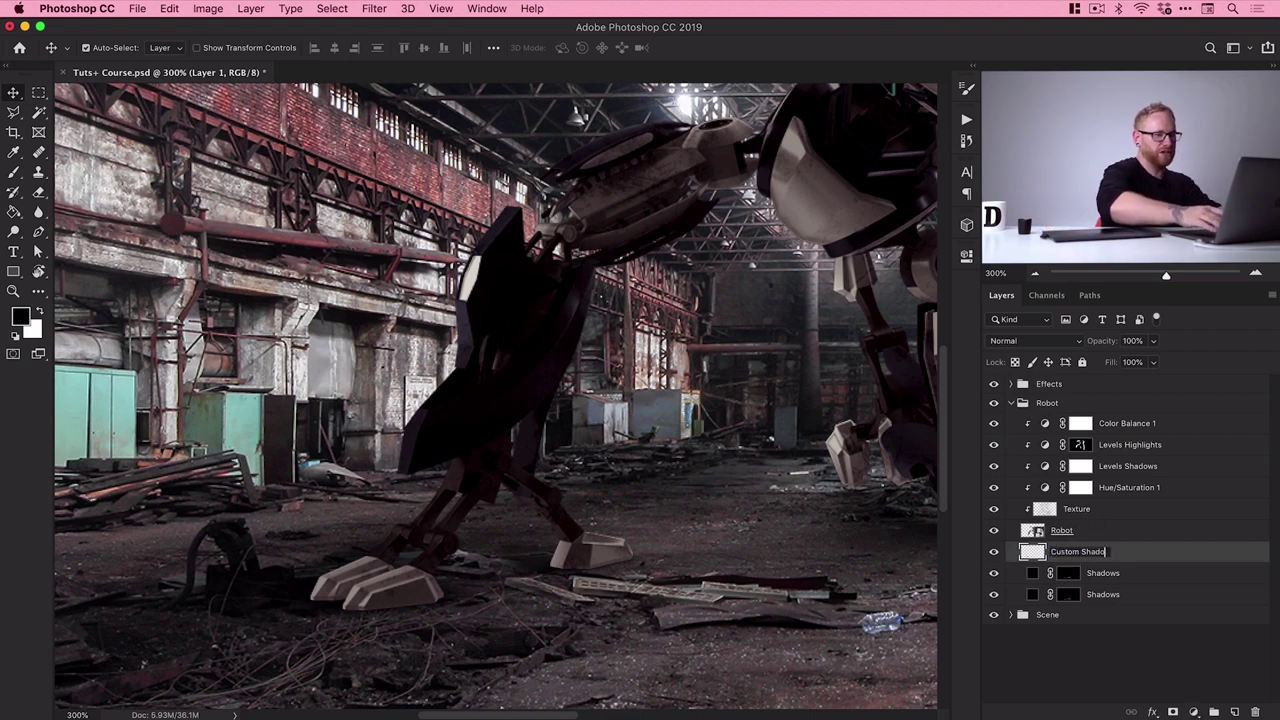
type("ws")
key("Return")
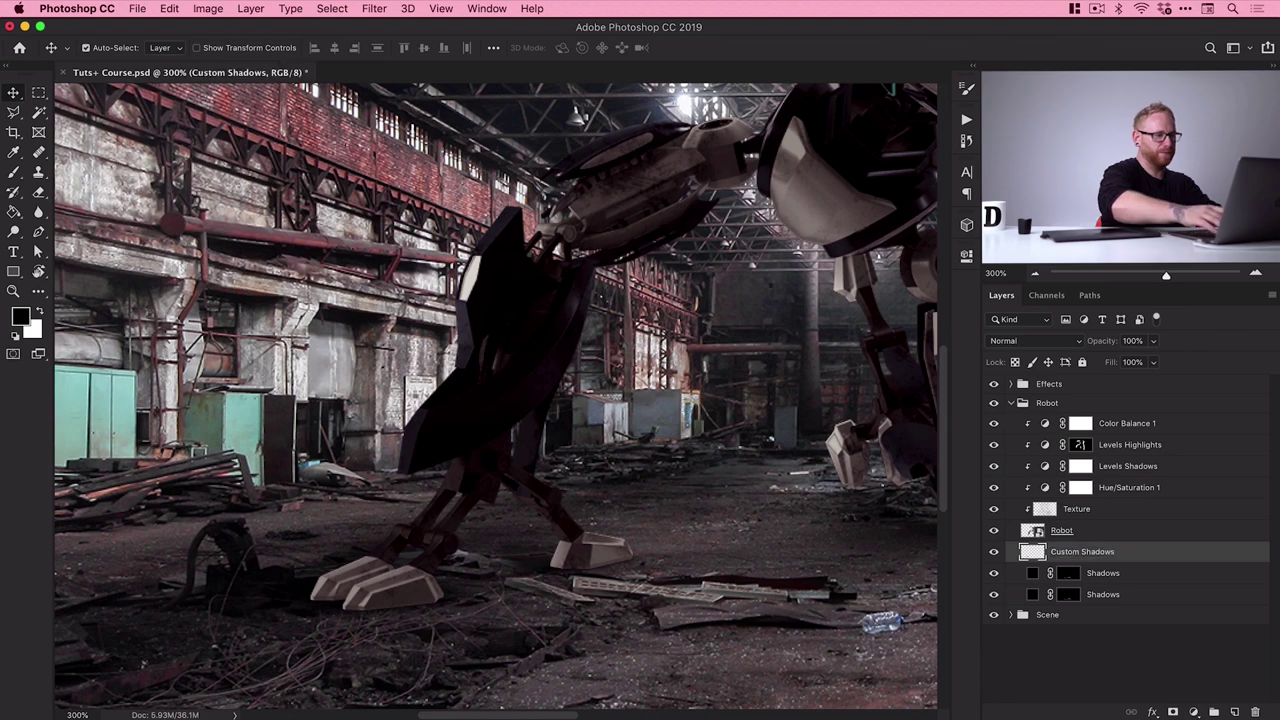
key("b")
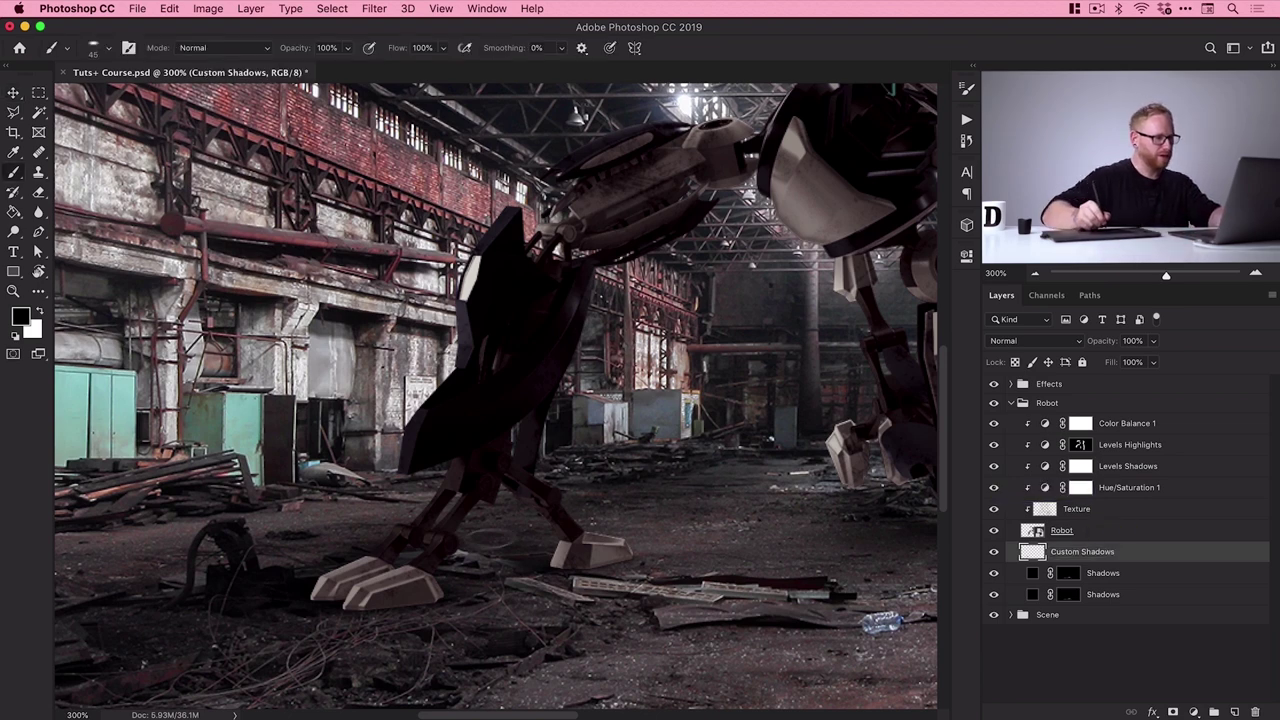
key("bracketright")
key("bracketright")
key("bracketright")
key("bracketright")
key("bracketright")
key("bracketright")
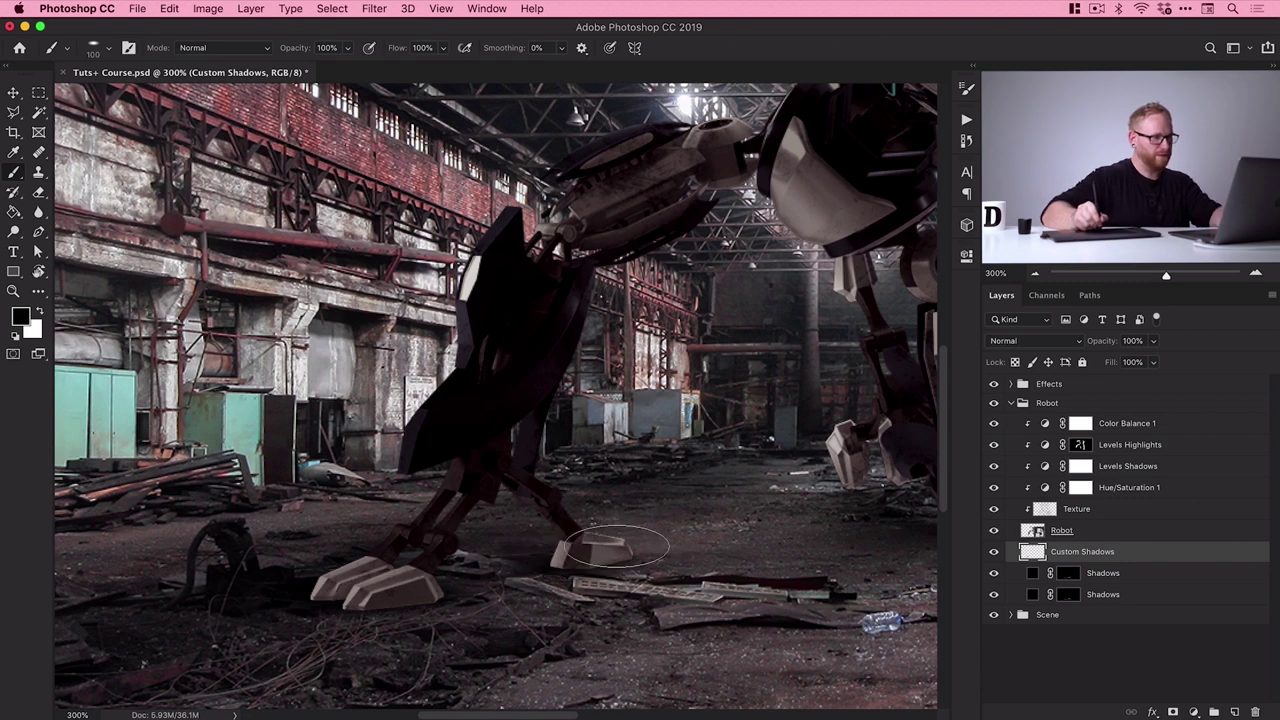
key("v")
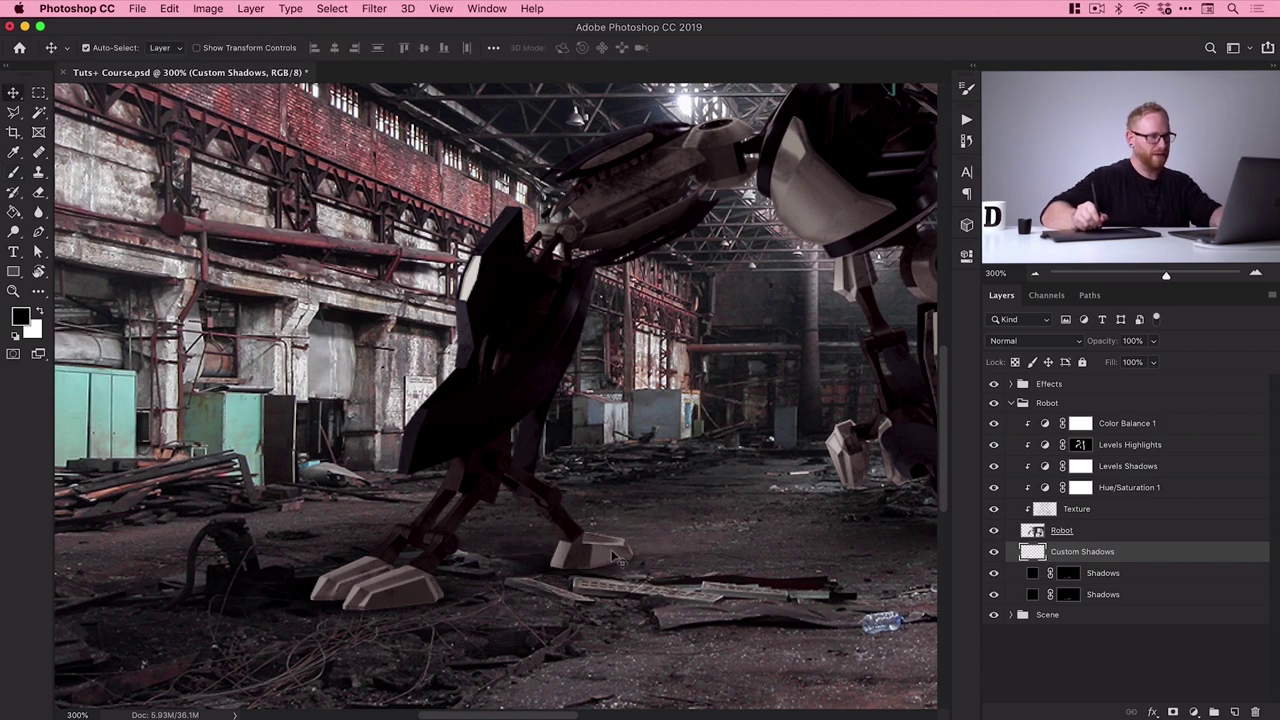
Reduce the Custom Shadows layer's opacity to 90%, compare it hidden and shown, and view the whole composition
left_click(1150, 342)
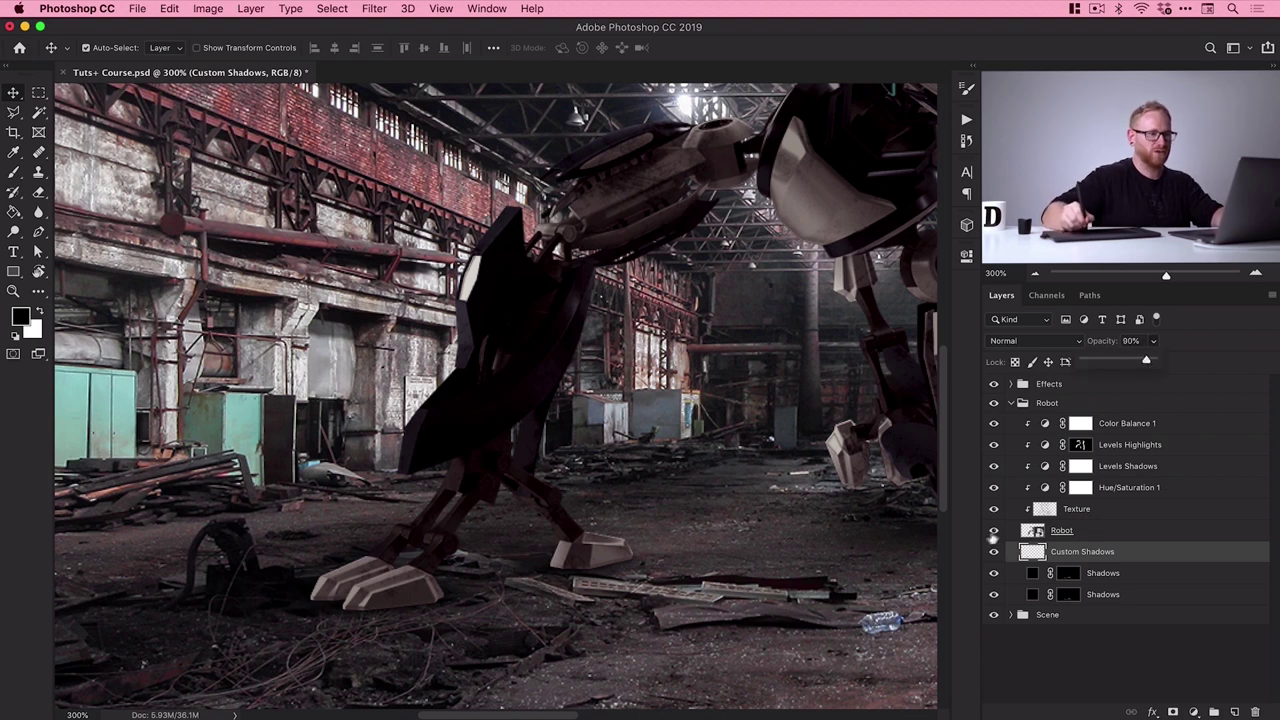
left_click(994, 553)
left_click(994, 553)
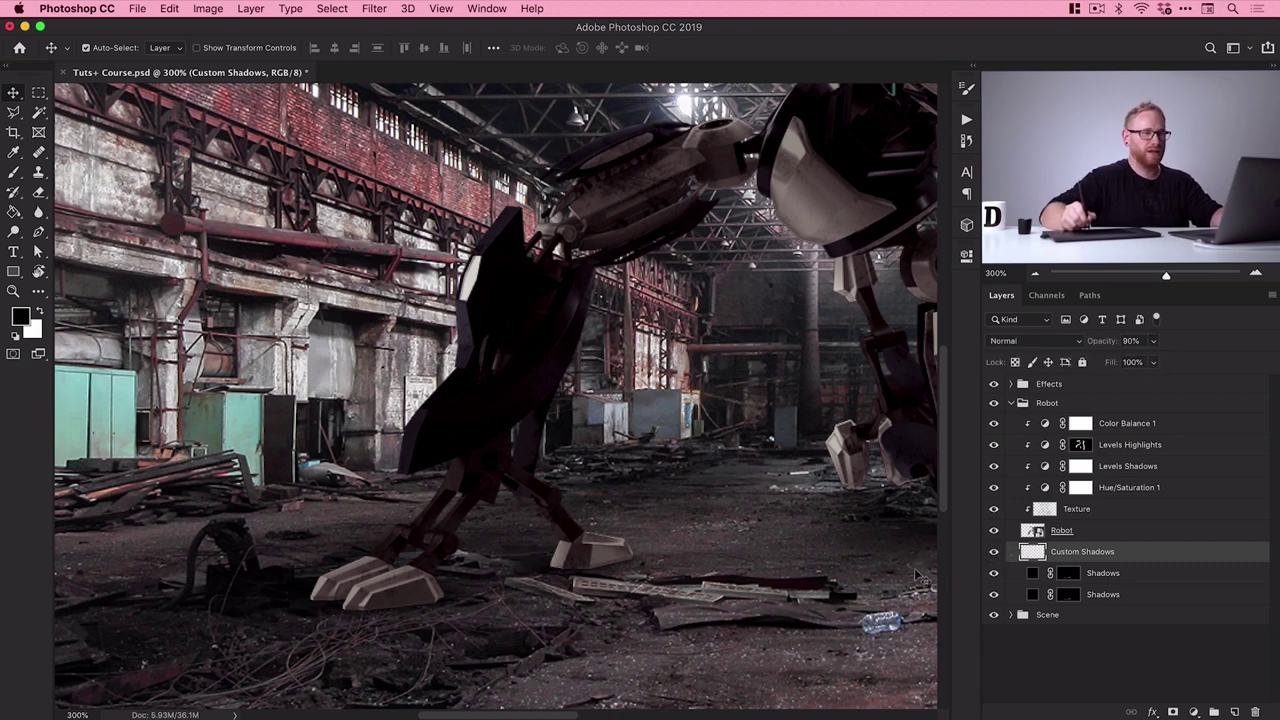
key("super+0")
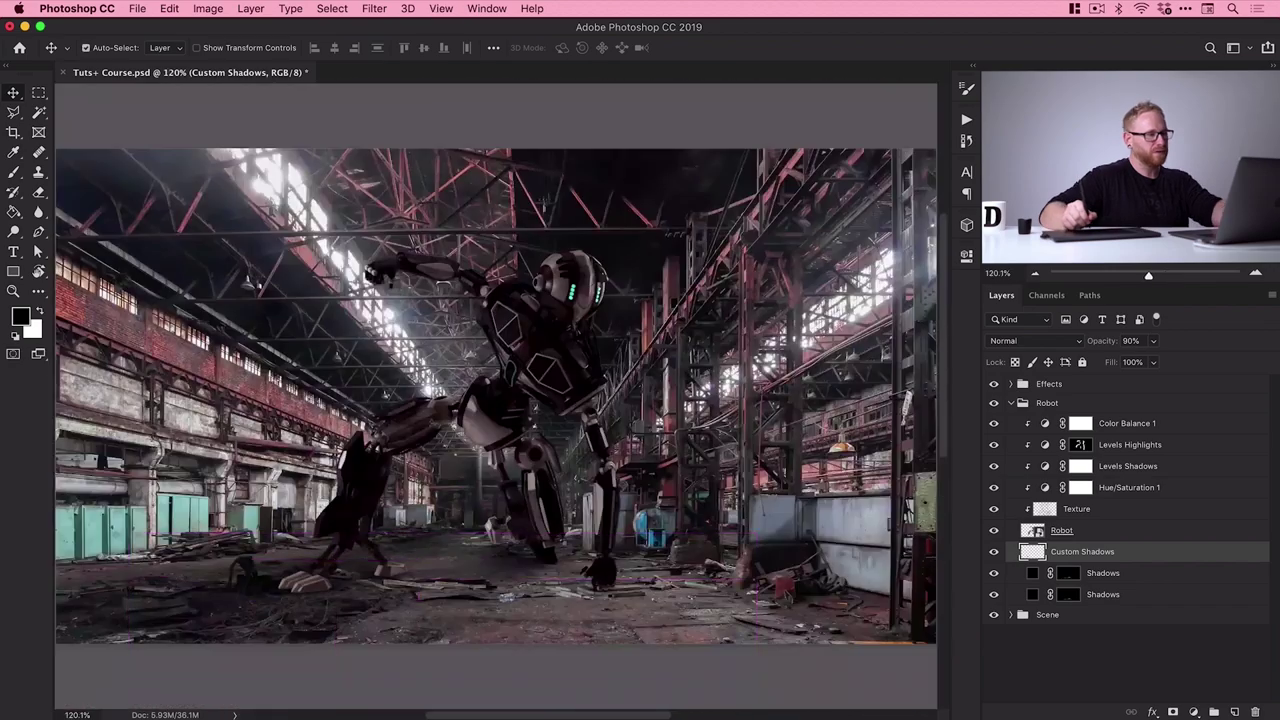
Add a Solid Color fill layer above Color Balance 1 with the bright cyan colour 28e8ff
left_click_drag(581, 294, 581, 294)
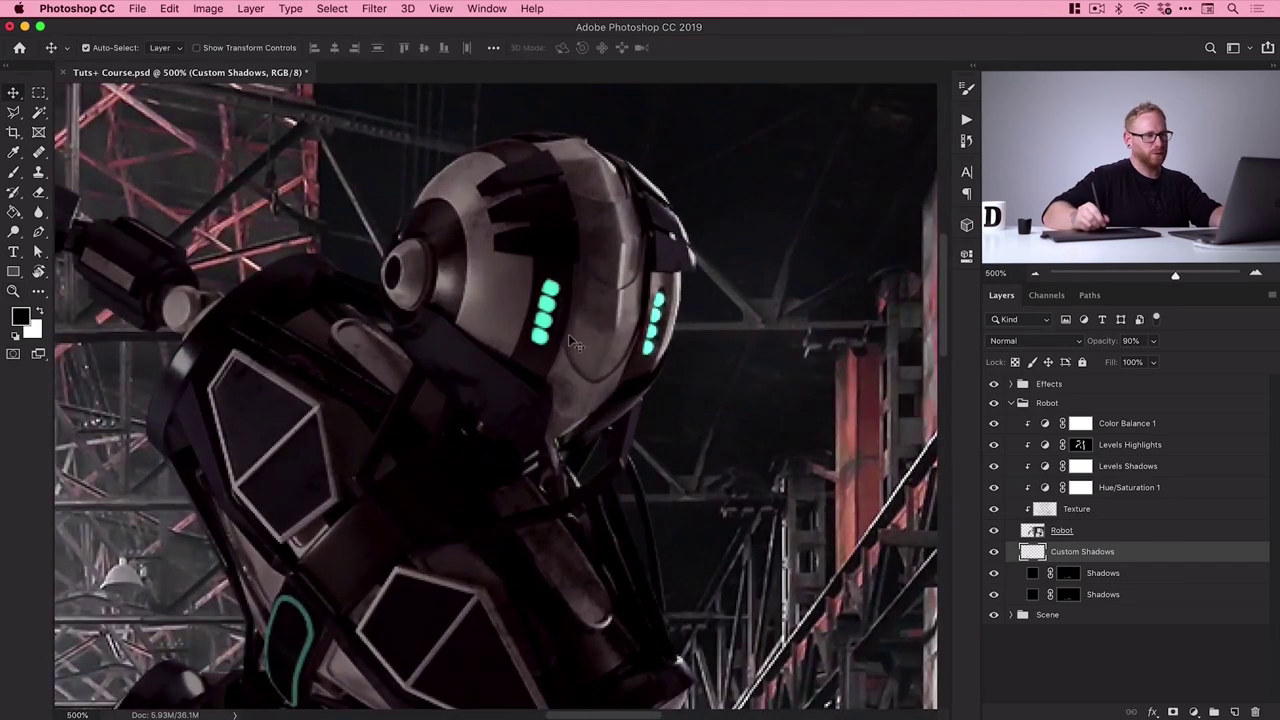
left_click(1129, 429)
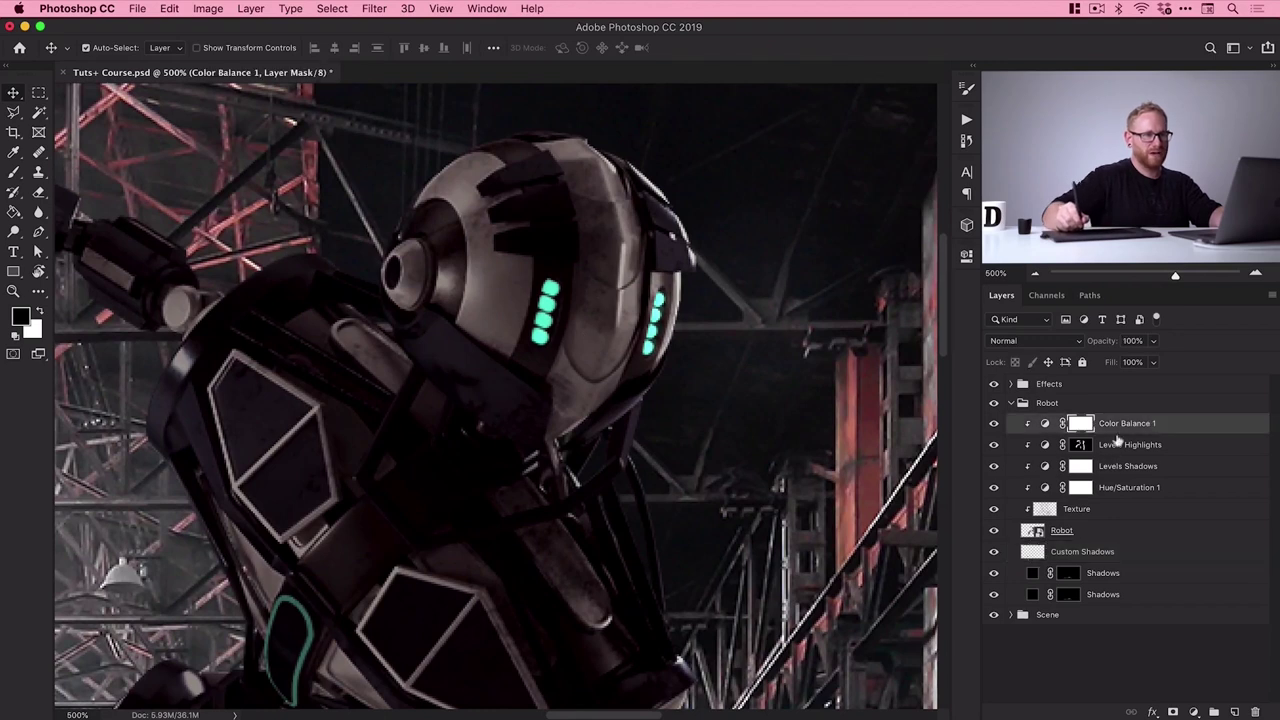
left_click(1195, 714)
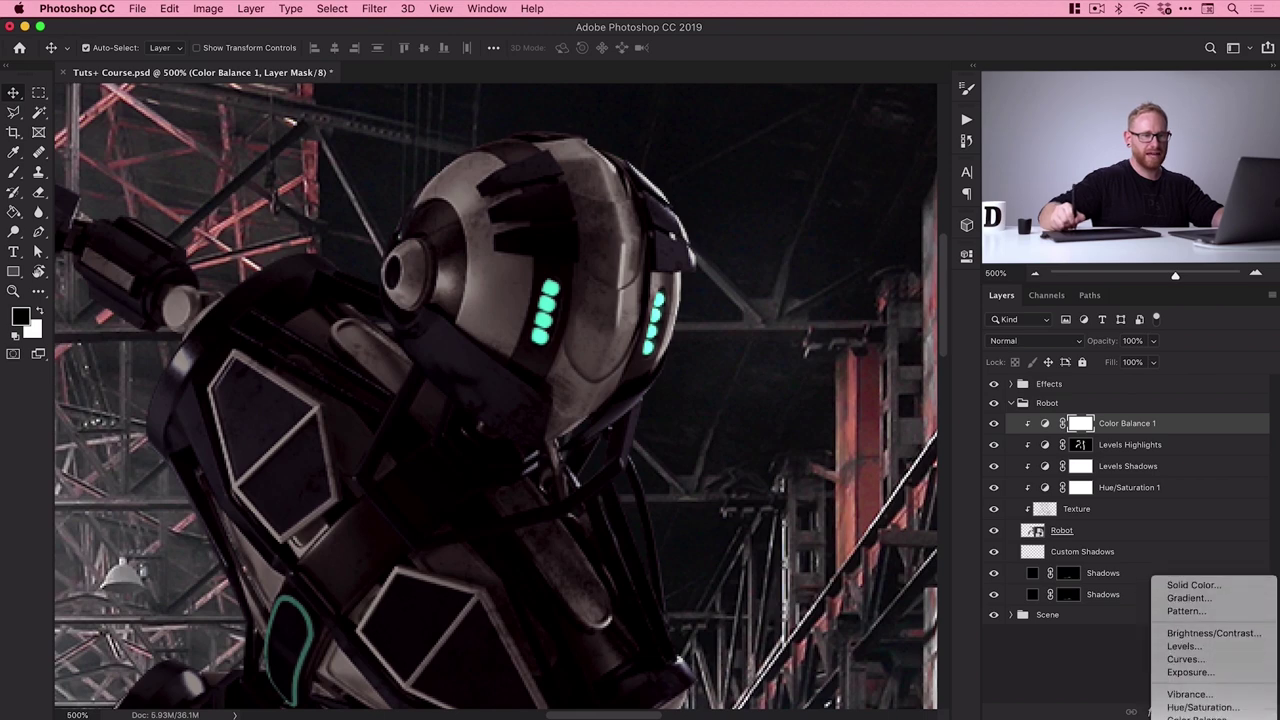
left_click(1187, 527)
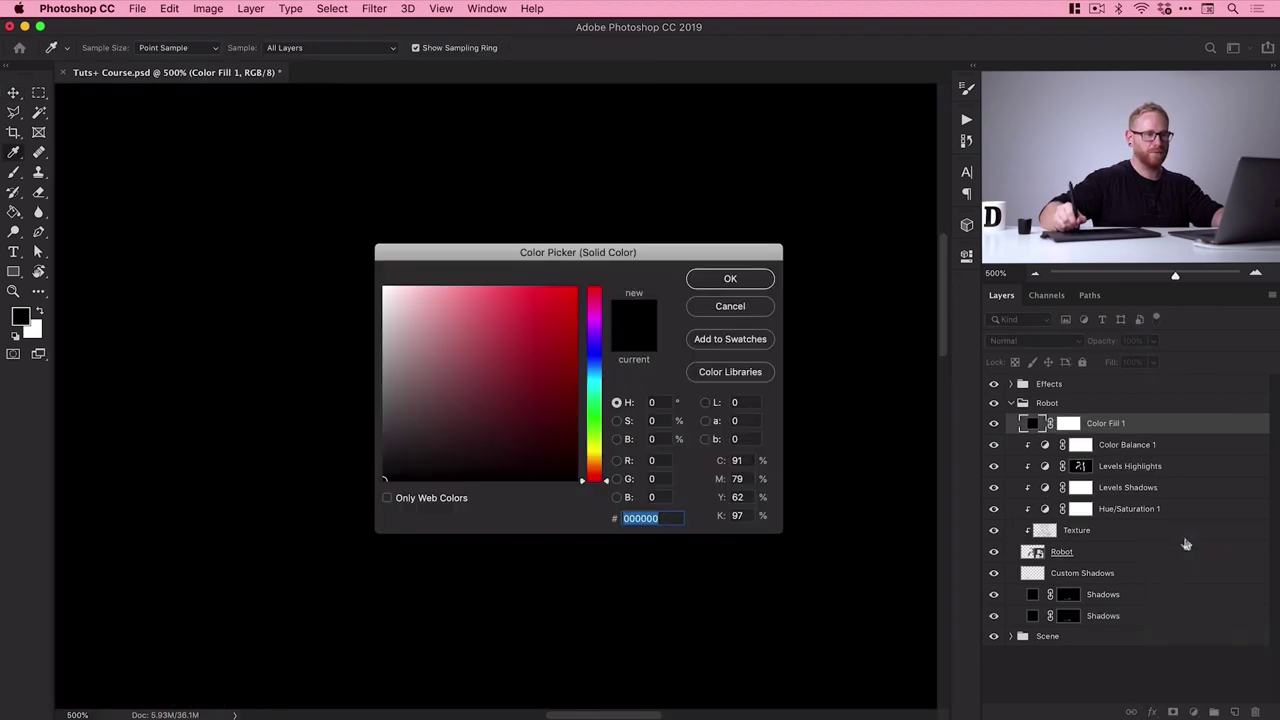
left_click(595, 382)
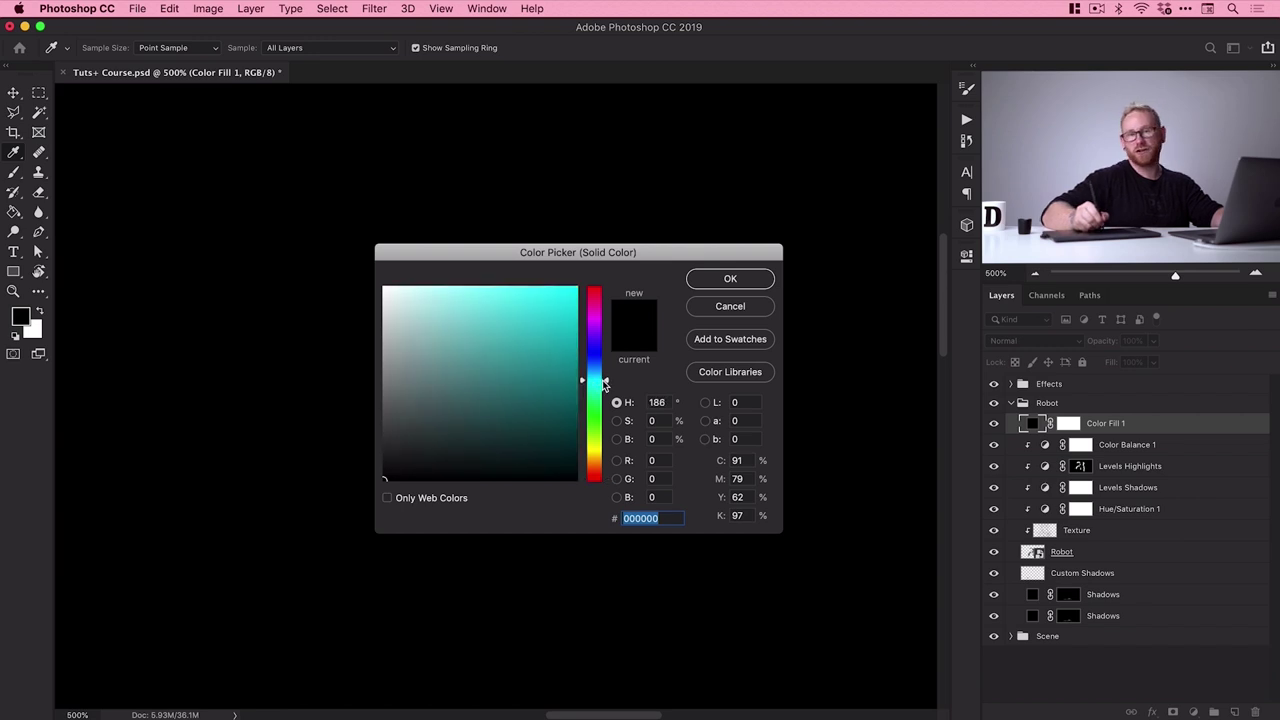
left_click_drag(556, 335, 545, 285)
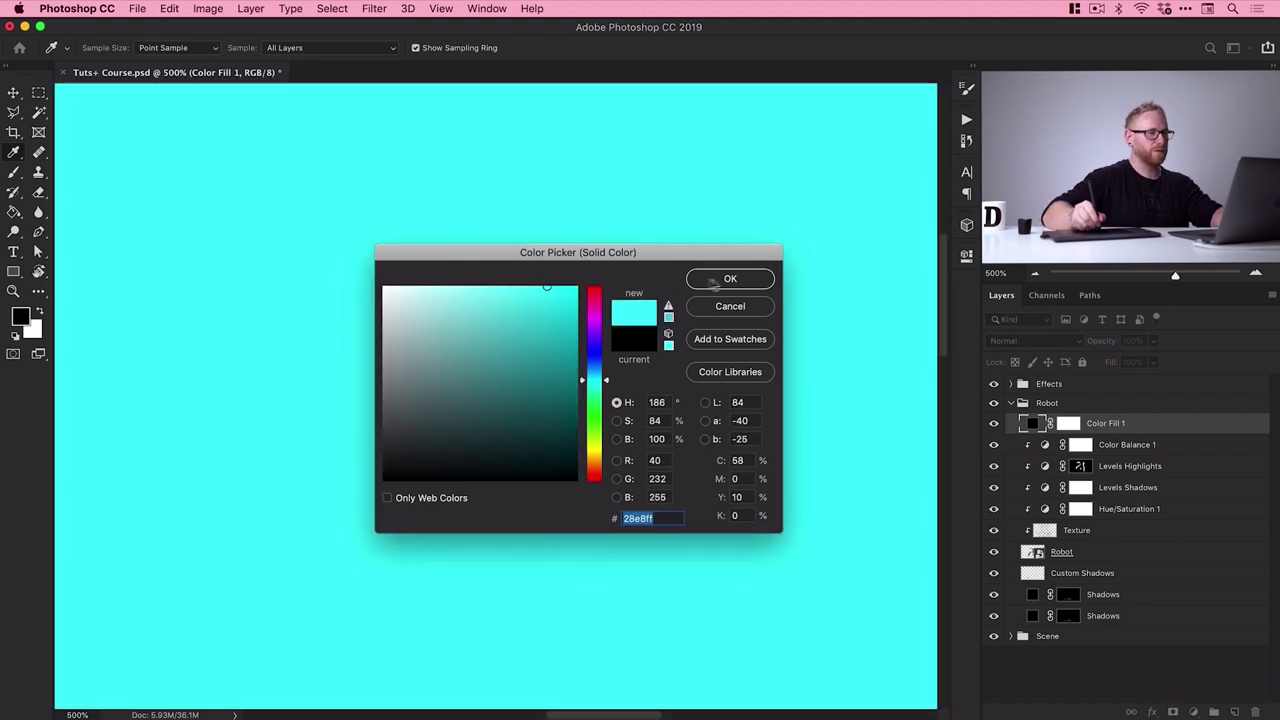
left_click(712, 282)
Recolour Color Fill 1 to 4bffe9, hiding the layer to sample the robot's eye light and brightening the sampled hue
left_click(994, 424)
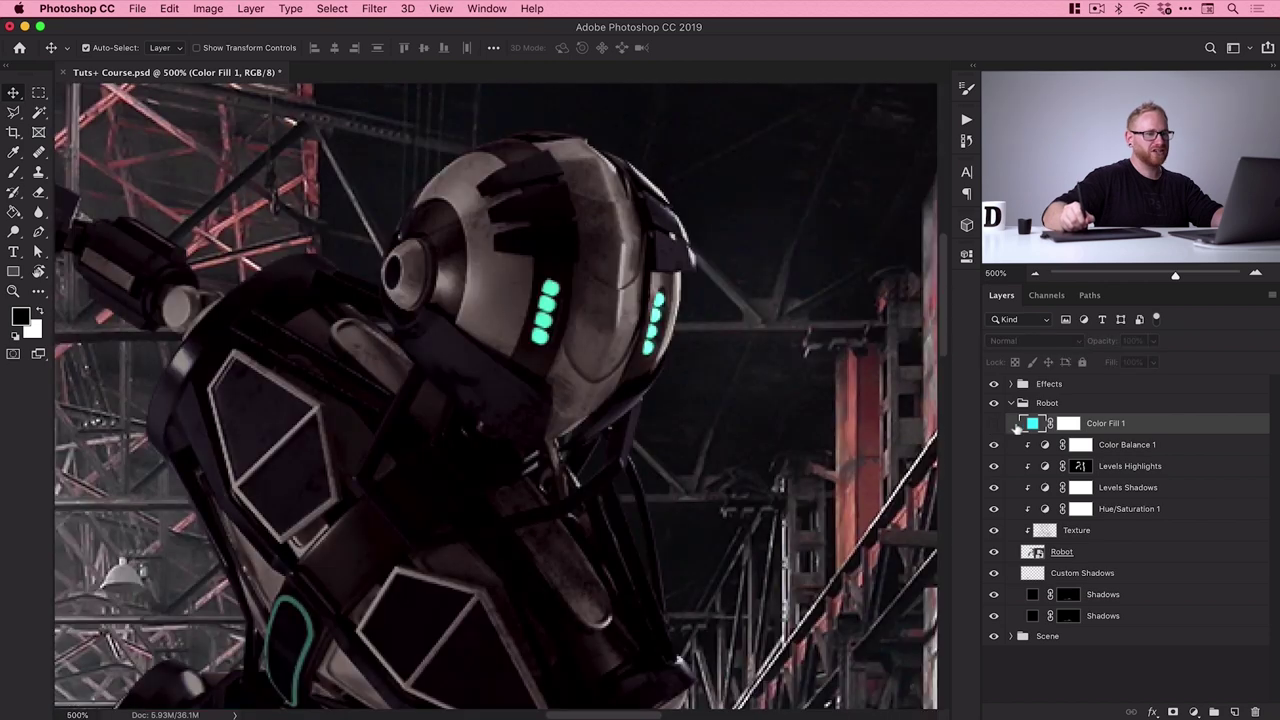
double_click(1032, 426)
left_click_drag(591, 262, 587, 324)
left_click(552, 288)
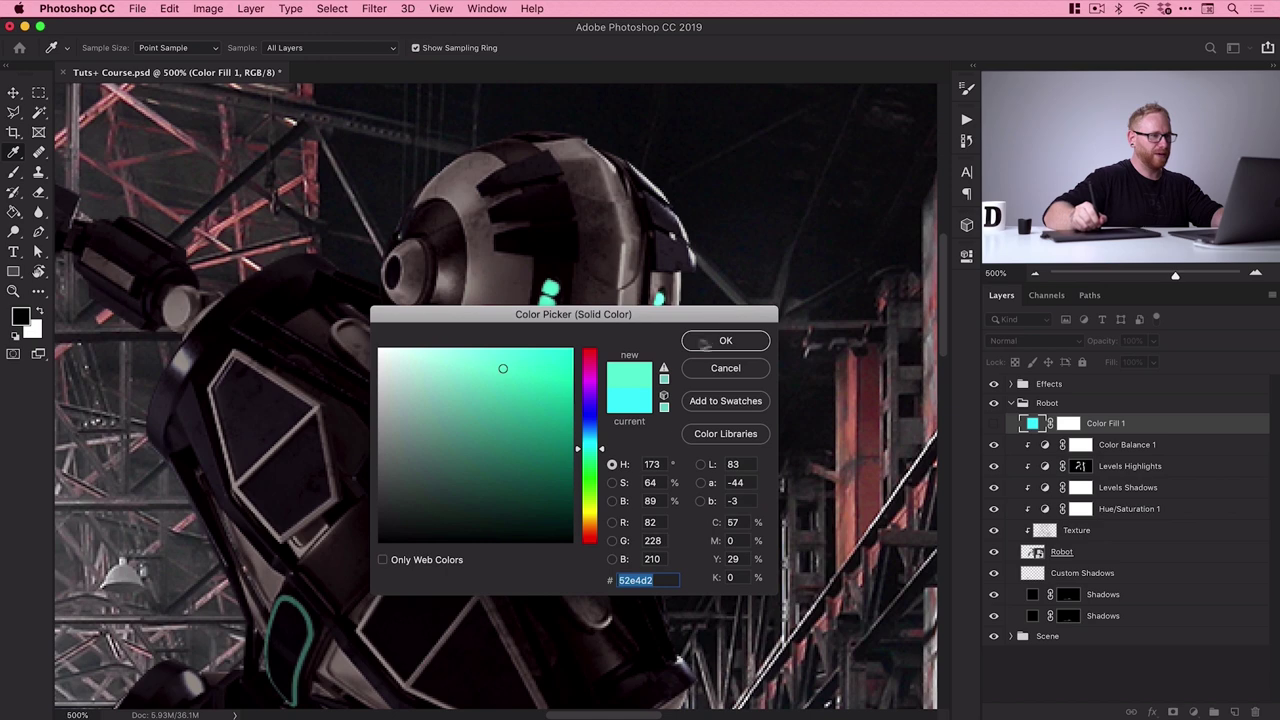
left_click_drag(514, 364, 515, 349)
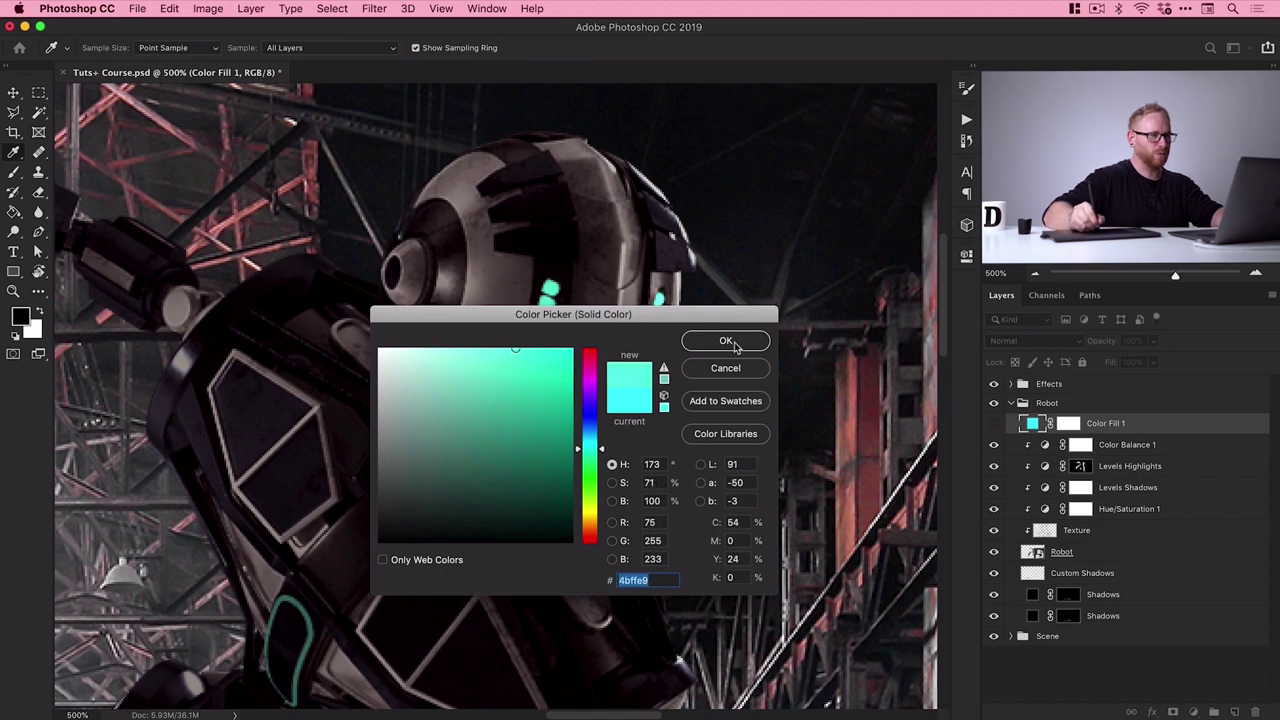
left_click(726, 342)
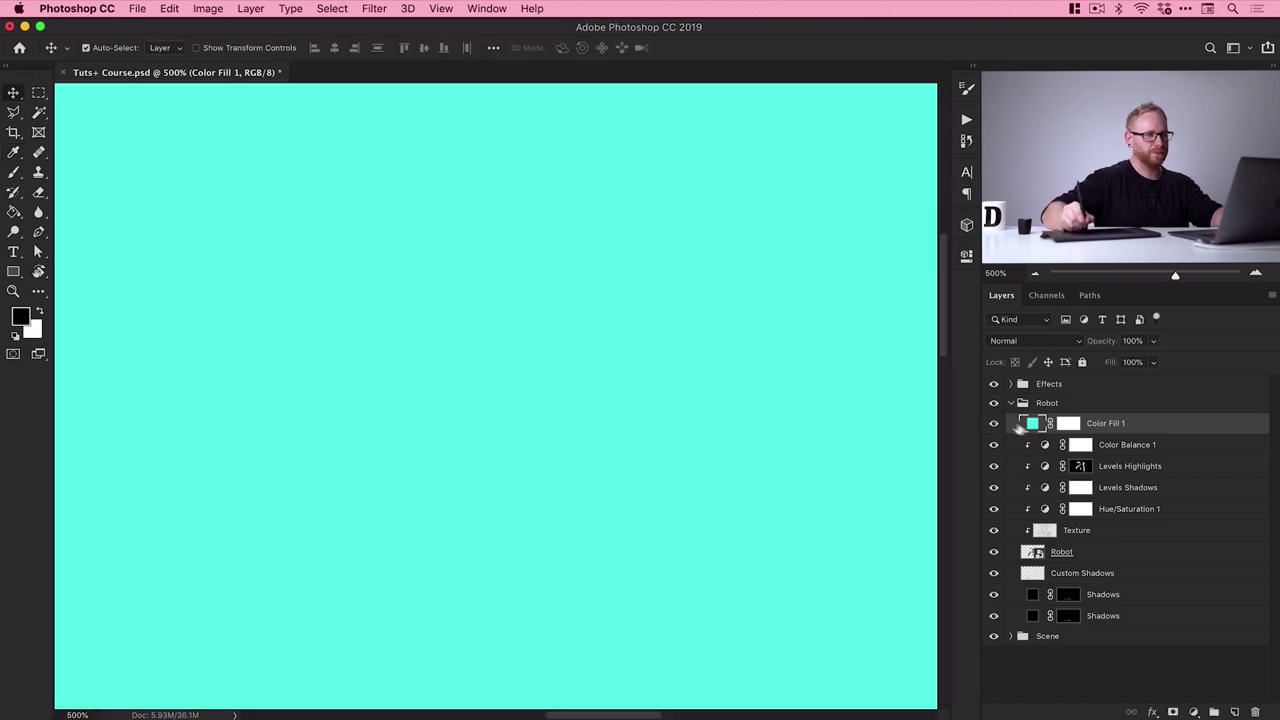
left_click(993, 423)
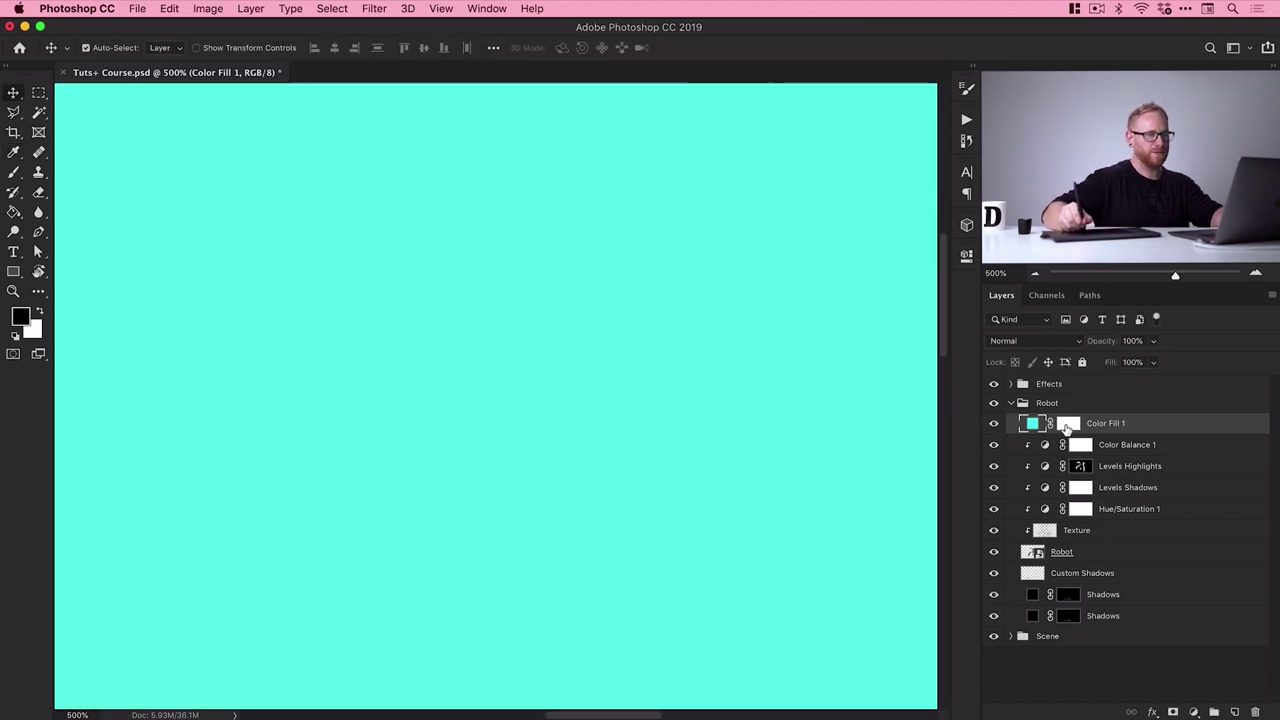
Invert Color Fill 1's layer mask to black to hide the fill colour
left_click(1067, 426)
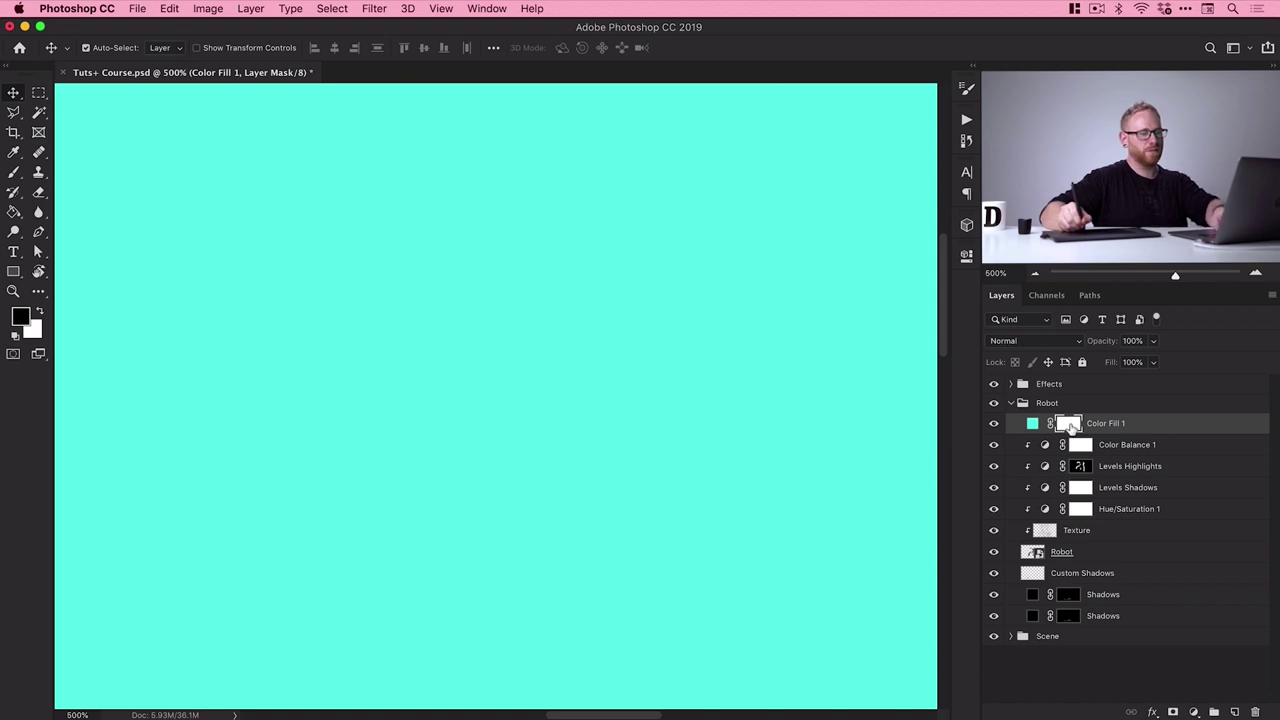
left_click_drag(1071, 427, 1076, 432)
key("super+i")
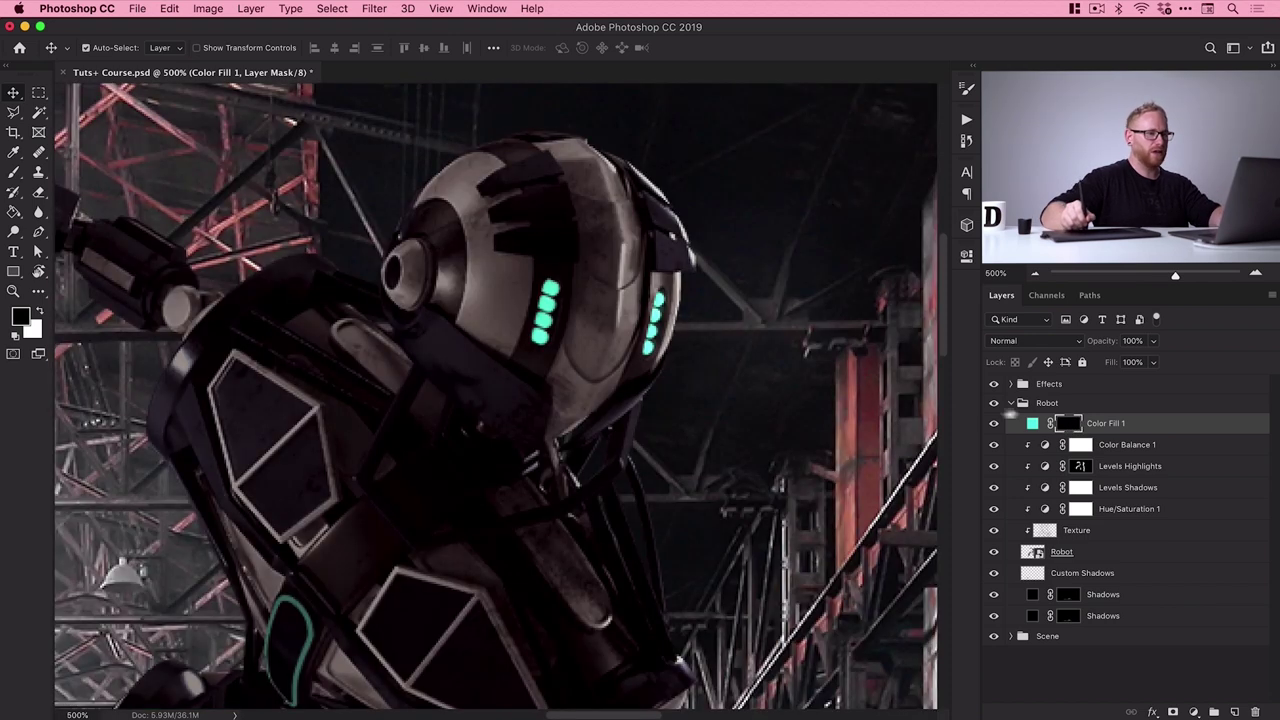
Make white the foreground colour and choose the Soft Round Pressure Opacity brush for painting on the mask
key("x")
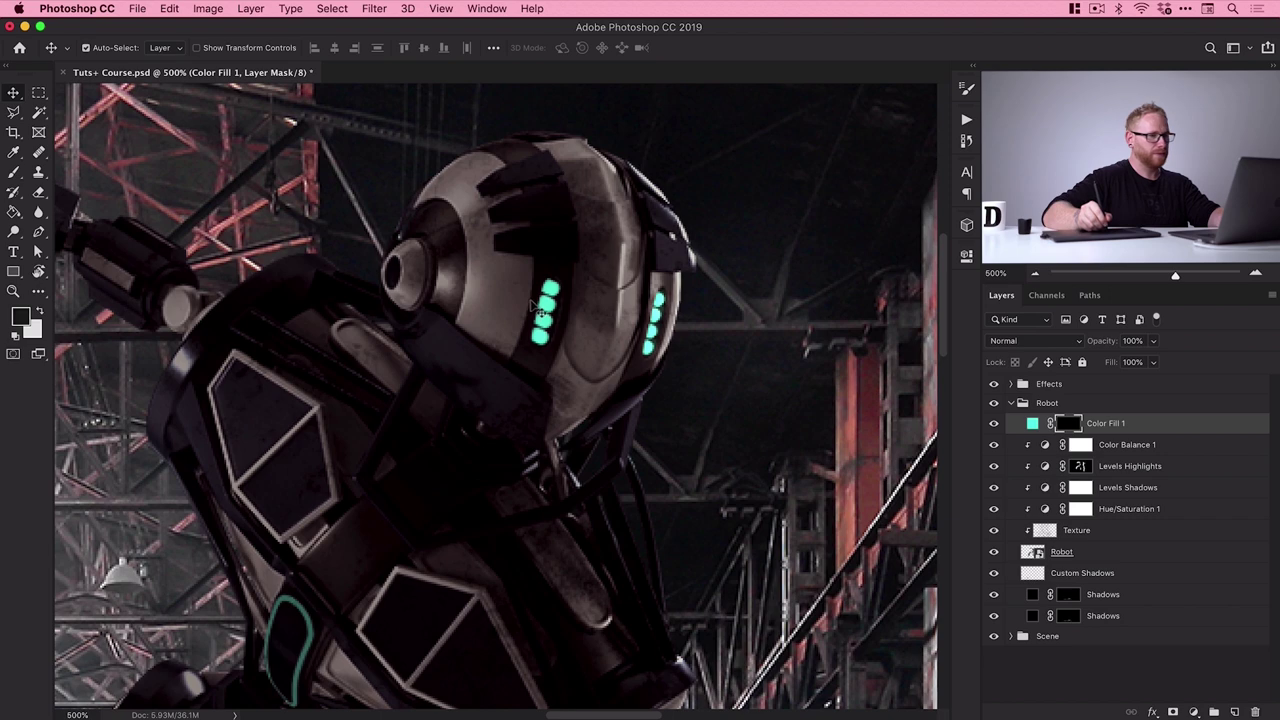
key("b")
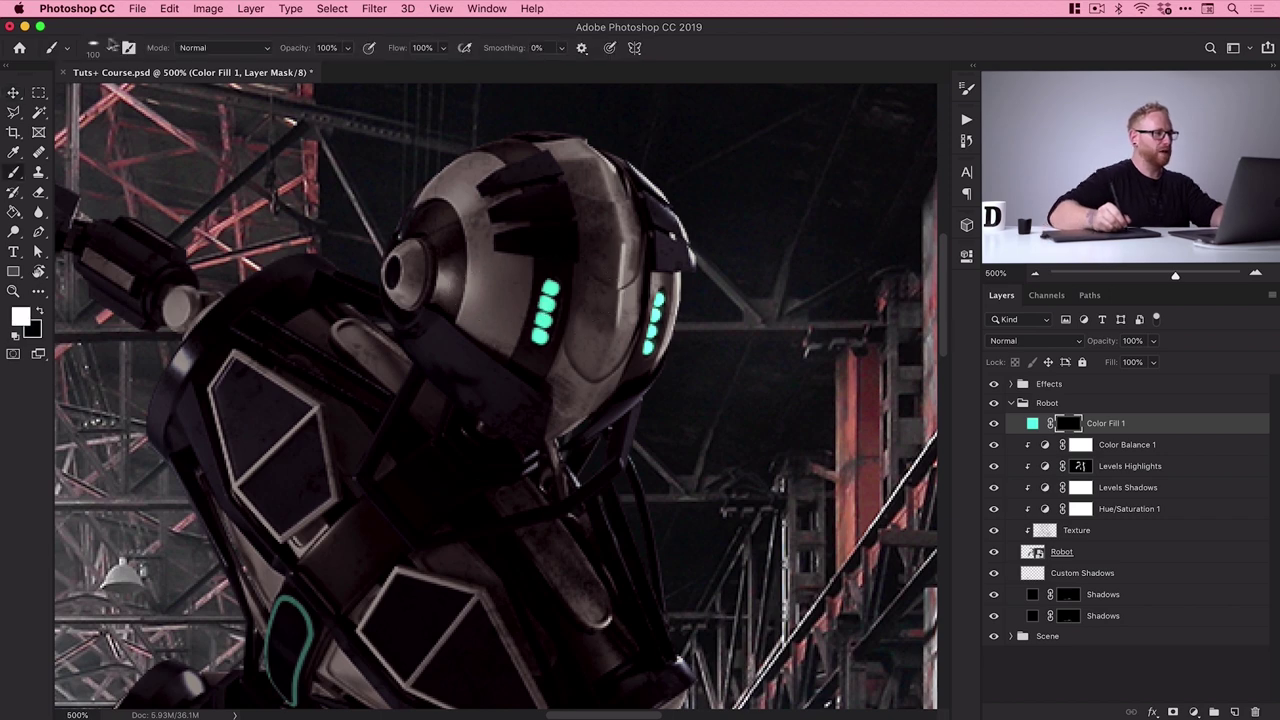
left_click(108, 47)
left_click(268, 210)
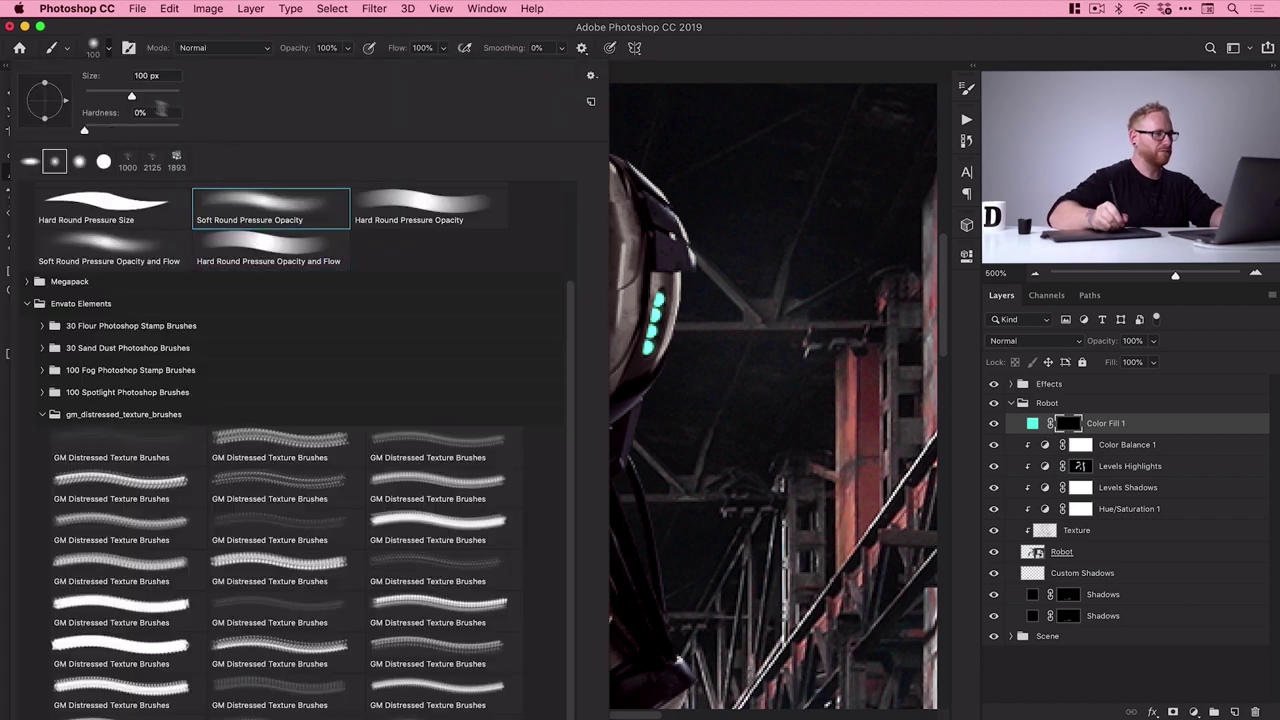
left_click(243, 255)
left_click(272, 210)
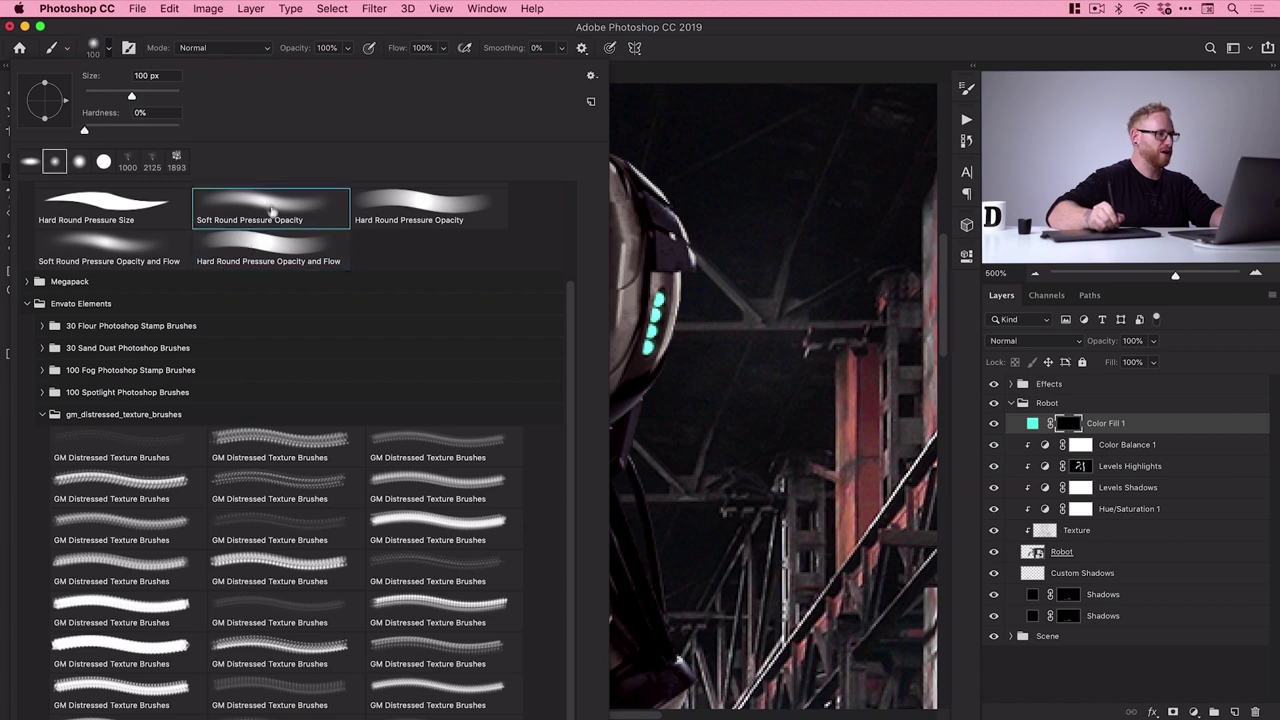
left_click(110, 48)
Try painting a glow at the upper end of the larger eye-light row with a 30 px brush, and undo the strokes
key("bracketleft")
key("bracketleft")
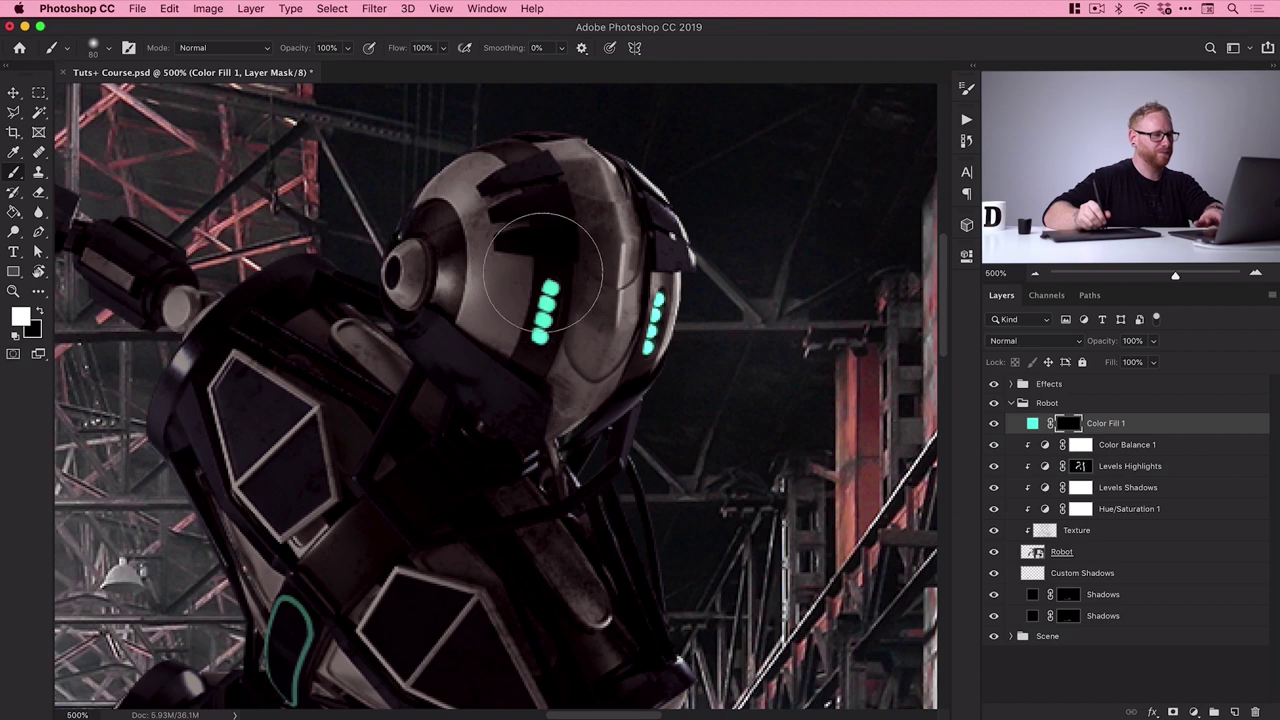
key("bracketleft")
key("bracketleft")
key("bracketleft")
key("bracketleft")
key("bracketleft")
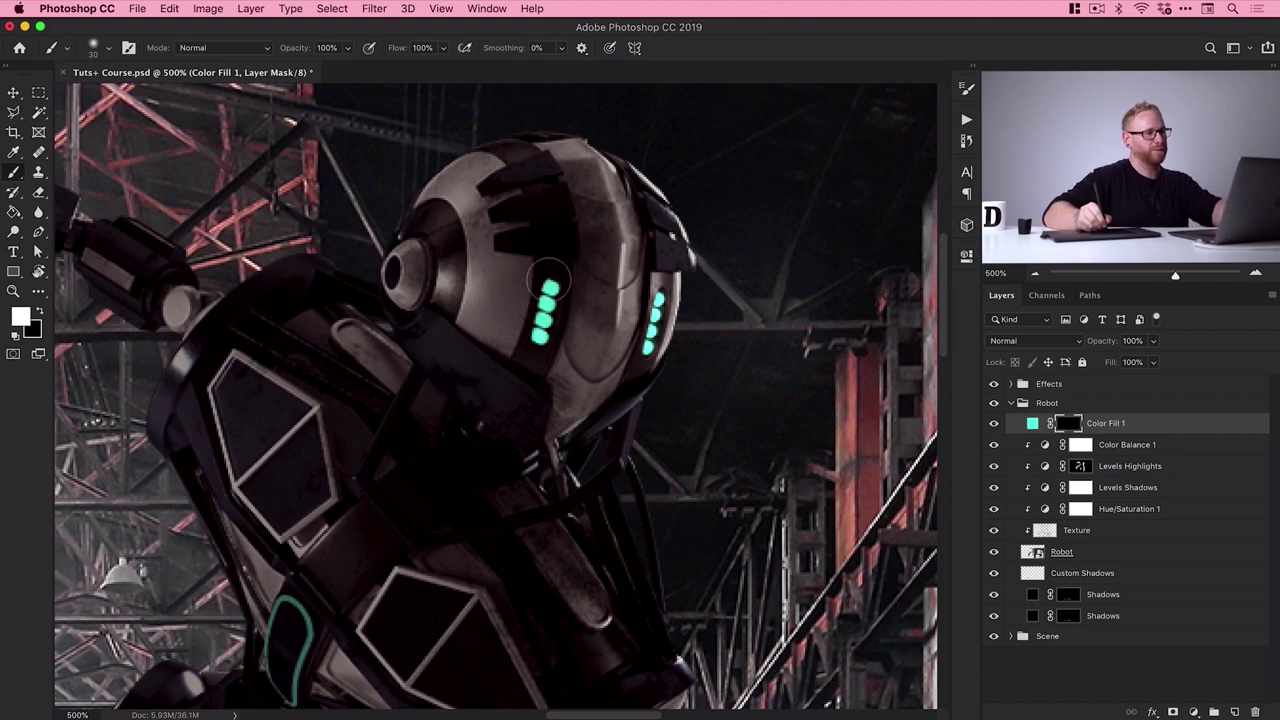
key("z")
key("b")
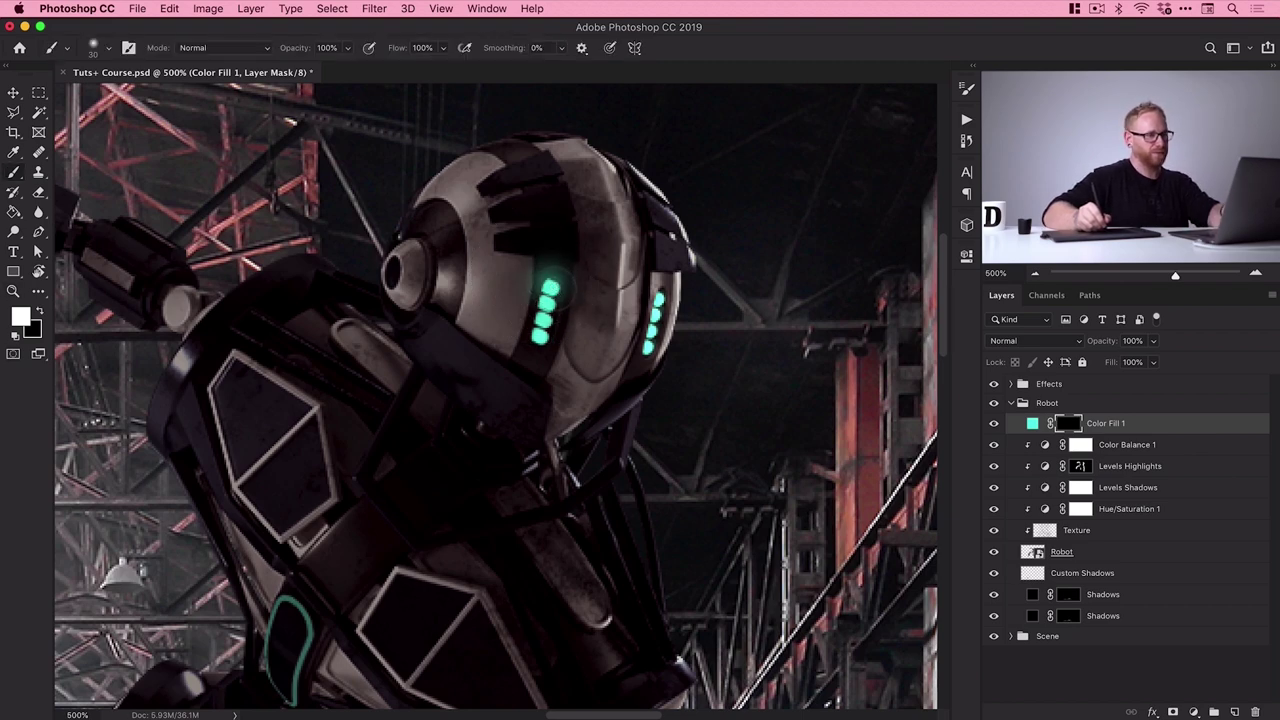
key("z")
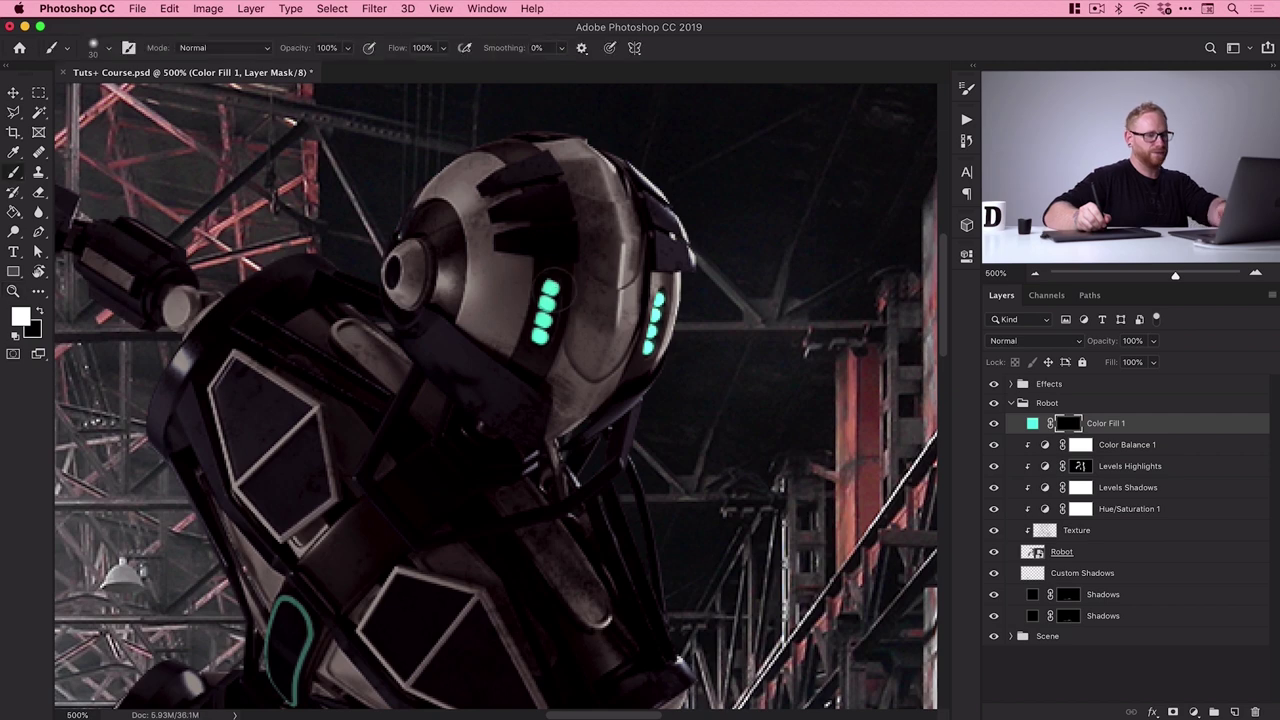
Paint a soft turquoise glow over both rows of eye lights on the mask, reducing the brush to 20 px and 15 px
key("b")
key("bracketleft")
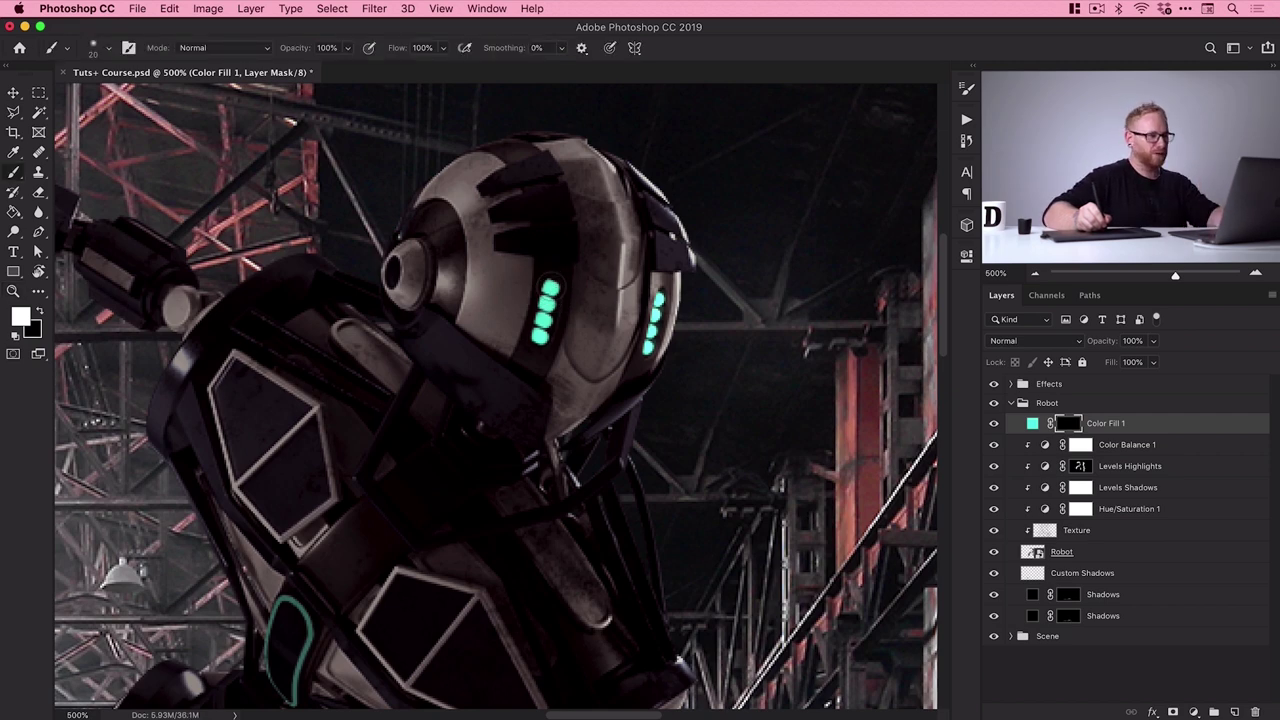
left_click_drag(552, 286, 540, 345)
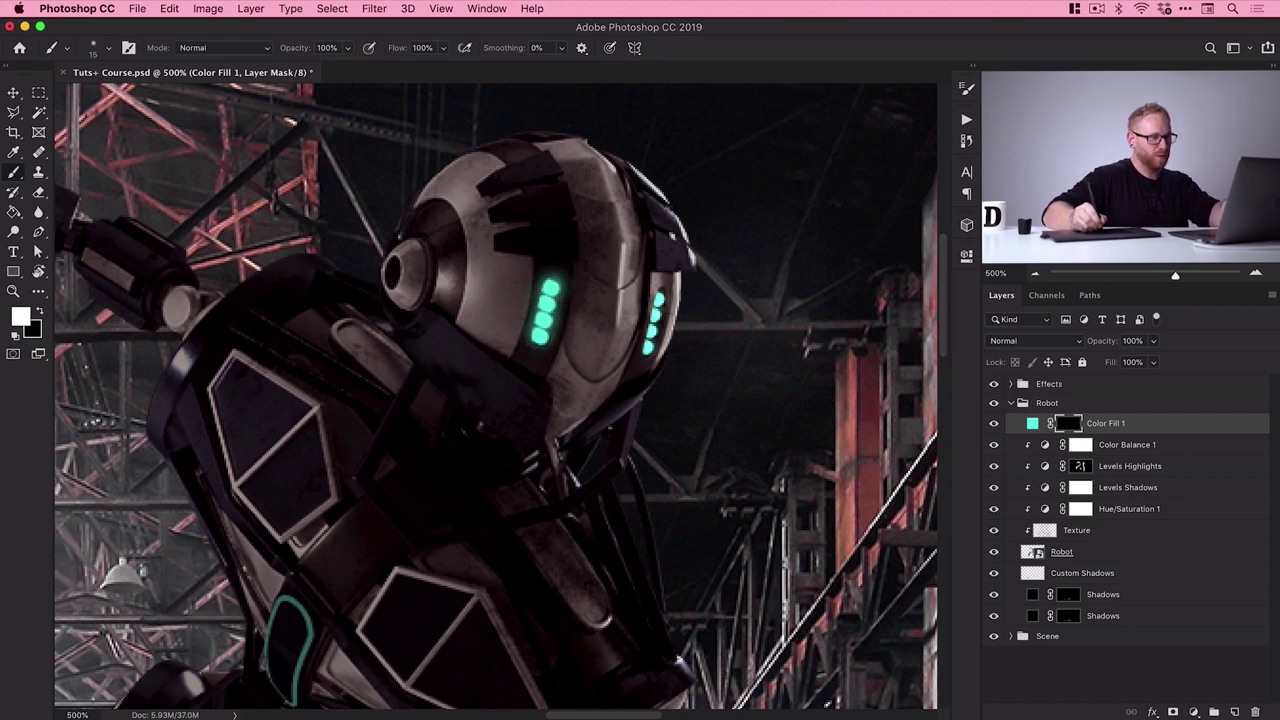
left_click_drag(662, 292, 640, 356)
key("v")
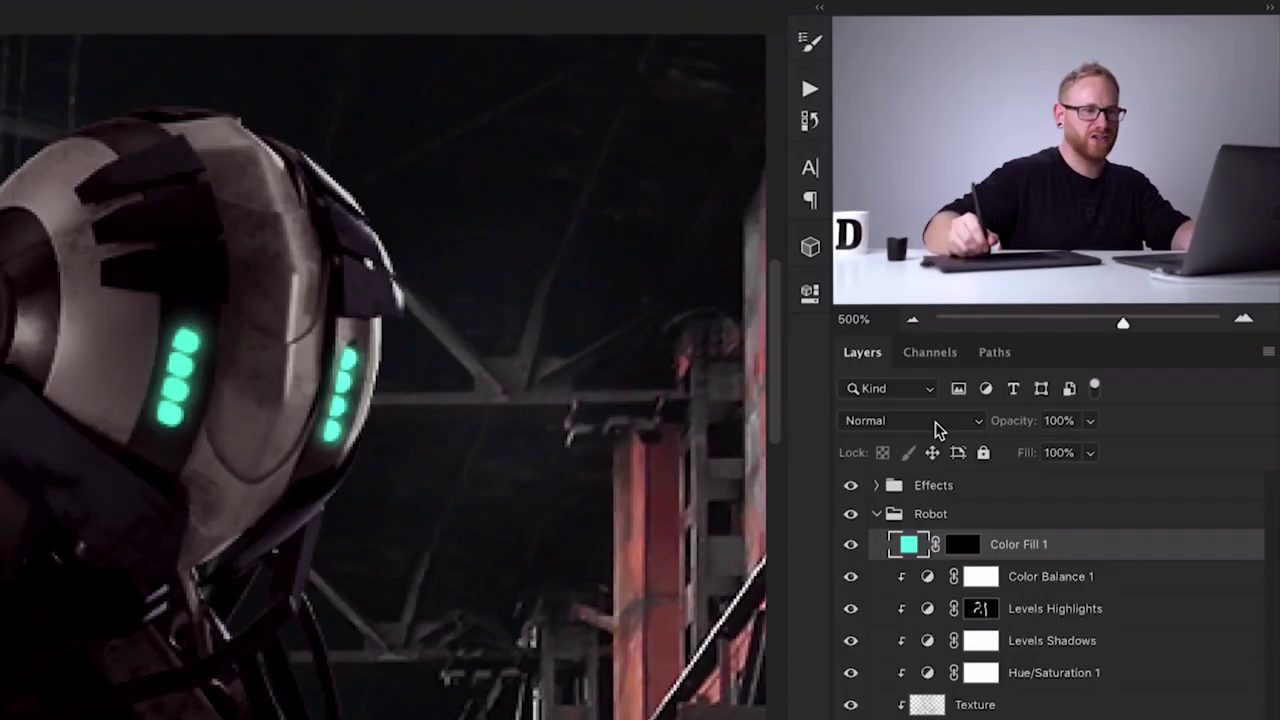
Set Color Fill 1's blend mode to Hard Light and compare the eye lights with and without the glow
left_click(1035, 341)
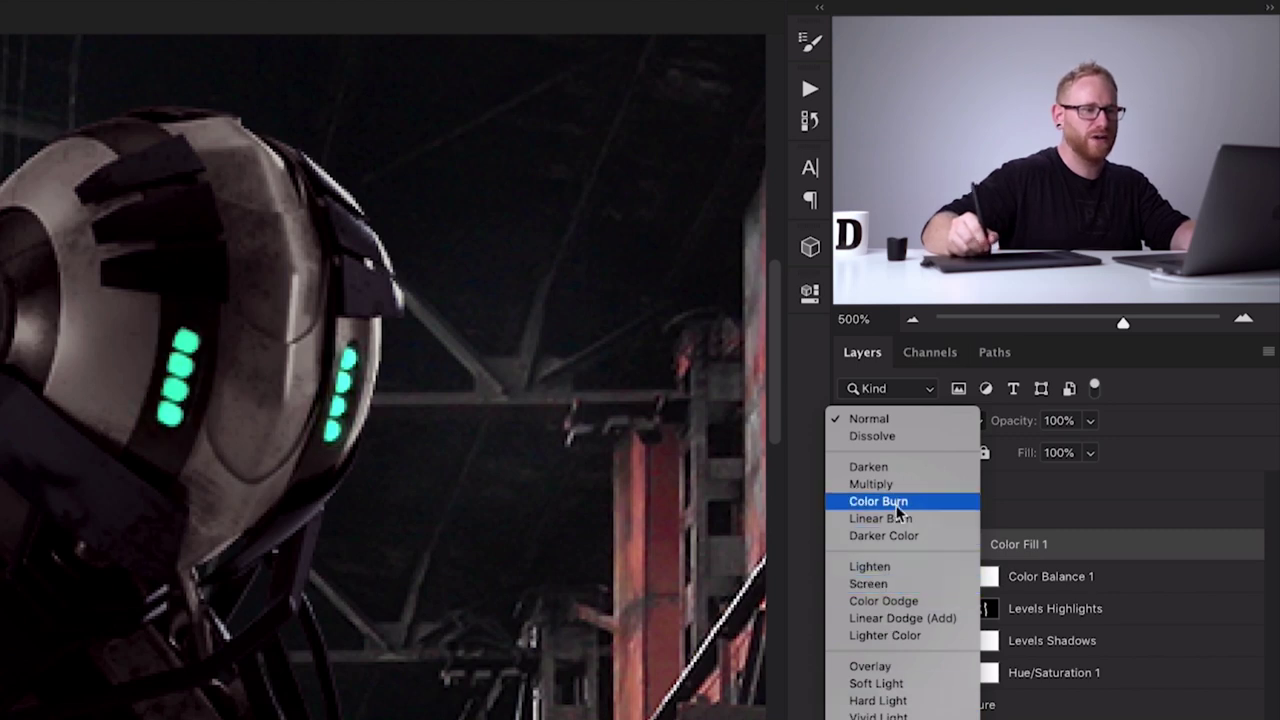
left_click(895, 701)
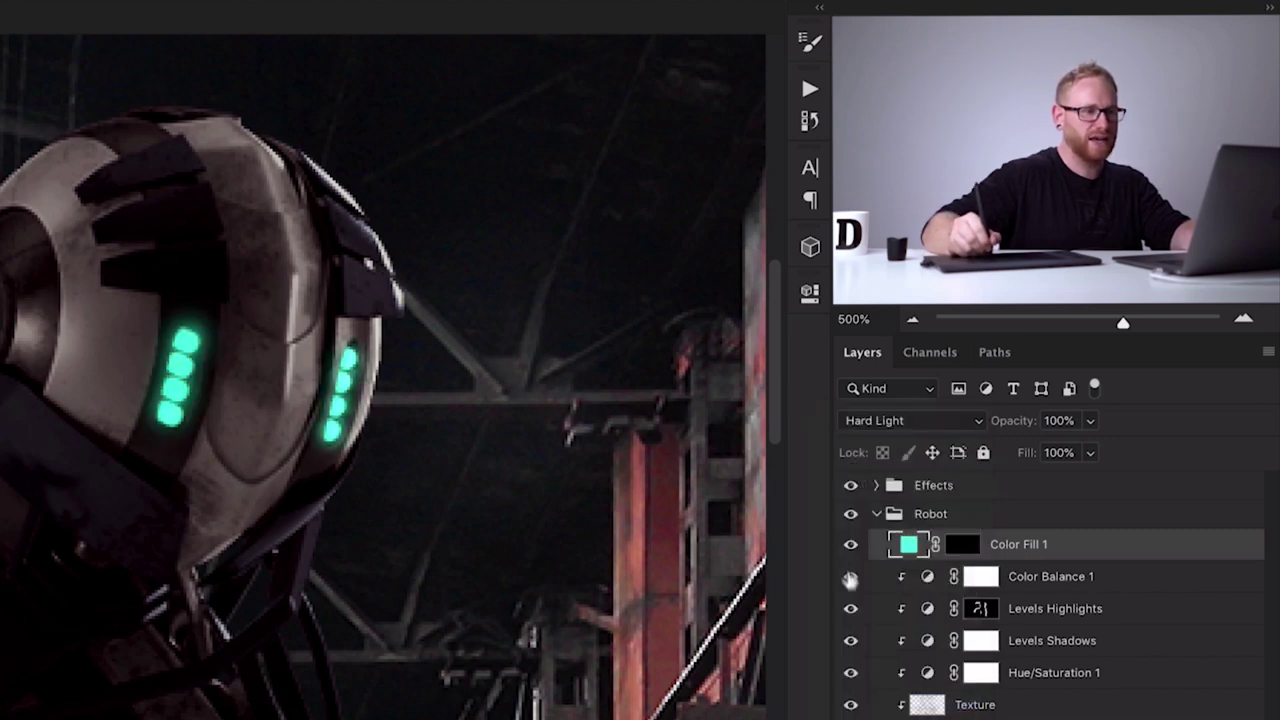
left_click(850, 544)
left_click(850, 544)
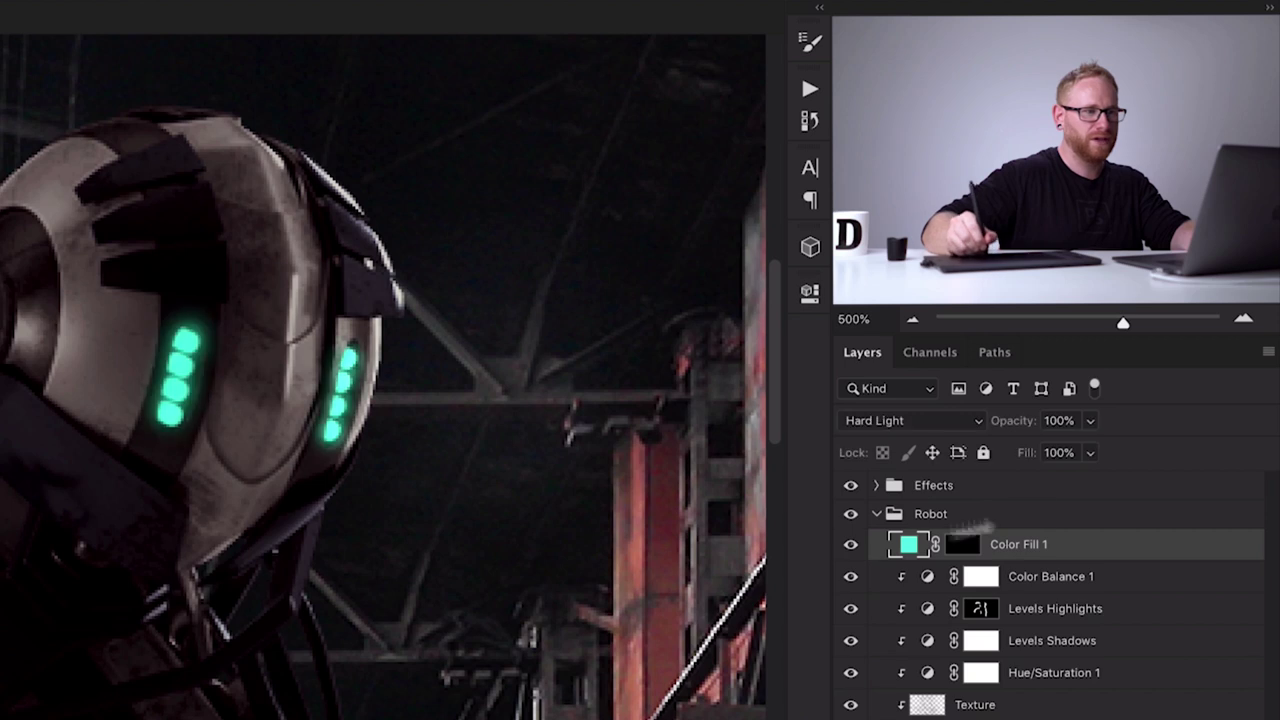
Lower Color Fill 1's opacity to 70% and compare the eye lights with and without the softened glow
left_click(1090, 420)
left_click_drag(1087, 449, 1060, 452)
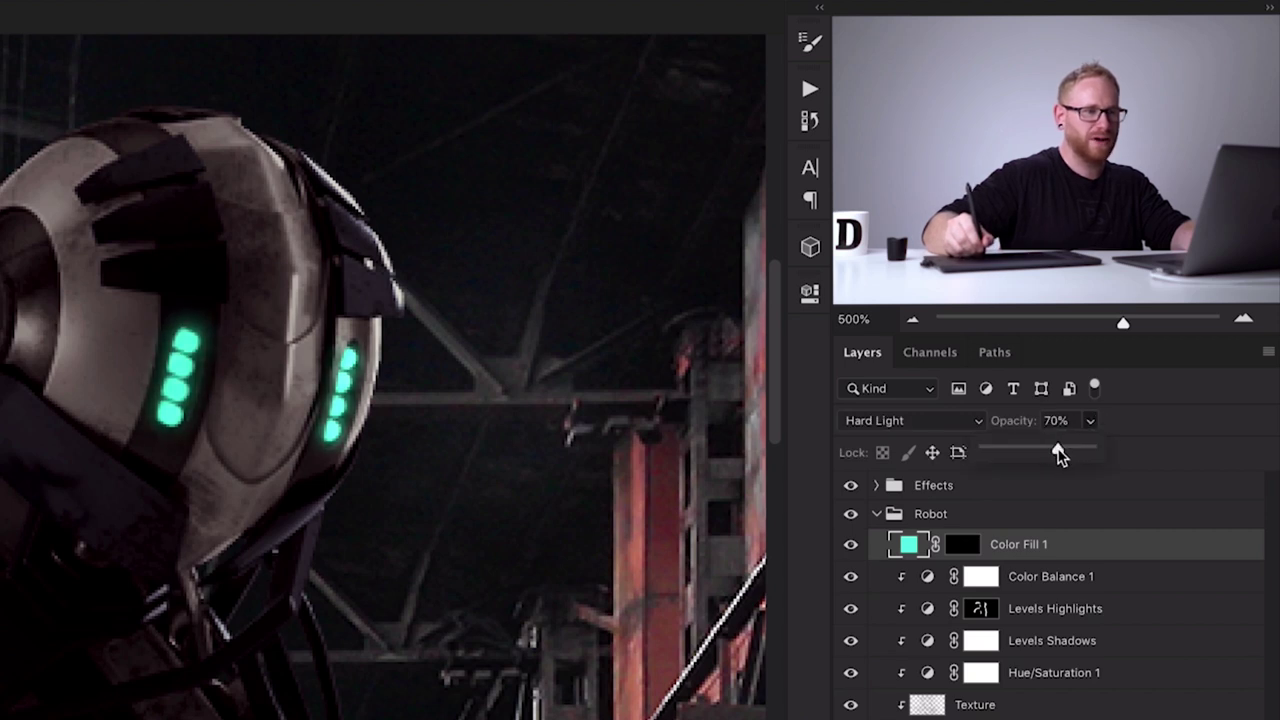
left_click(850, 546)
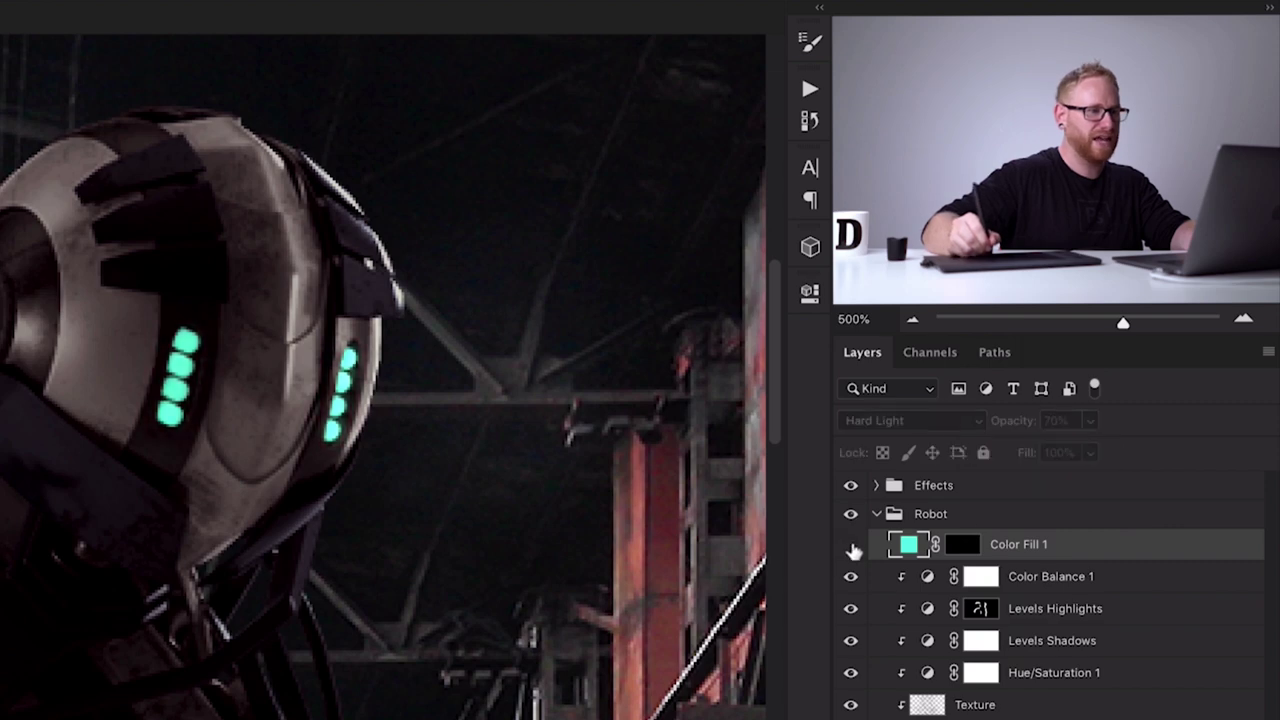
left_click(850, 545)
key("super+0")
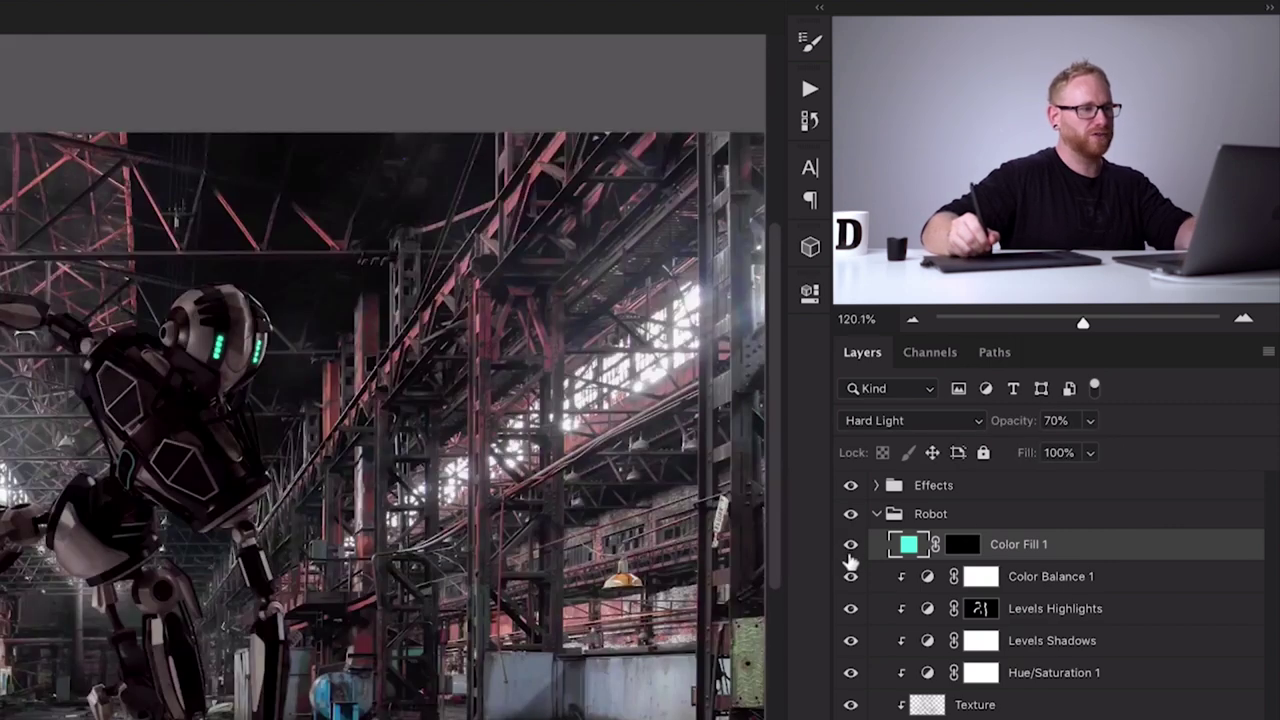
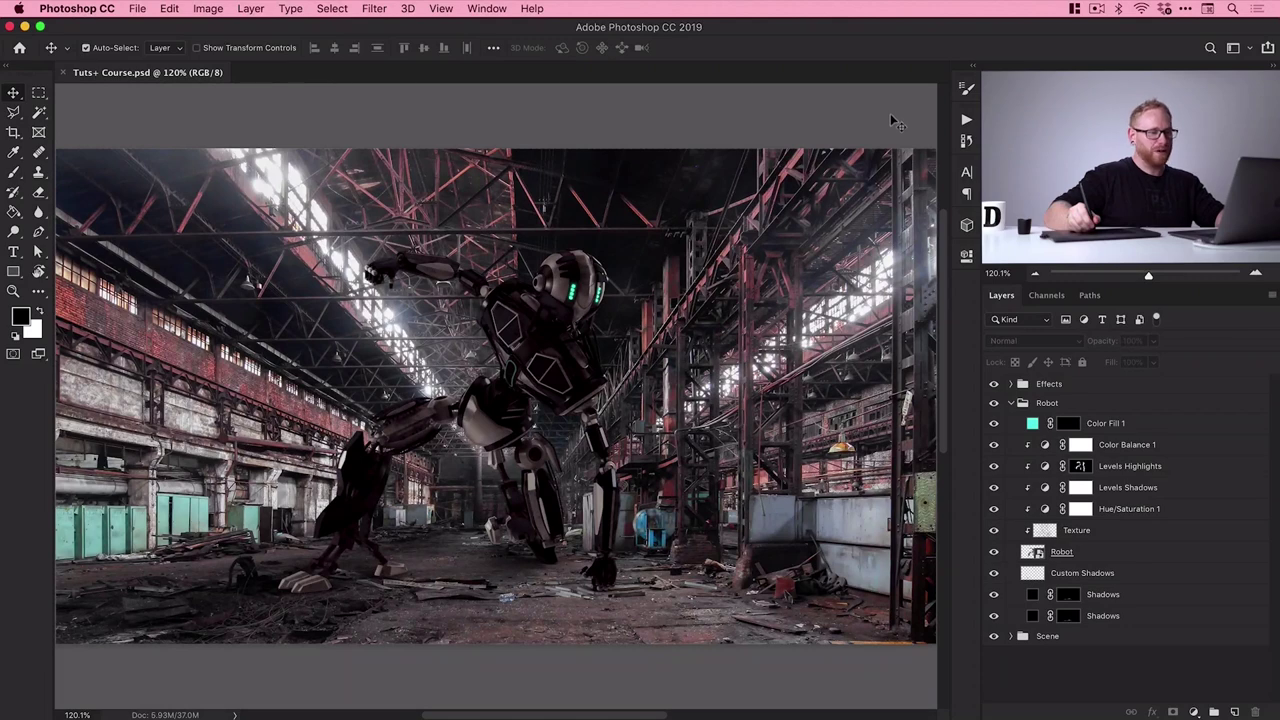
Add a Hue/Saturation adjustment above the Scene layer with Saturation at -30, and compare the scene with and without it
left_click(1011, 403)
left_click(1011, 422)
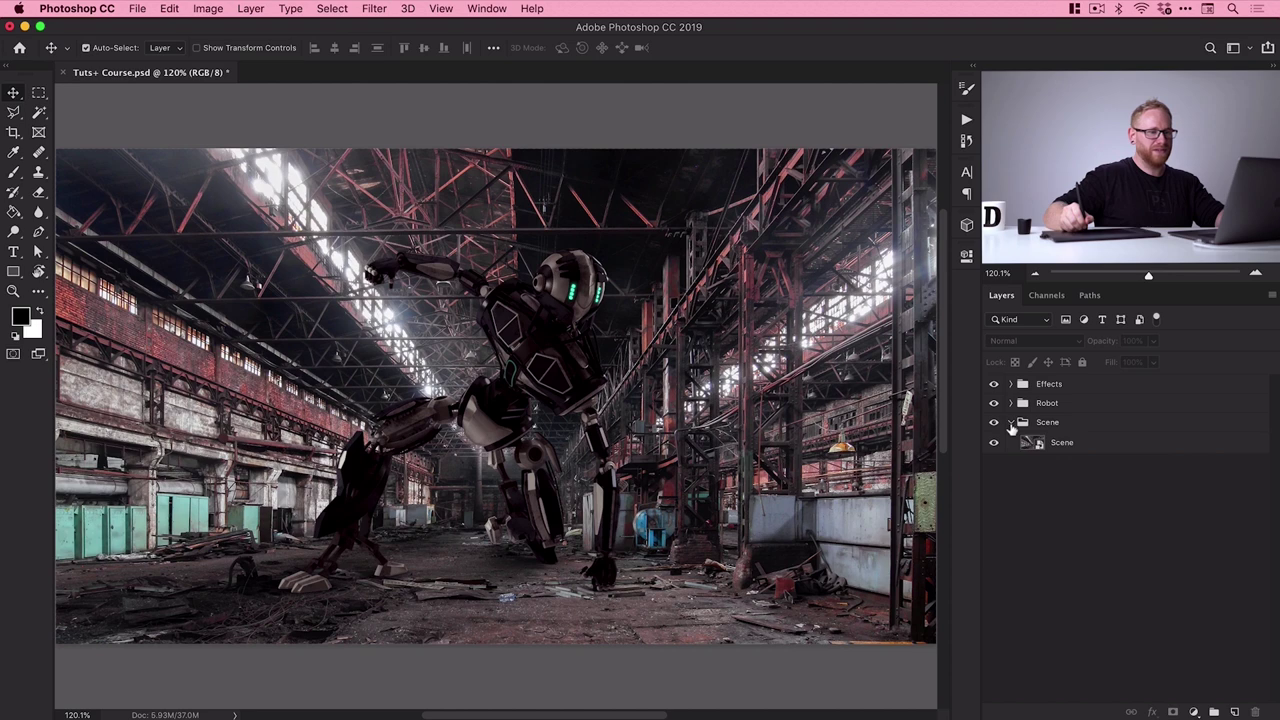
left_click(1095, 448)
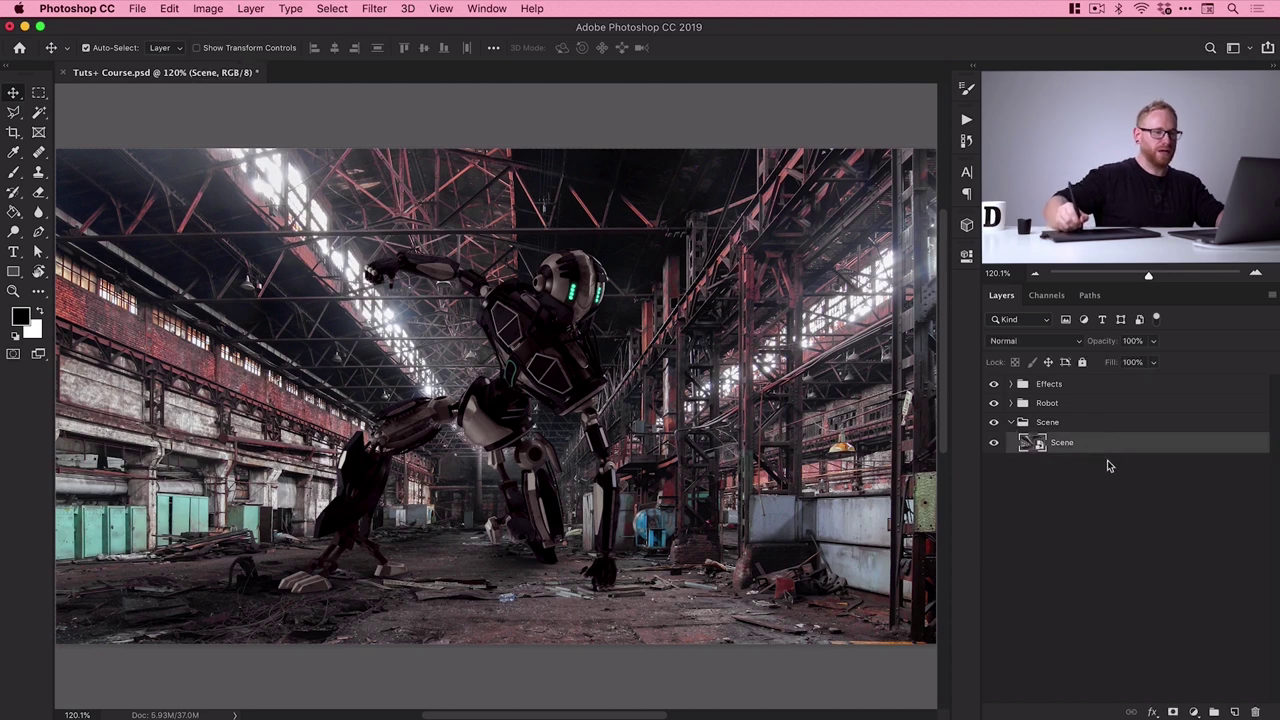
left_click(1193, 712)
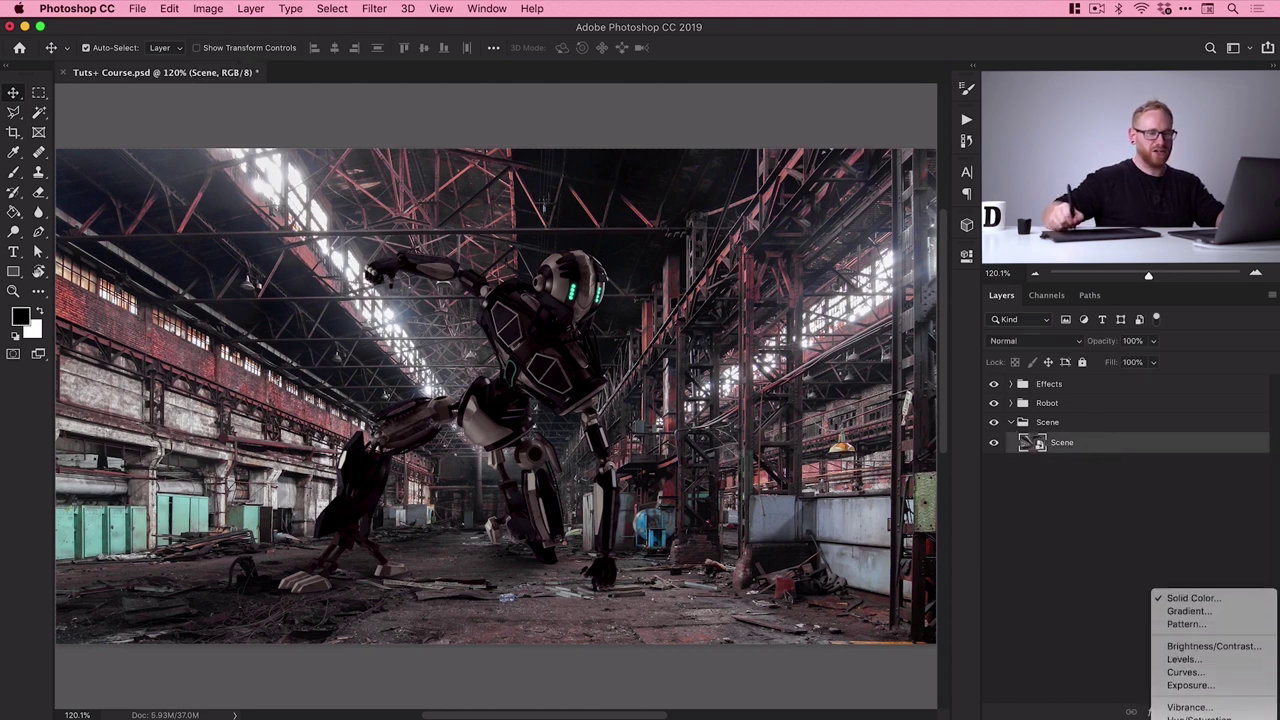
left_click(1200, 650)
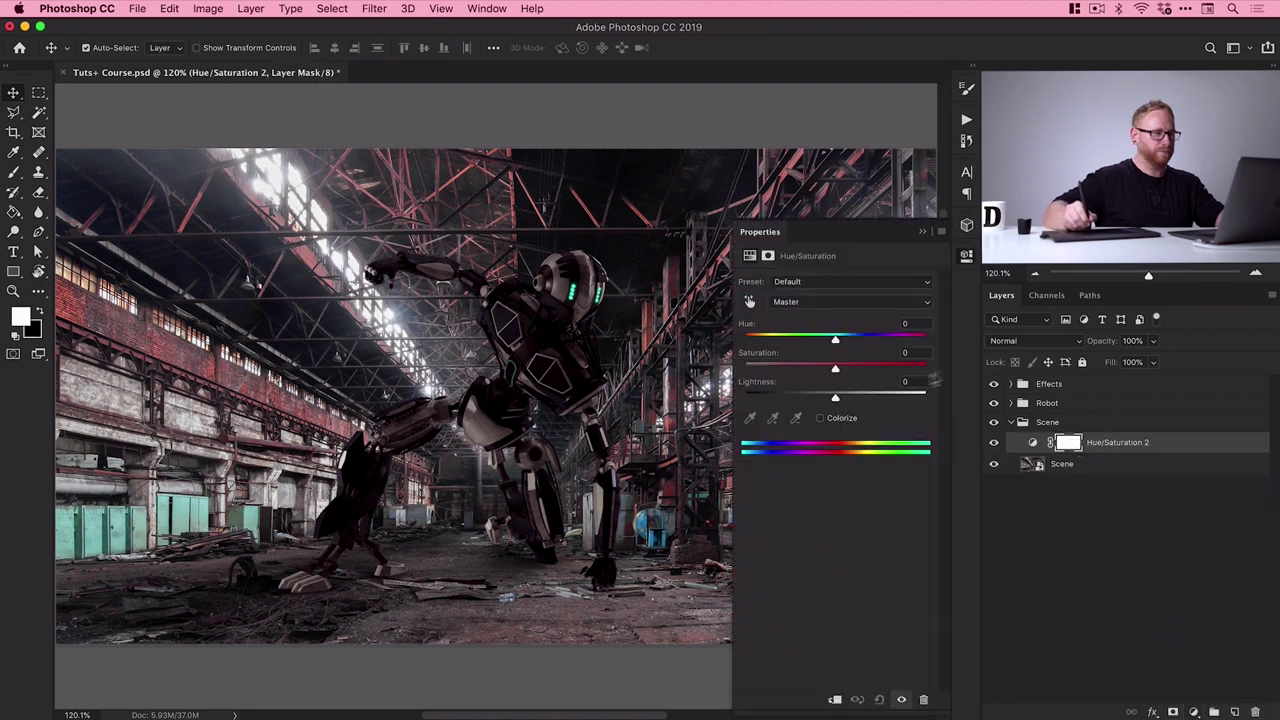
left_click_drag(835, 368, 819, 371)
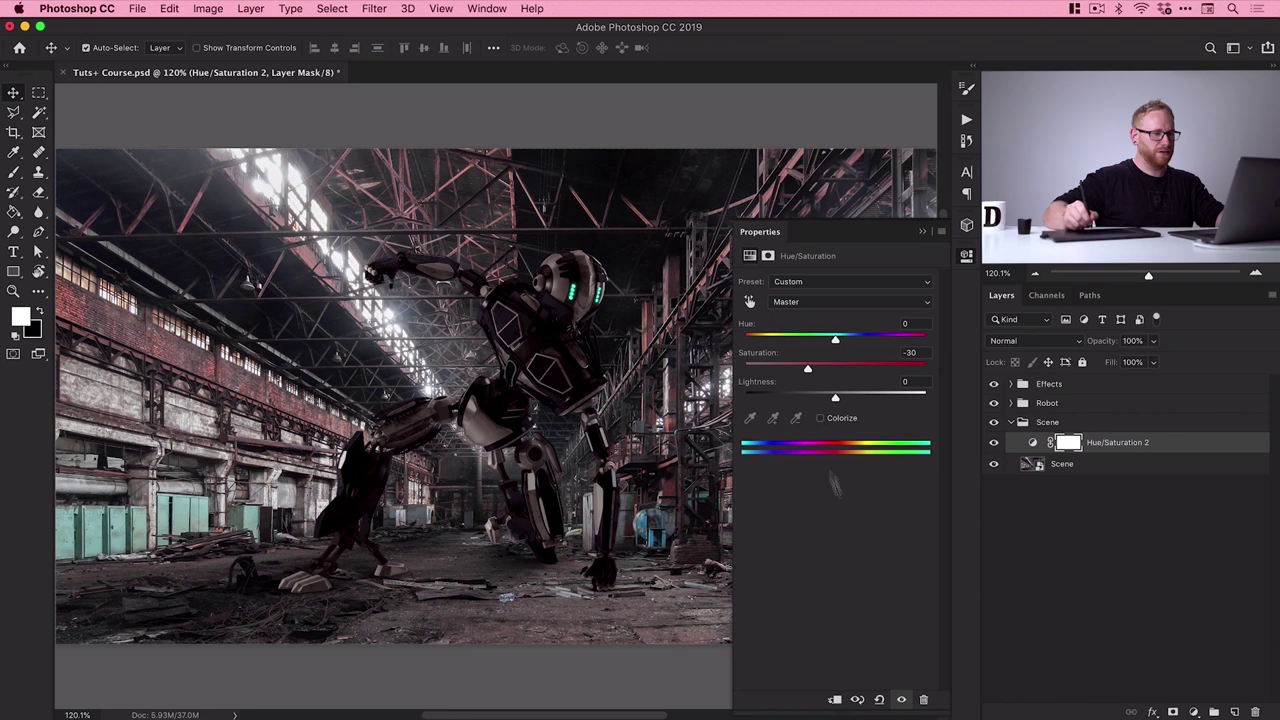
left_click(902, 700)
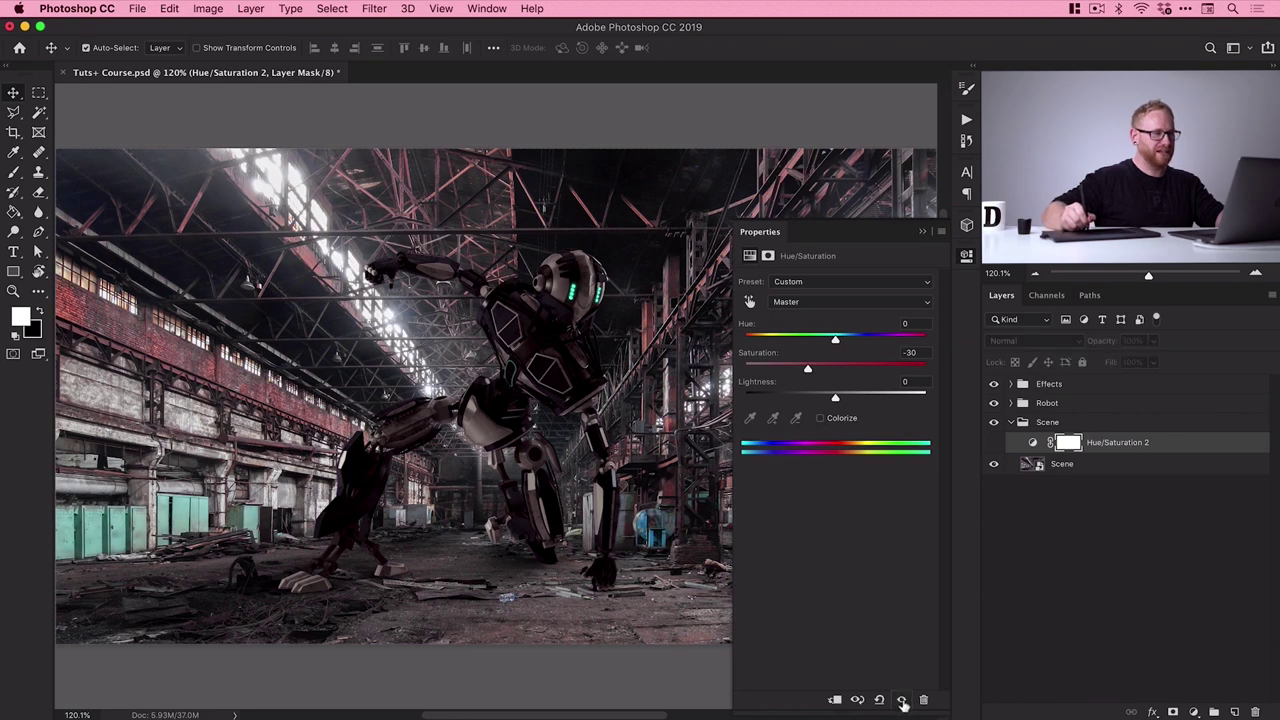
left_click(902, 700)
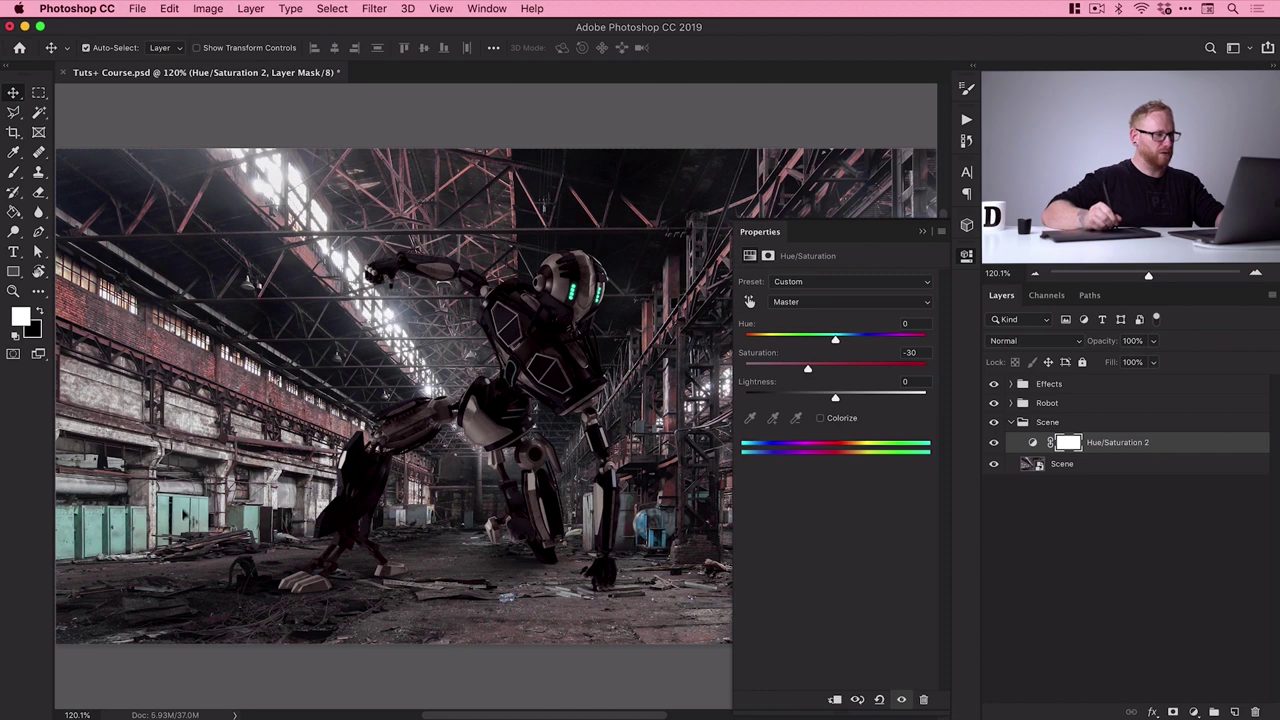
left_click(967, 258)
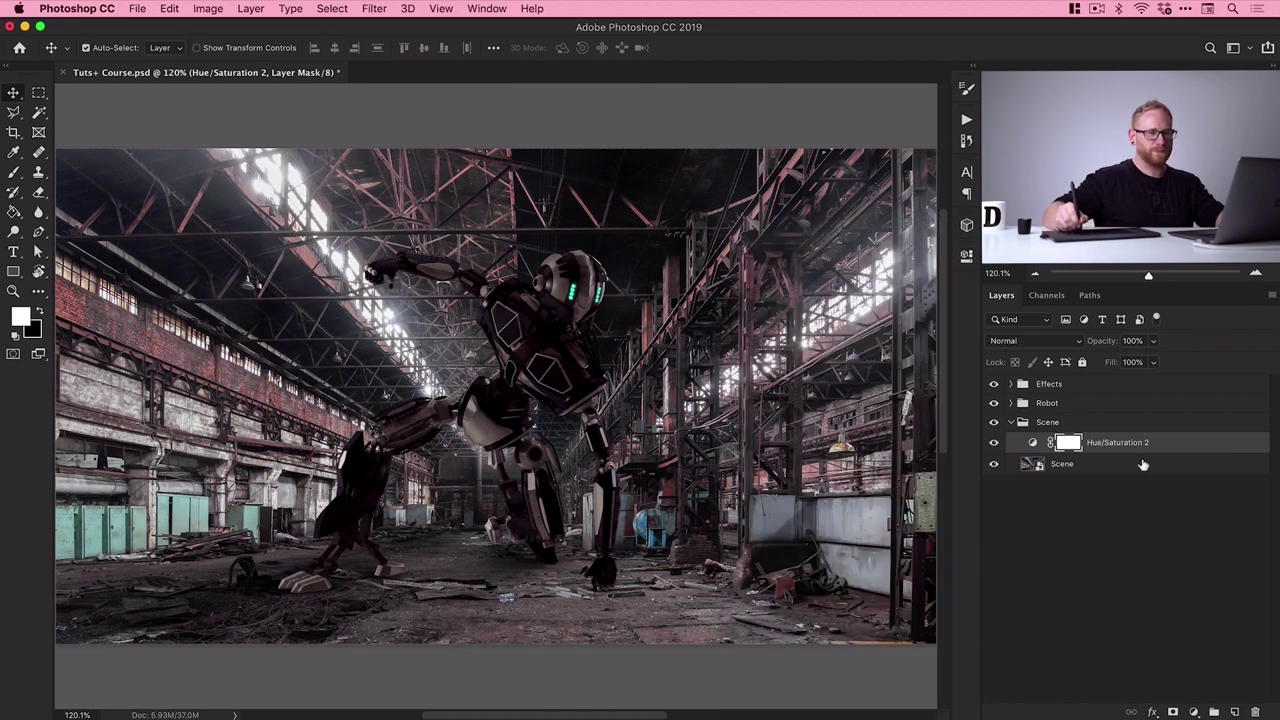
Darken the scene with a Levels adjustment above Hue/Saturation 2, setting midtones to 0.82 and the white output level to 205
left_click(1194, 713)
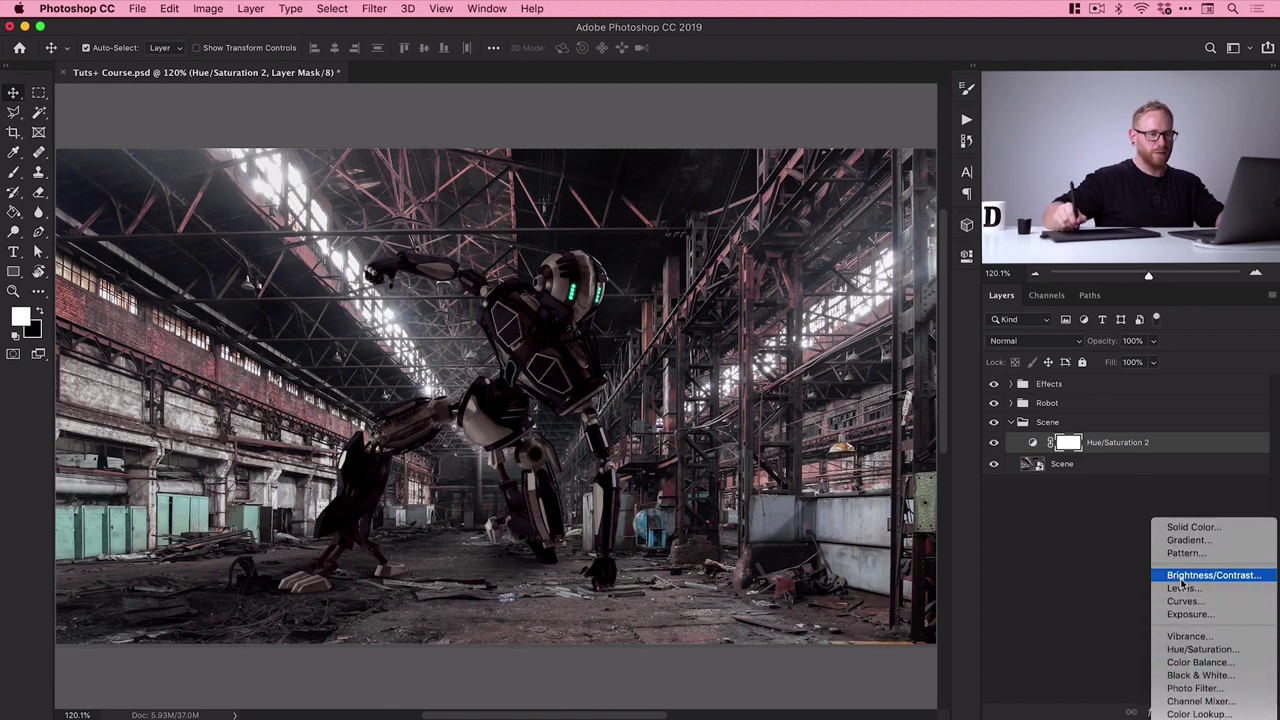
left_click(1183, 588)
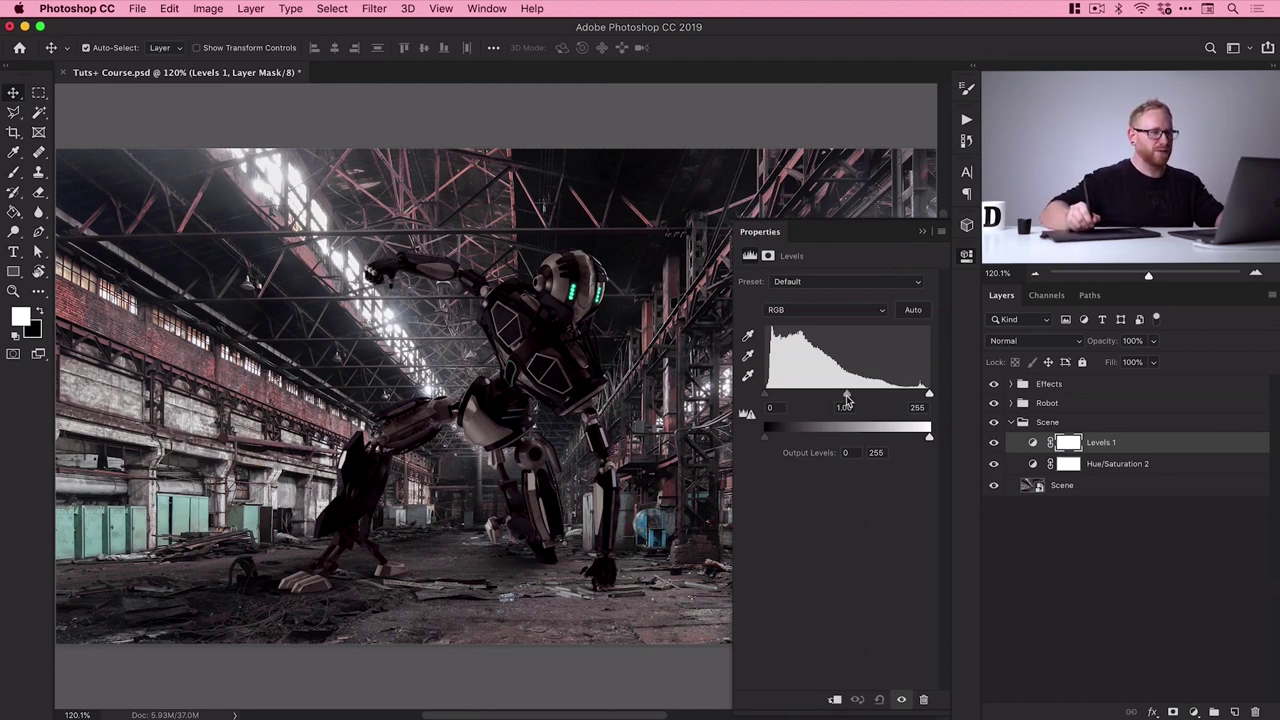
left_click_drag(848, 396, 861, 398)
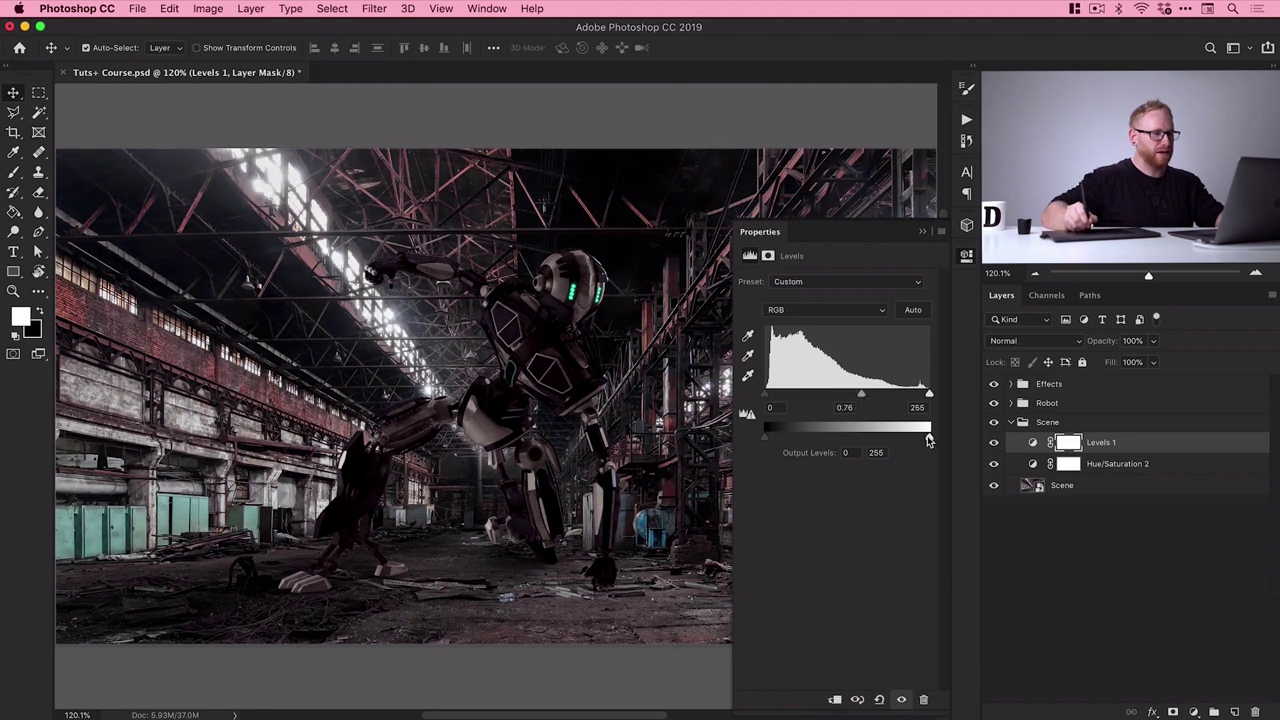
left_click_drag(928, 440, 905, 437)
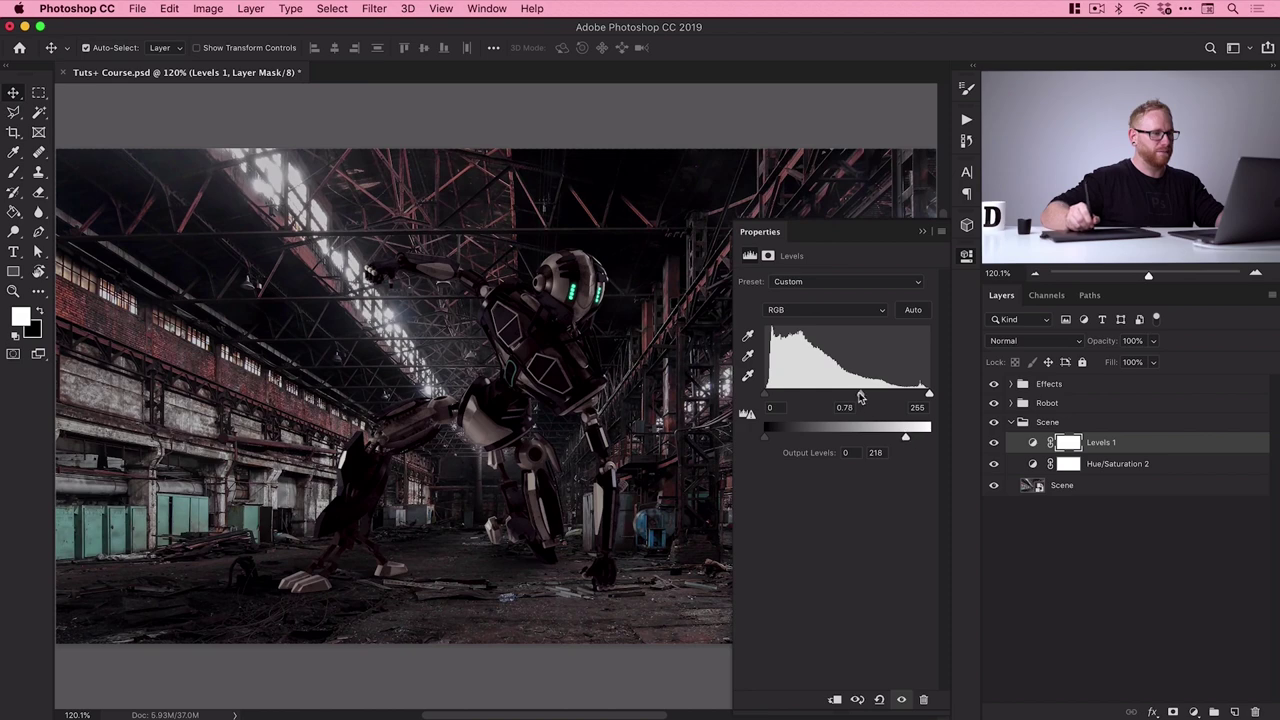
left_click_drag(861, 398, 855, 398)
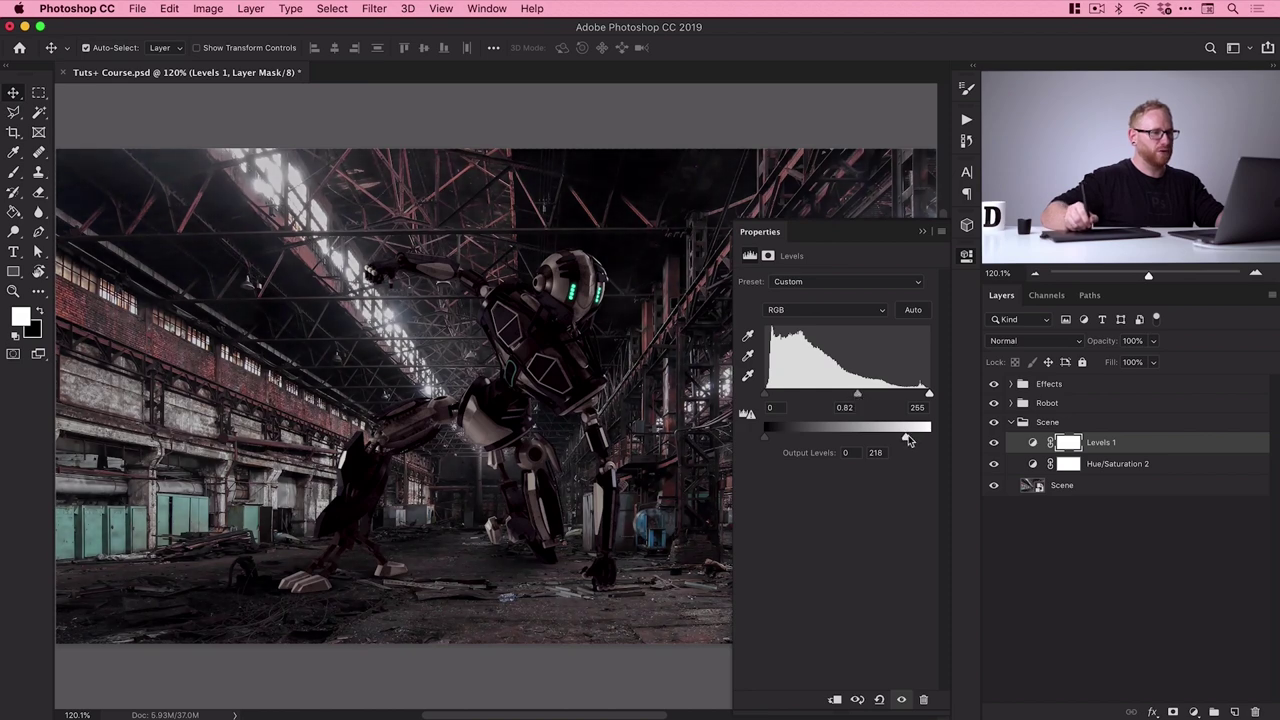
mouse_move(905, 437)
left_mouse_down()
mouse_move(884, 443)
mouse_move(898, 440)
left_mouse_up()
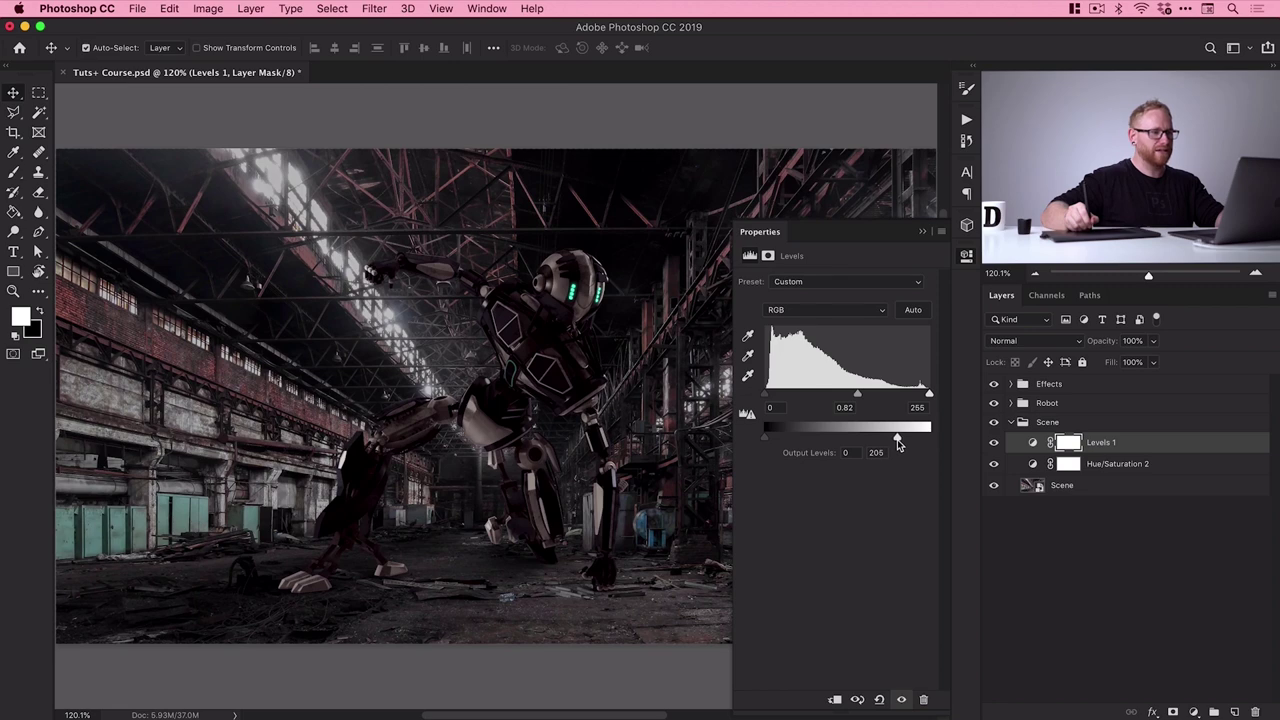
left_click(966, 258)
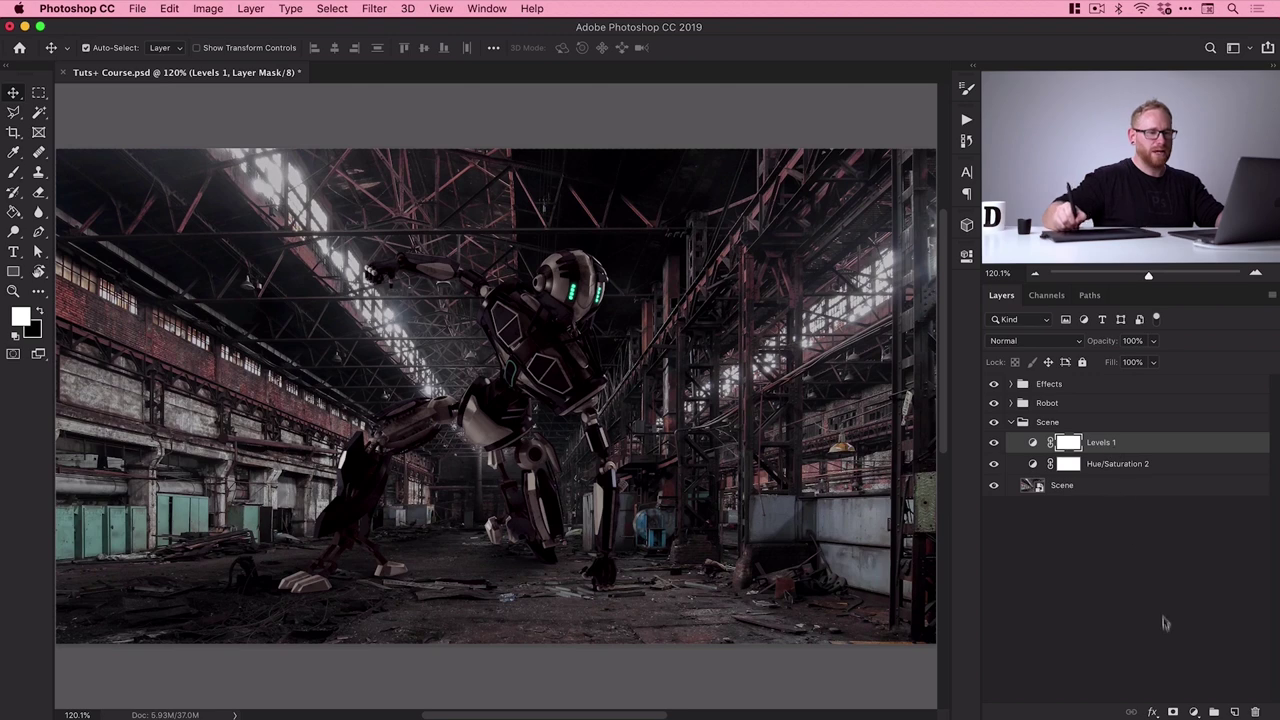
Add a Color Lookup adjustment above Levels 1 in the Scene group and try the Moonlight.3DL LUT
left_click(1197, 712)
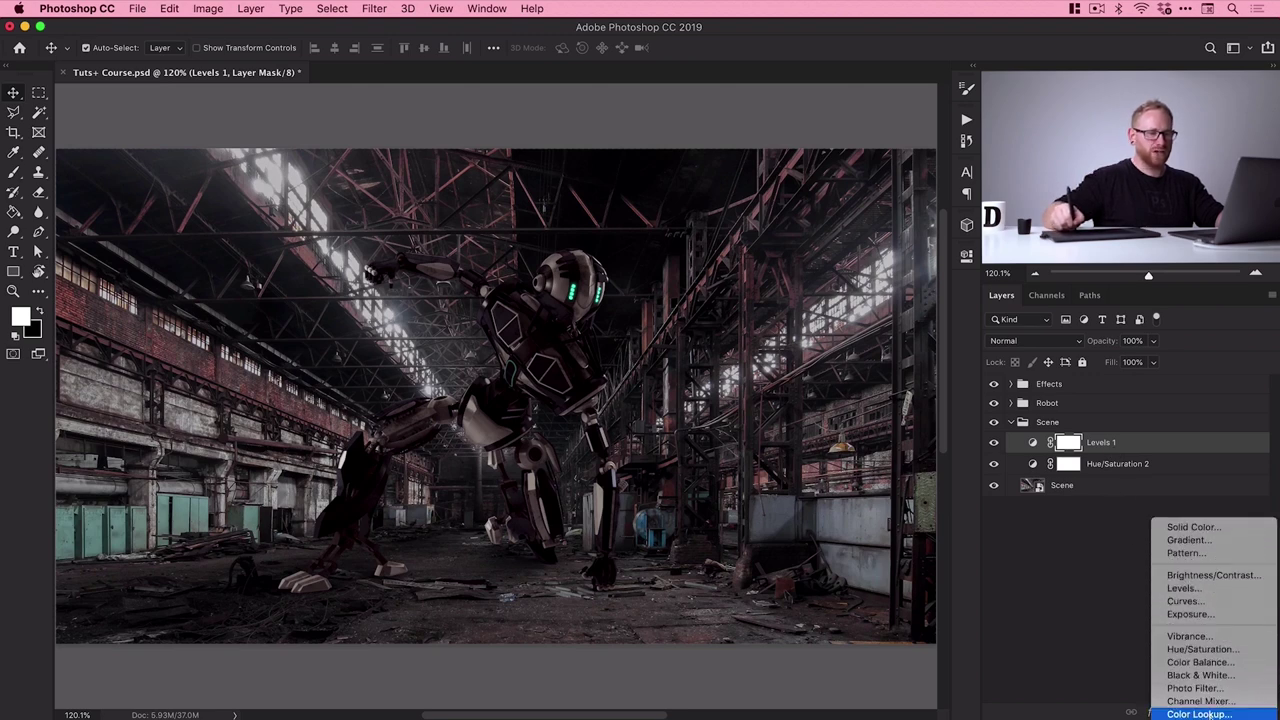
left_click(1197, 714)
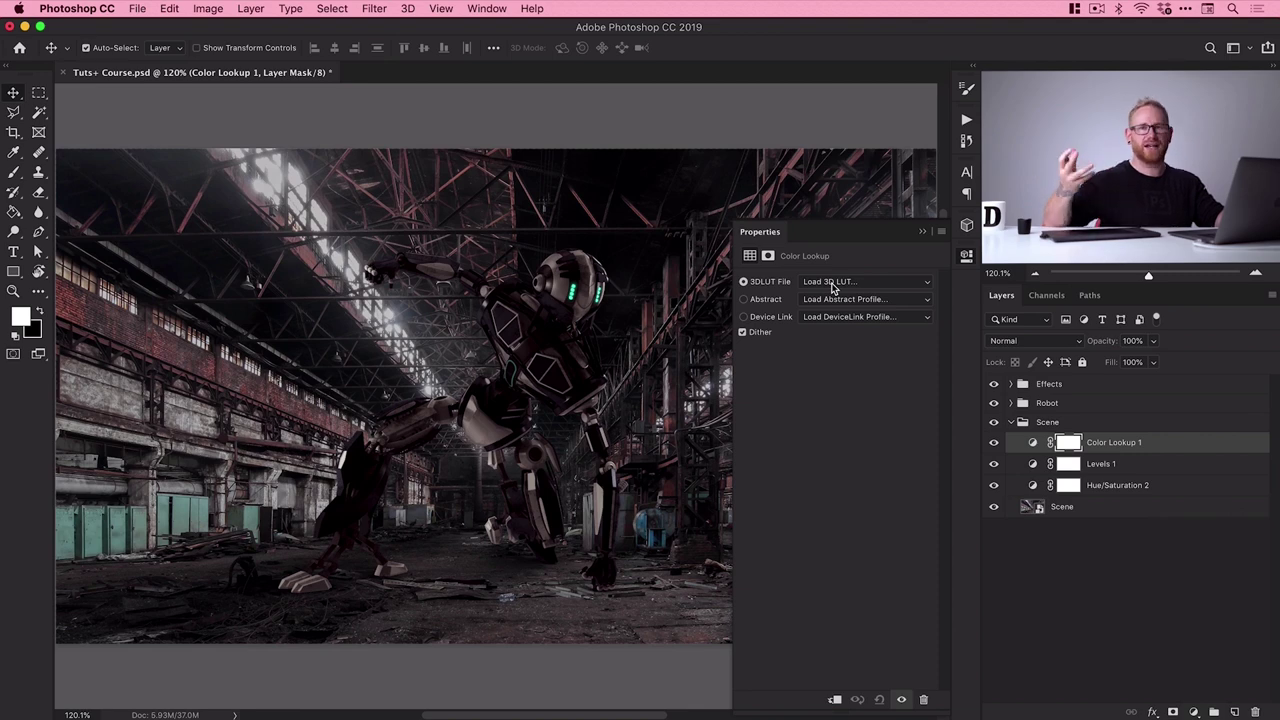
left_click(864, 282)
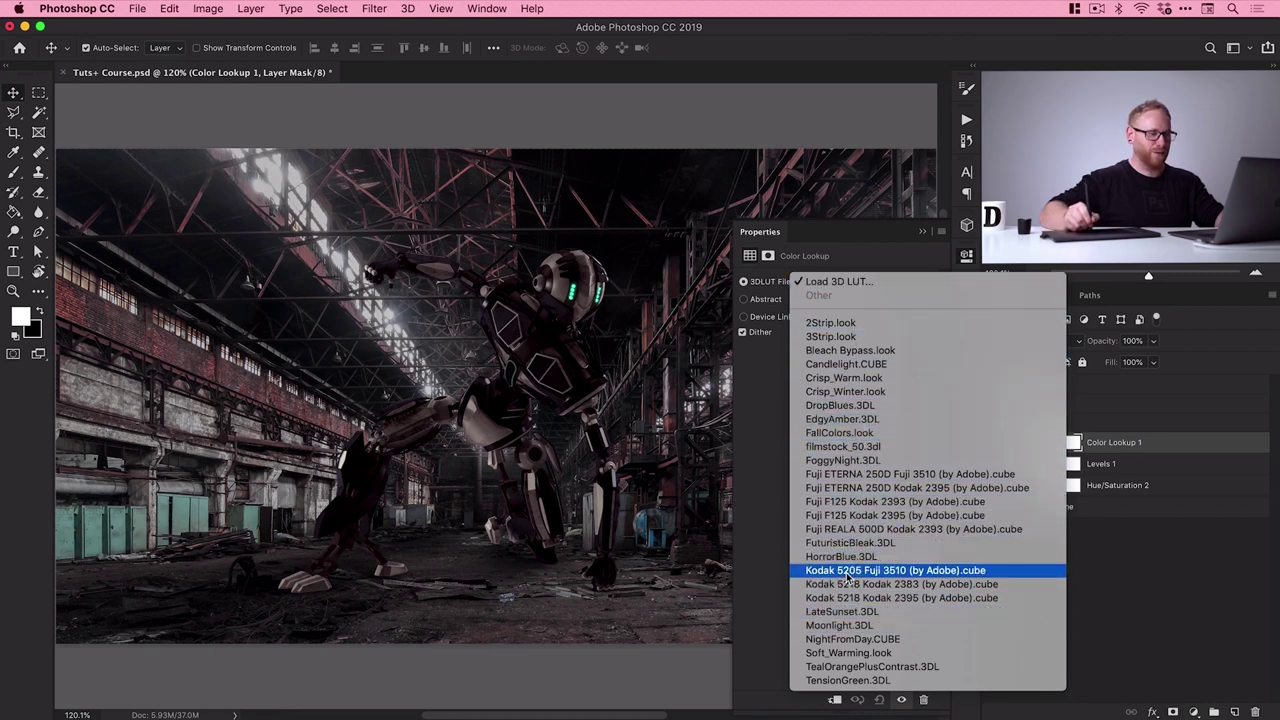
left_click(840, 628)
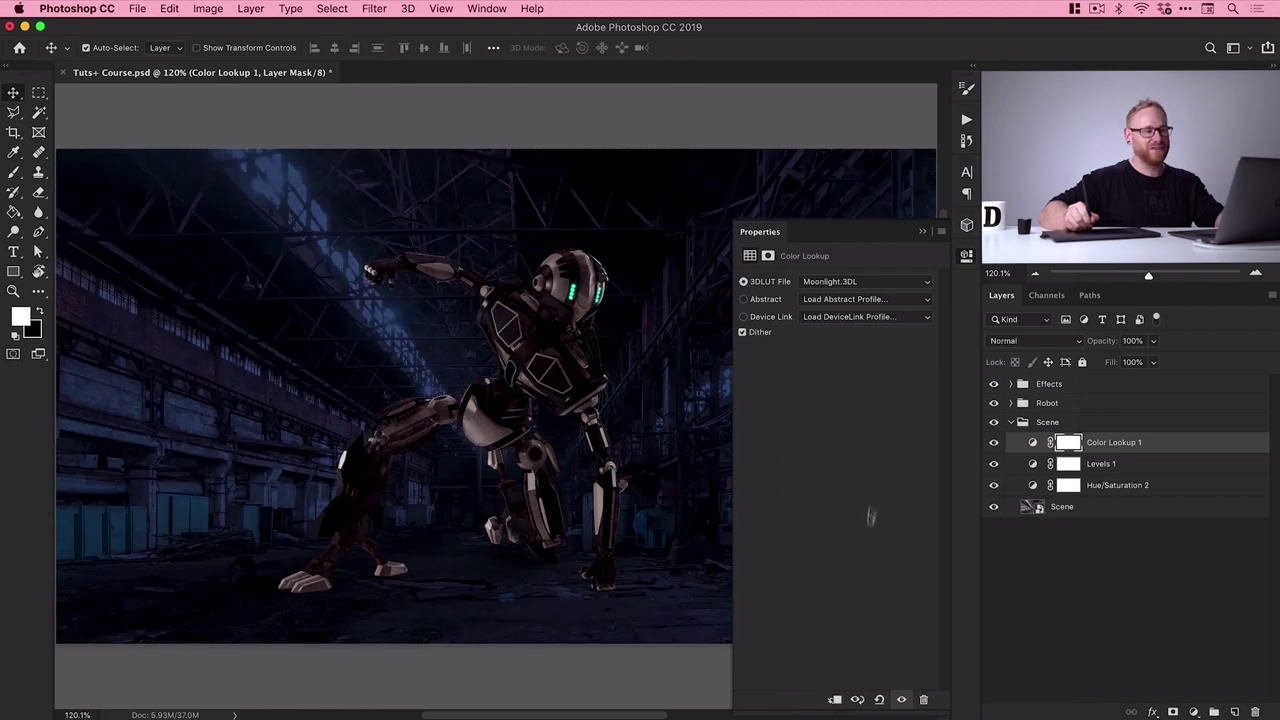
Switch the Color Lookup adjustment to the FuturisticBleak.3DL LUT and lower its opacity to 60%
left_click(870, 283)
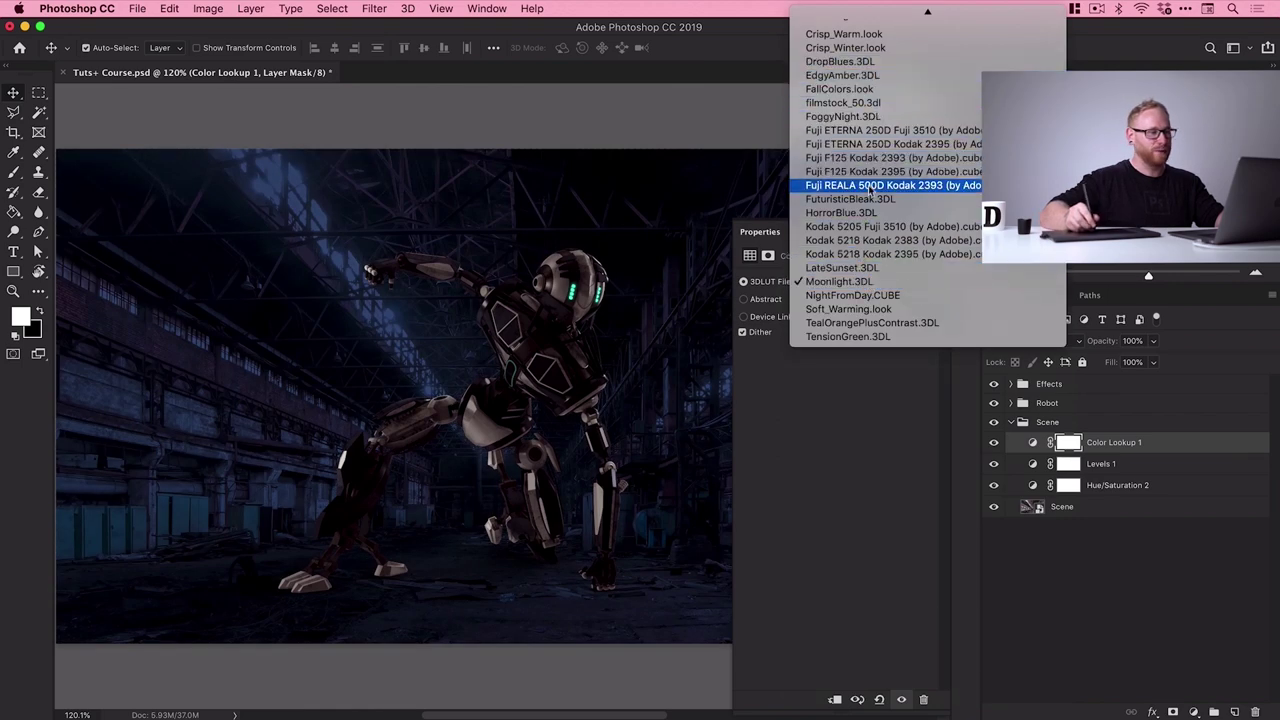
left_click(866, 199)
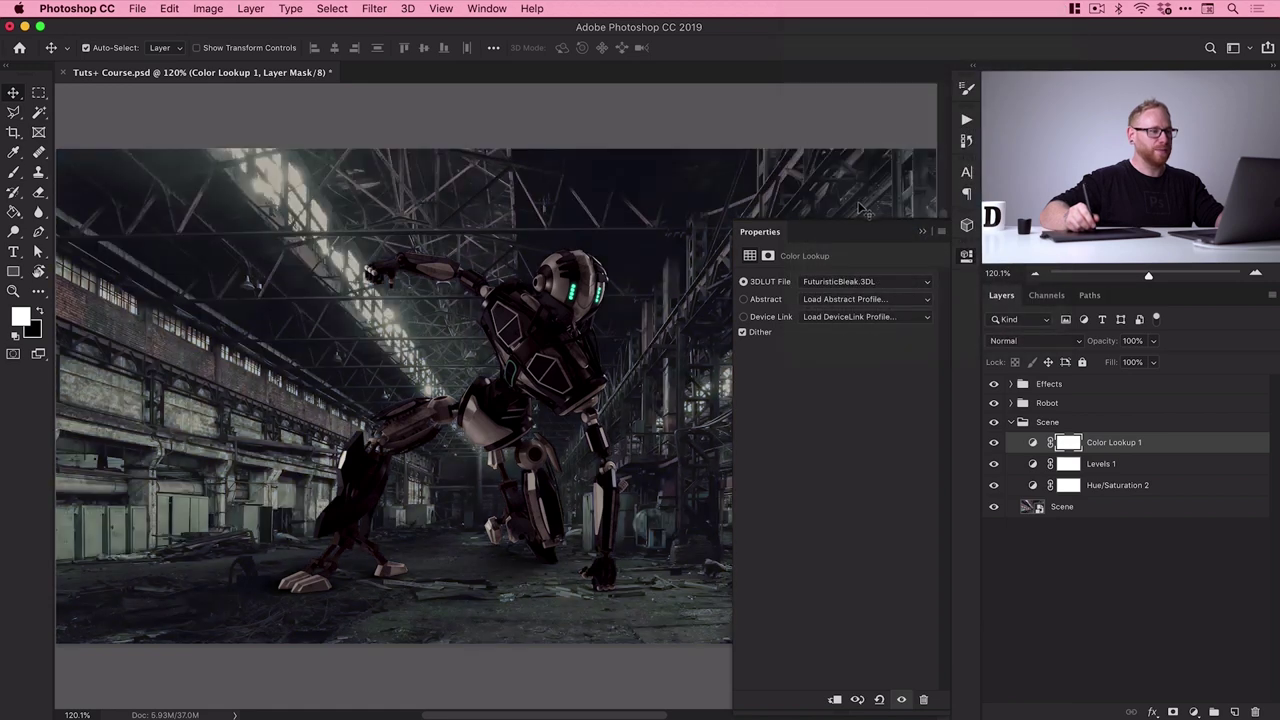
left_click(1153, 341)
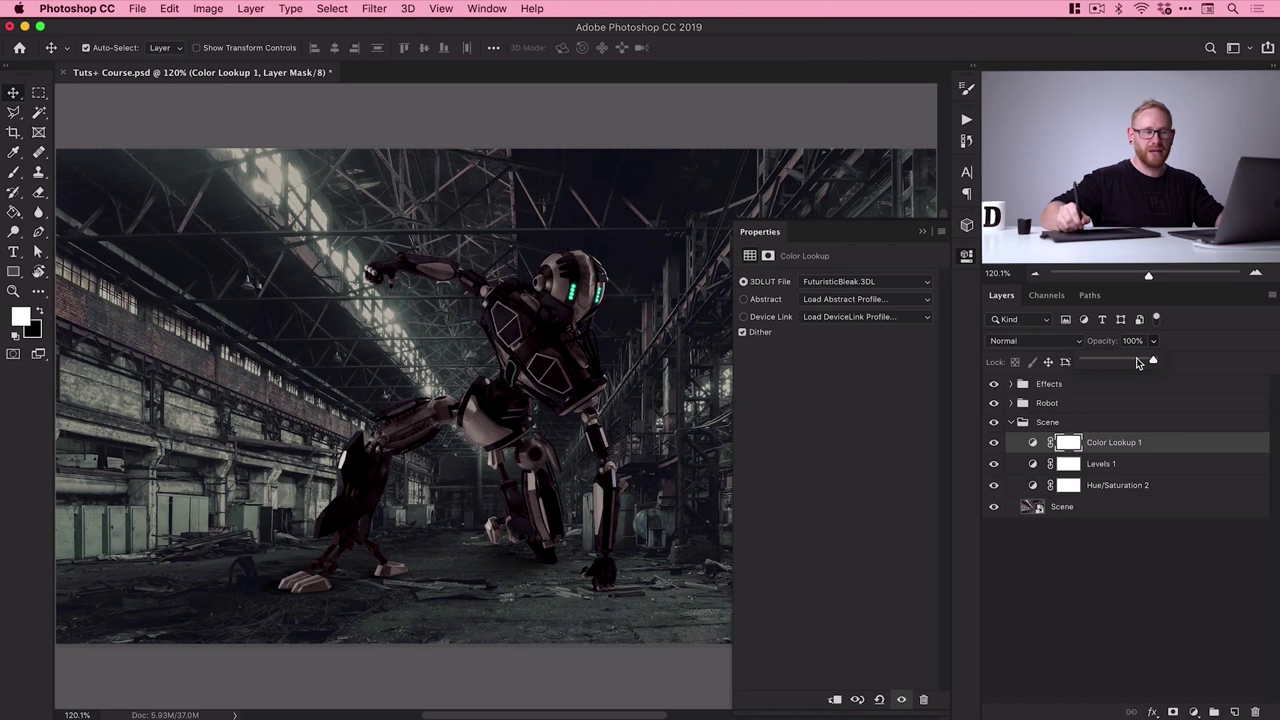
left_click_drag(1137, 362, 1114, 360)
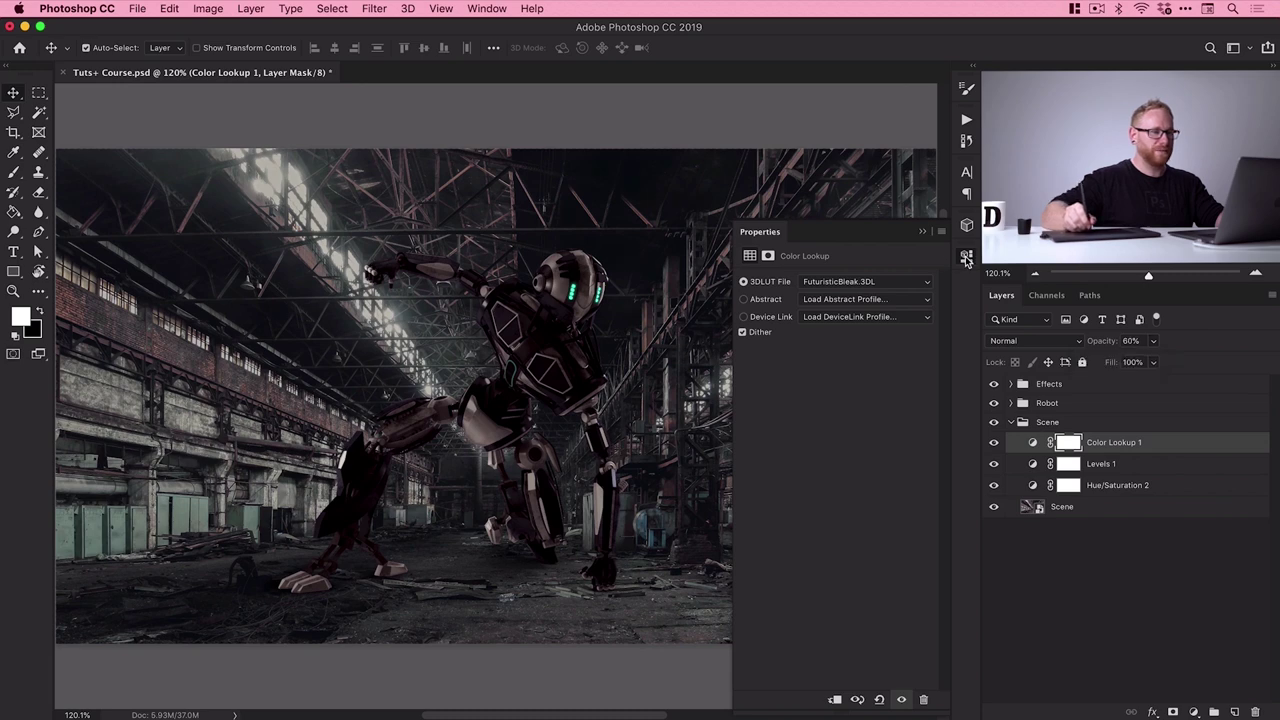
left_click(966, 256)
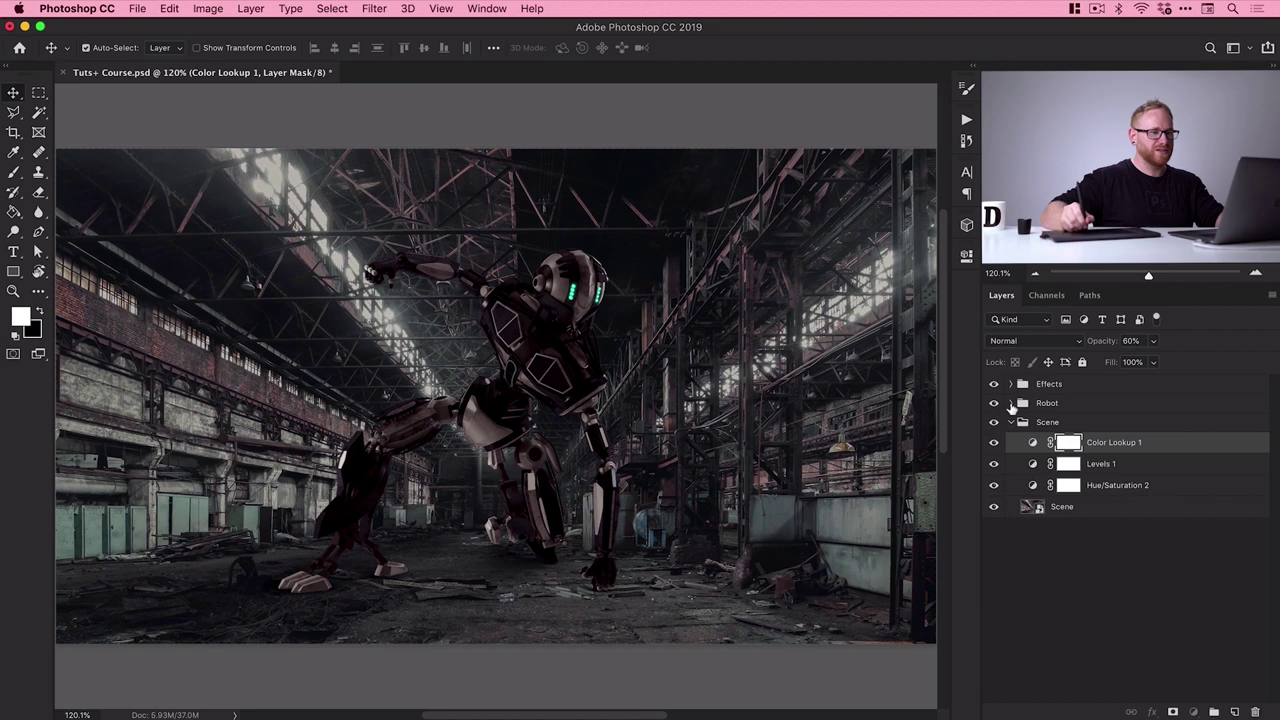
Reduce the red tint on the robot in its Color Balance 1 adjustment, covering midtones and shadows, and collapse the Robot group
left_click(1011, 403)
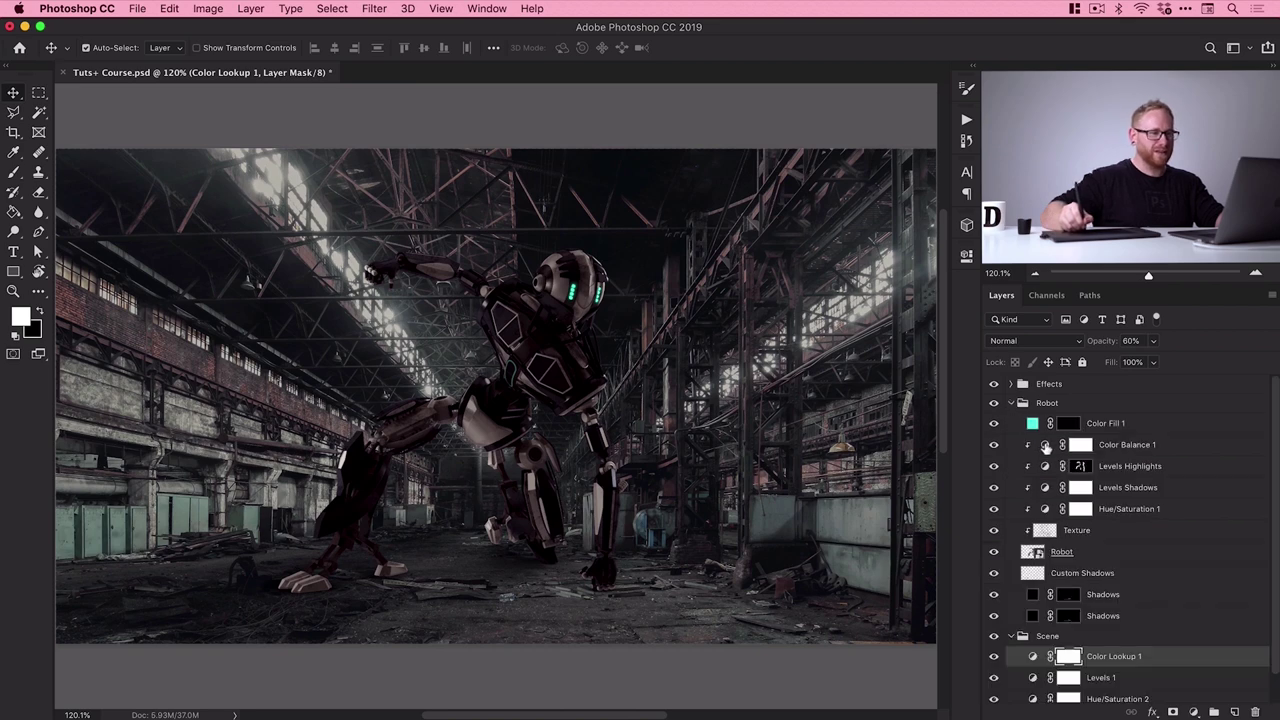
double_click(1045, 446)
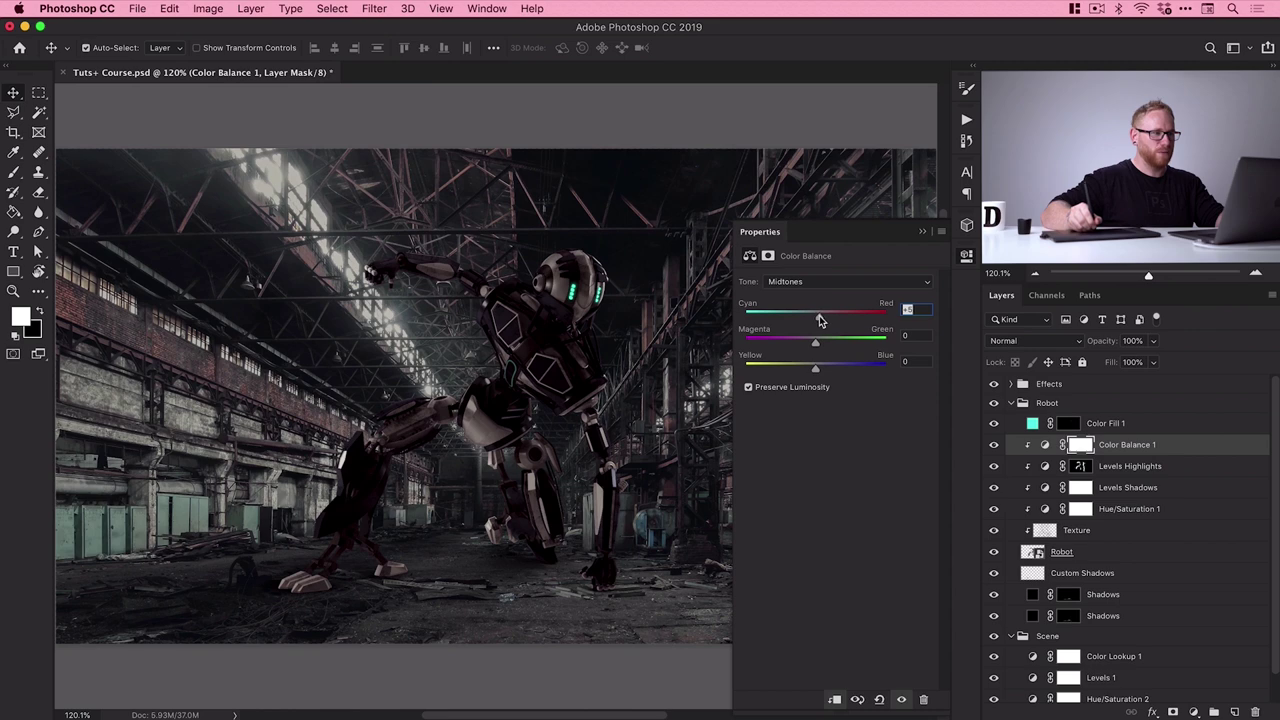
left_click(822, 283)
left_click(822, 269)
left_click(966, 258)
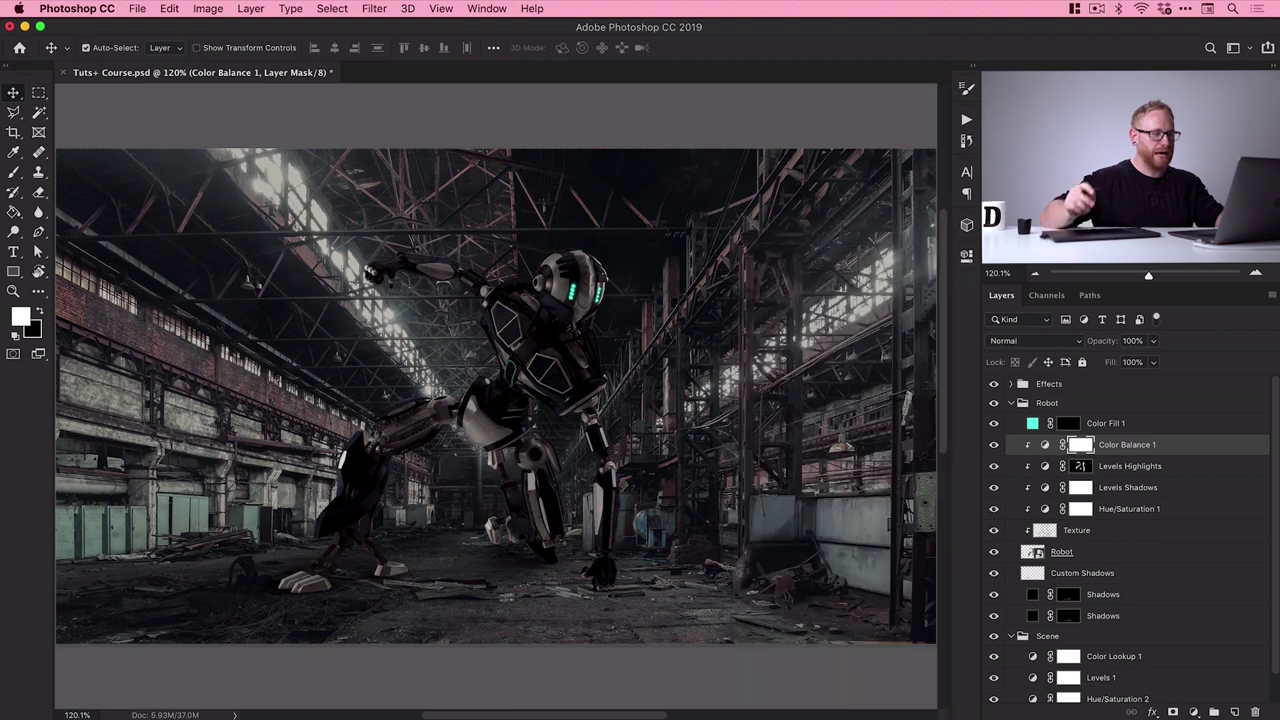
left_click(1011, 403)
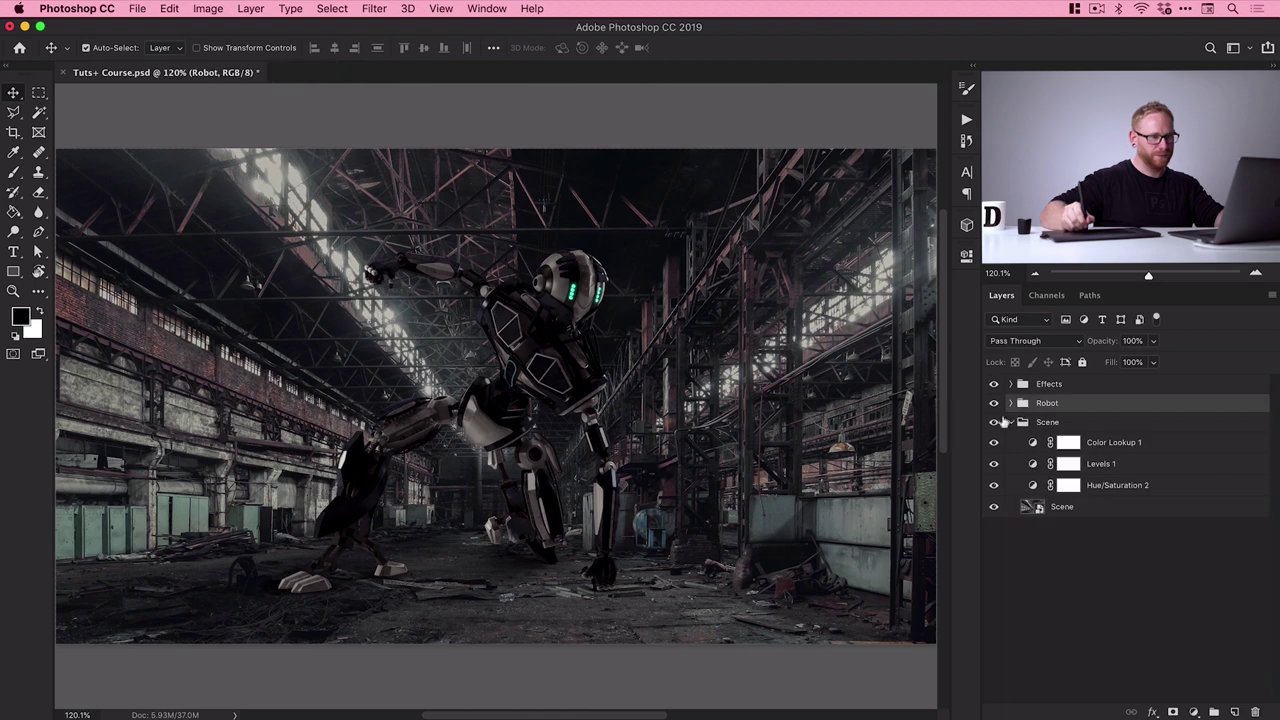
Clip the Color Lookup 1, Levels 1 and Hue/Saturation 2 adjustments to the Scene layer
left_click(1113, 445)
left_click(1106, 487, "shift")
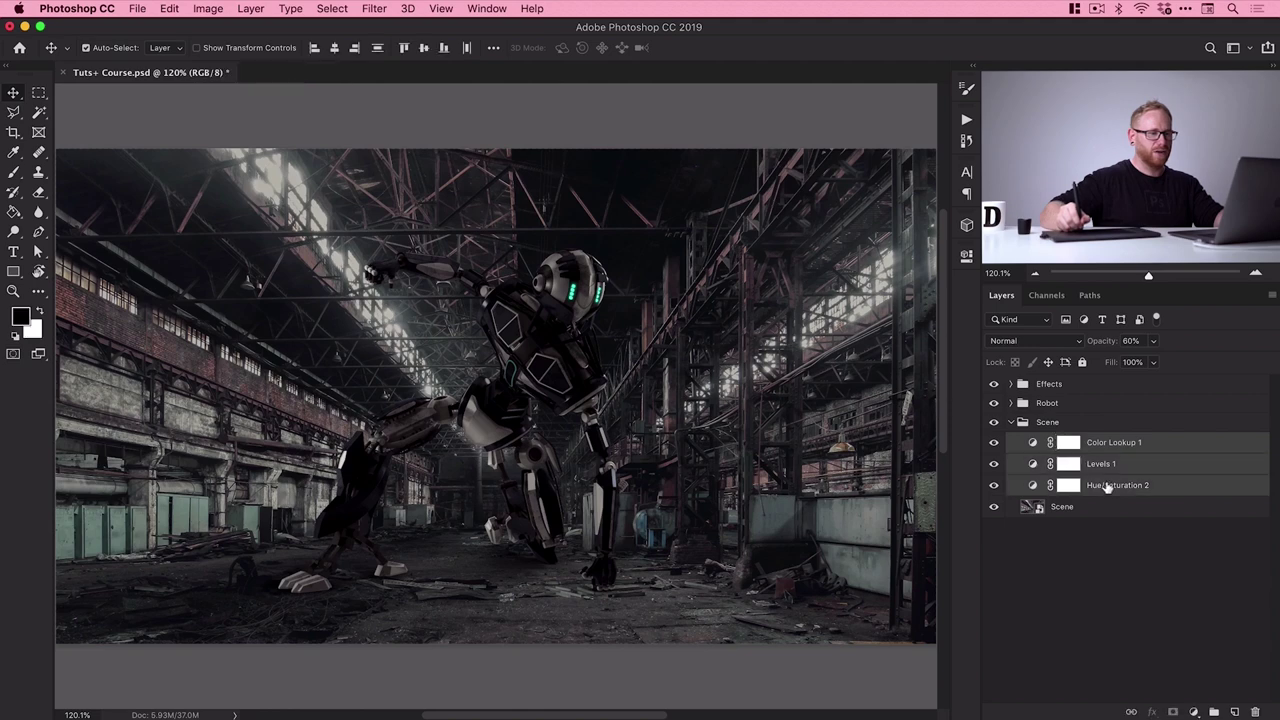
right_click(1115, 450)
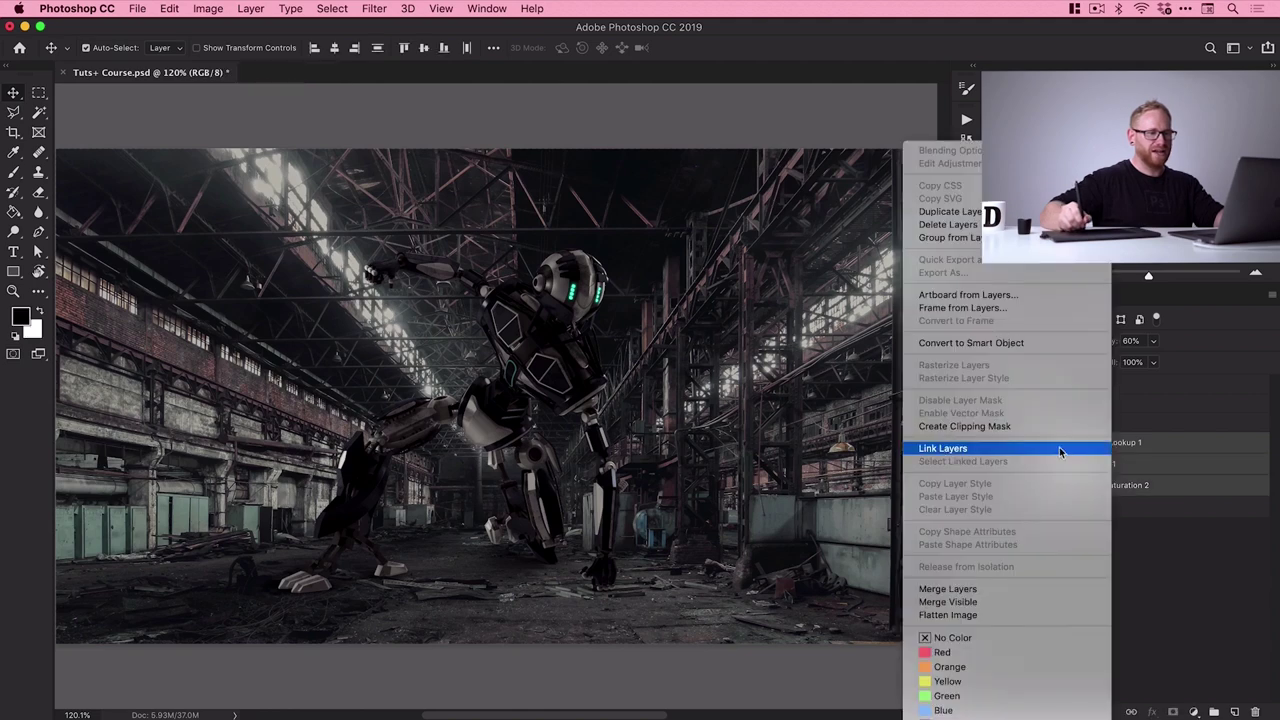
left_click(1044, 431)
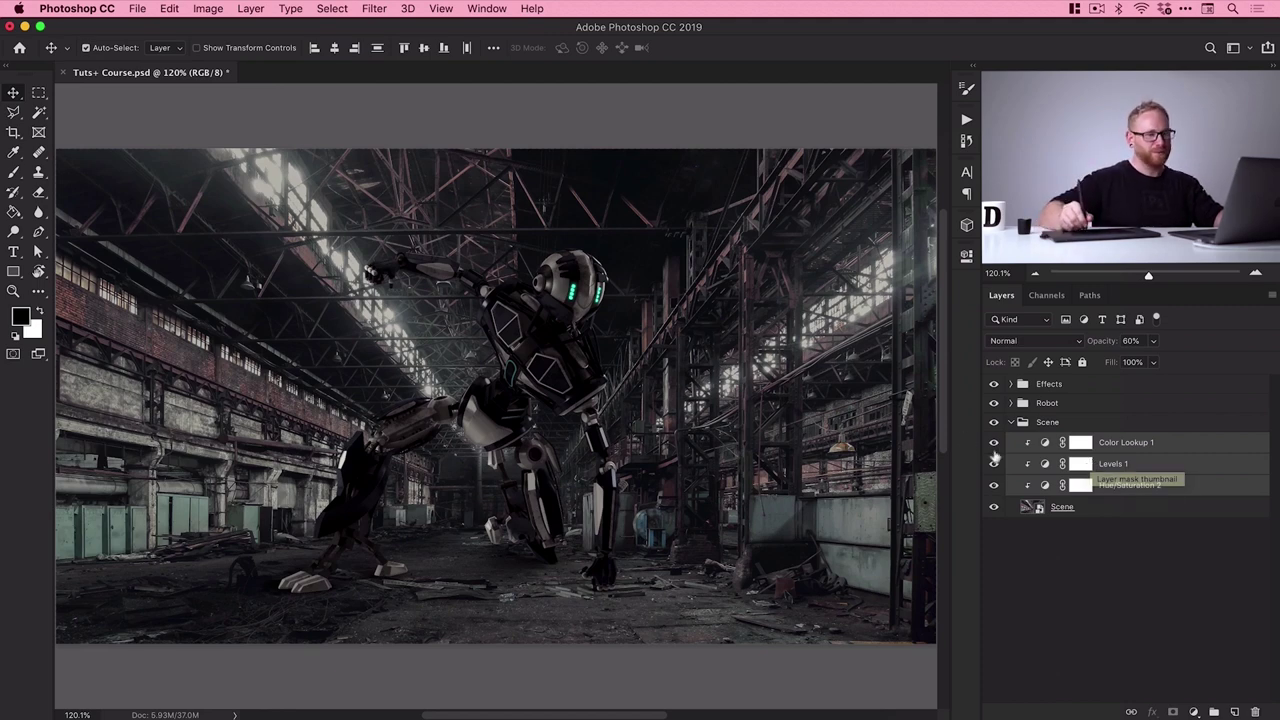
Start a 15 px Tilt-Shift blur on the Scene layer and move its focus band down onto the floor around the robot's feet
left_click(1062, 507)
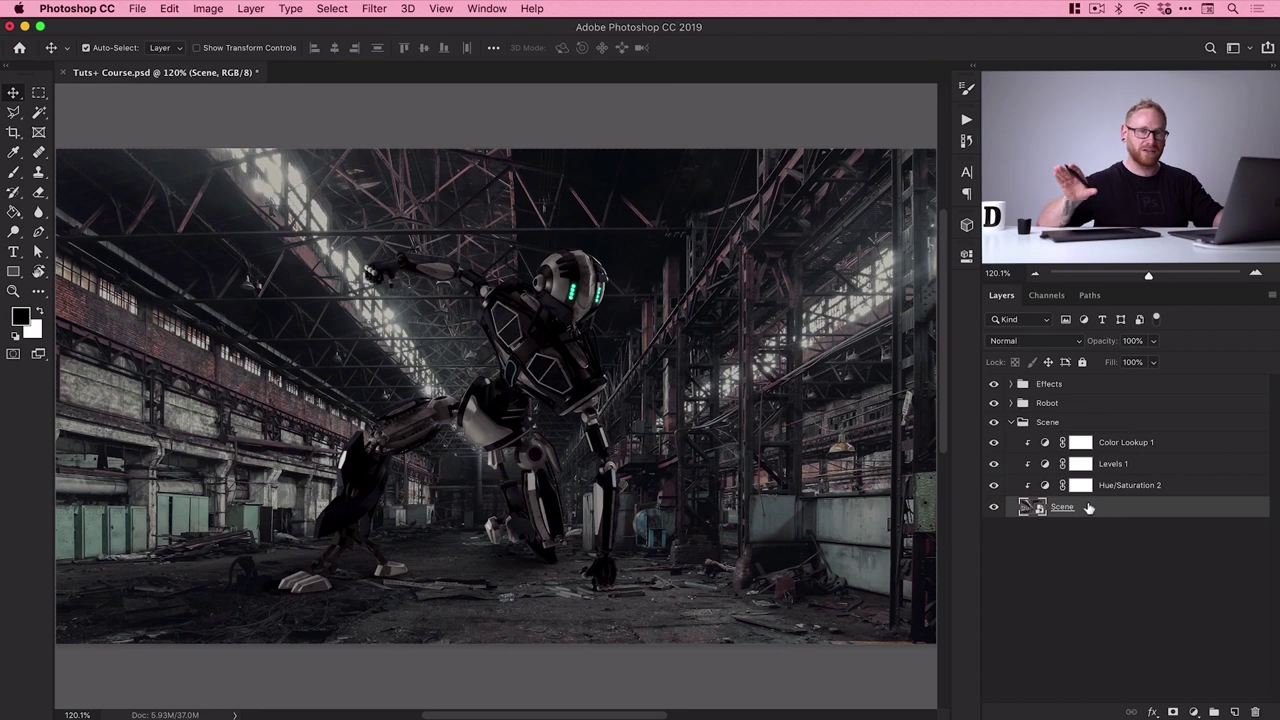
left_click(376, 10)
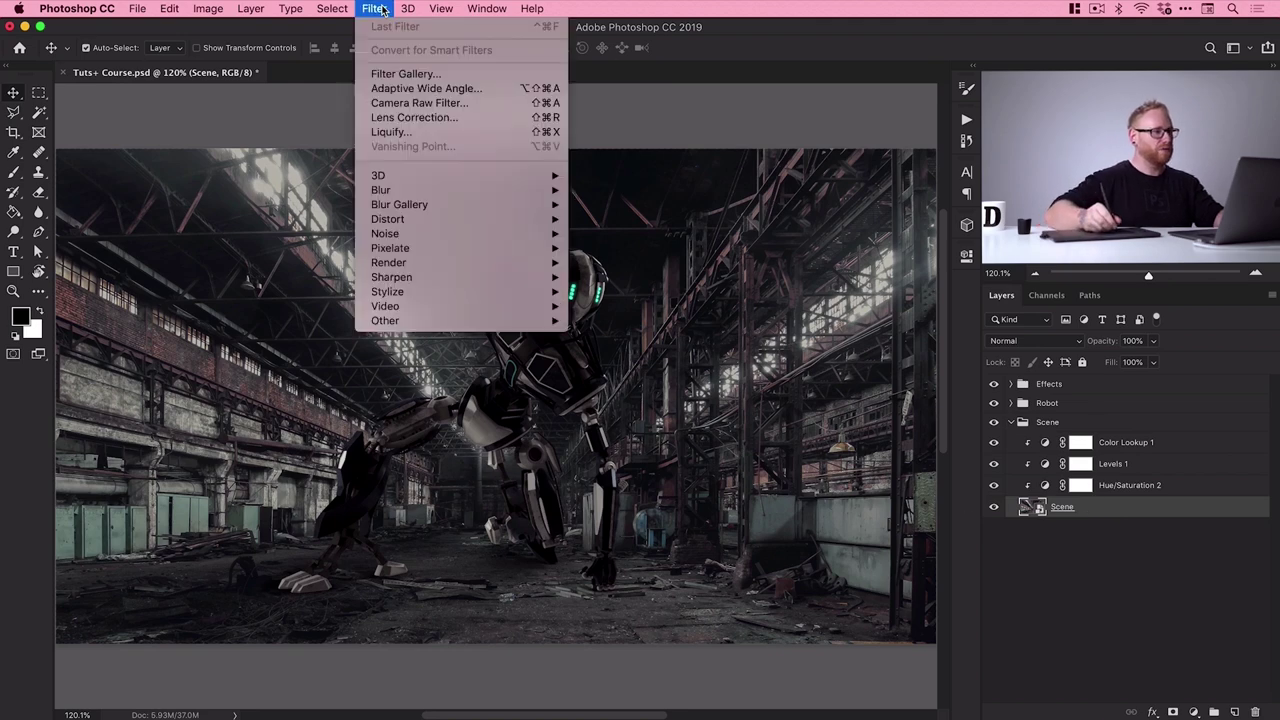
mouse_move(505, 206)
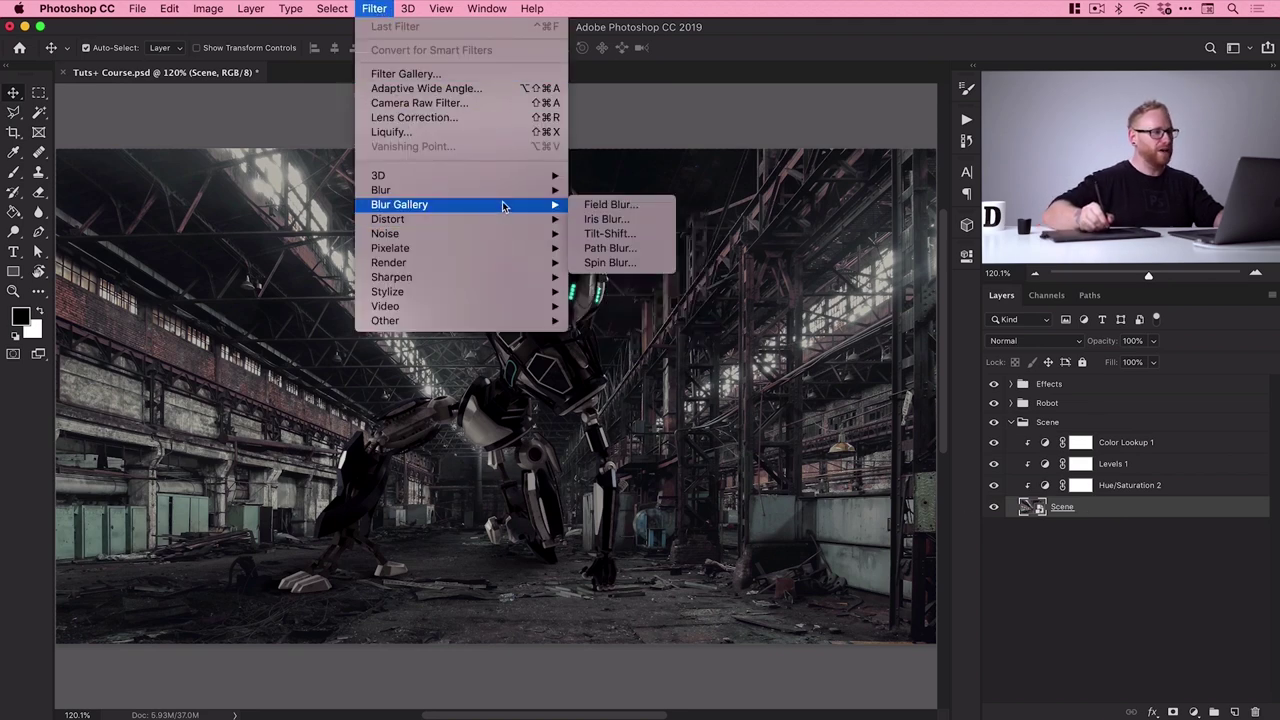
left_click(622, 236)
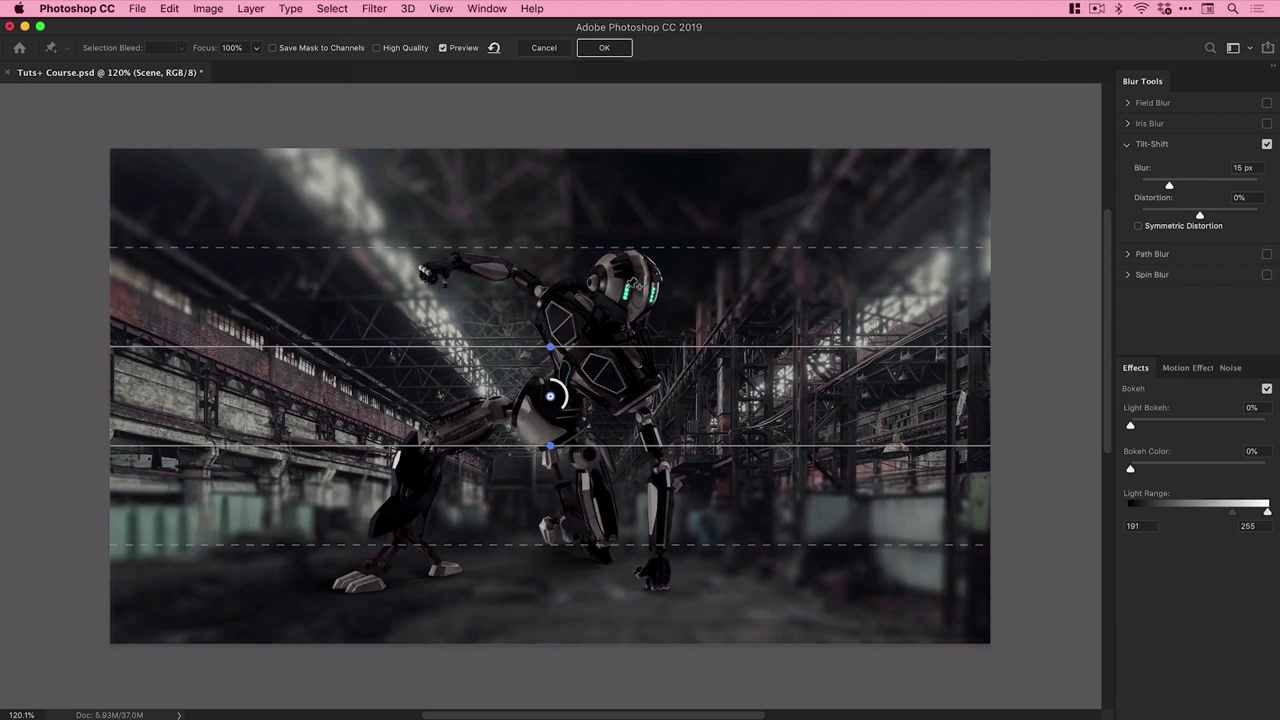
left_click(444, 48)
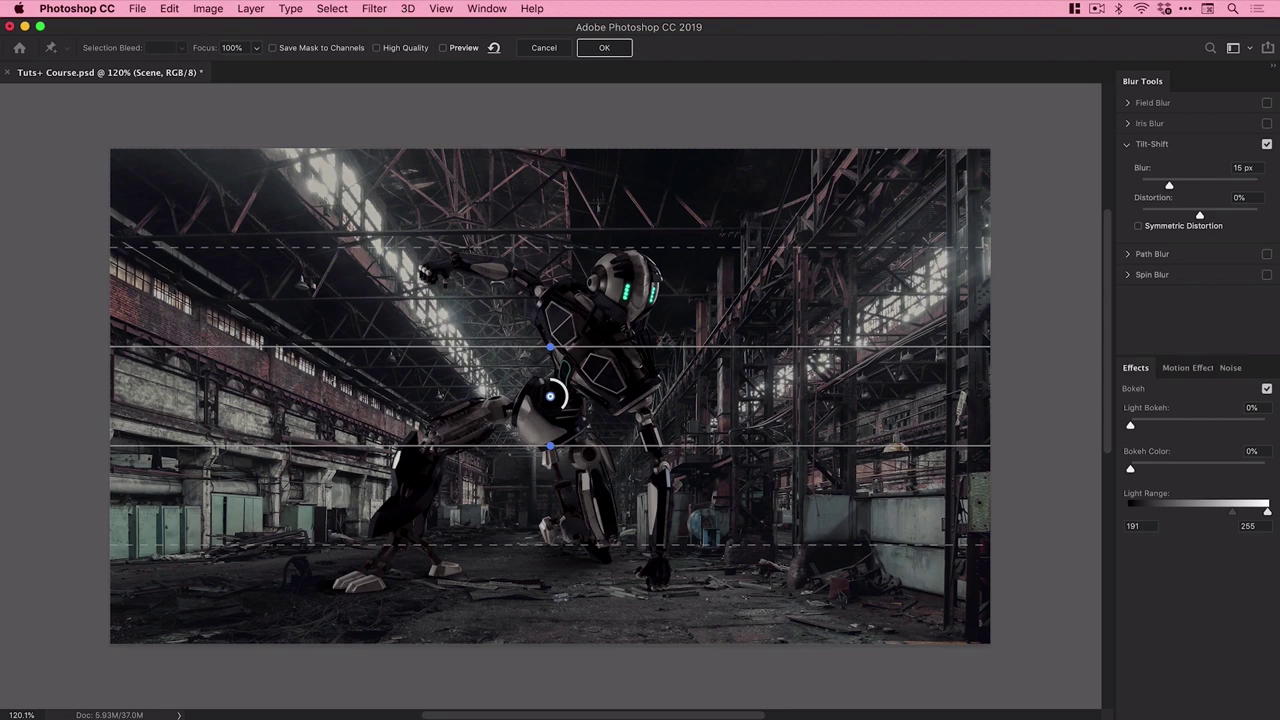
left_click_drag(552, 408, 550, 532)
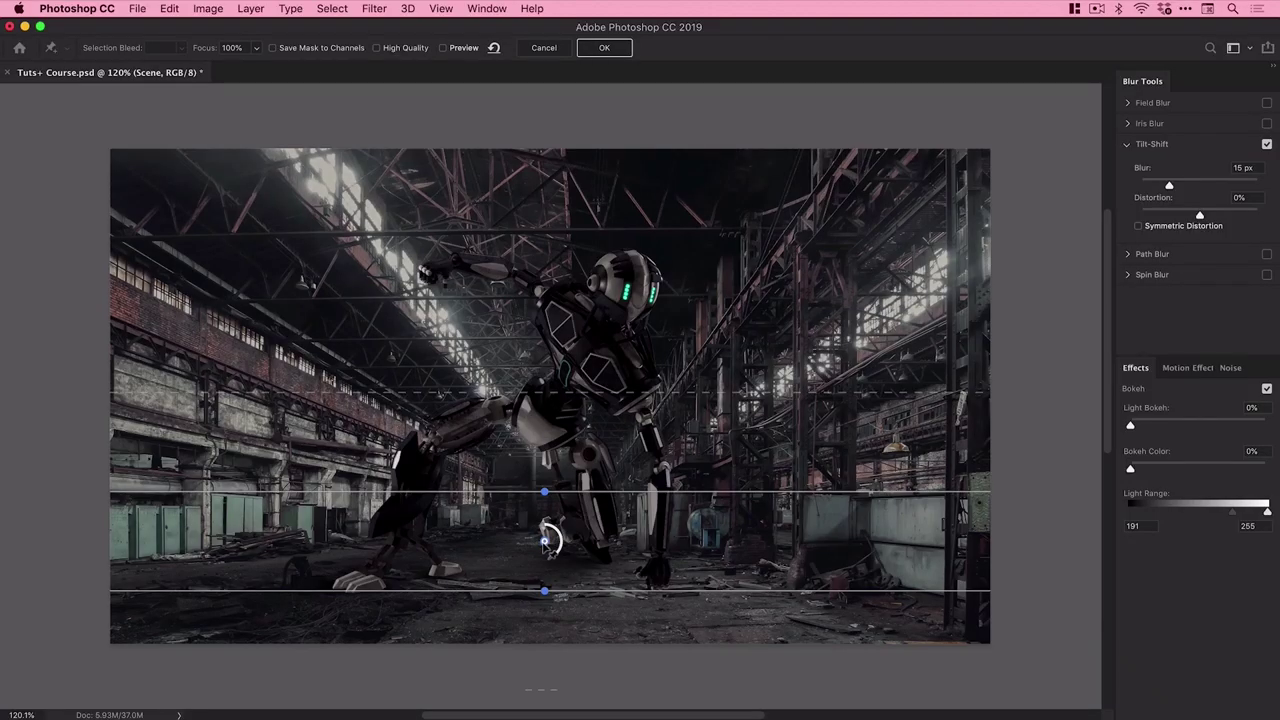
left_click_drag(545, 540, 546, 600)
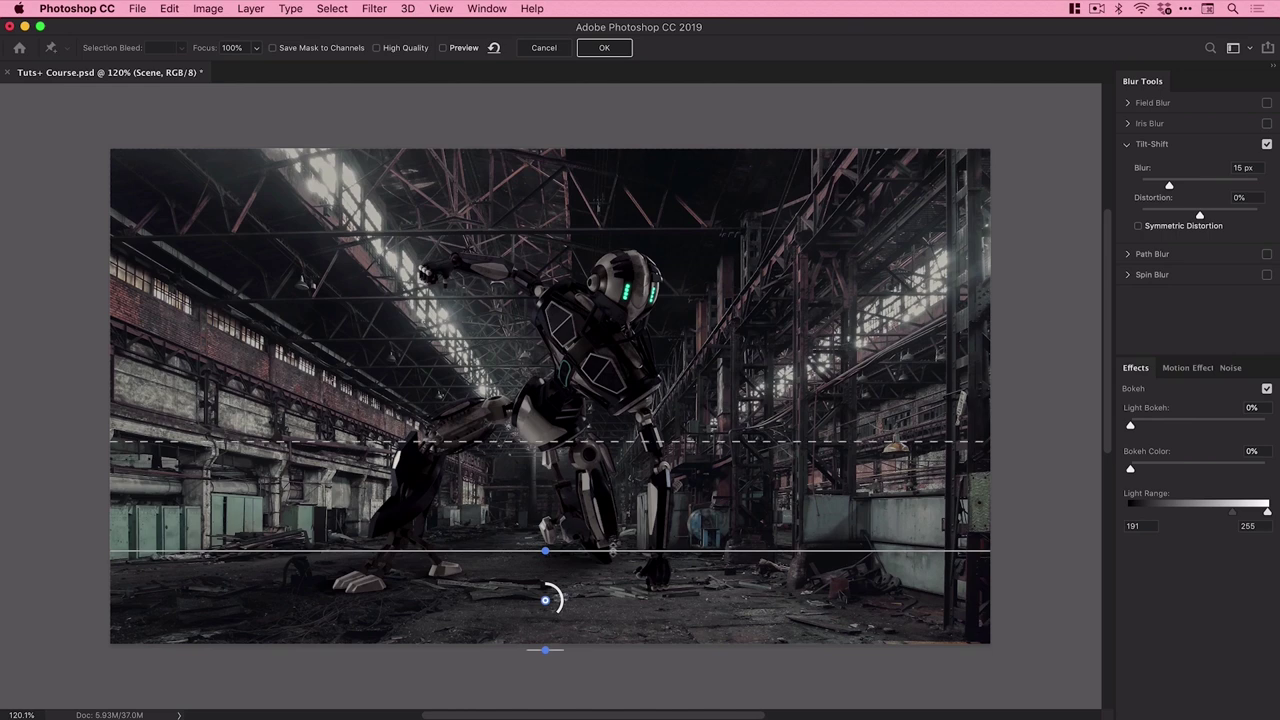
left_click_drag(612, 549, 614, 543)
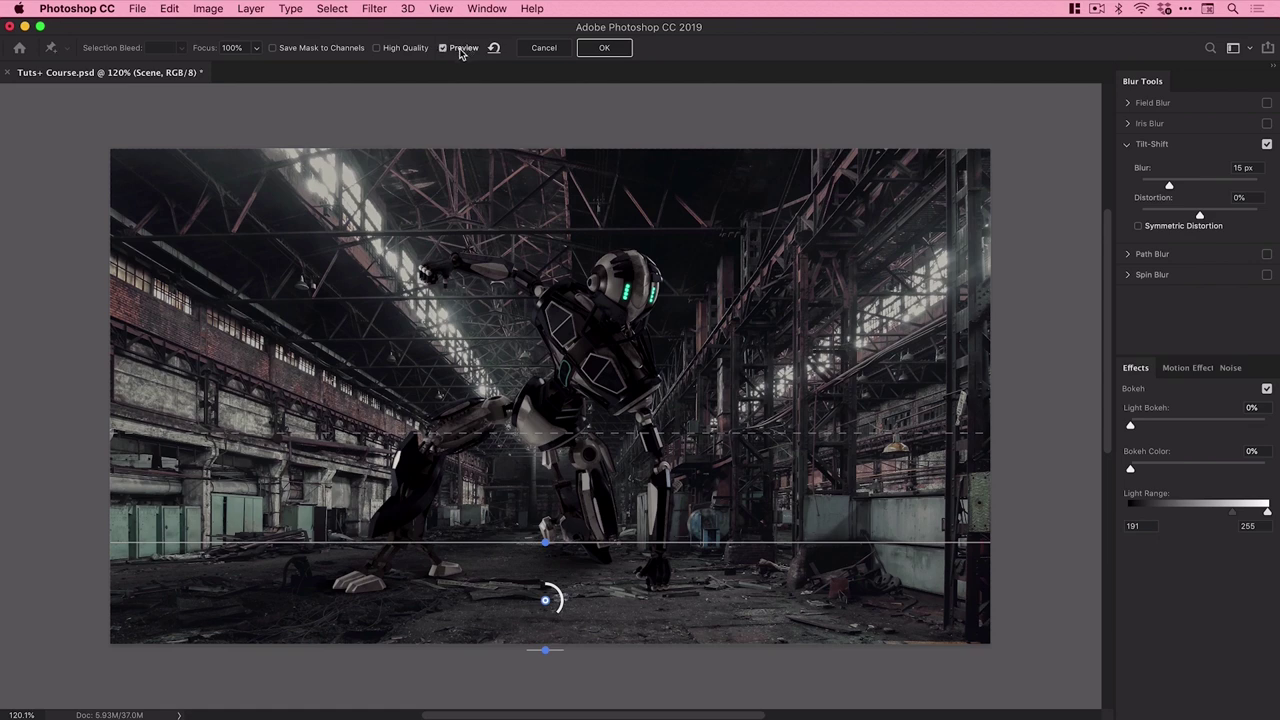
left_click(461, 50)
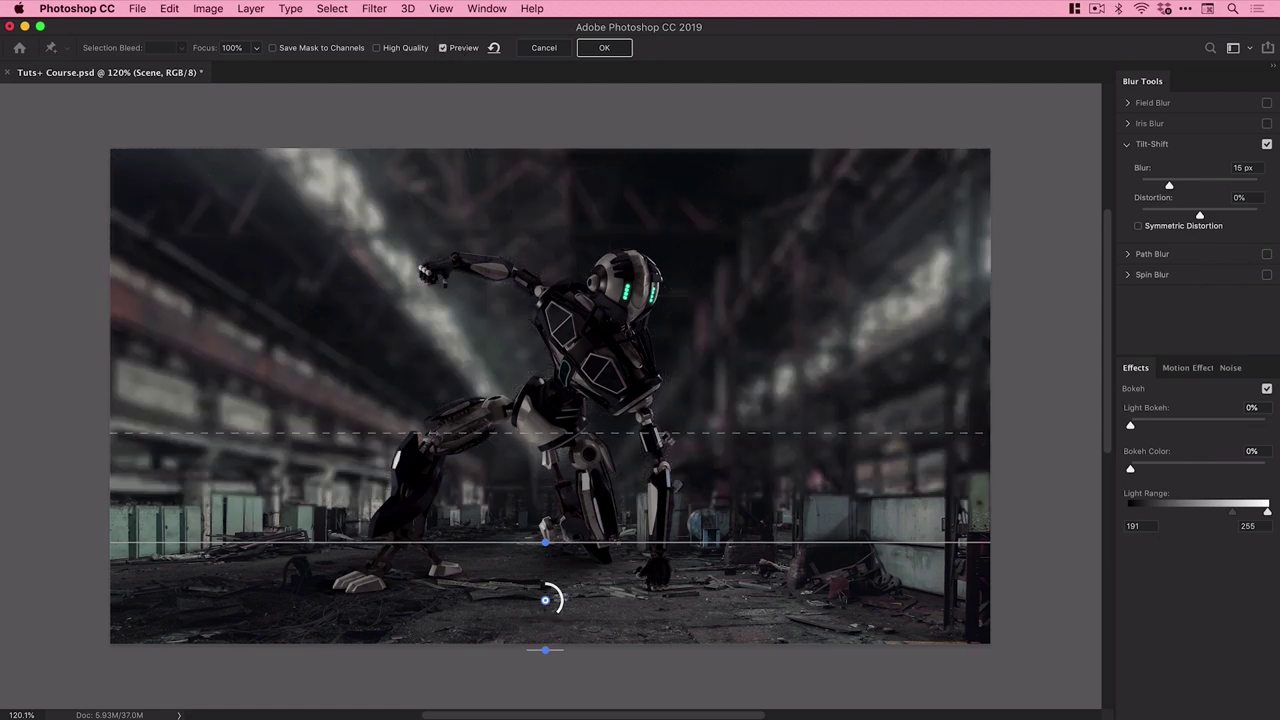
Stretch the blur transition of the floor pin up to the robot's head and lower its focus line slightly toward the hand on the floor
left_click_drag(665, 434, 677, 328)
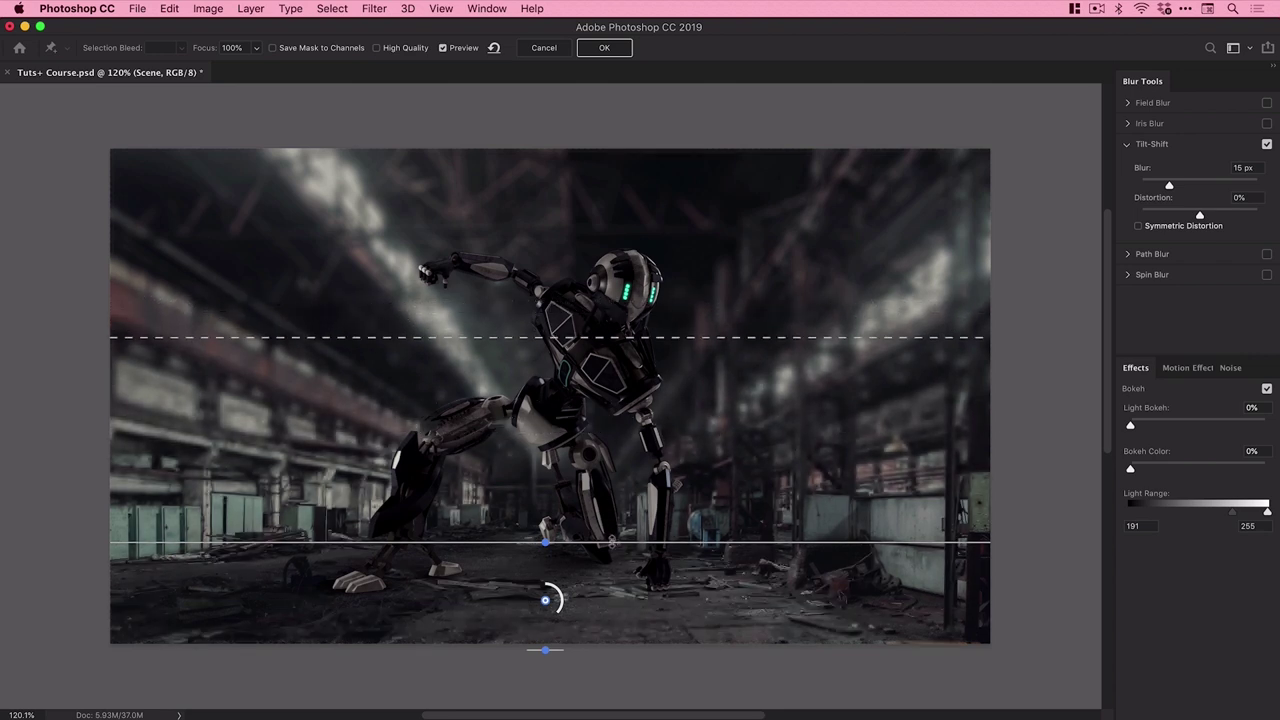
left_click_drag(610, 543, 610, 555)
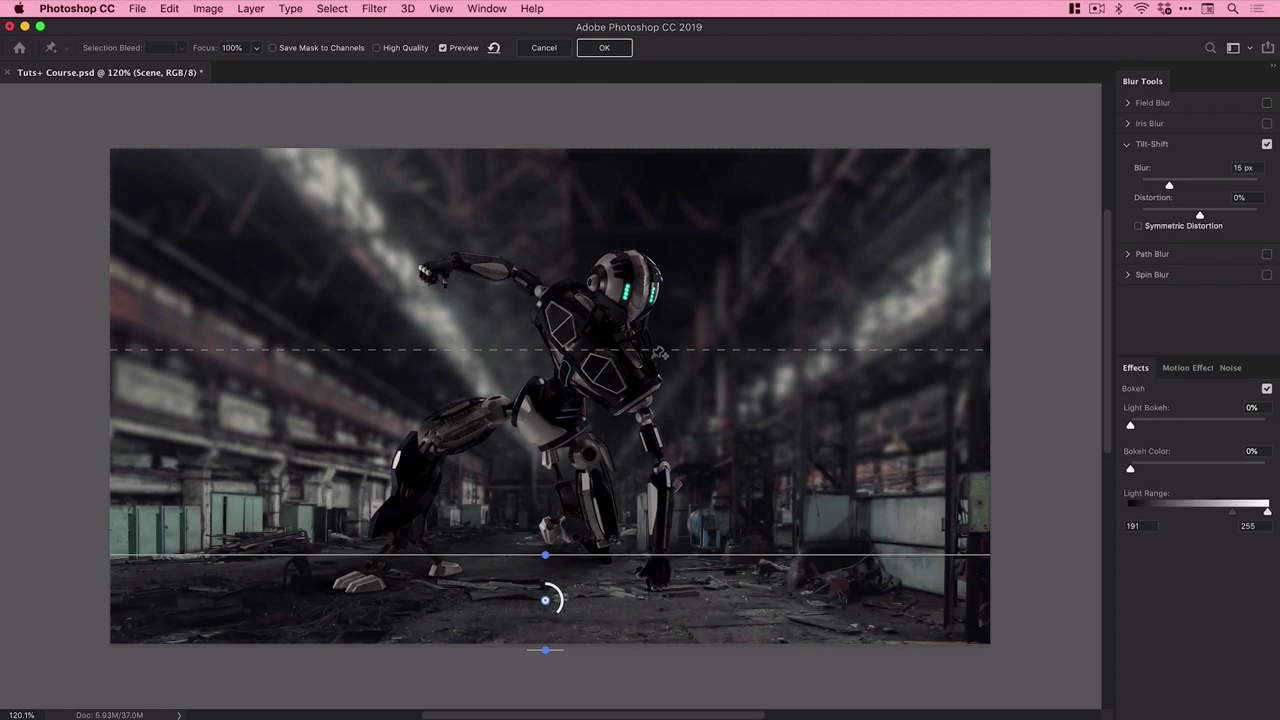
left_click_drag(655, 349, 659, 299)
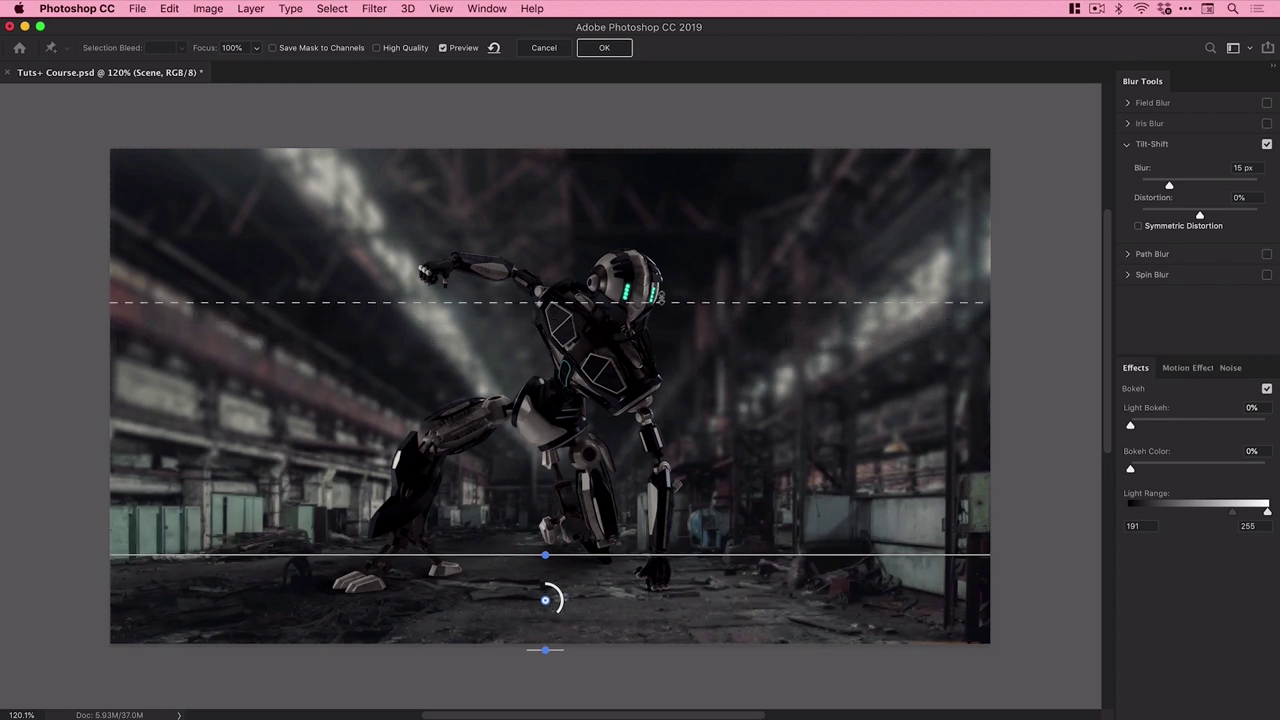
left_click_drag(679, 249, 656, 280)
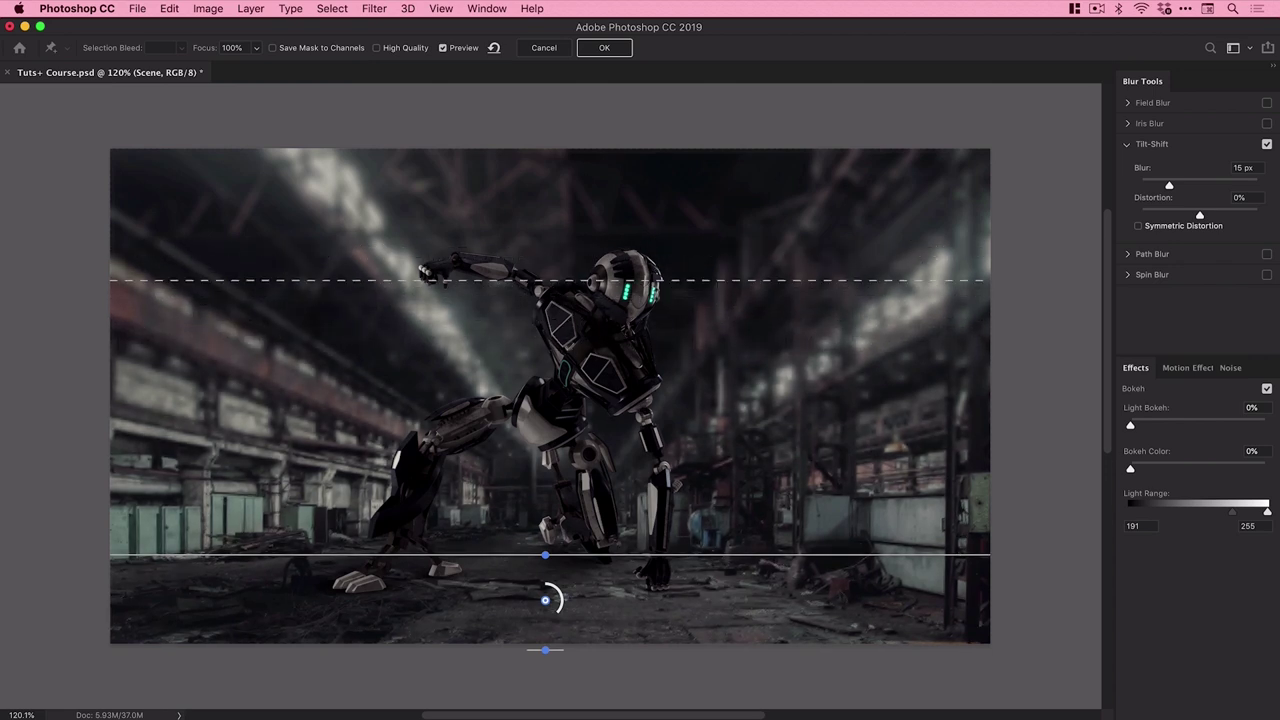
Add a second tilt-shift pin at the top edge of the image and extend its blur transition down to the robot's hips
left_click(573, 155)
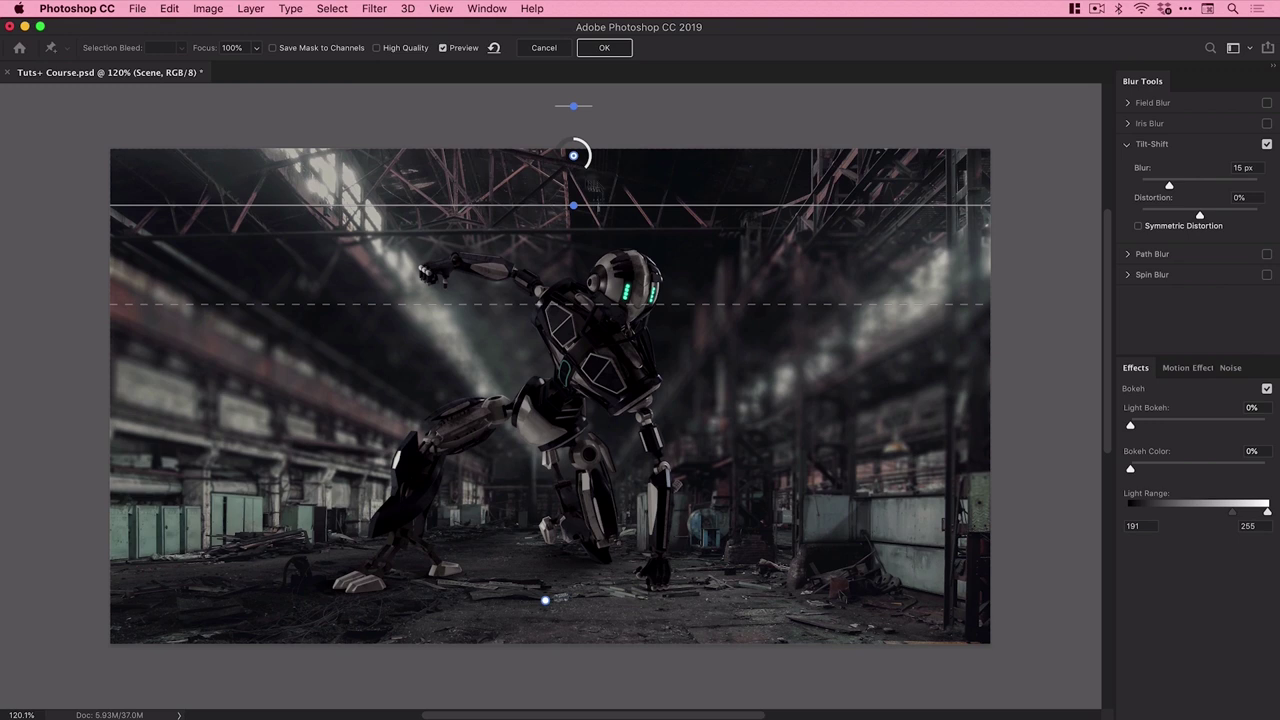
left_click_drag(634, 303, 630, 388)
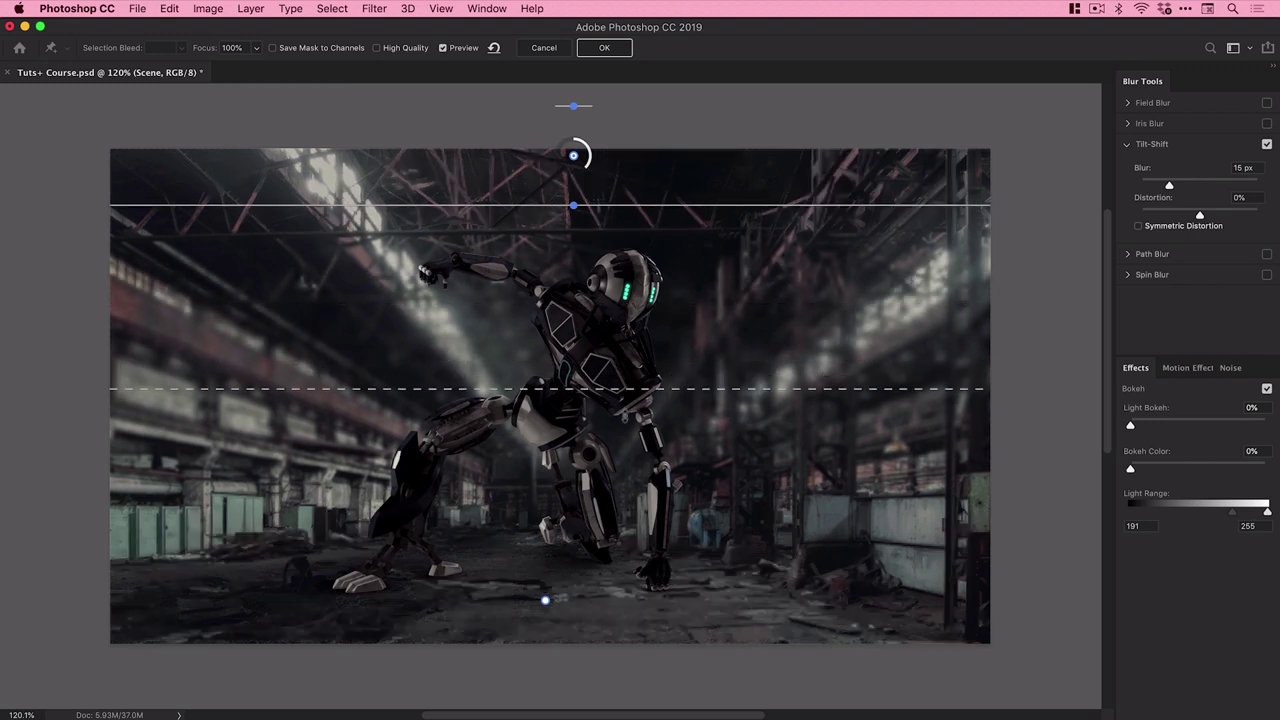
left_click_drag(620, 444, 618, 434)
Add a tilt-shift pin over the right side of the warehouse with a vertical focus band and widen its transition toward the robot
left_click(790, 393)
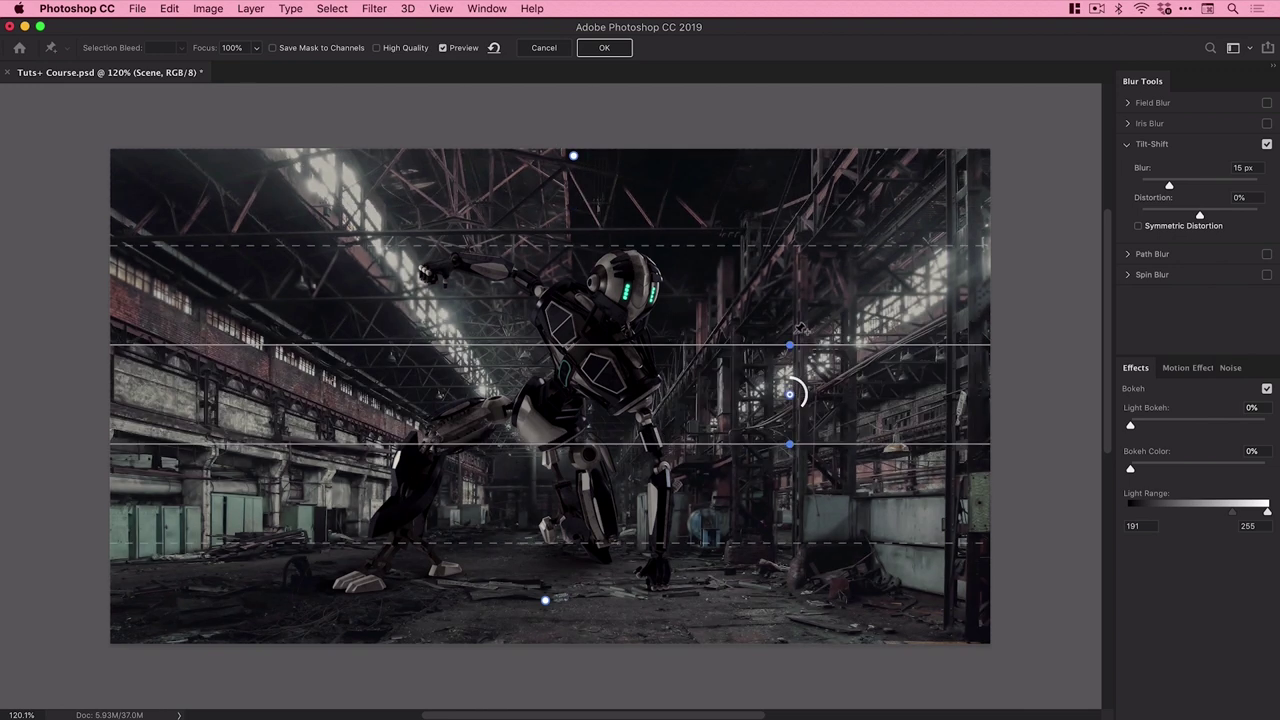
left_click_drag(795, 343, 902, 399)
left_click_drag(754, 412, 715, 412)
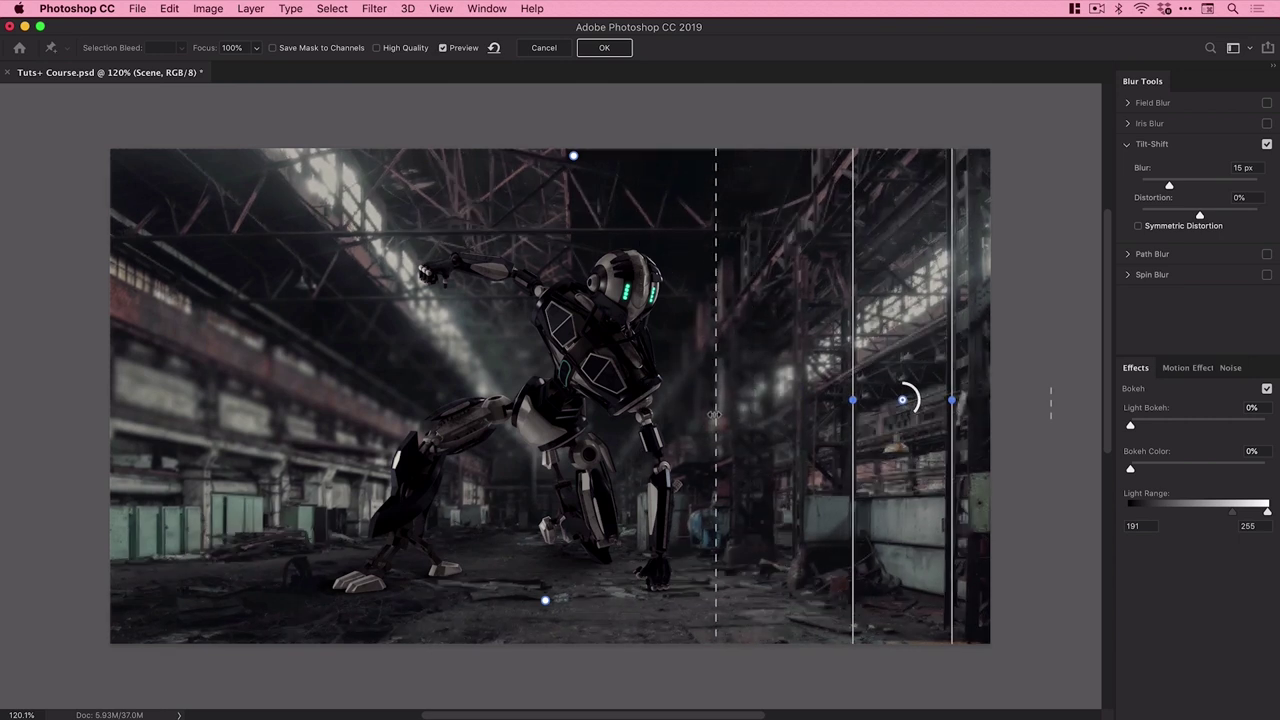
Add a vertical tilt-shift band on the left wall, shift it toward the image edge and adjust its transition to end beside the robot's rear leg
left_click(219, 385)
left_click_drag(219, 337, 214, 392)
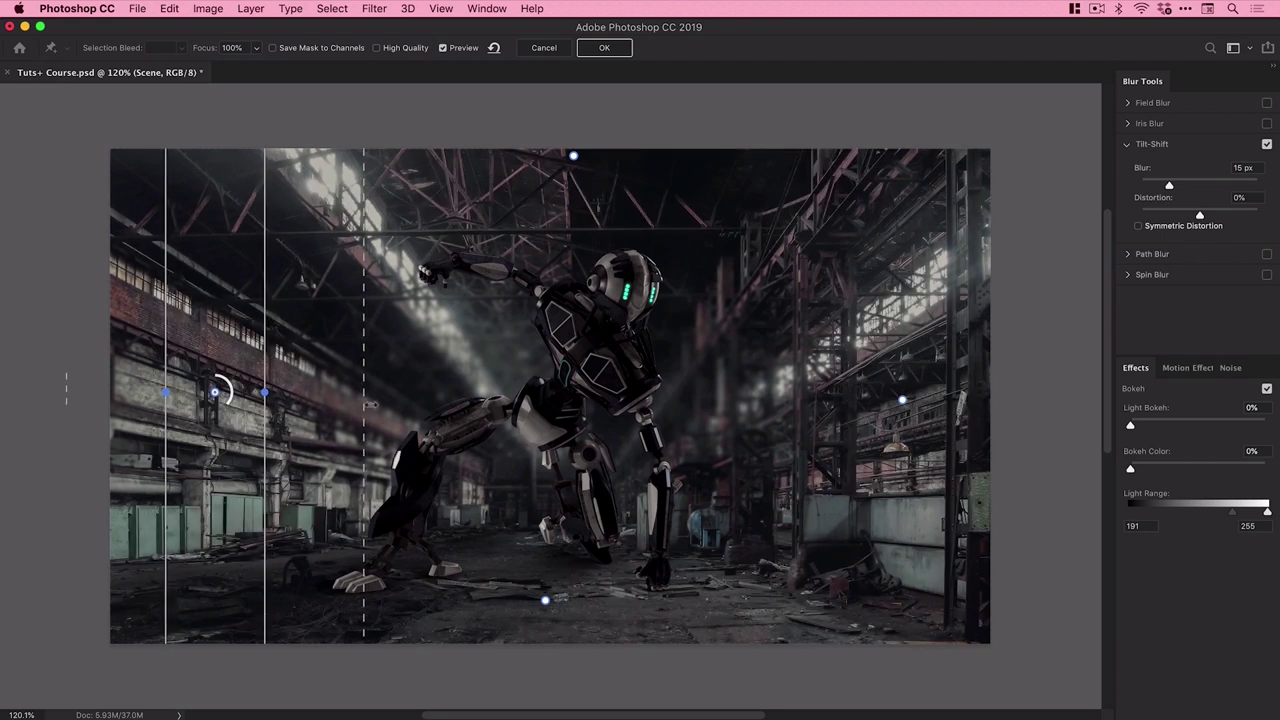
left_click_drag(370, 404, 416, 407)
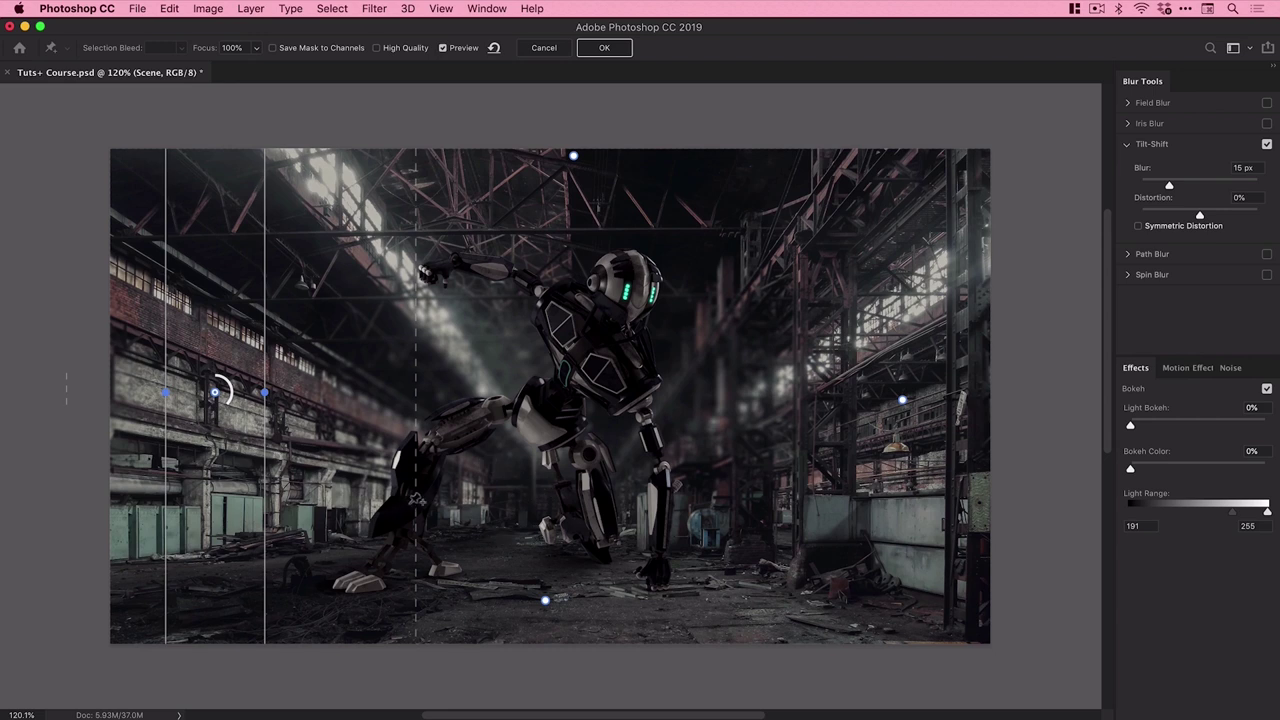
left_click_drag(416, 498, 382, 499)
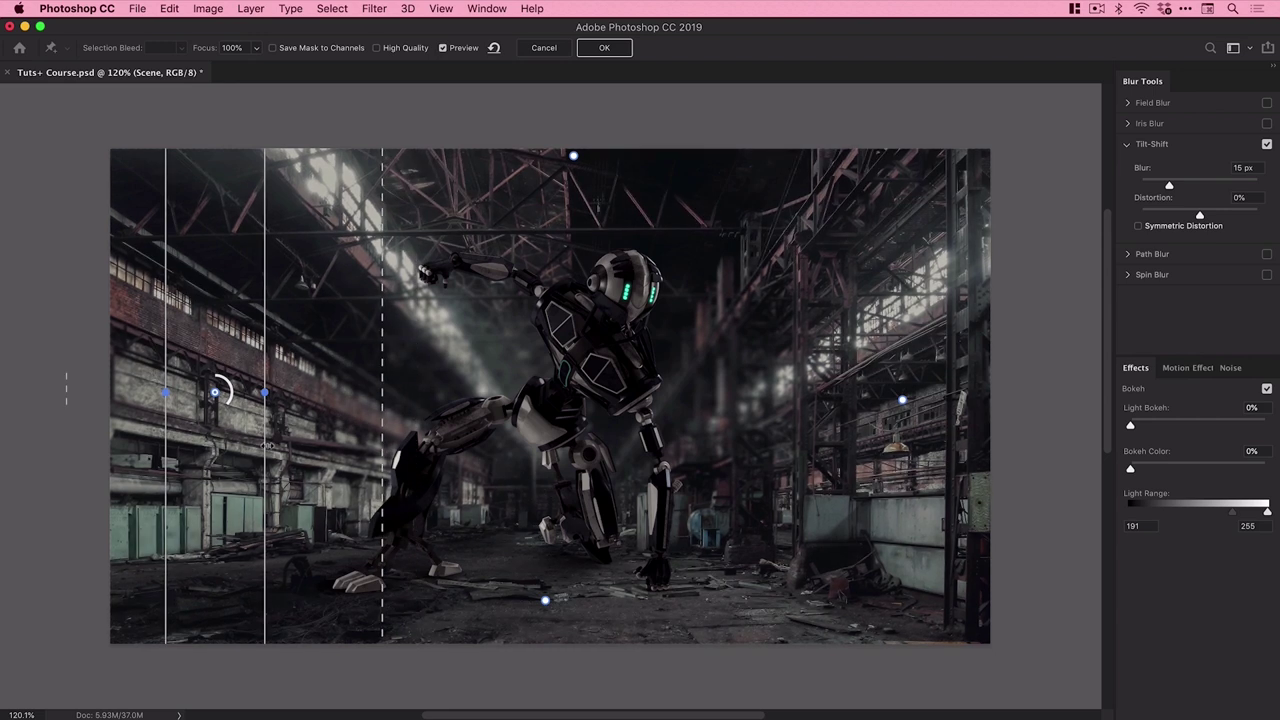
left_click_drag(267, 445, 259, 445)
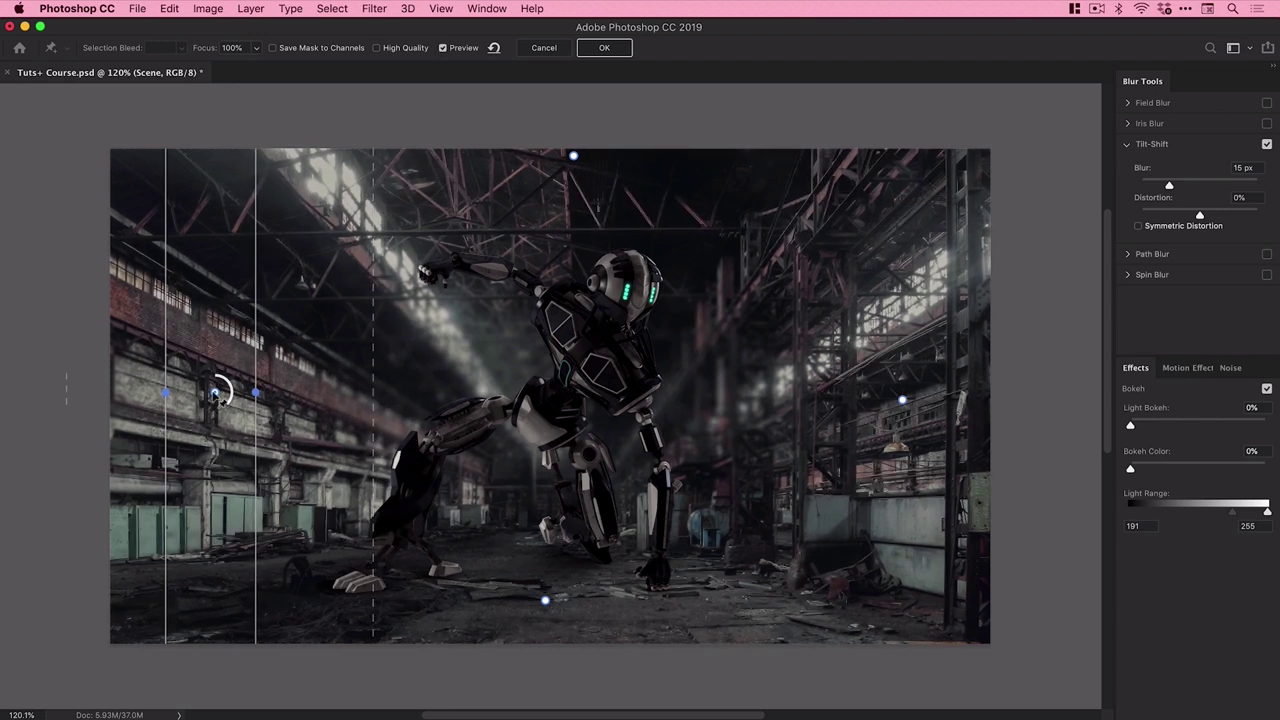
left_click_drag(215, 393, 157, 391)
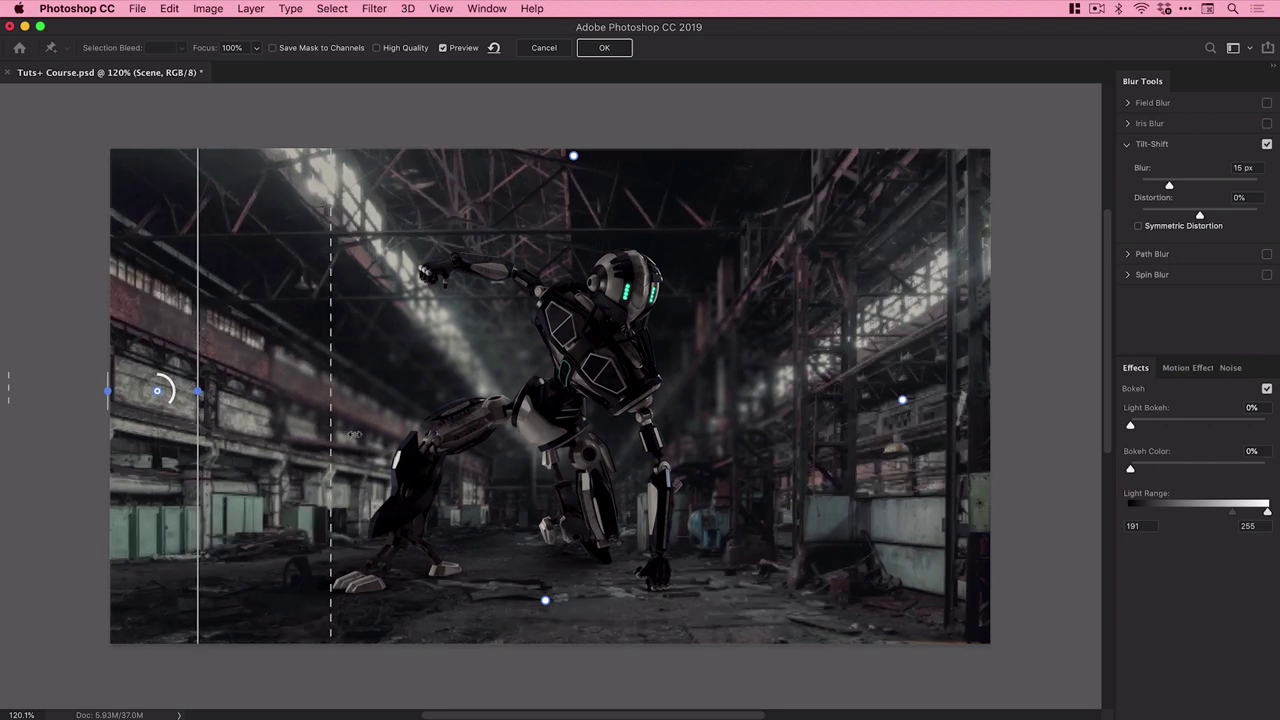
left_click_drag(354, 435, 356, 437)
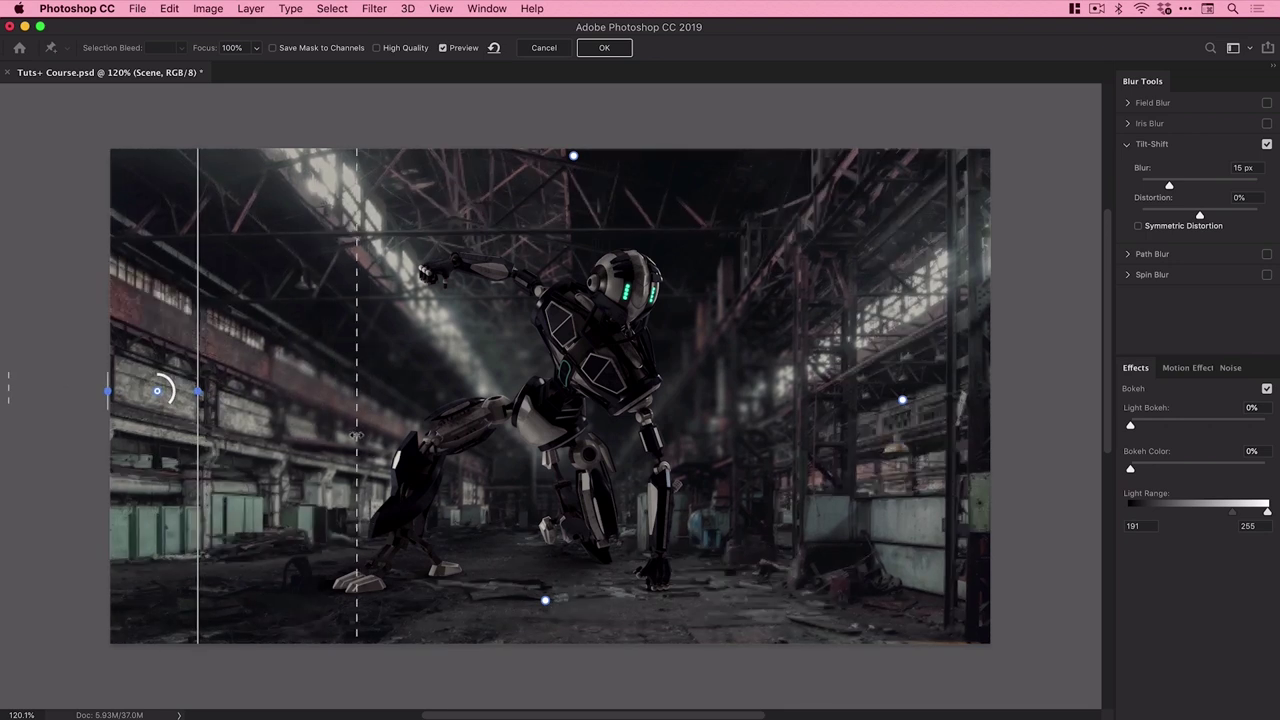
Move the right-hand tilt-shift band toward the image edge and widen its transition slightly toward the robot
left_click(910, 406)
left_click_drag(910, 406, 967, 408)
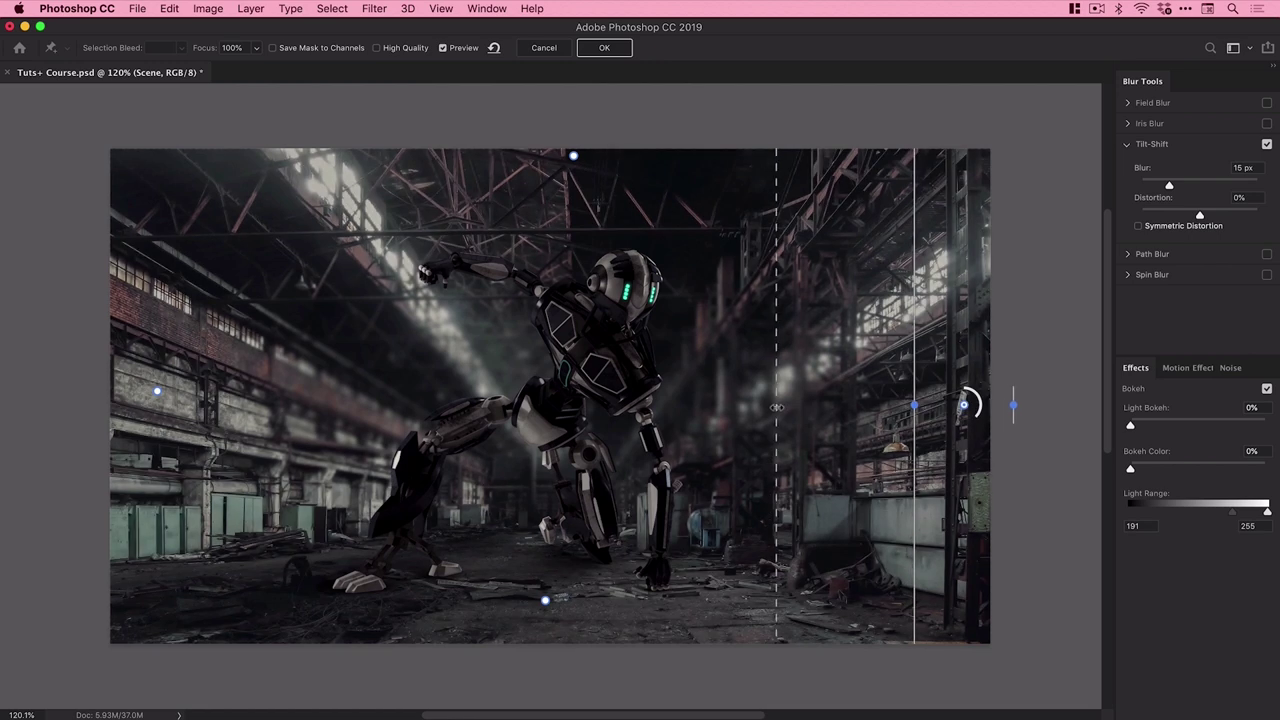
left_click_drag(765, 407, 757, 407)
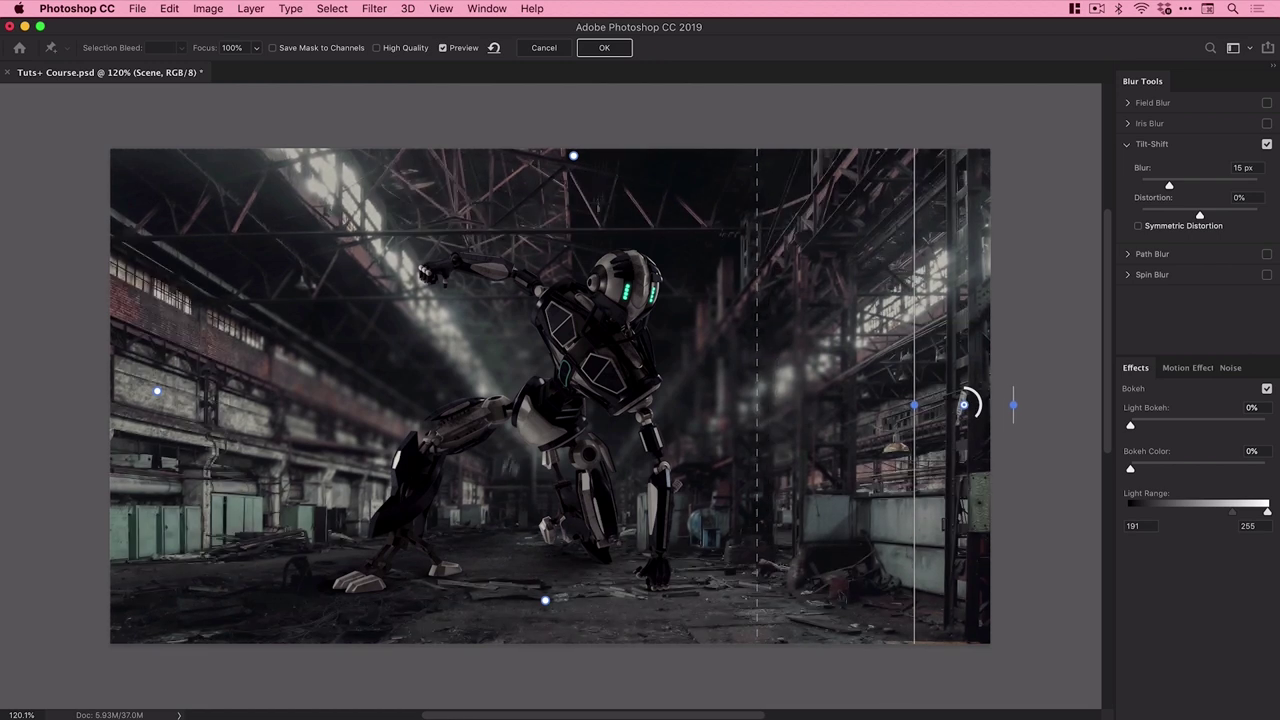
Lower the top pin's focus line to the top of the robot's head and set its blur to 7 px
left_click(573, 155)
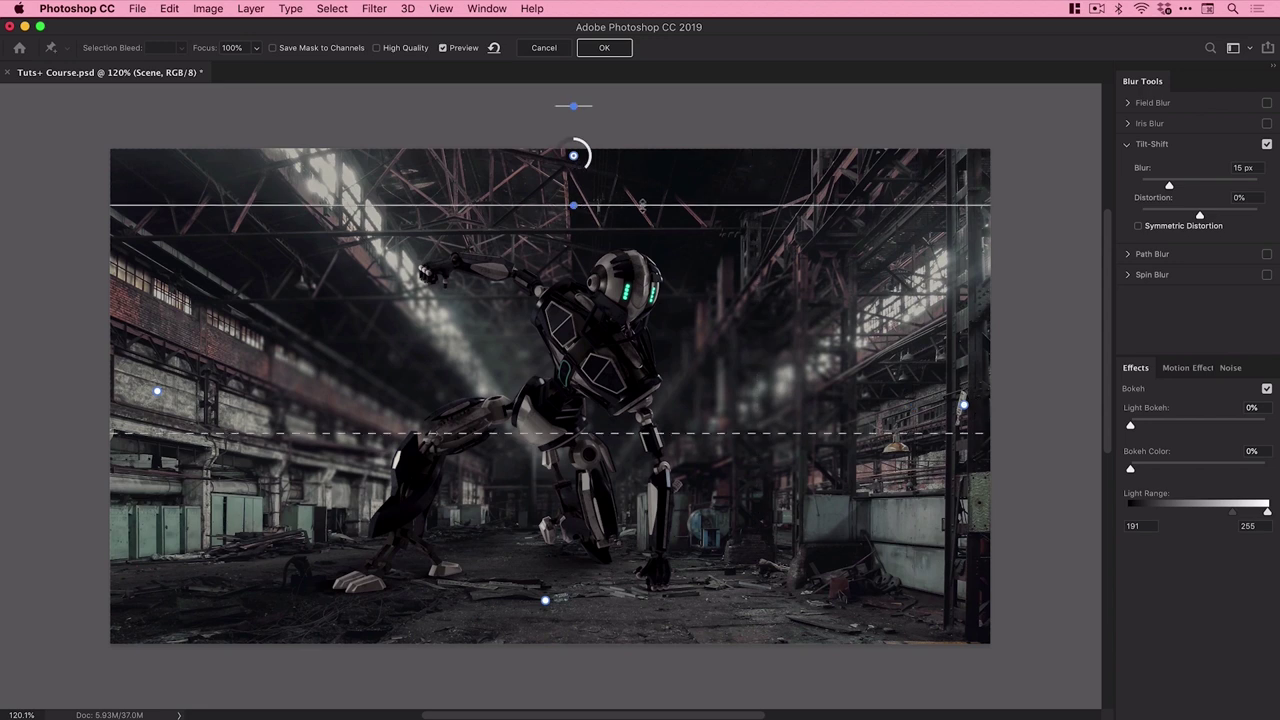
left_click_drag(641, 205, 641, 258)
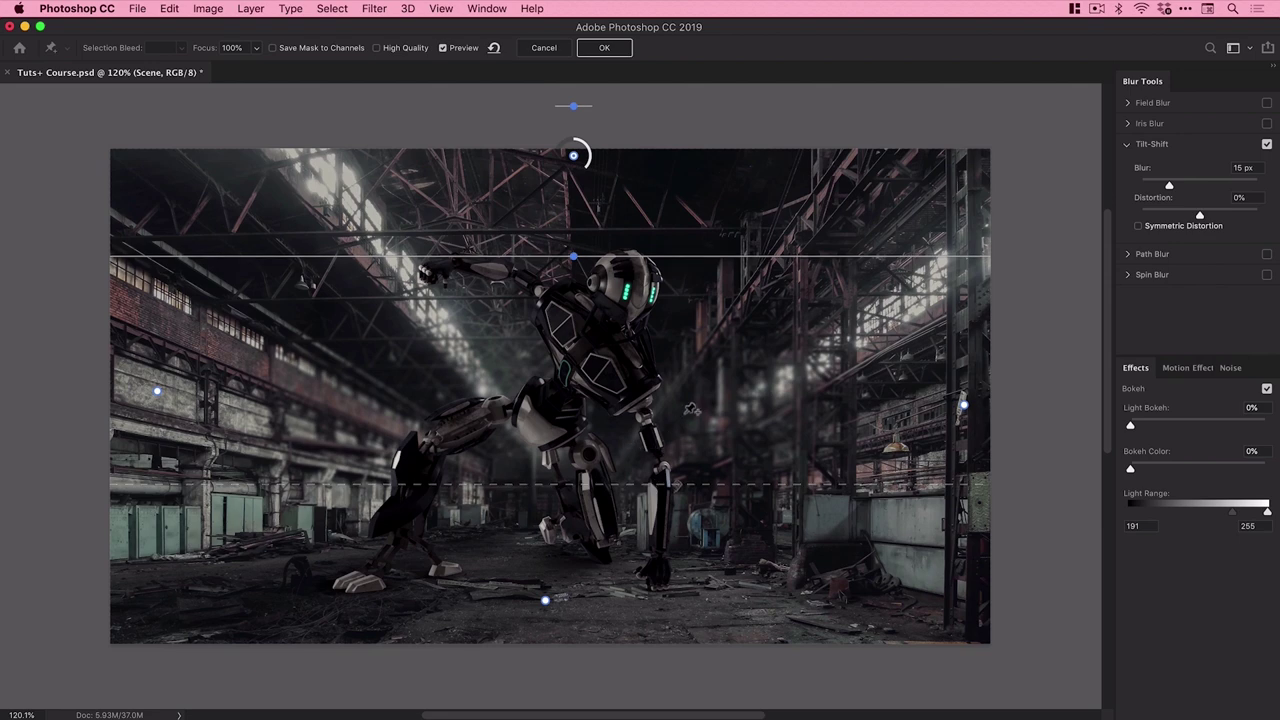
left_click_drag(1170, 187, 1192, 189)
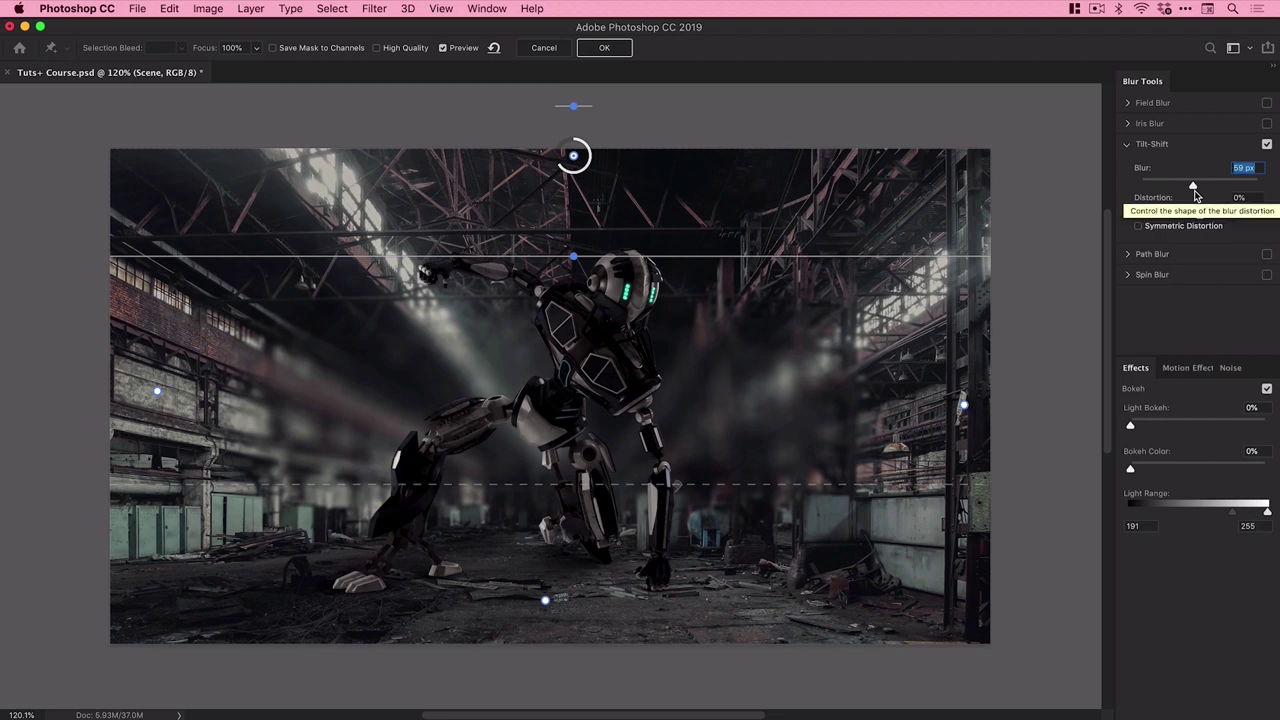
type("7")
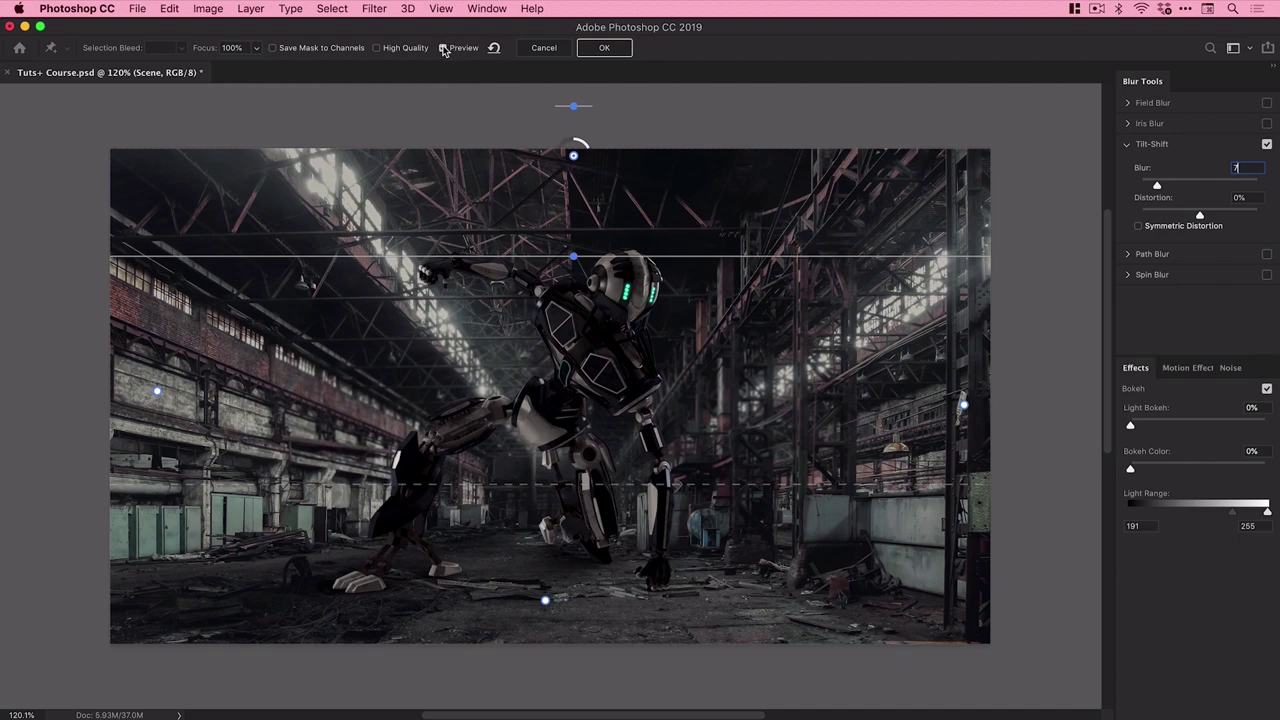
key("Return")
Compare the image with and without the blur, lengthen the top pin's transition and delete that pin
left_click(445, 48)
left_click(445, 48)
left_click_drag(692, 486, 689, 518)
key("Delete")
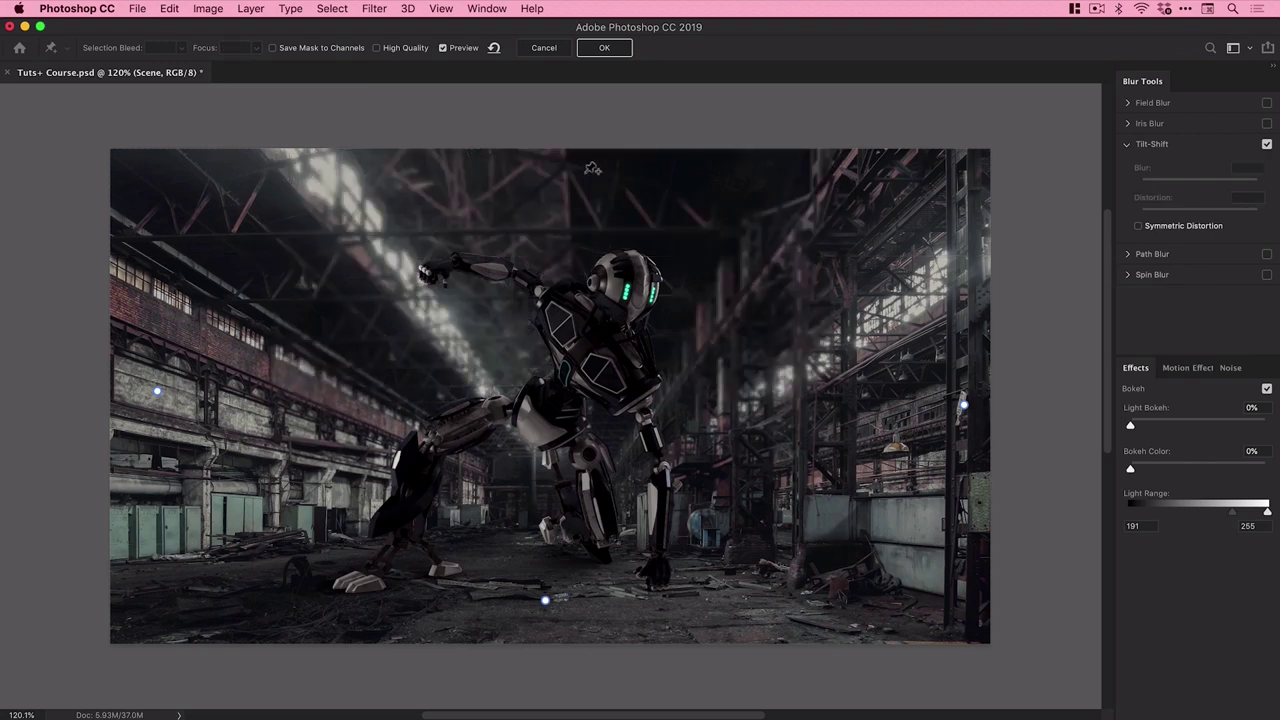
Apply the tilt-shift blur to the Scene layer and compare the image with its Blur Gallery filter hidden and shown
left_click(605, 50)
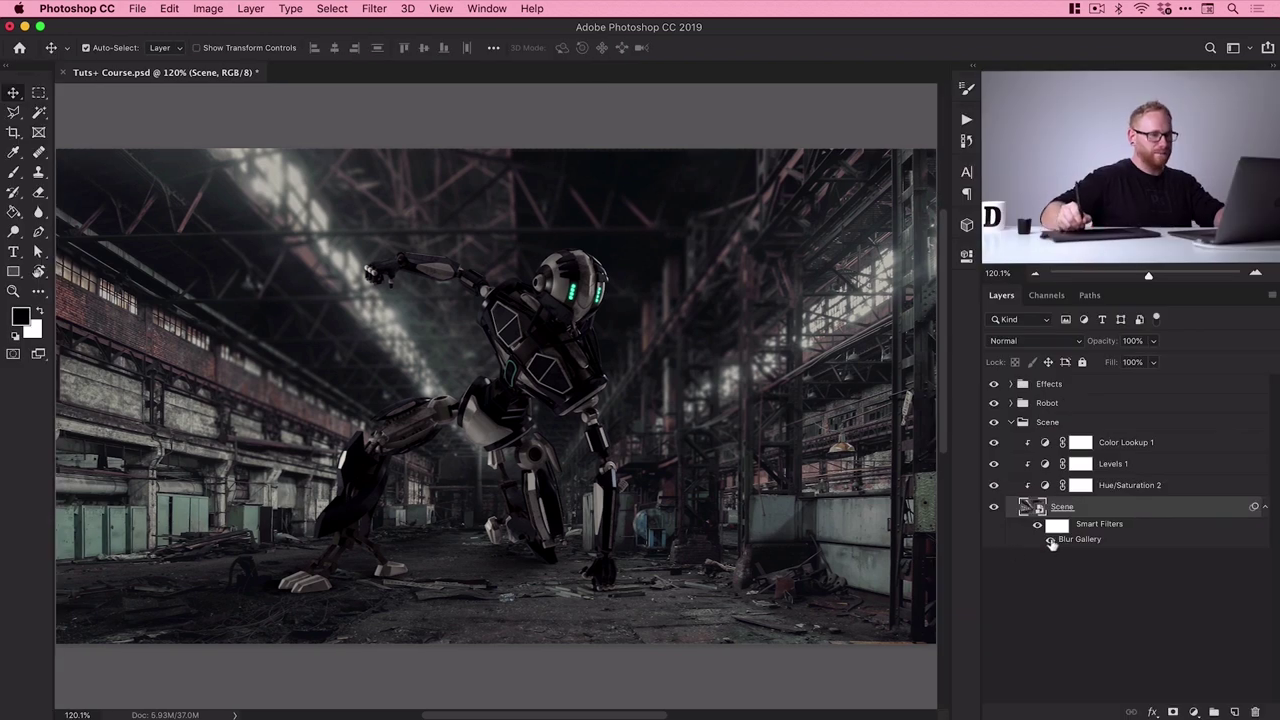
left_click(1050, 540)
left_click(1051, 541)
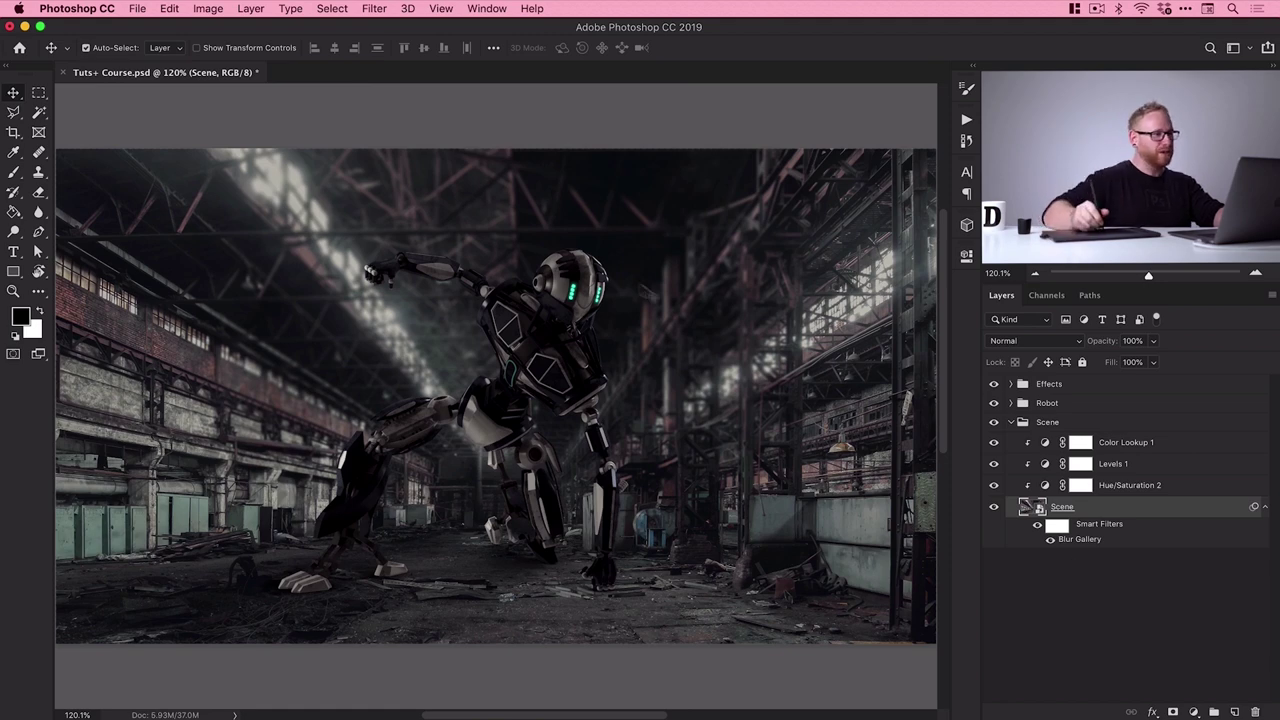
Apply a Gaussian Blur with a radius of 1 pixel to the Scene layer
left_click(375, 8)
mouse_move(423, 191)
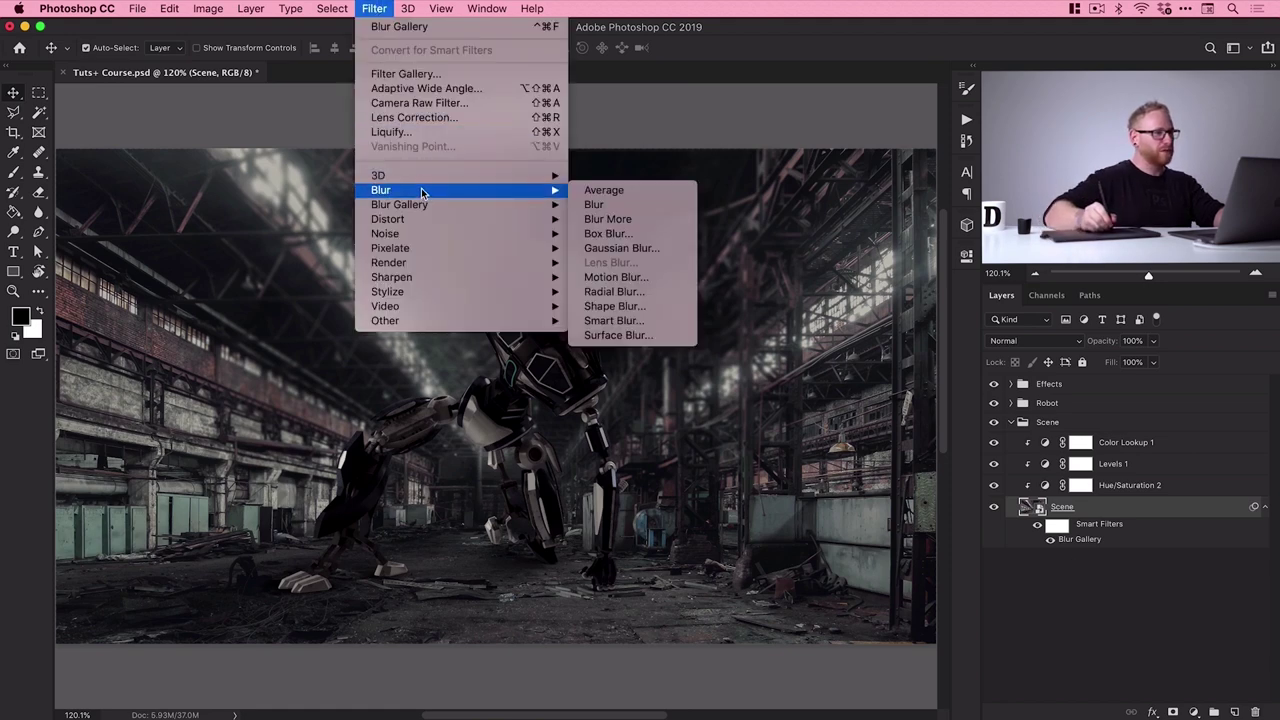
left_click(622, 248)
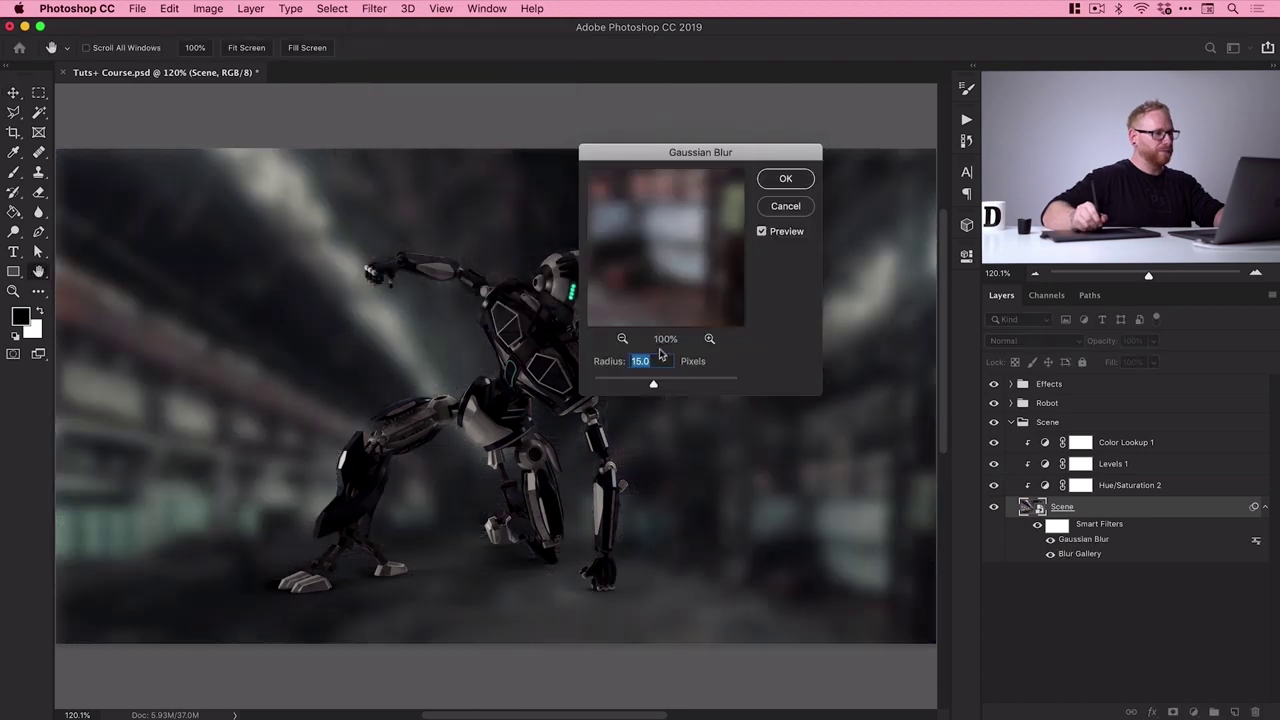
left_click_drag(622, 378, 606, 385)
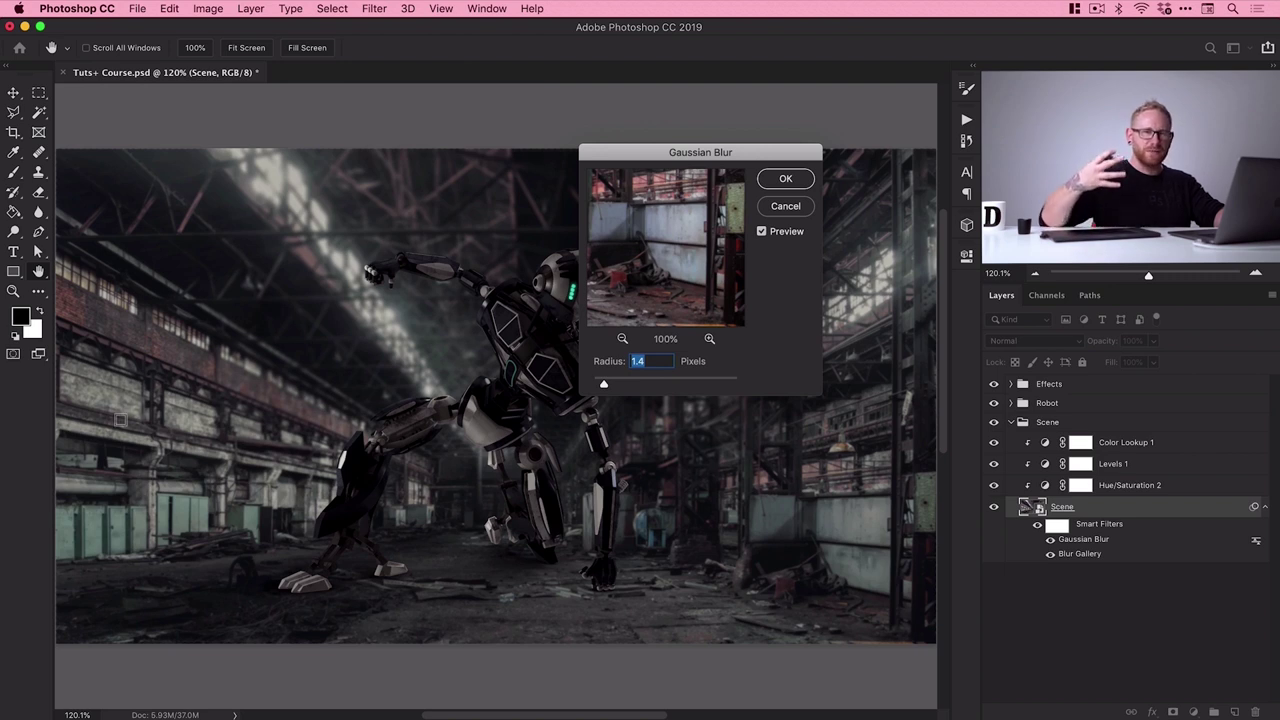
type("2")
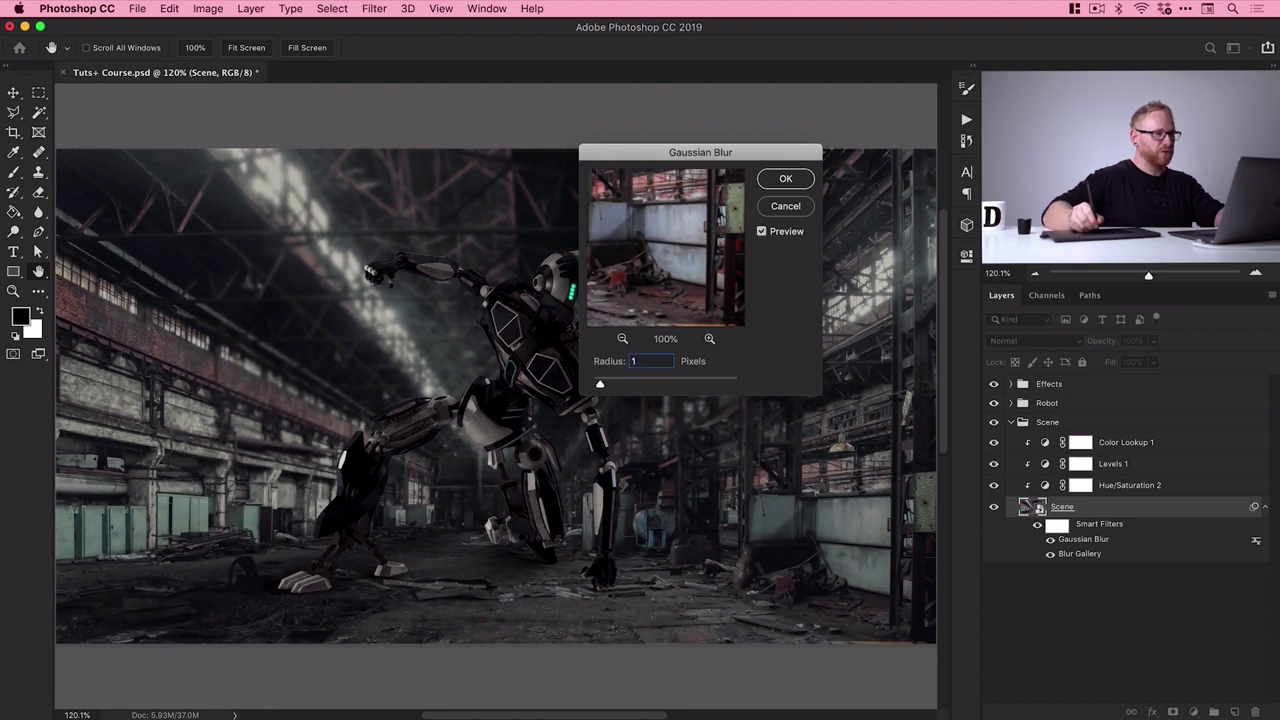
key("Return")
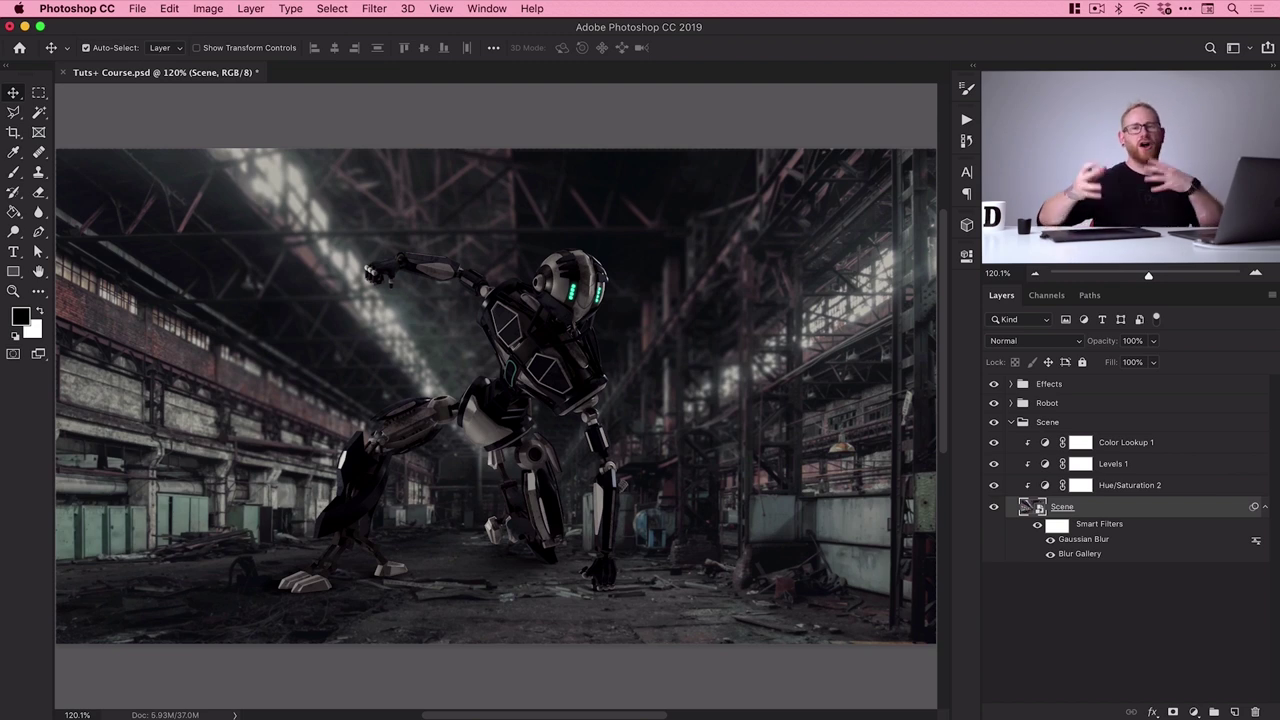
Look through the Robot and Scene groups, leave every layer group collapsed and save the document
left_click(1011, 422)
left_click(1011, 403)
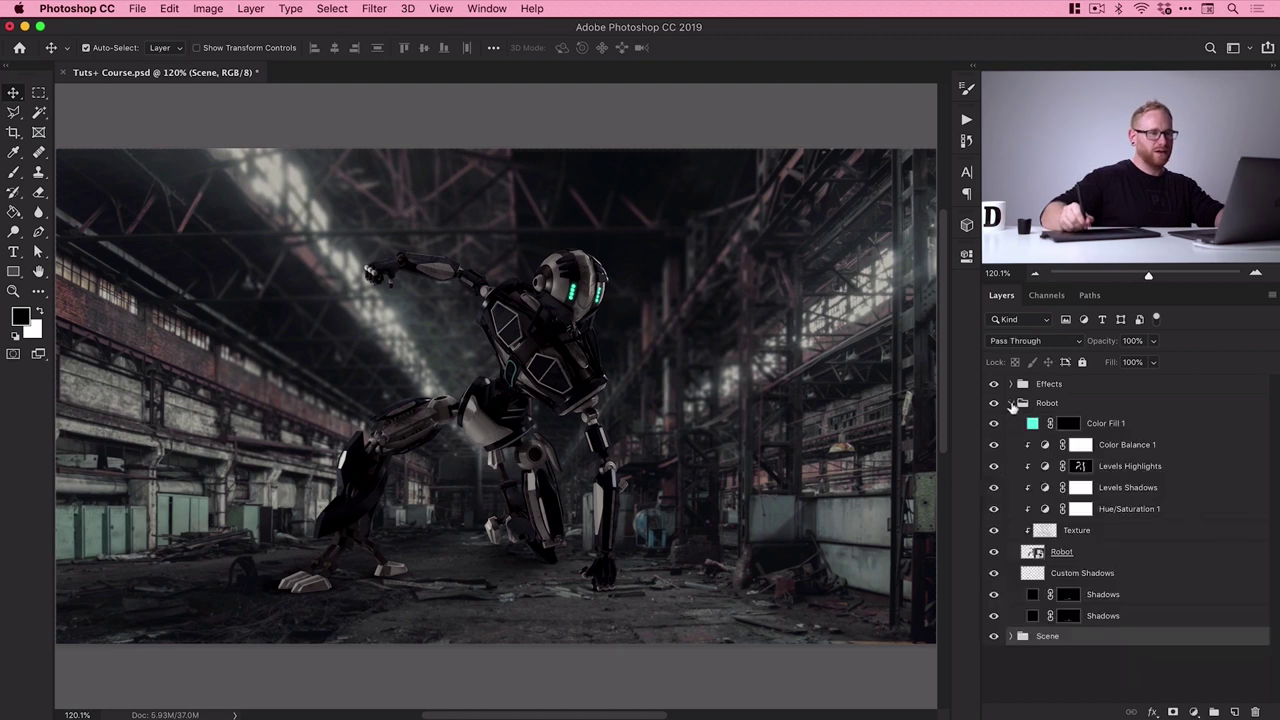
left_click(1011, 403)
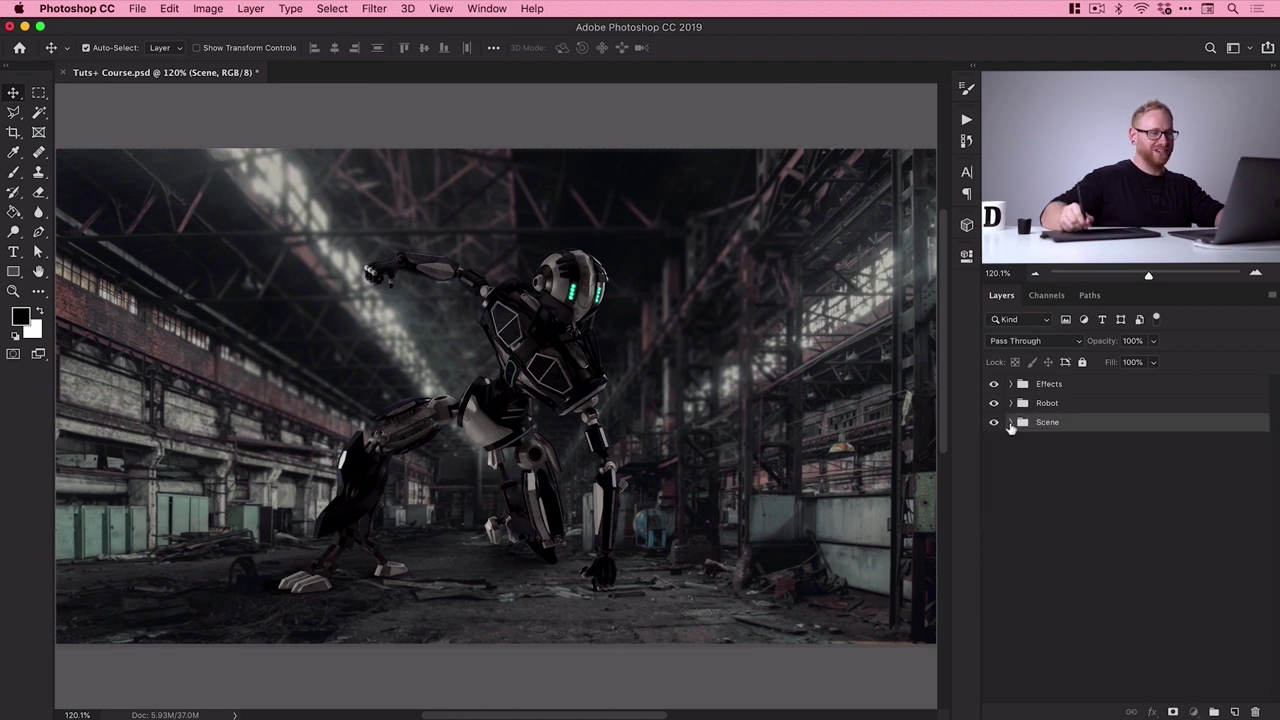
left_click(1011, 422)
left_click(1011, 423)
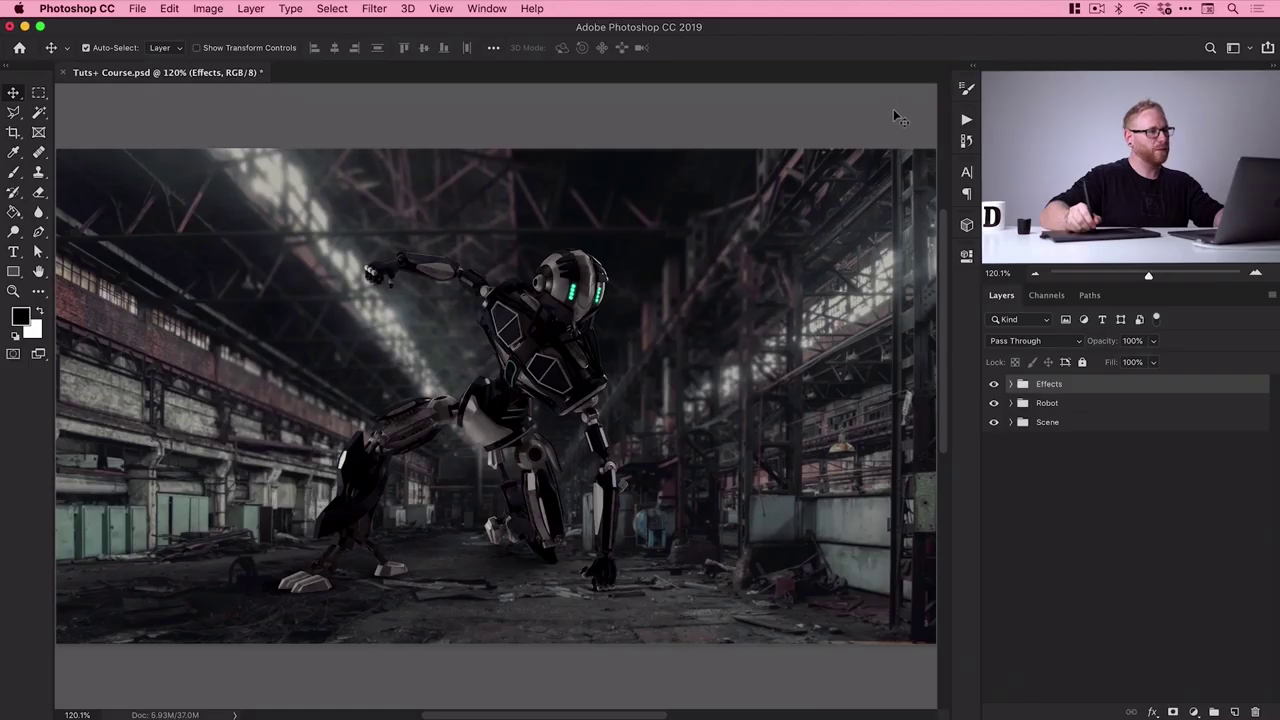
key("super+s")
left_click(1011, 403)
left_click(1011, 403)
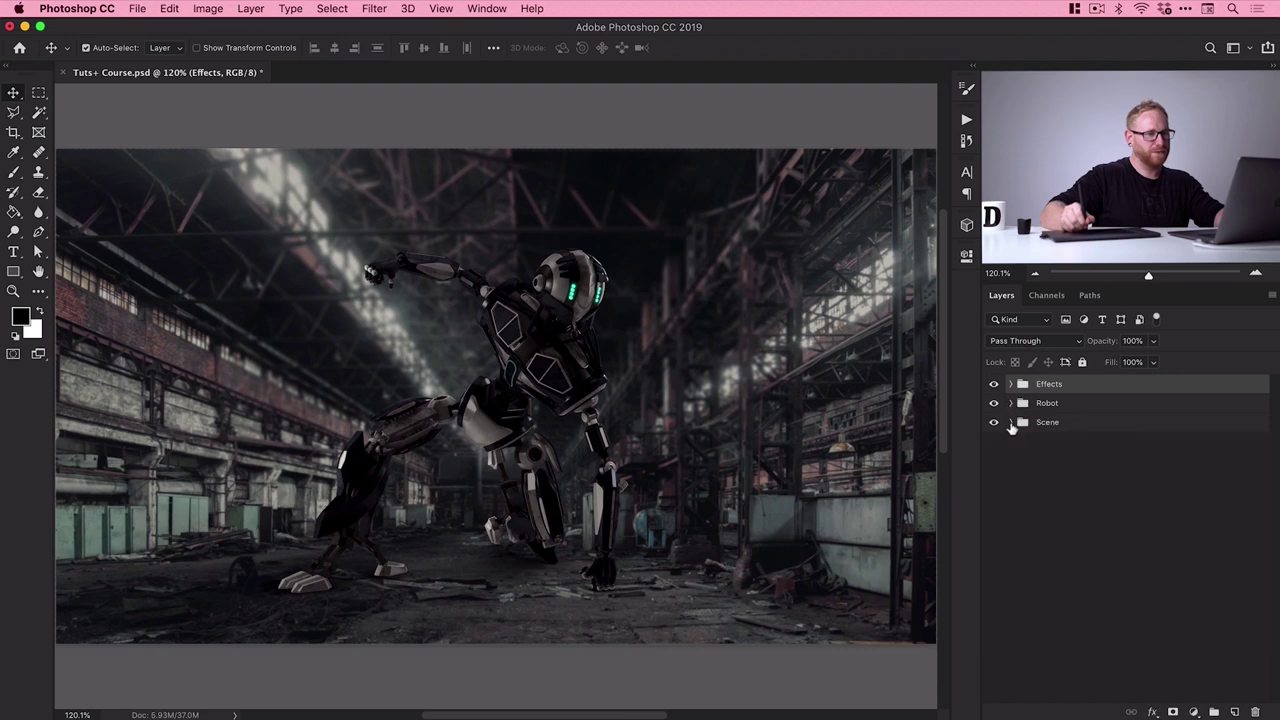
left_click(1011, 422)
left_click(1011, 422)
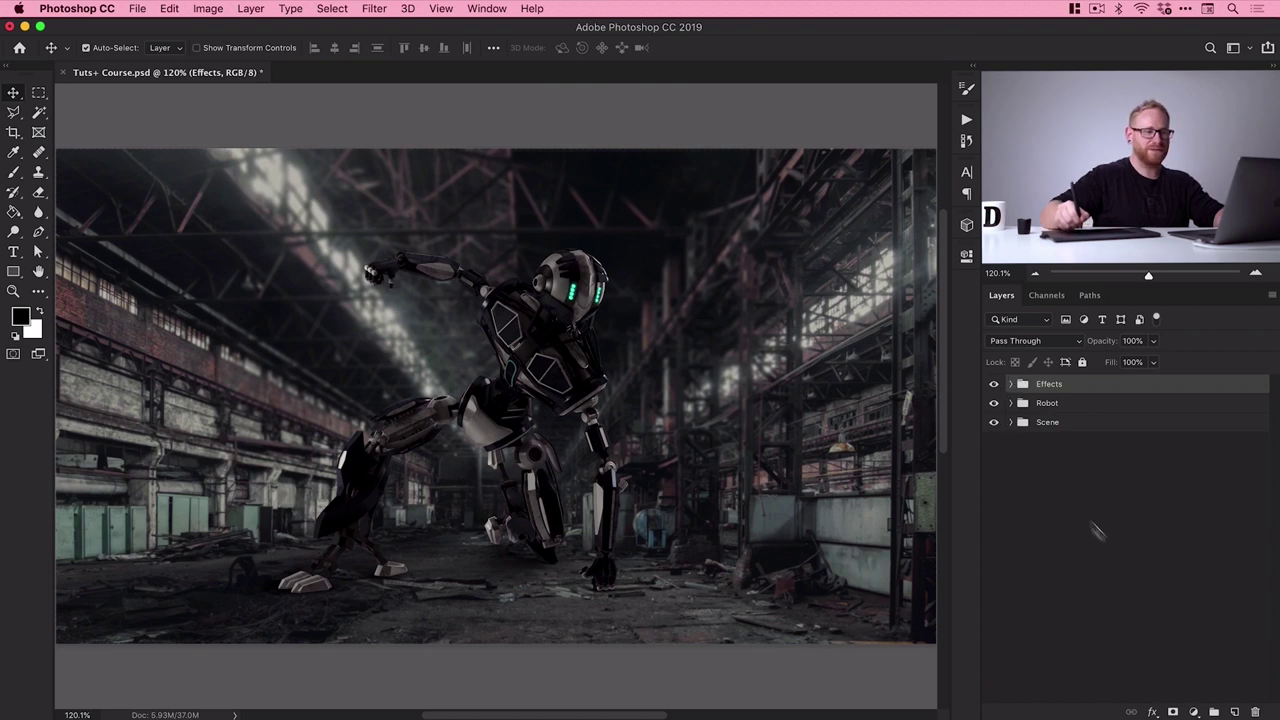
Create a new layer inside the Effects group and name it Spotlights
left_click(1235, 712)
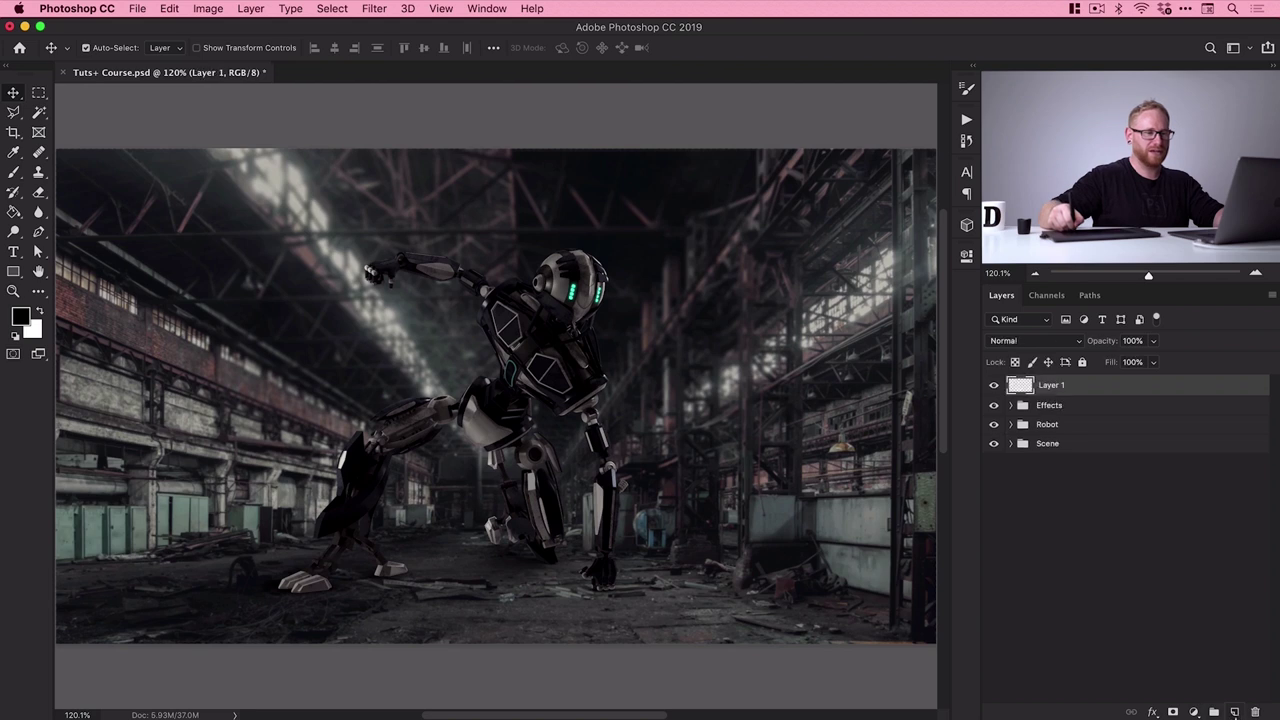
left_click_drag(1052, 390, 1060, 412)
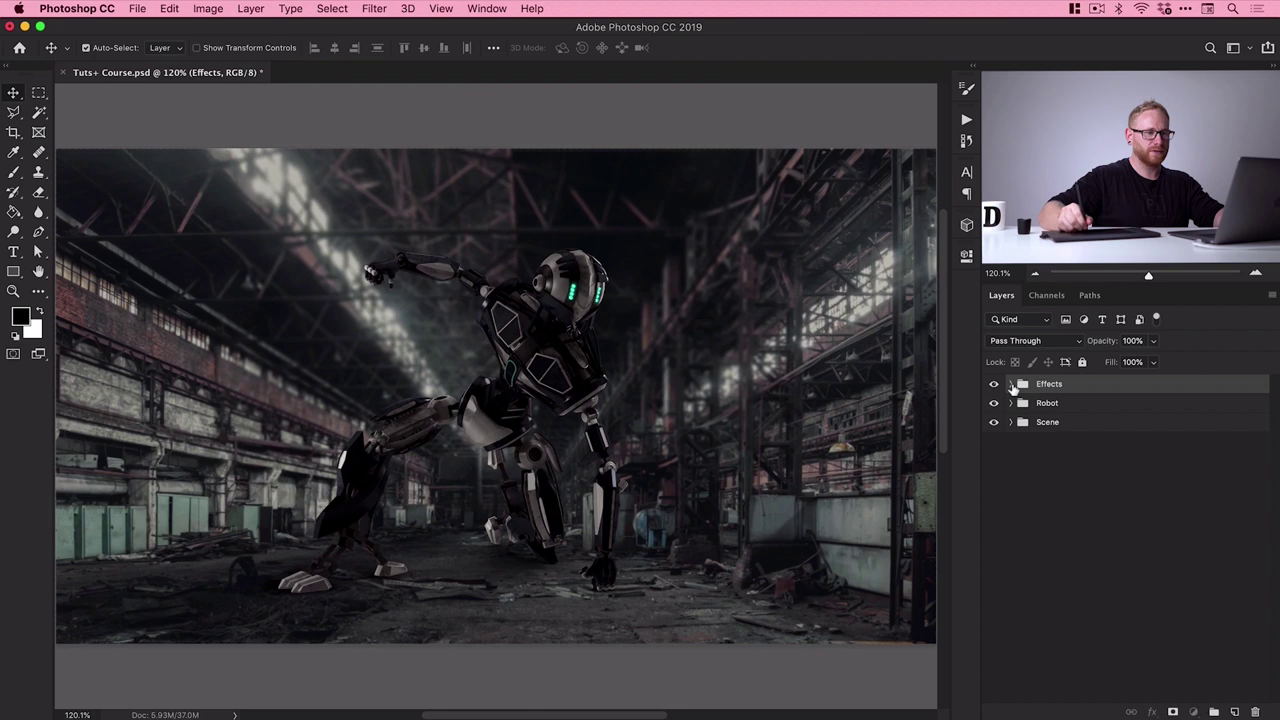
left_click(1011, 385)
double_click(1058, 405)
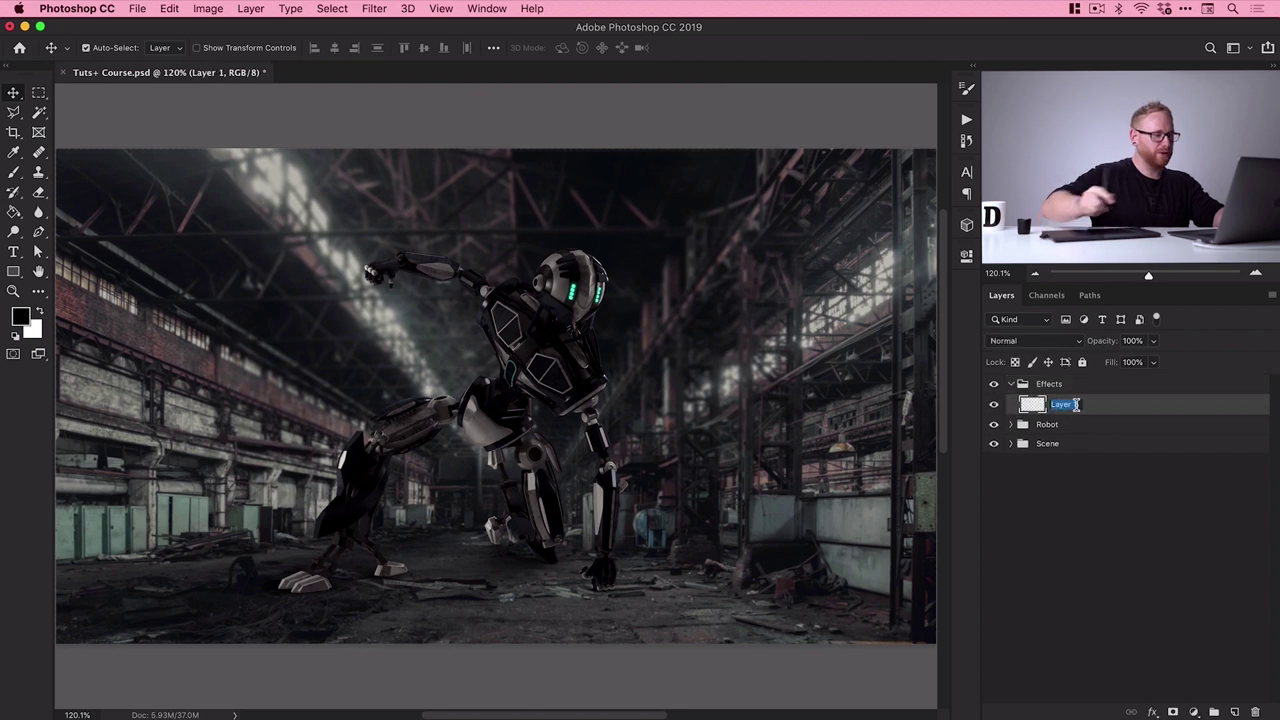
type("Spotlights")
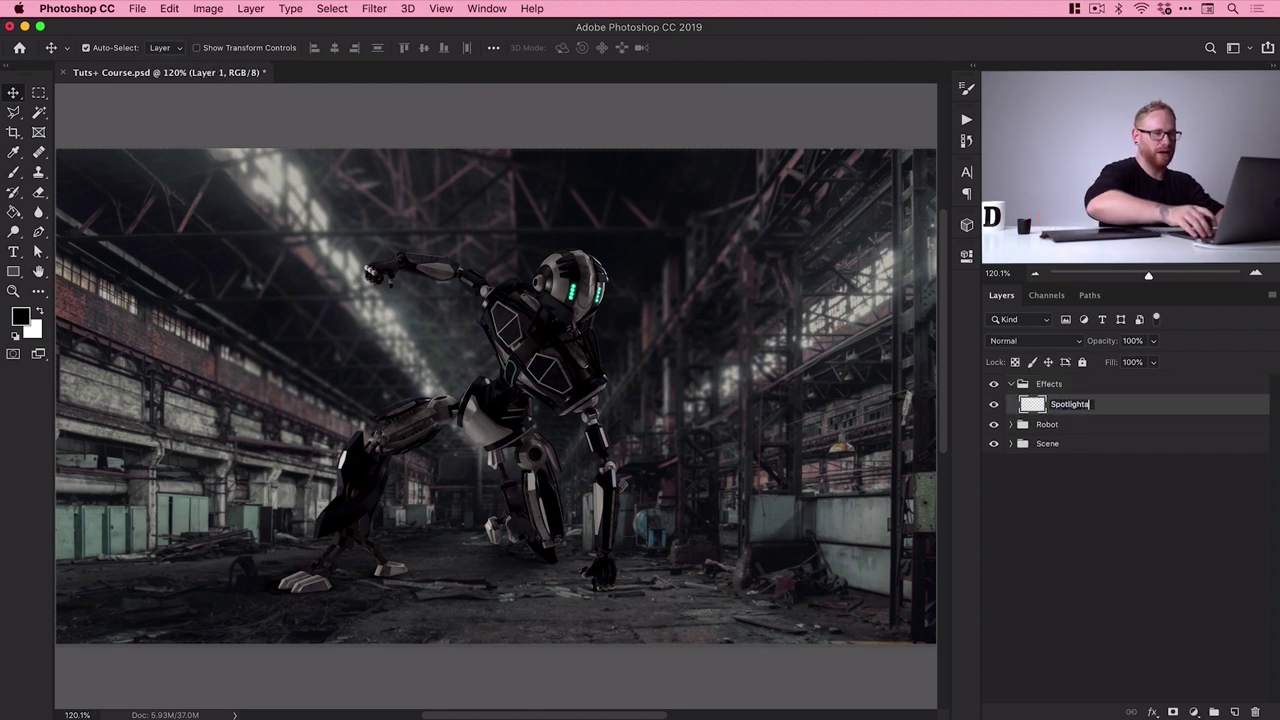
key("Return")
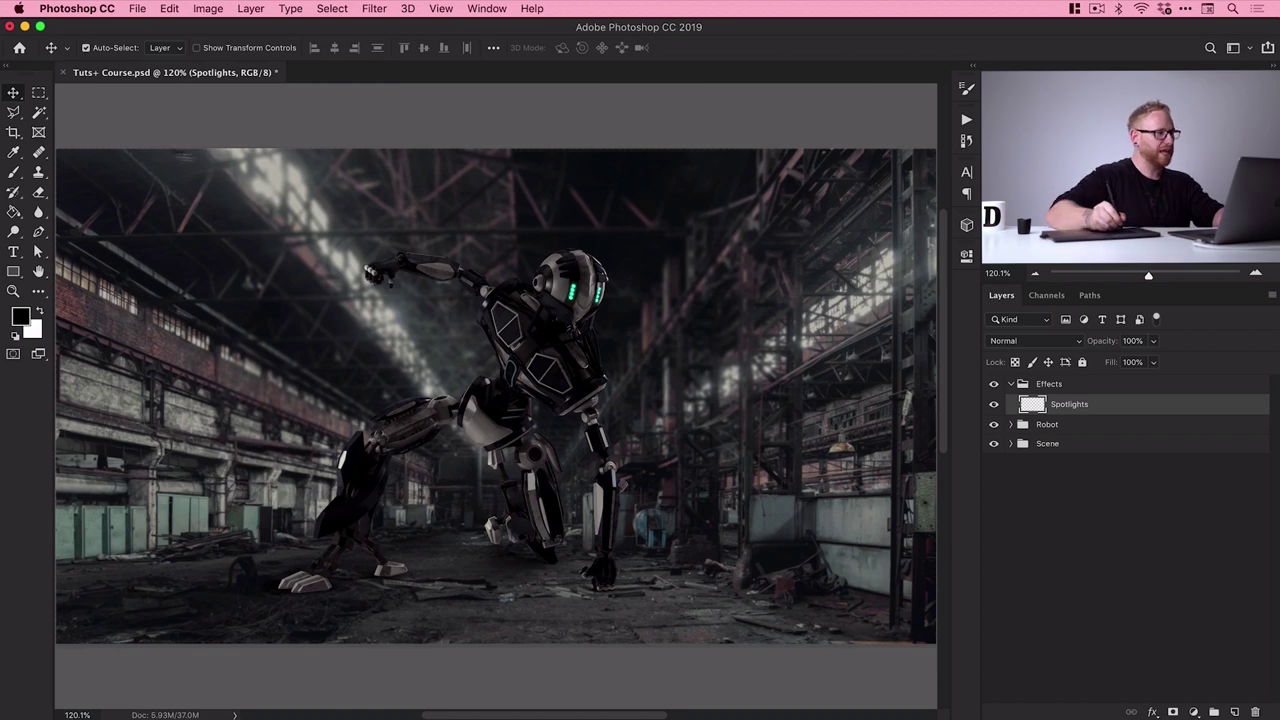
Choose a brush from the 100 Fog Photoshop Stamp Brushes set and make white the foreground colour
left_click(15, 173)
left_click(111, 50)
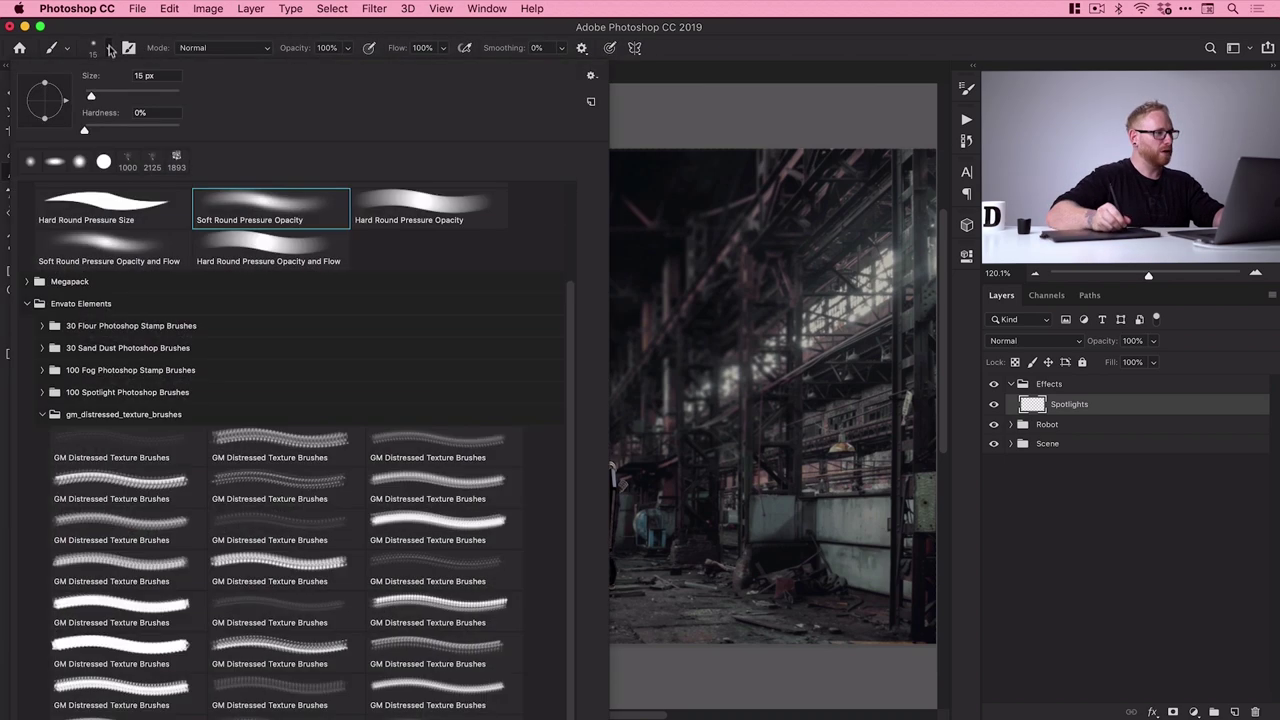
left_click(41, 414)
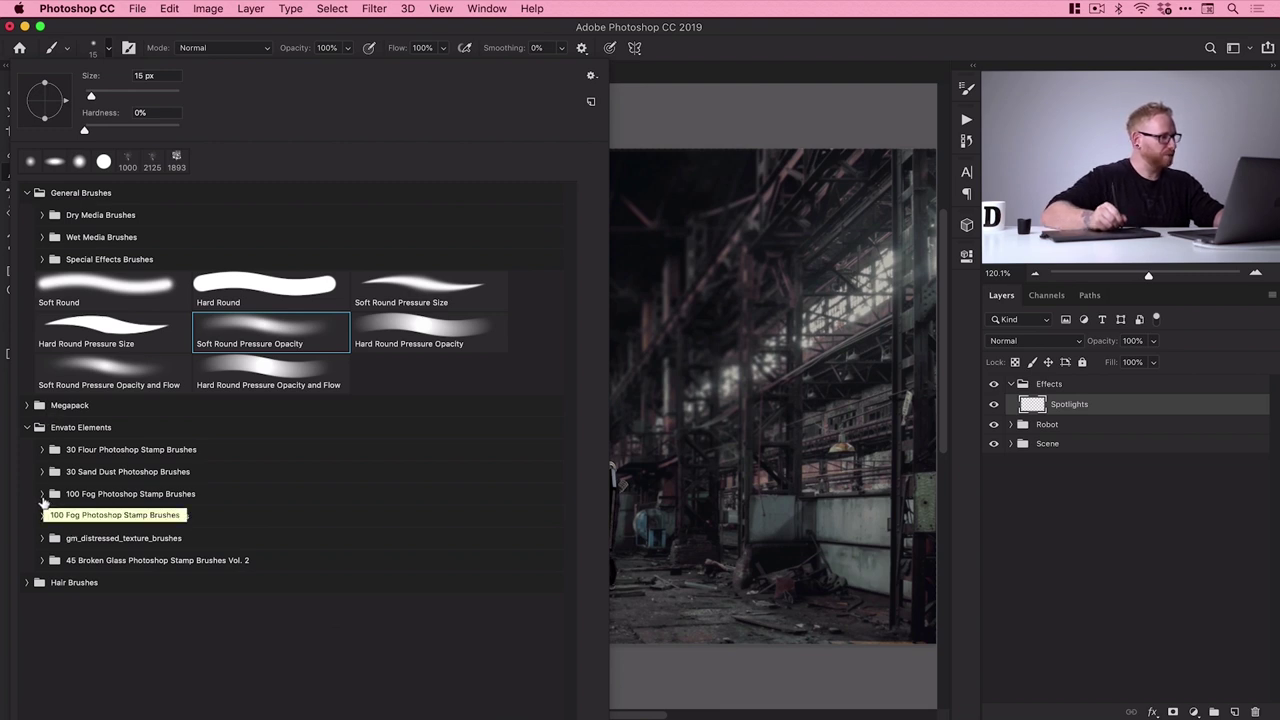
left_click(42, 494)
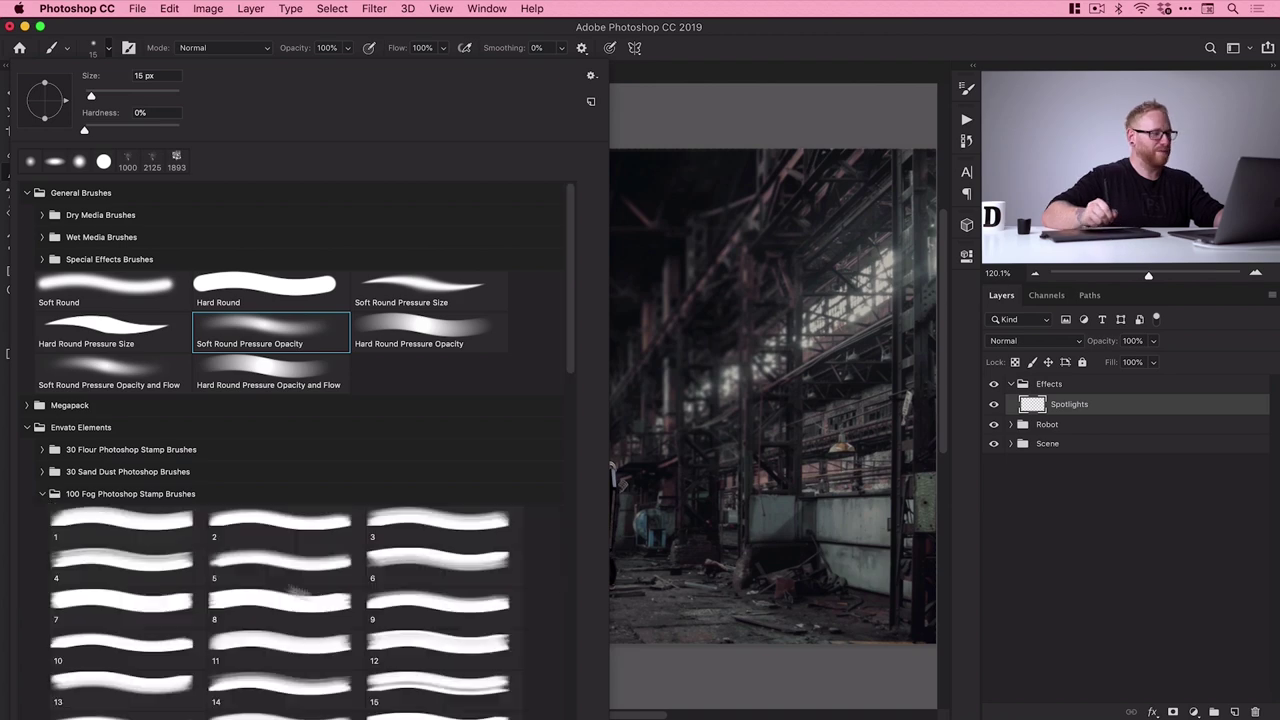
left_click(466, 563)
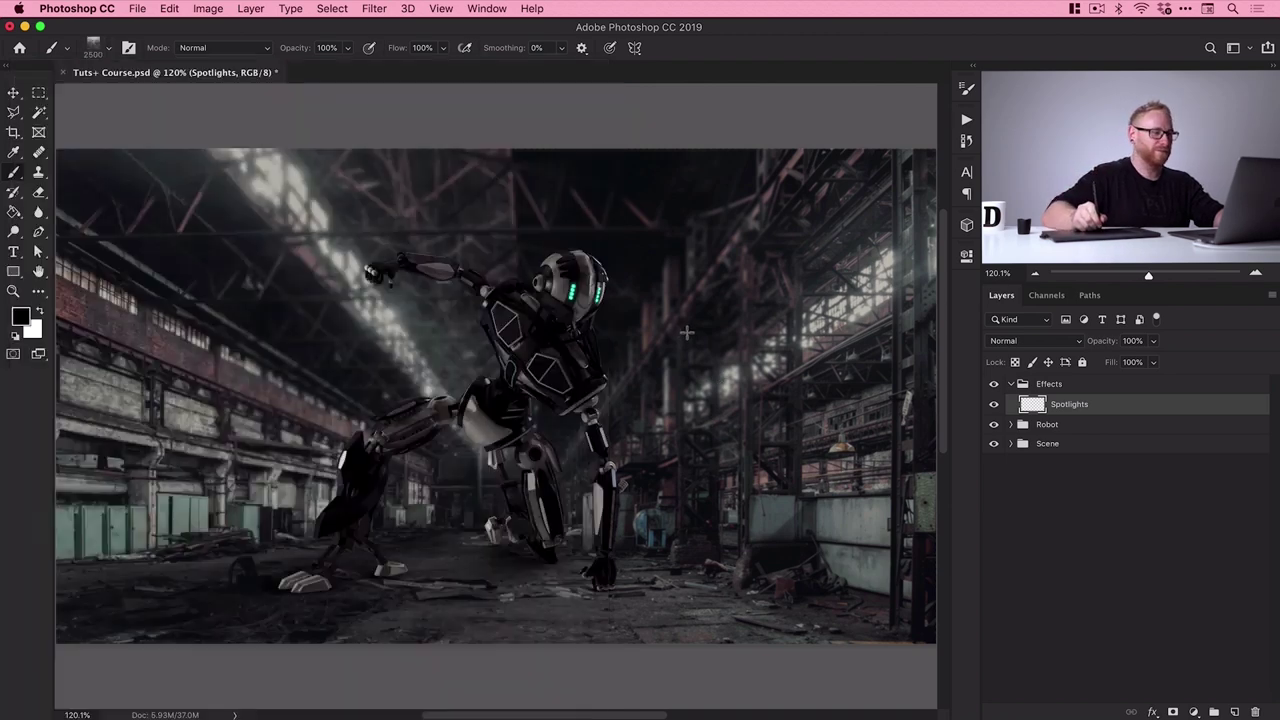
key("F5")
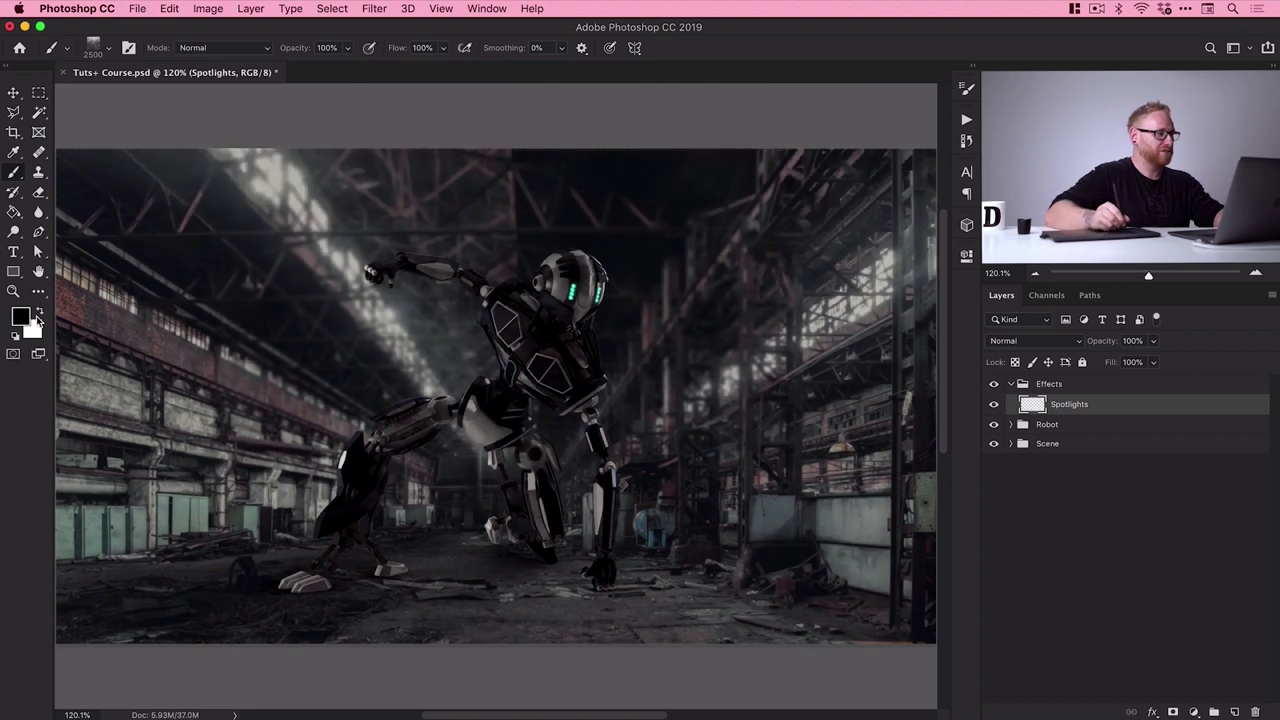
left_click(38, 314)
left_click(26, 320)
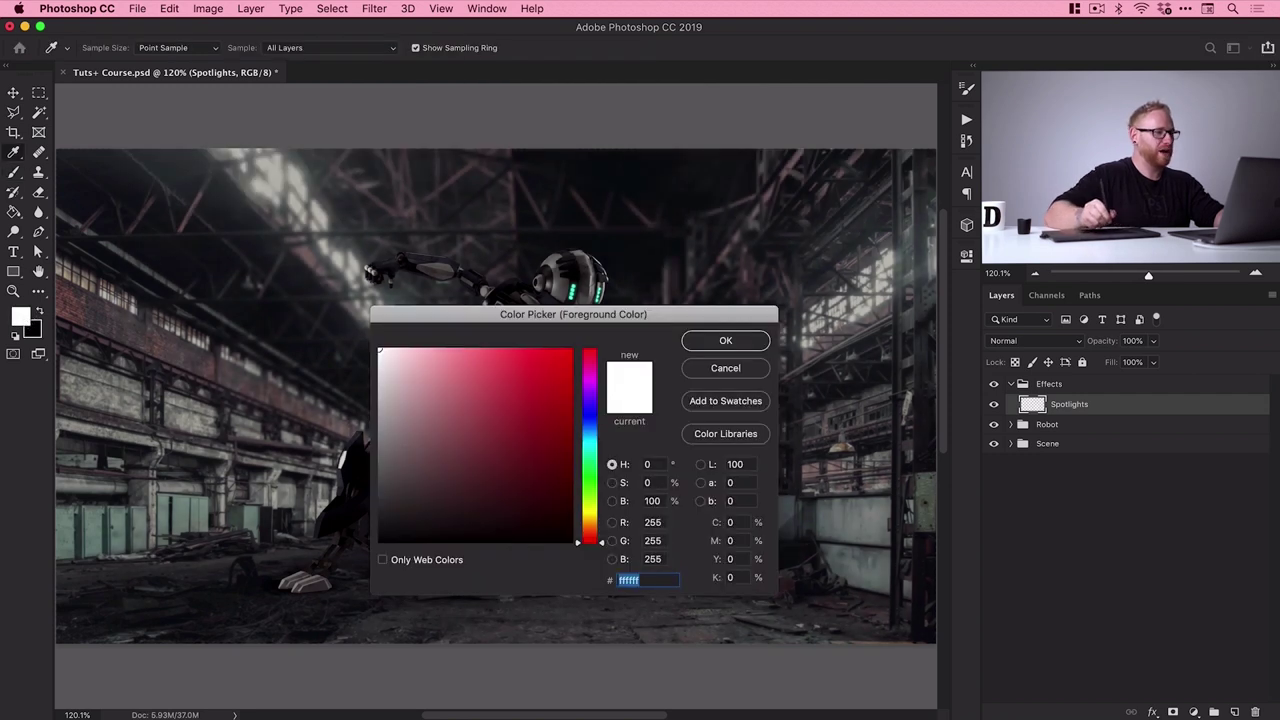
left_click(727, 341)
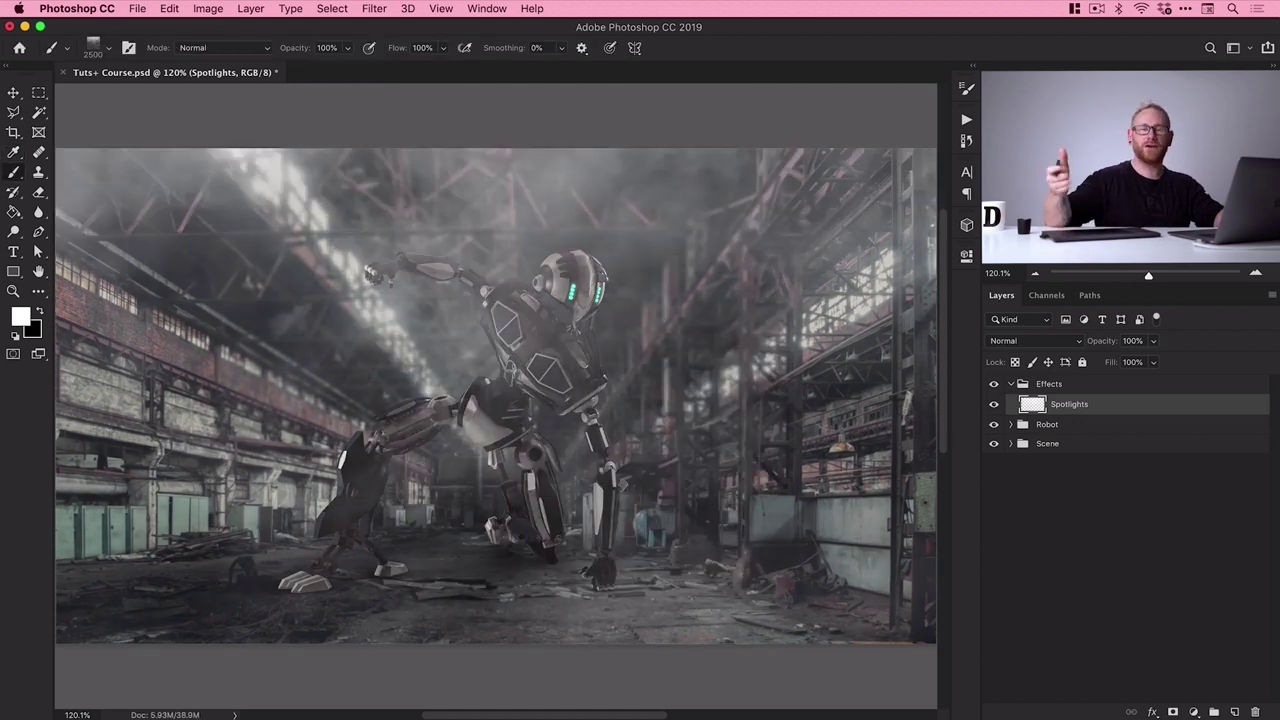
Undo the fog stamp, then try another stamp low over the scene with the brush resized to 2000 px and undo it
key("super+z")
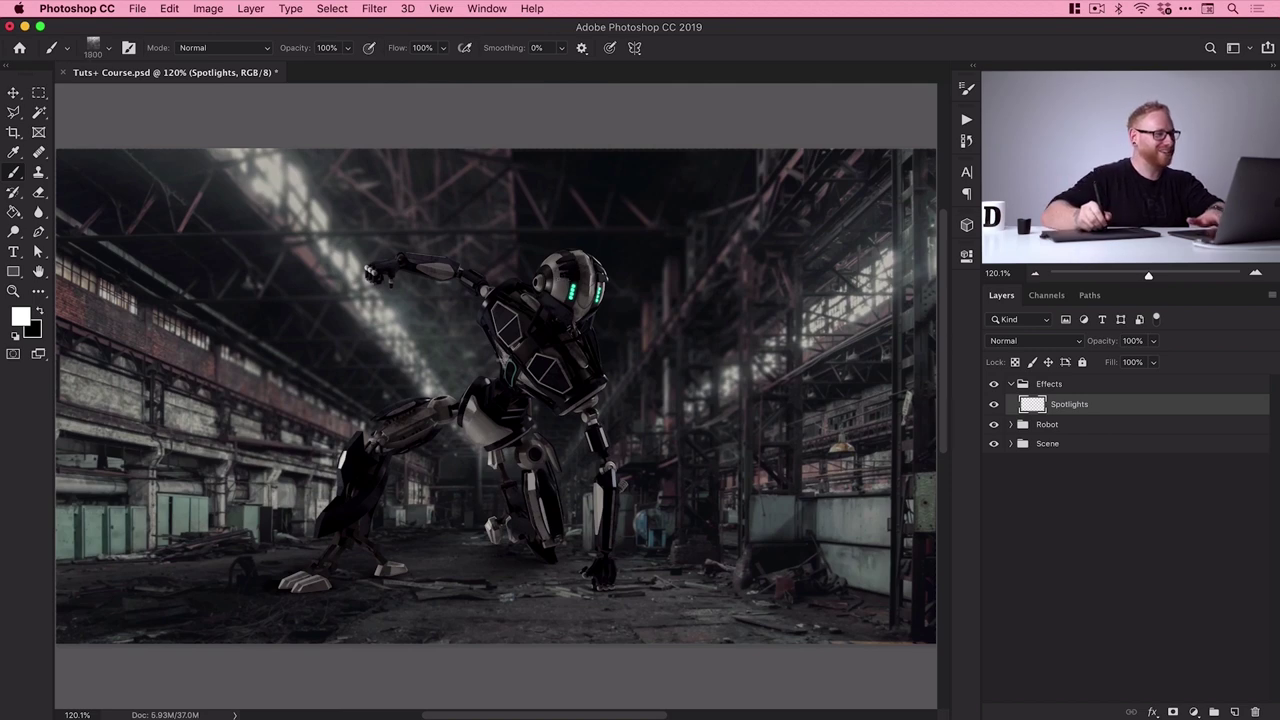
key("bracketleft")
key("bracketleft")
key("bracketleft")
key("bracketleft")
key("bracketleft")
key("bracketleft")
key("bracketleft")
key("bracketleft")
key("bracketleft")
key("bracketleft")
key("bracketleft")
key("super+minus")
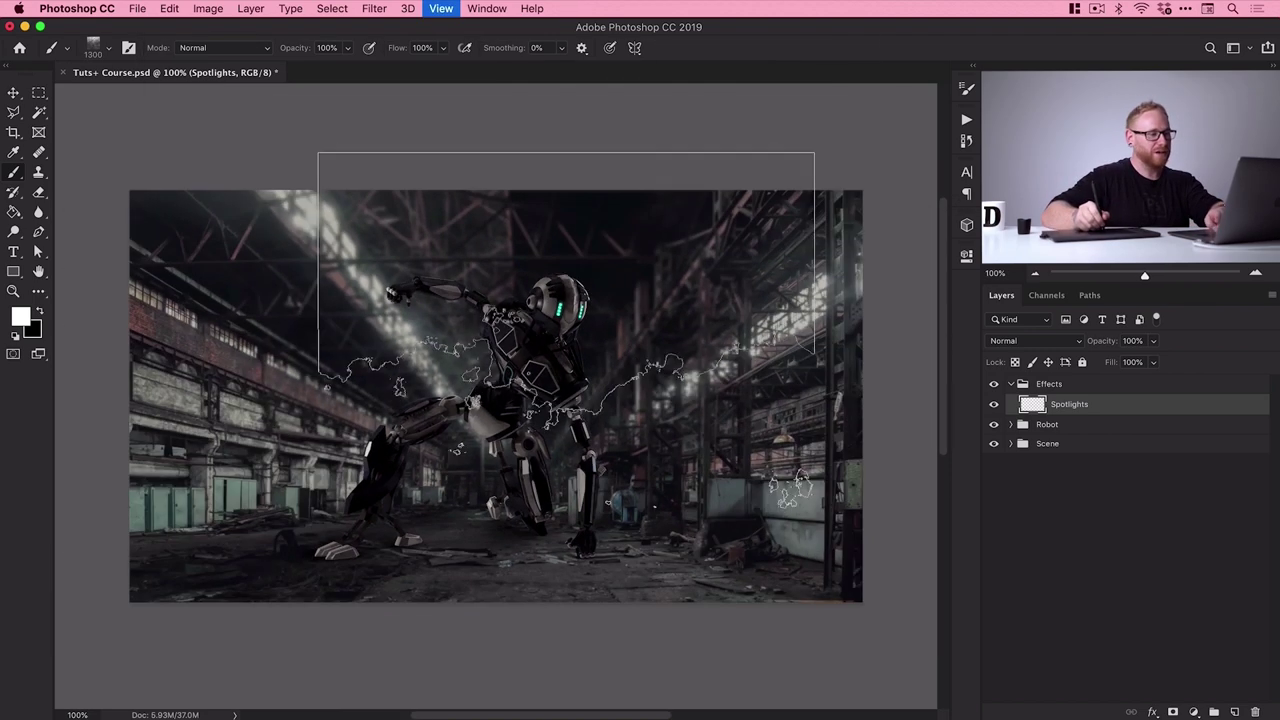
key("bracketright")
key("bracketright")
key("bracketright")
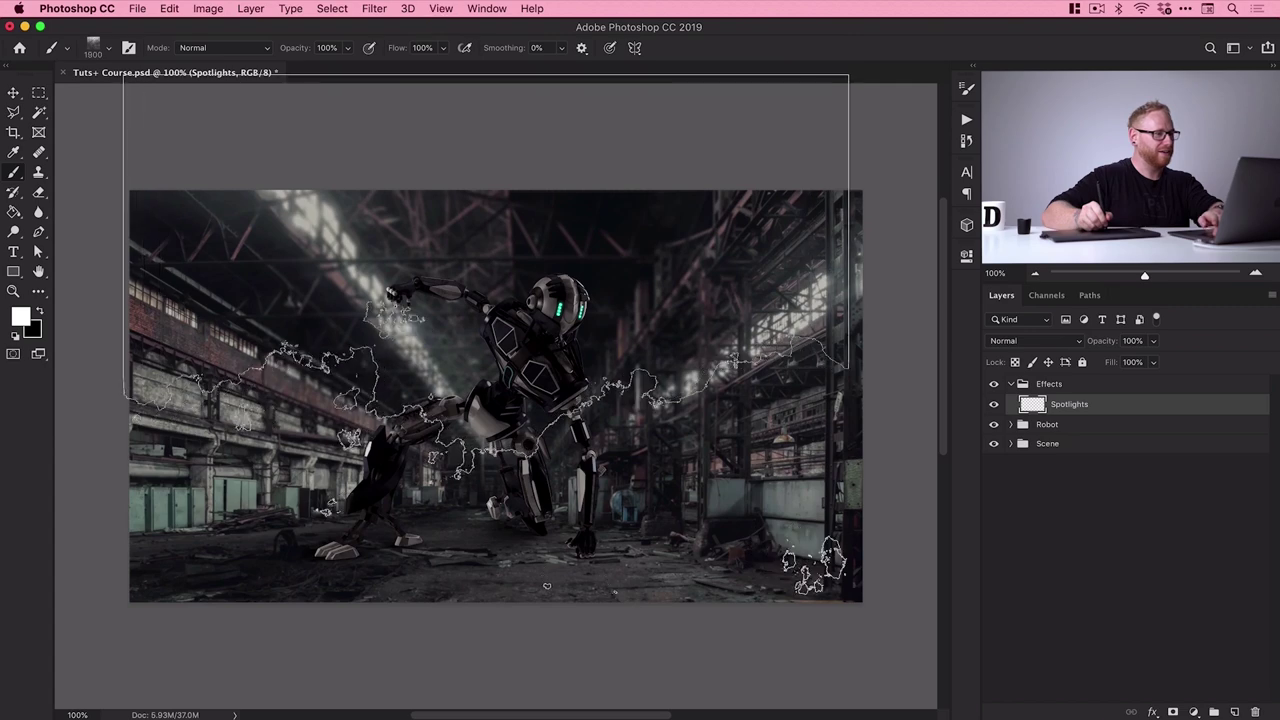
key("bracketright")
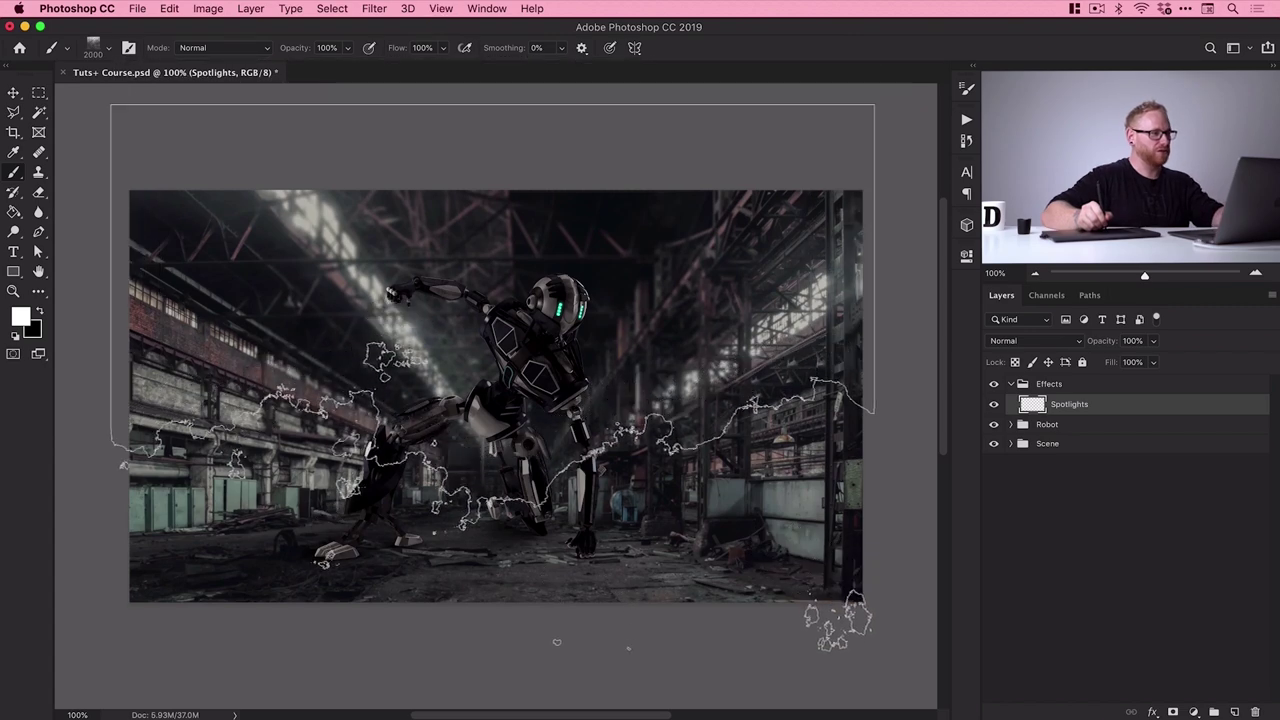
left_click(562, 626)
key("super+z")
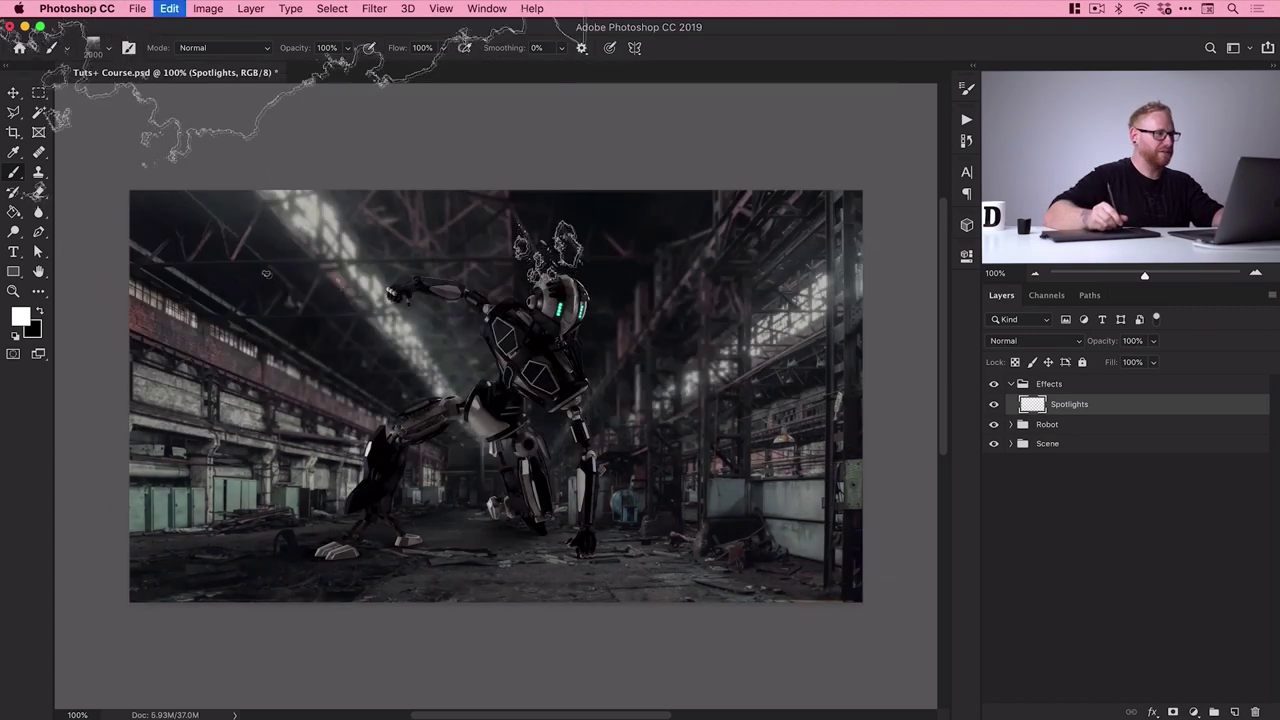
Try stamping the scene with fog brush 11 at 2500 px and undo the test stamps
left_click(108, 48)
left_click(280, 645)
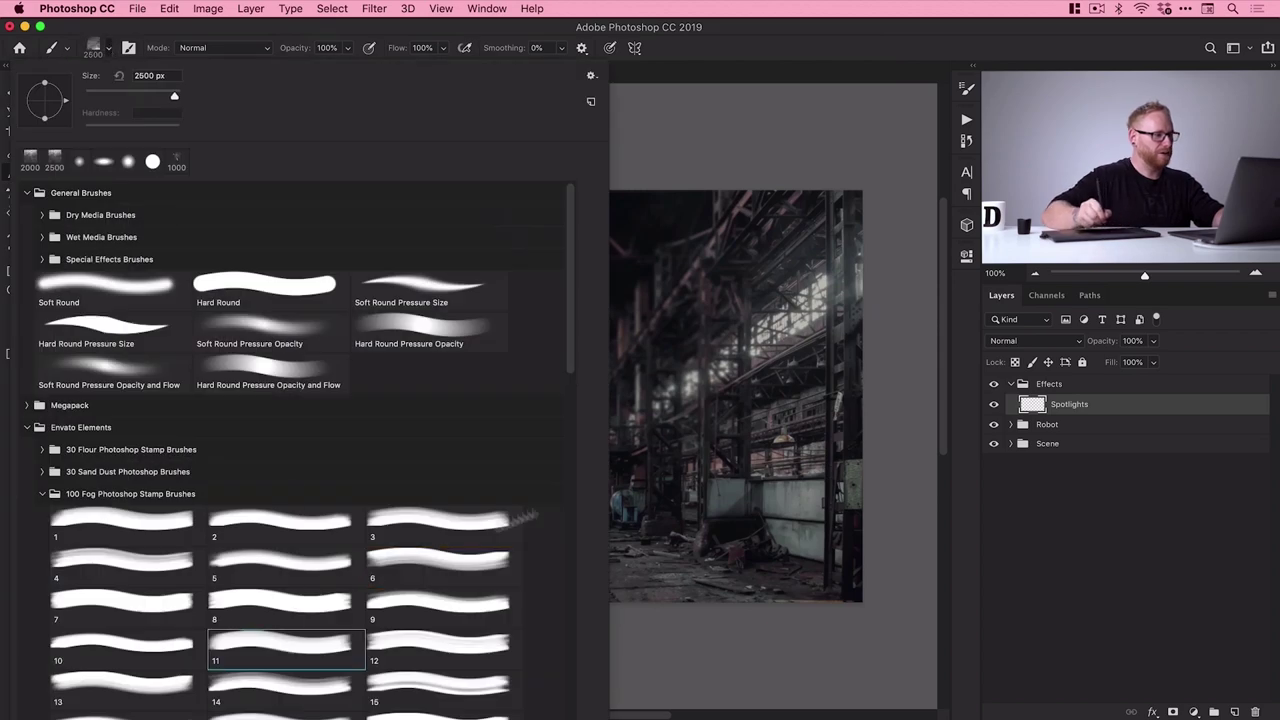
left_click(688, 424)
key("super+z")
left_click(498, 396)
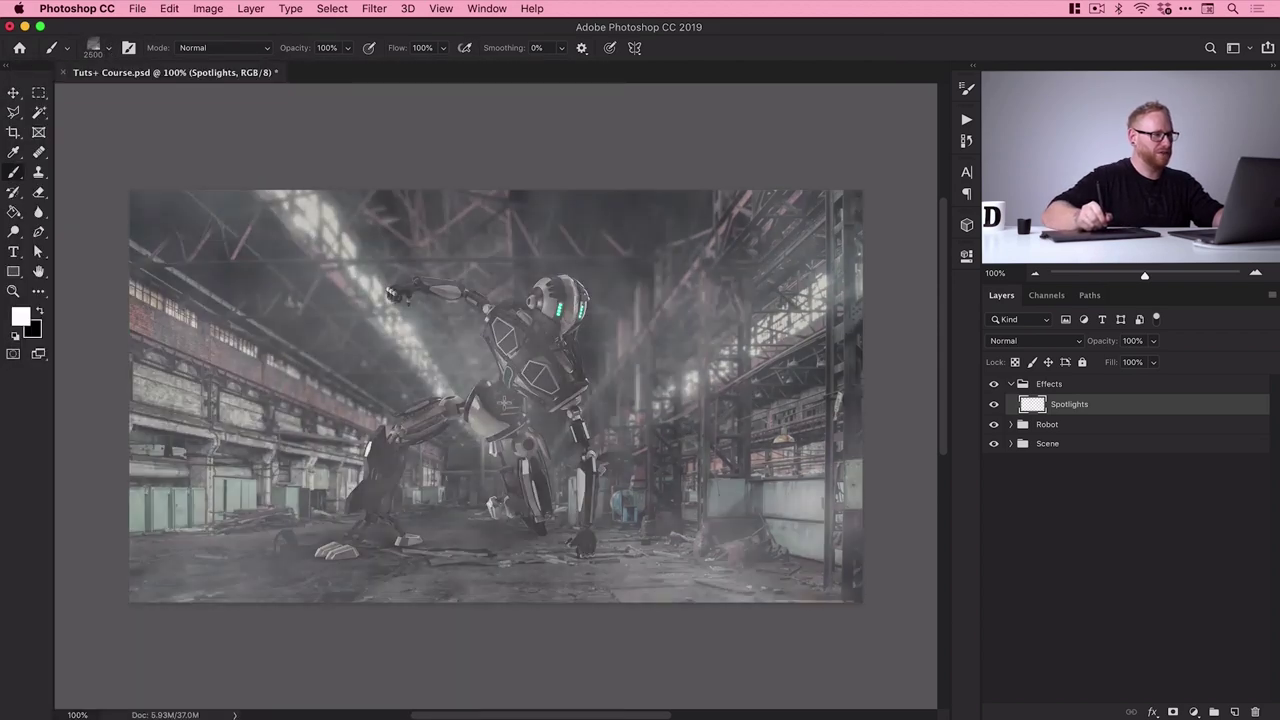
key("z")
key("super+z")
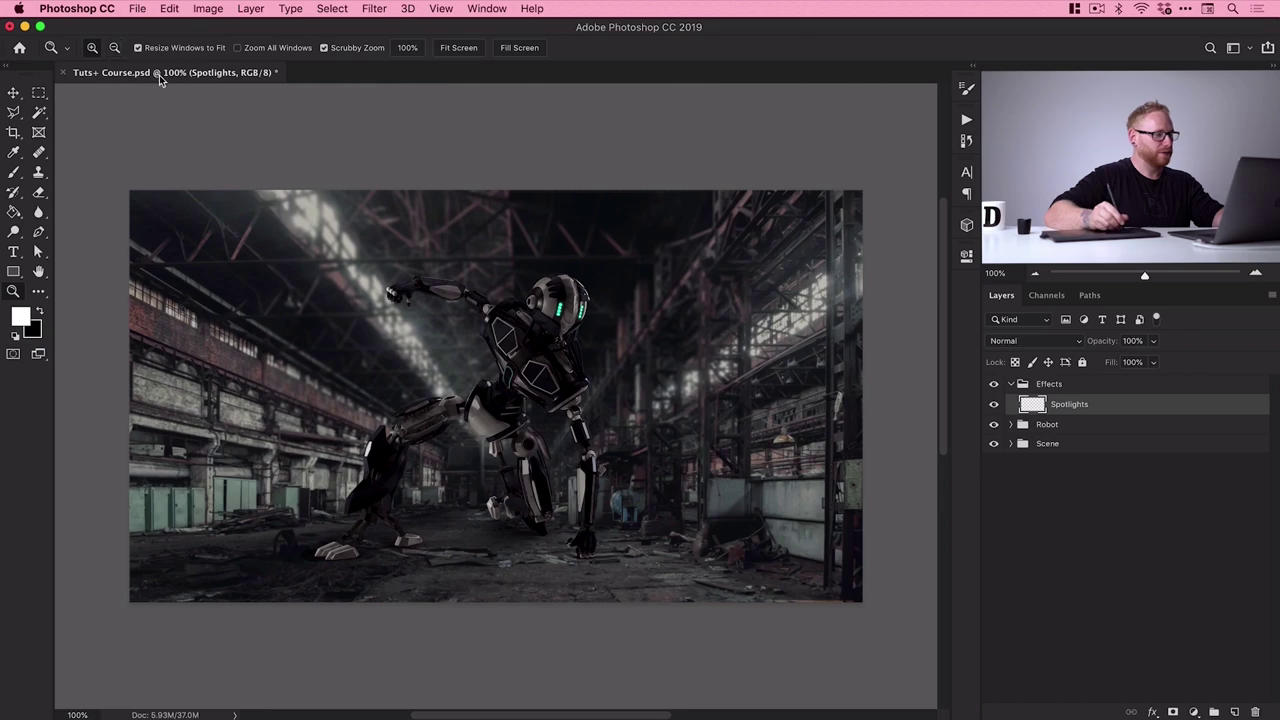
Test fog brush 10 on the scene and stamp white fog over its lower part at a brush size of 2000 px
key("b")
left_click(108, 48)
left_click(112, 645)
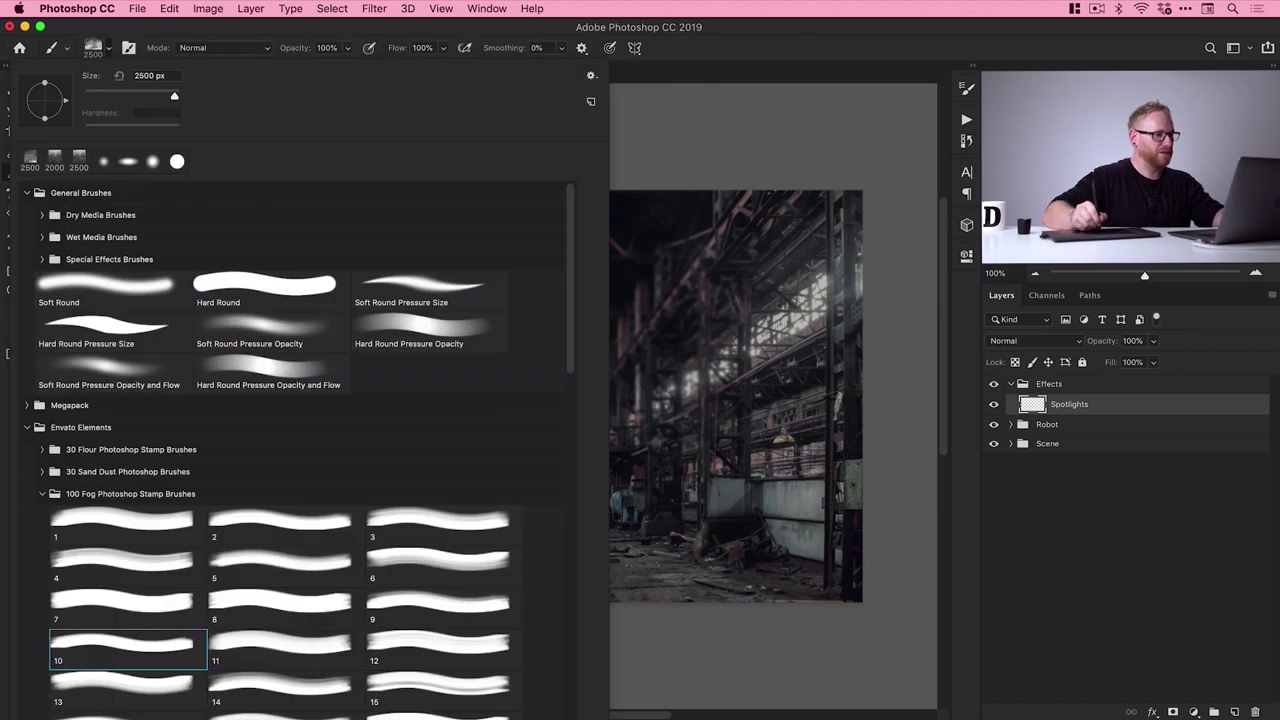
left_click(548, 408)
key("super+z")
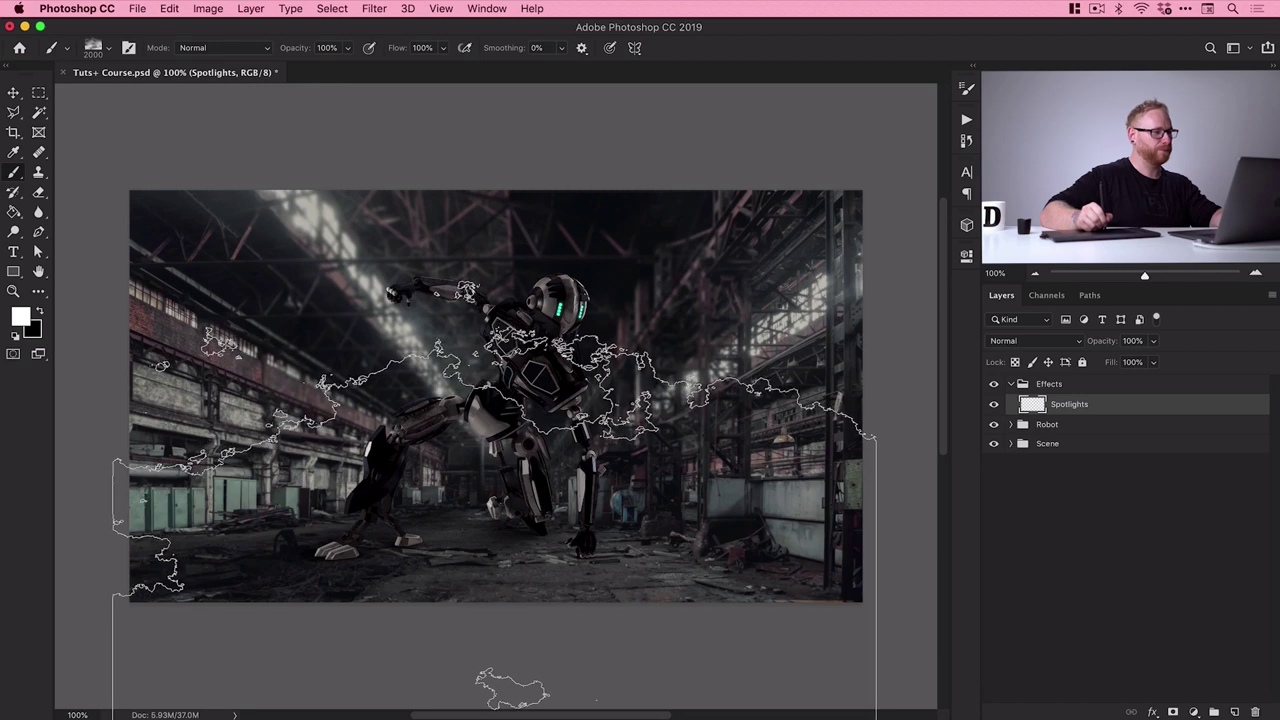
left_click(493, 537)
key("super+z")
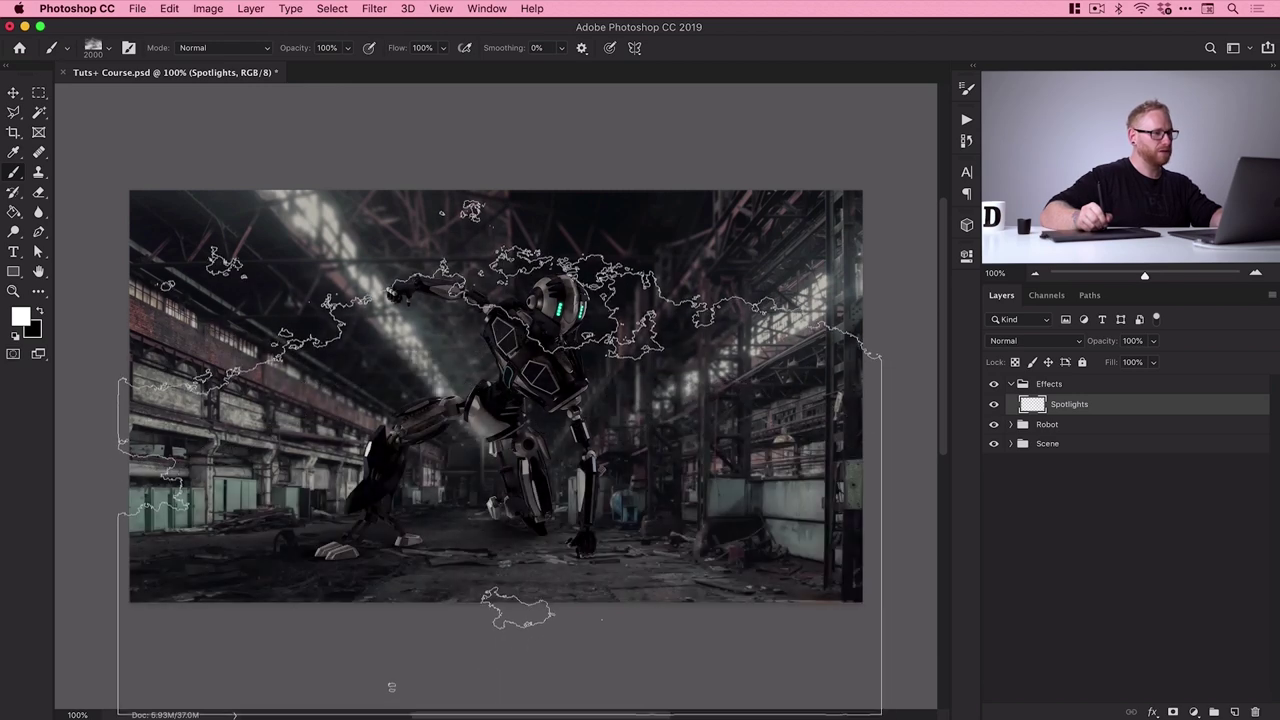
left_click(386, 688)
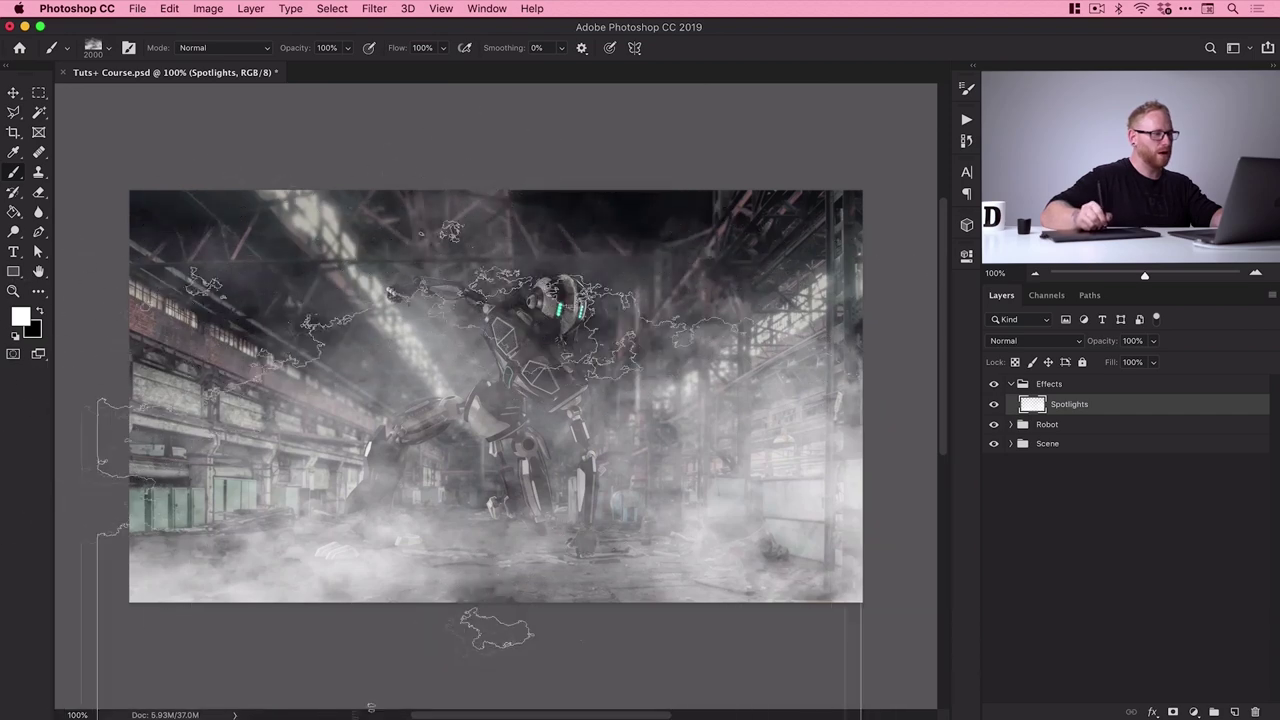
key("v")
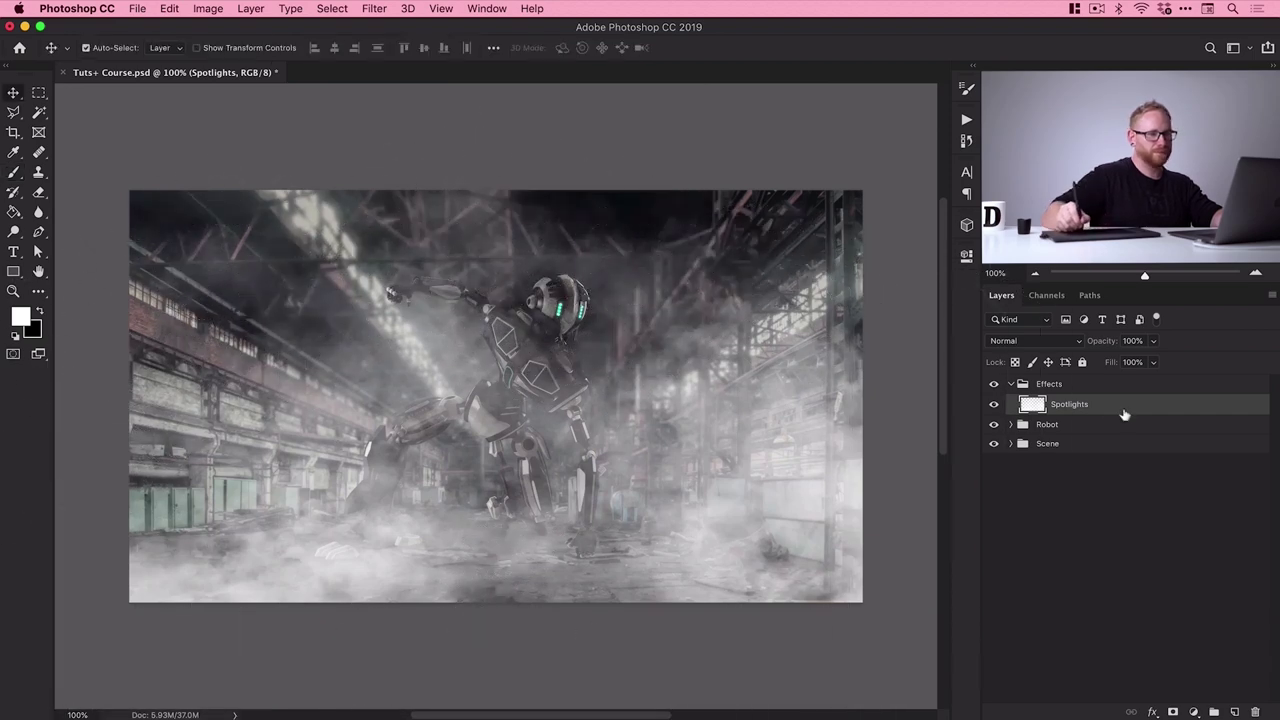
Rename the Spotlights layer that holds the fog stamps to Fog
double_click(1070, 405)
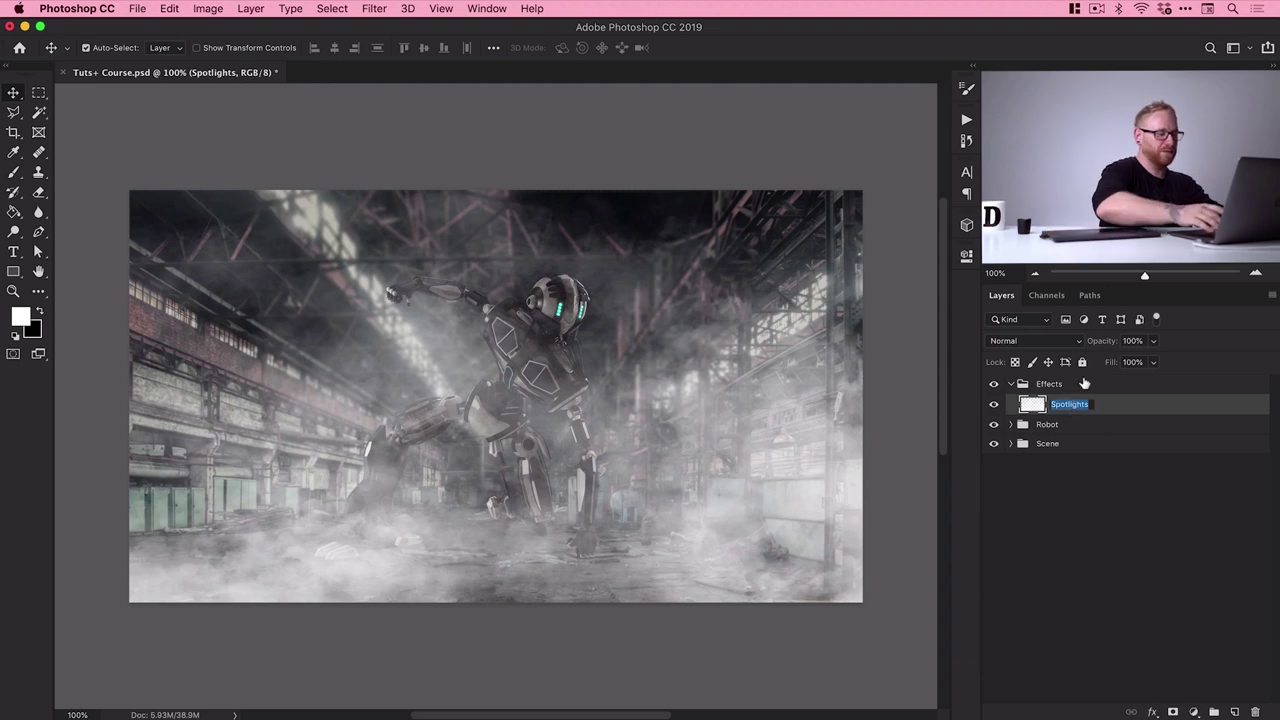
type("Fog")
key("Return")
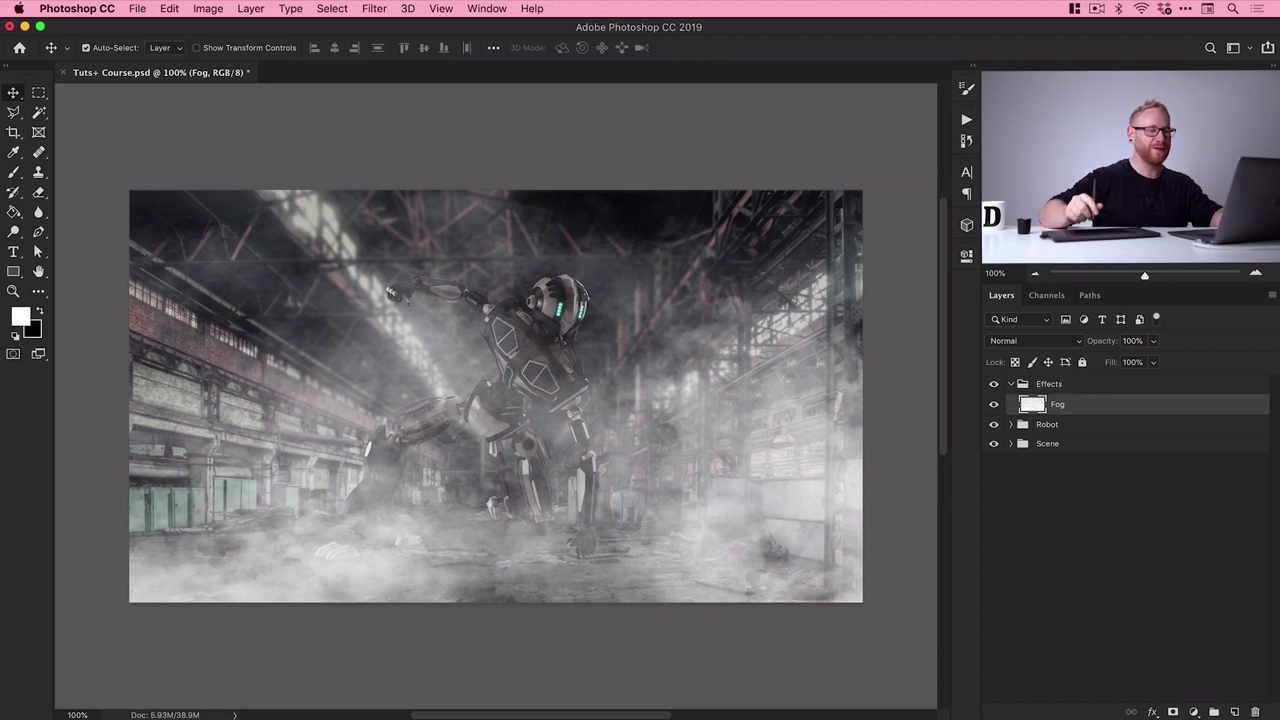
Lower the Fog layer's opacity to 60%, keeping Normal blending, and compare the scene with and without the fog
left_click(1022, 341)
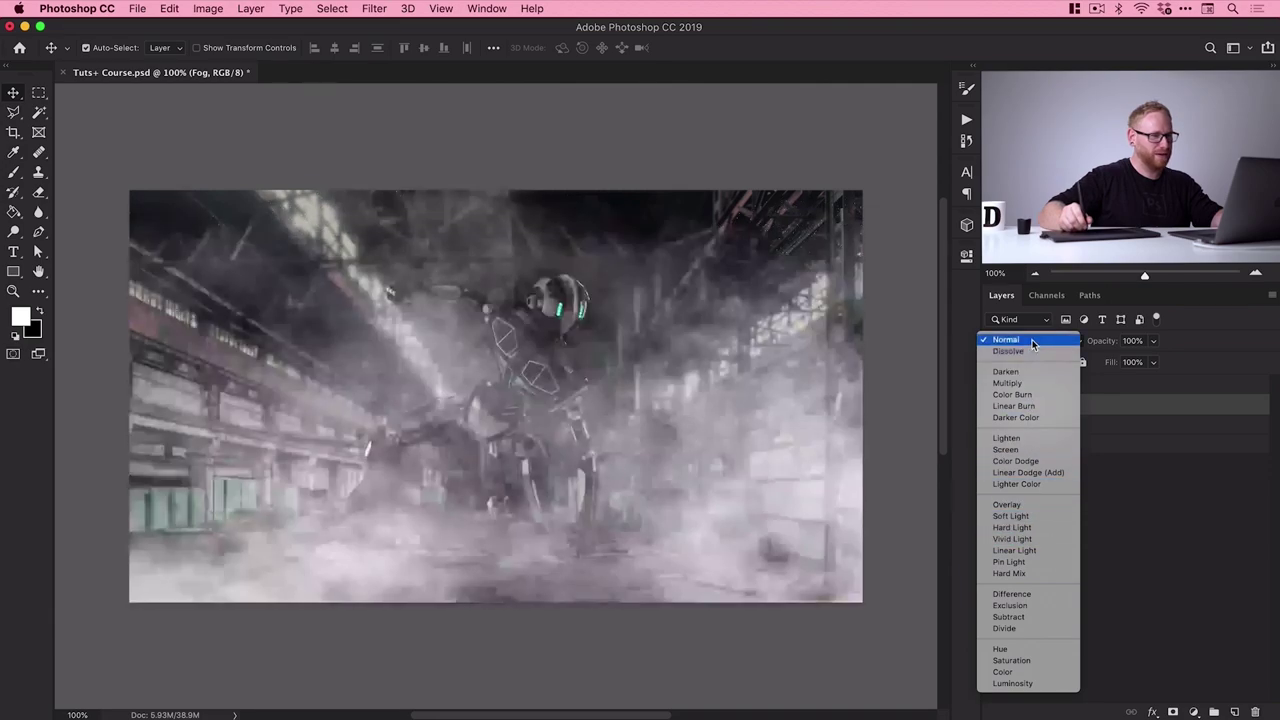
left_click(1006, 340)
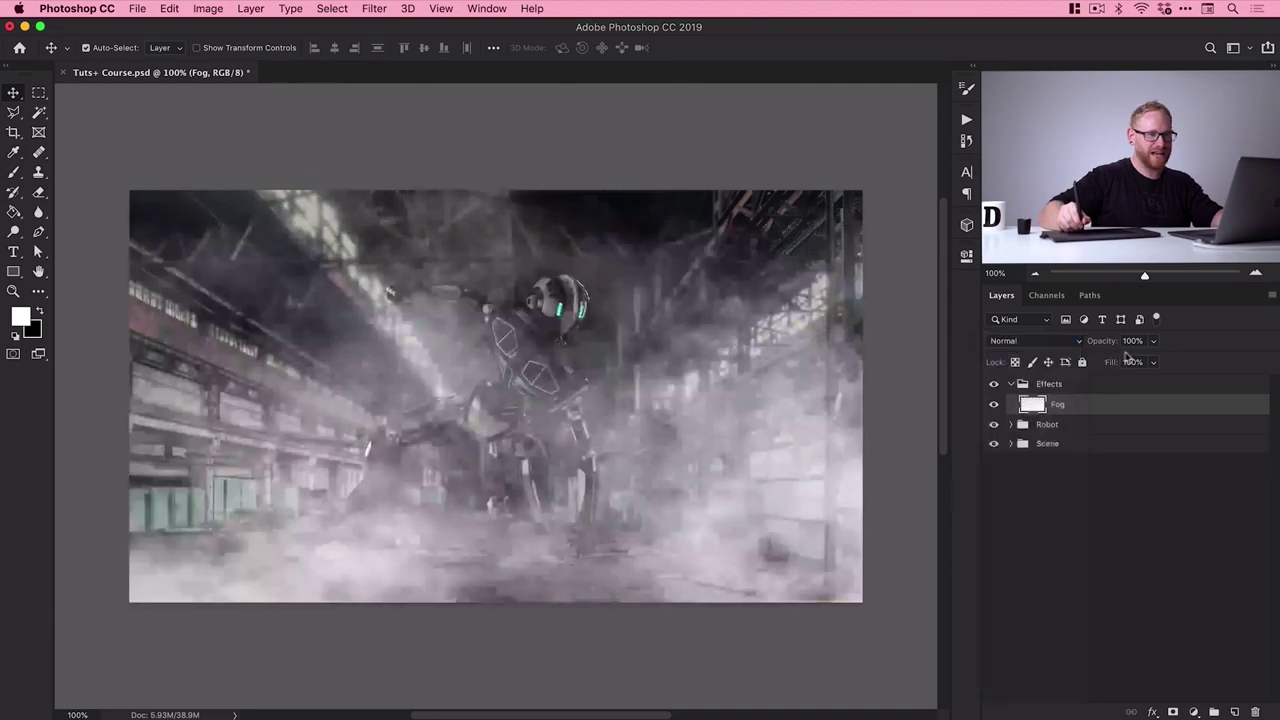
left_click(1155, 342)
mouse_move(1137, 362)
left_mouse_down()
mouse_move(1113, 363)
mouse_move(1128, 362)
left_mouse_up()
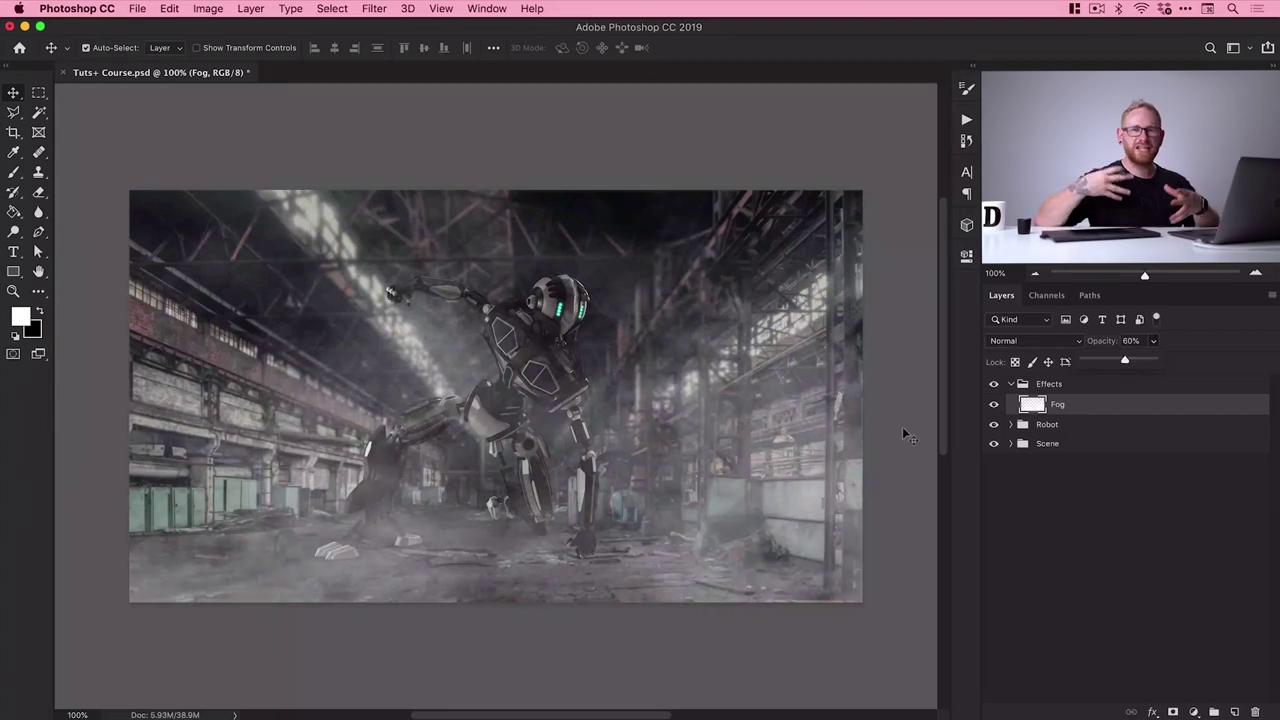
left_click(994, 405)
left_click(994, 405)
left_click(994, 405)
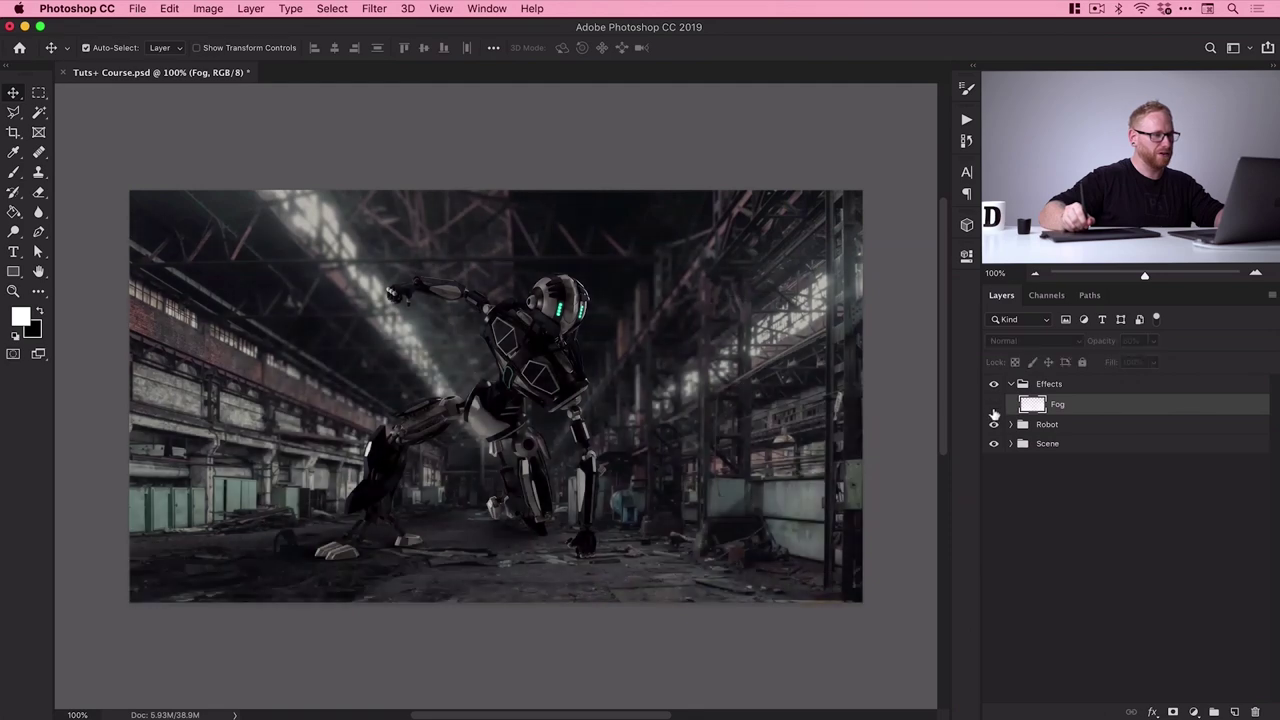
left_click(994, 405)
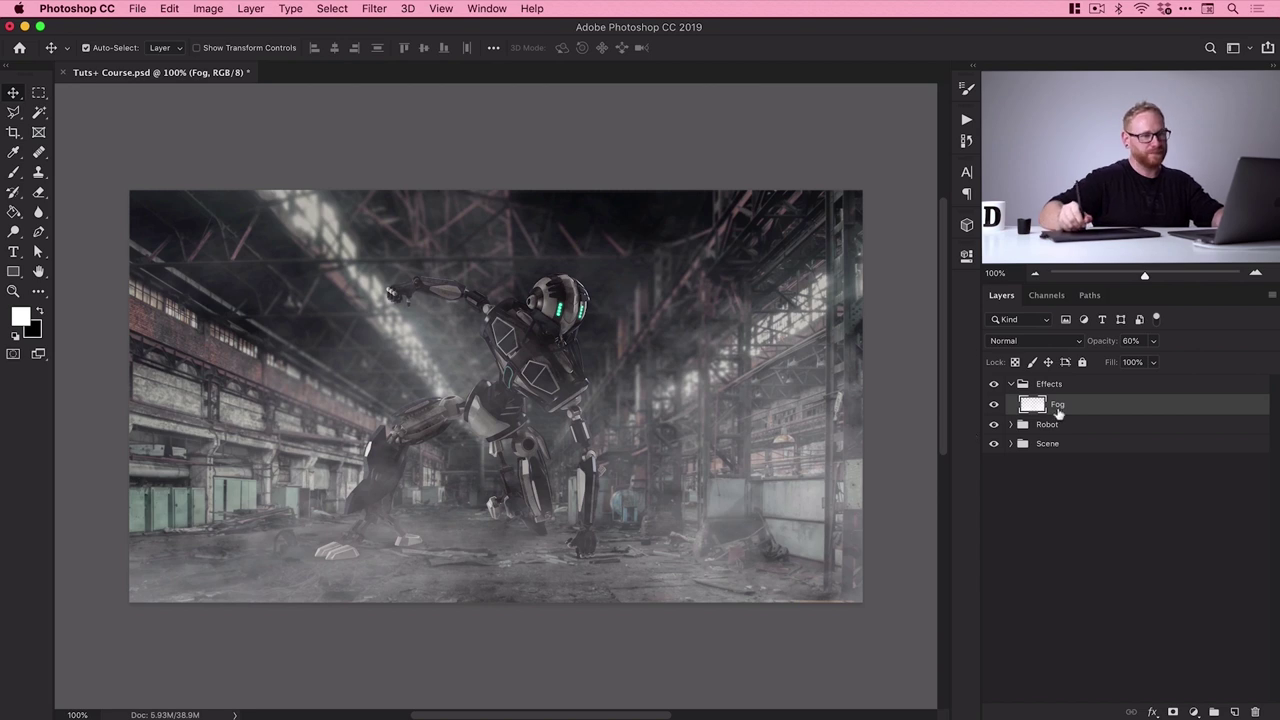
Add a new layer above Fog in the Effects group and name it Spotlights
left_click(1235, 712)
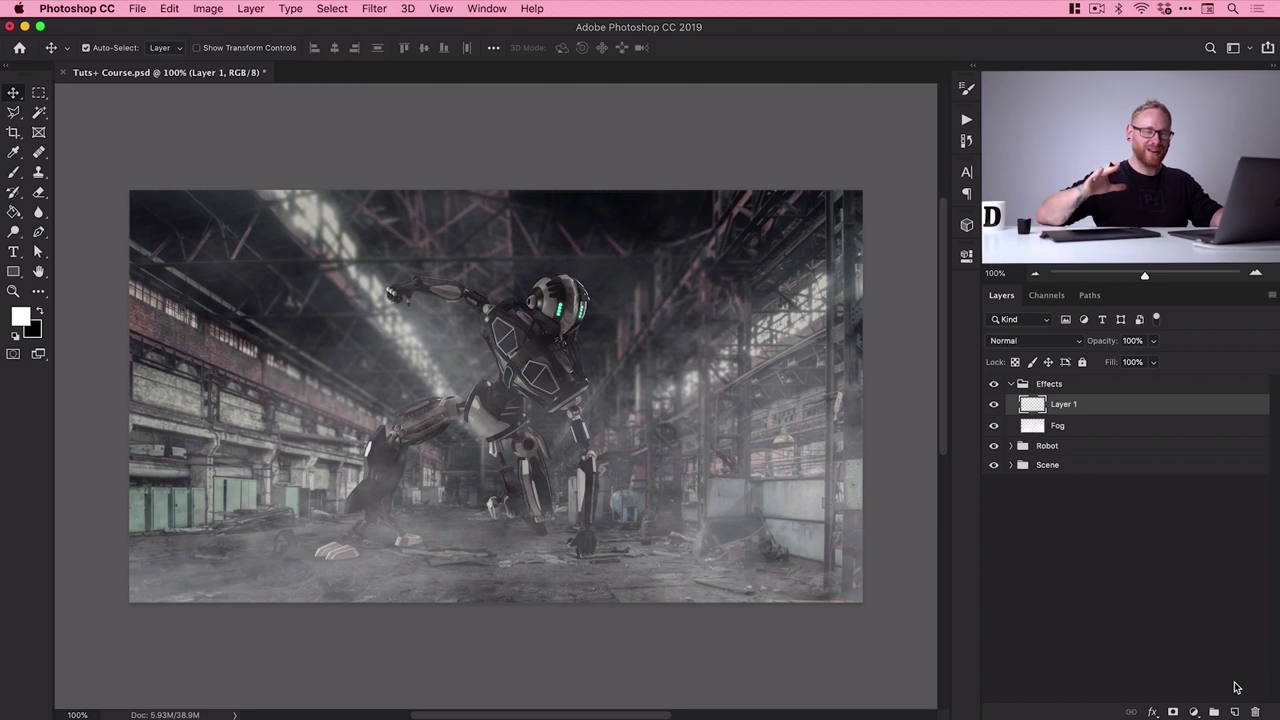
double_click(1057, 405)
type("Spotligh")
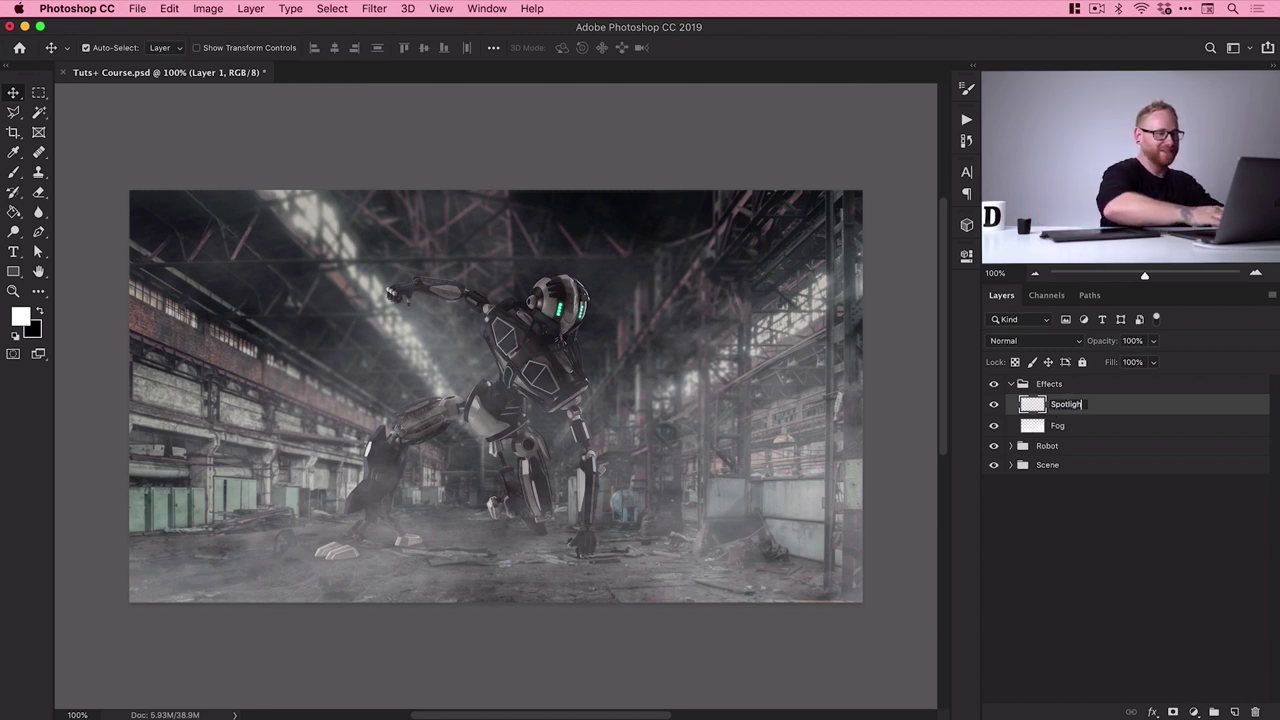
type("ts")
key("Return")
Choose brush 1 from the 100 Spotlight Photoshop Brushes set for the Brush tool
key("b")
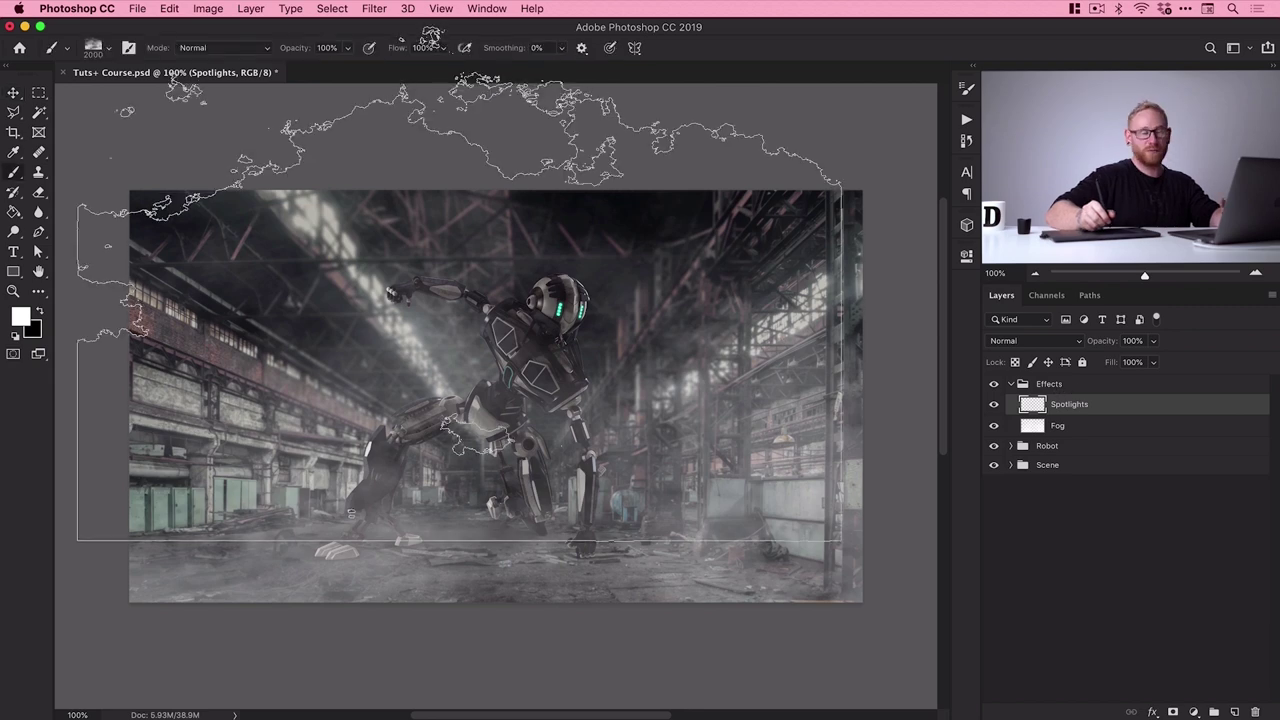
left_click(109, 48)
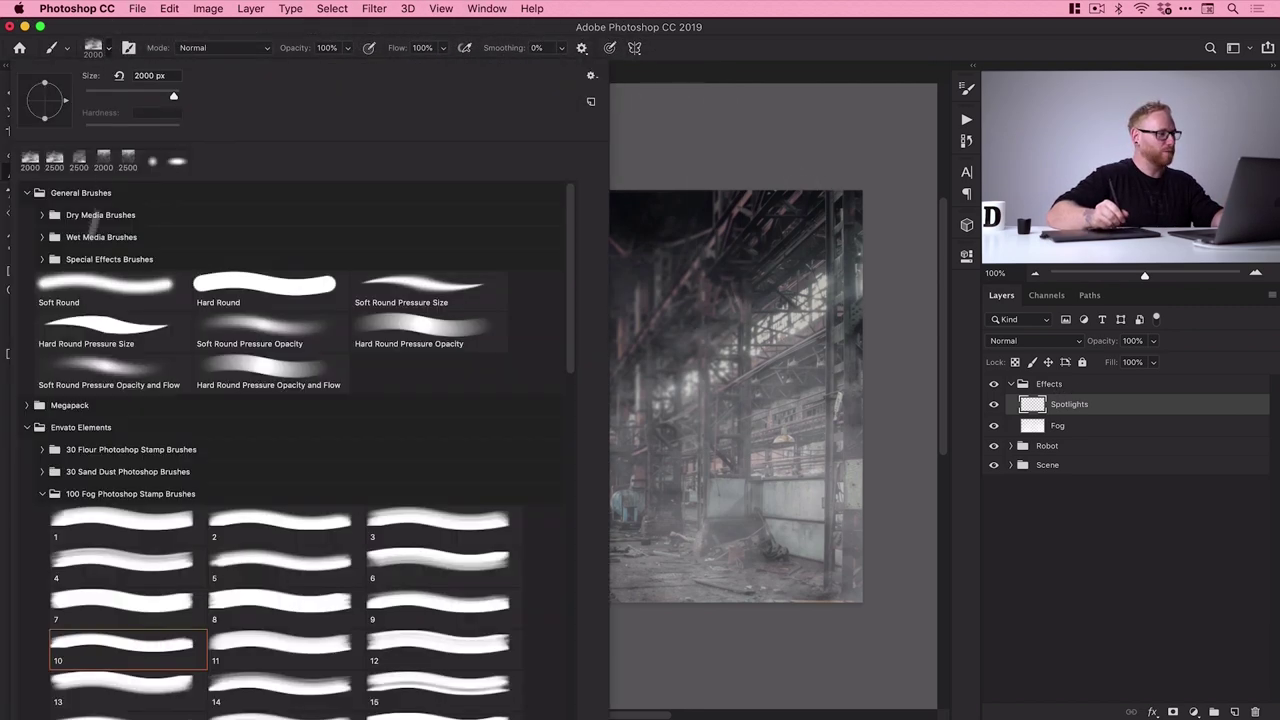
left_click(43, 494)
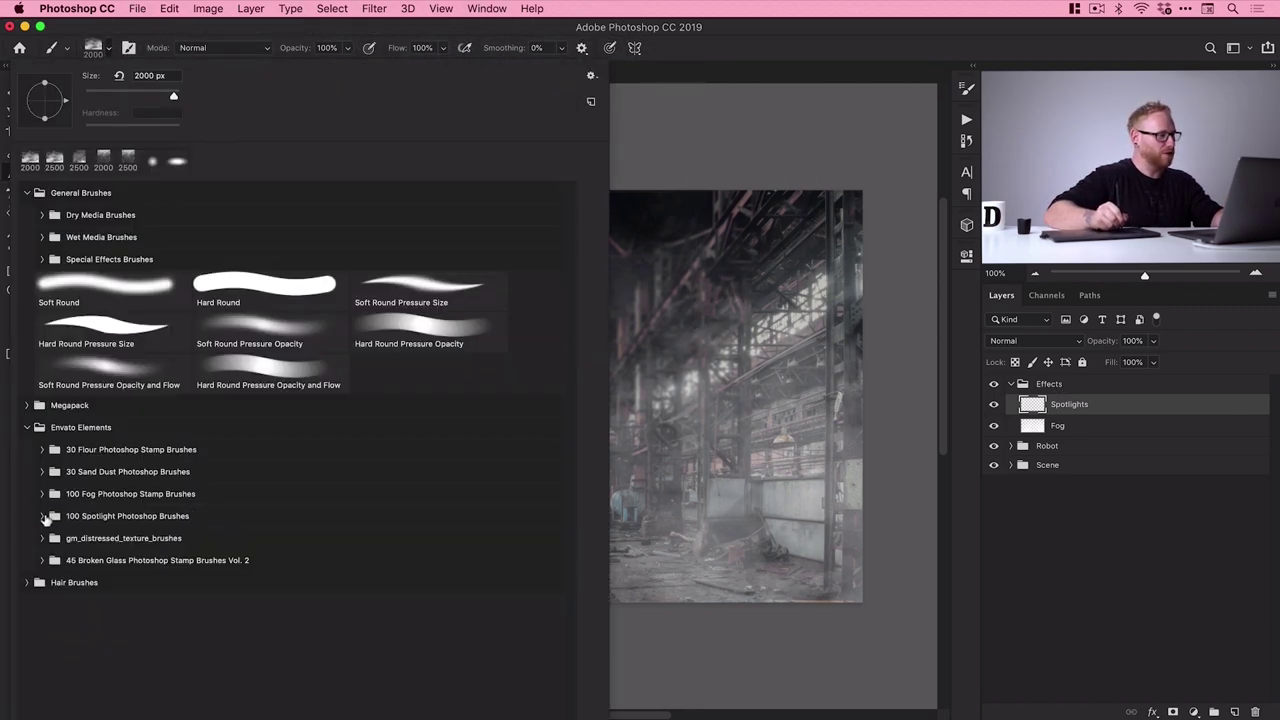
left_click(41, 516)
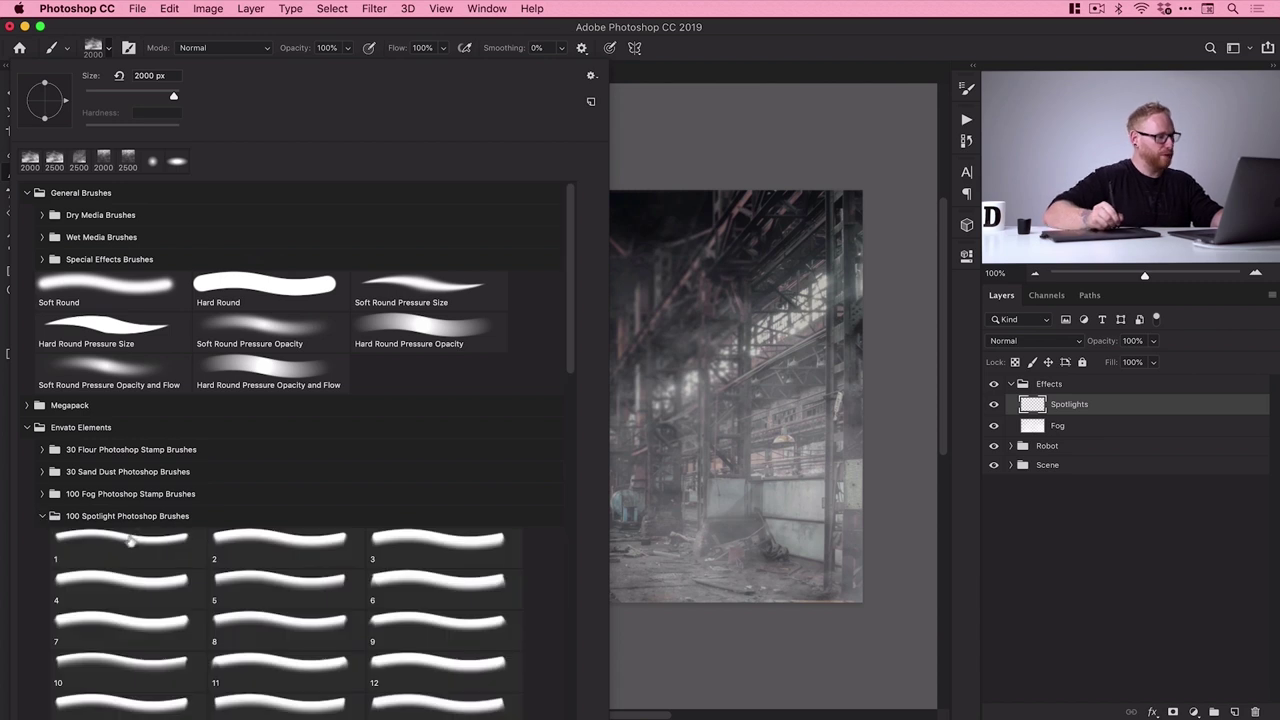
left_click(455, 590)
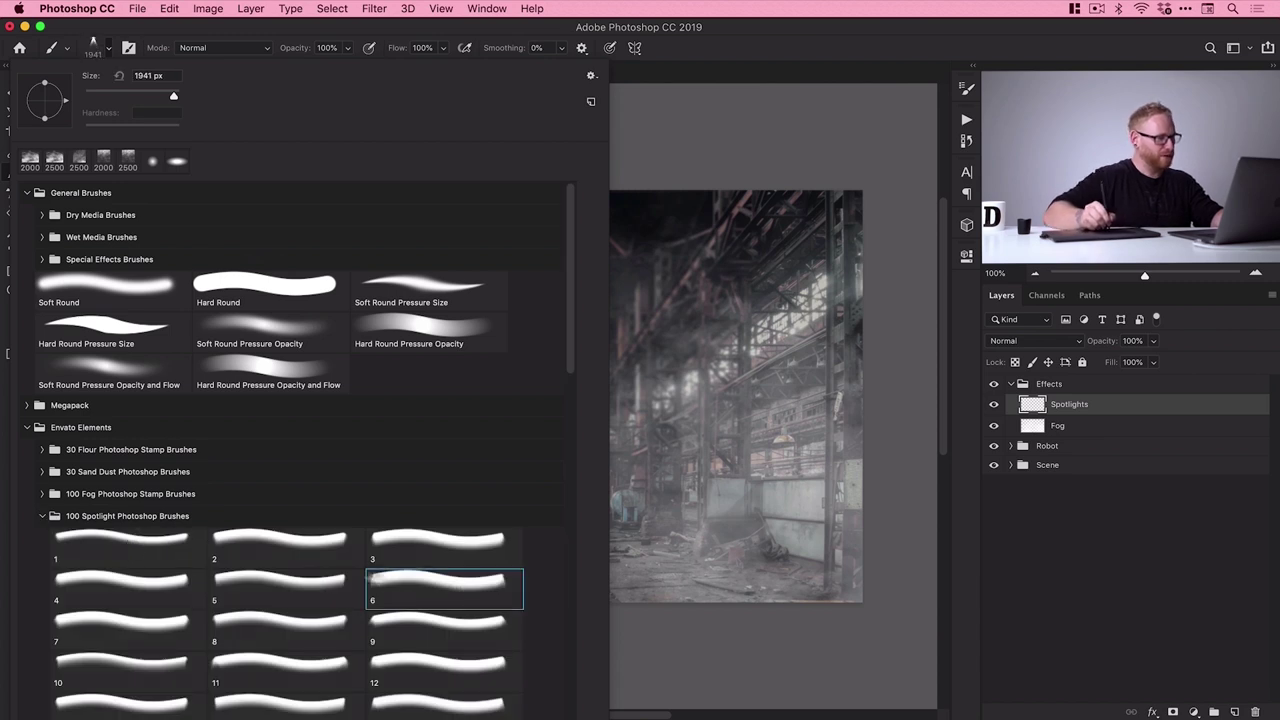
left_click(170, 552)
left_click(733, 404)
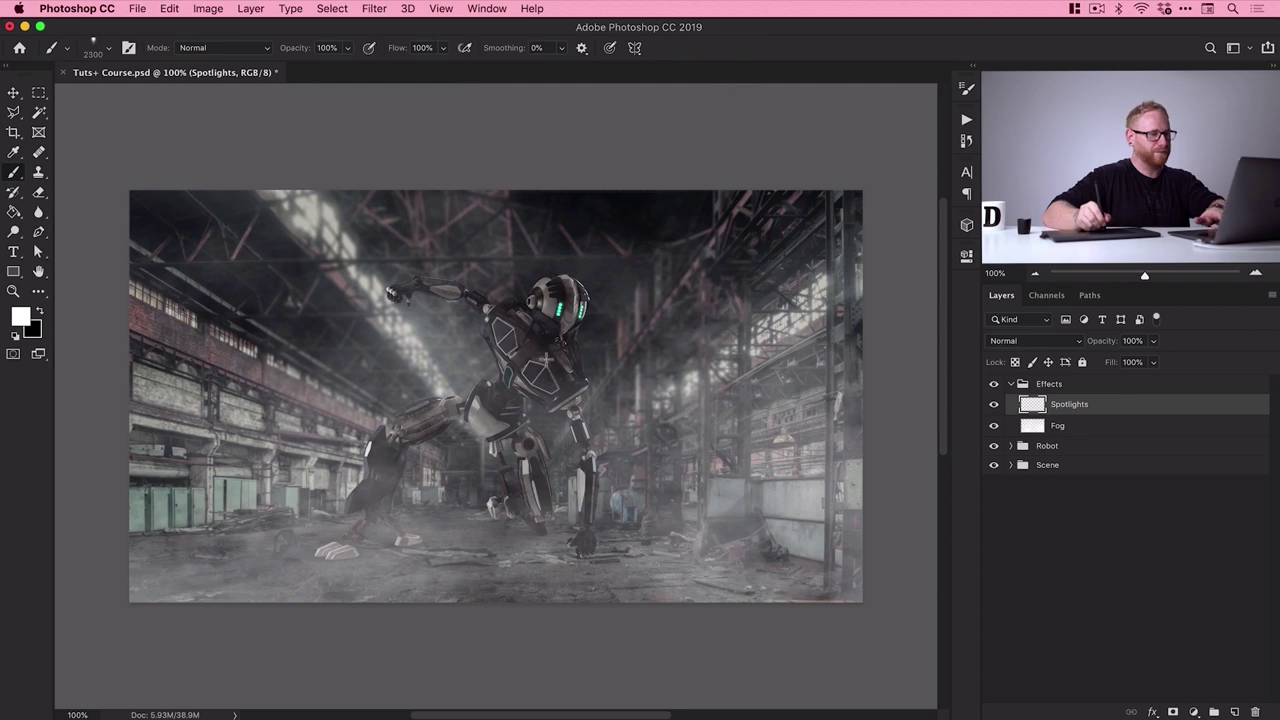
Try a white spotlight stamp over the robot with the brush resized to 1500 px
key("bracketleft")
key("bracketleft")
key("bracketleft")
key("bracketleft")
key("bracketleft")
key("bracketleft")
key("bracketleft")
key("bracketleft")
left_click(548, 380)
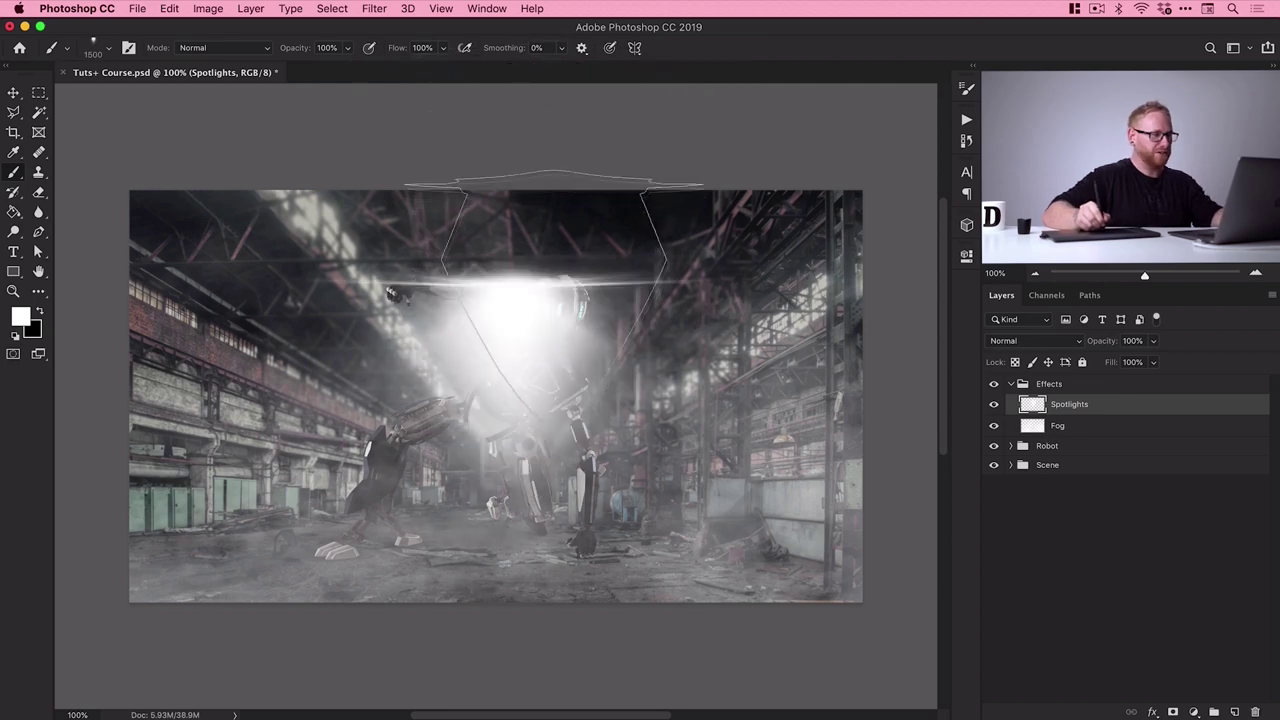
Try spotlight brush 11 over the upper part of the scene and undo the stamp
left_click(106, 52)
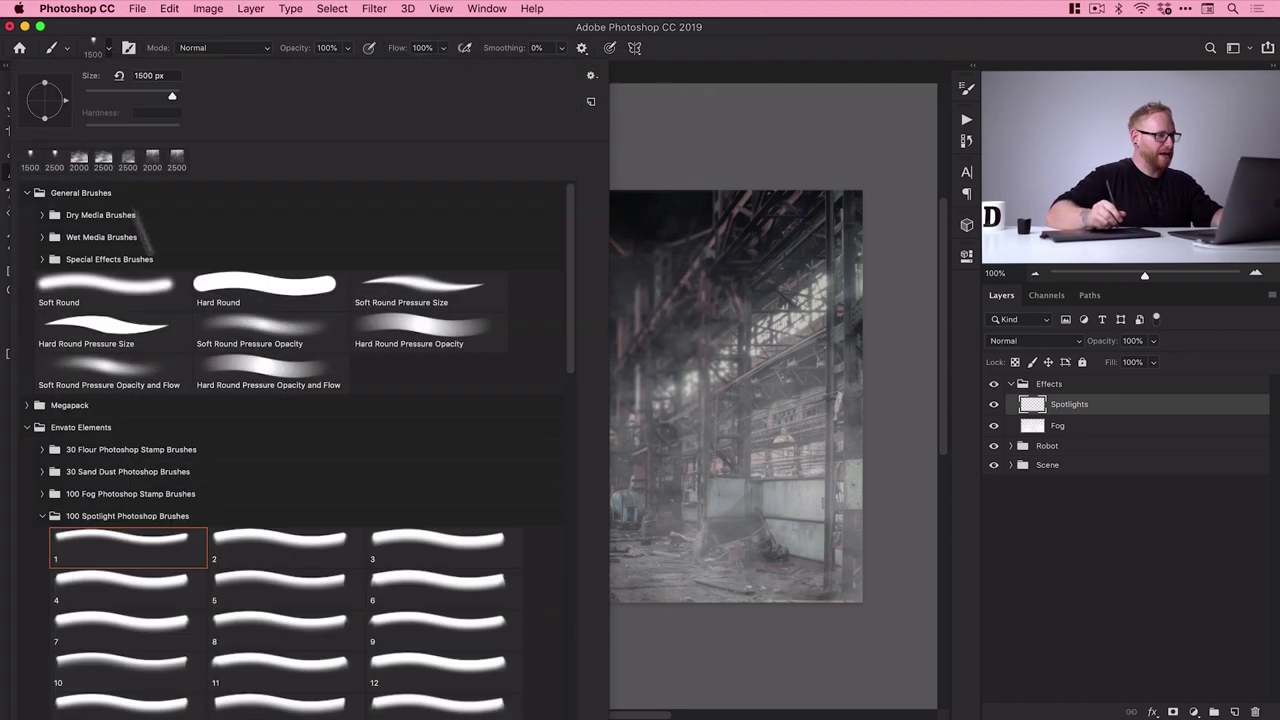
left_click(287, 670)
left_click(745, 330)
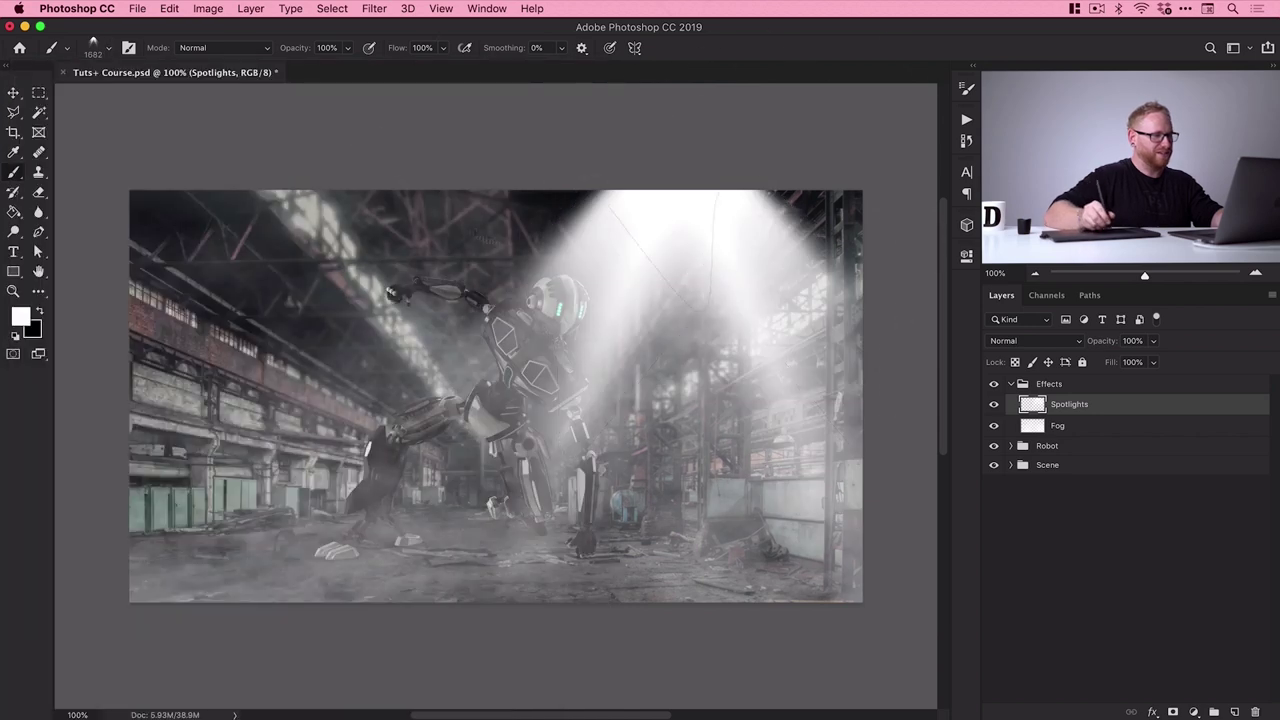
key("super+z")
Reselect spotlight brush 1 and stamp one white spotlight over the robot at a brush size of 1200 px
left_click(106, 52)
left_click(129, 547)
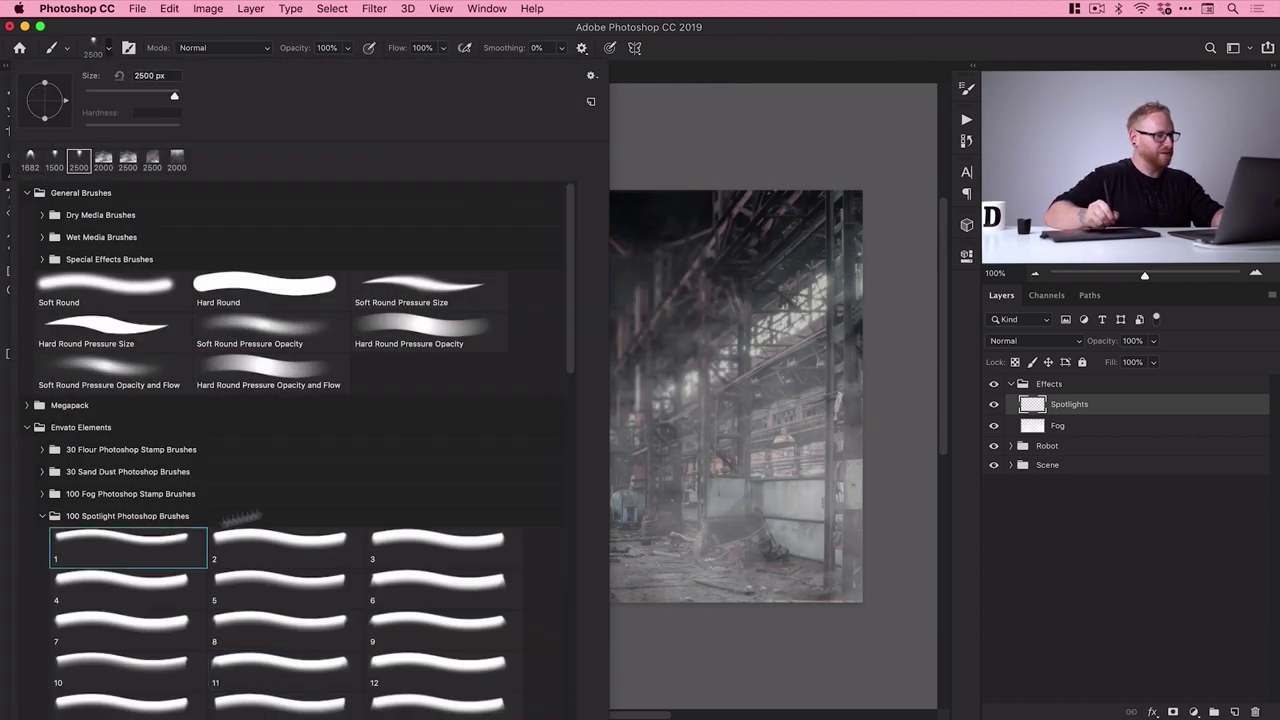
left_click(665, 430)
key("super+z")
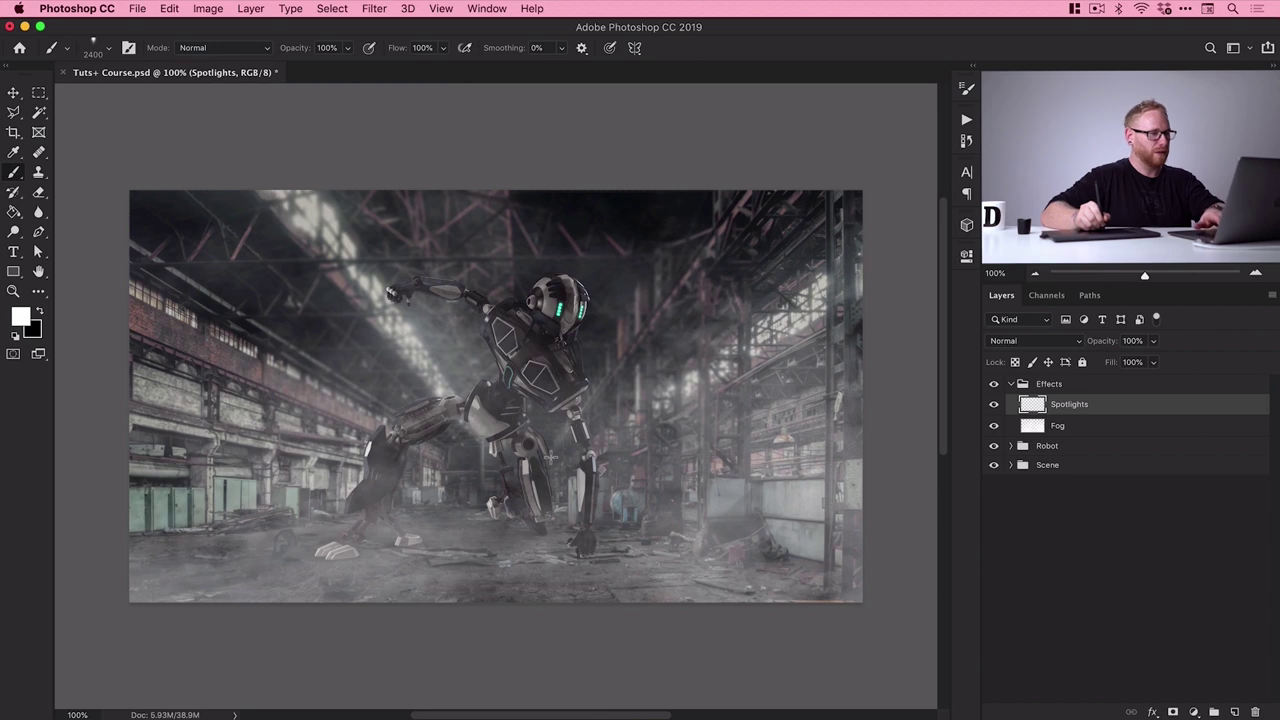
key("bracketleft")
key("bracketleft")
key("bracketleft")
key("bracketleft")
key("bracketleft")
key("bracketleft")
key("bracketleft")
key("bracketleft")
key("bracketleft")
key("bracketleft")
key("bracketleft")
key("bracketleft")
key("bracketleft")
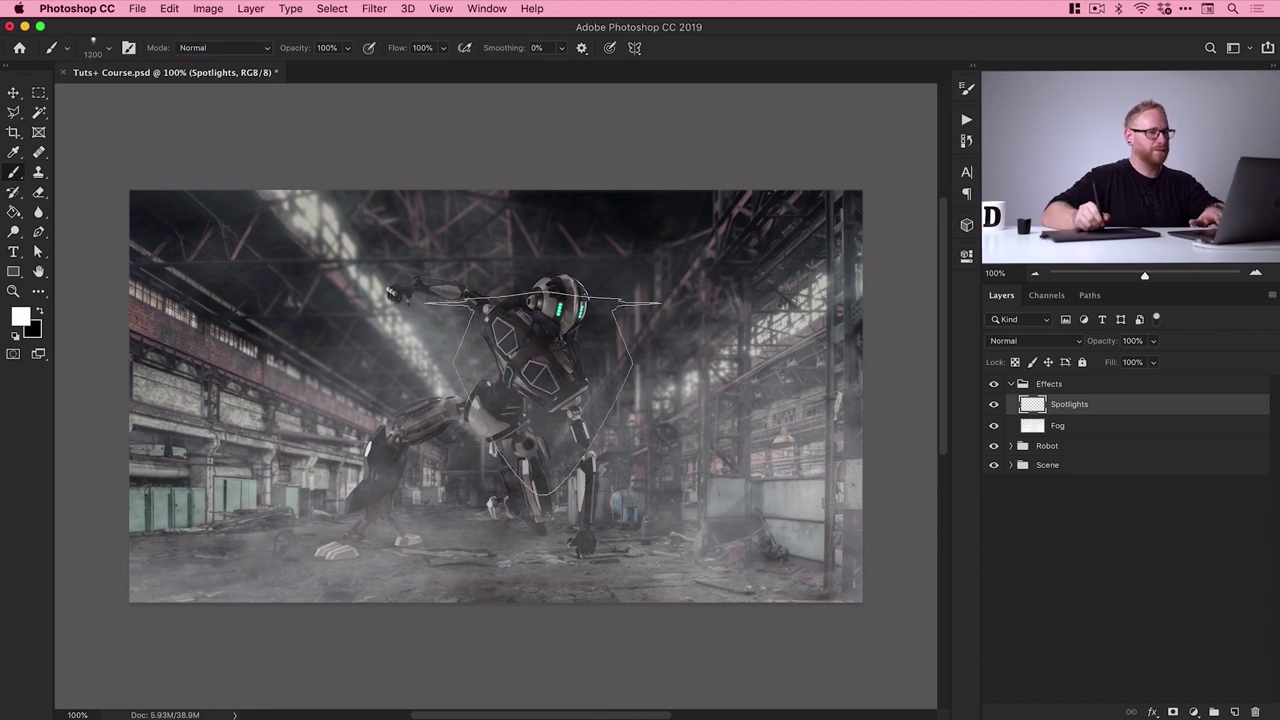
left_click(540, 380)
Transform the spotlight to about 224% height and 55° rotation, placing it so the beam shines in from the image's upper-right corner
key("v")
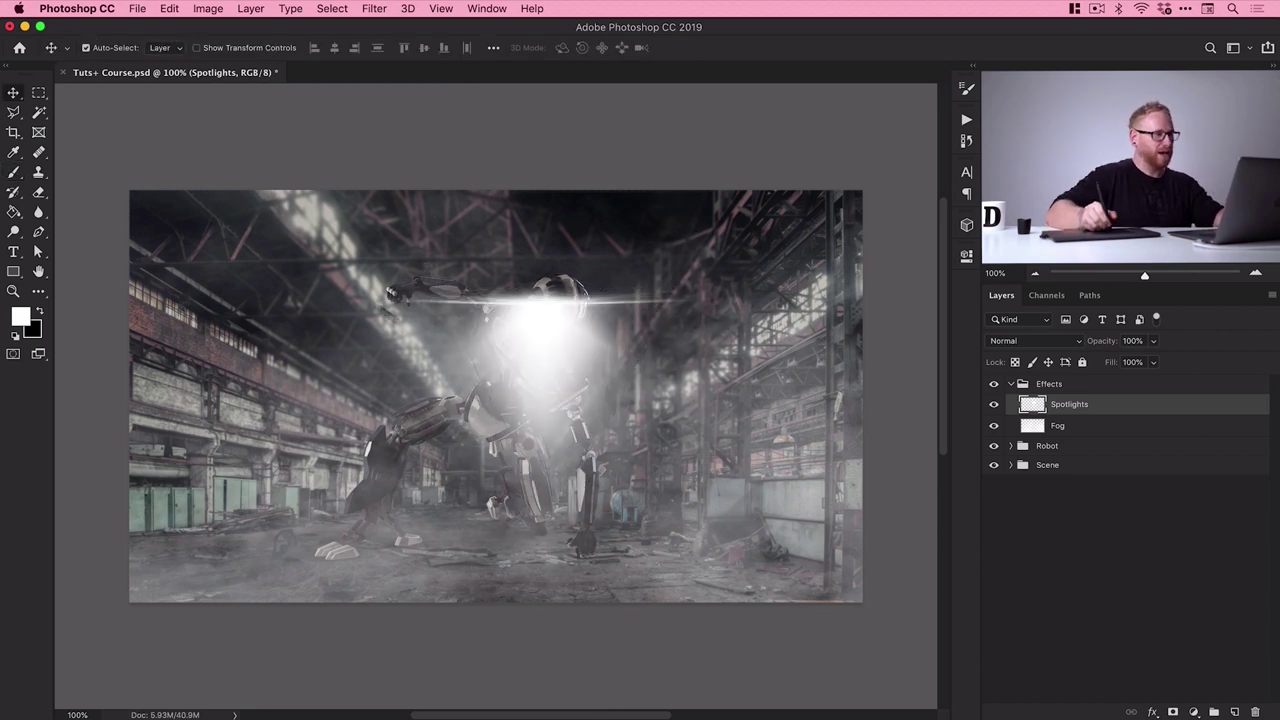
left_click(170, 8)
left_click(206, 348)
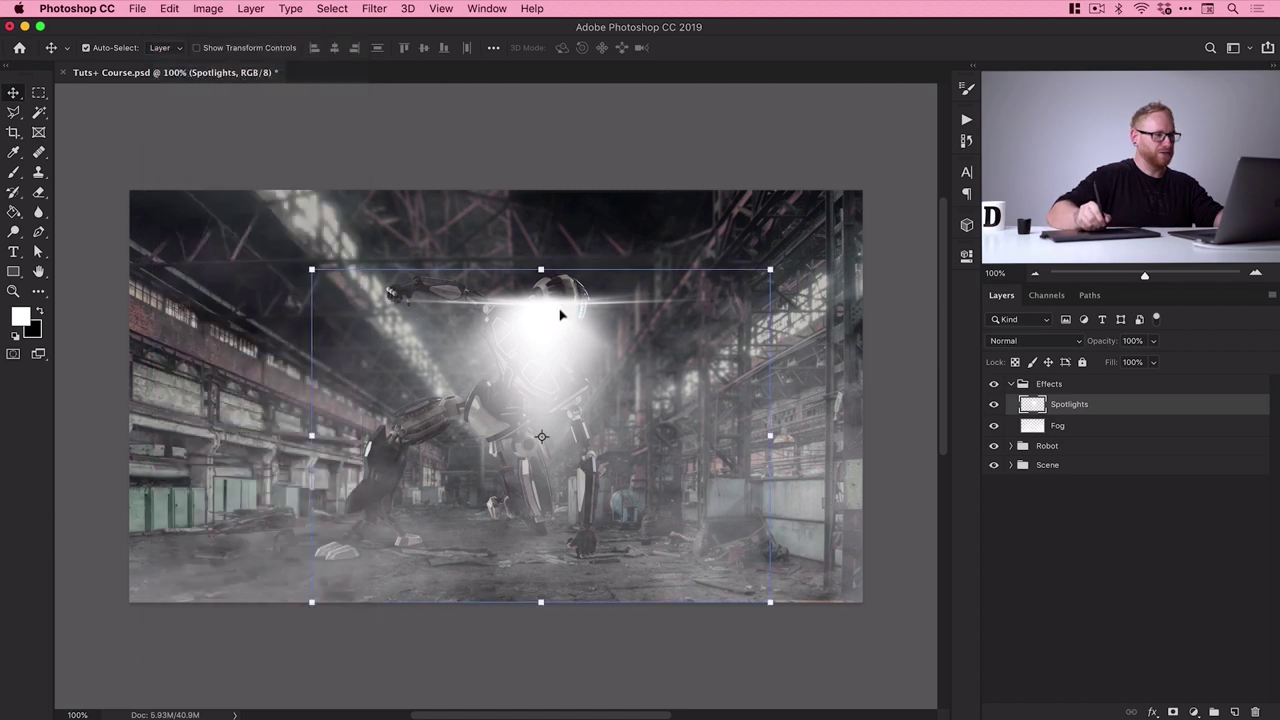
left_click_drag(455, 240, 675, 245)
left_click_drag(775, 324, 933, 205)
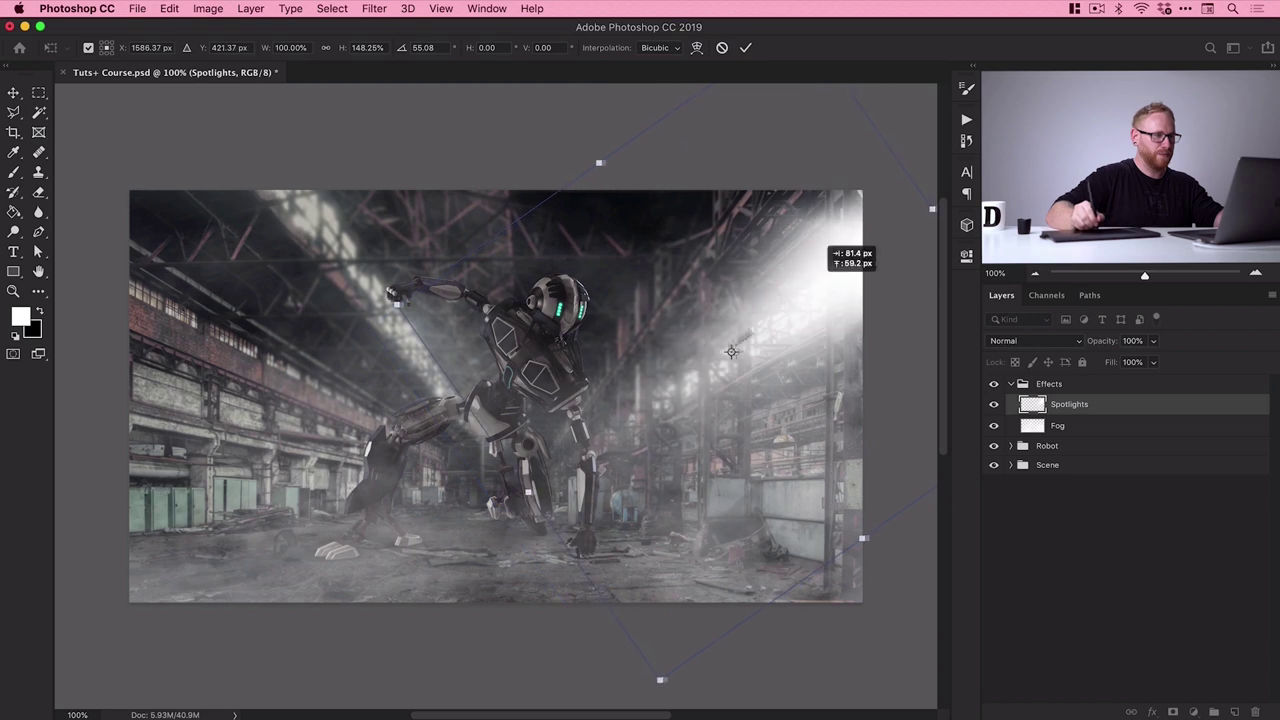
left_click_drag(501, 514, 320, 634)
left_click_drag(740, 352, 780, 328)
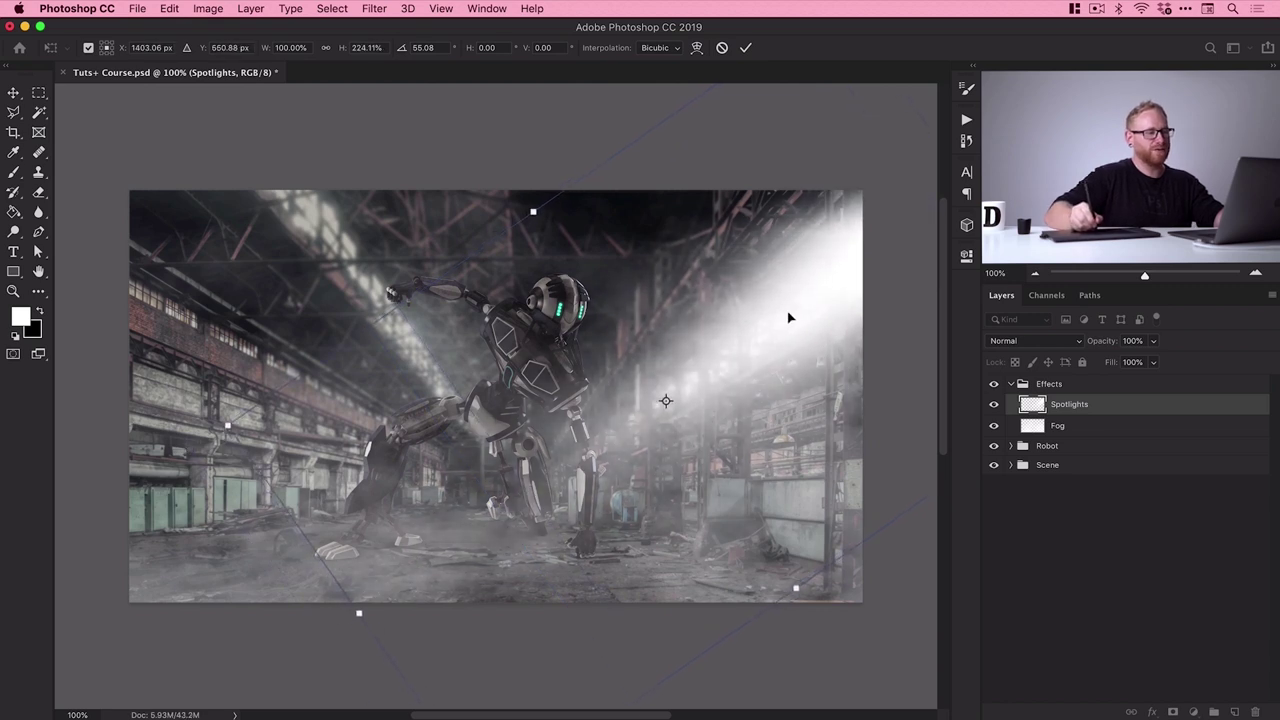
key("Return")
Set the Spotlights layer's blend mode to Hard Light and its opacity to 59%
left_click(1048, 342)
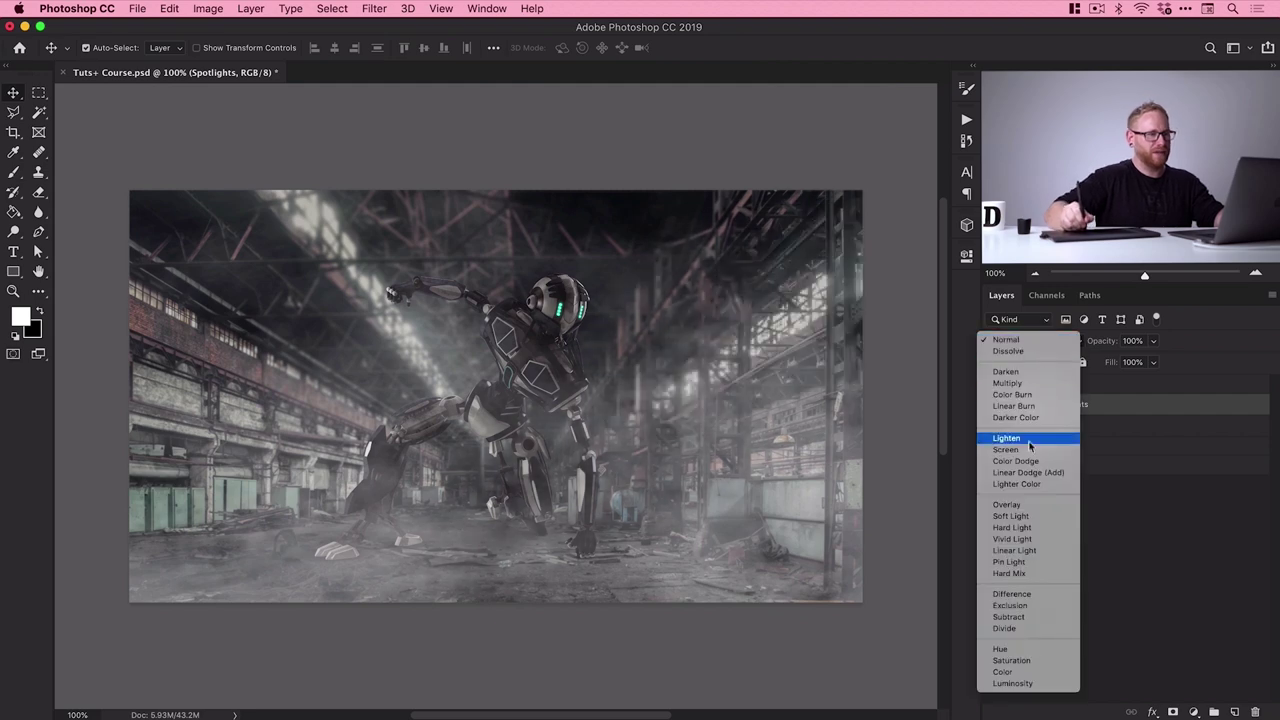
left_click(1012, 528)
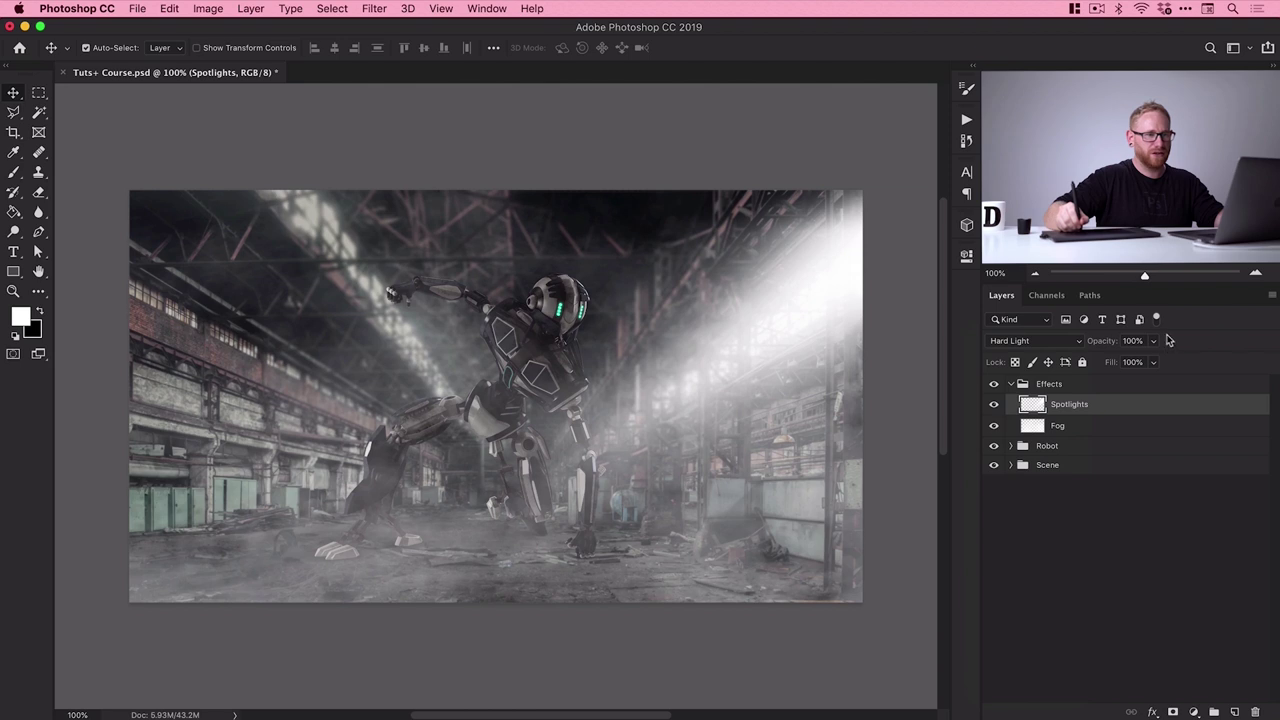
left_click_drag(1141, 362, 1124, 371)
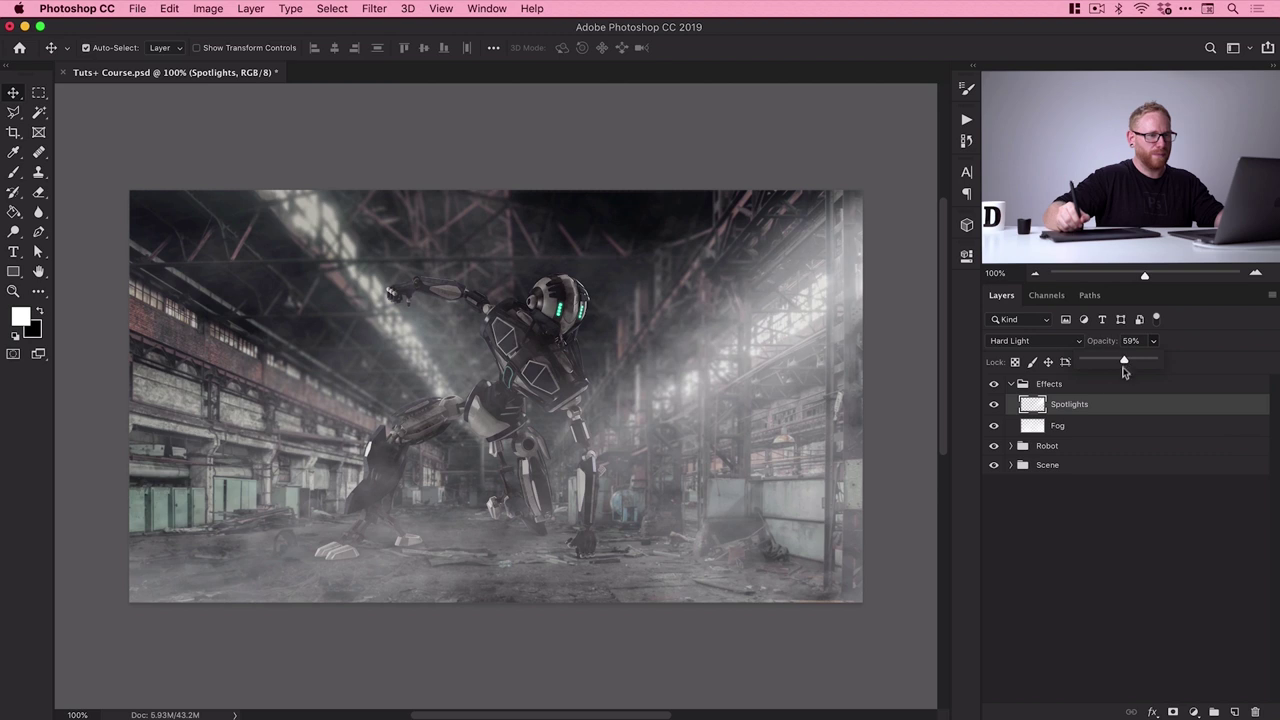
Rename the Spotlights layer to Spotlight 1
double_click(1080, 406)
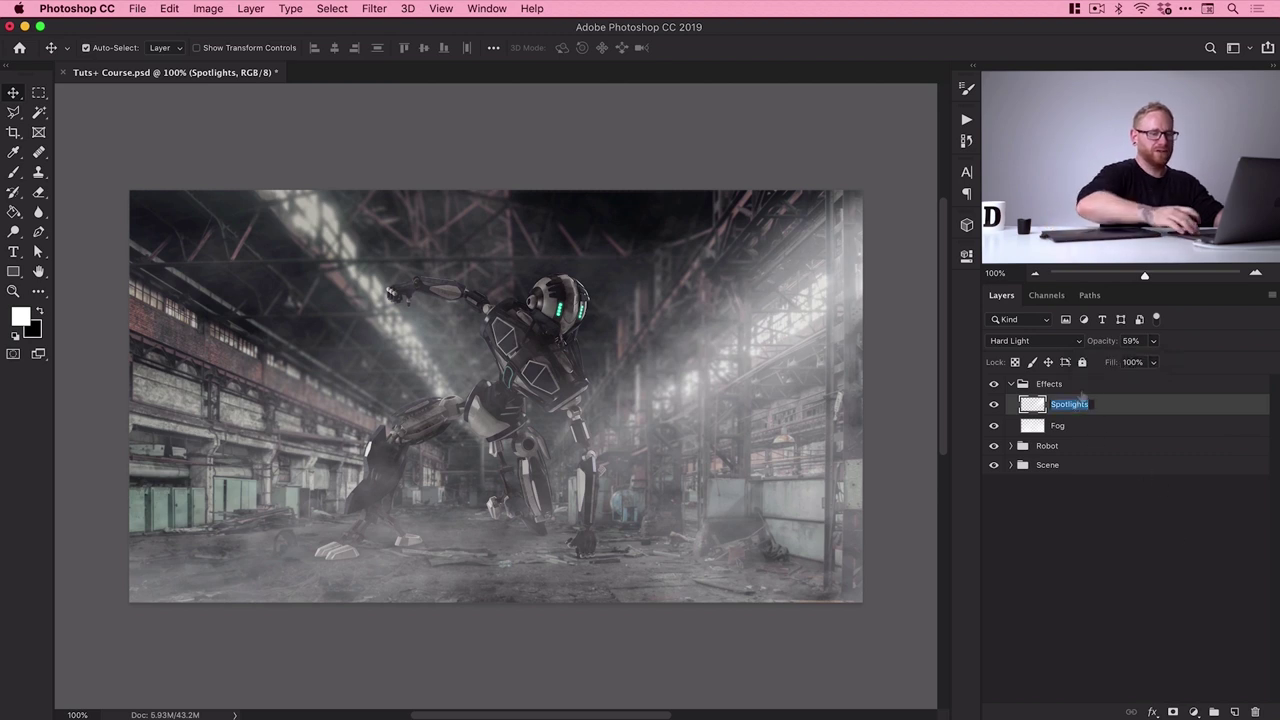
type("Spotlight 1")
key("Return")
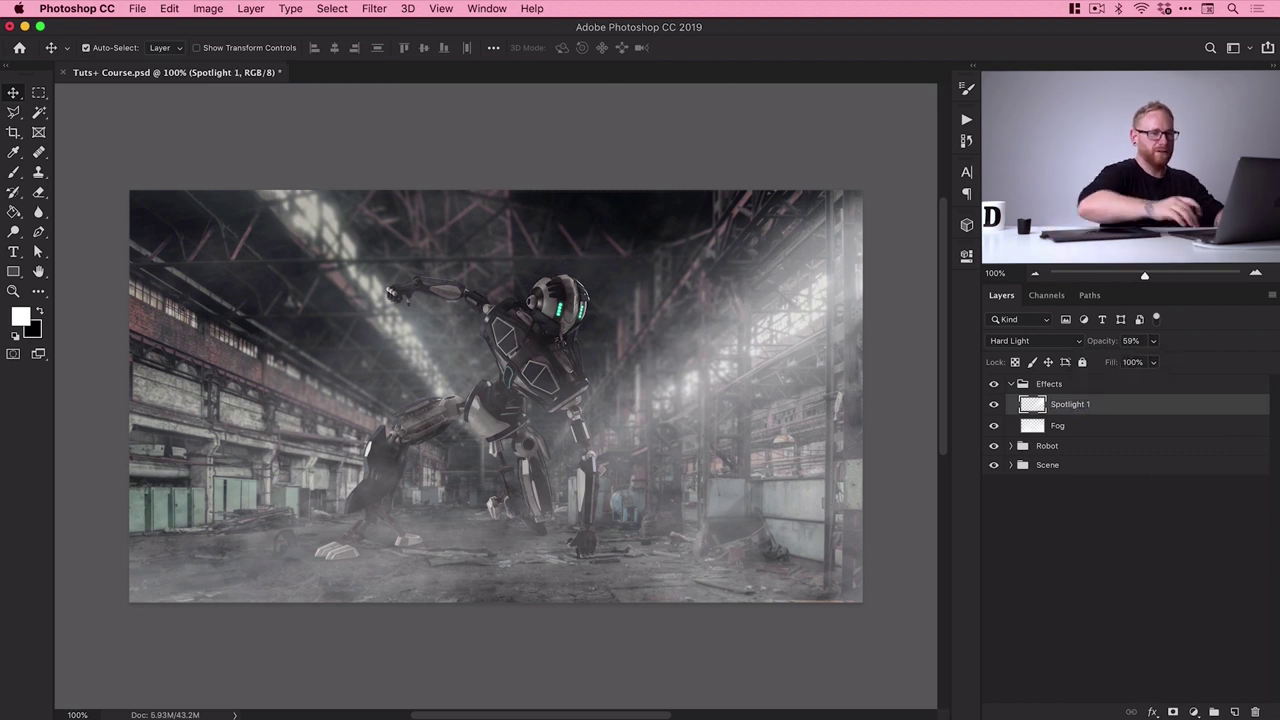
Add a new layer above Spotlight 1 and stamp a second white spotlight beside the robot's head
left_click(1234, 712)
left_click_drag(486, 150, 470, 340)
Transform the second spotlight to about 192% height and -30.6° rotation, placing its beam over the roof windows at the image's upper left
key("super+t")
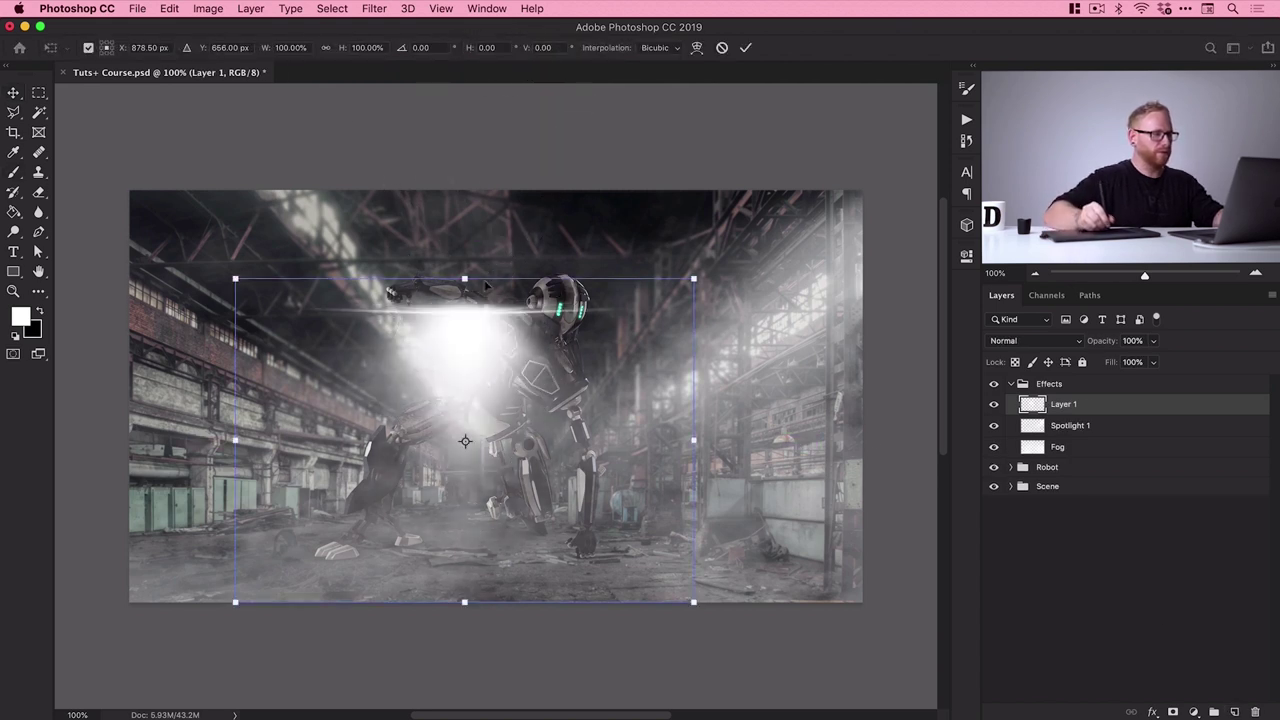
left_click_drag(464, 278, 464, 167)
left_click_drag(699, 172, 545, 136)
left_click_drag(504, 302, 385, 207)
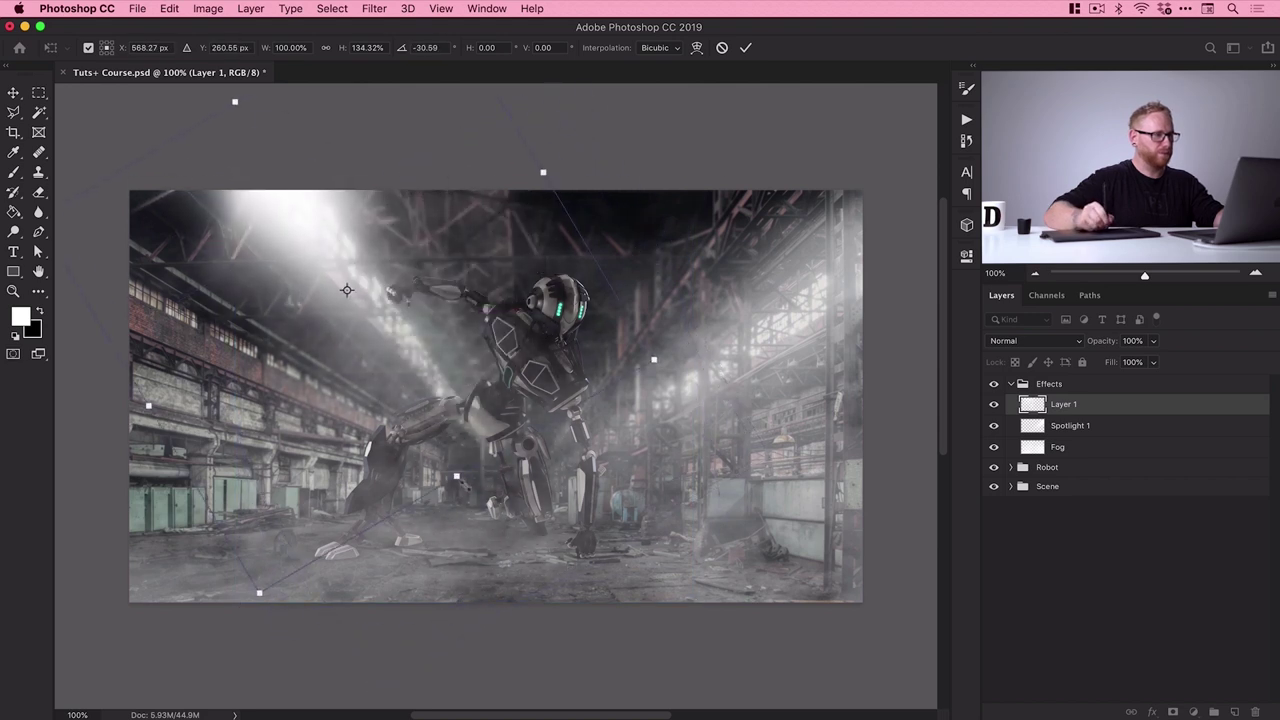
left_click_drag(456, 477, 600, 600)
left_click_drag(416, 324, 396, 272)
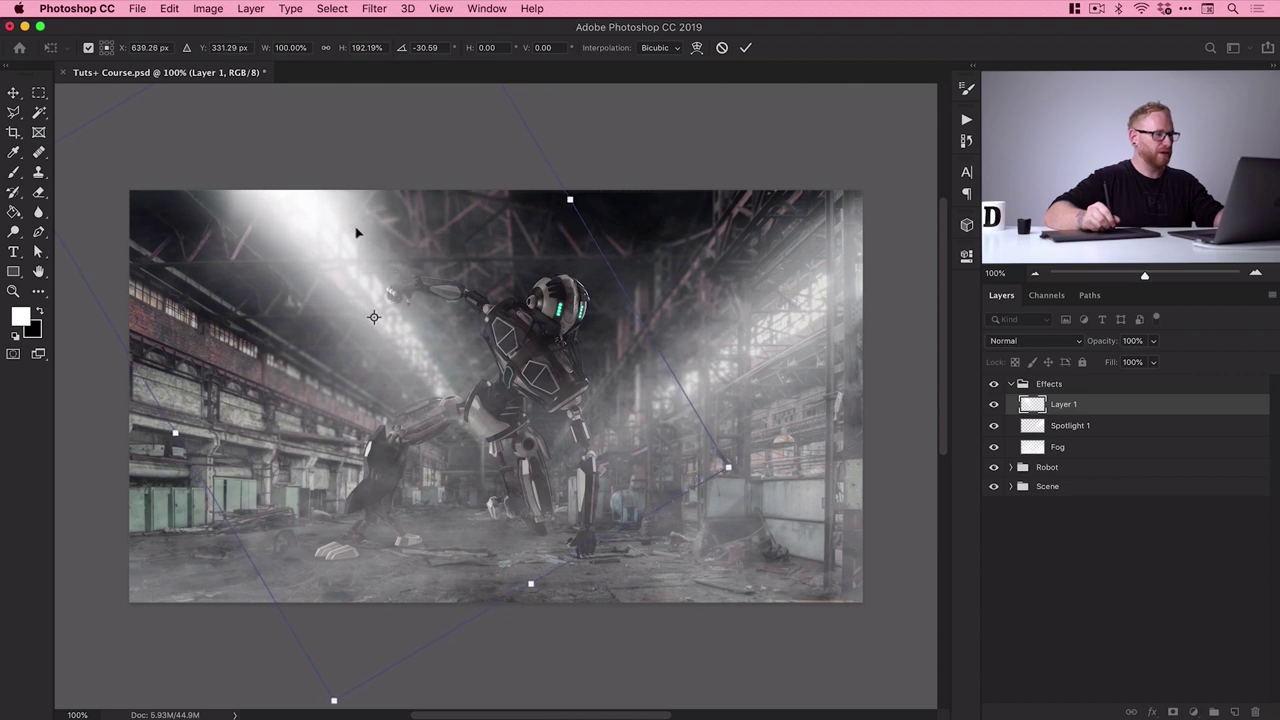
key("Return")
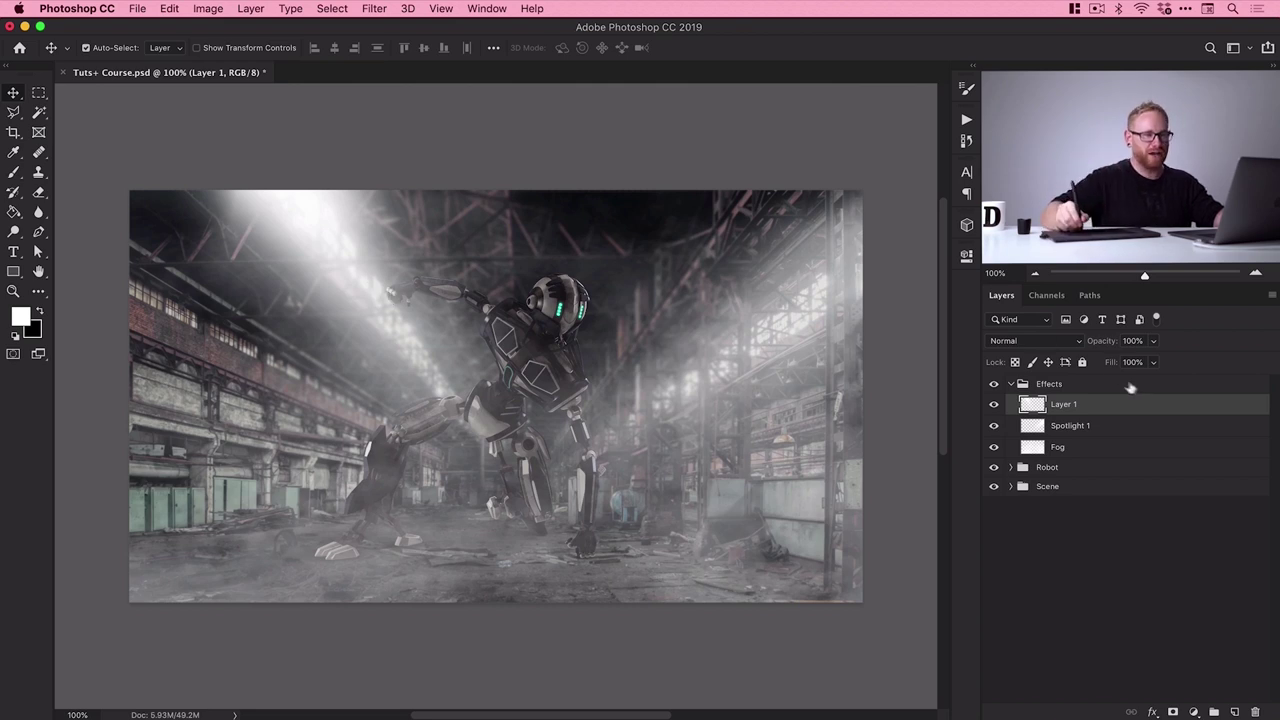
Lower the second spotlight layer's opacity to 39% and rename the layer Spotlight 2
left_click_drag(1157, 341, 1118, 361)
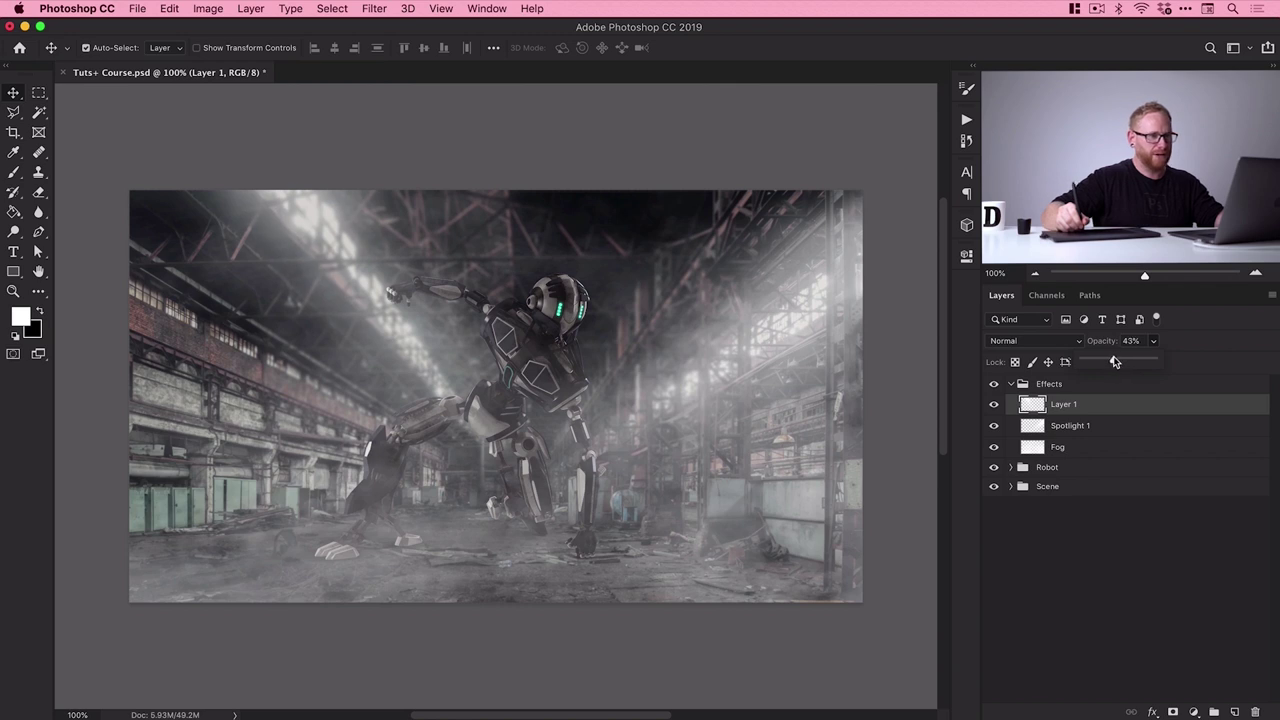
left_click_drag(1111, 357, 1109, 360)
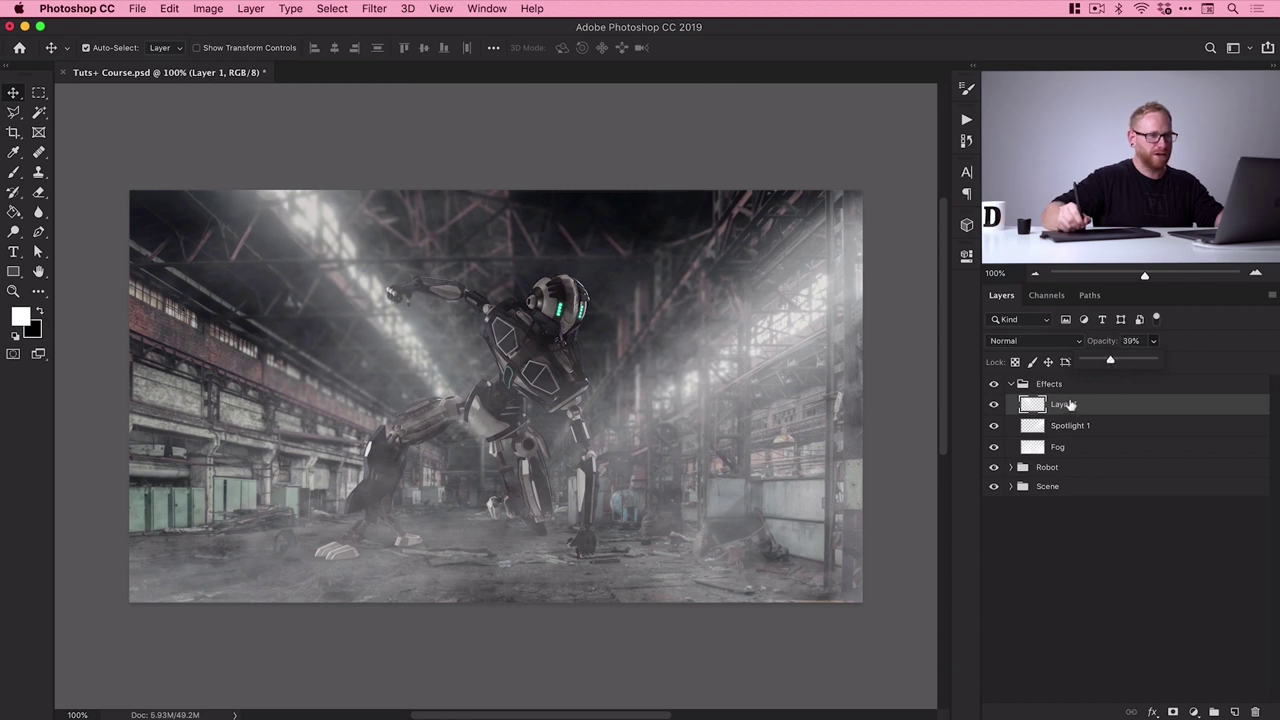
double_click(1062, 404)
type("Spotl")
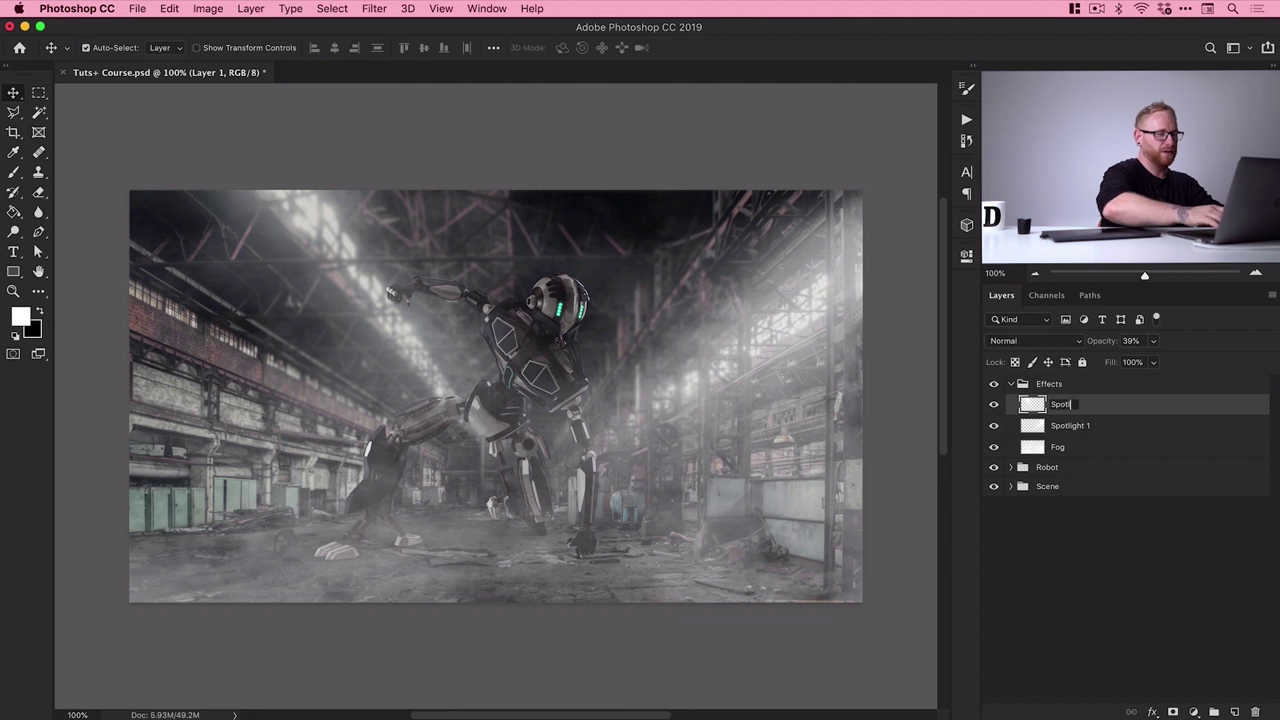
type("ight 2")
key("Return")
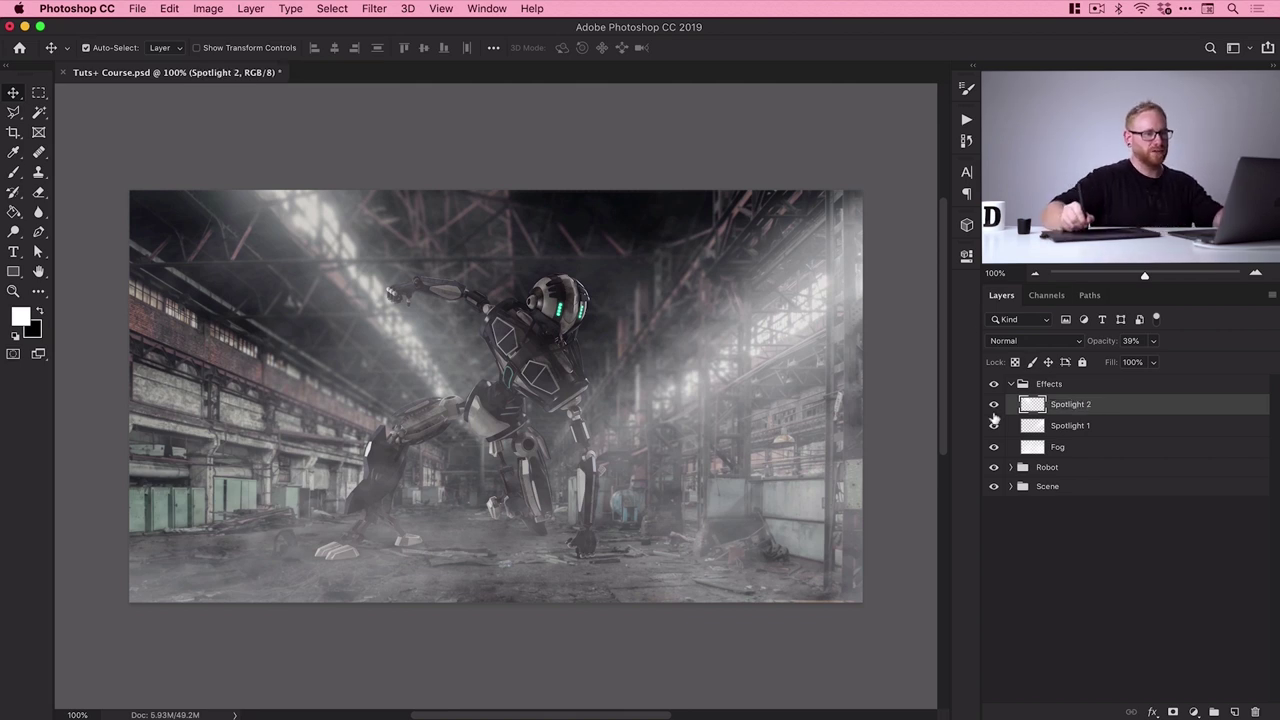
Set the Fog layer's opacity to 40%, hiding both spotlight layers while judging it and restoring their visibility
left_click_drag(994, 404, 994, 447)
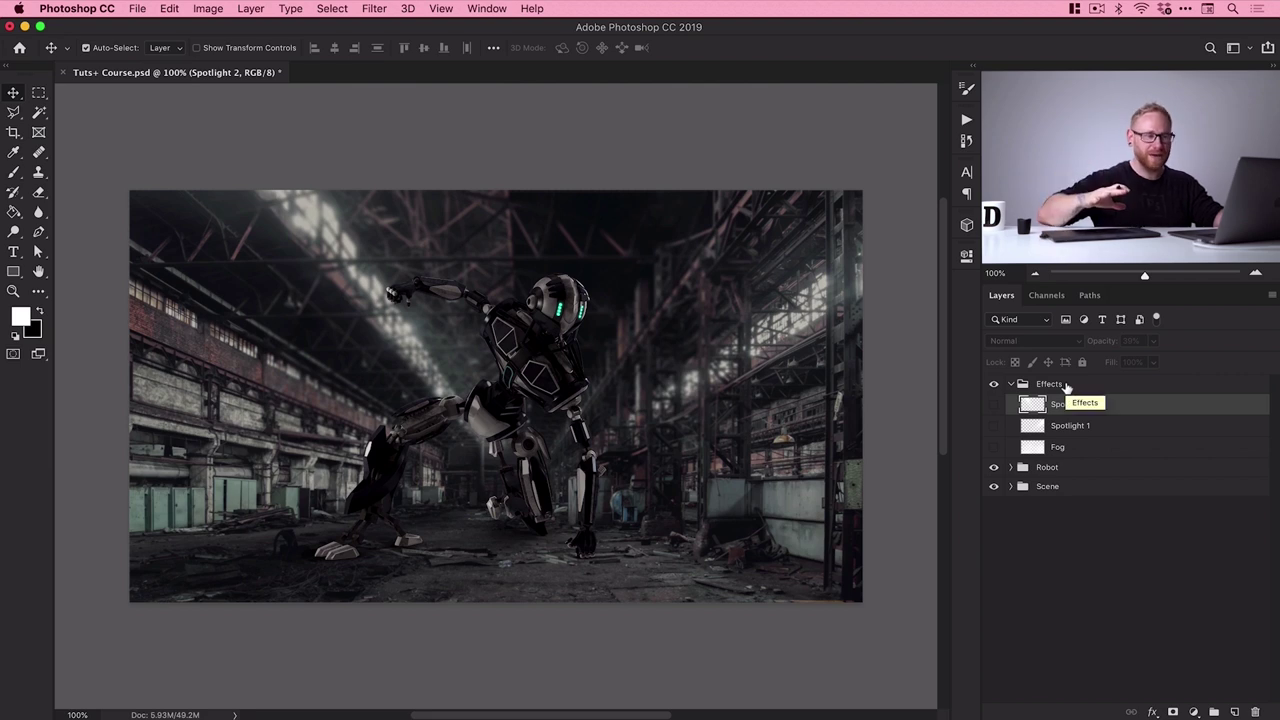
left_click(994, 447)
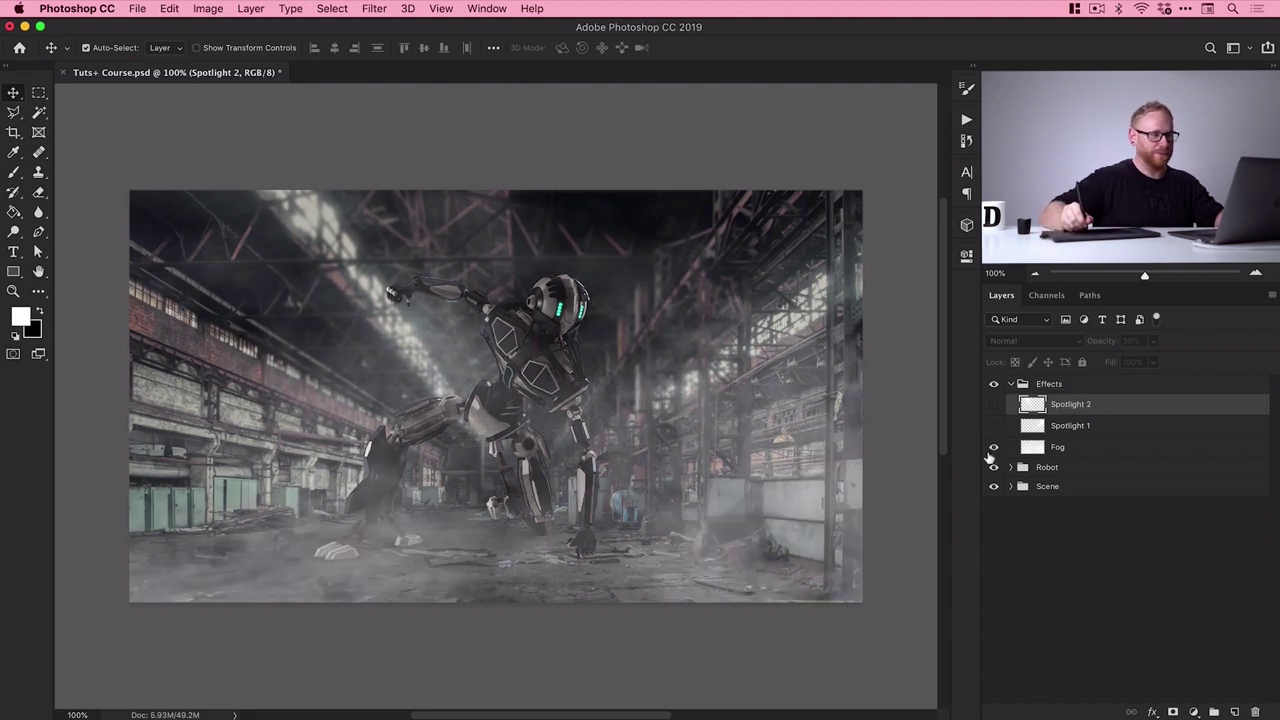
left_click(1058, 449)
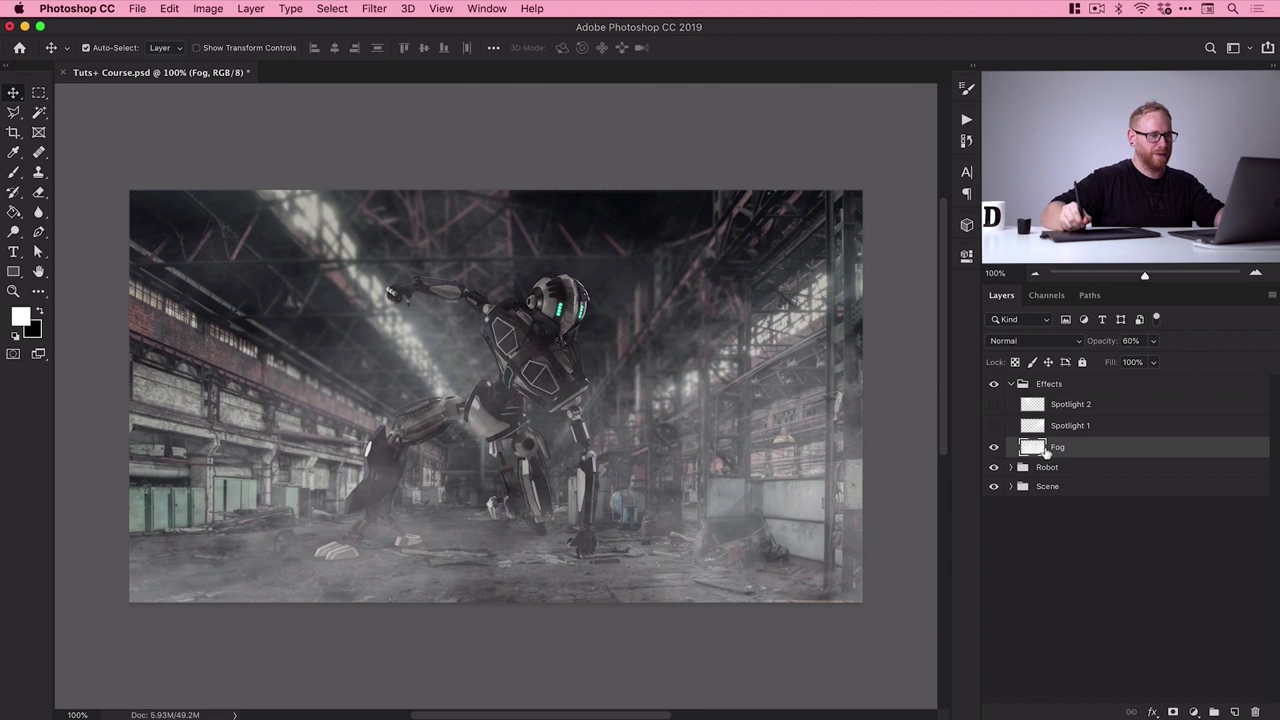
key("4")
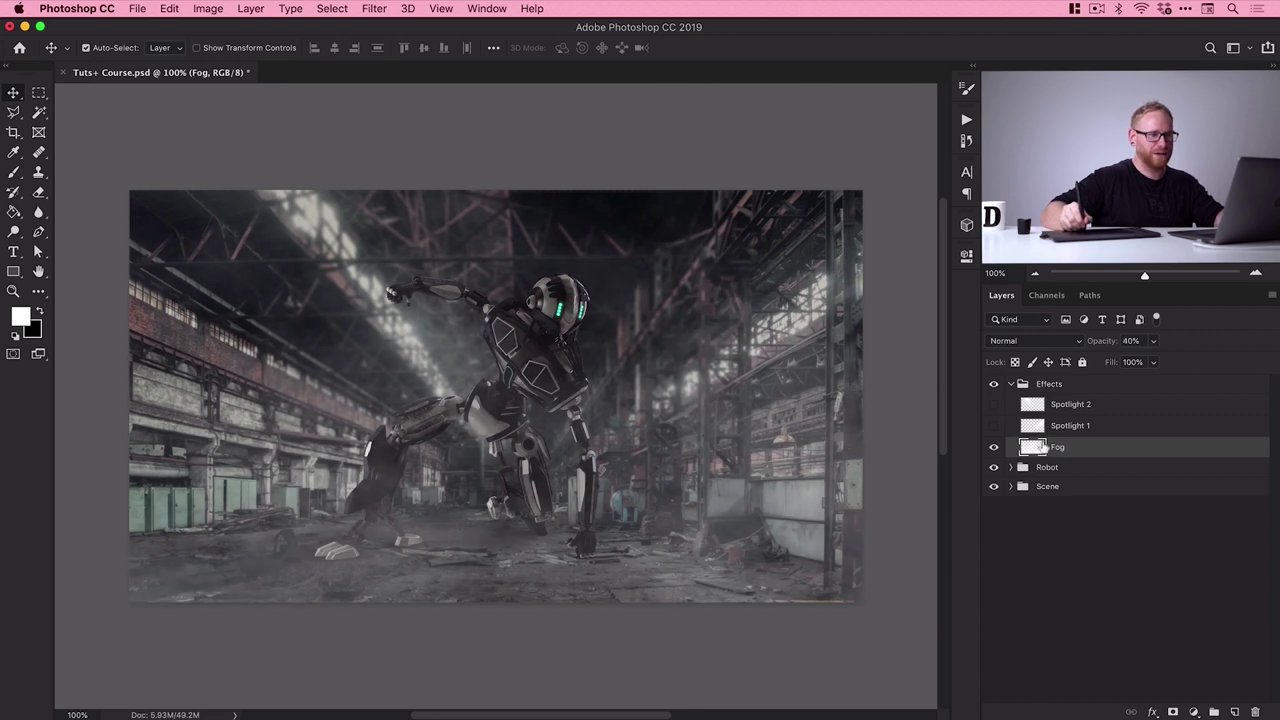
left_click(994, 426)
left_click(994, 405)
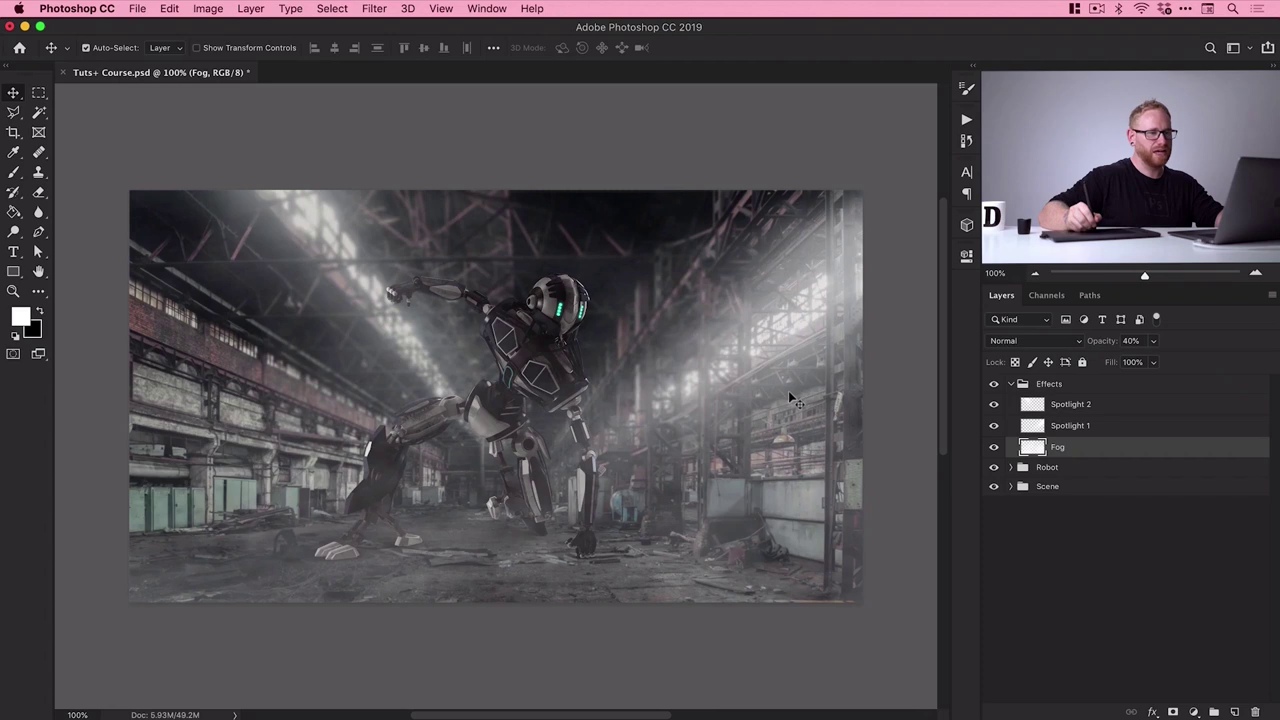
Add a new layer above Spotlight 2 in the Effects group and name it Noise
left_click(1086, 413)
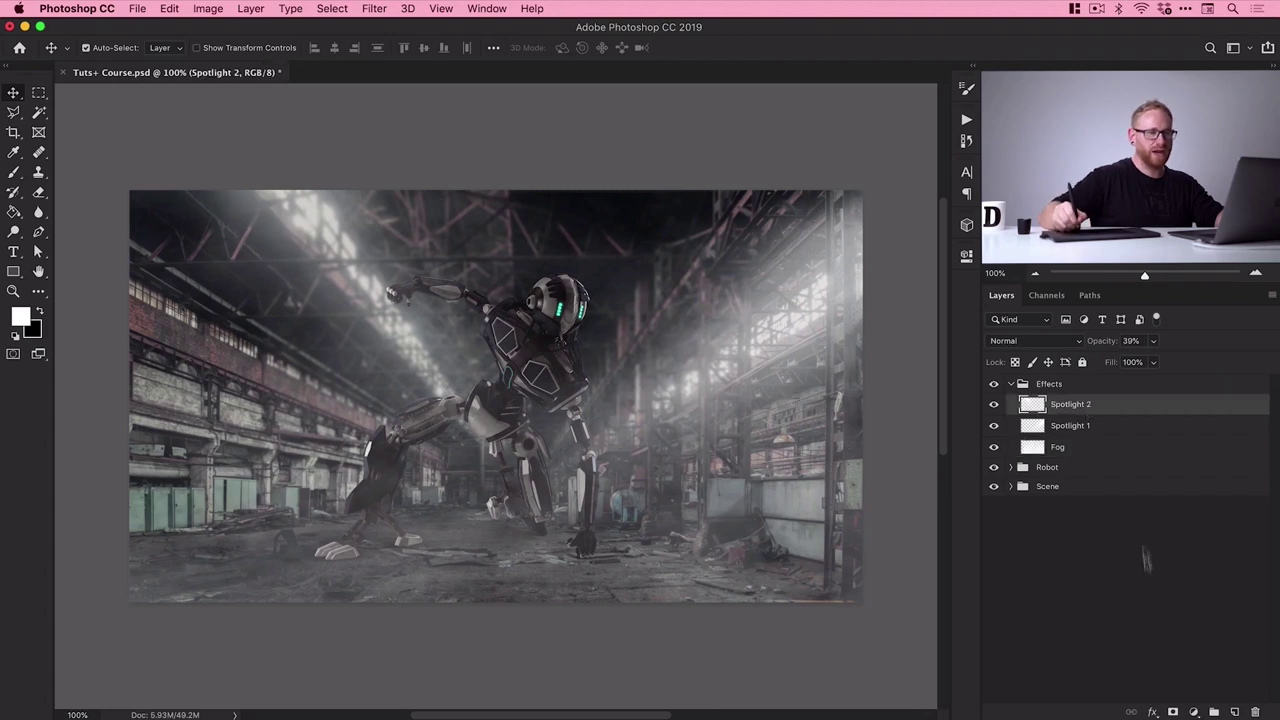
left_click(1234, 712)
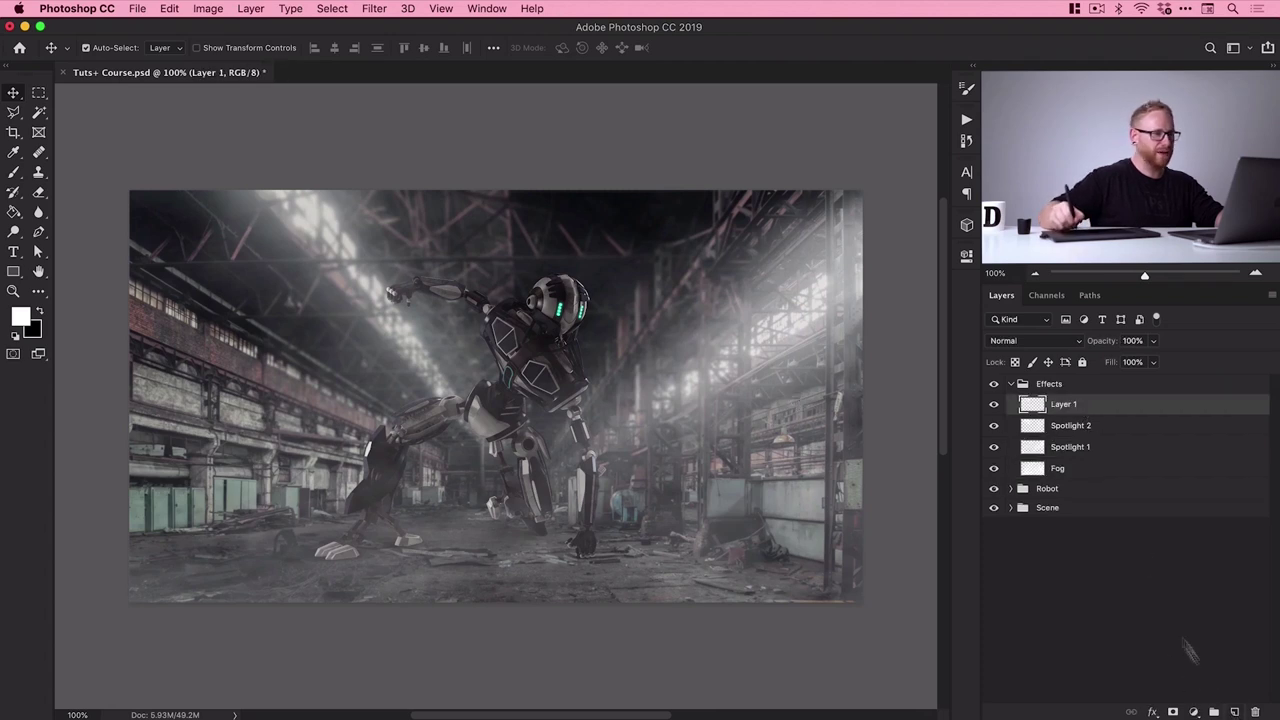
double_click(1060, 406)
type("Noise")
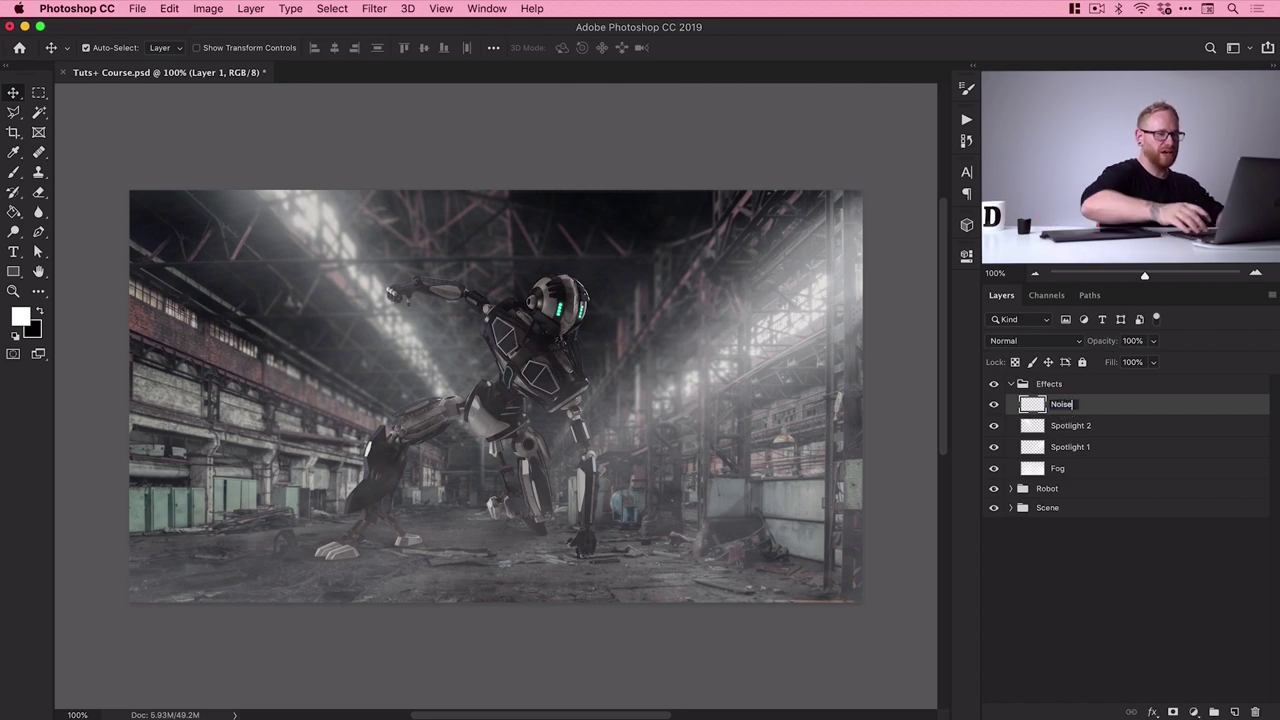
key("Return")
Apply the basic Blur filter to the Robot smart object inside the Robot group to soften the robot's edges
key("super+equal")
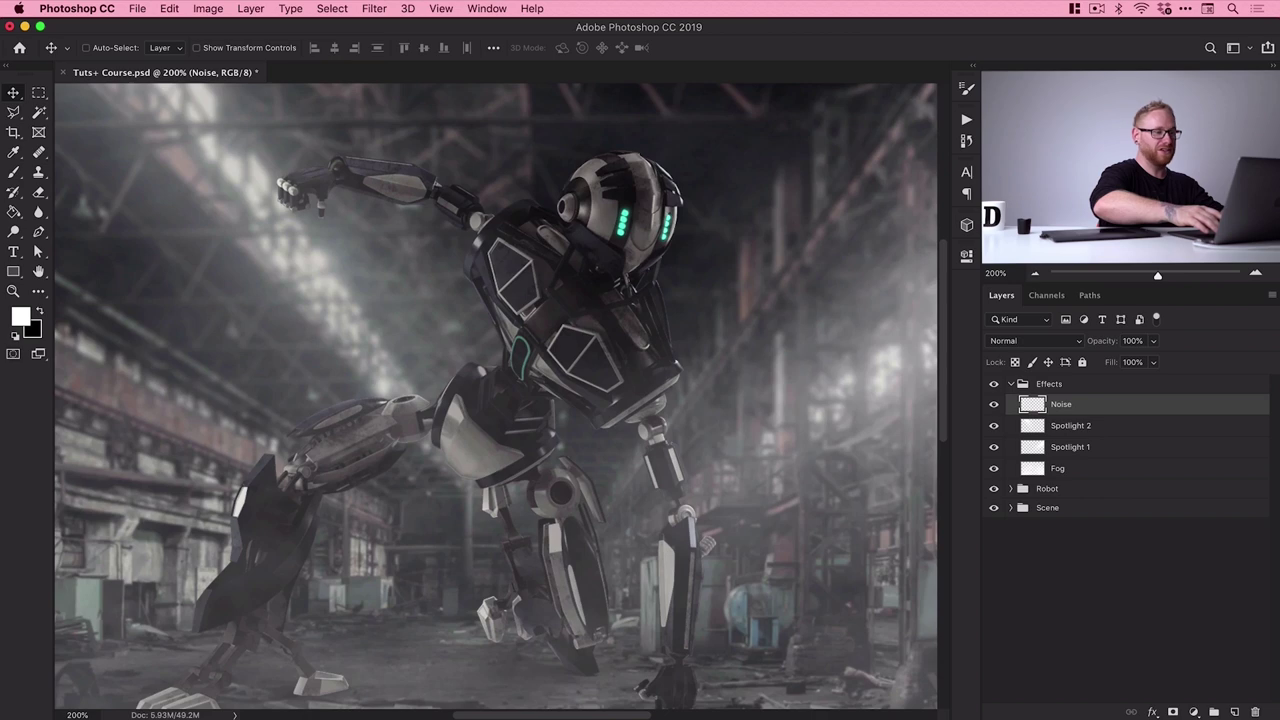
key("super+equal")
key("super+equal")
key("super+equal")
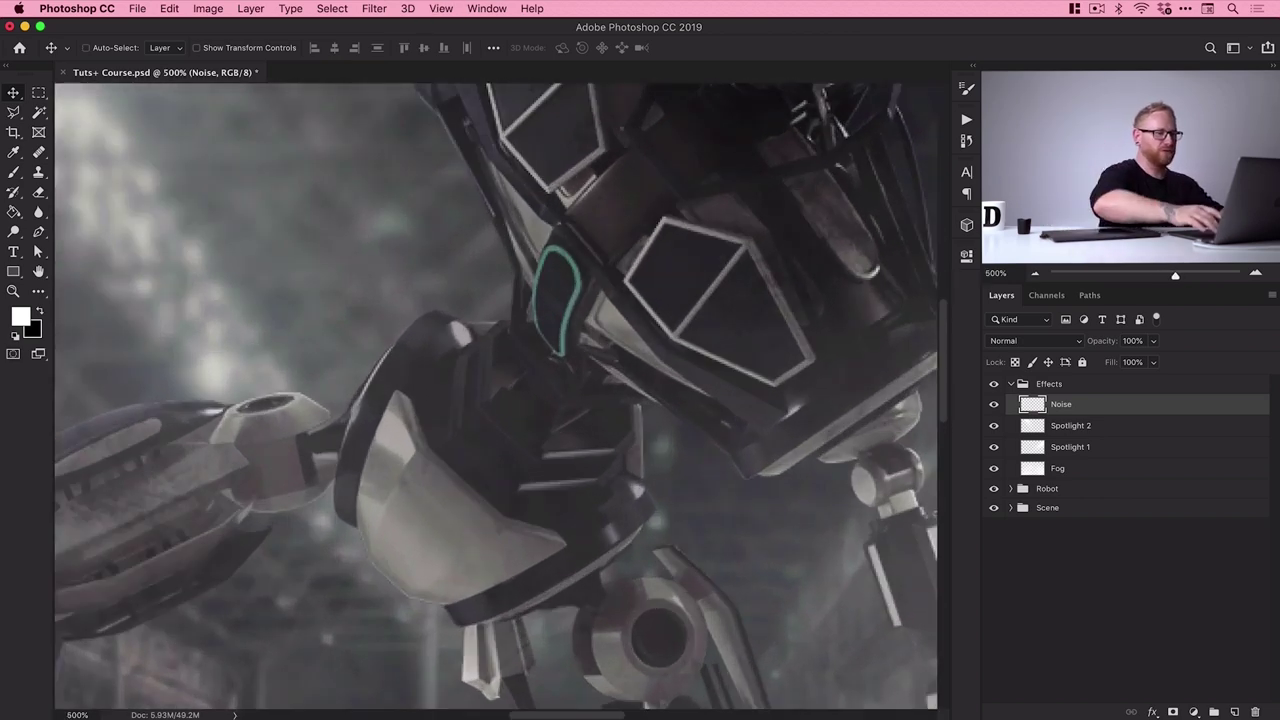
key("super+equal")
key("super+equal")
scroll(660, 325, "down", 5)
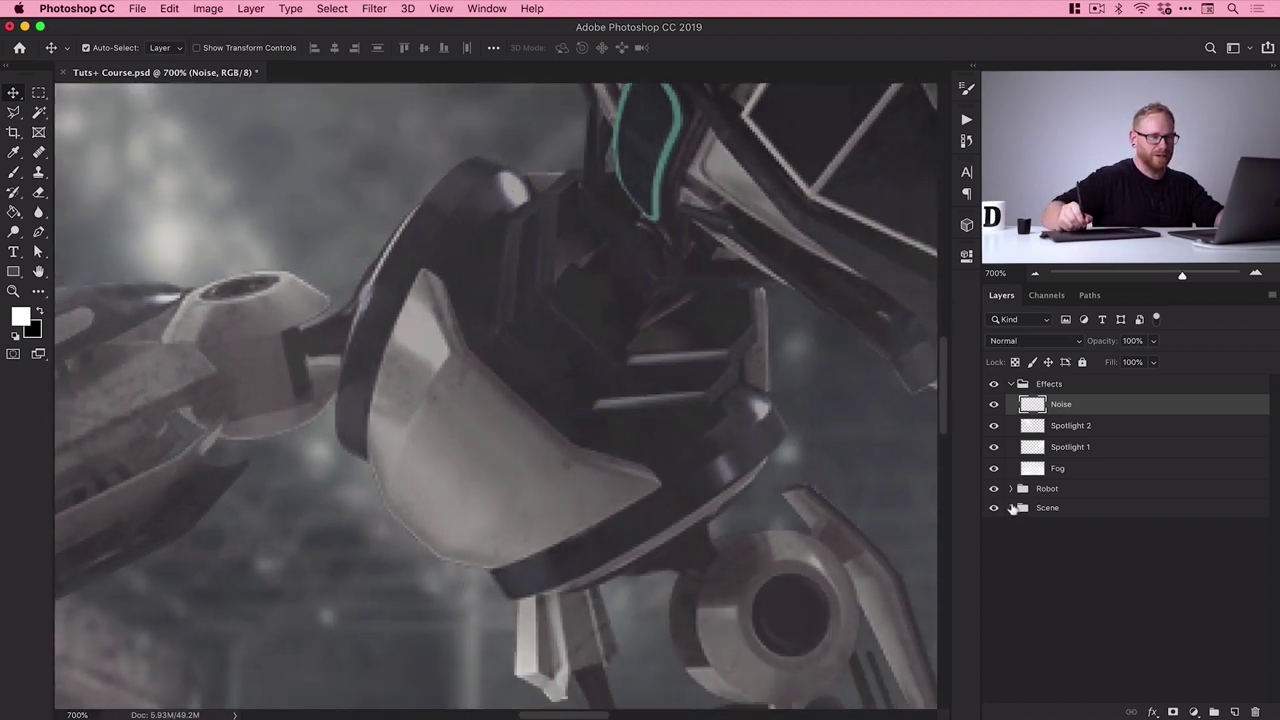
left_click(1010, 488)
scroll(1095, 587, "down", 1)
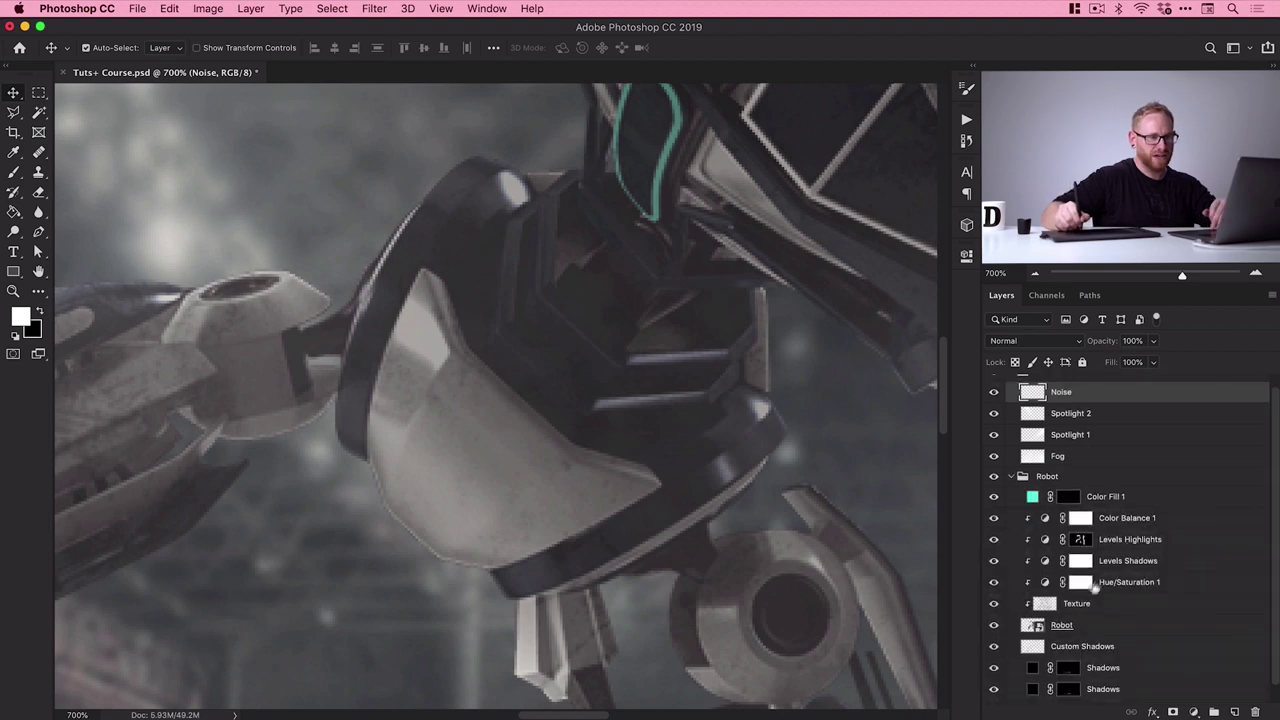
left_click(1074, 626)
left_click(374, 8)
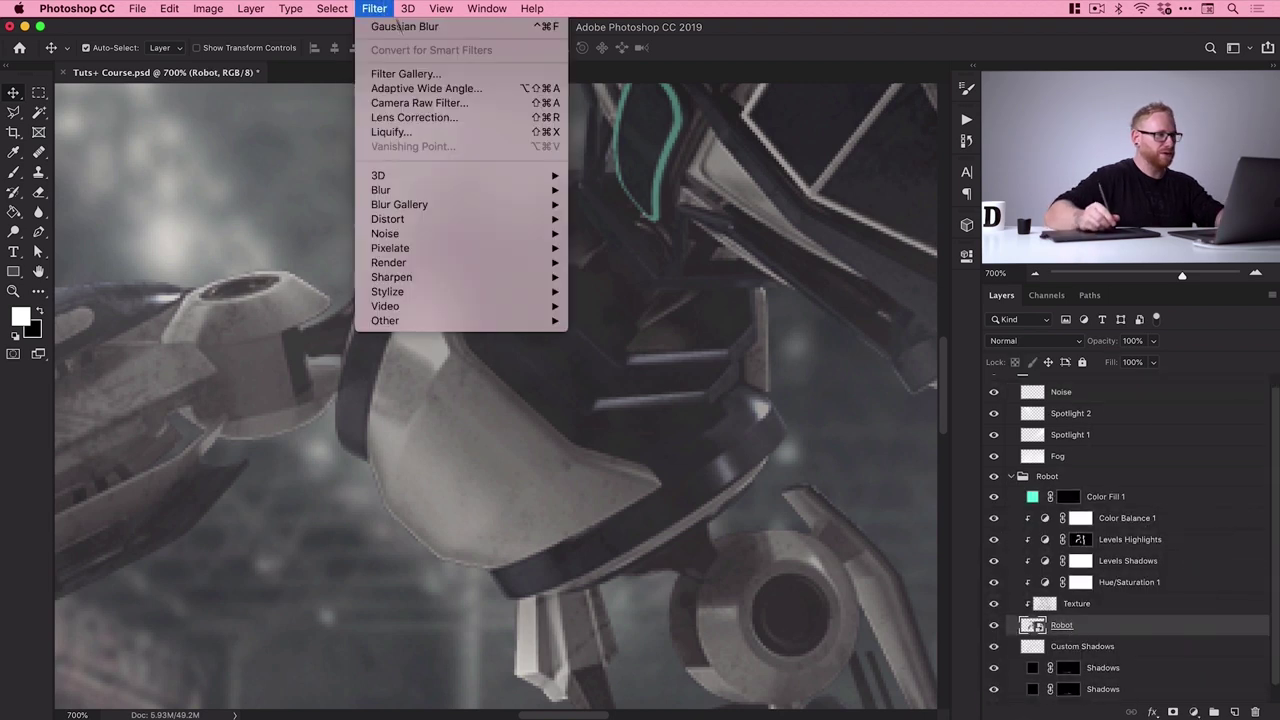
mouse_move(434, 192)
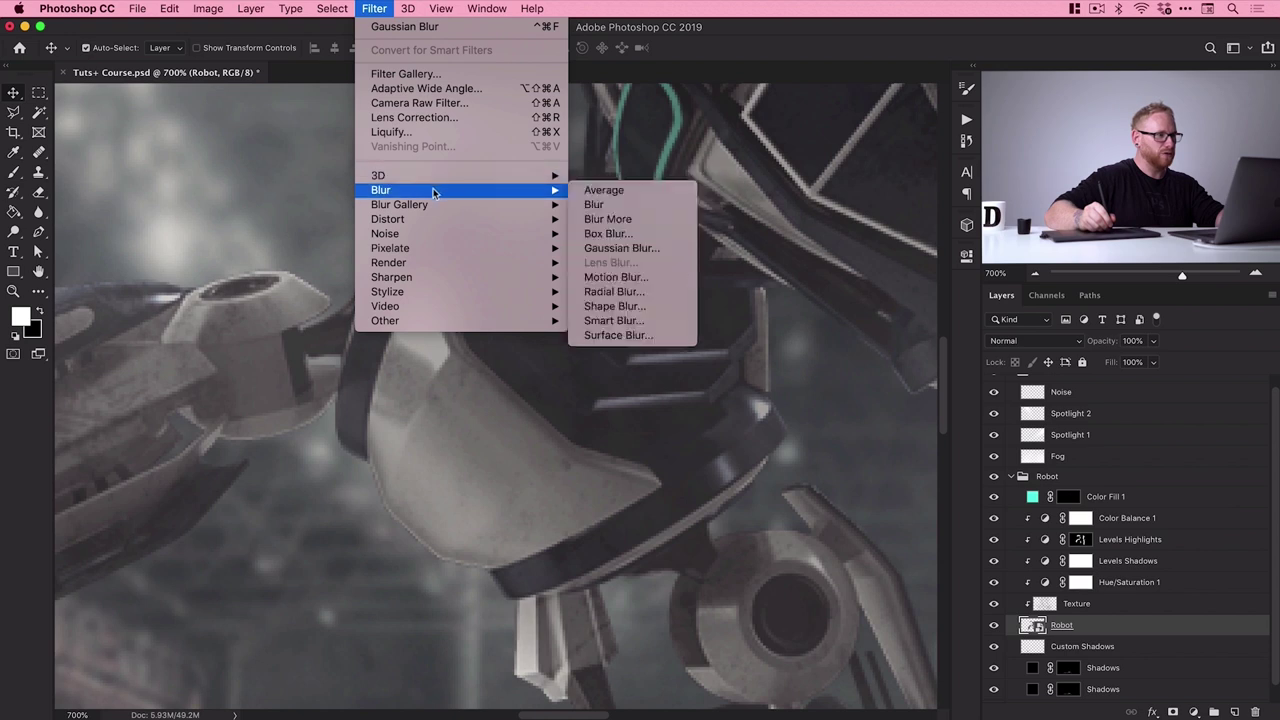
left_click(632, 205)
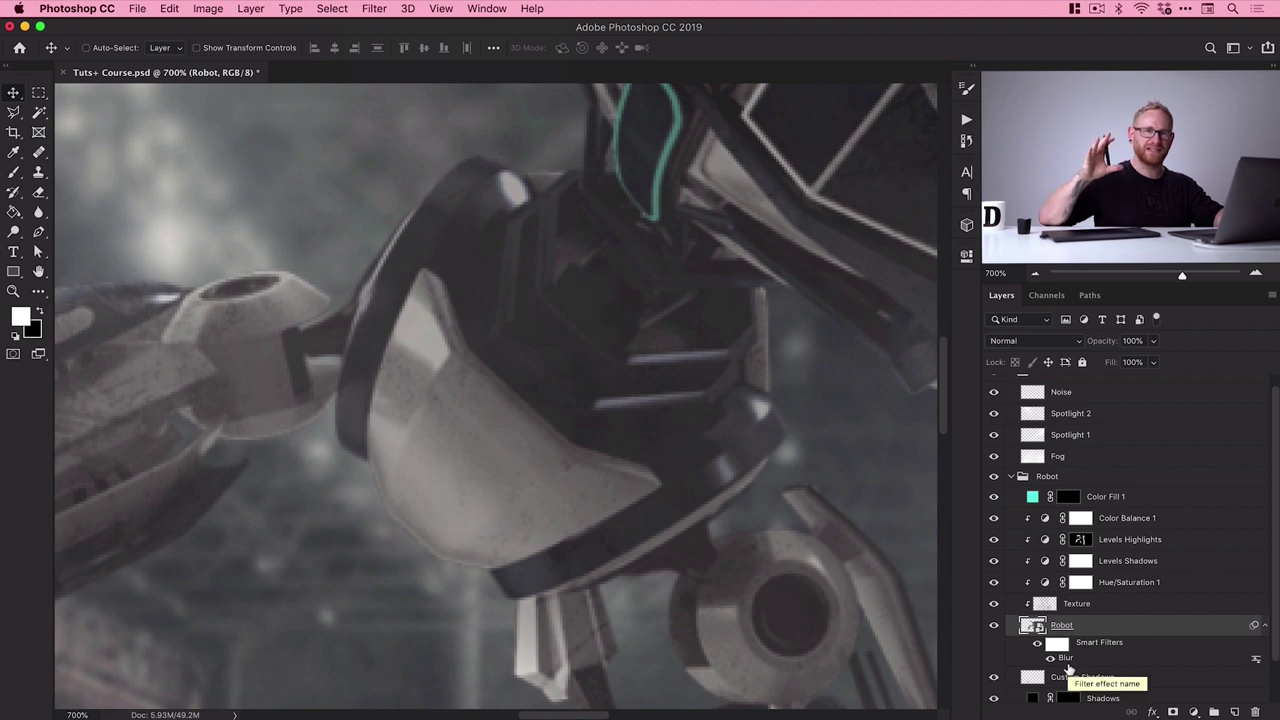
Select the Noise layer and make black the foreground colour
left_click(1066, 396)
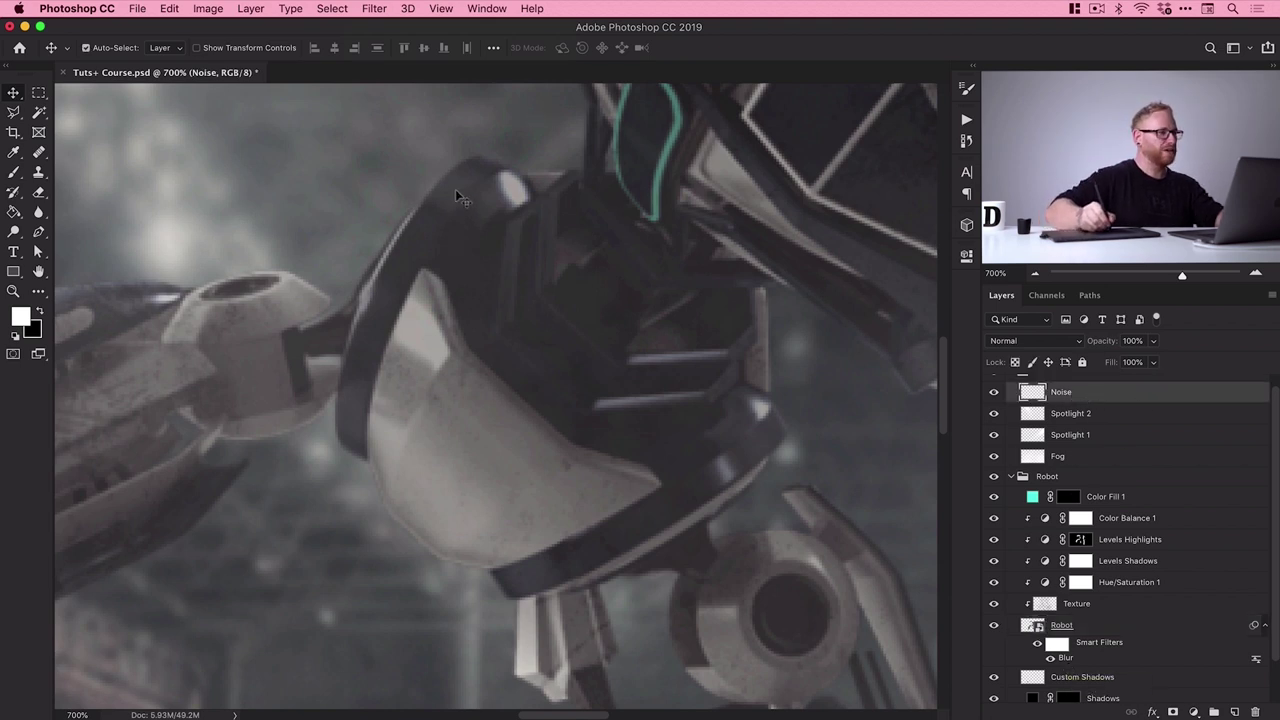
left_click(16, 331)
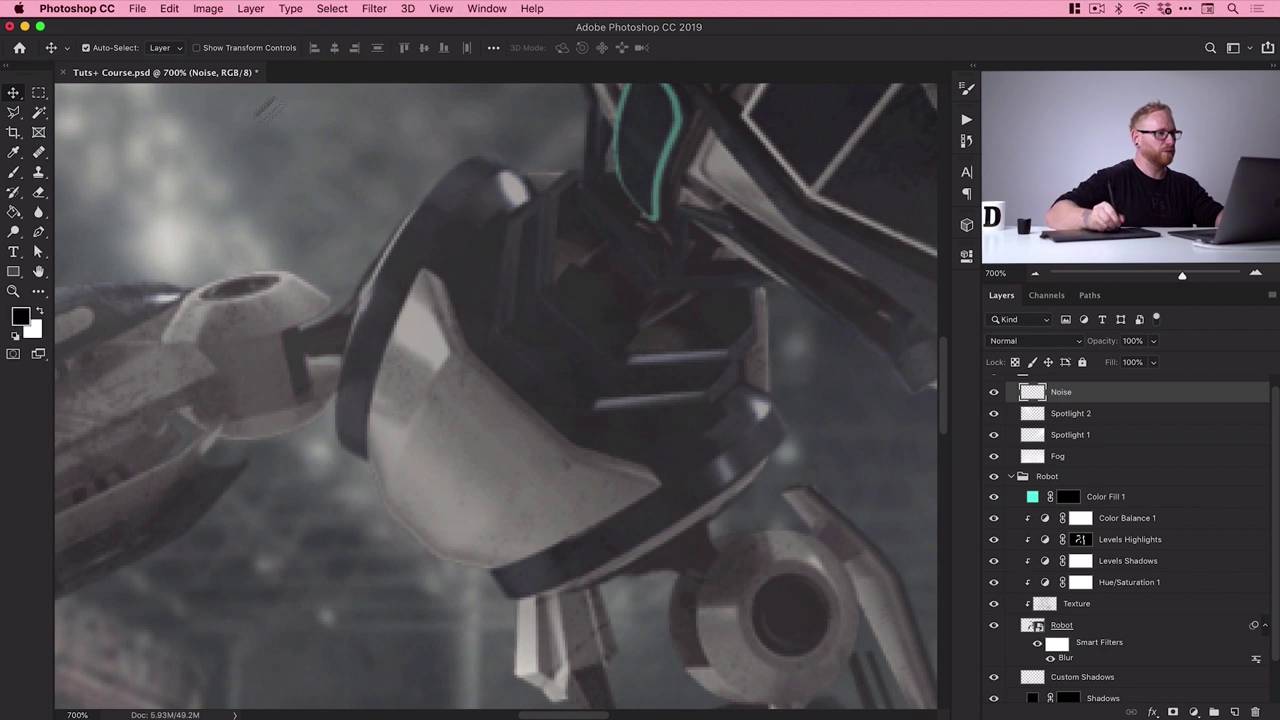
Try to apply the Add Noise filter to the empty Noise layer
left_click(373, 8)
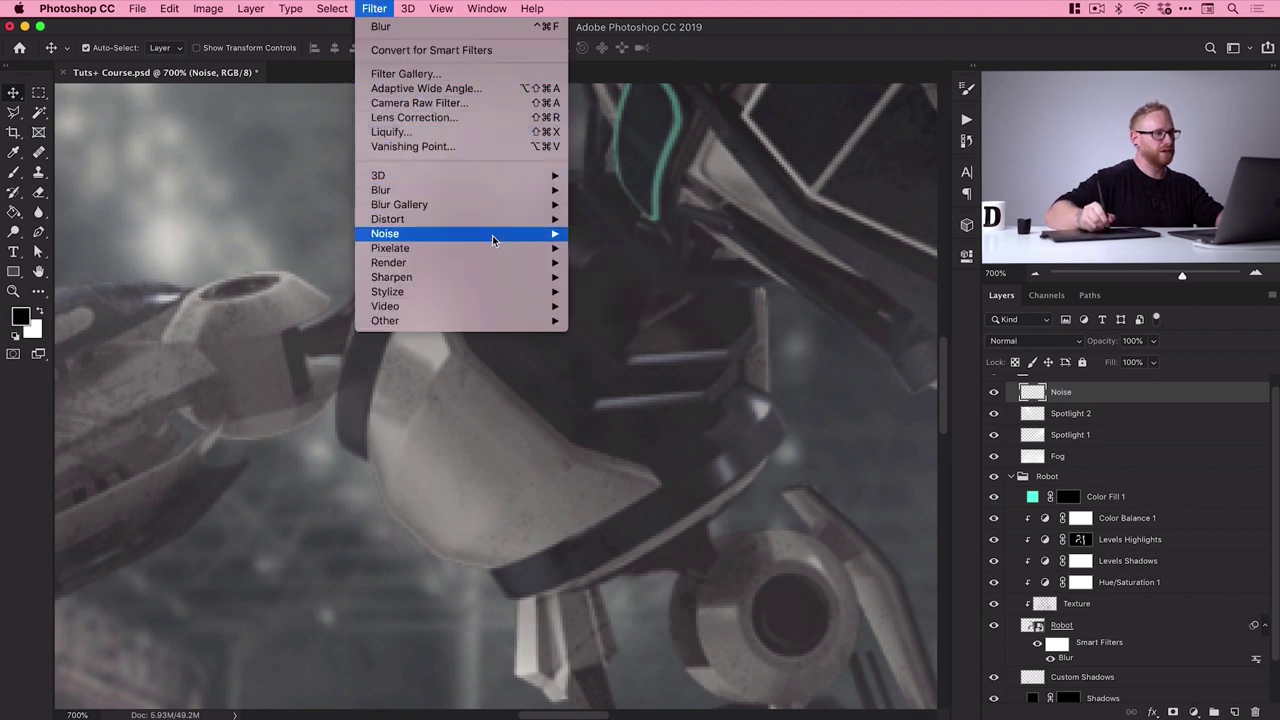
mouse_move(492, 240)
left_click(650, 235)
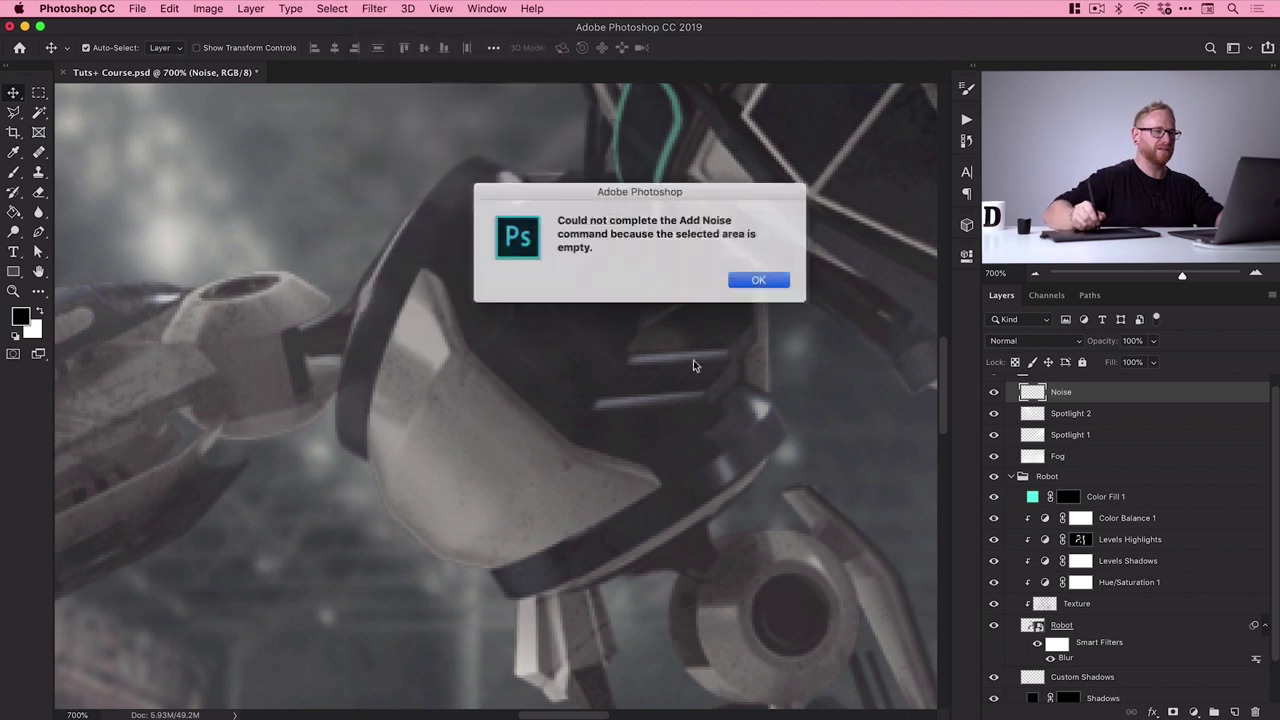
left_click(754, 280)
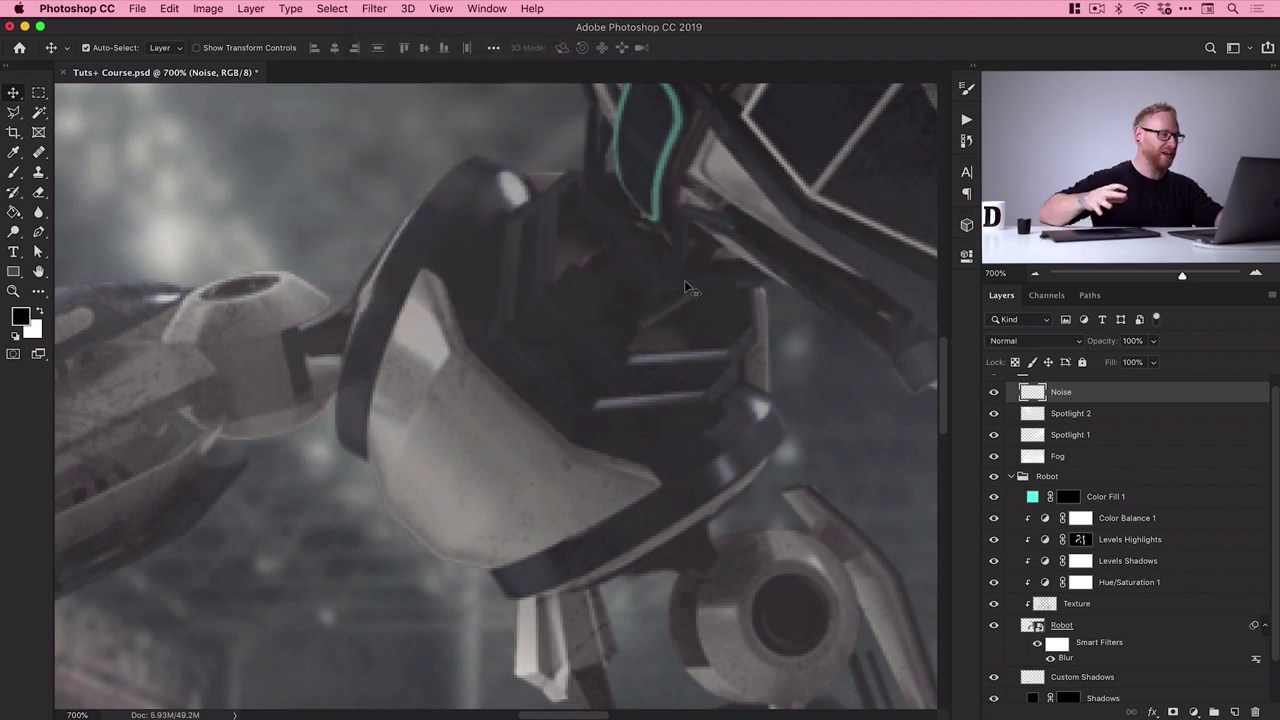
Fill the Noise layer with black using the Paint Bucket tool
left_click(14, 212)
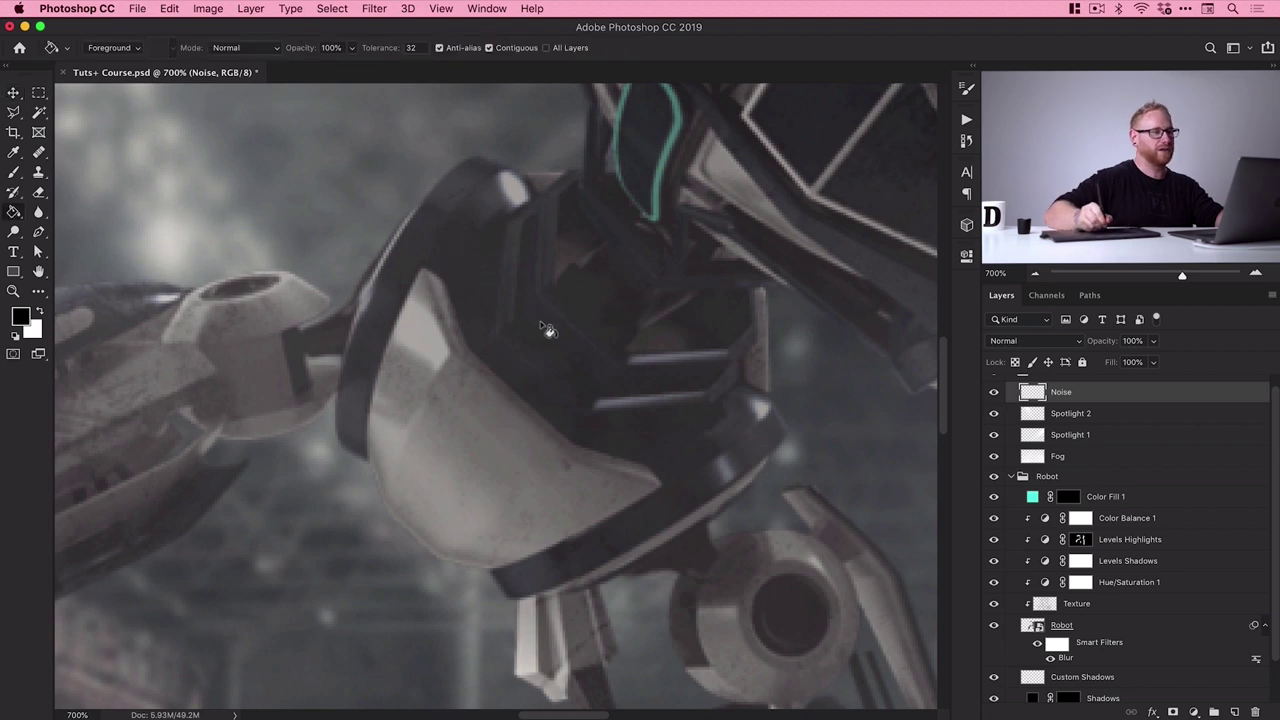
left_click(543, 332)
key("v")
Apply Add Noise to the black Noise layer with a 100% amount, Gaussian distribution and Monochromatic enabled
left_click(366, 10)
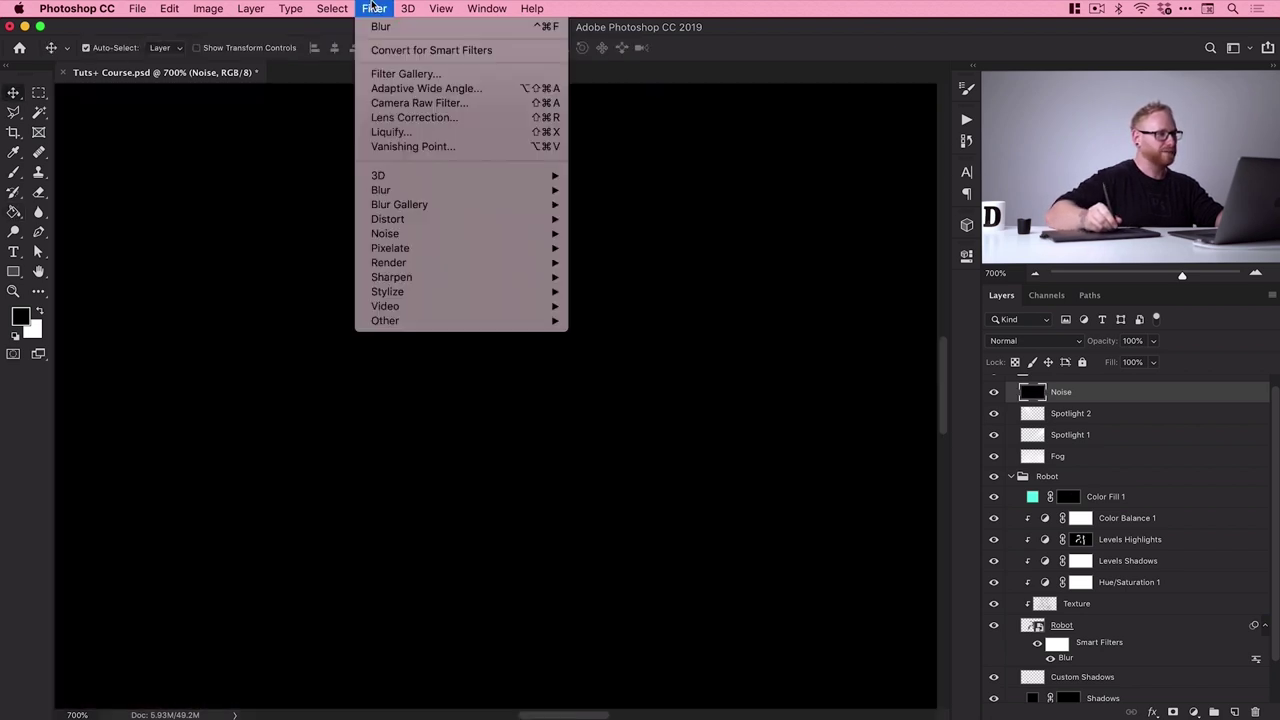
mouse_move(515, 235)
left_click(610, 236)
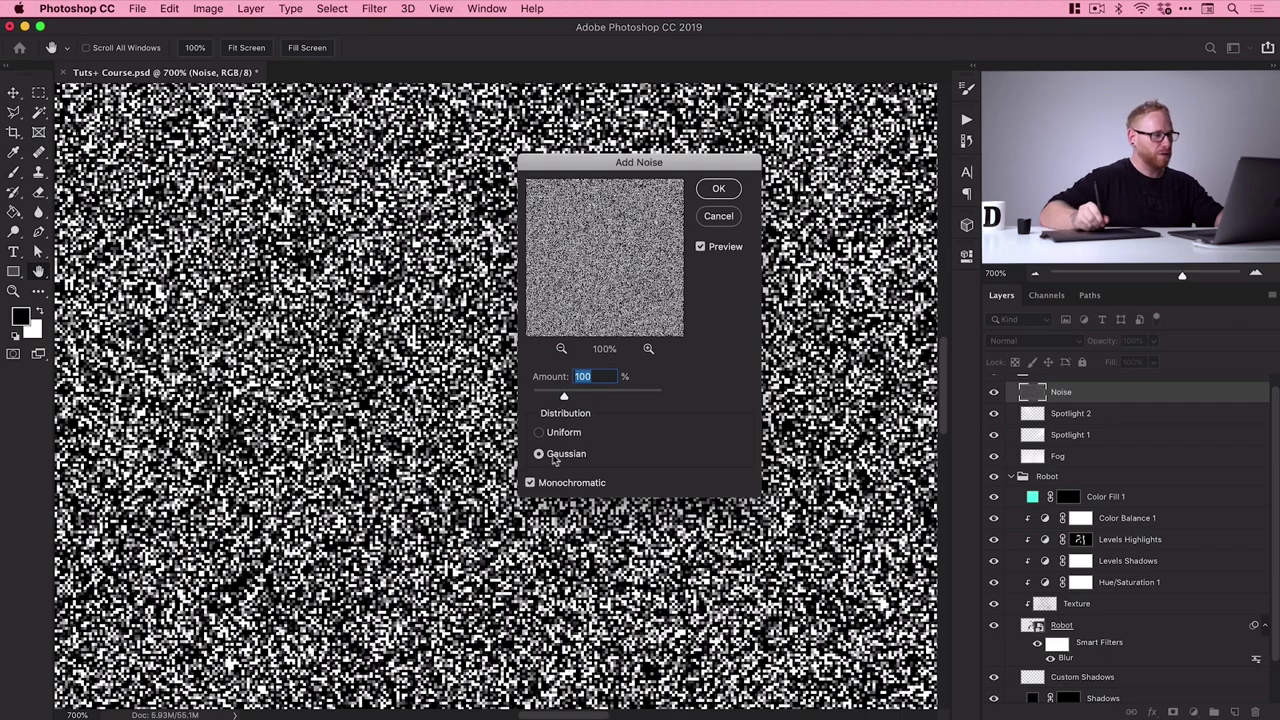
left_click(531, 484)
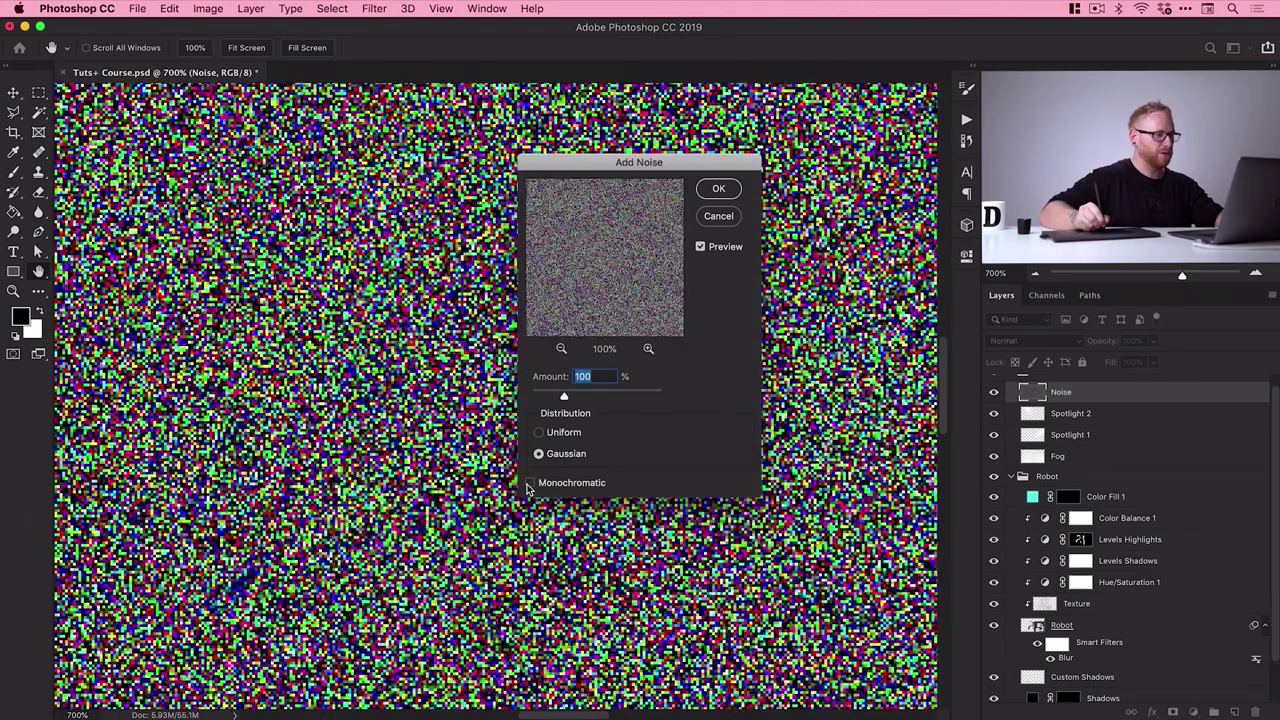
left_click(530, 484)
left_click(729, 193)
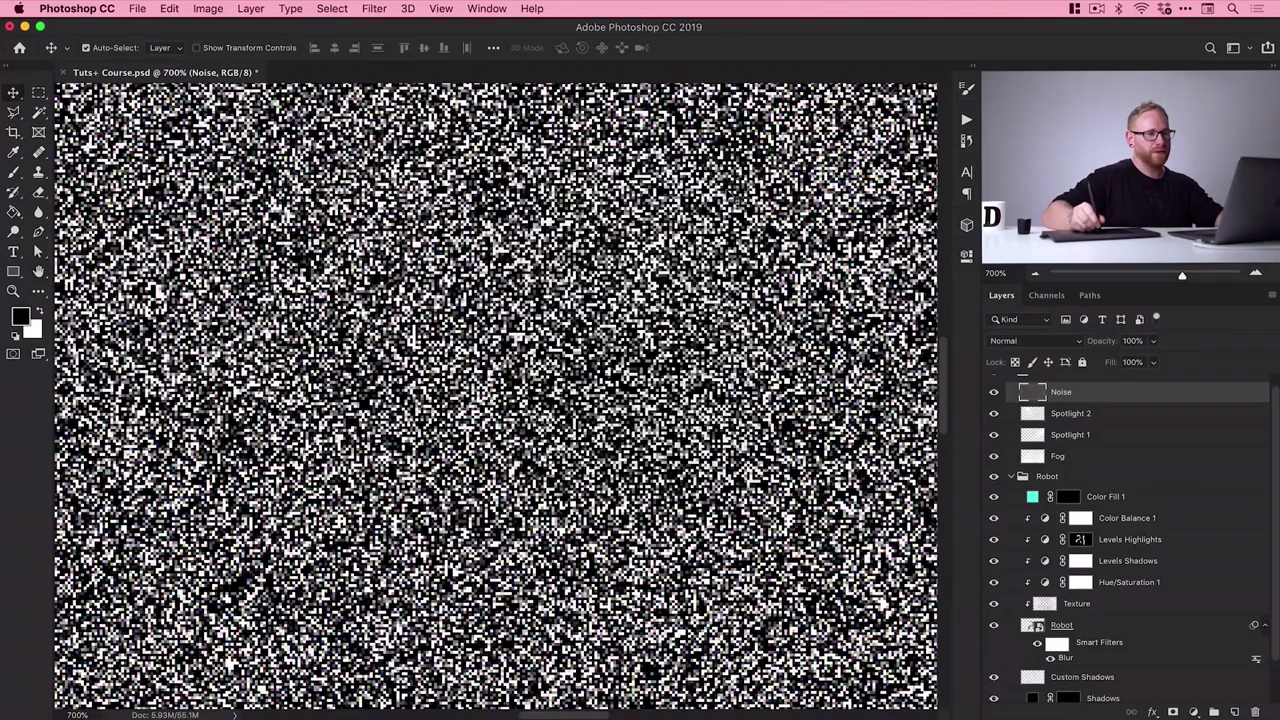
Set the Noise layer's blend mode to Soft Light and its opacity to 10%
left_click(1066, 341)
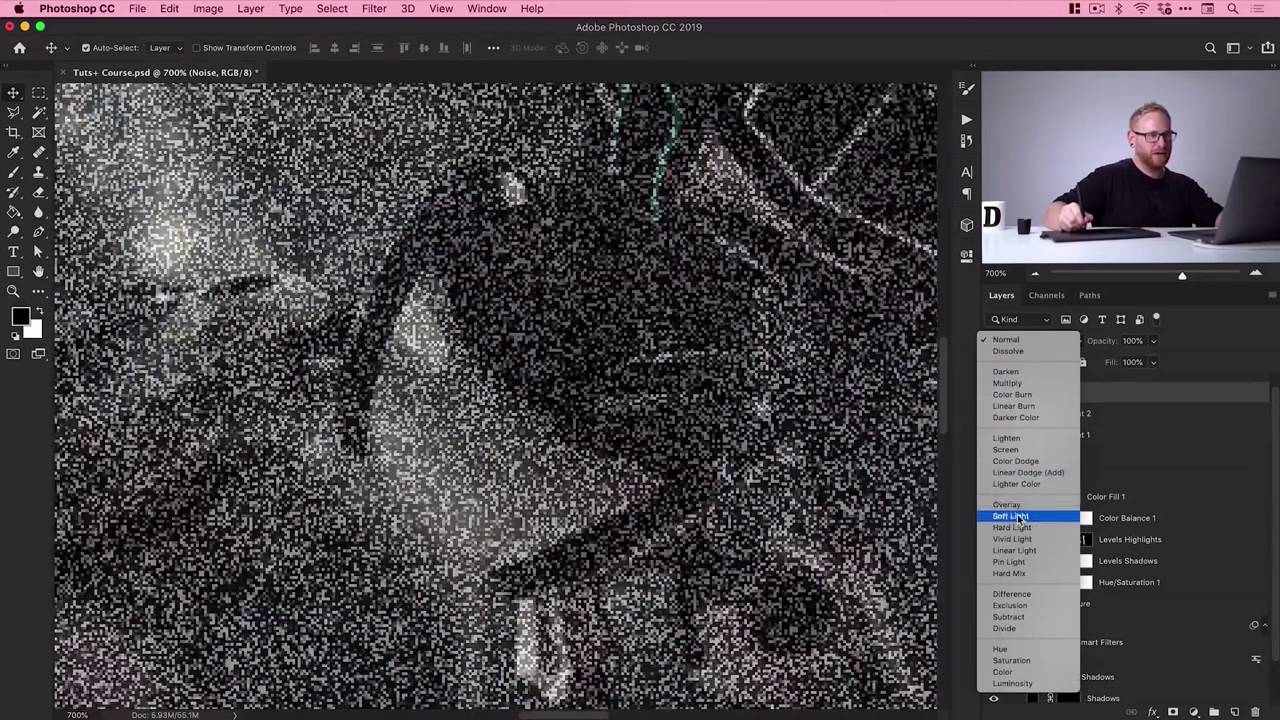
left_click(1012, 516)
key("super+1")
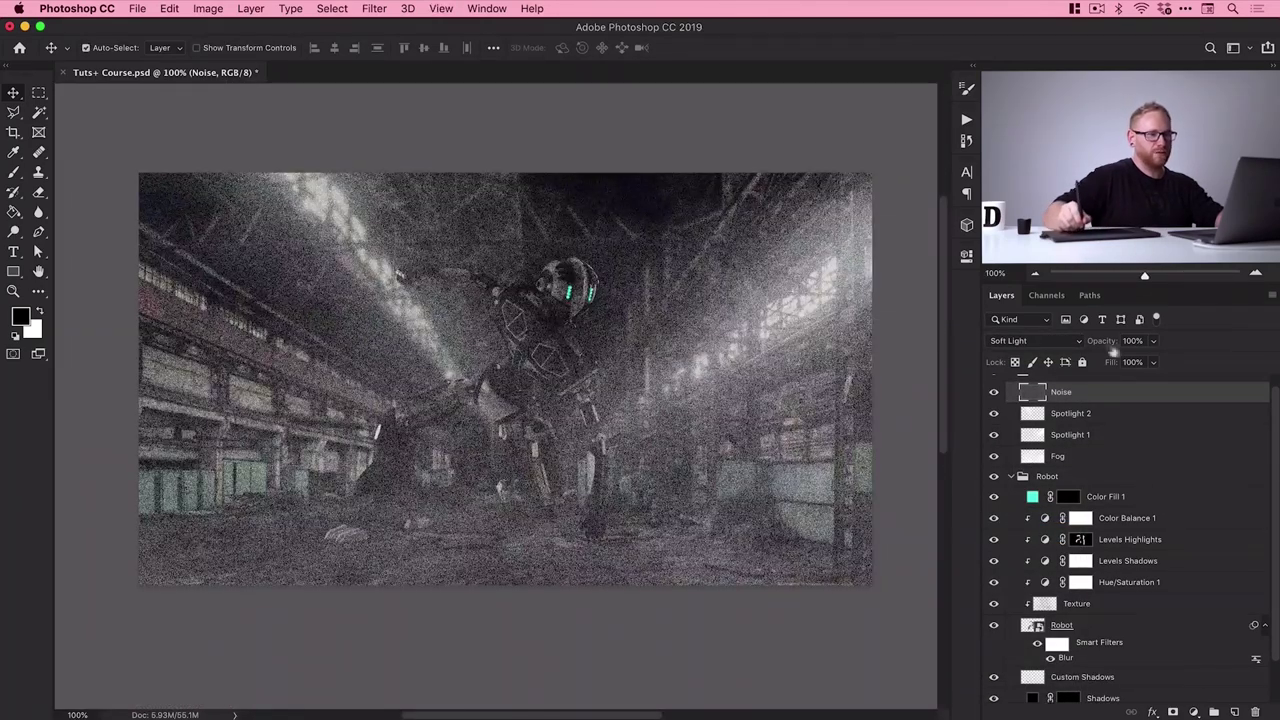
left_click(1154, 342)
left_click_drag(1115, 362, 1088, 368)
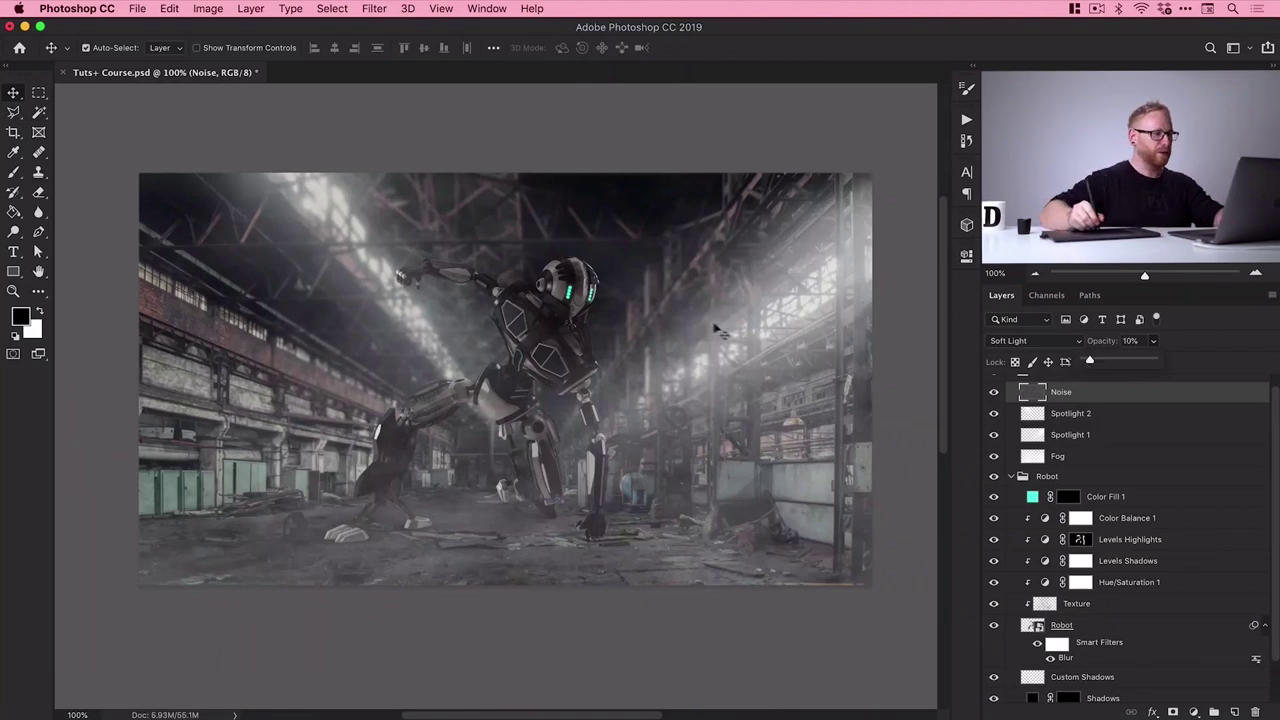
Lower the Noise layer's opacity to 5% and compare a close-up of the robot with the layer hidden and shown
key("z")
left_click_drag(476, 390, 690, 465)
key("v")
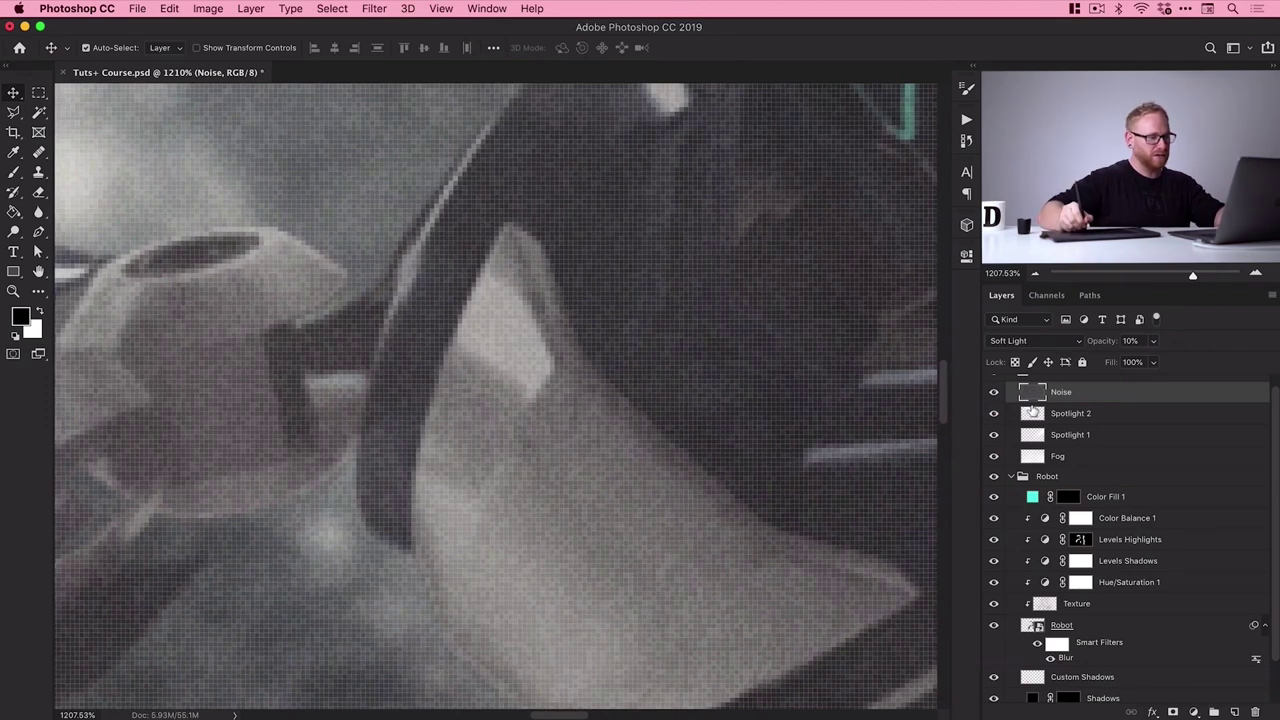
key("super+minus")
key("super+minus")
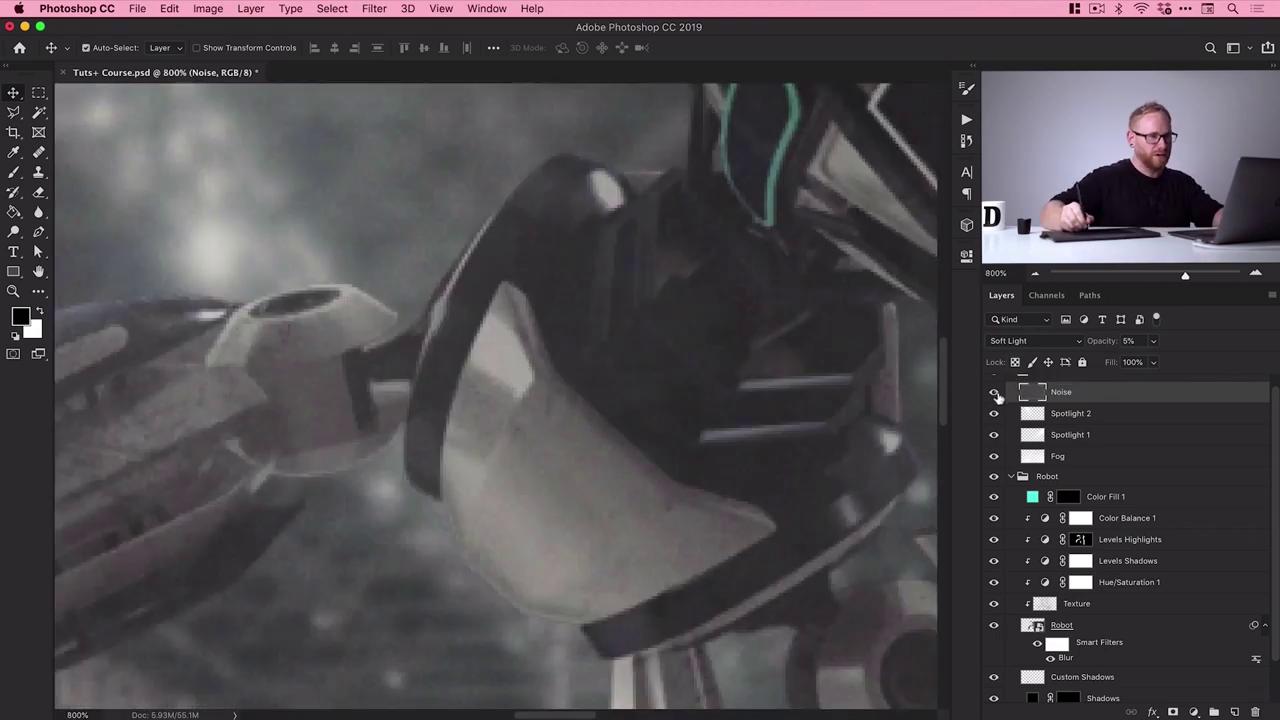
left_click(994, 394)
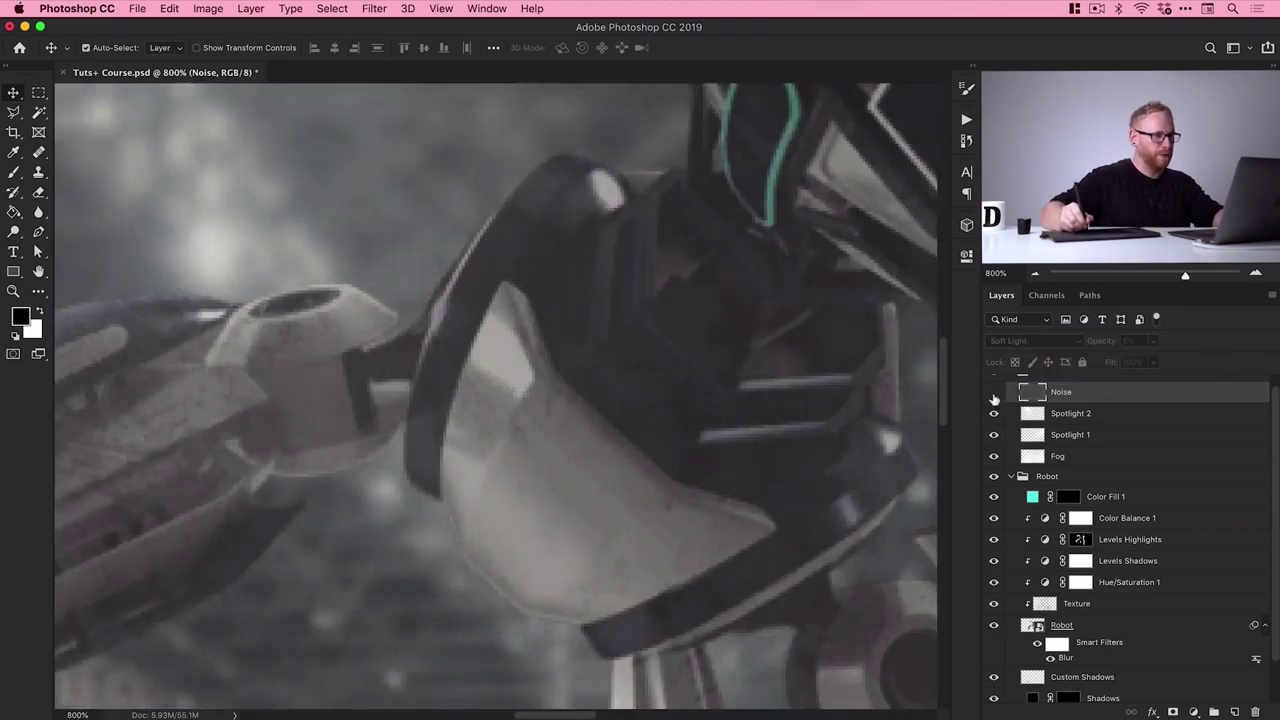
left_click(994, 396)
left_click(994, 396)
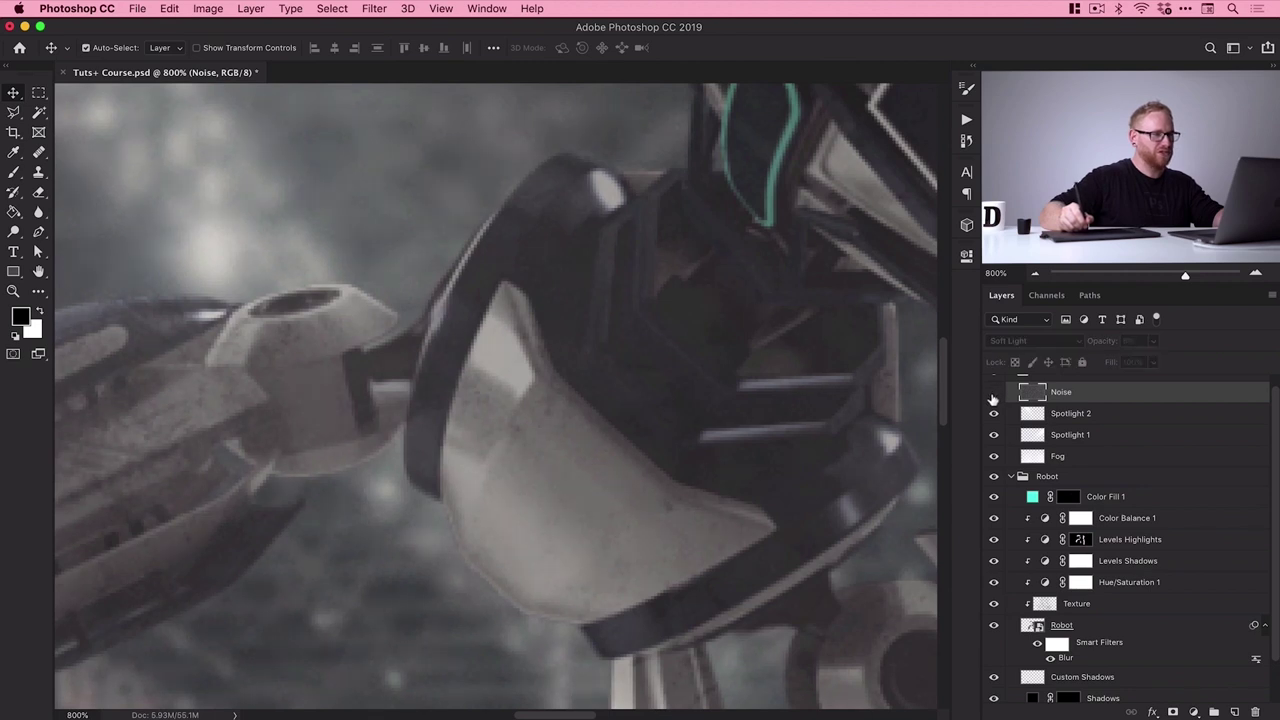
left_click(994, 396)
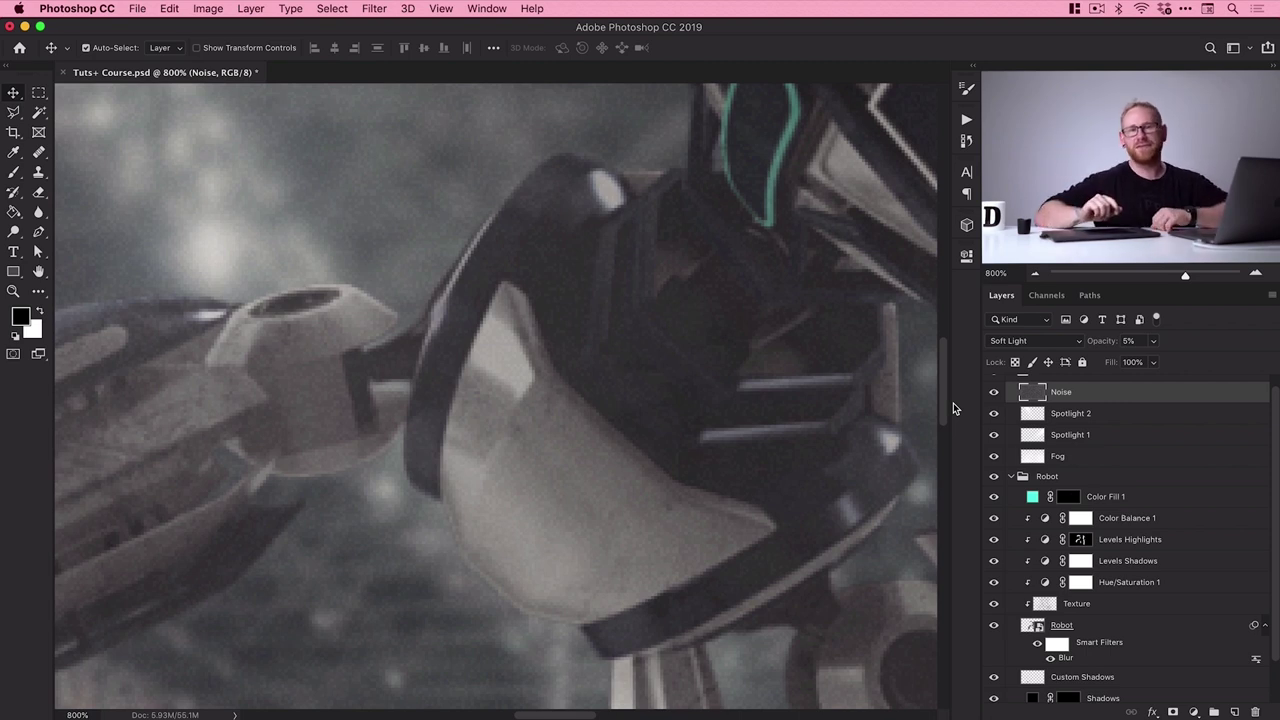
Lock all attributes of the Noise layer
key("super+minus")
key("super+minus")
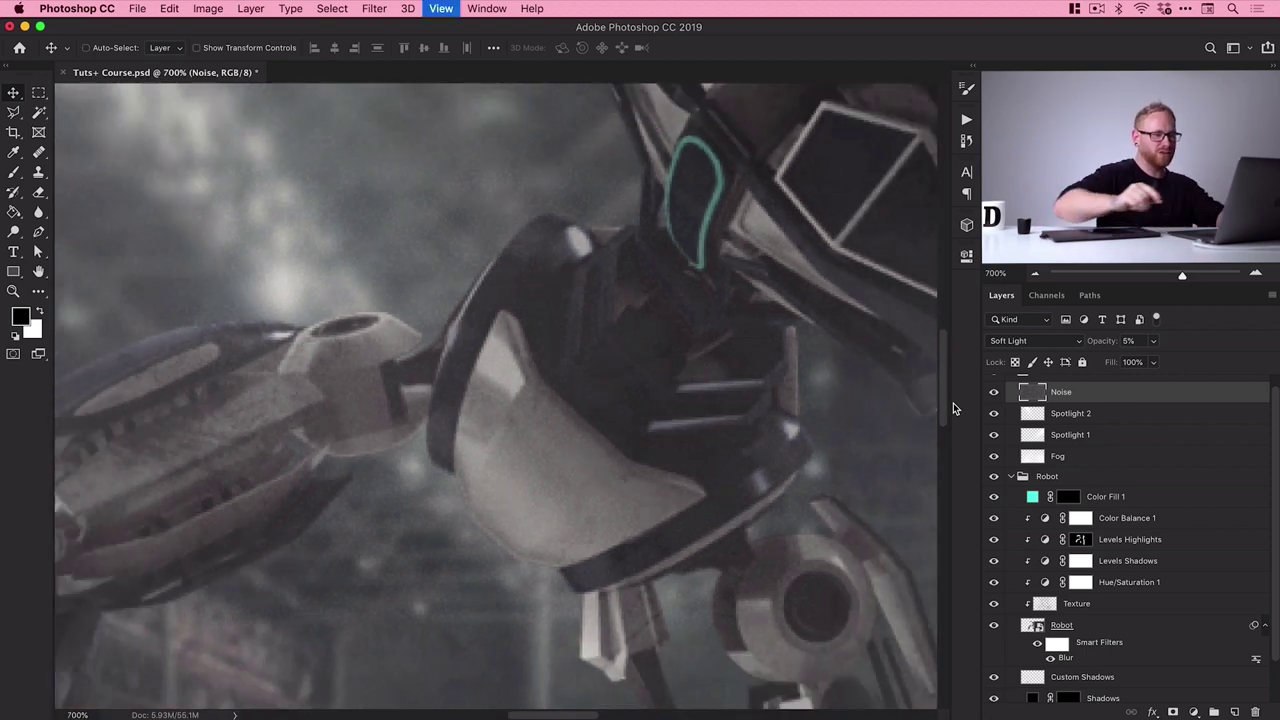
left_click(1082, 362)
scroll(1250, 440, "up", 1)
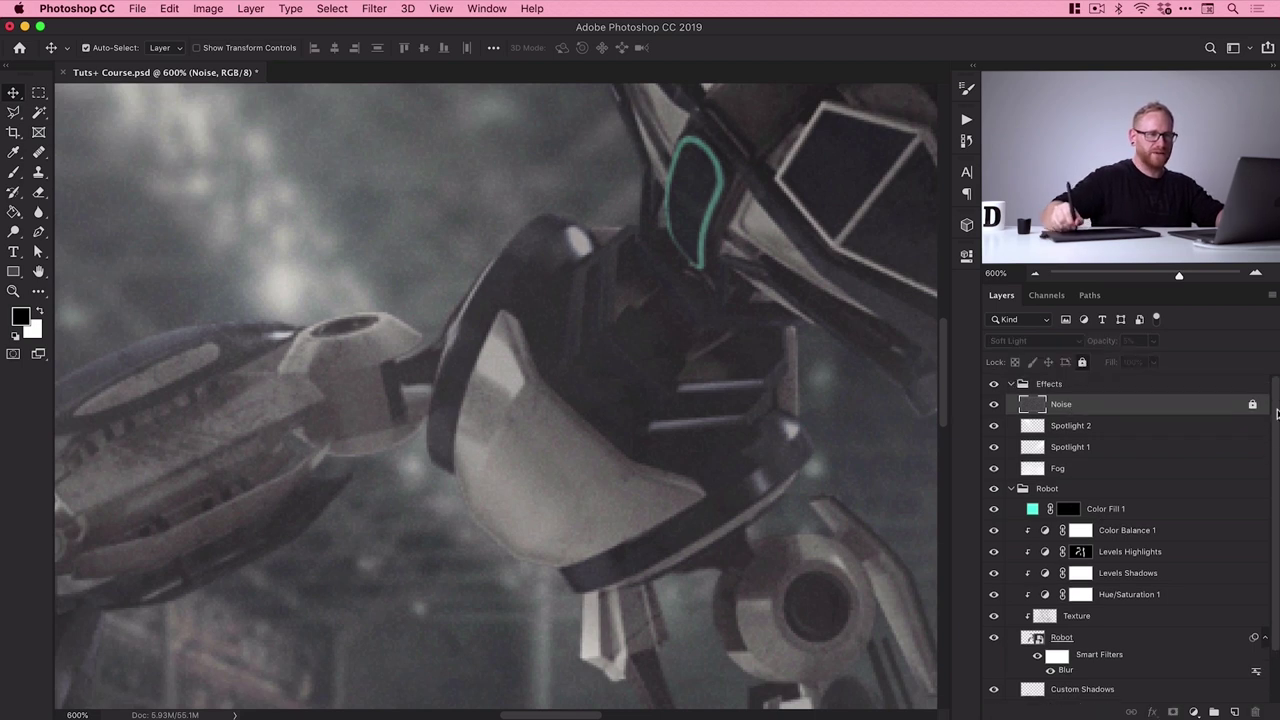
Compare the whole image with the Effects group hidden and shown
key("super+0")
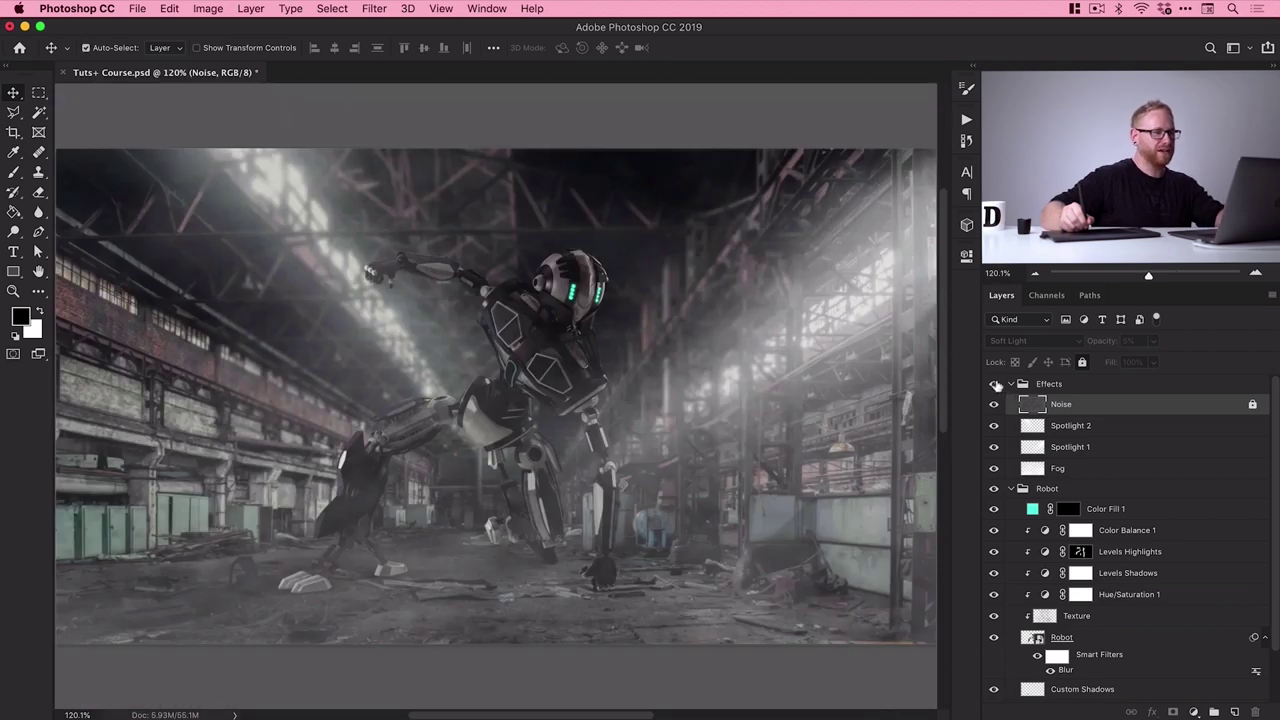
left_click(994, 384)
left_click(994, 384)
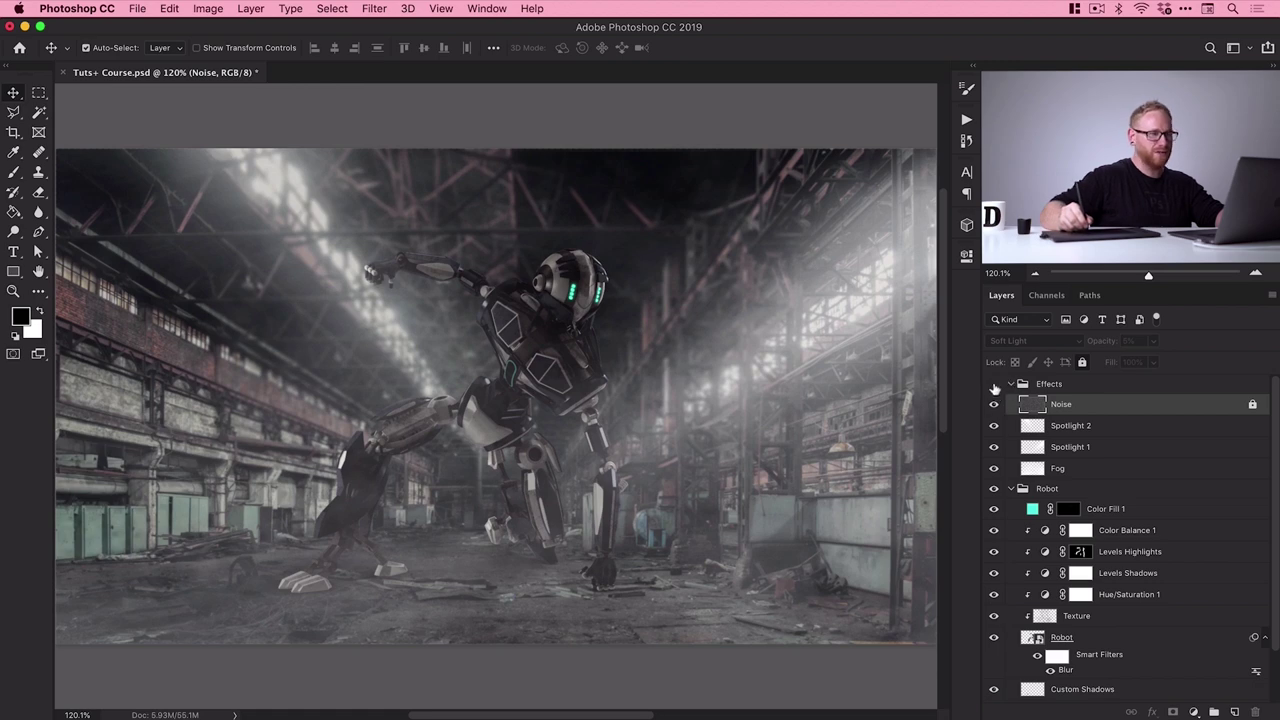
left_click(994, 385)
left_click(994, 385)
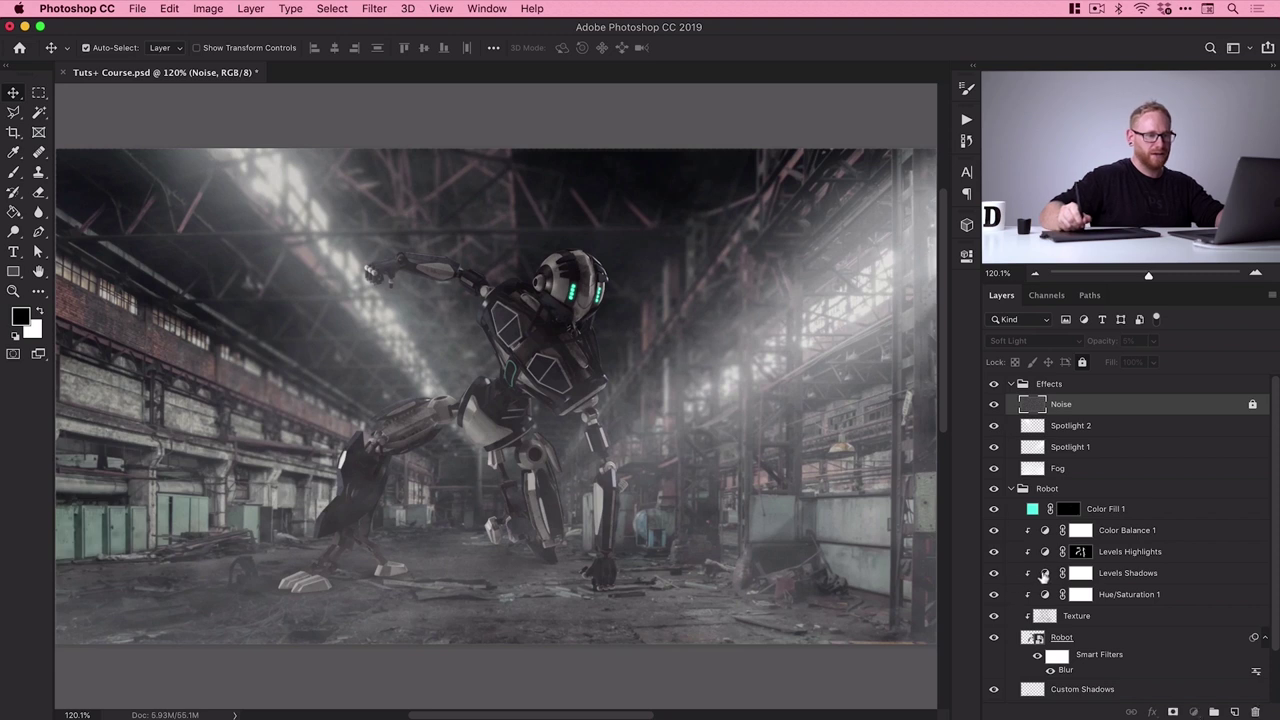
Try a different midtone level in the Levels Shadows adjustment
left_click(1043, 578)
double_click(1043, 573)
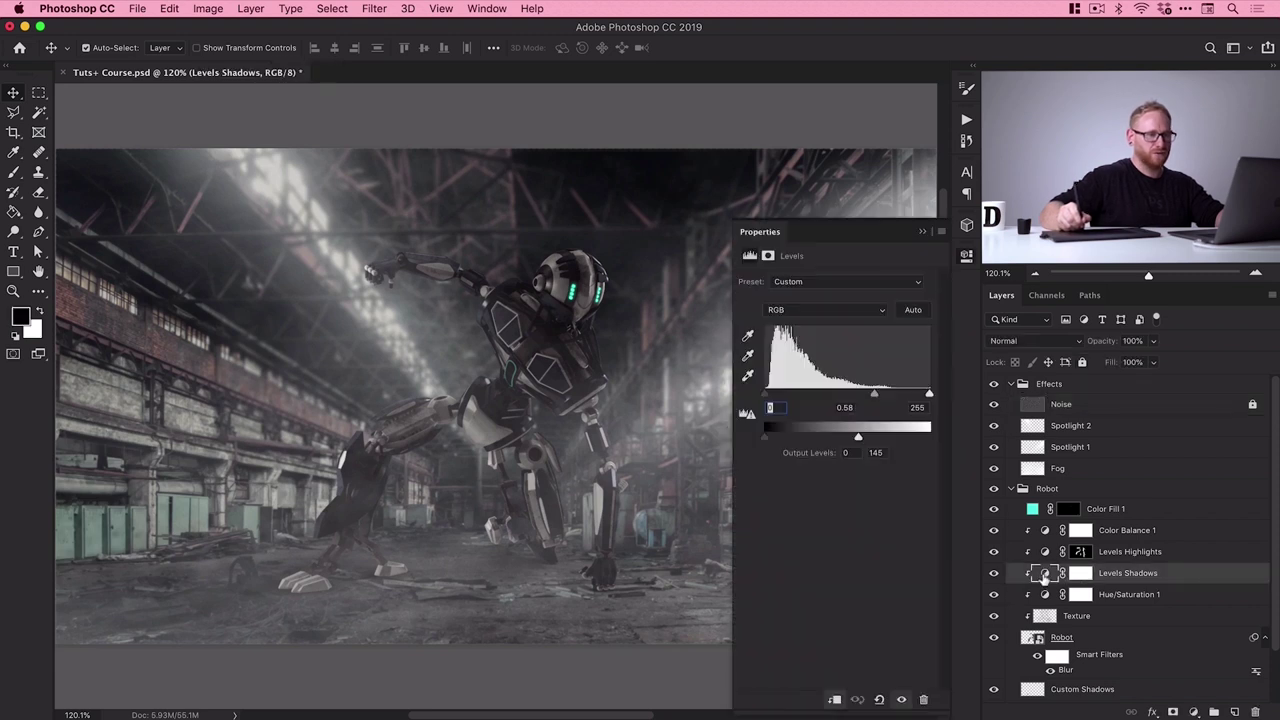
left_click_drag(890, 395, 864, 395)
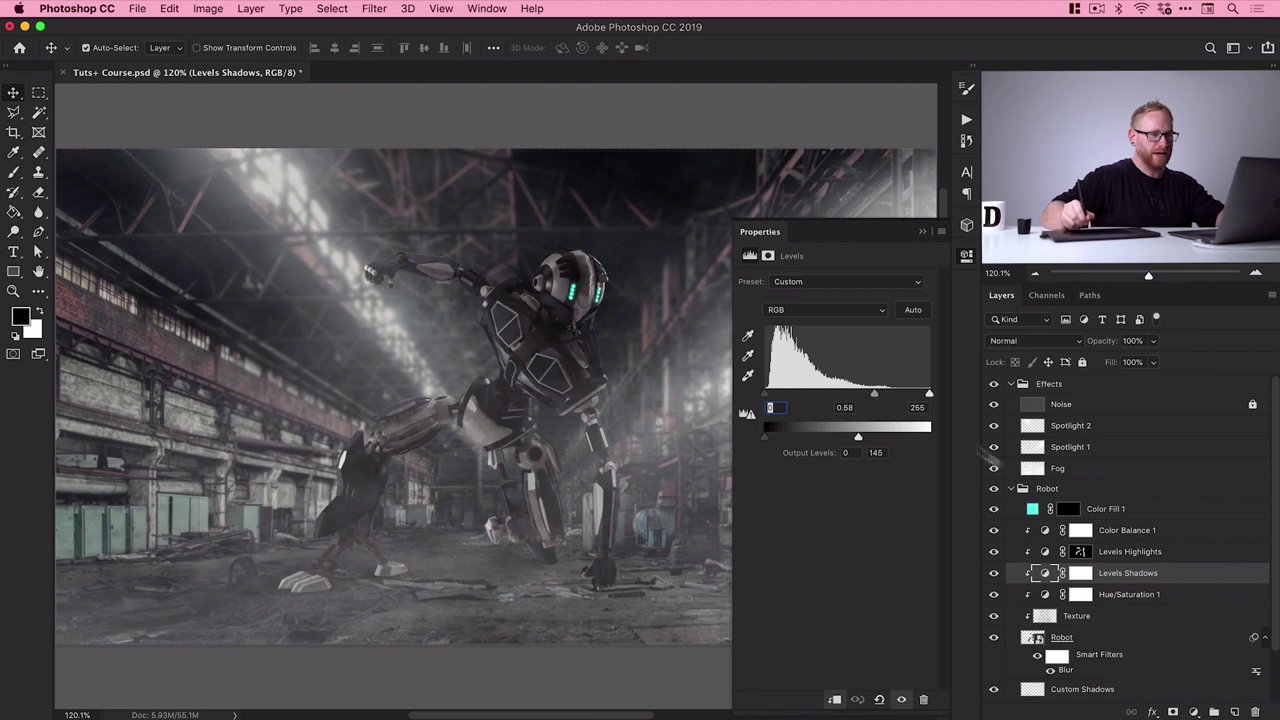
Set the white input level of the Levels Highlights adjustment to 188
left_click(1082, 551)
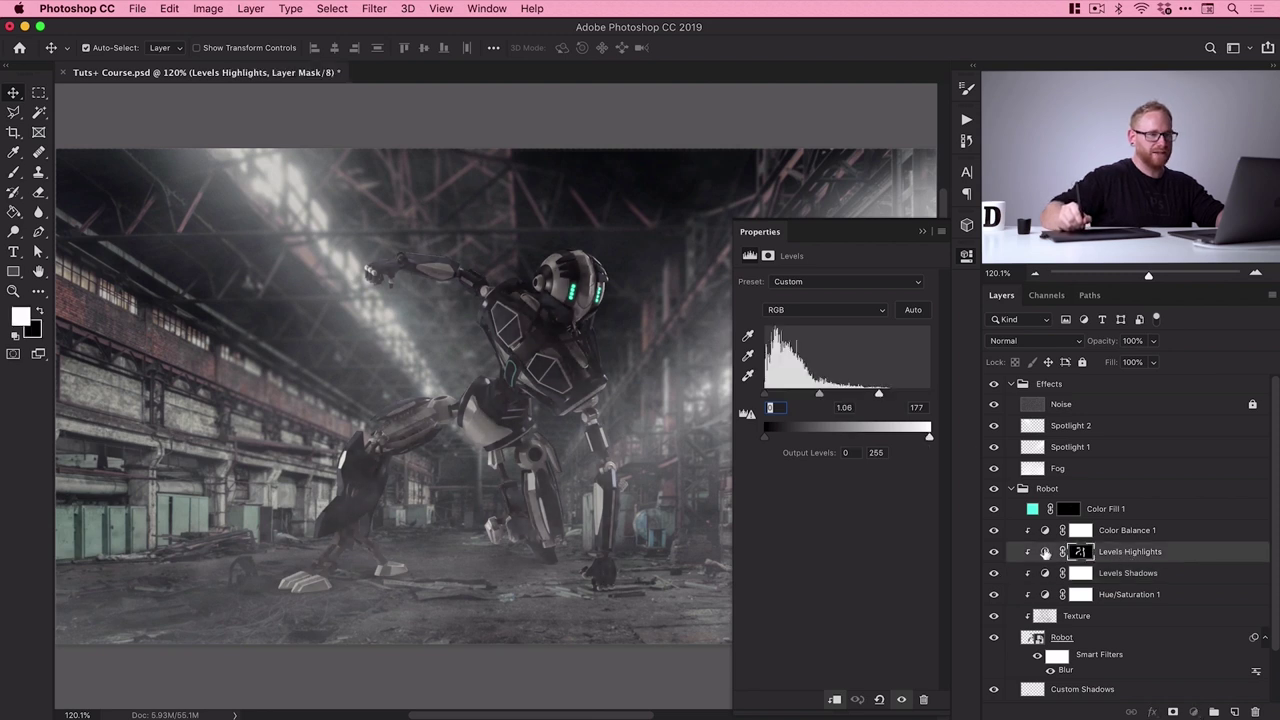
left_click(1045, 552)
mouse_move(875, 397)
left_mouse_down()
mouse_move(863, 397)
mouse_move(884, 400)
left_mouse_up()
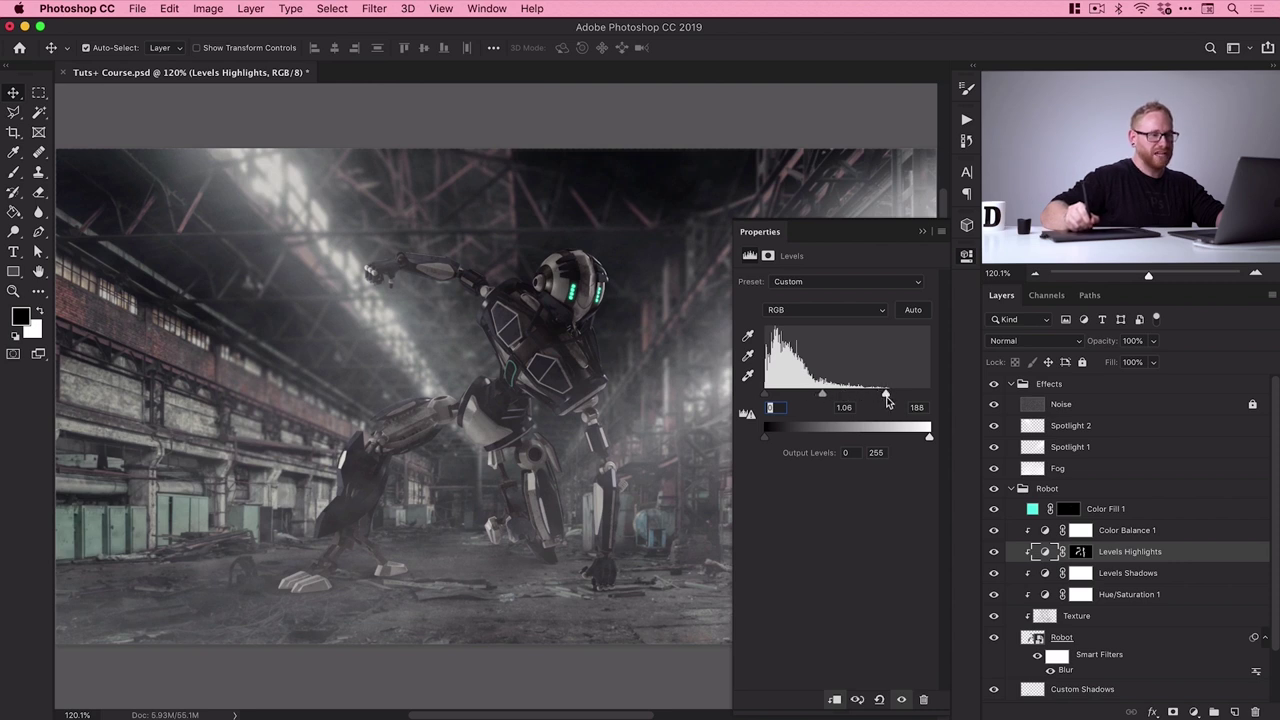
Add a Levels adjustment above Levels Shadows with the midtones at 0.50 and invert its mask to black
left_click(1128, 576)
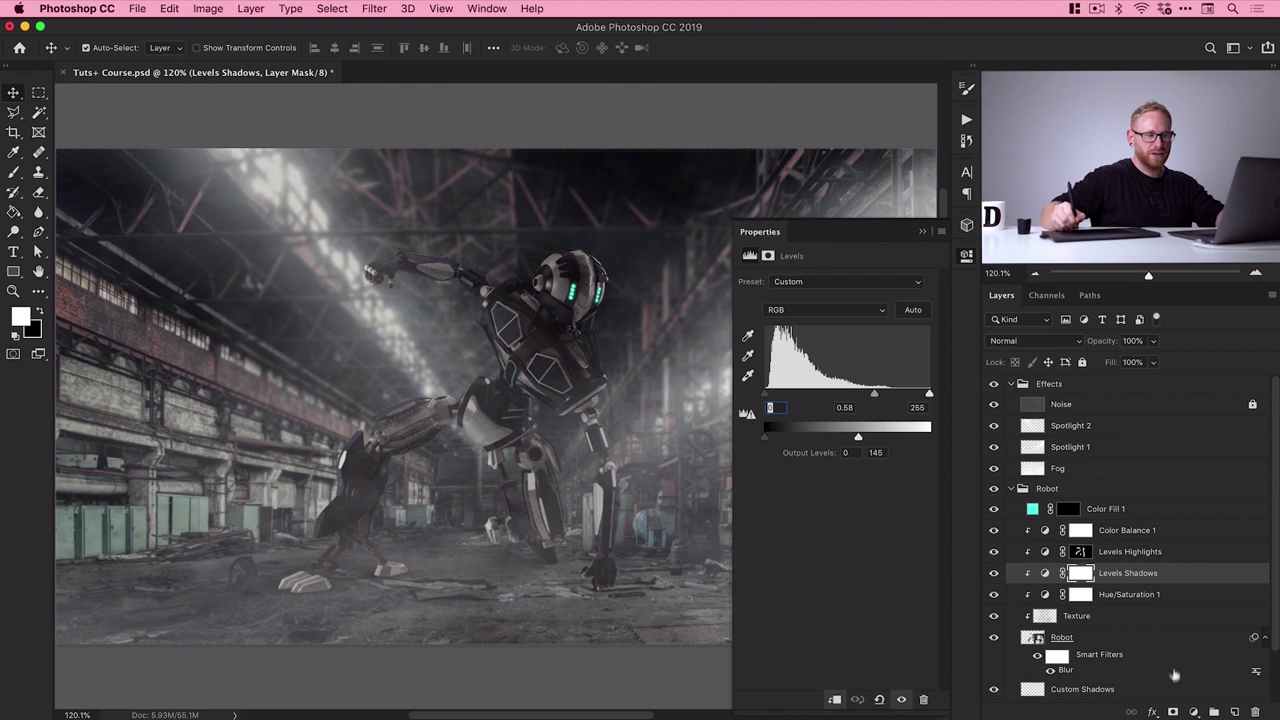
left_click(1193, 712)
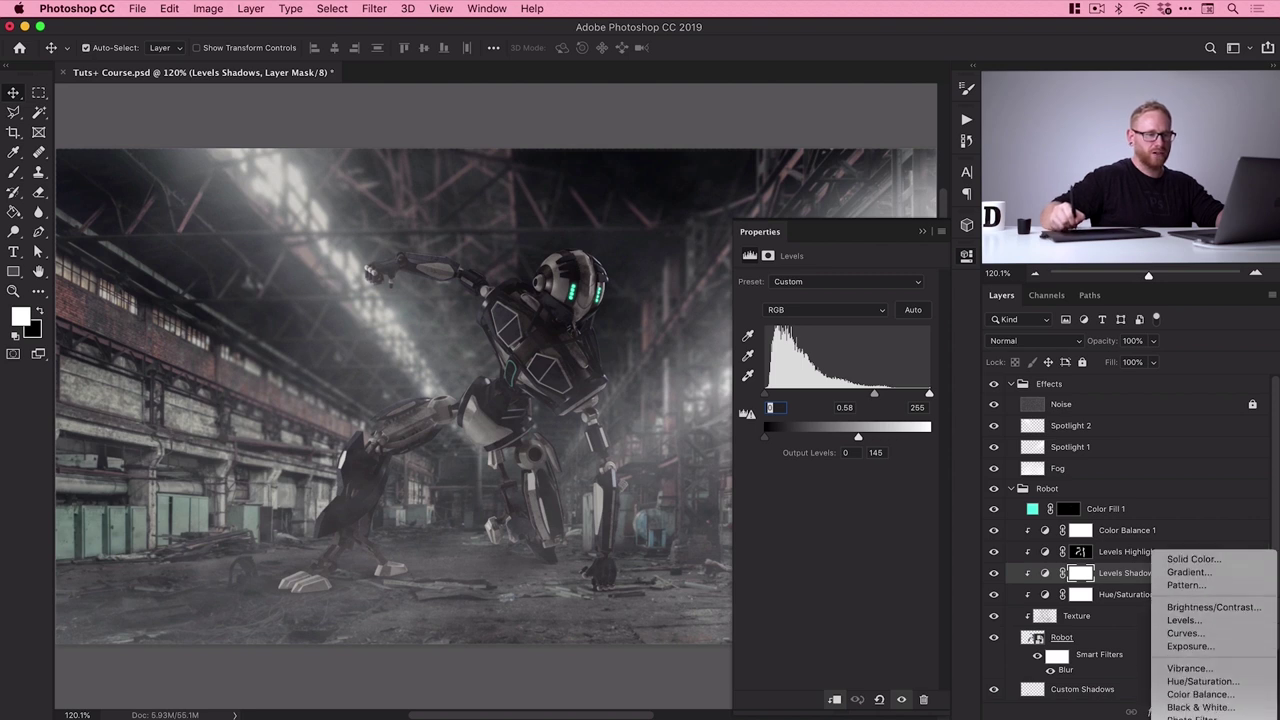
left_click(1183, 607)
left_click_drag(847, 394, 877, 397)
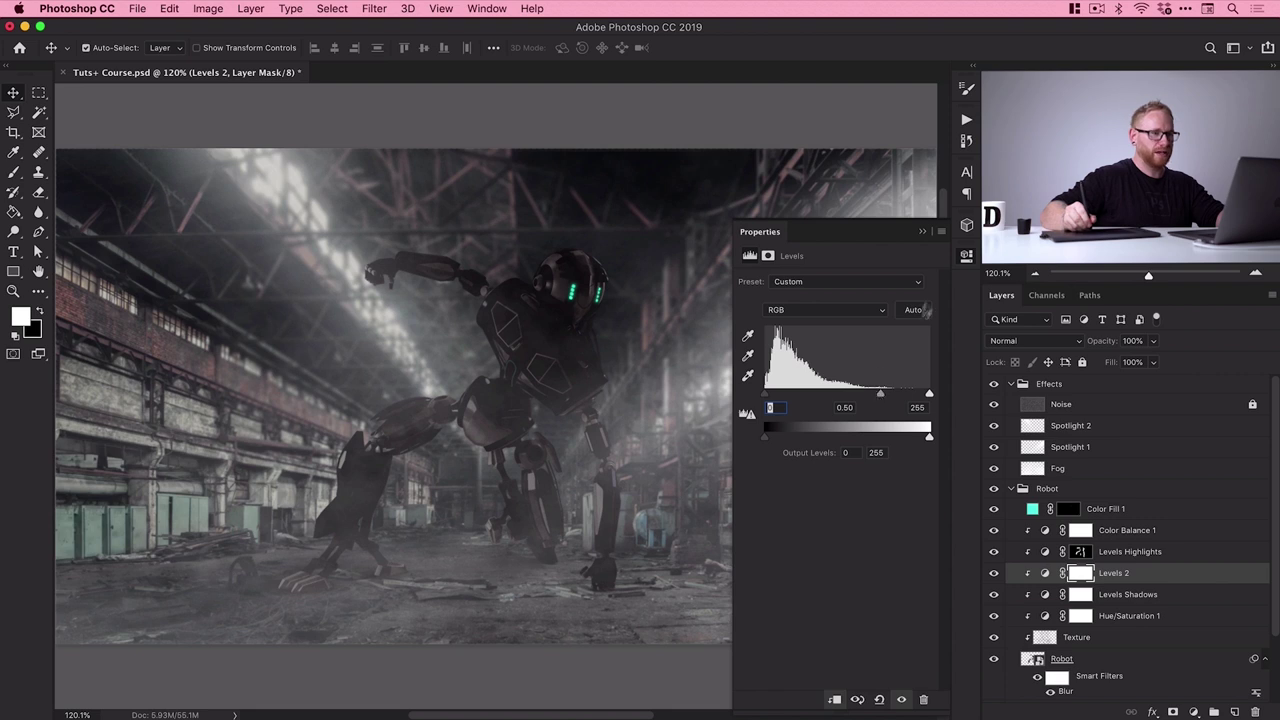
left_click(964, 258)
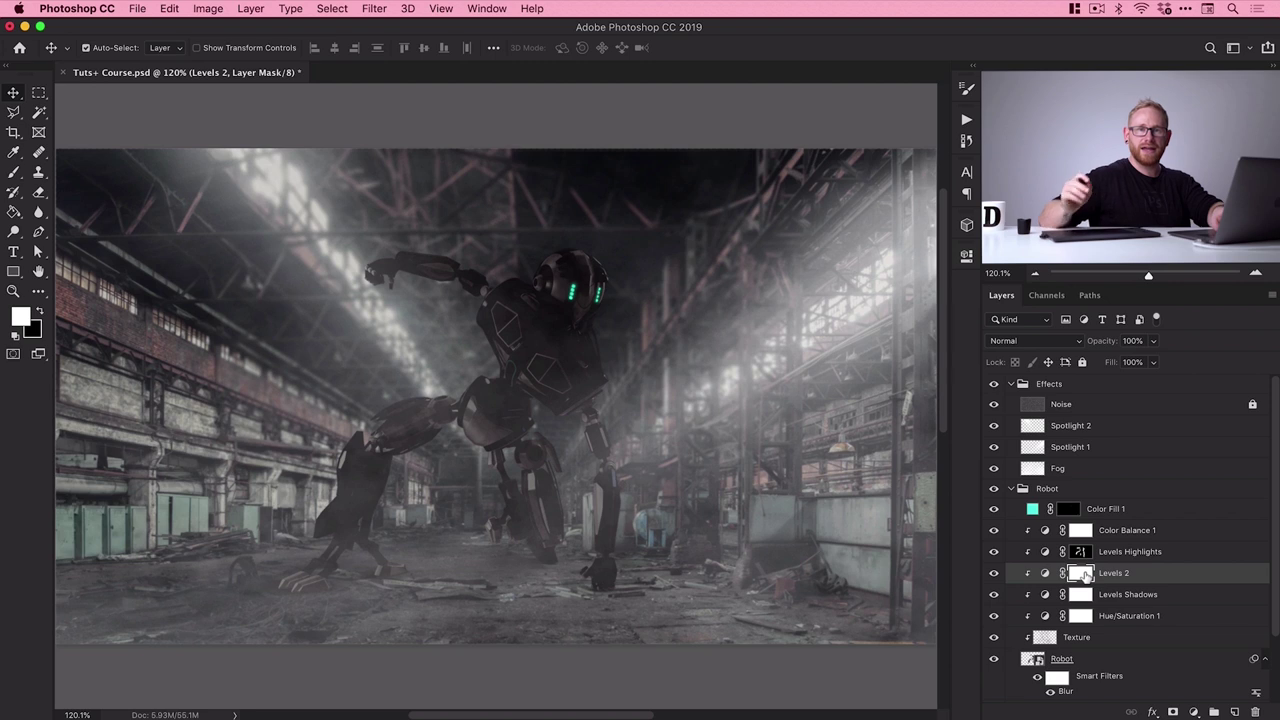
key("super+i")
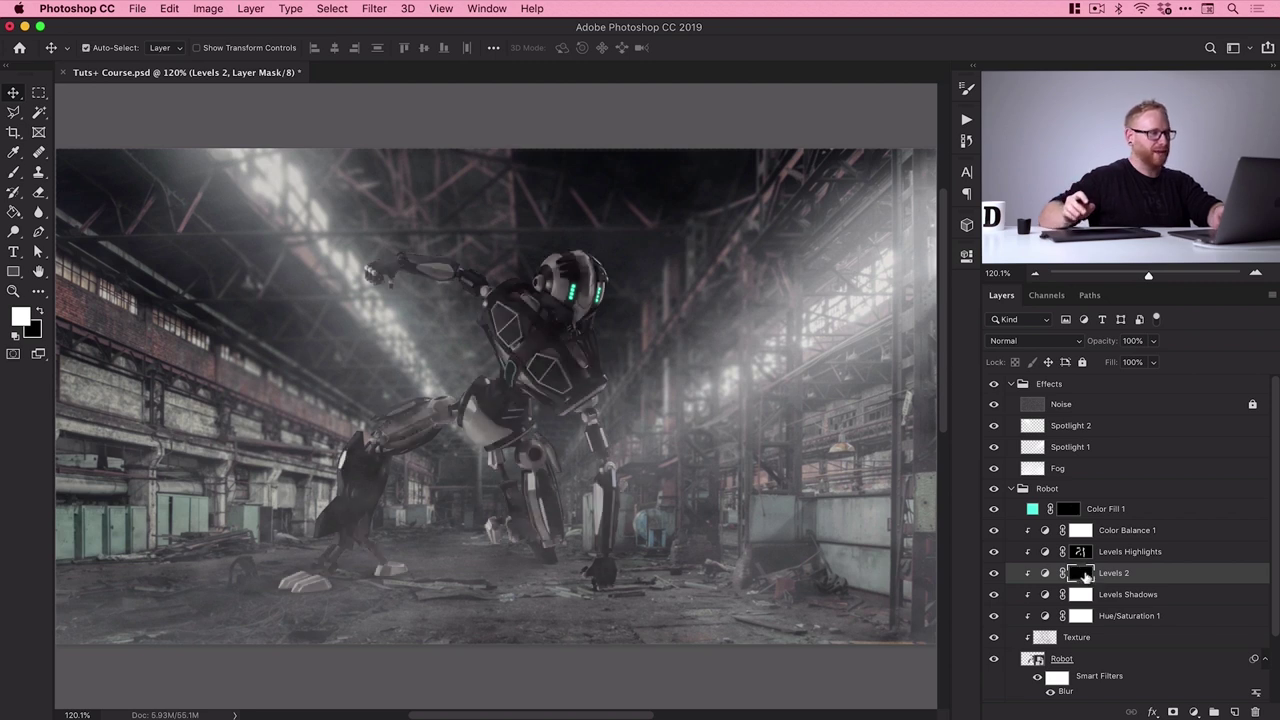
Choose the Soft Round Pressure Opacity preset for the Brush tool
key("b")
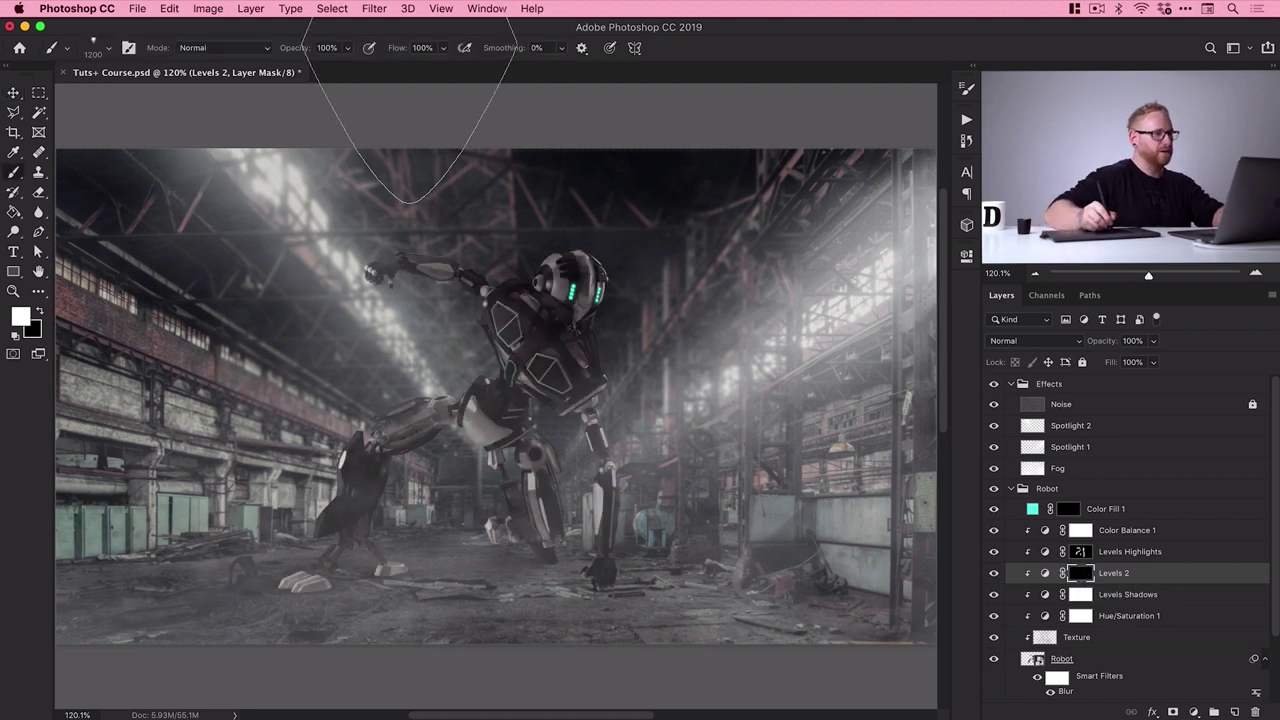
left_click(108, 49)
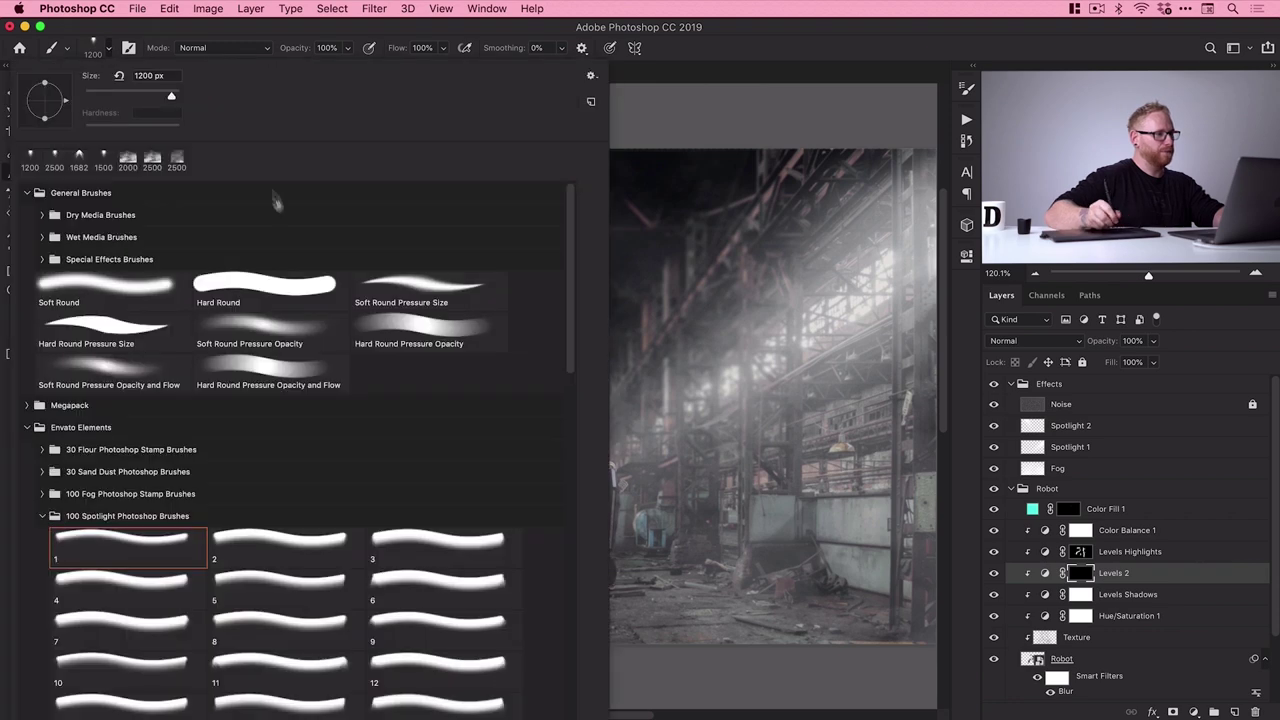
left_click(266, 332)
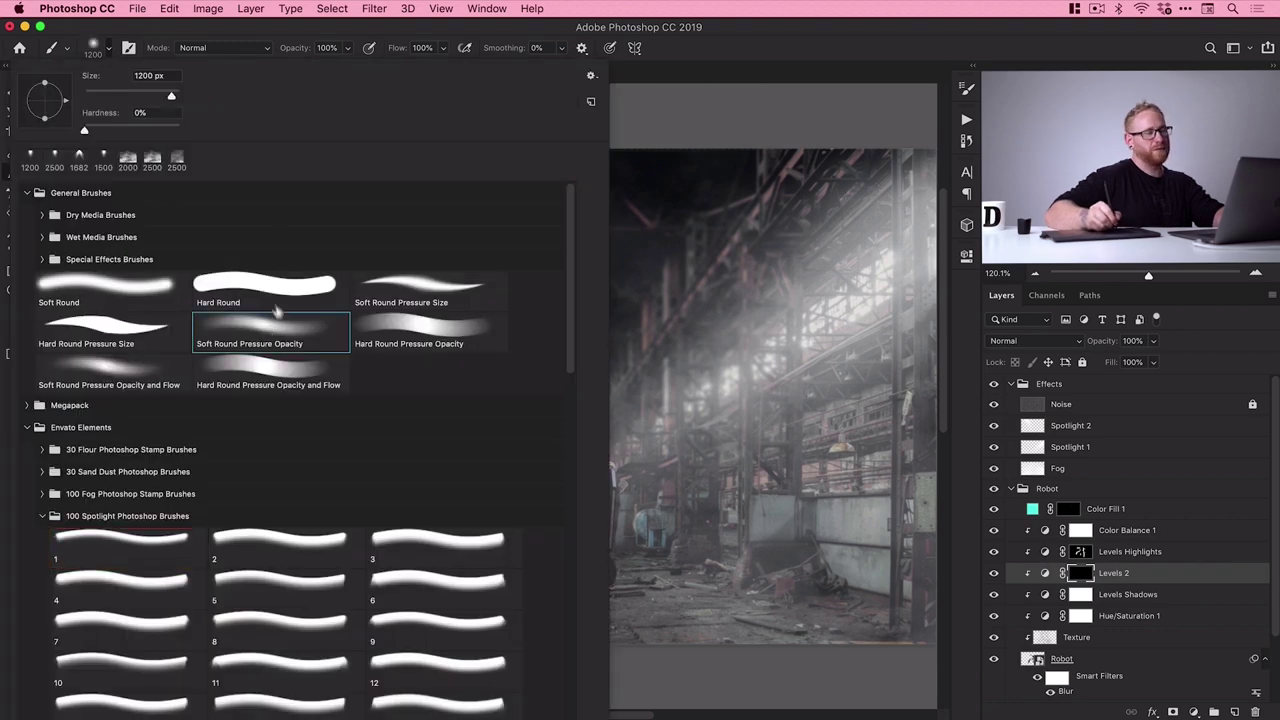
left_click(108, 49)
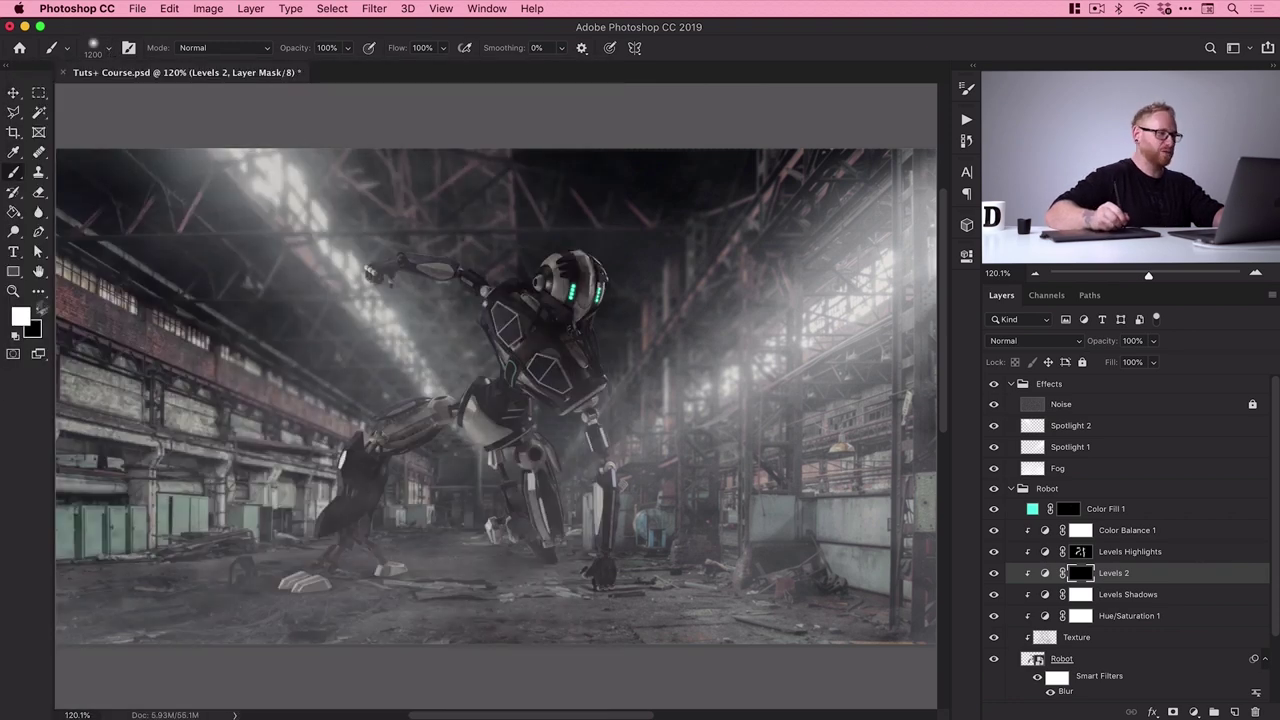
Paint white on the Levels 2 mask with a 150 px brush to darken shaded parts of the robot's feet, legs, torso and raised arm
key("bracketleft")
key("bracketleft")
key("bracketleft")
key("bracketleft")
key("bracketleft")
key("bracketleft")
key("bracketleft")
key("bracketleft")
key("bracketleft")
key("bracketleft")
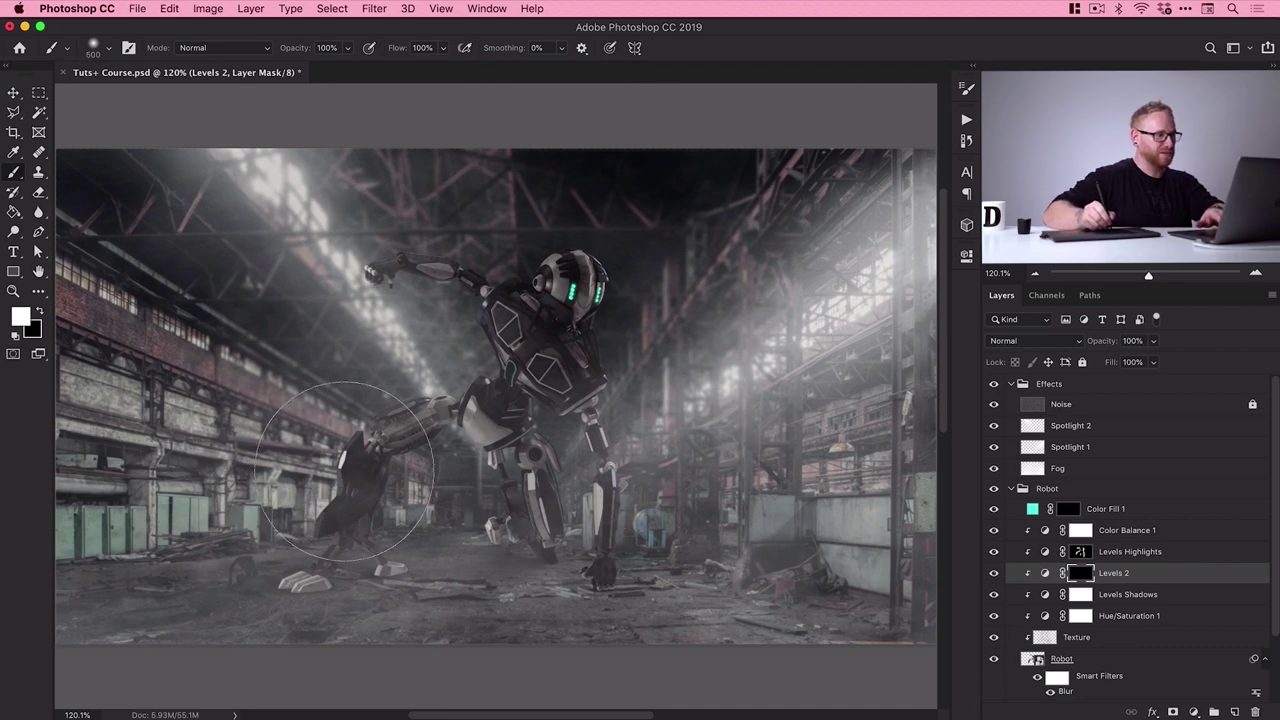
left_click_drag(290, 578, 325, 582)
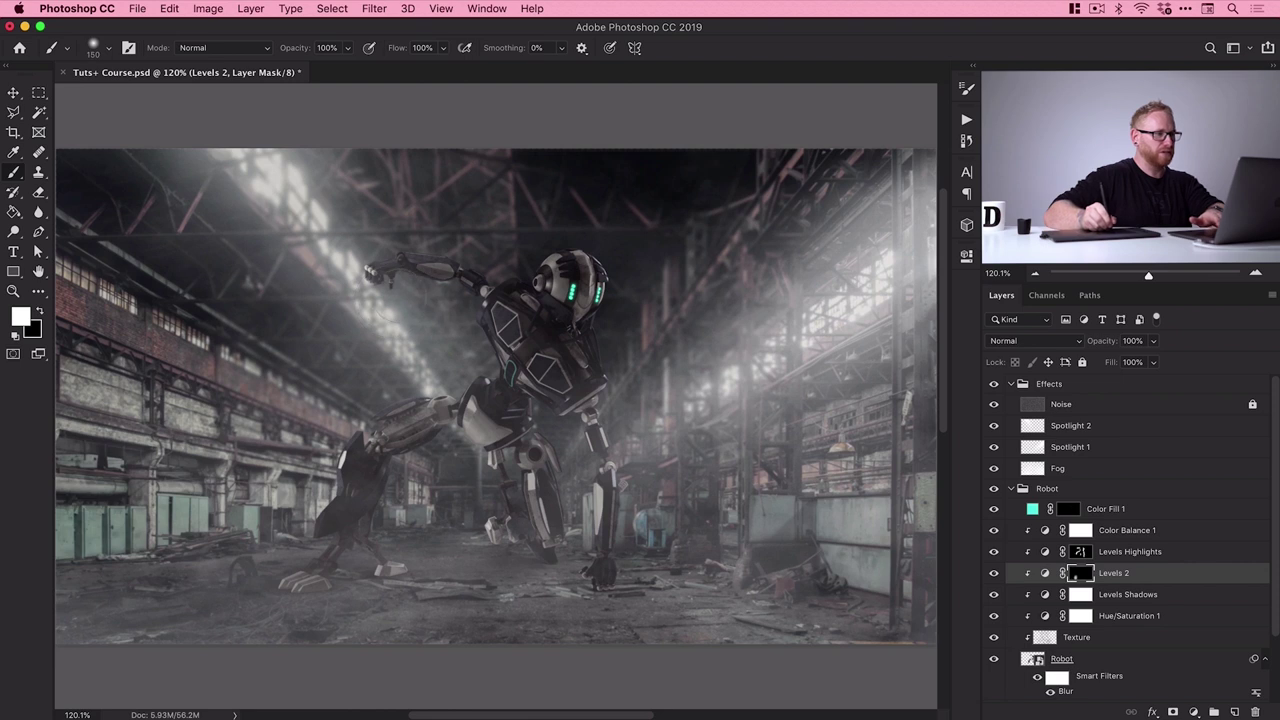
mouse_move(487, 485)
left_mouse_down()
mouse_move(482, 520)
mouse_move(519, 500)
mouse_move(531, 552)
mouse_move(532, 485)
left_mouse_up()
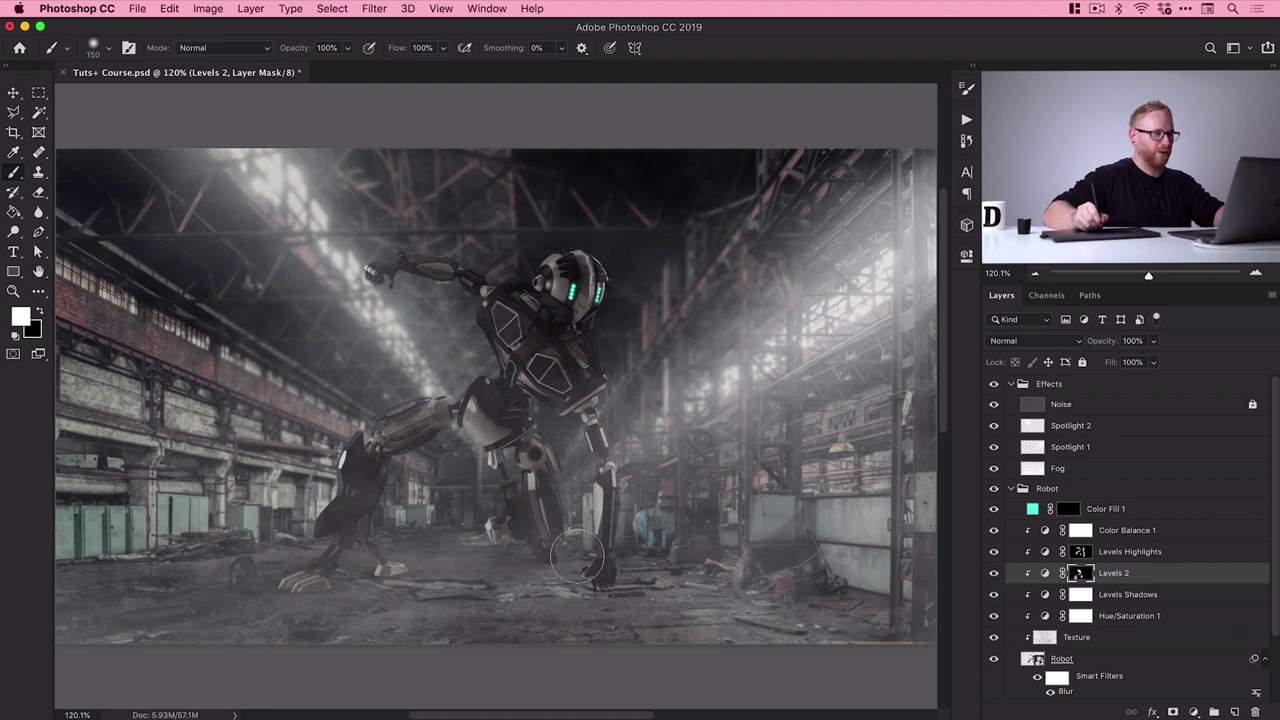
mouse_move(578, 460)
left_mouse_down()
mouse_move(561, 360)
mouse_move(516, 355)
mouse_move(540, 405)
left_mouse_up()
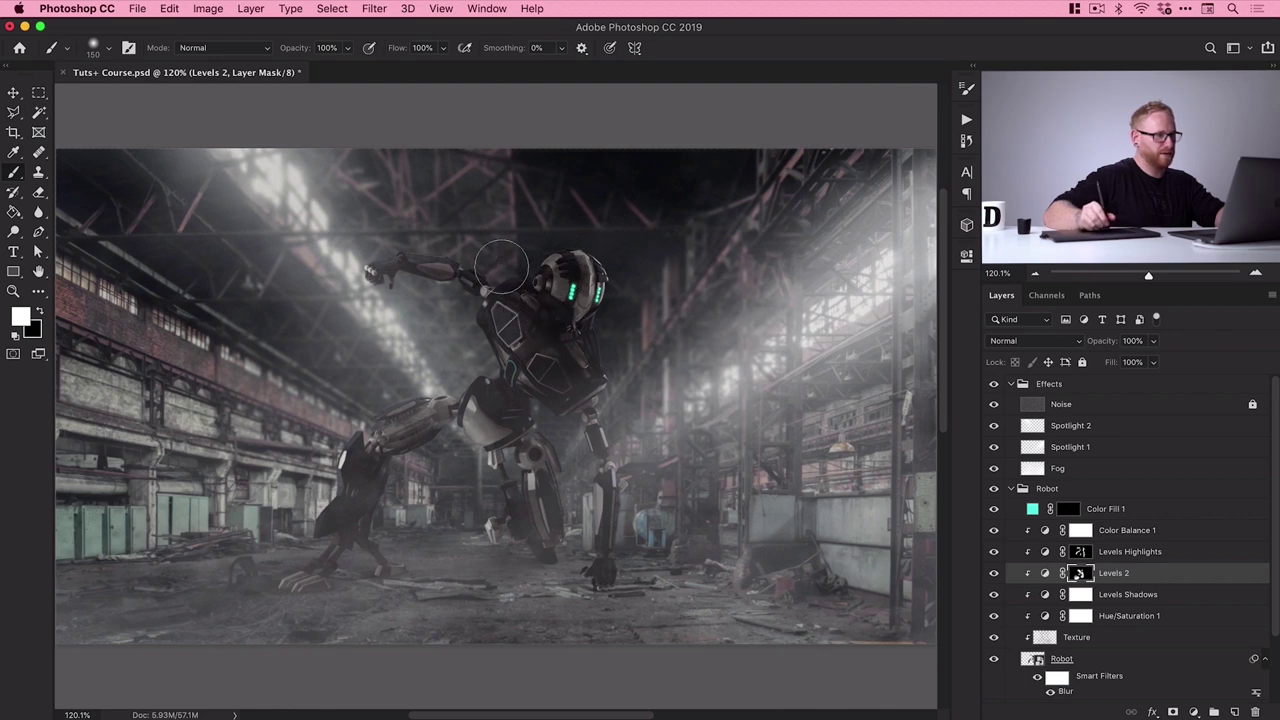
key("v")
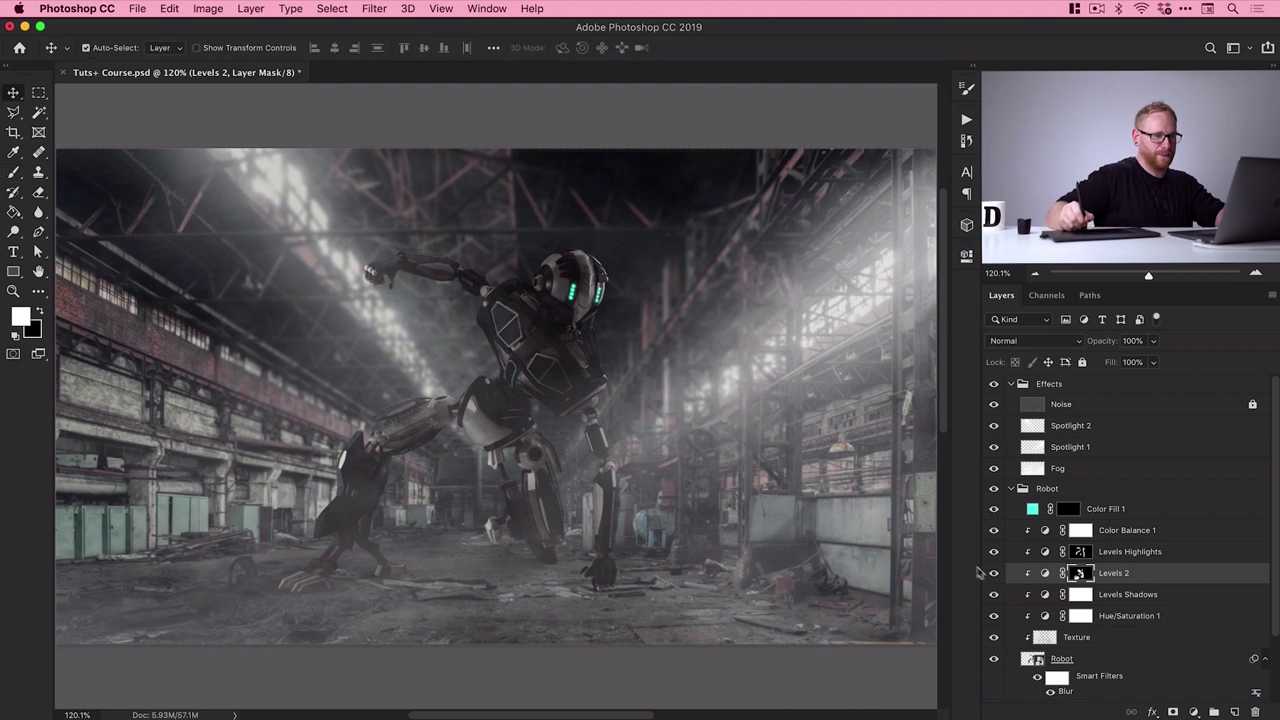
Compare the robot with the Levels Shadows, Levels 2 and Levels Highlights adjustments hidden and shown
left_click(993, 576)
left_click(995, 578)
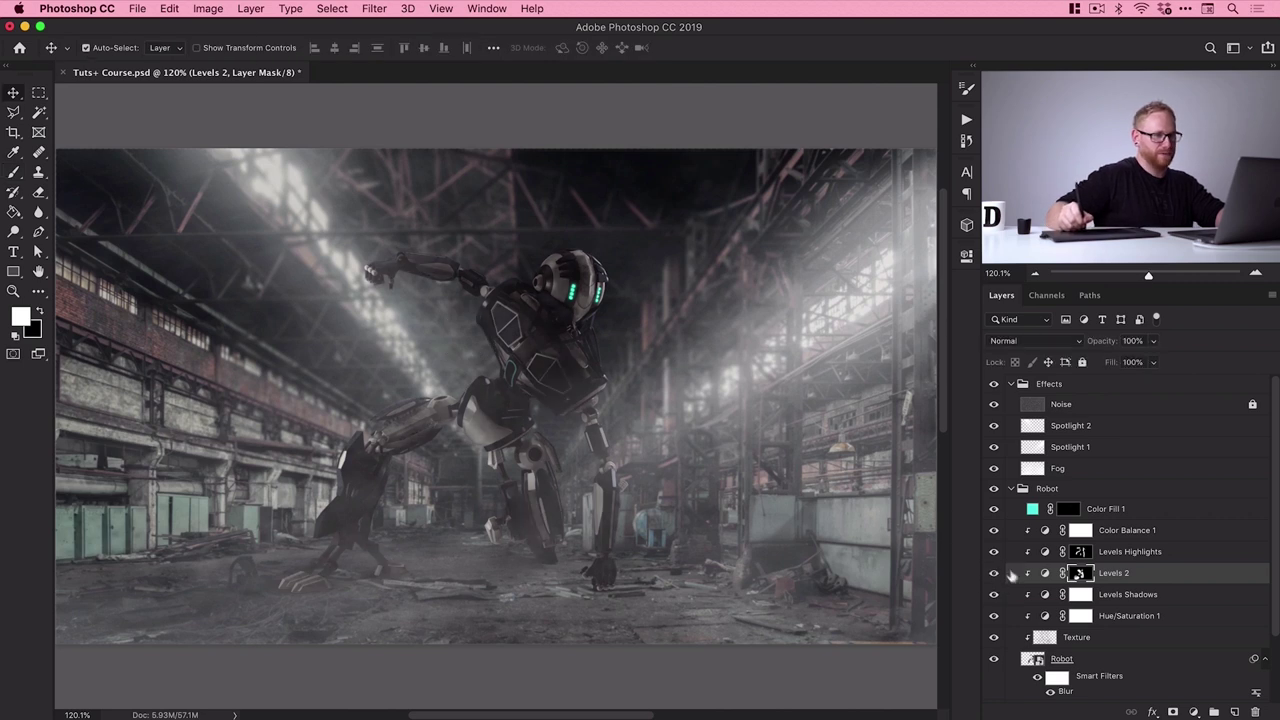
left_click(994, 595)
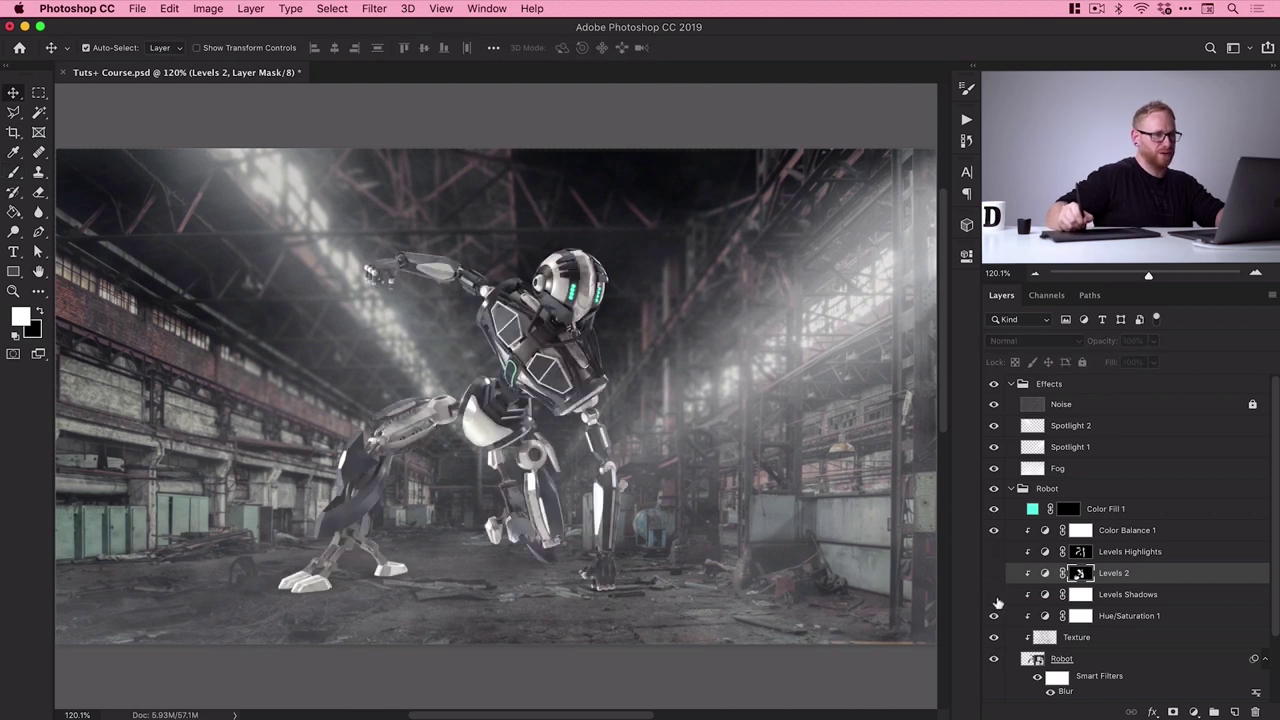
left_click(994, 595)
left_click(994, 576)
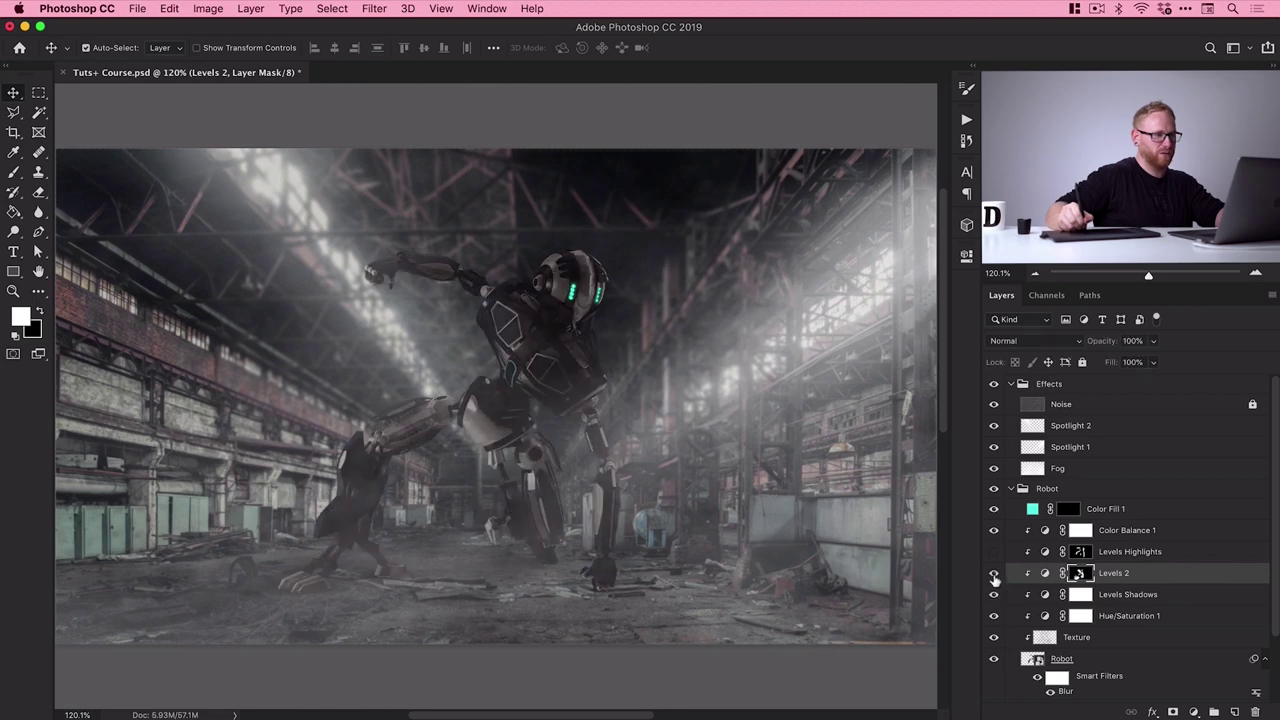
left_click(994, 553)
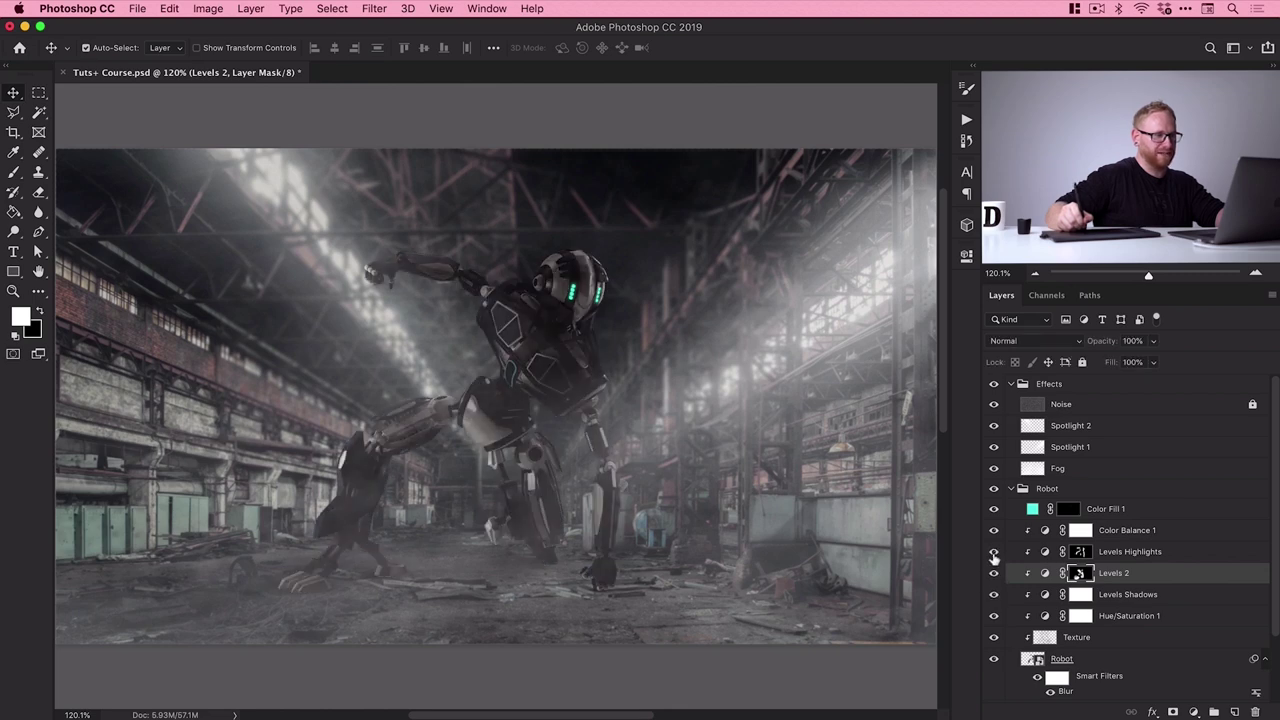
Paint extra highlights on the robot in white on the Levels Highlights mask
left_click(1079, 555)
key("b")
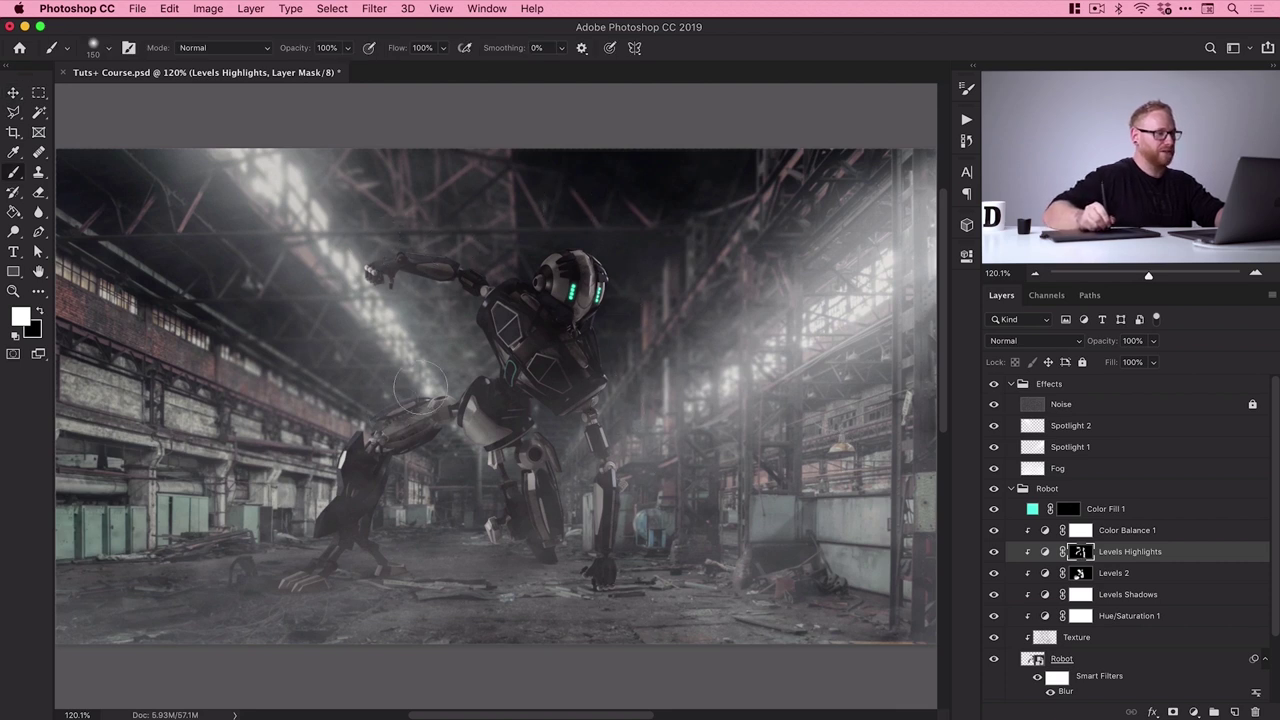
key("v")
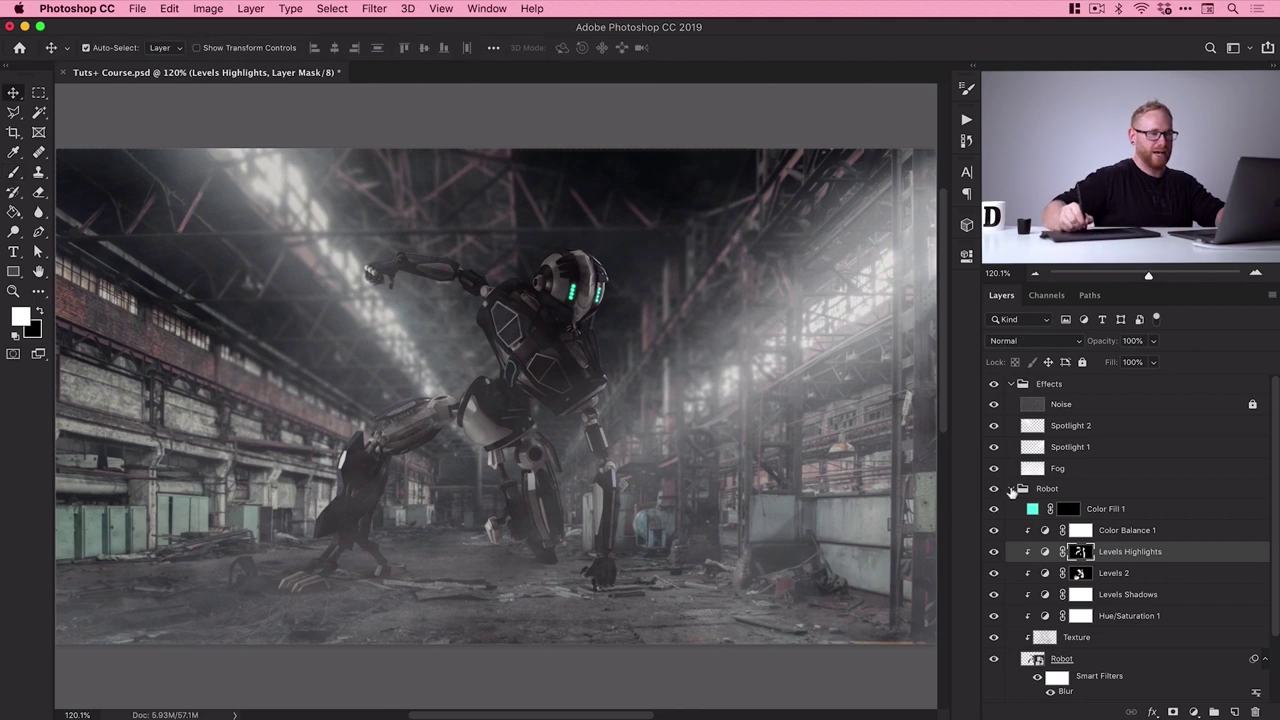
Collapse the Robot and Effects groups, hide both, and show them again one by one over the Scene group
left_click(1011, 489)
left_click(1010, 384)
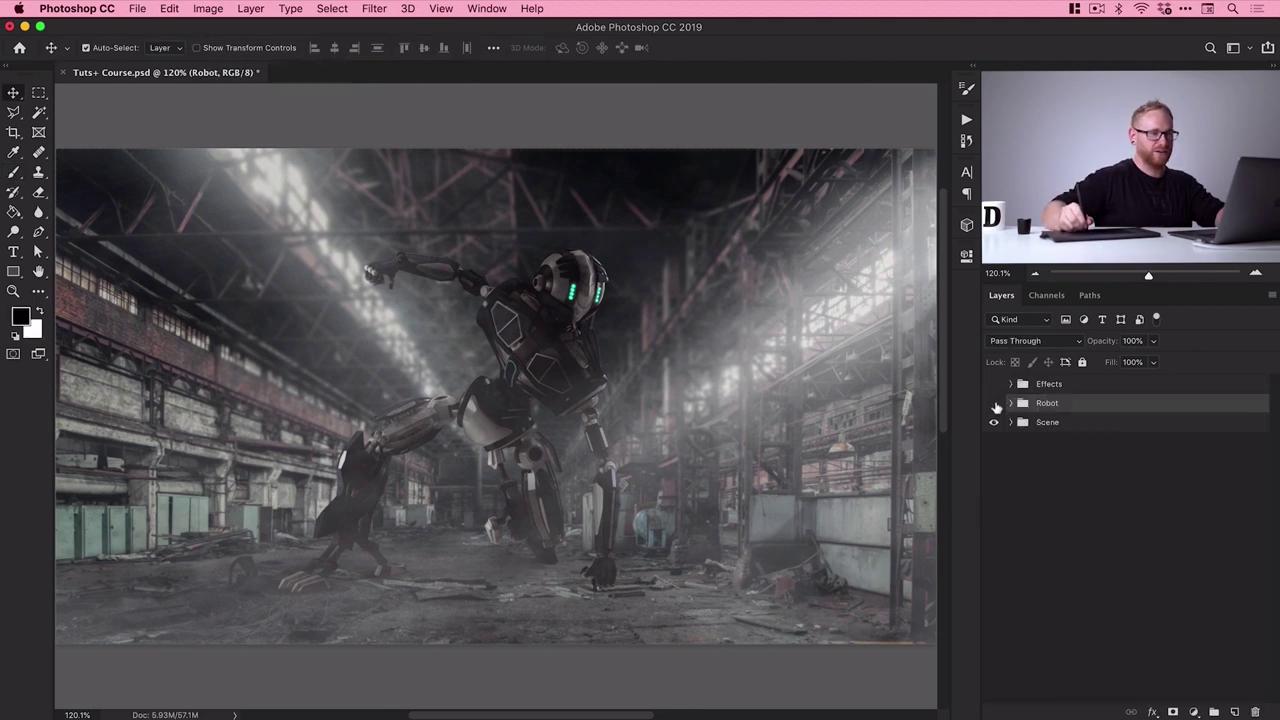
left_click(995, 404)
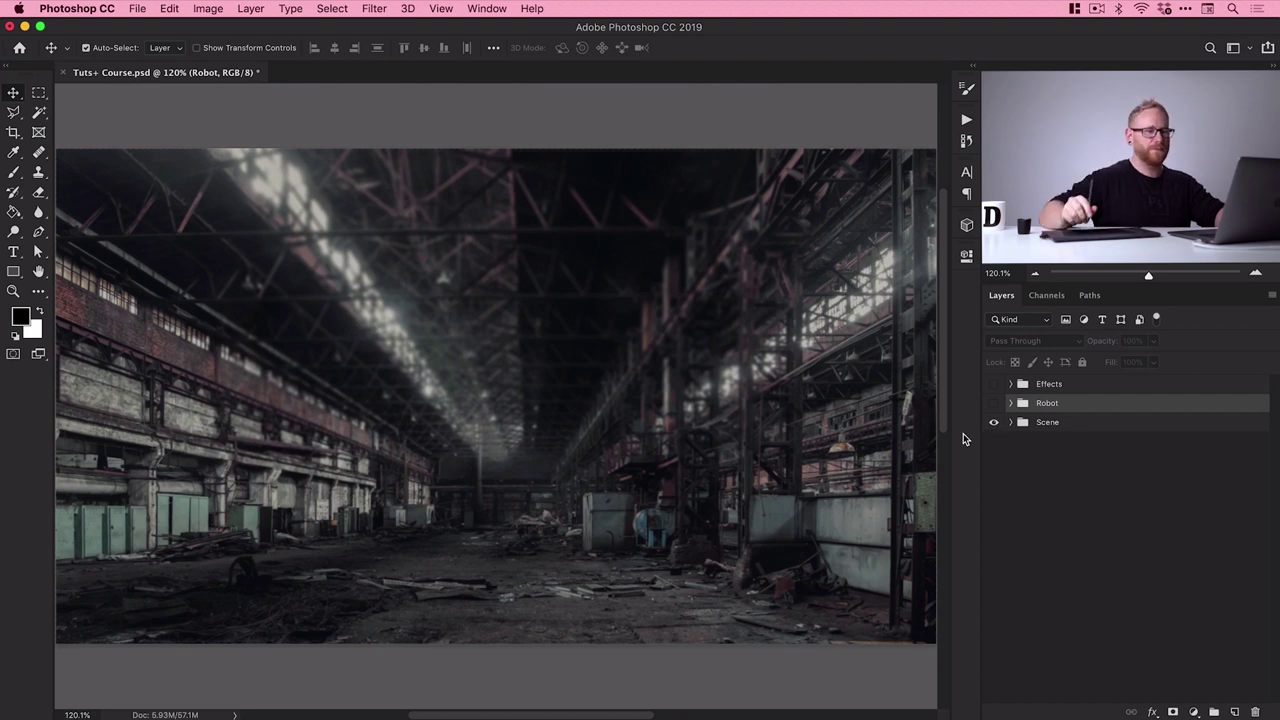
left_click(994, 404)
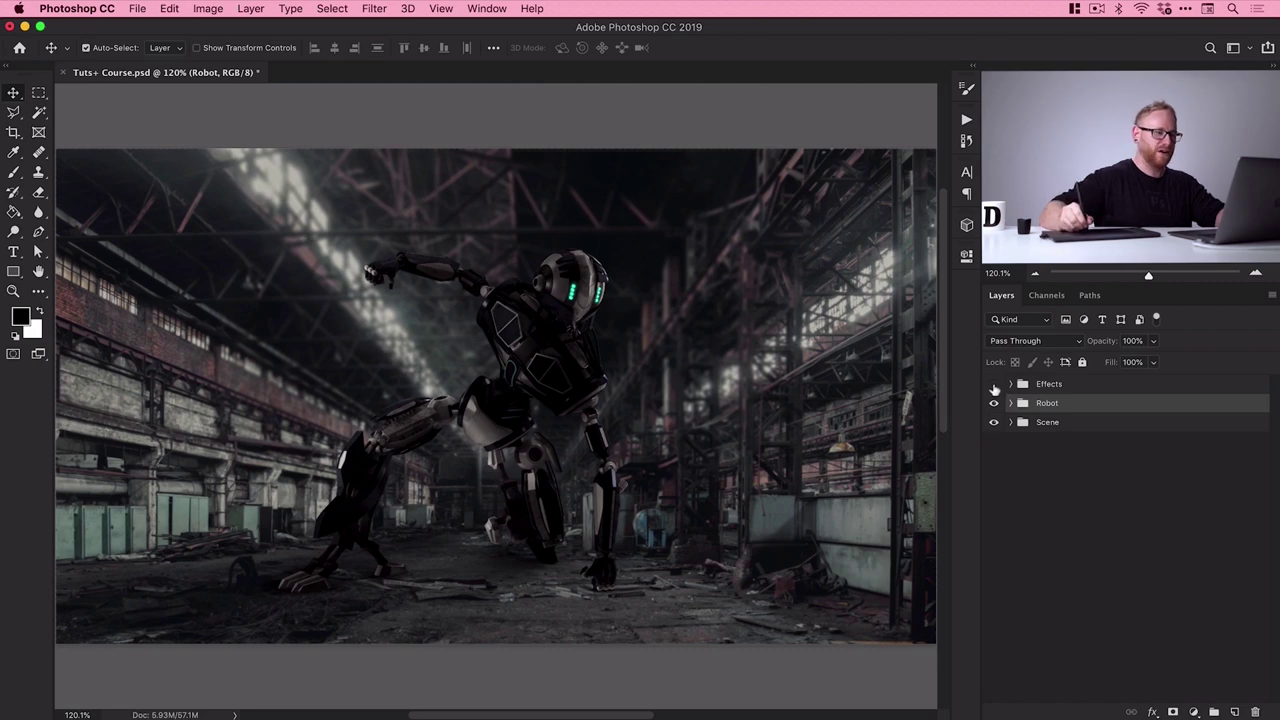
left_click(994, 385)
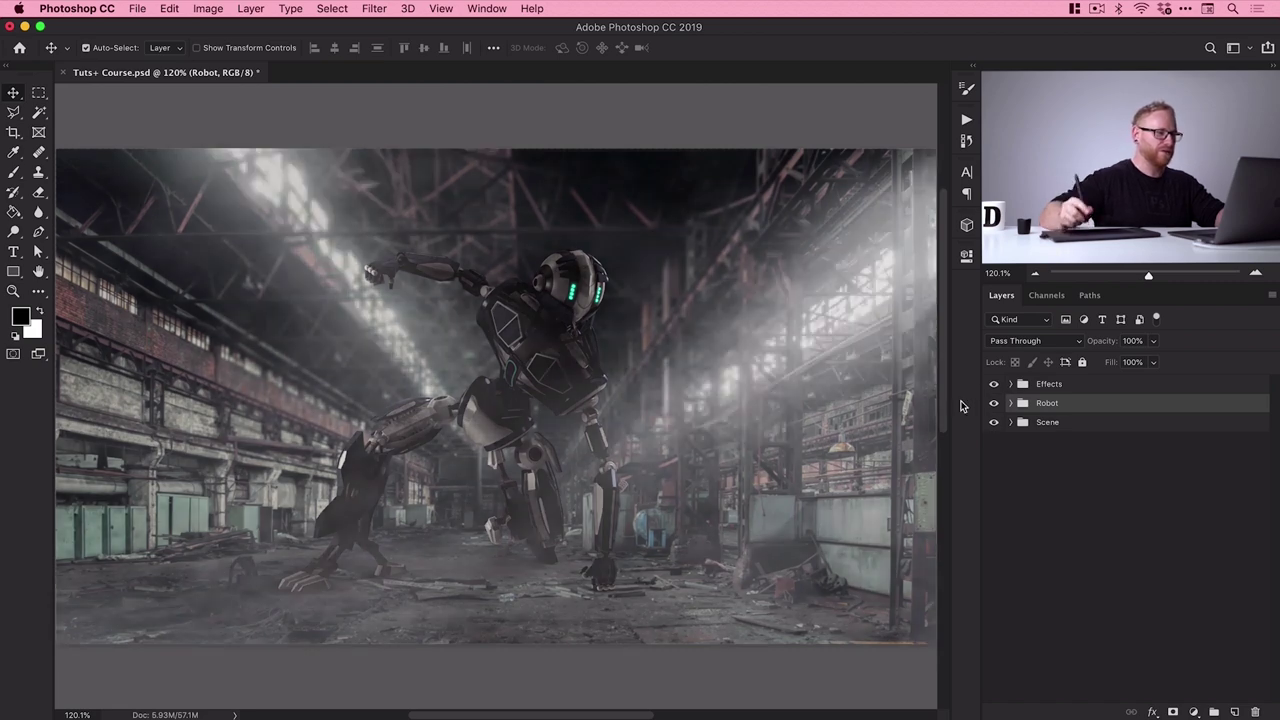